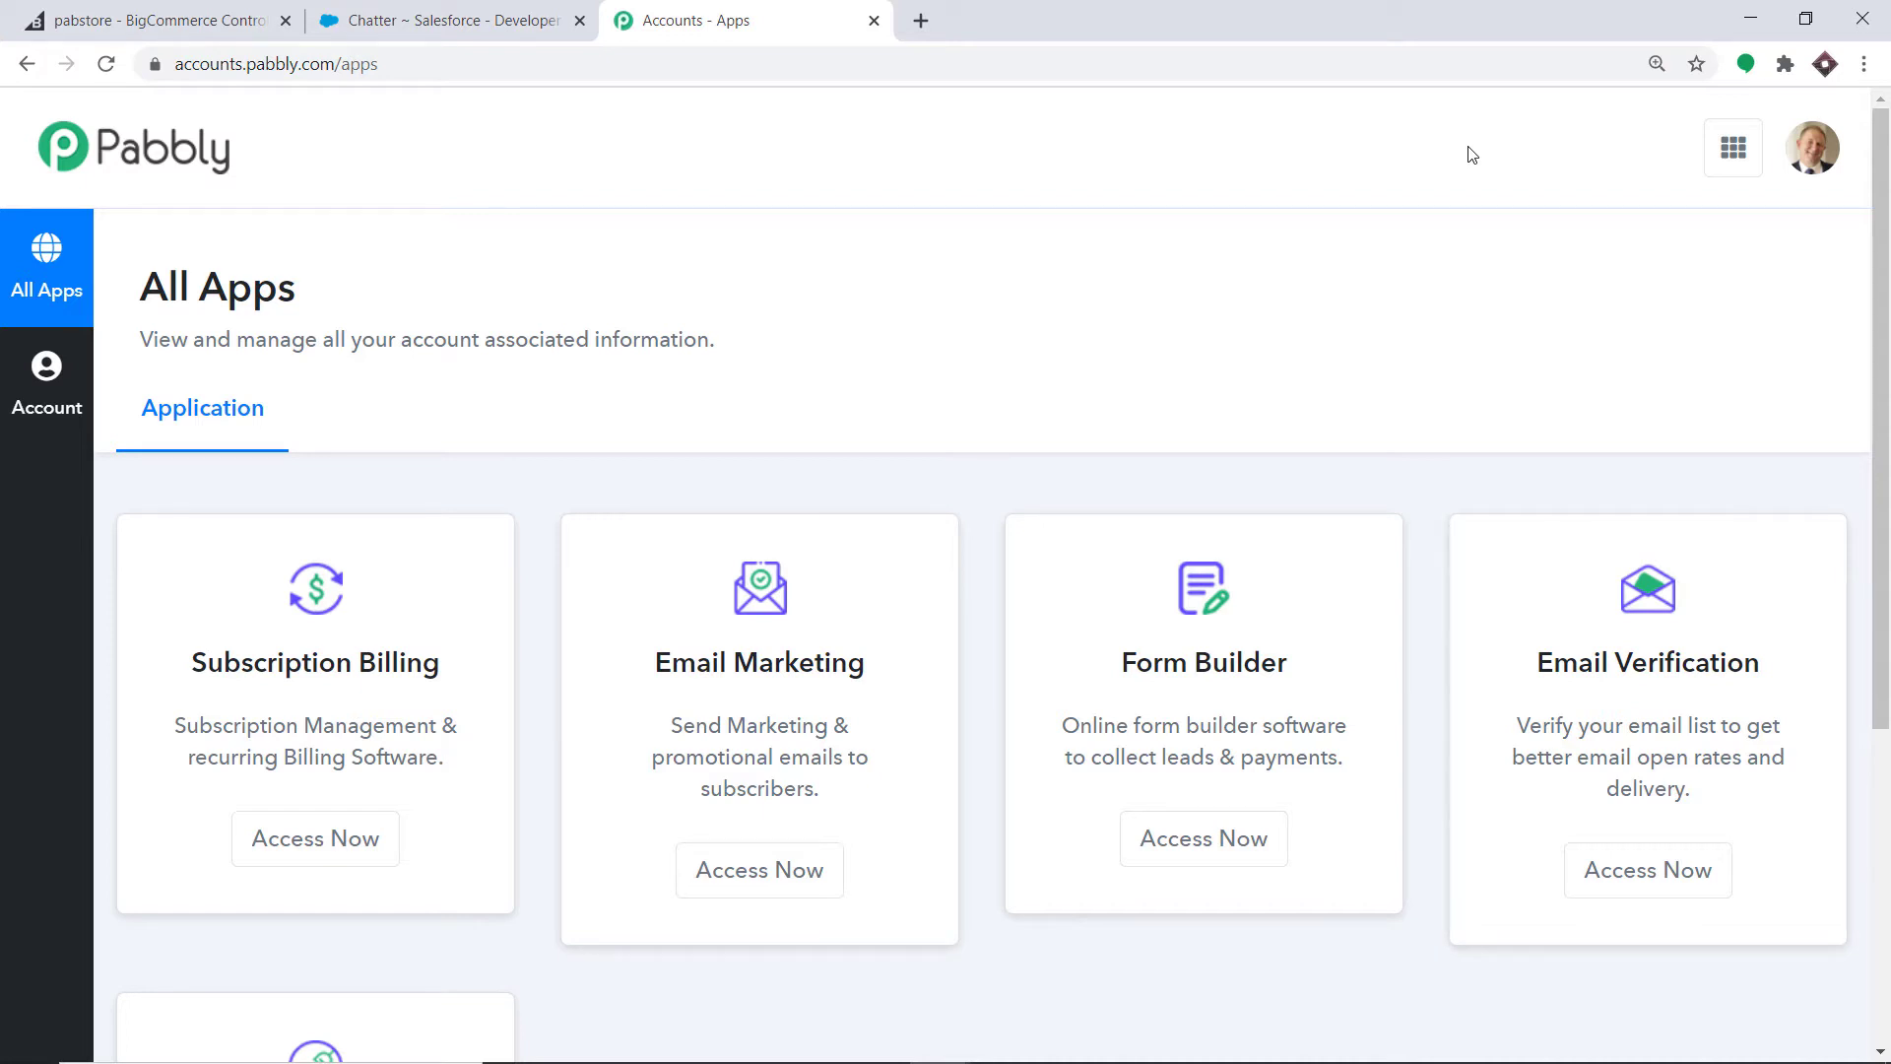
- Open Pabbly Connect and create a workflow named 'BigCommerce To Salesforce'
{"action": "scroll", "coordinate": [1467, 162], "scroll_direction": "down", "scroll_amount": 5}
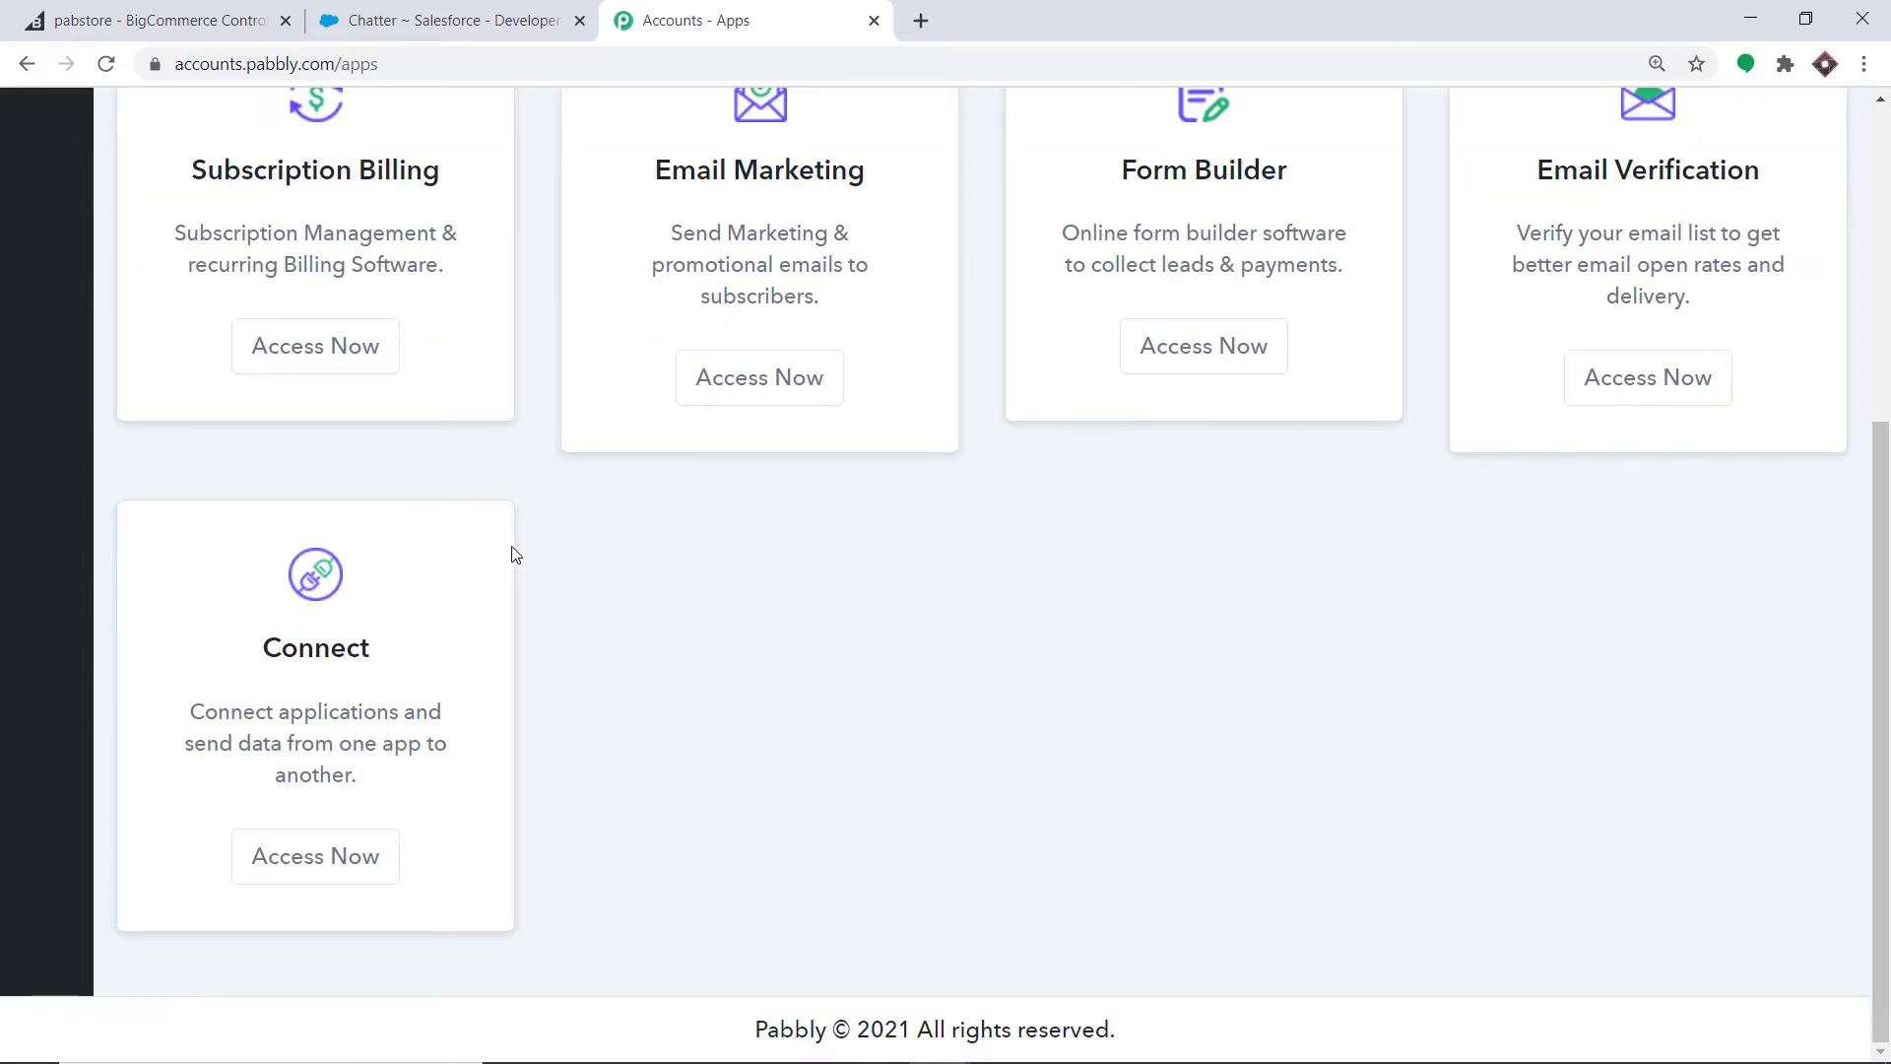
{"action": "left_click", "coordinate": [347, 843]}
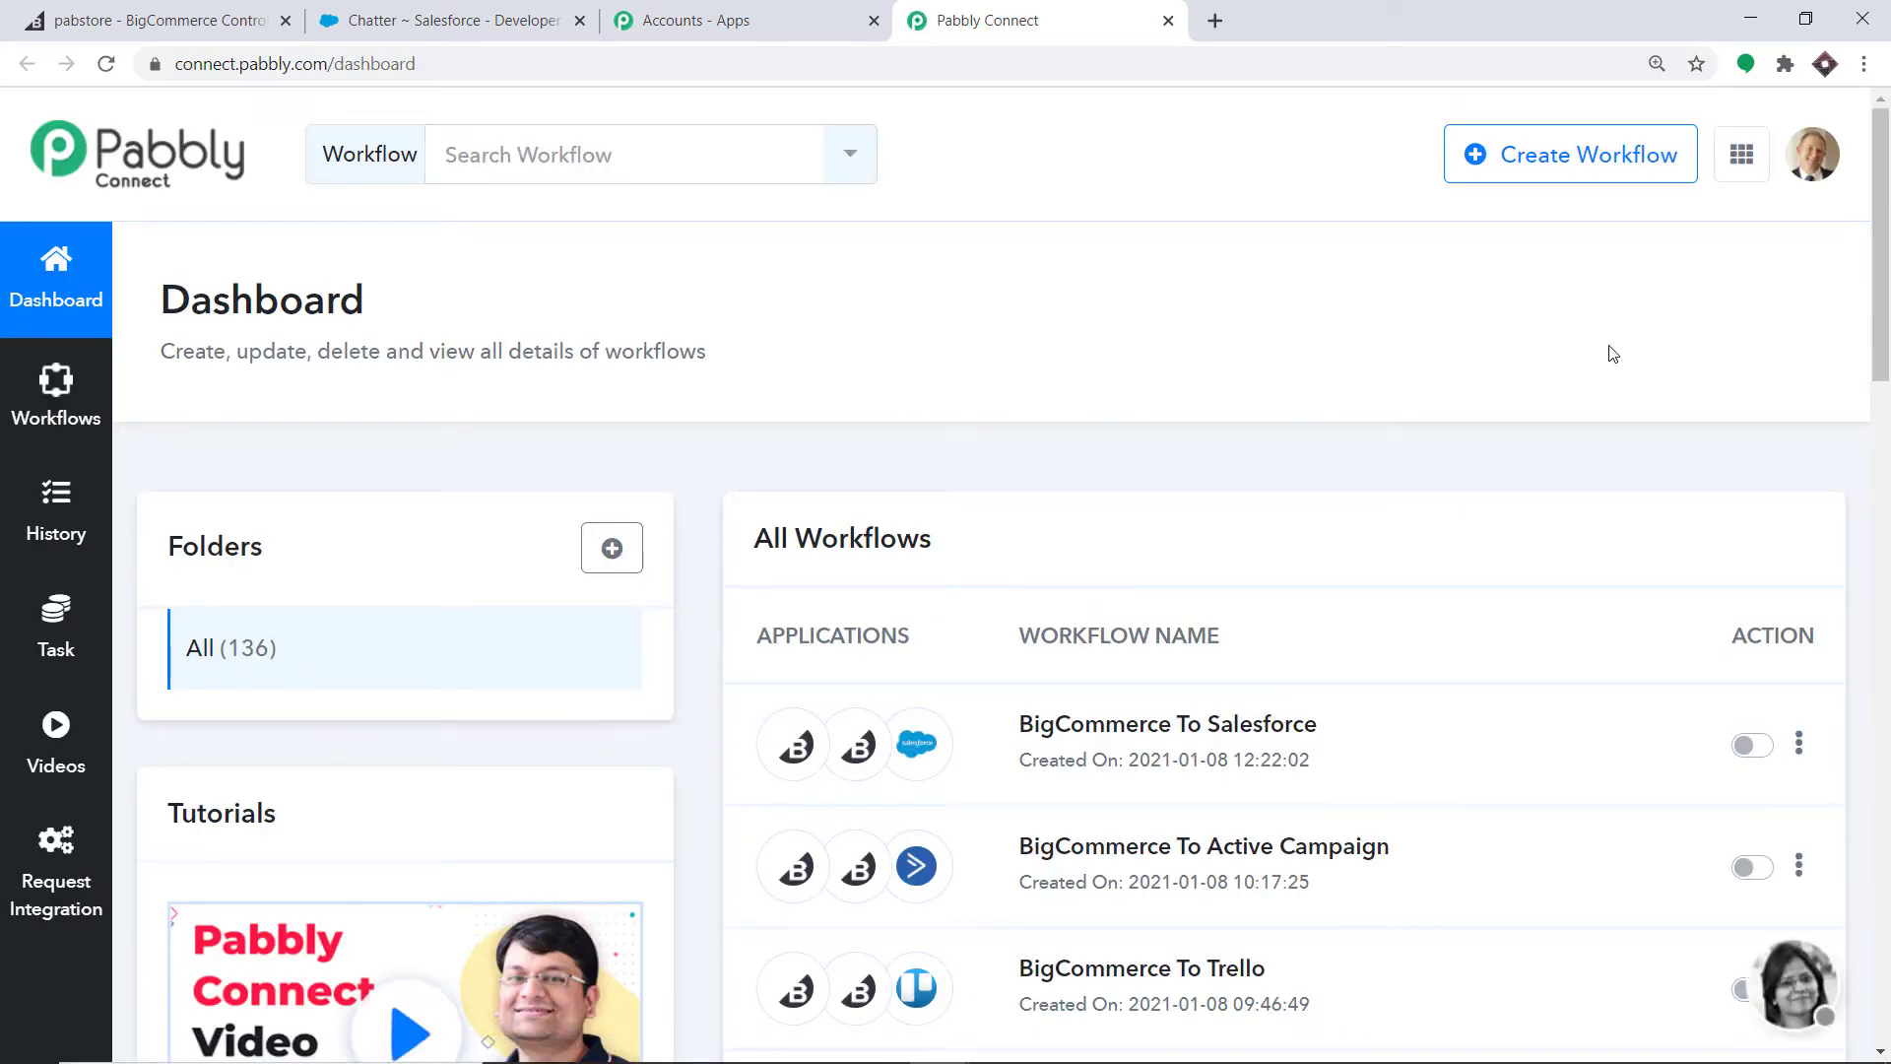
{"action": "left_click", "coordinate": [1568, 158]}
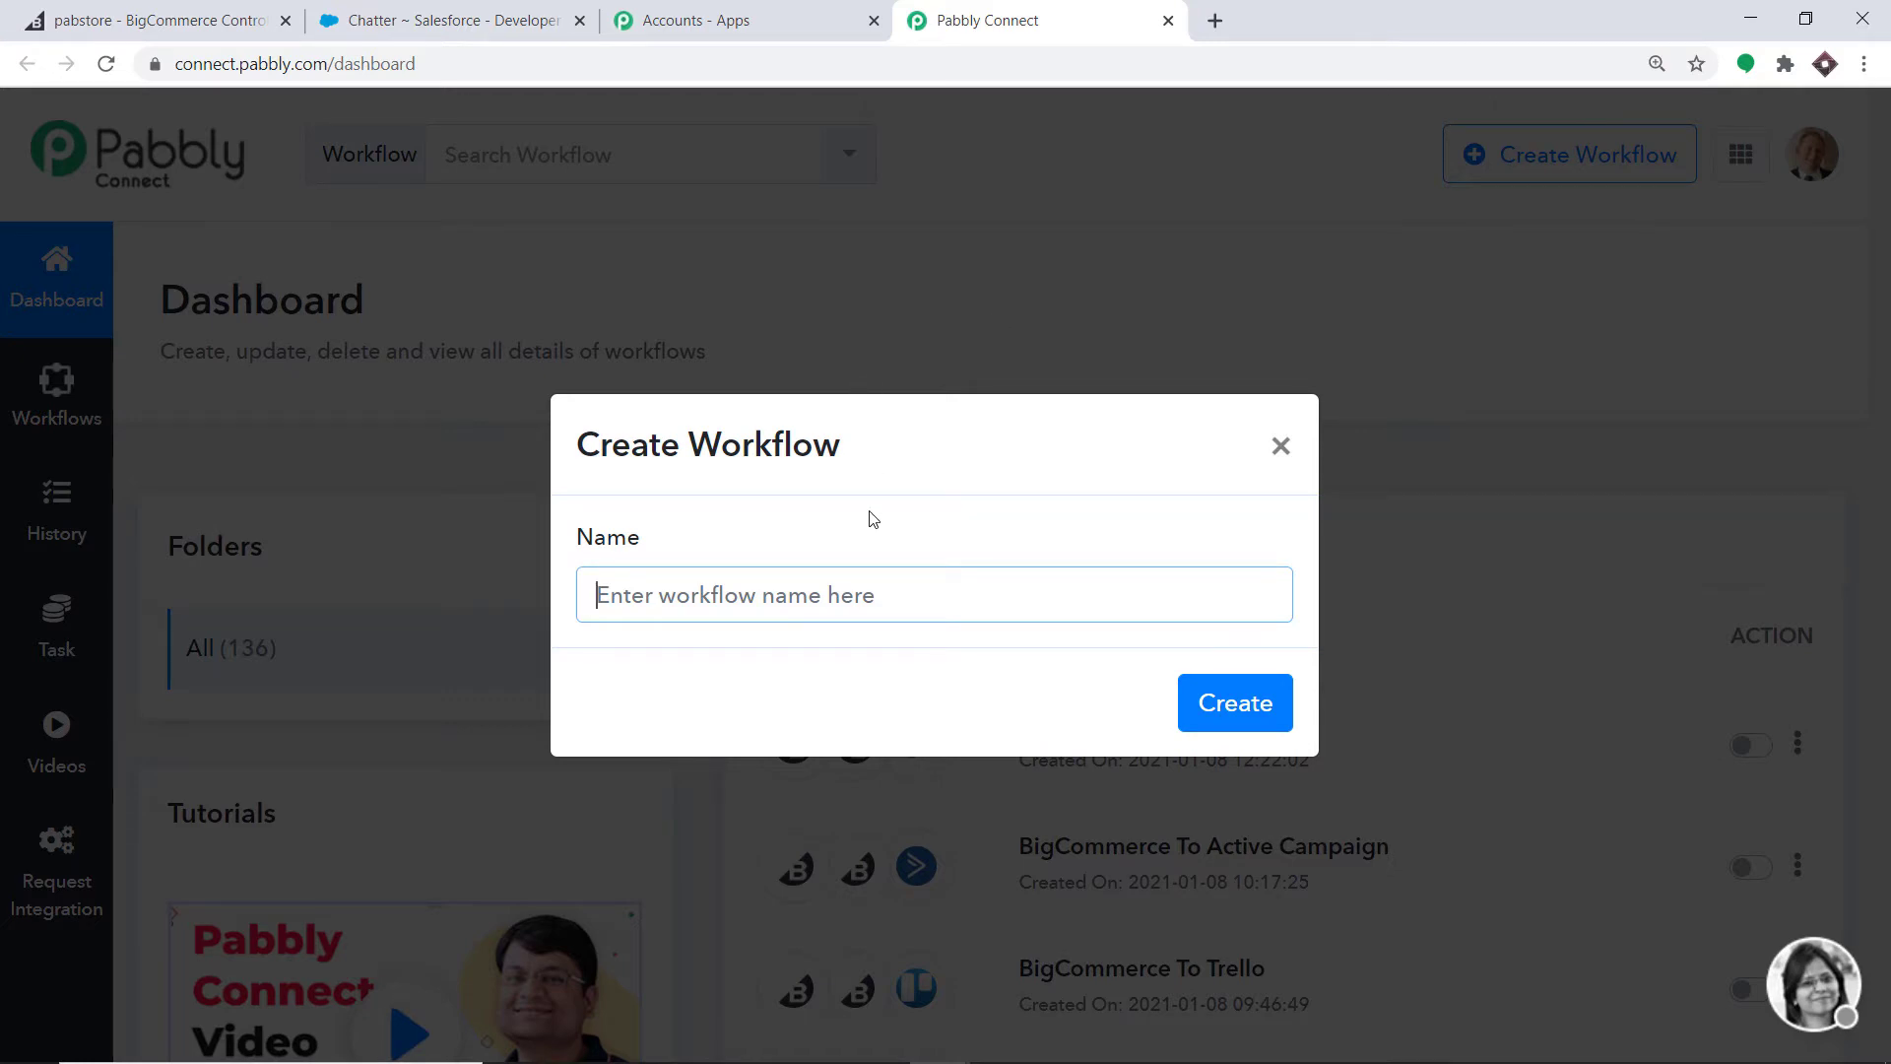
{"action": "type", "text": "Bi"}
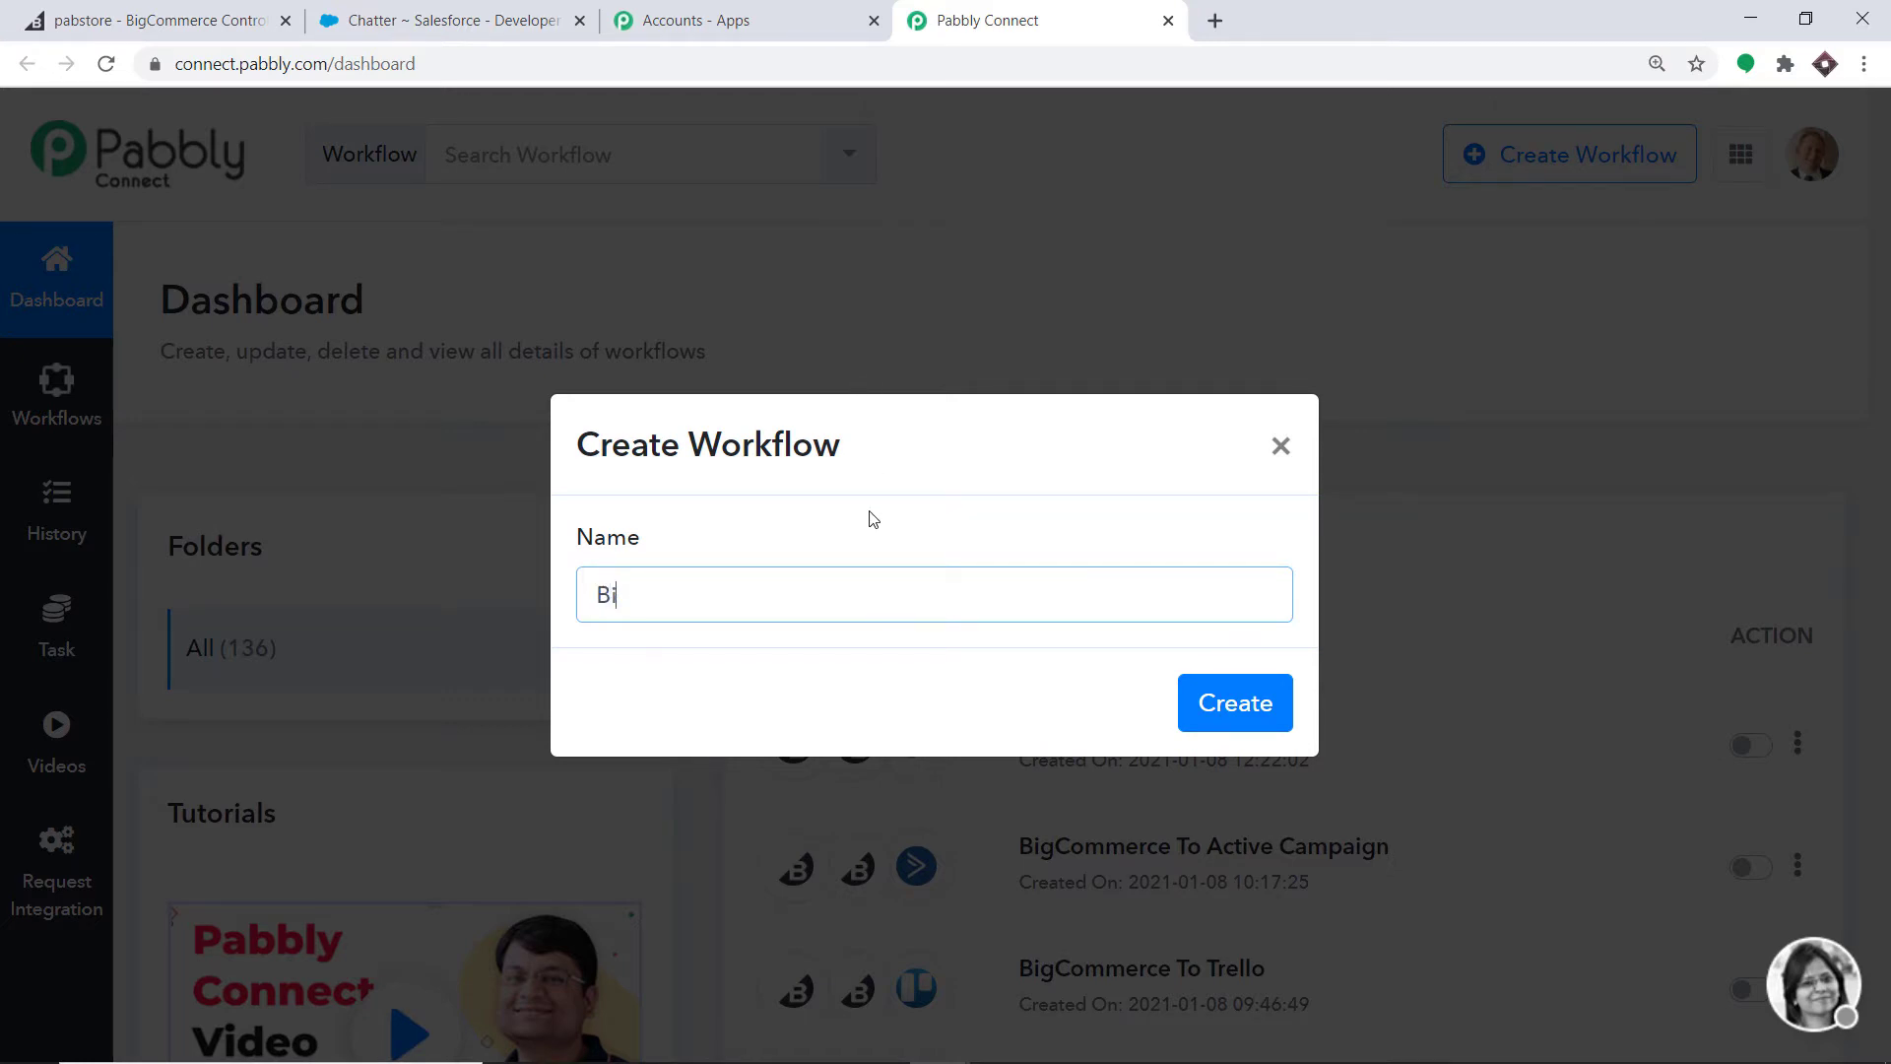
{"action": "type", "text": "gCommerce To Salesforc"}
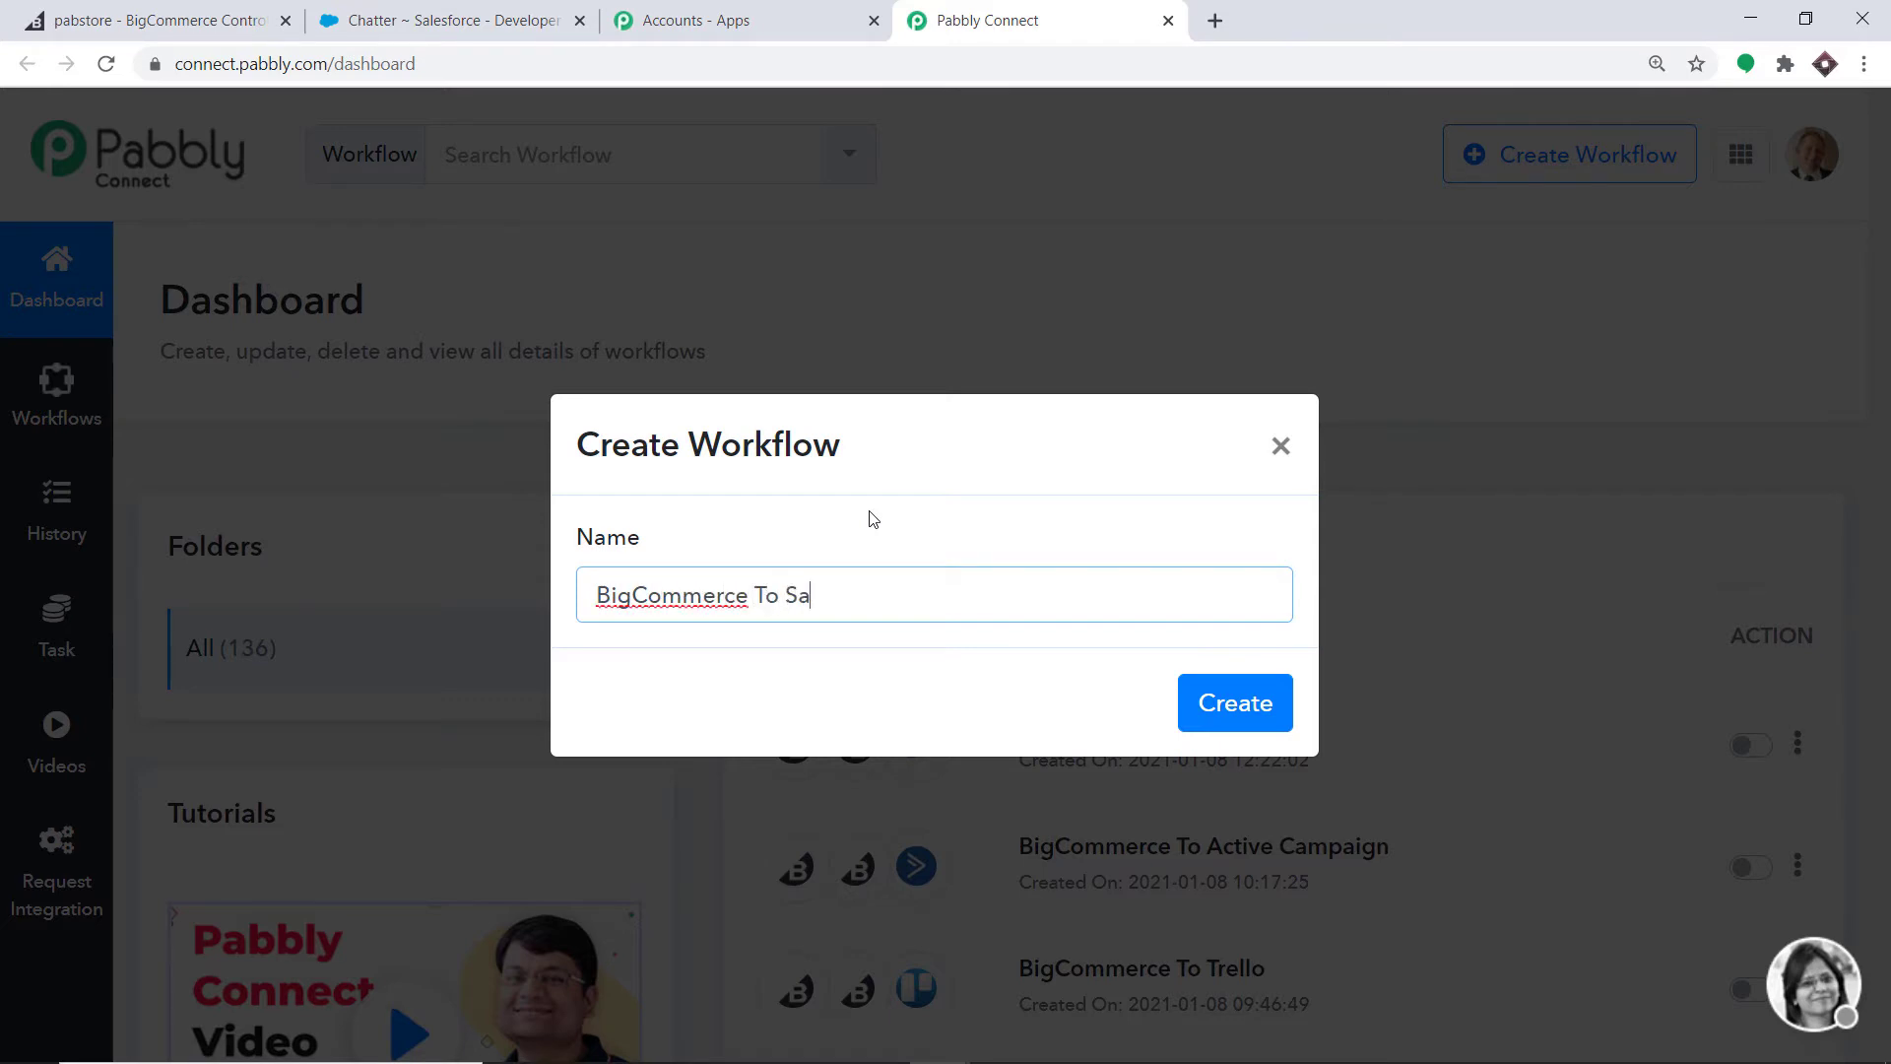
{"action": "type", "text": "e"}
{"action": "left_click", "coordinate": [1253, 707]}
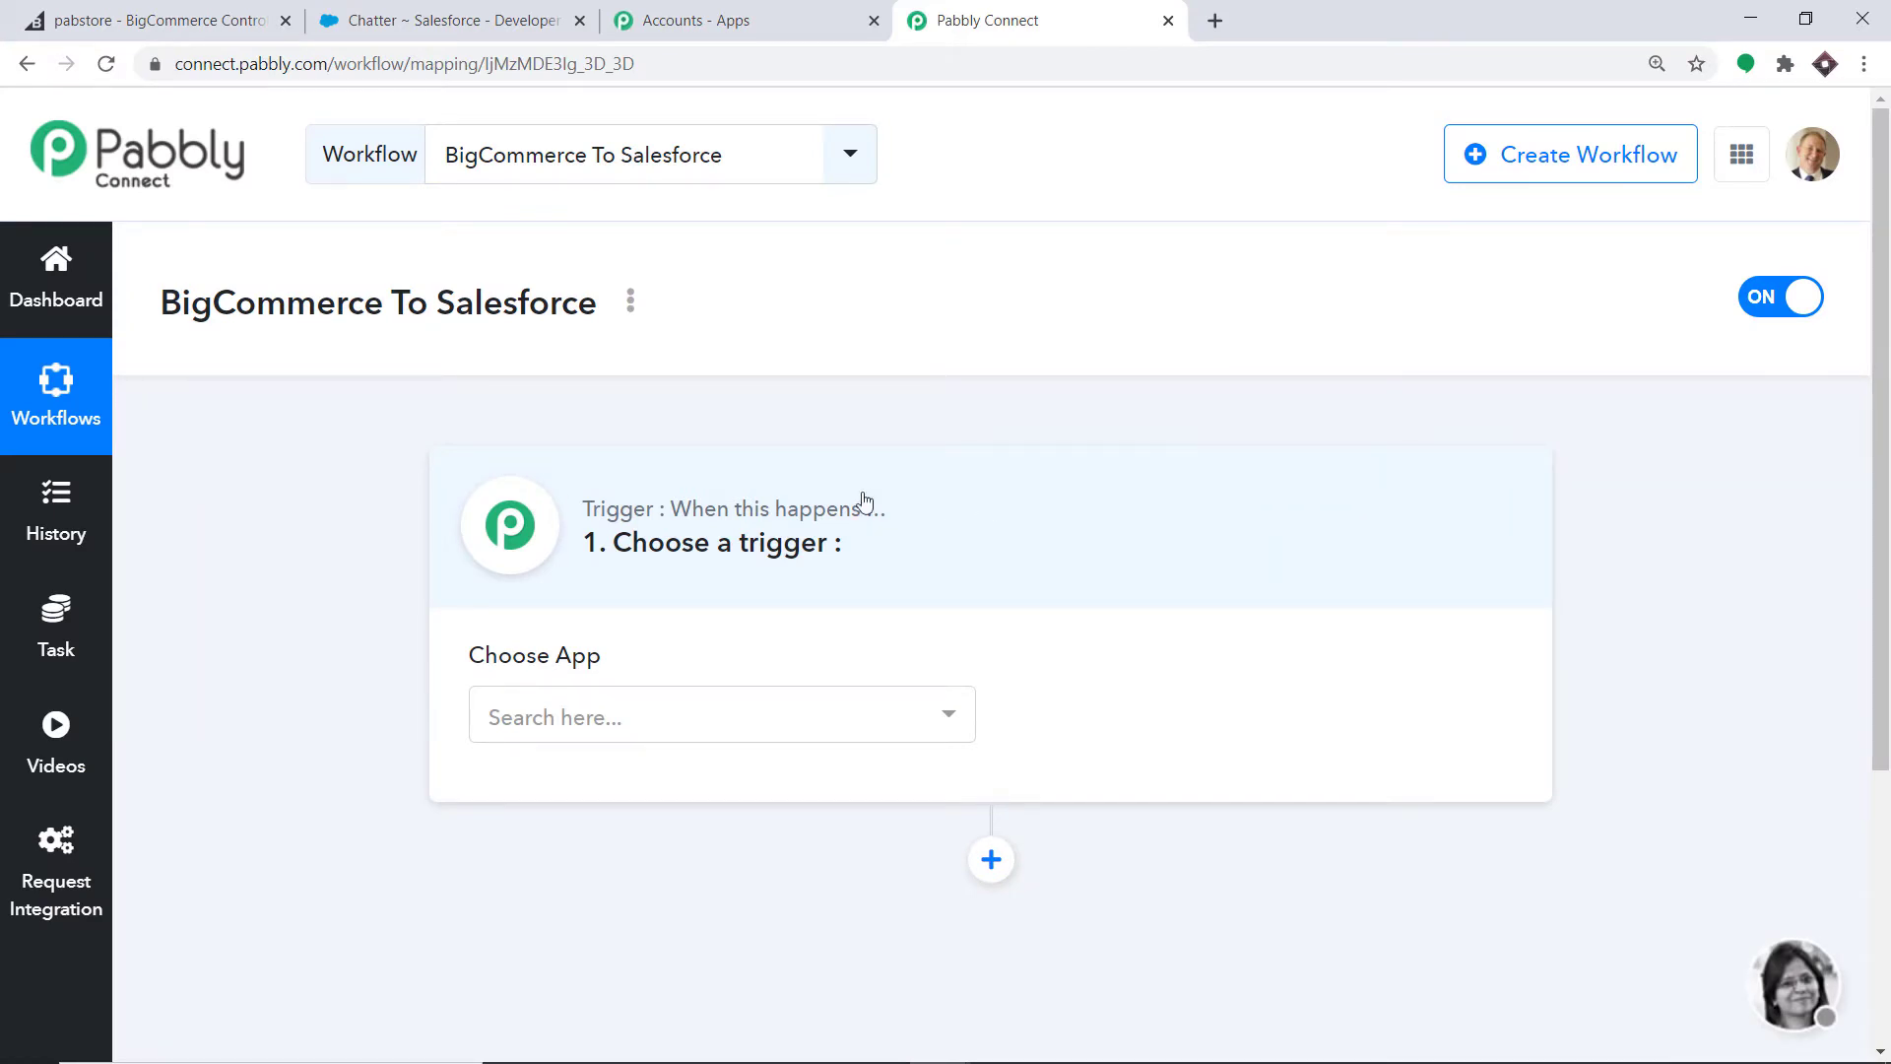
- Set the trigger app to BigCommerce with the New Order Created event
{"action": "left_click", "coordinate": [765, 735]}
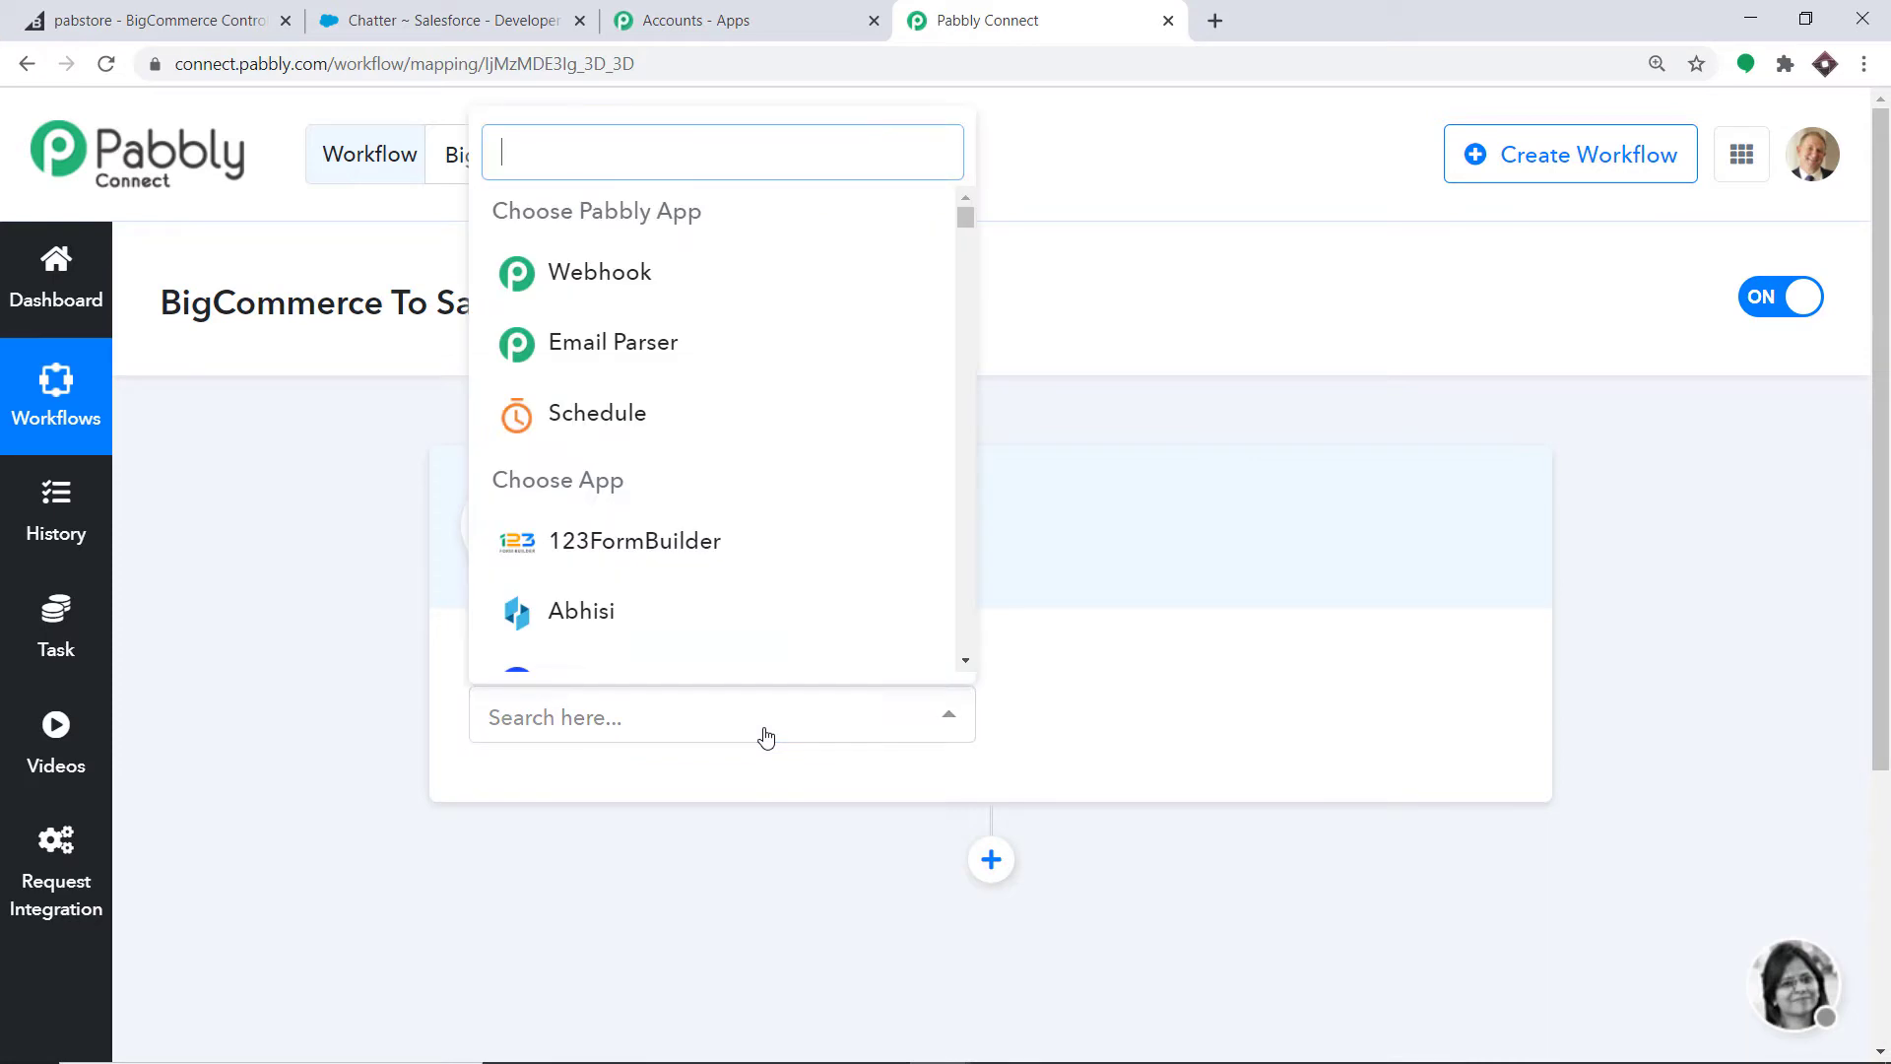
{"action": "type", "text": "bigco"}
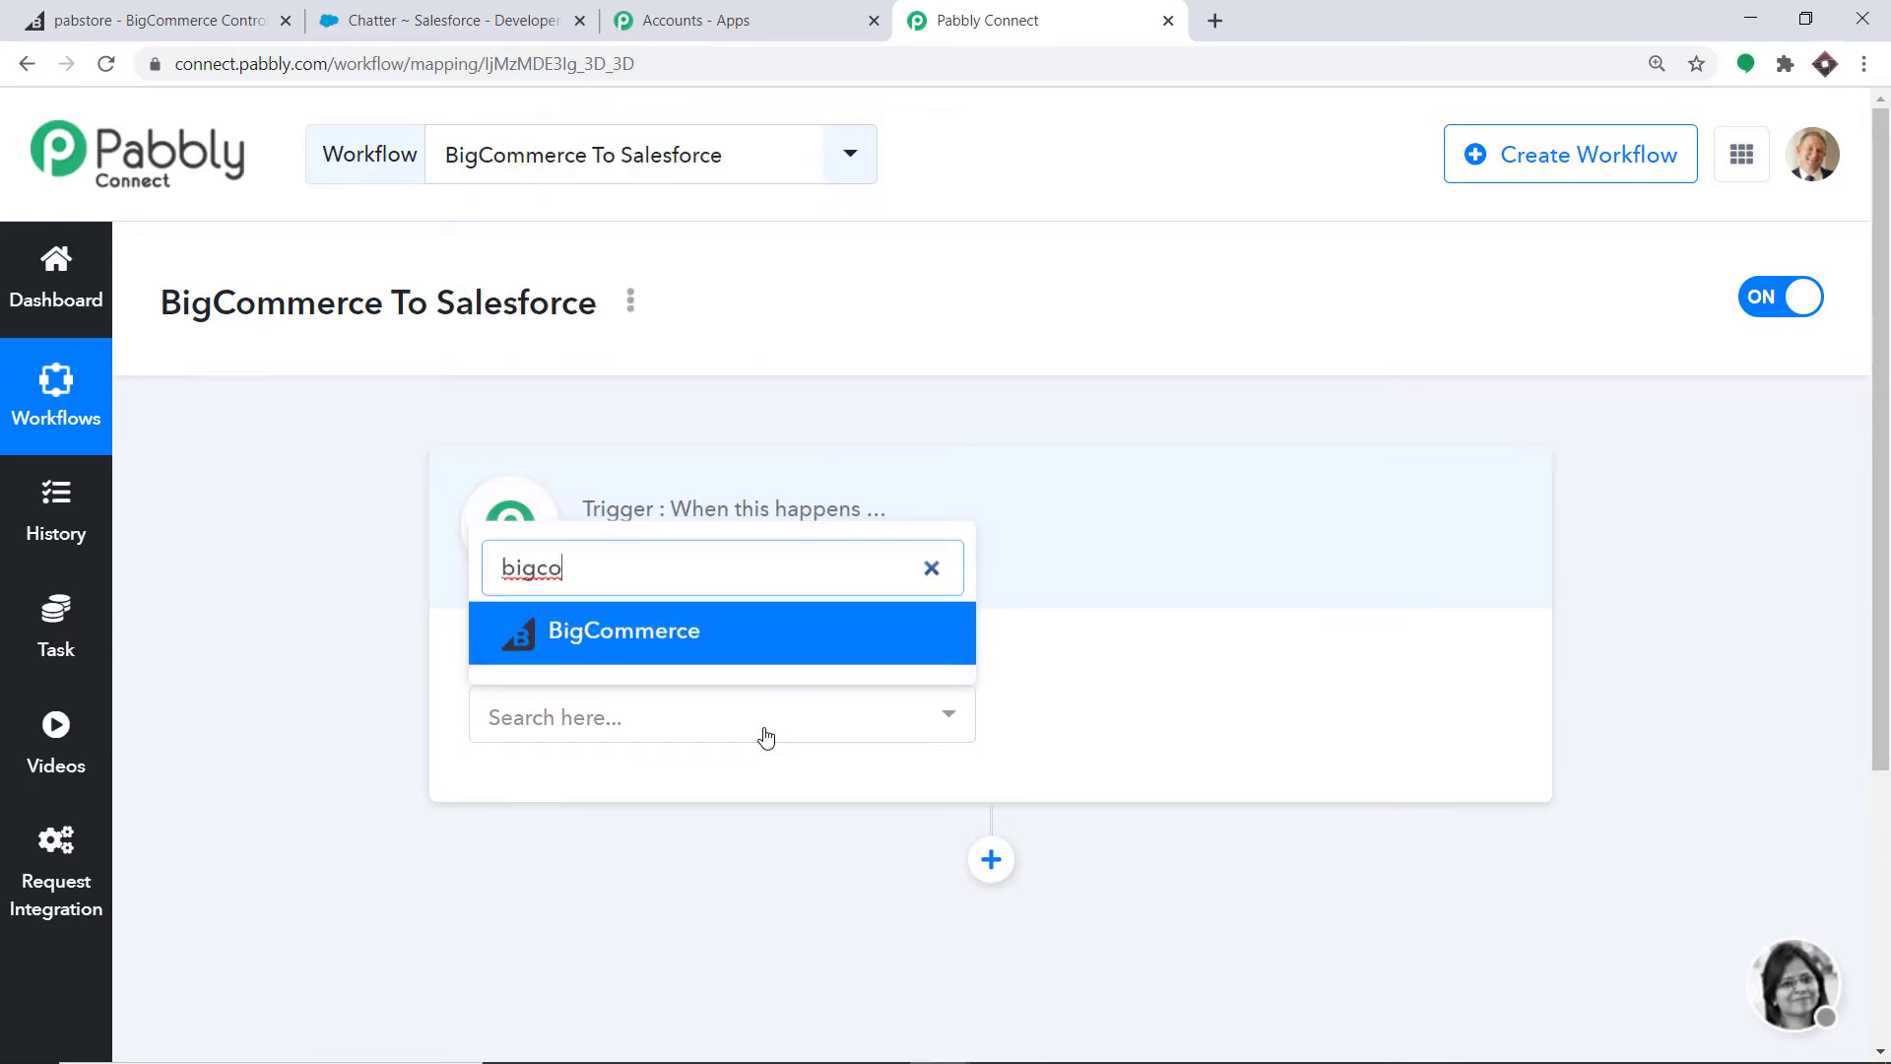
{"action": "left_click", "coordinate": [748, 645]}
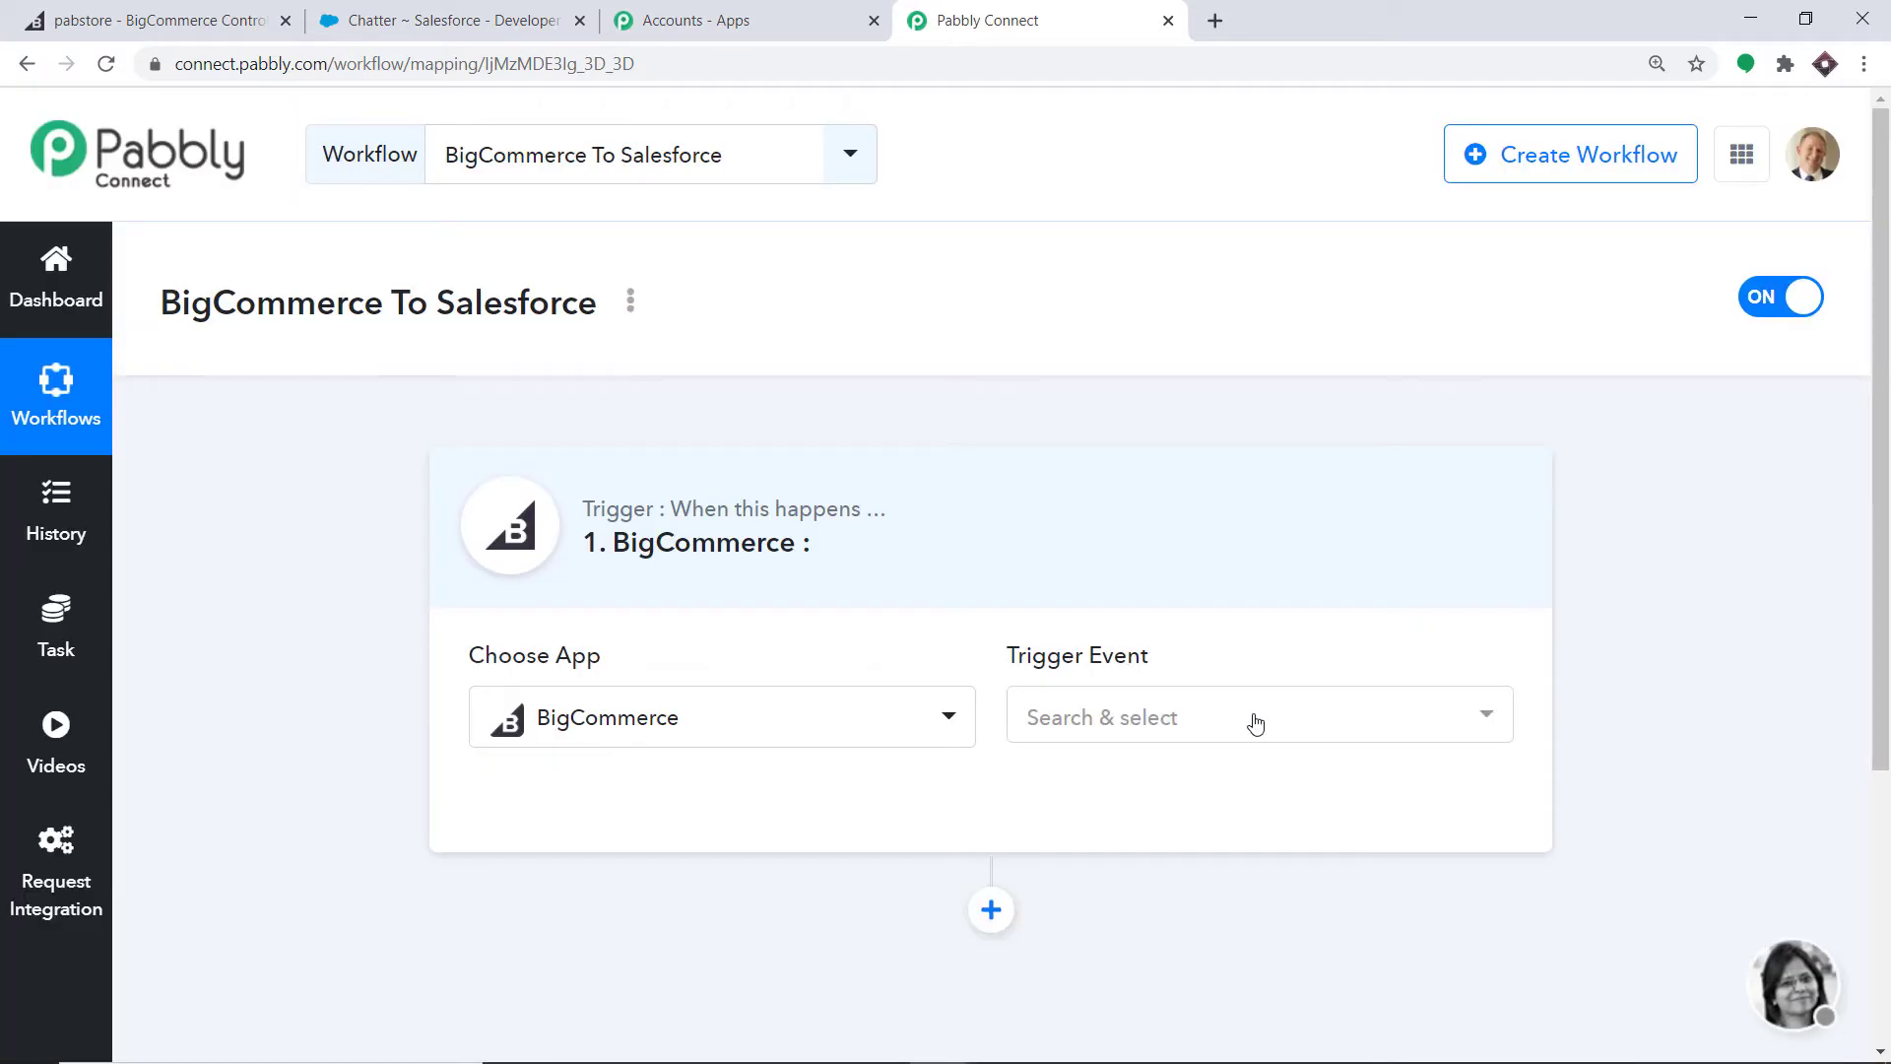
{"action": "left_click", "coordinate": [1253, 720]}
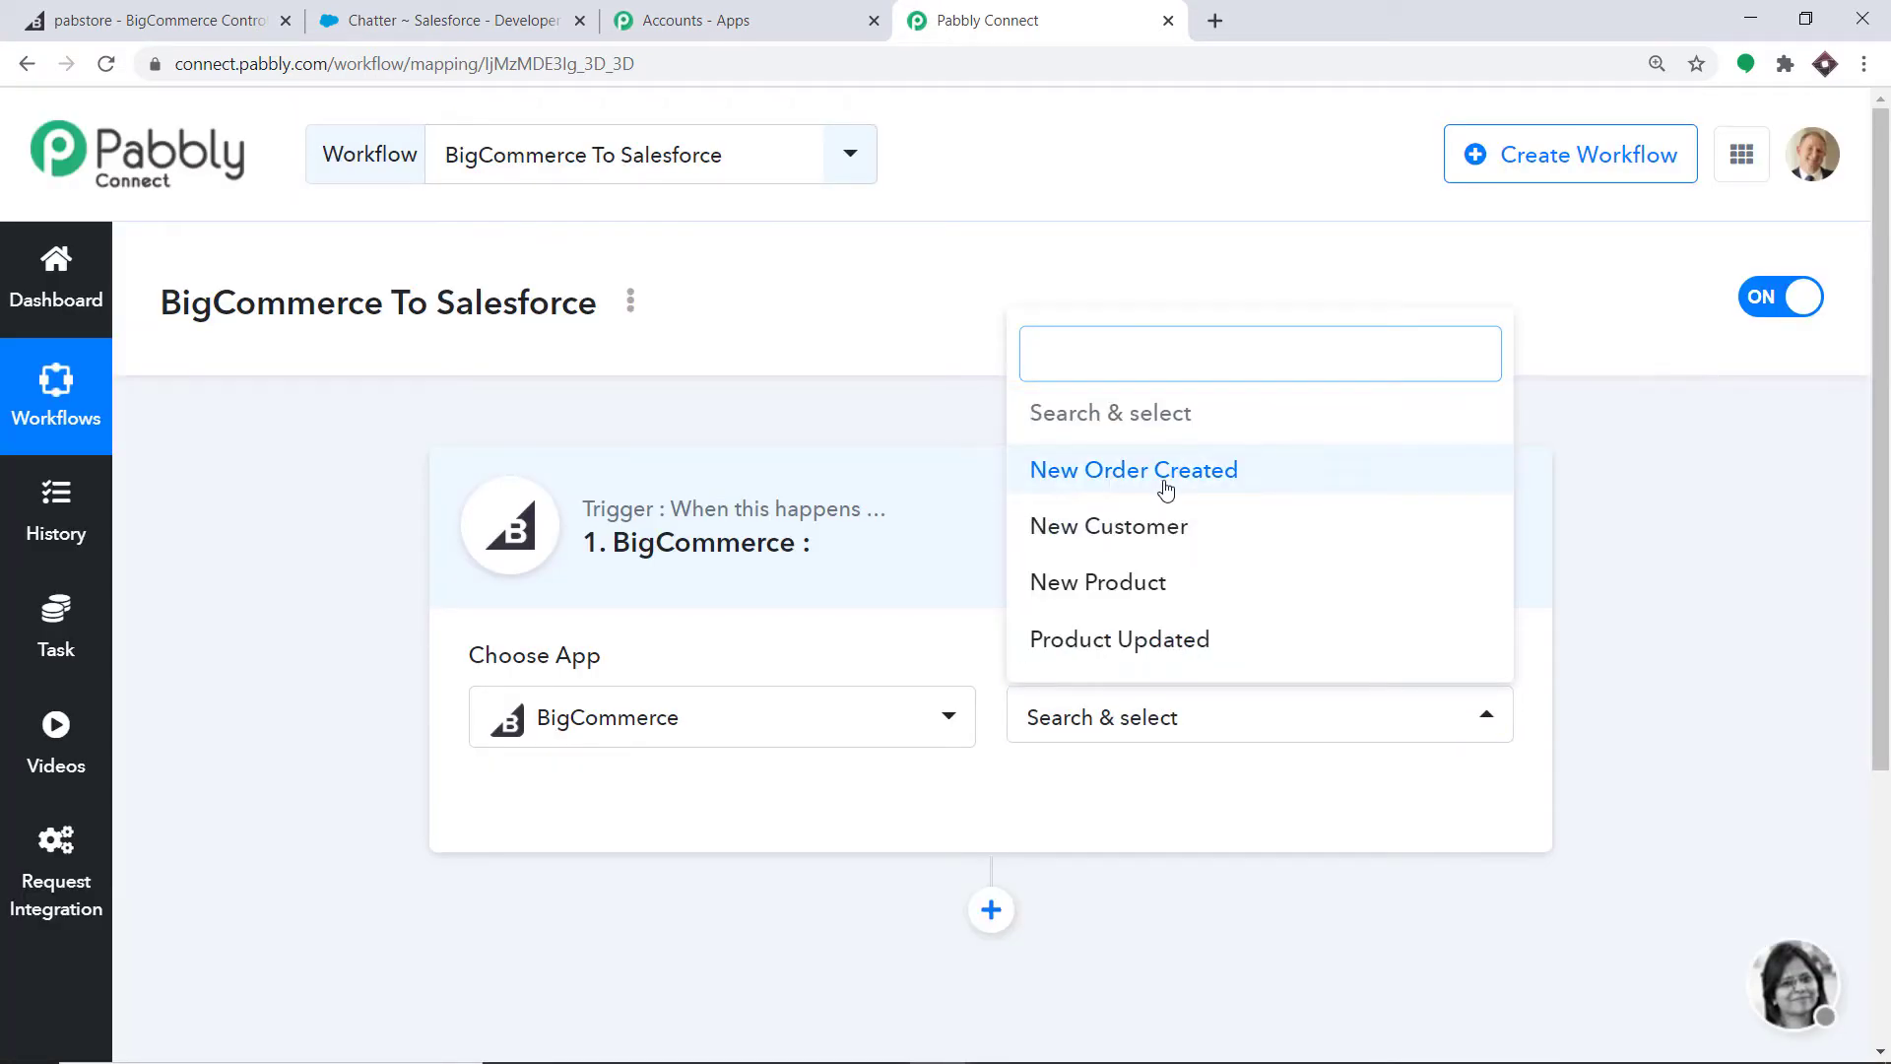
{"action": "left_click", "coordinate": [1164, 488]}
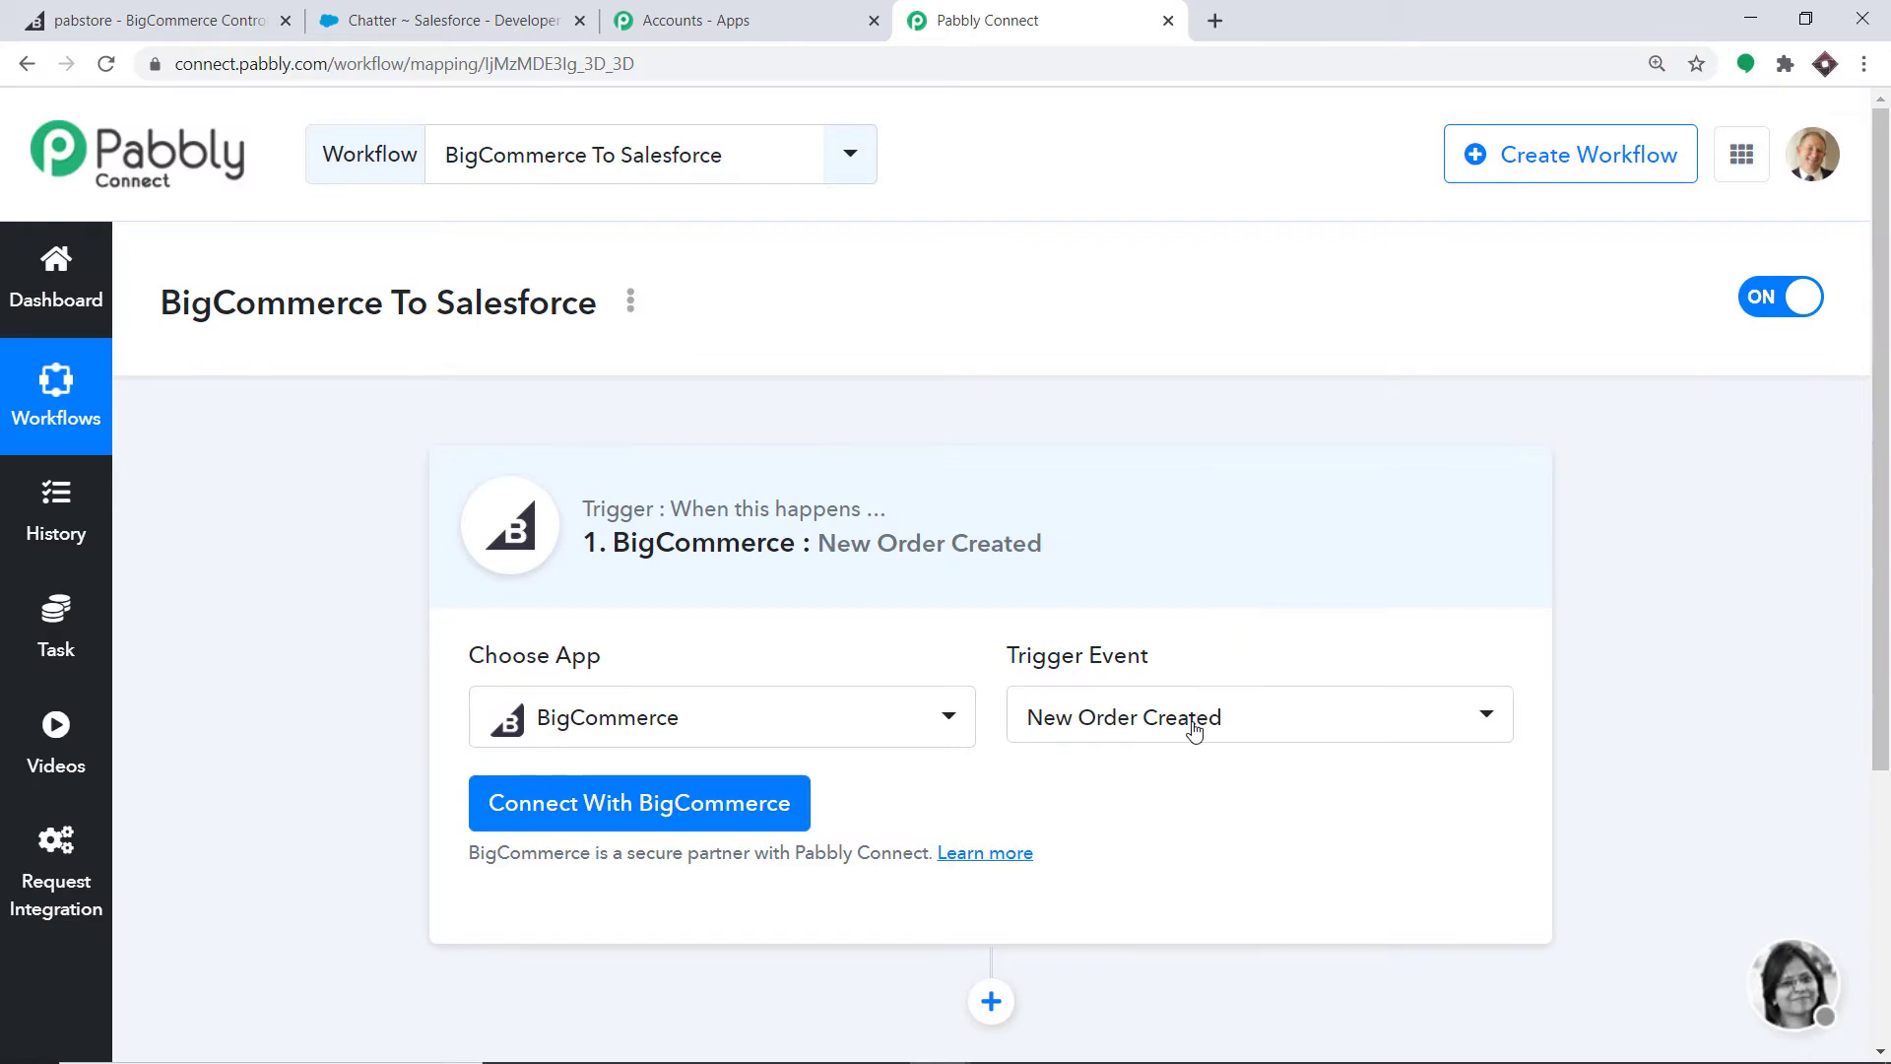
{"action": "left_click", "coordinate": [1196, 722]}
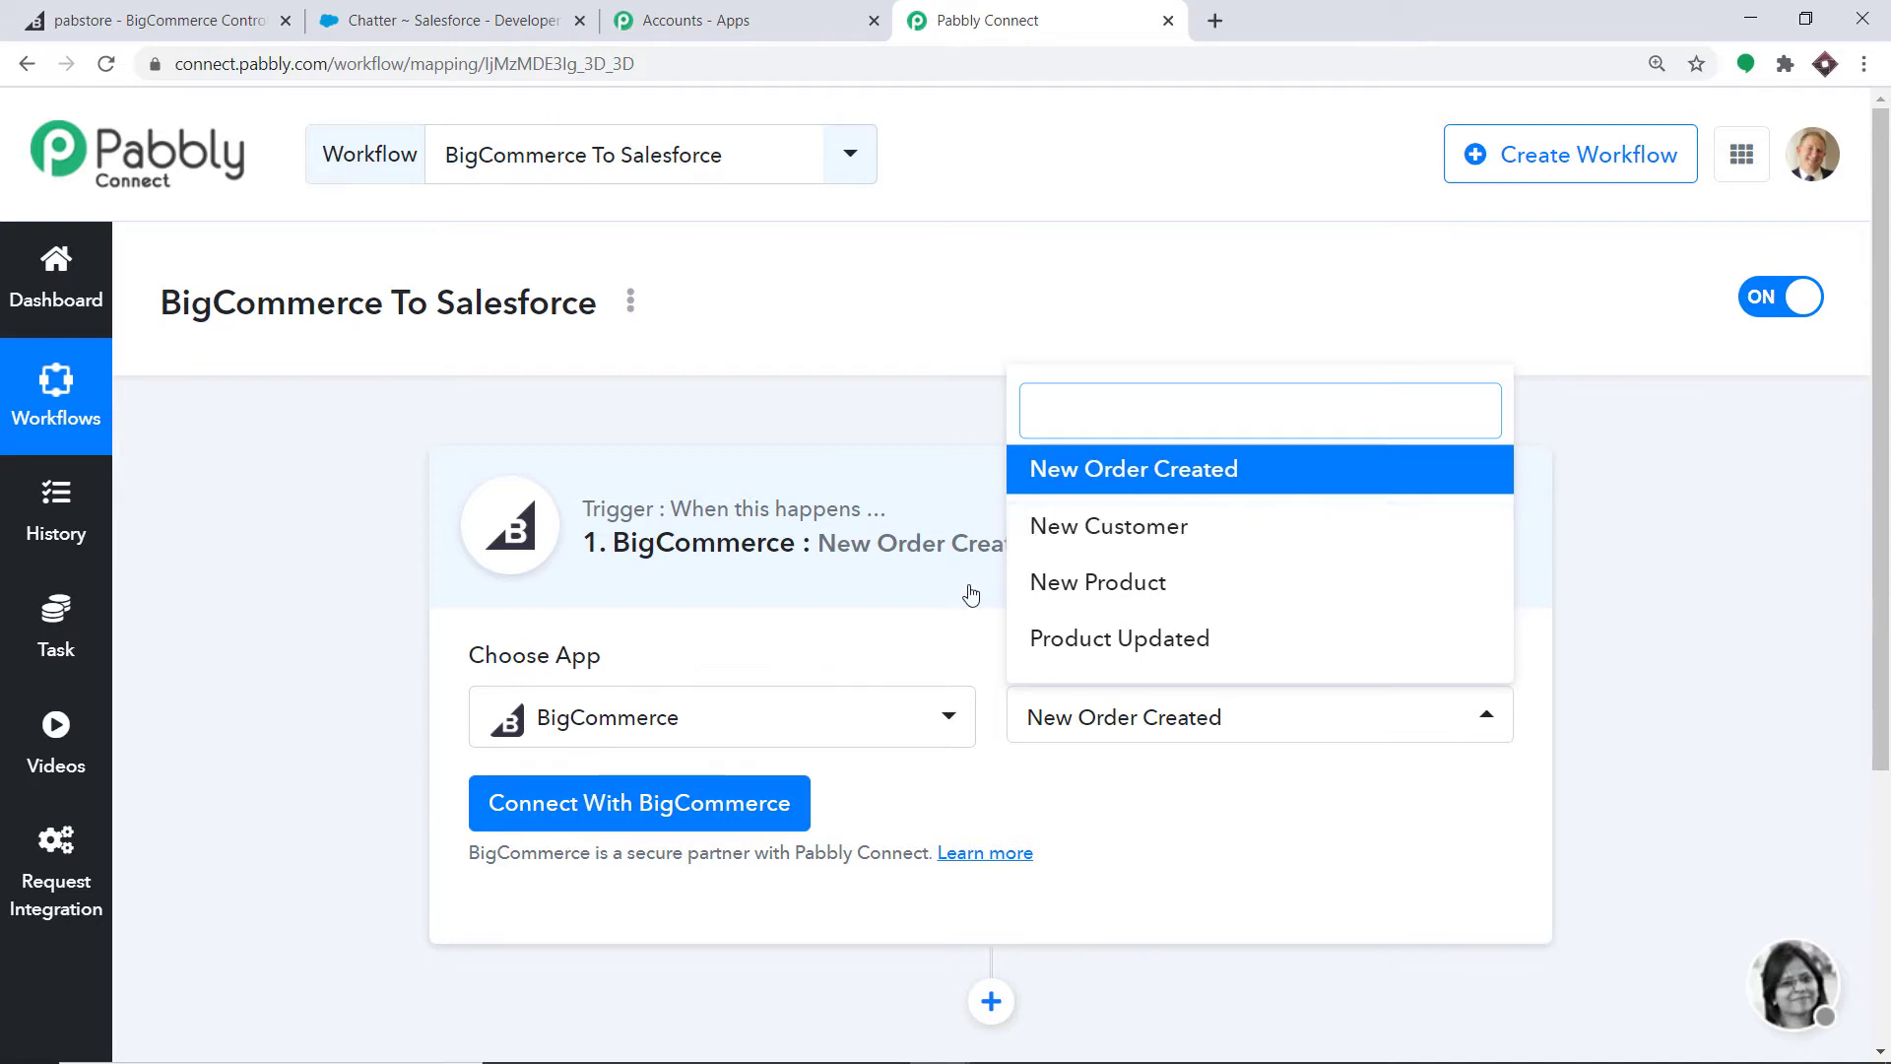
{"action": "left_click", "coordinate": [1116, 794]}
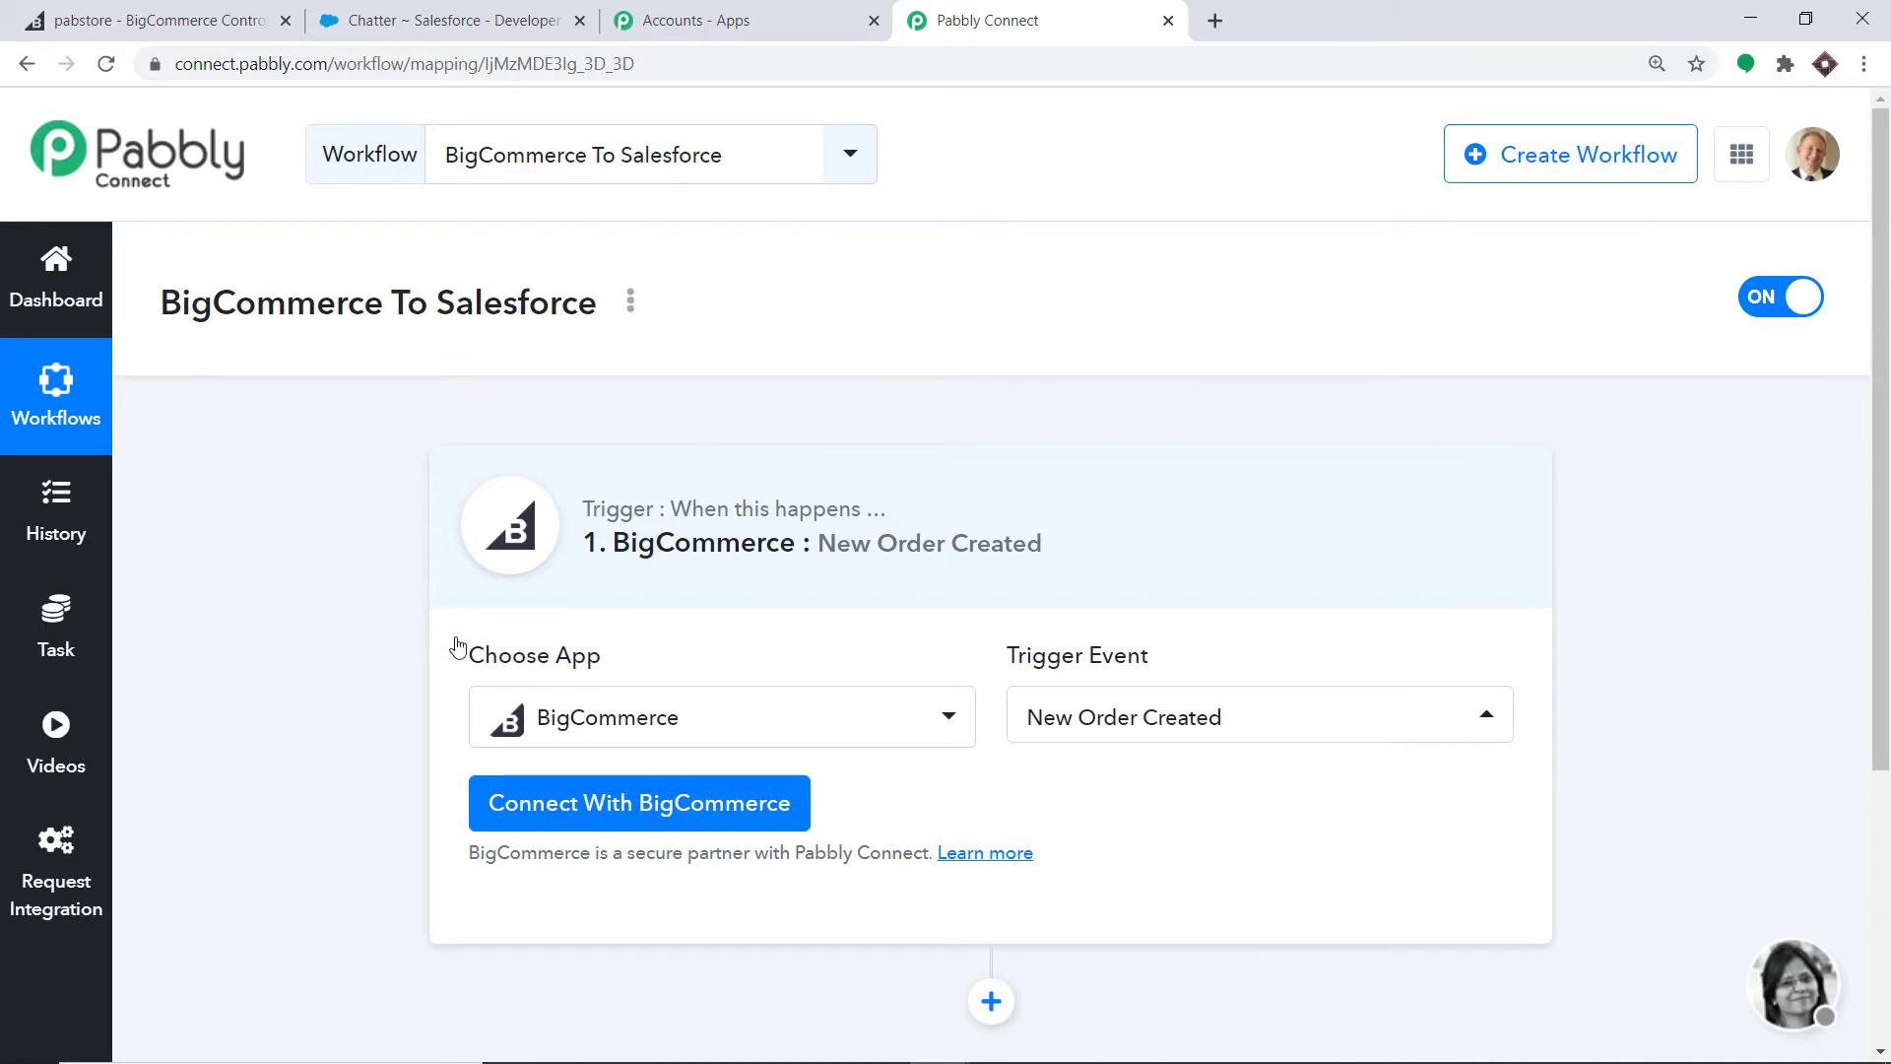
- Open the empty New Credentials form to connect the BigCommerce account
{"action": "left_click", "coordinate": [595, 831]}
{"action": "scroll", "coordinate": [1077, 545], "scroll_direction": "down", "scroll_amount": 2}
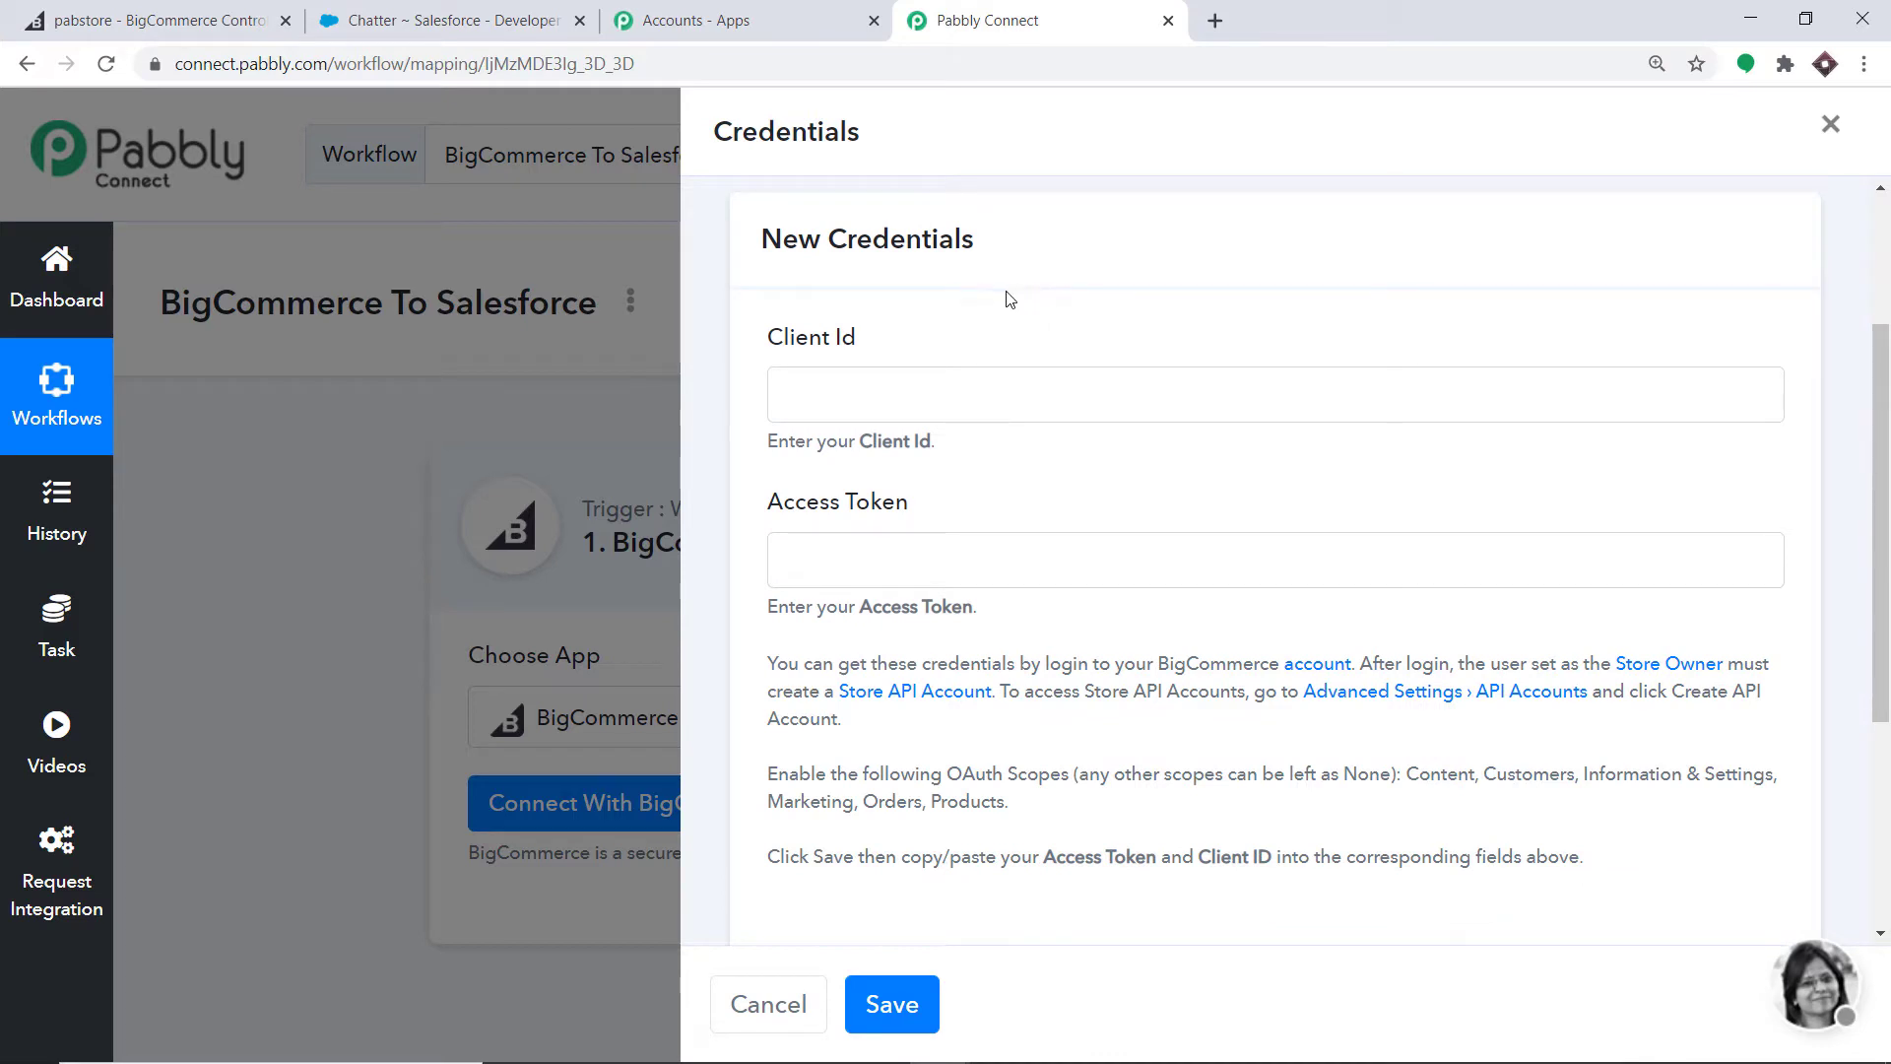
{"action": "scroll", "coordinate": [1017, 528], "scroll_direction": "down", "scroll_amount": 3}
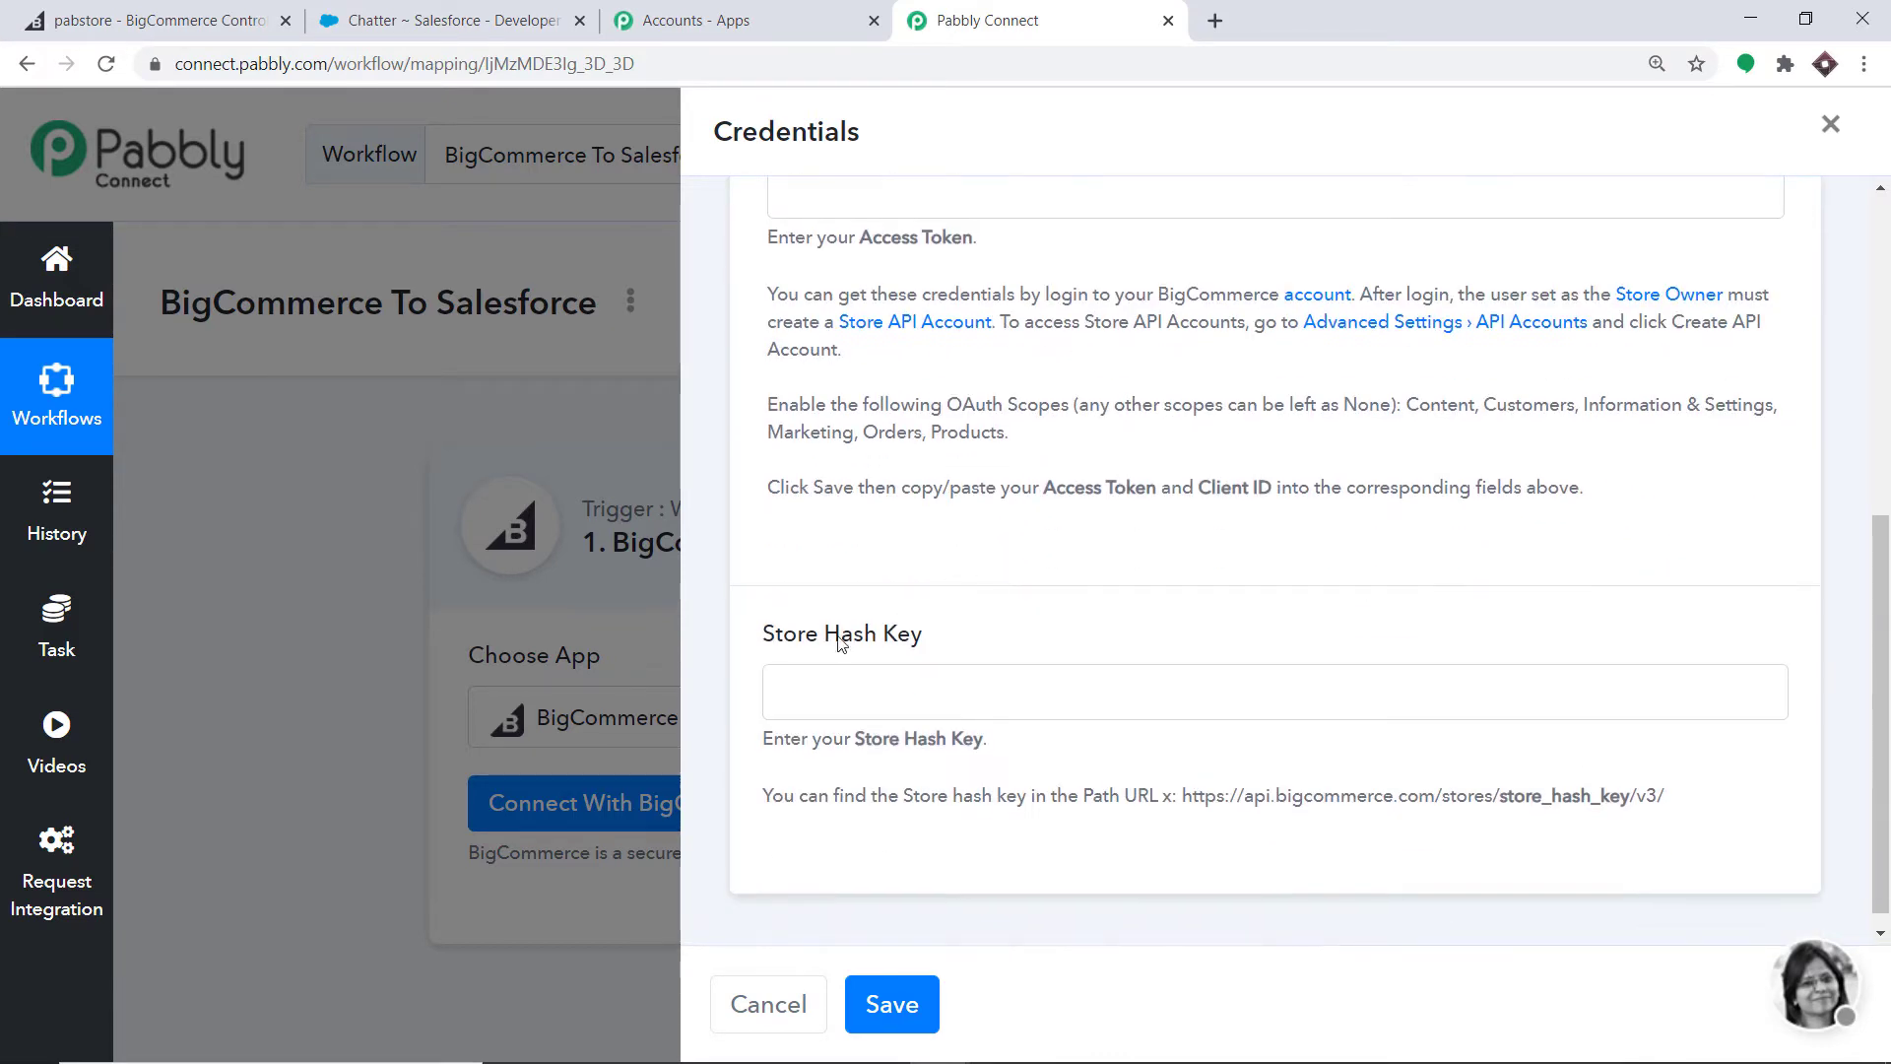
{"action": "scroll", "coordinate": [1172, 650], "scroll_direction": "up", "scroll_amount": 3}
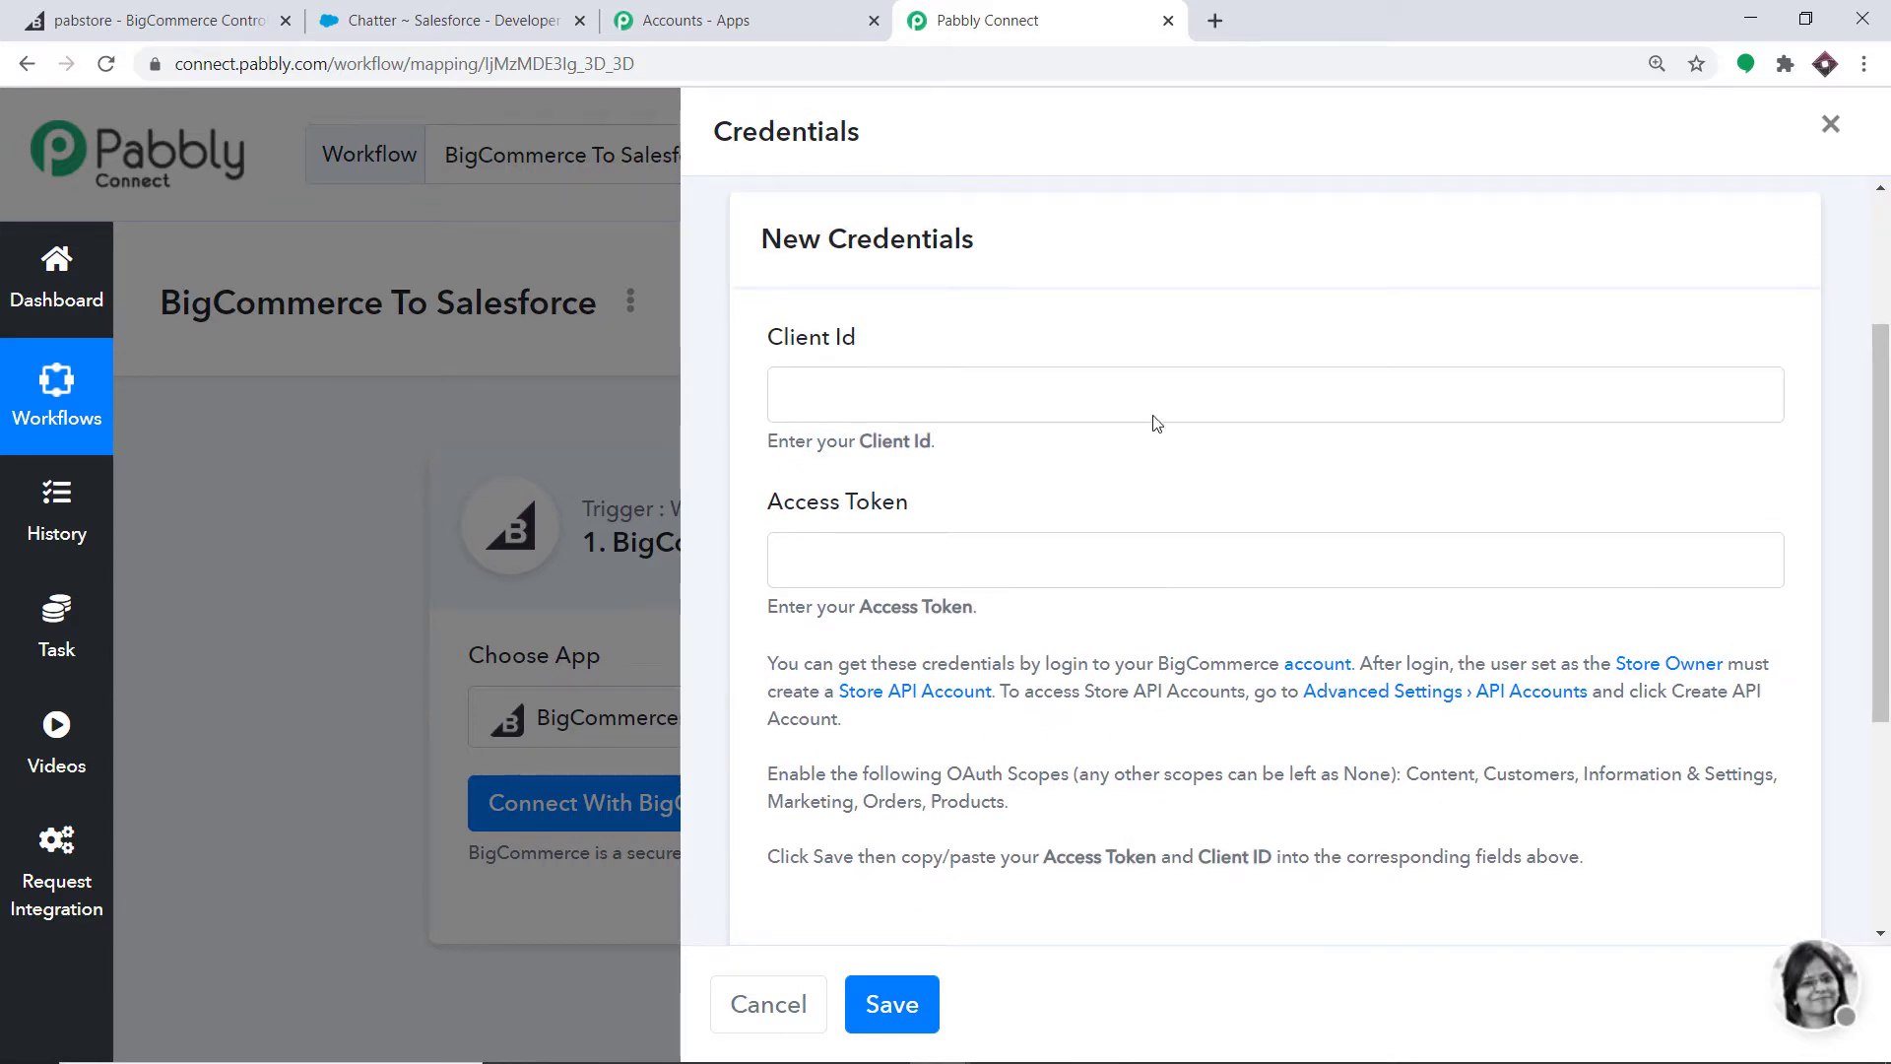
- In BigCommerce Advanced Settings > API Accounts, start a new V2/V3 API token account
{"action": "left_click", "coordinate": [217, 6]}
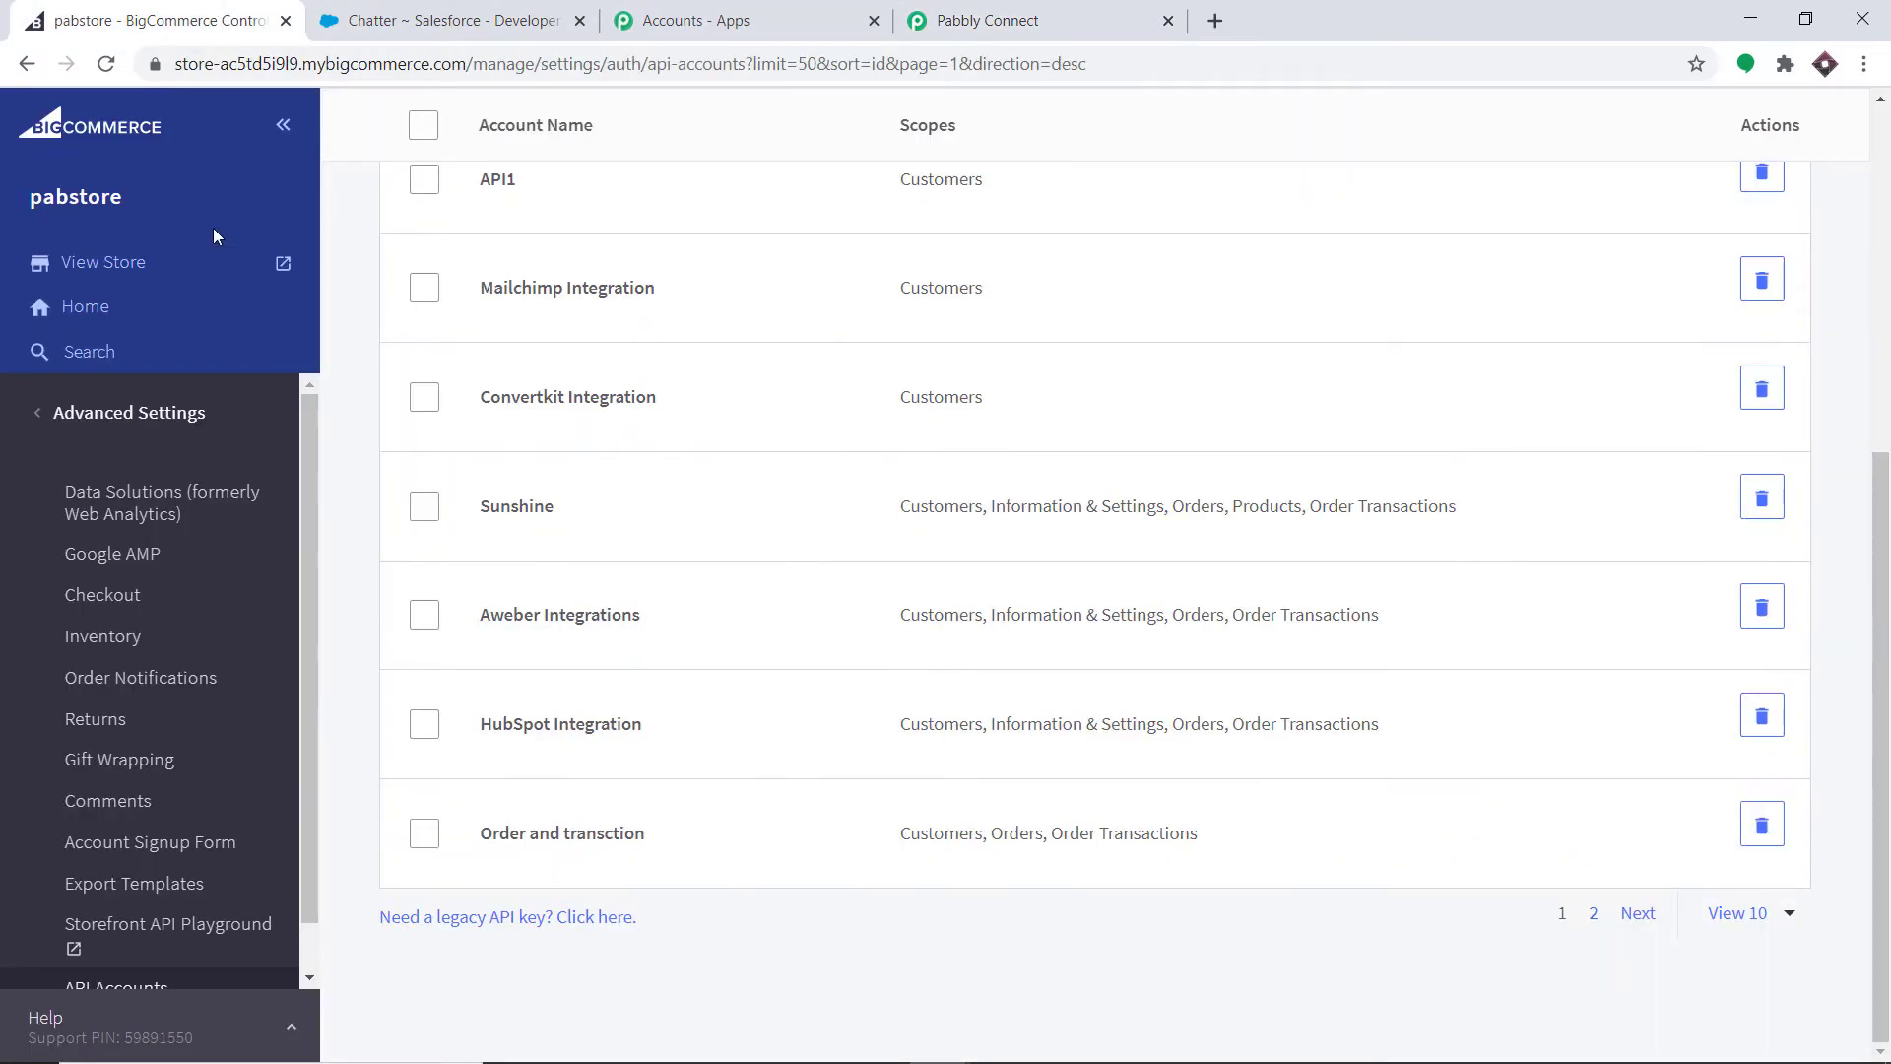
{"action": "left_click", "coordinate": [151, 414]}
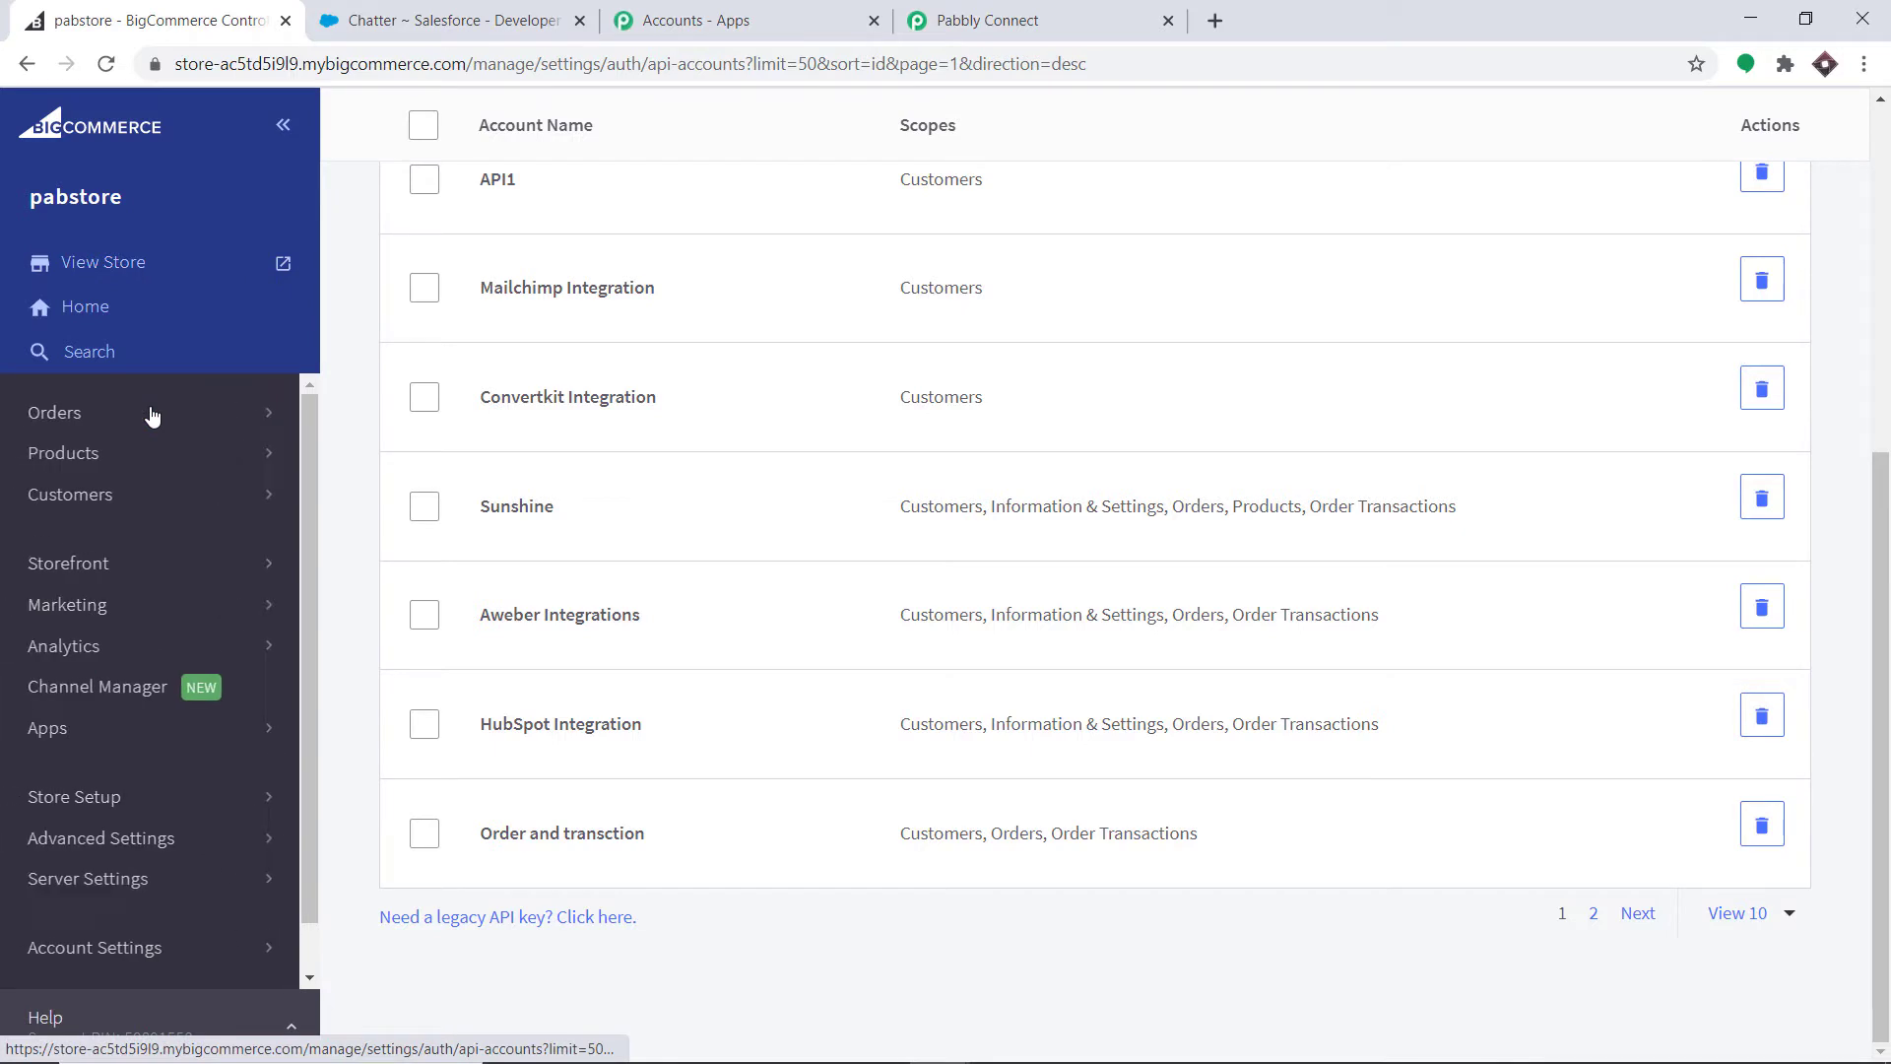
{"action": "left_click", "coordinate": [105, 839]}
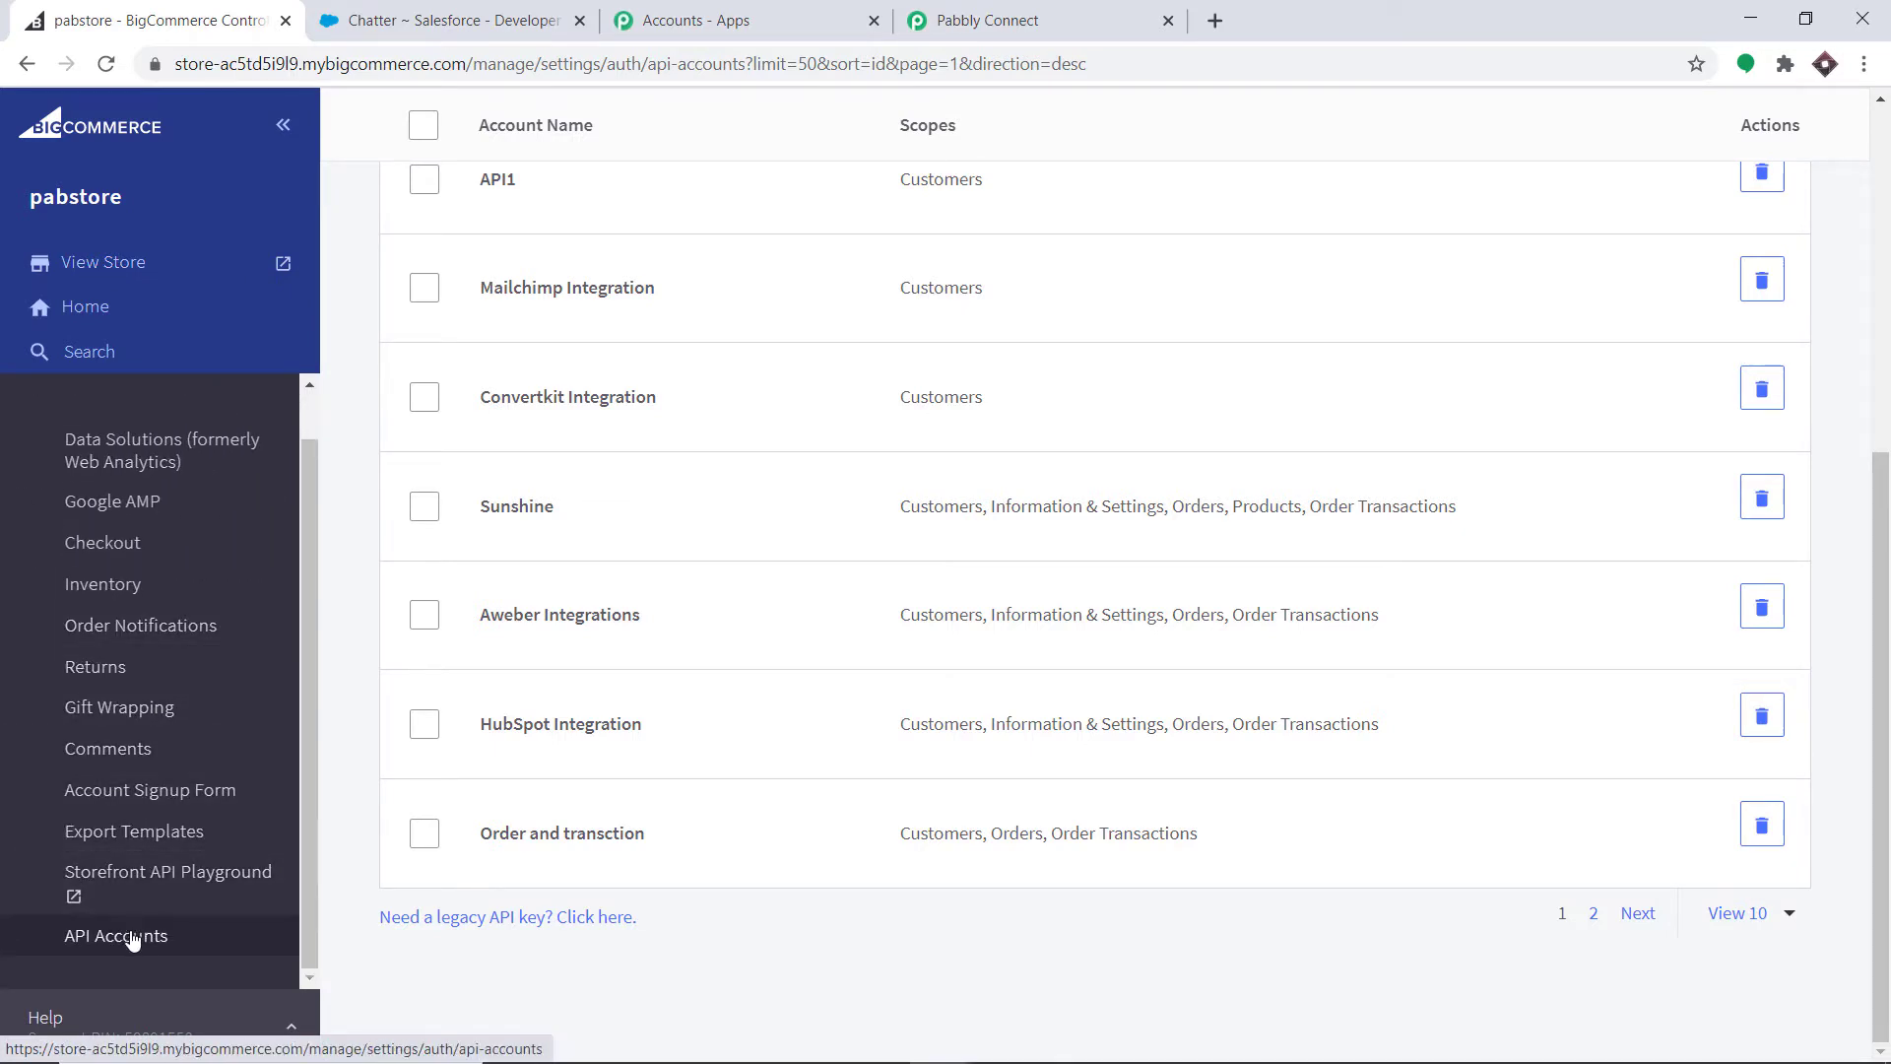
{"action": "left_click", "coordinate": [155, 944]}
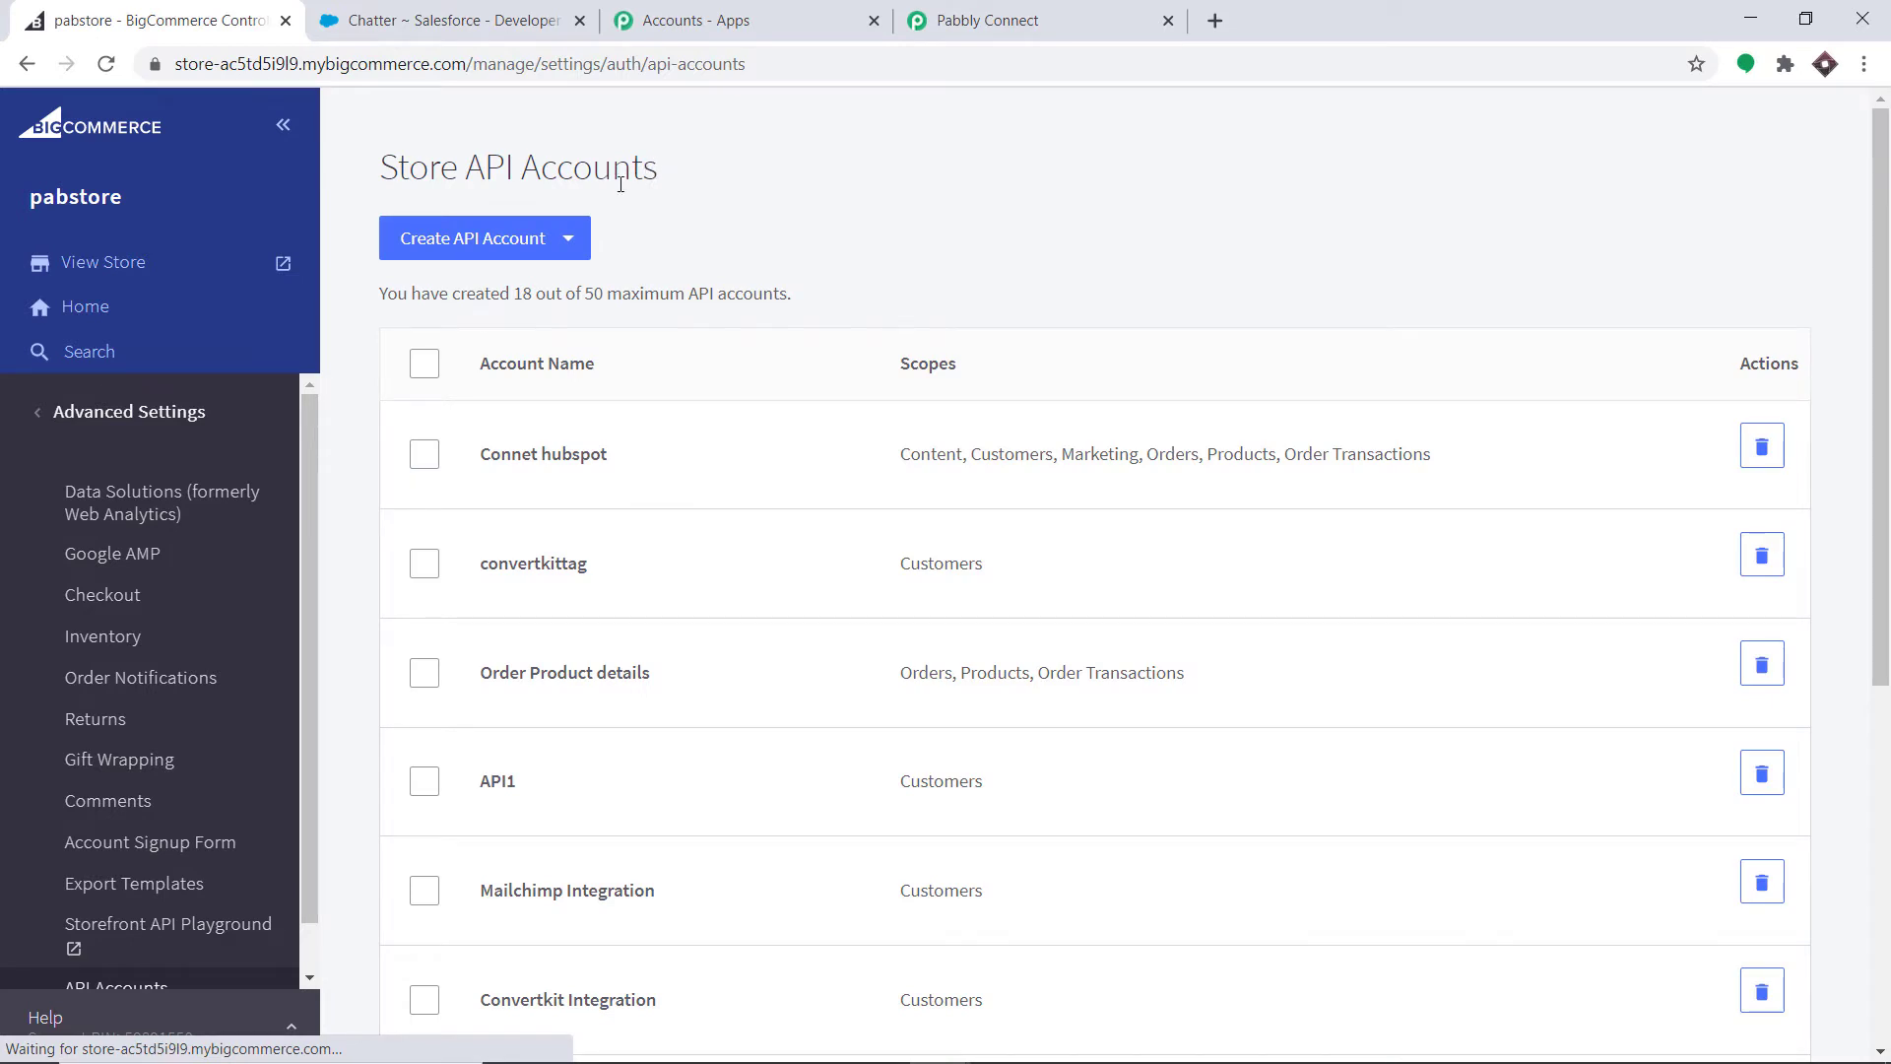
{"action": "left_click", "coordinate": [477, 252]}
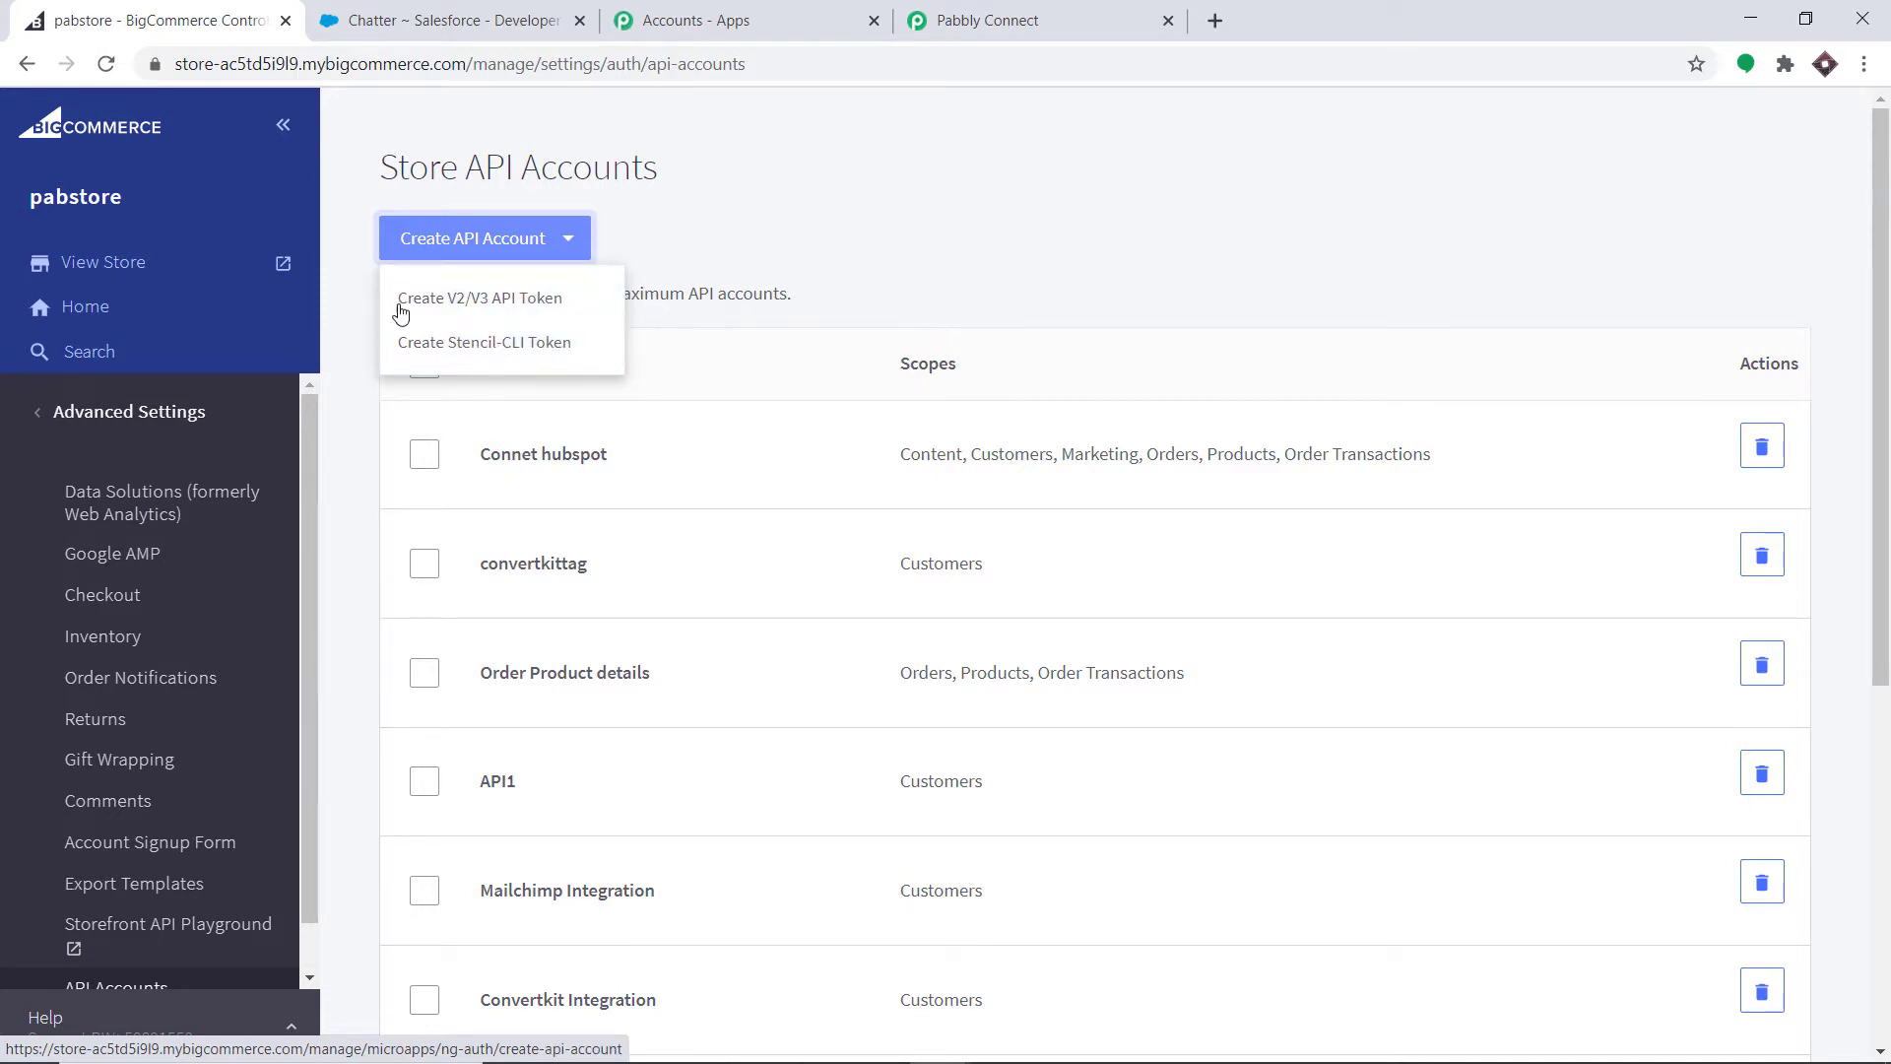
{"action": "left_click", "coordinate": [512, 311]}
- Name the account 'Salesforce Lead Integration' and copy the store hash from the API path
{"action": "left_click", "coordinate": [625, 303]}
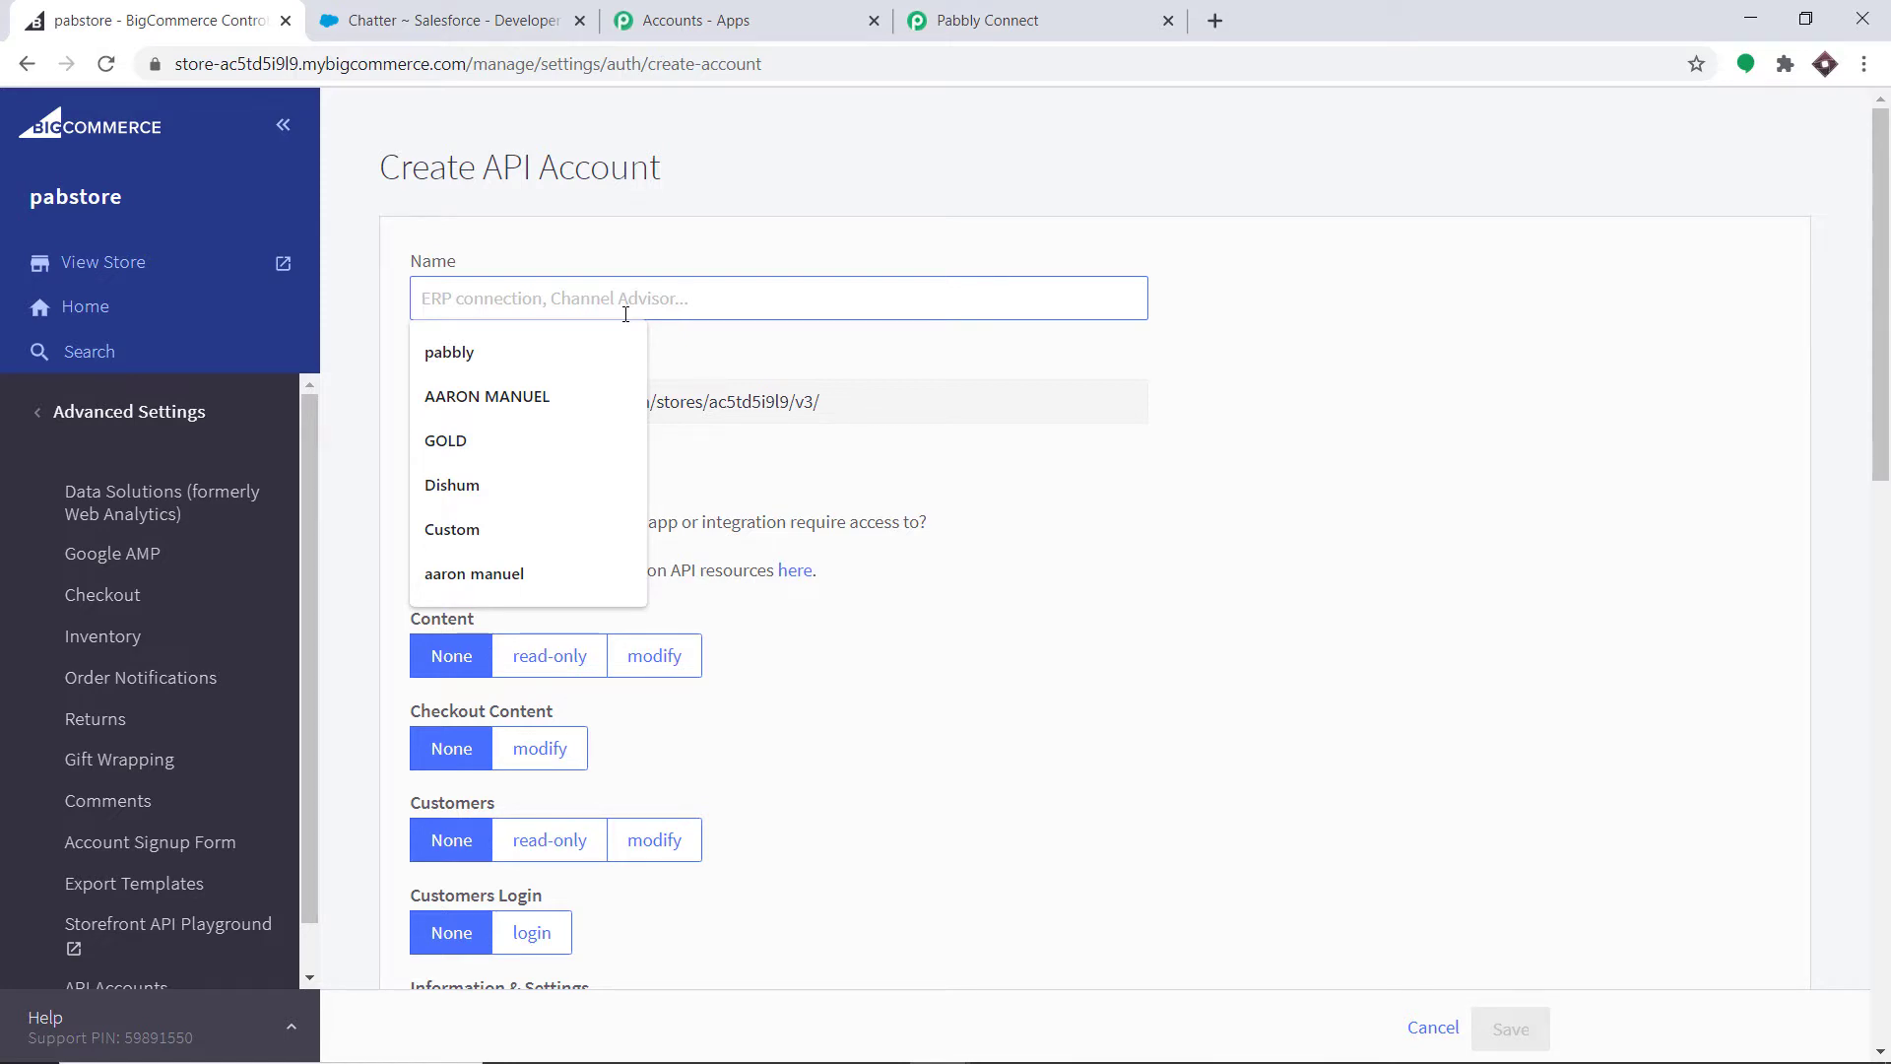
{"action": "type", "text": "Sa"}
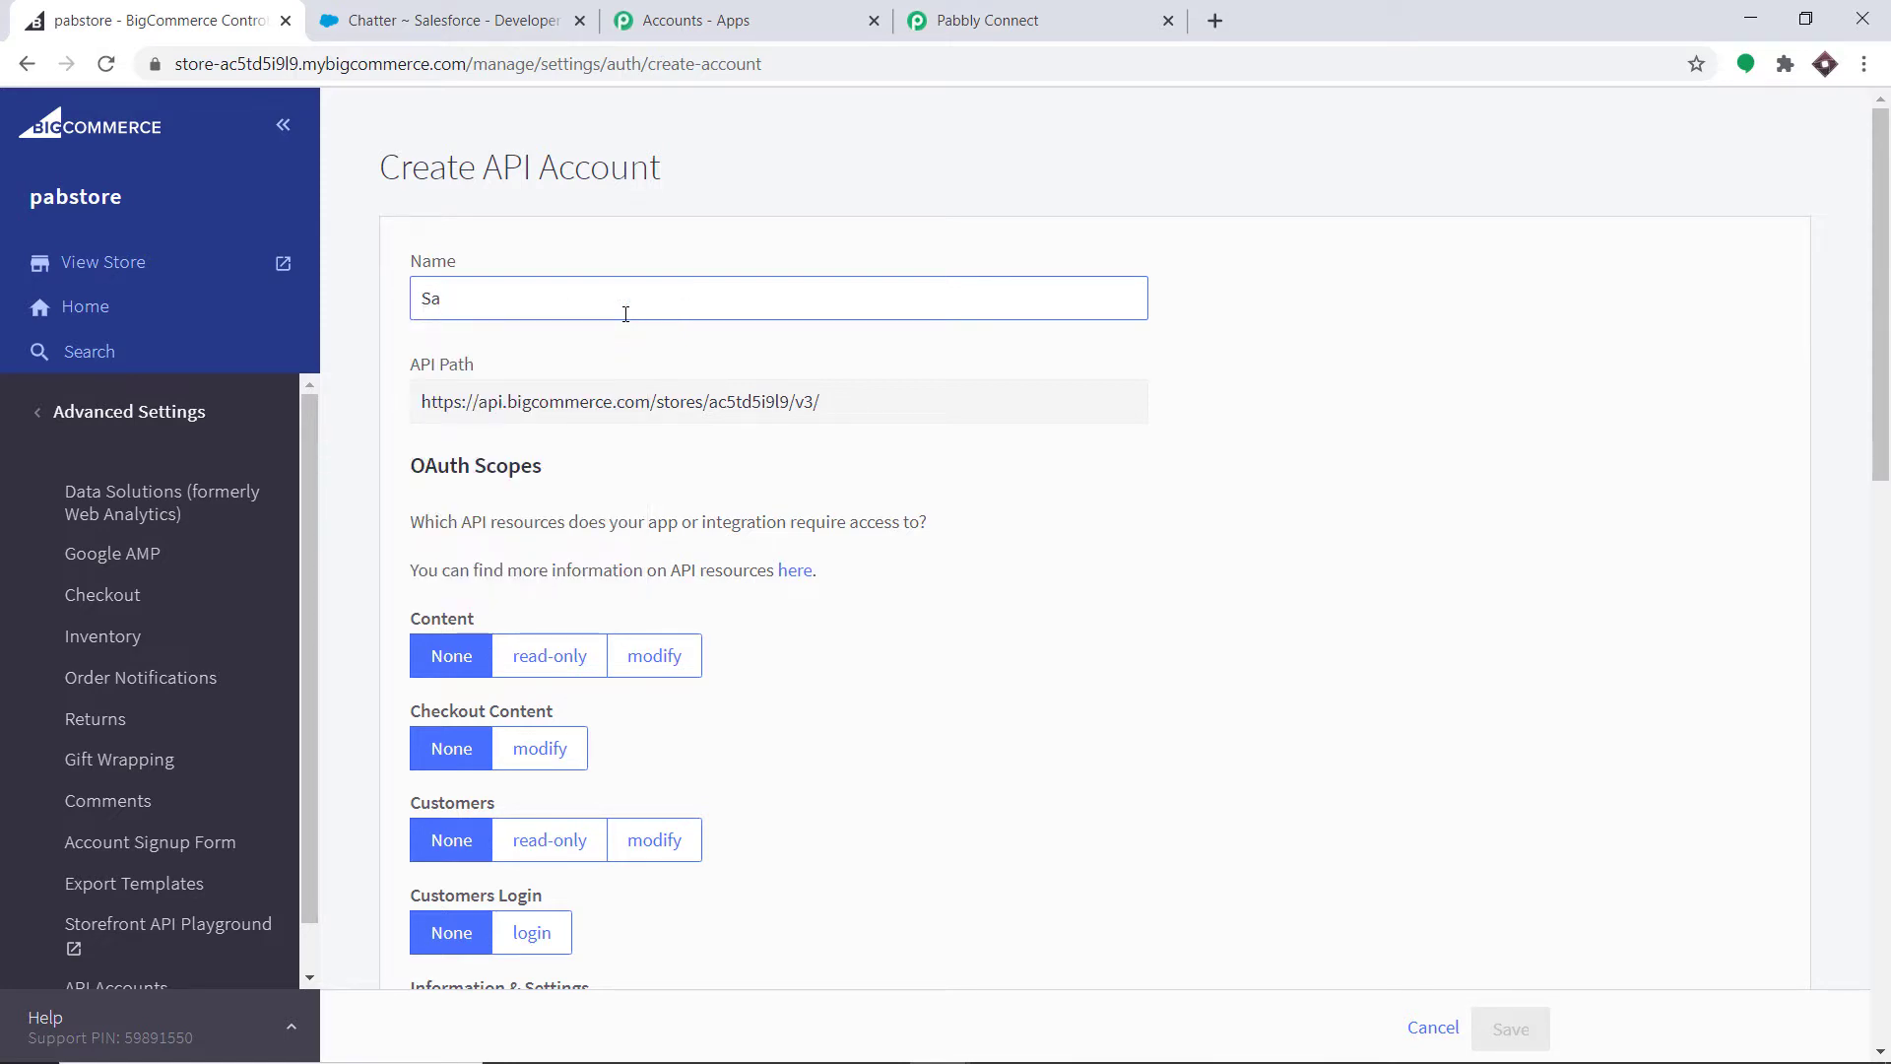
{"action": "type", "text": "lesforce Lead Integration"}
{"action": "scroll", "coordinate": [610, 325], "scroll_direction": "down", "scroll_amount": 1}
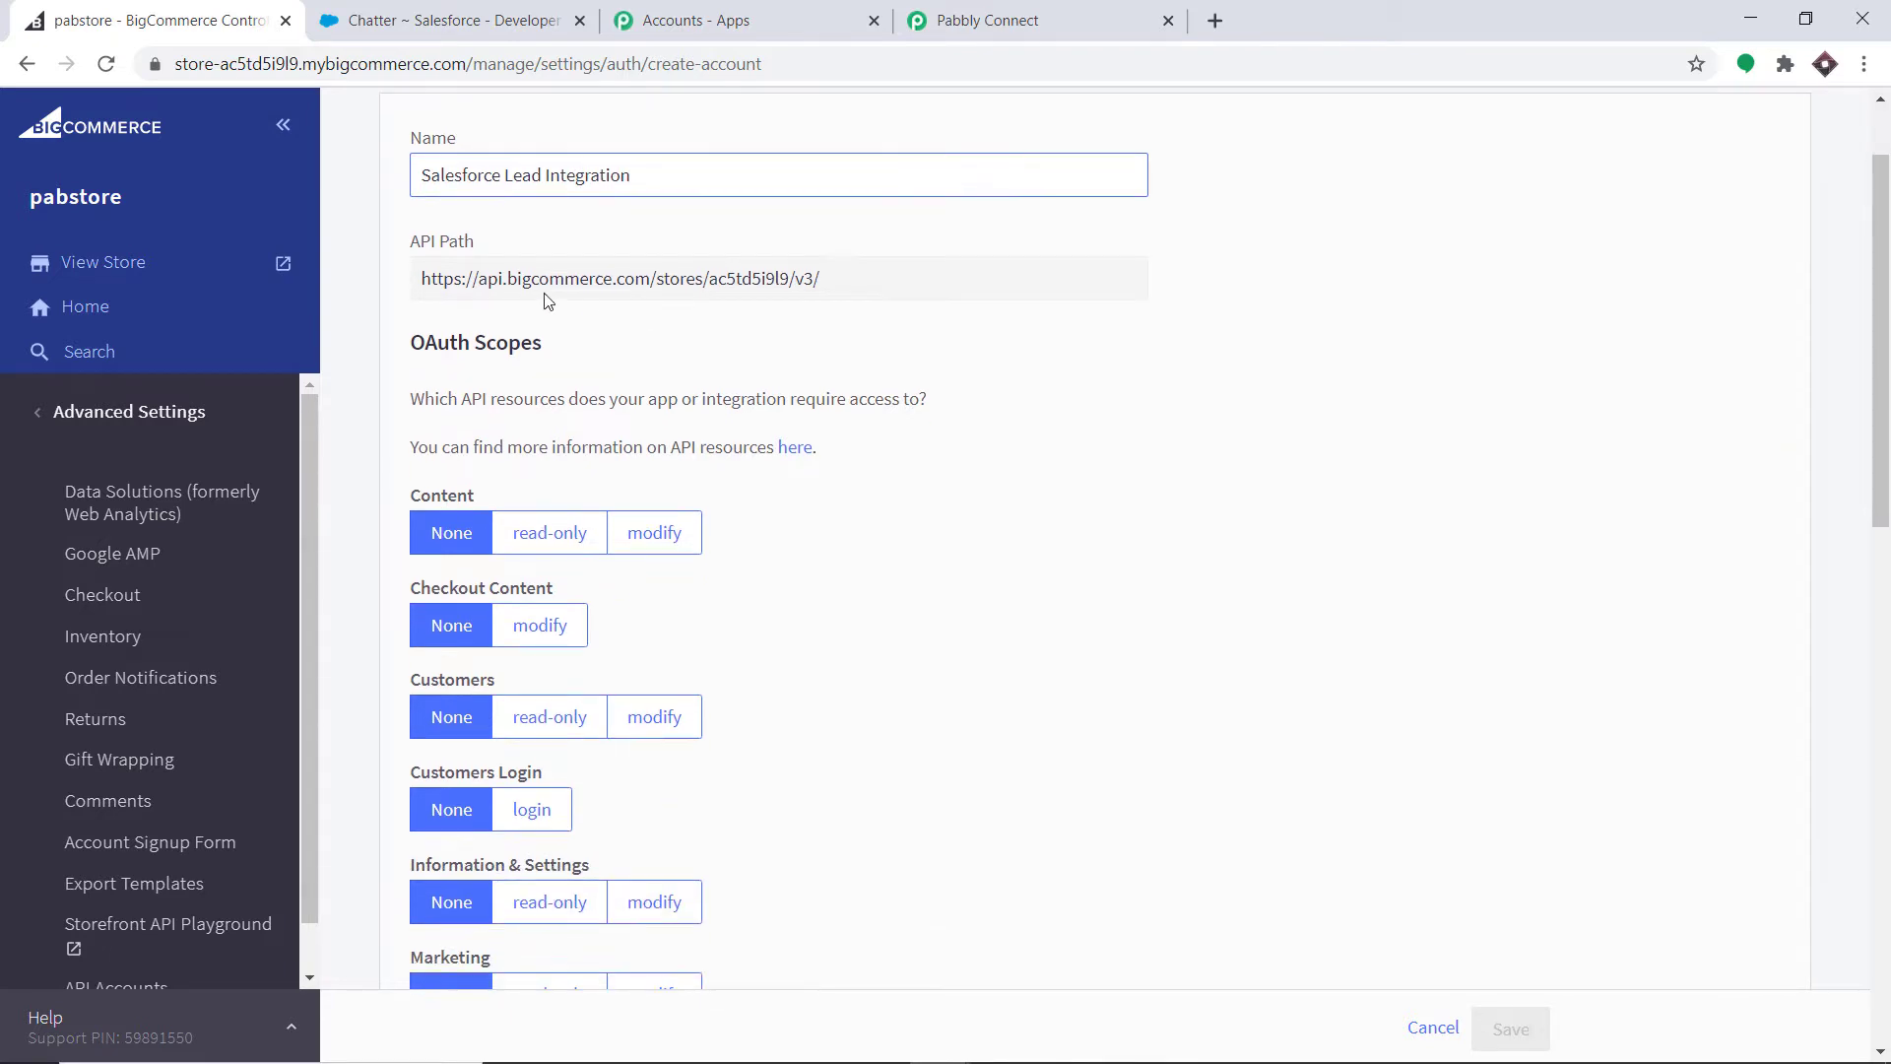
{"action": "left_click_drag", "start_coordinate": [789, 281], "coordinate": [713, 286]}
{"action": "right_click", "coordinate": [734, 285]}
{"action": "left_click", "coordinate": [778, 300]}
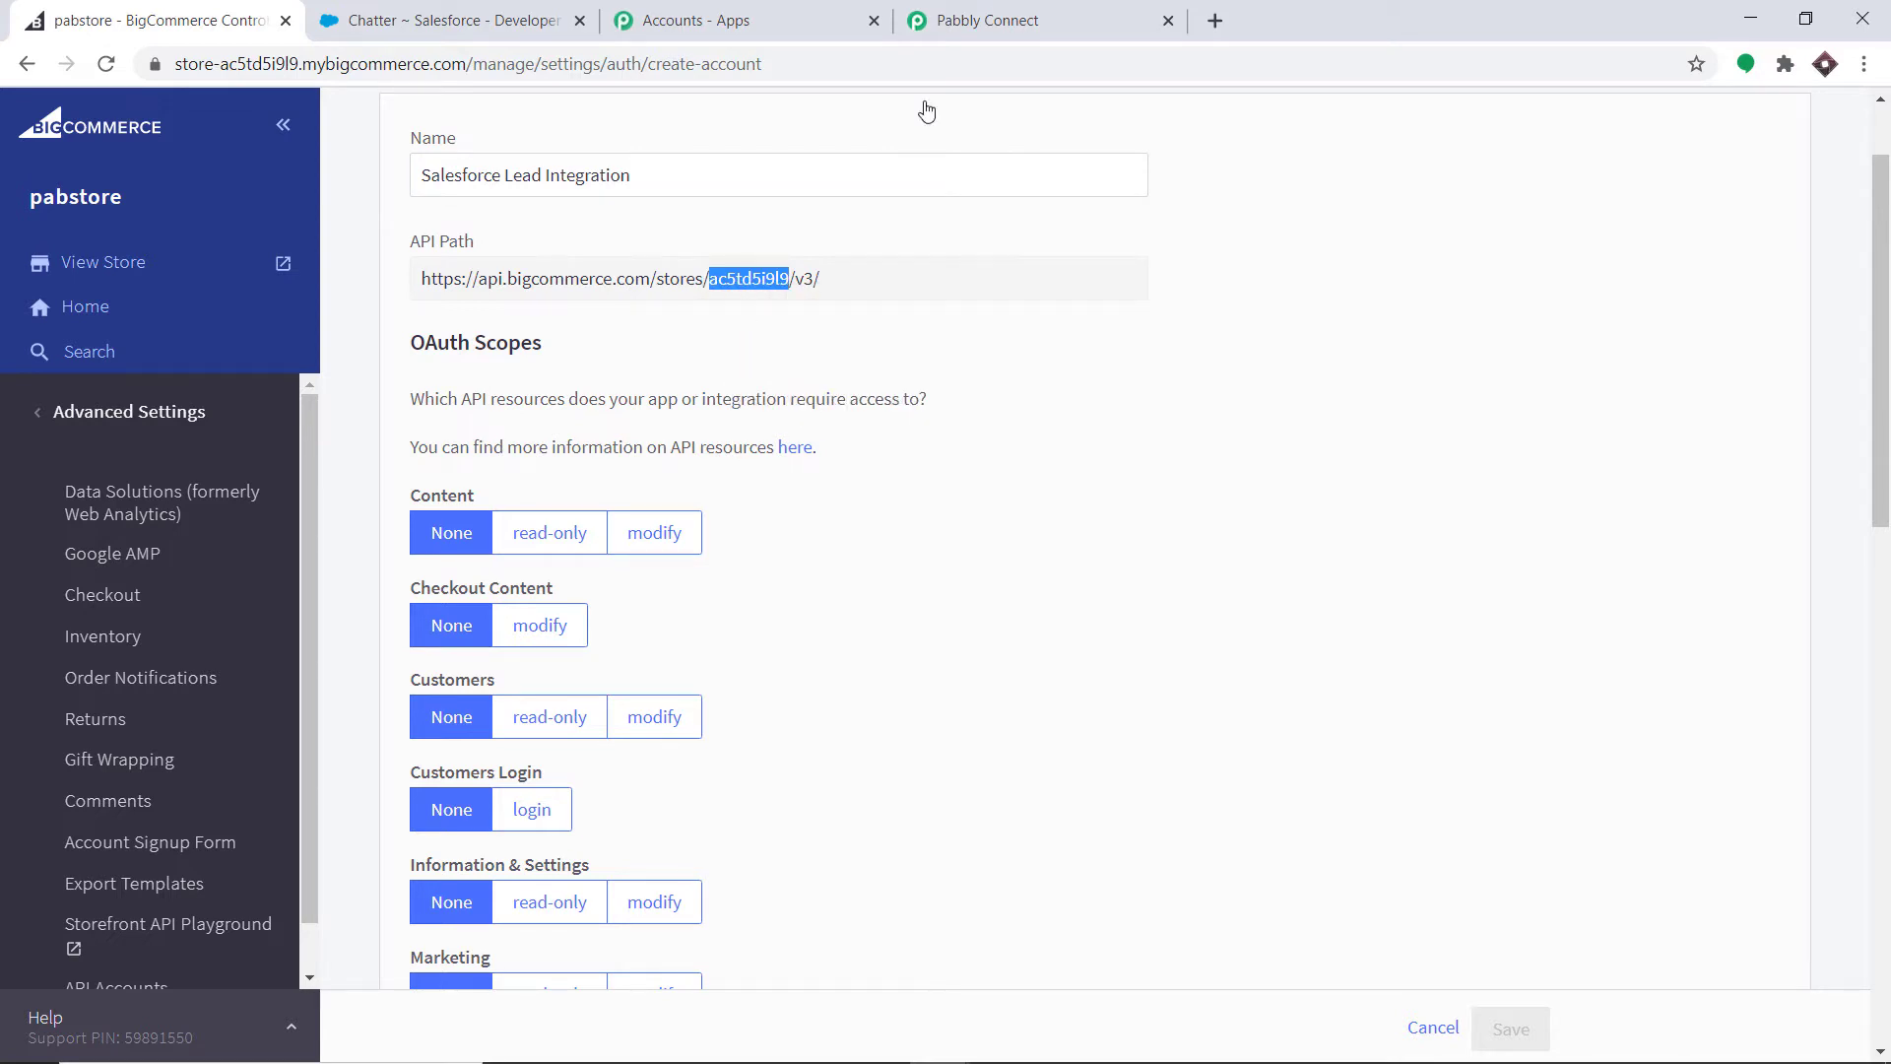
{"action": "left_click", "coordinate": [987, 20]}
- Paste the copied store hash into Pabbly Connect's Store Hash Key field
{"action": "scroll", "coordinate": [814, 605], "scroll_direction": "down", "scroll_amount": 4}
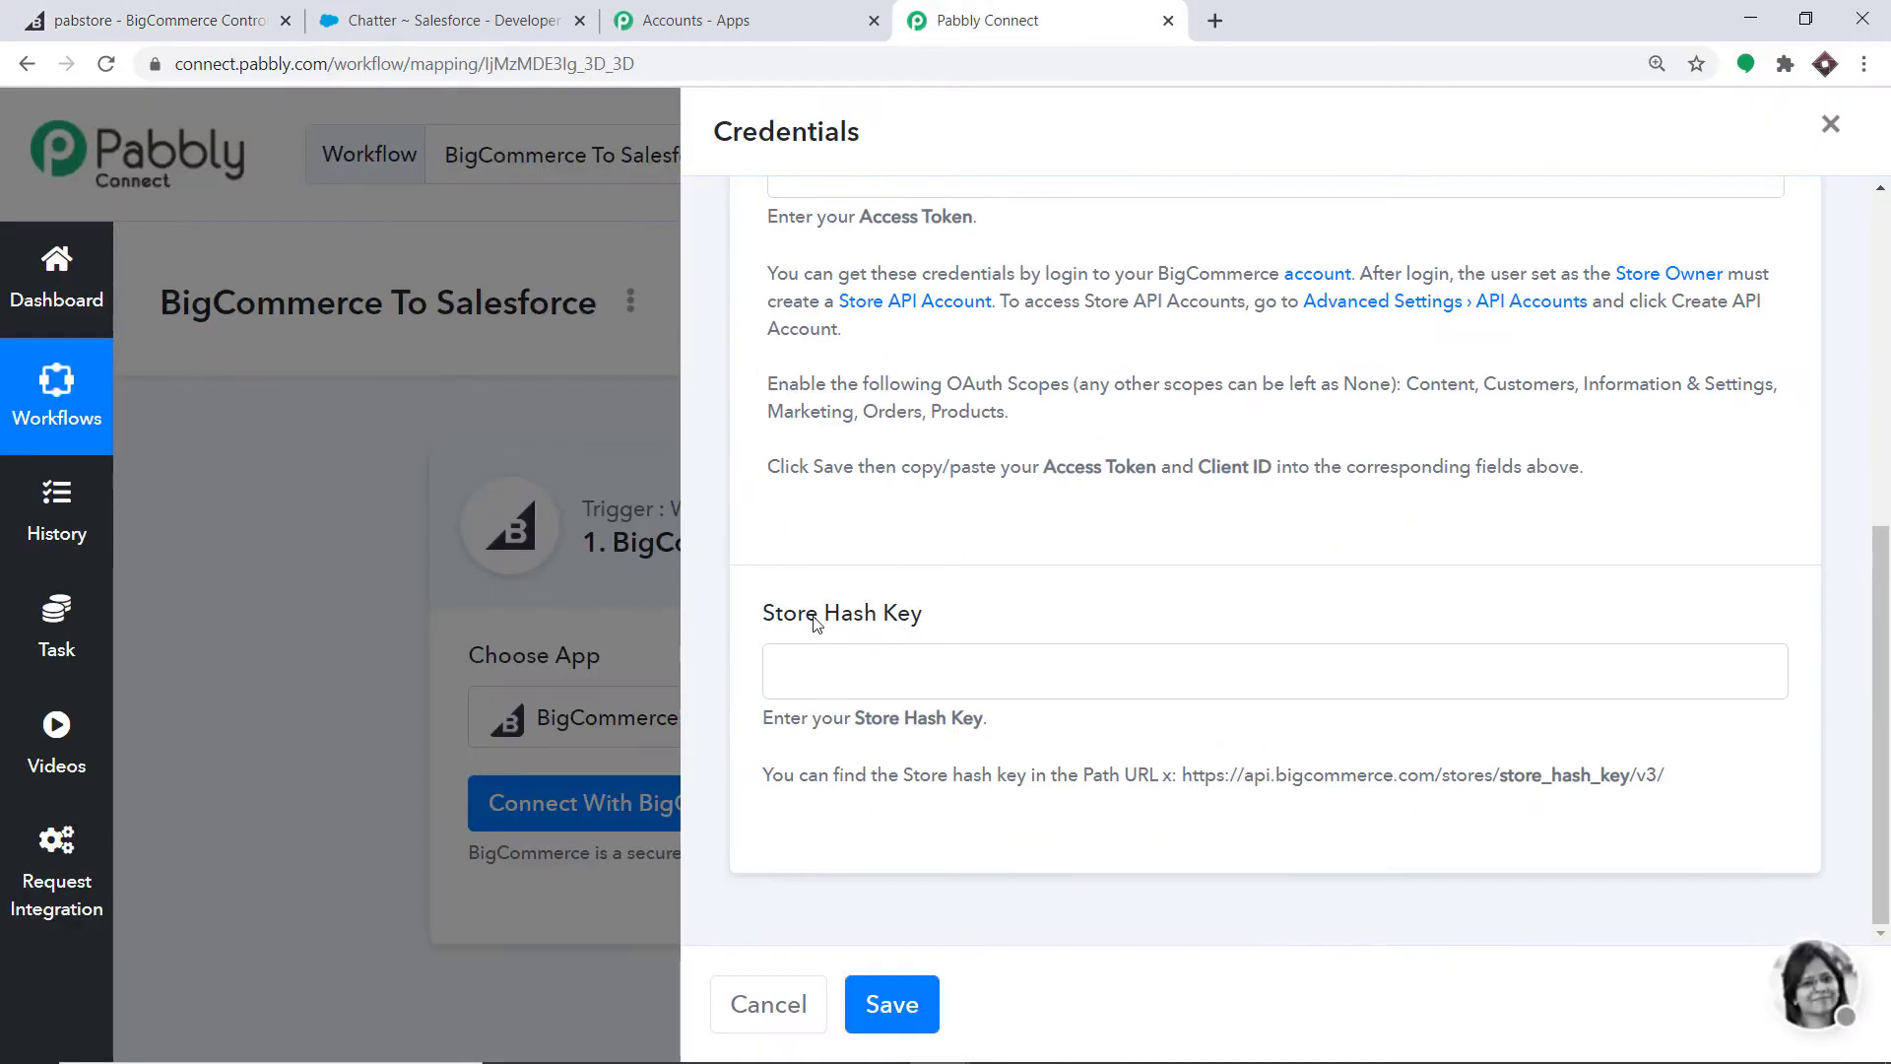
{"action": "left_click", "coordinate": [811, 668]}
{"action": "right_click", "coordinate": [810, 668]}
{"action": "left_click", "coordinate": [873, 861]}
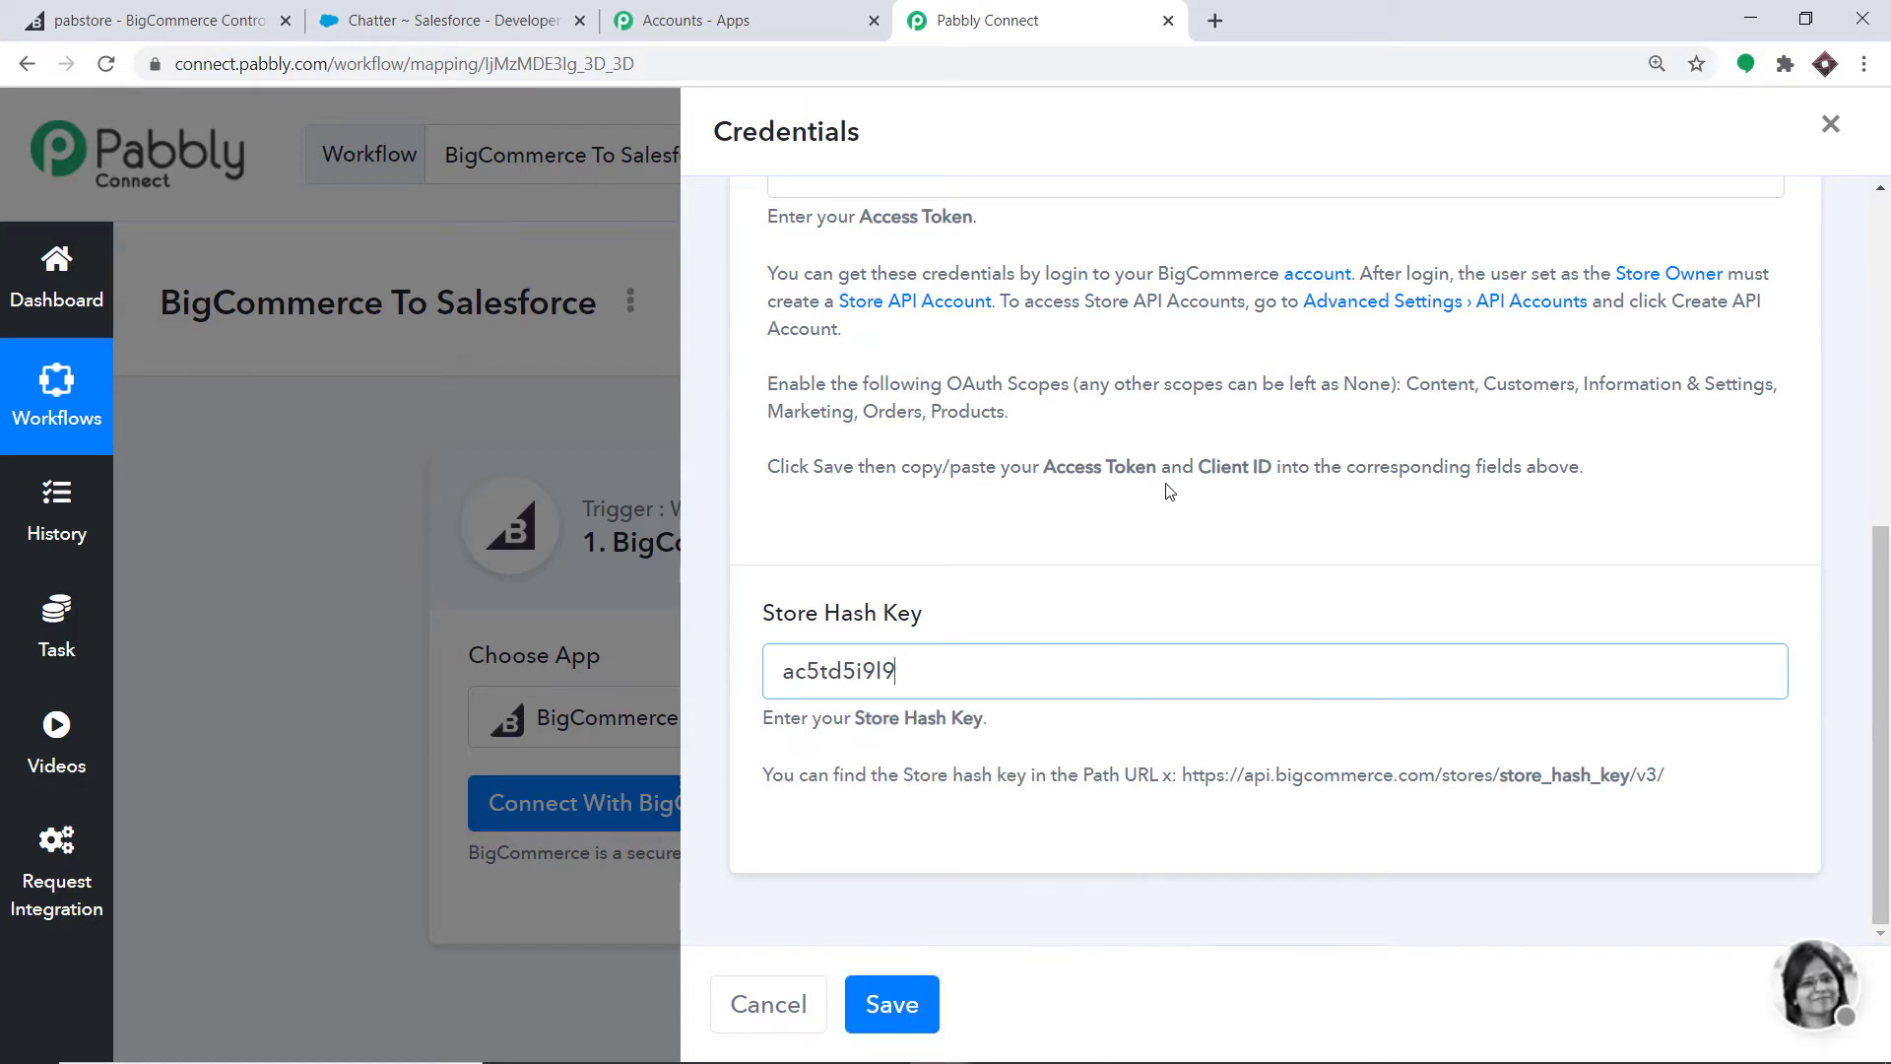
{"action": "scroll", "coordinate": [1162, 493], "scroll_direction": "up", "scroll_amount": 4}
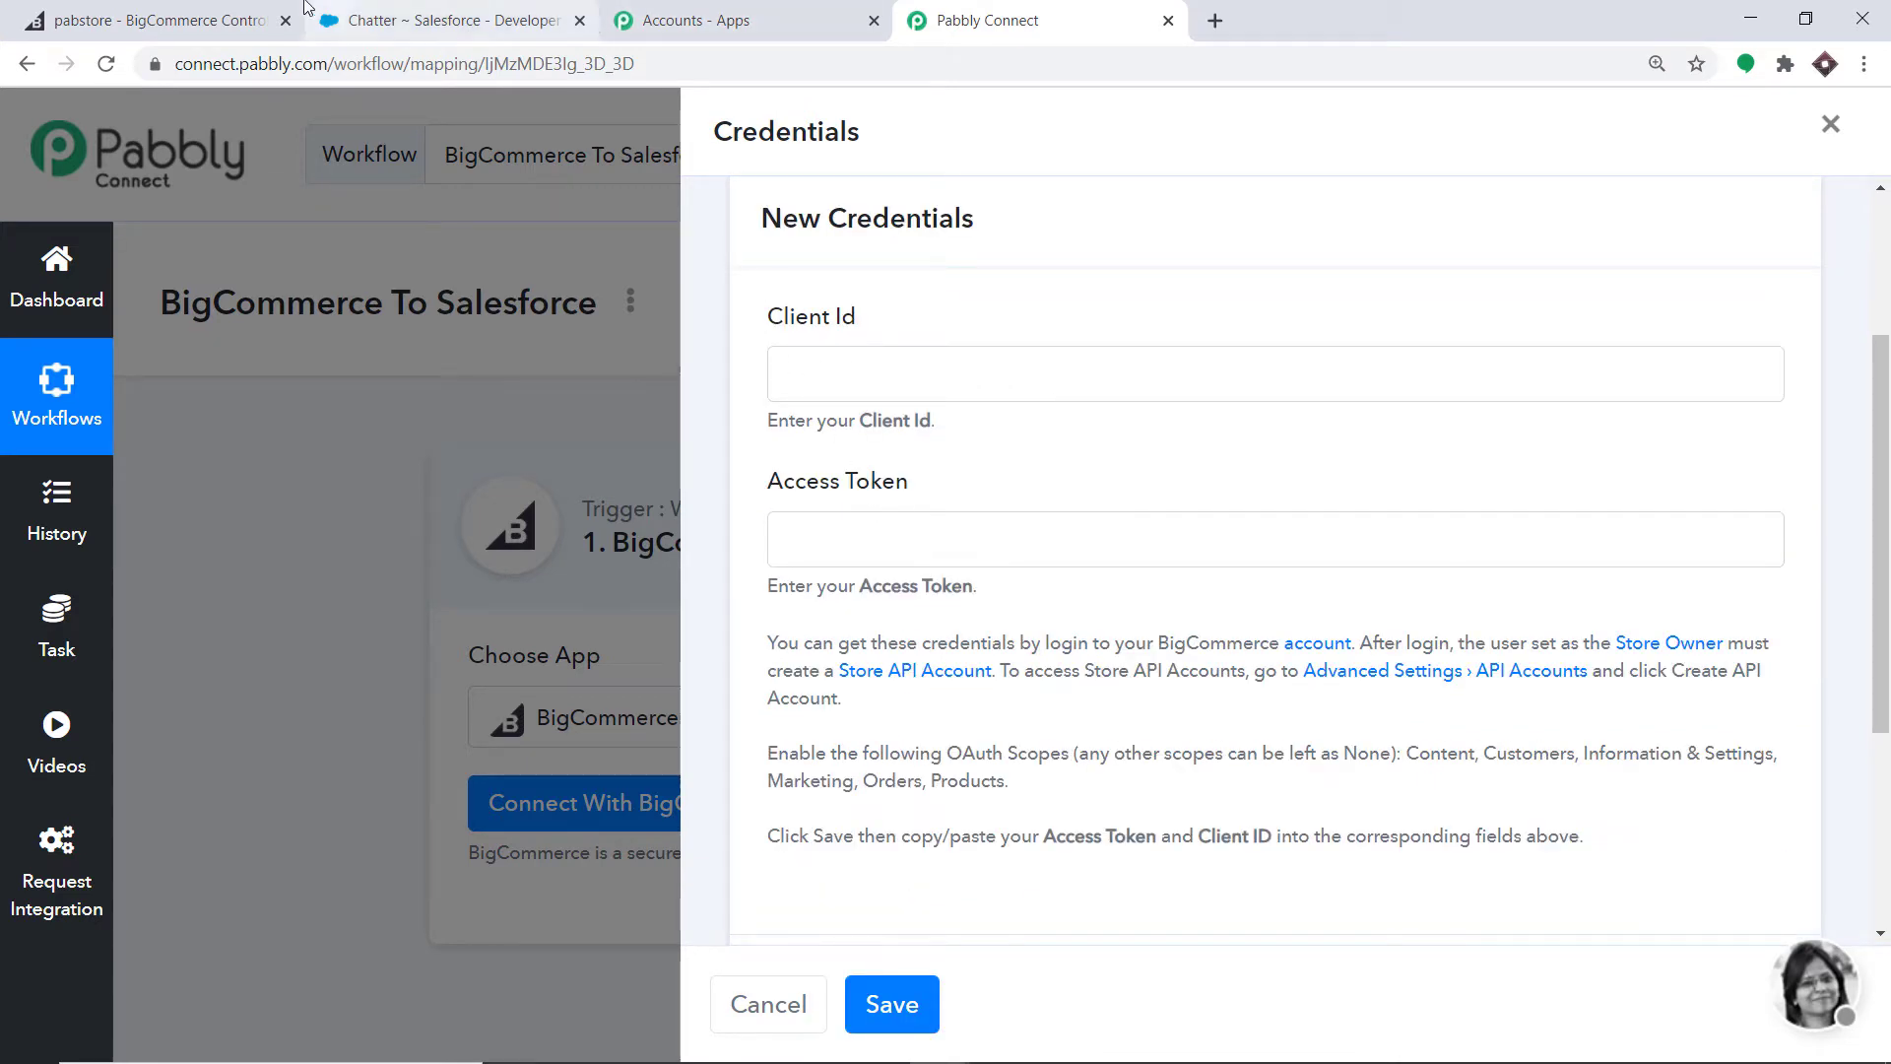
{"action": "left_click", "coordinate": [226, 14]}
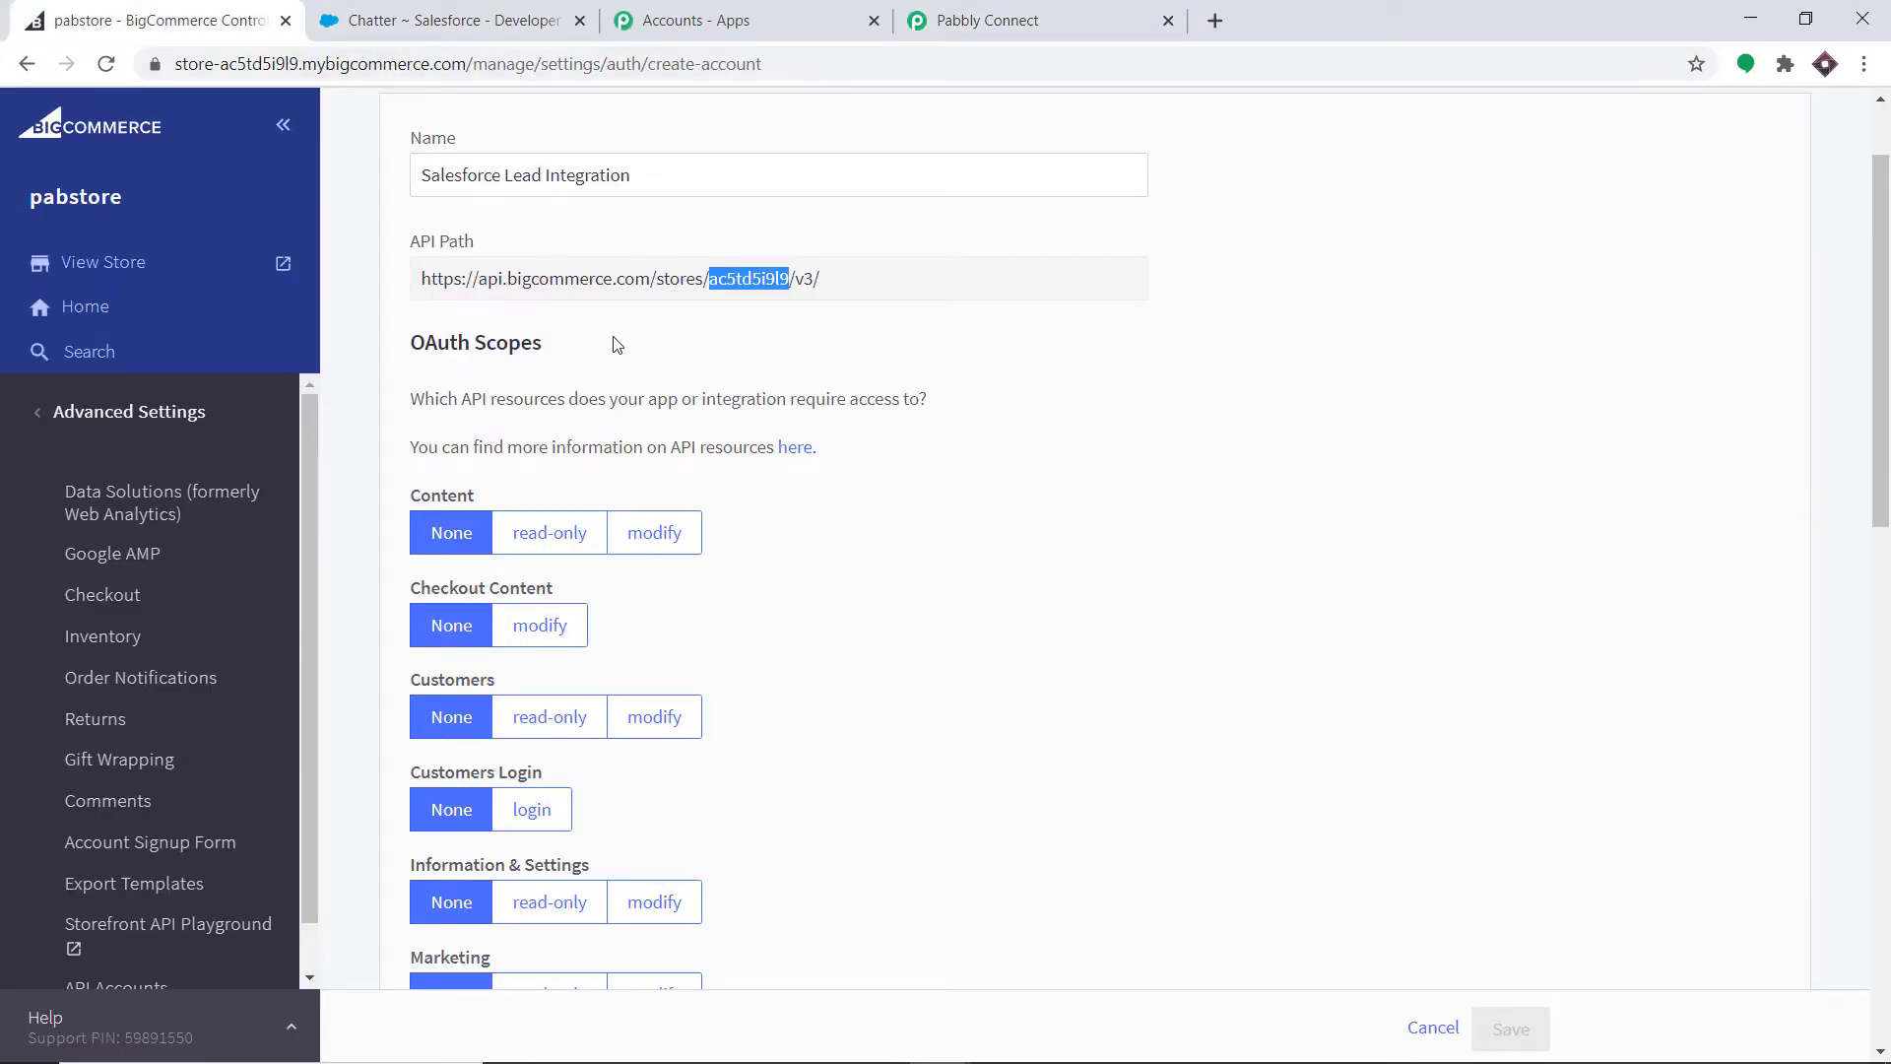
- Set Customers, Information & Settings, Orders and Order Transactions scopes to modify
{"action": "scroll", "coordinate": [623, 354], "scroll_direction": "down", "scroll_amount": 2}
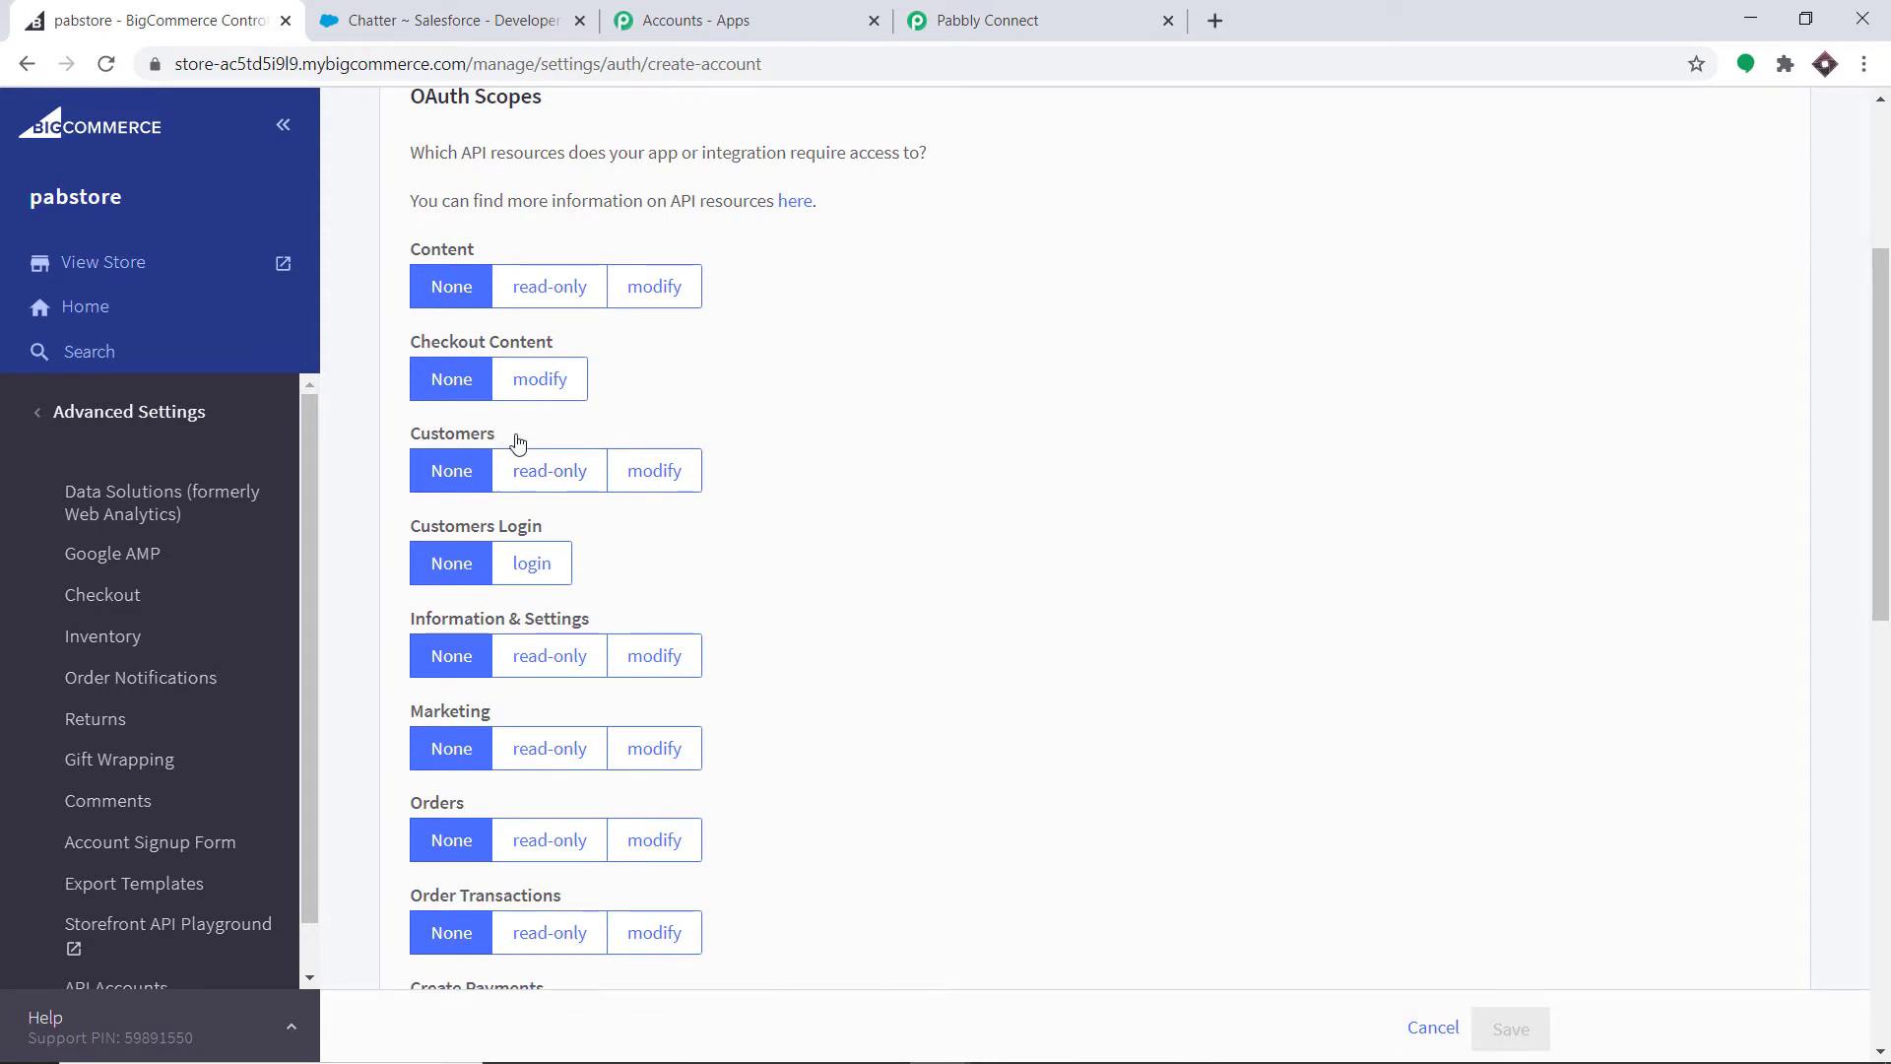
{"action": "left_click", "coordinate": [659, 474]}
{"action": "scroll", "coordinate": [752, 435], "scroll_direction": "down", "scroll_amount": 1}
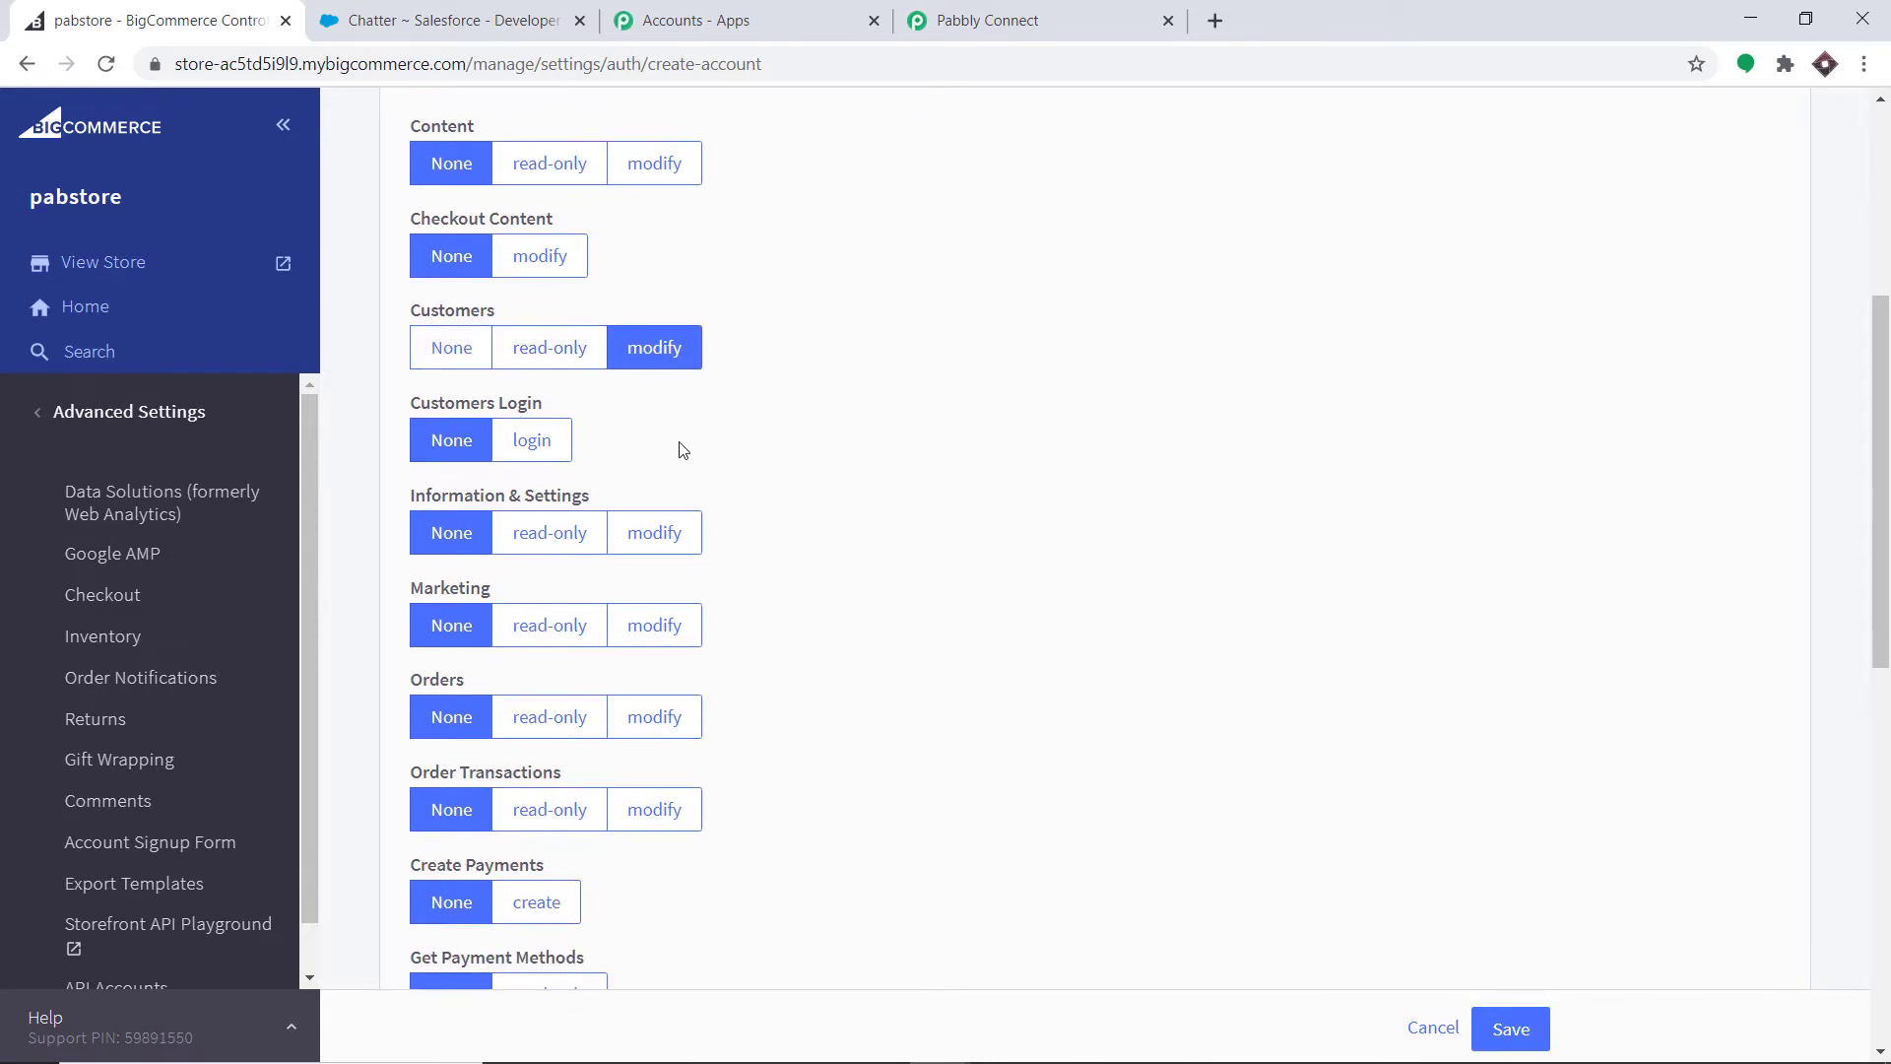
{"action": "left_click", "coordinate": [676, 537]}
{"action": "scroll", "coordinate": [610, 532], "scroll_direction": "down", "scroll_amount": 1}
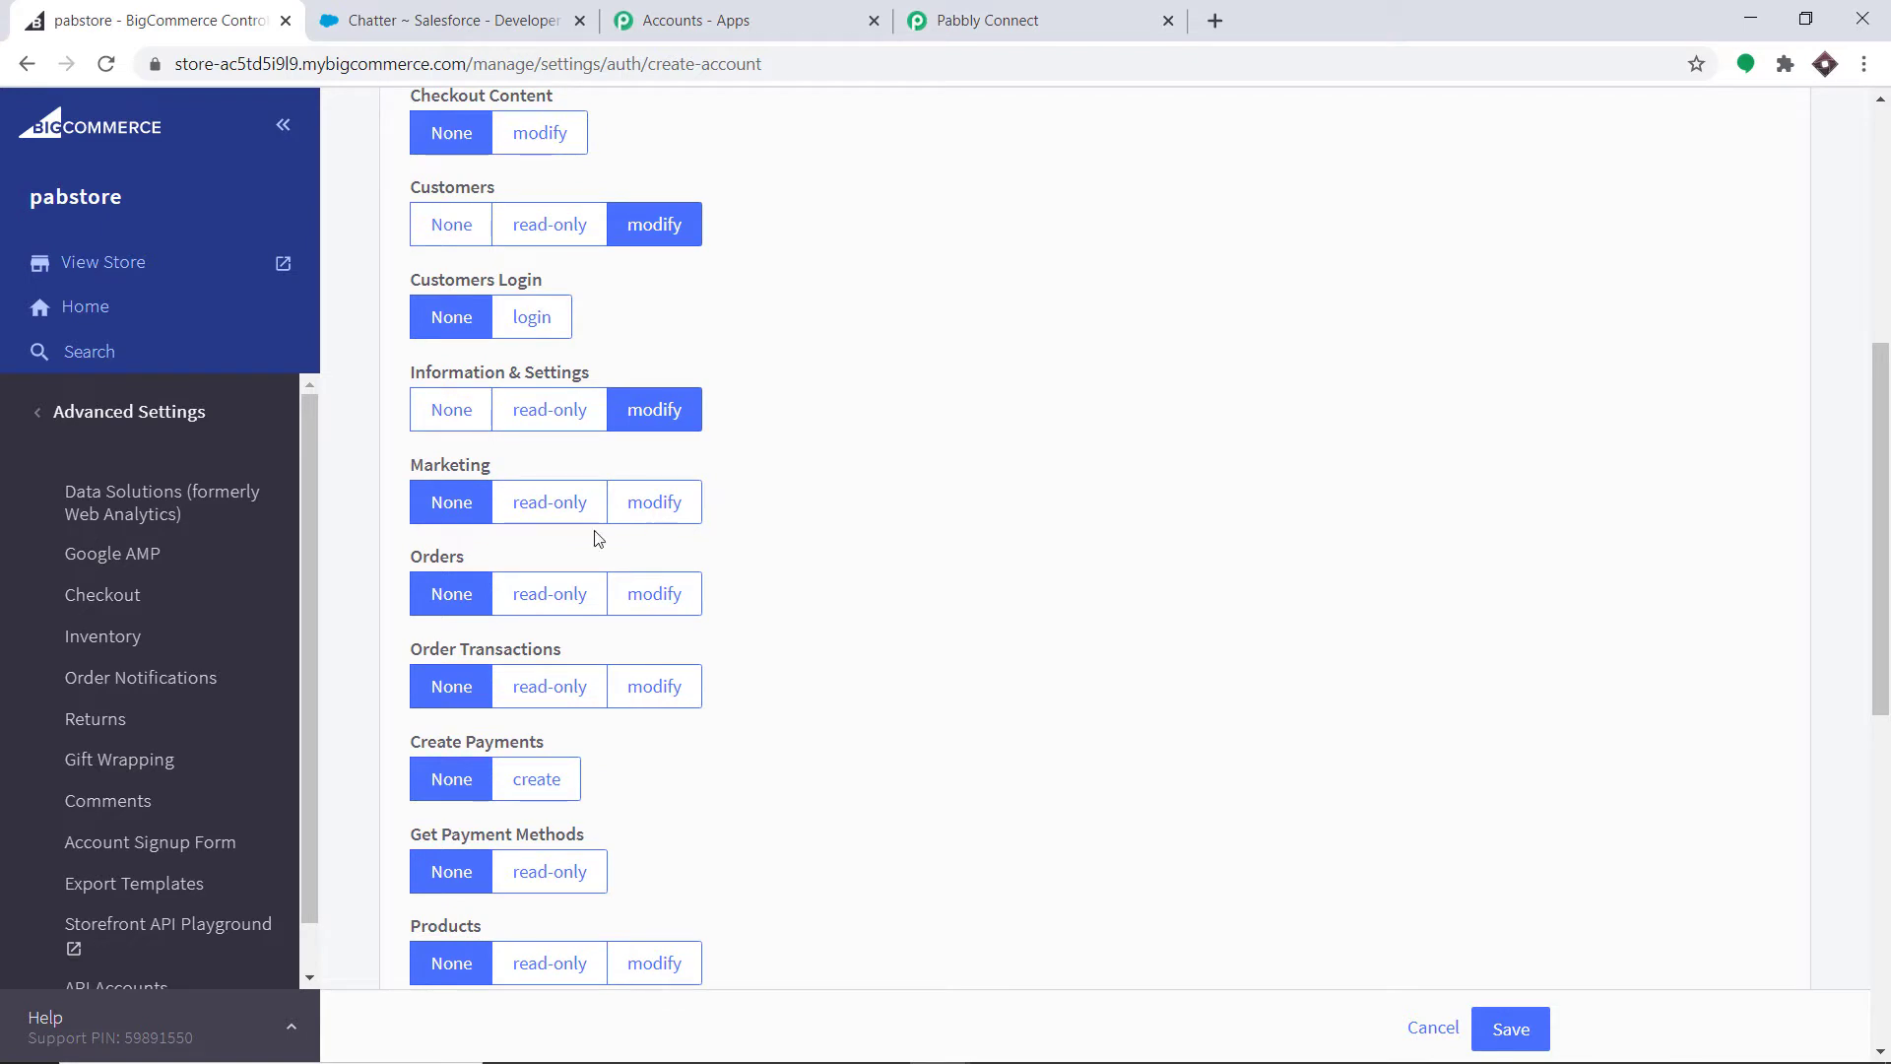
{"action": "left_click", "coordinate": [670, 597]}
{"action": "scroll", "coordinate": [761, 555], "scroll_direction": "down", "scroll_amount": 1}
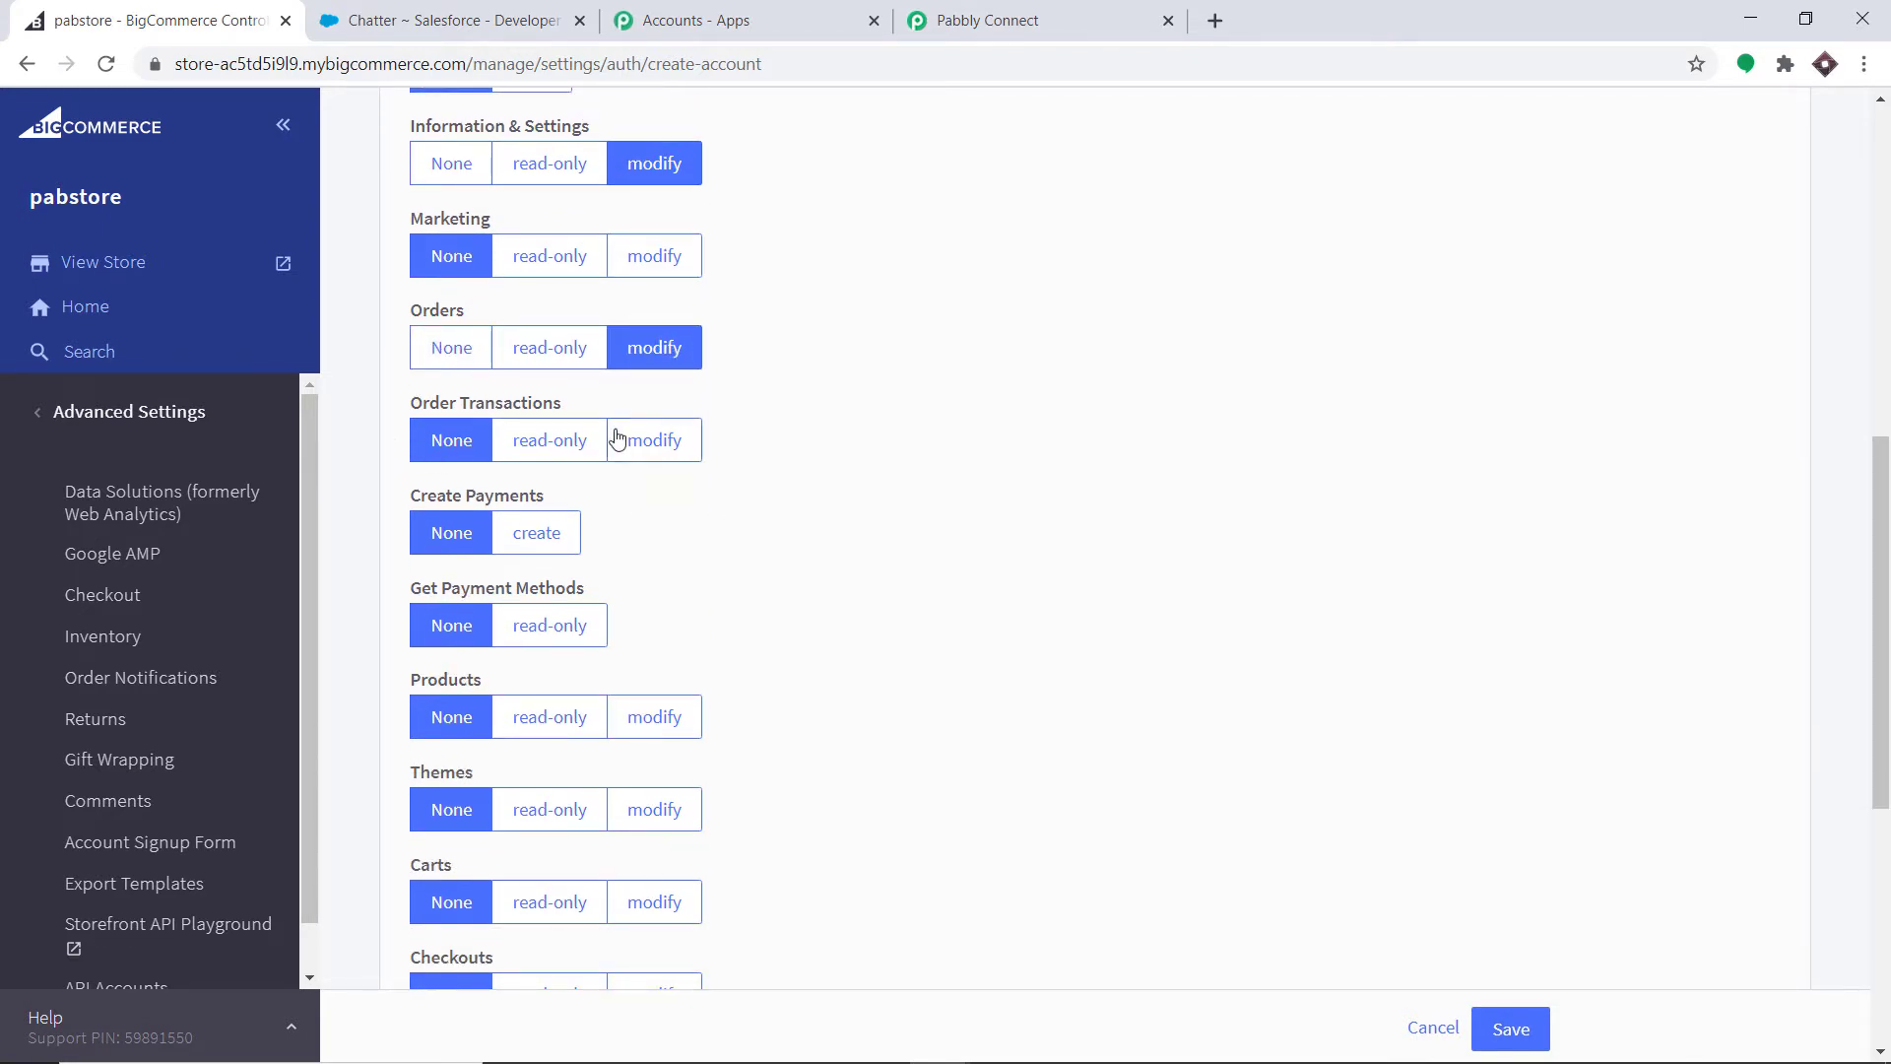
{"action": "left_click", "coordinate": [664, 458]}
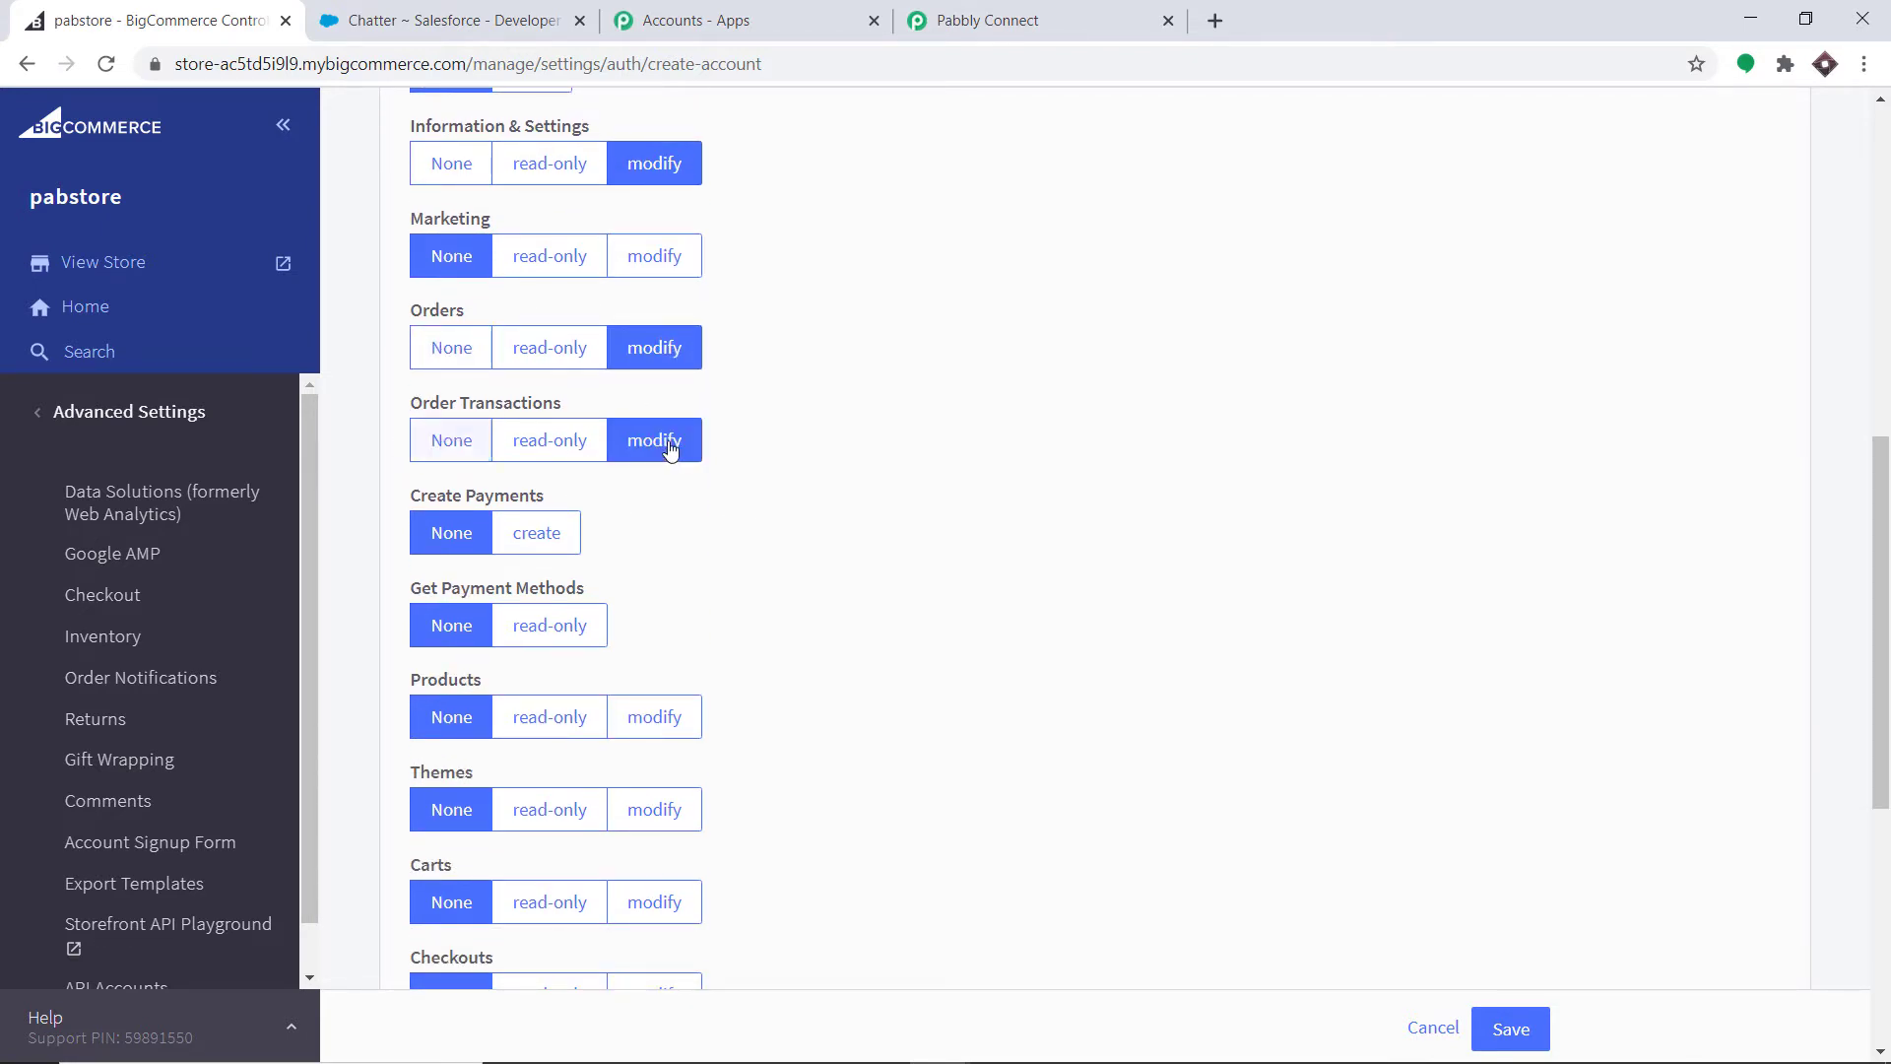
{"action": "scroll", "coordinate": [893, 409], "scroll_direction": "up", "scroll_amount": 5}
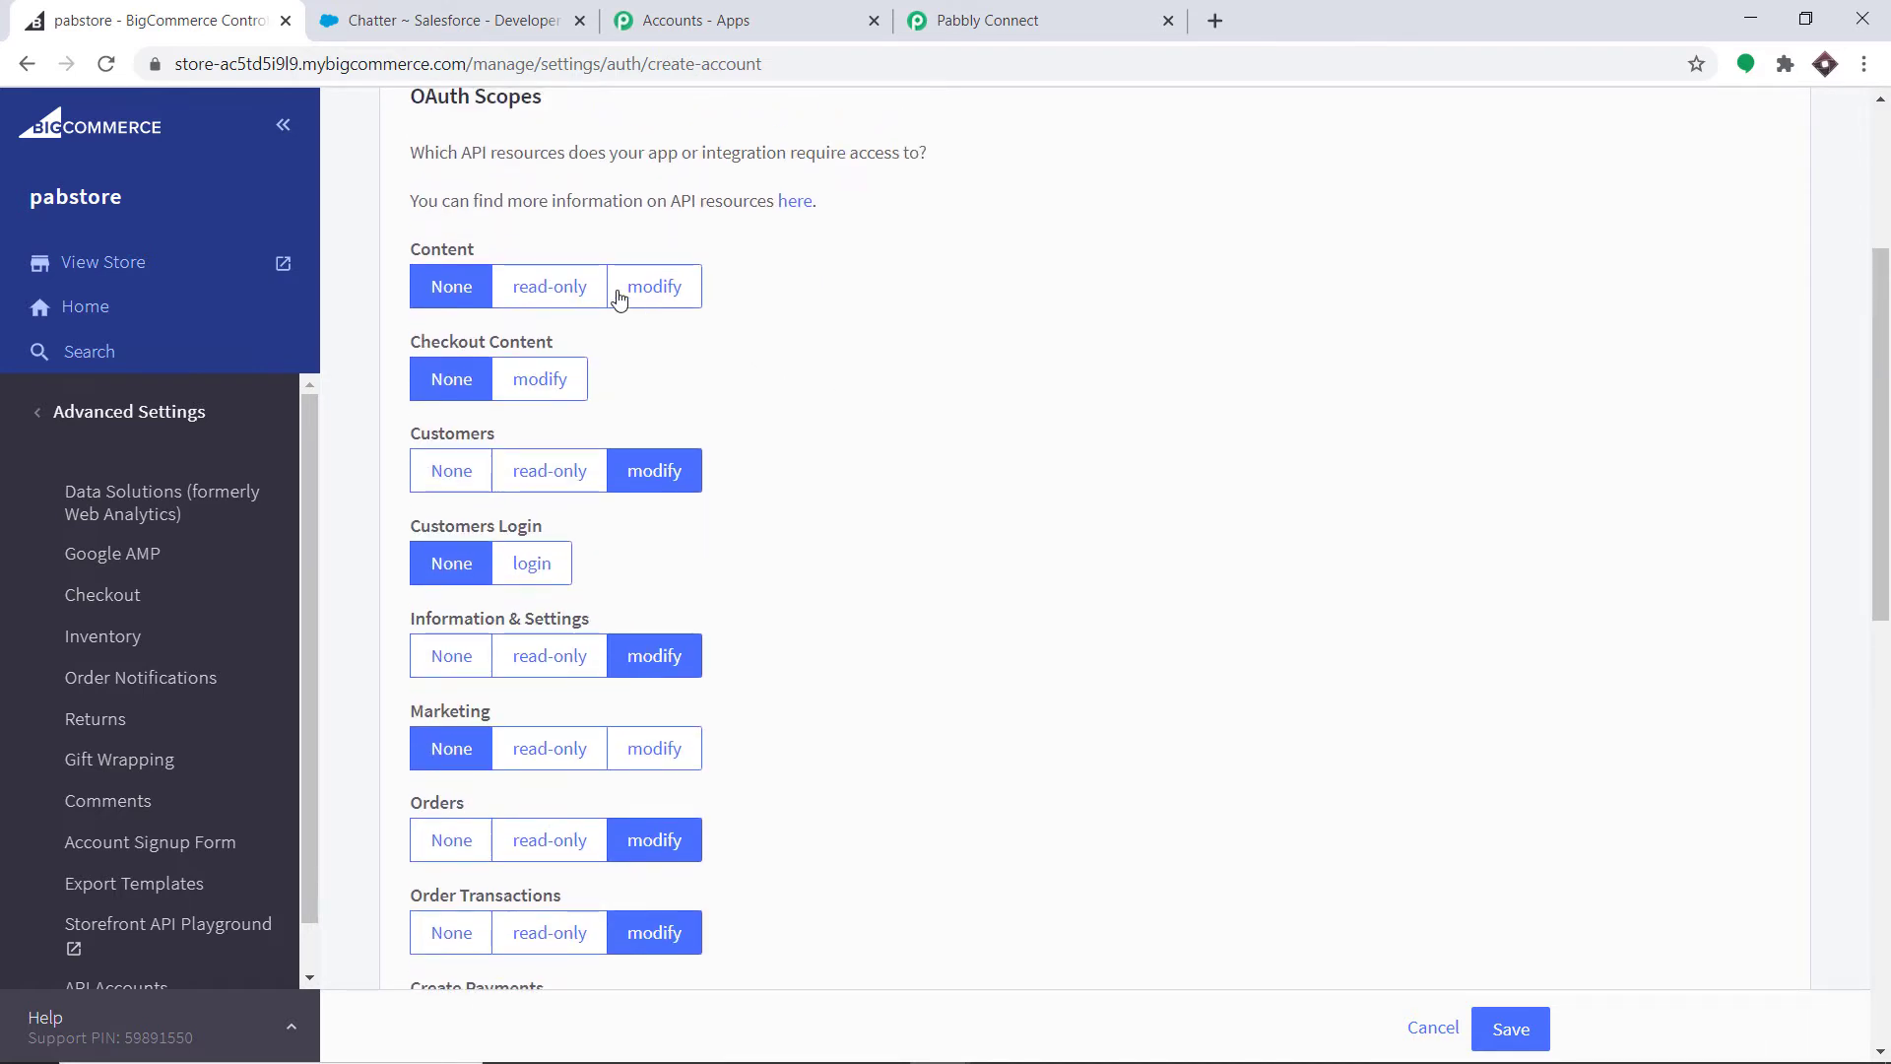
{"action": "scroll", "coordinate": [714, 545], "scroll_direction": "up", "scroll_amount": 3}
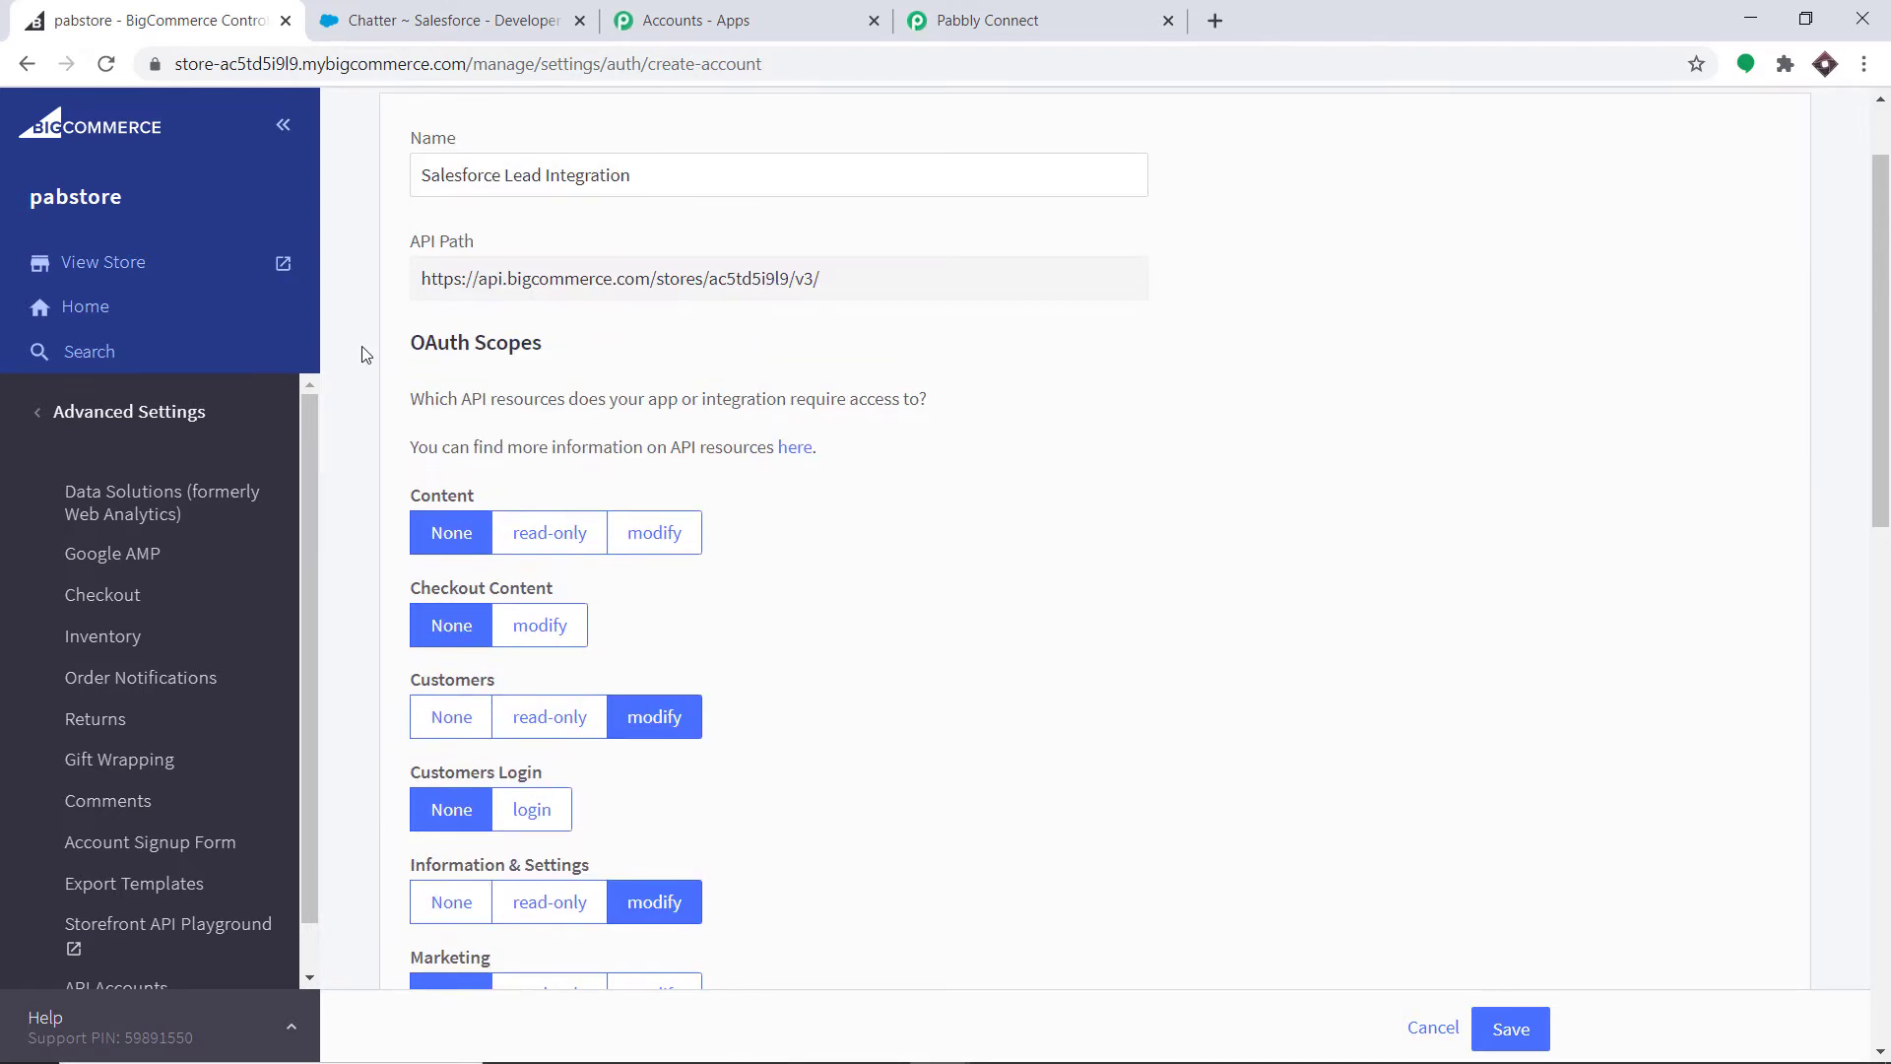
{"action": "scroll", "coordinate": [650, 354], "scroll_direction": "down", "scroll_amount": 1}
{"action": "scroll", "coordinate": [673, 360], "scroll_direction": "down", "scroll_amount": 5}
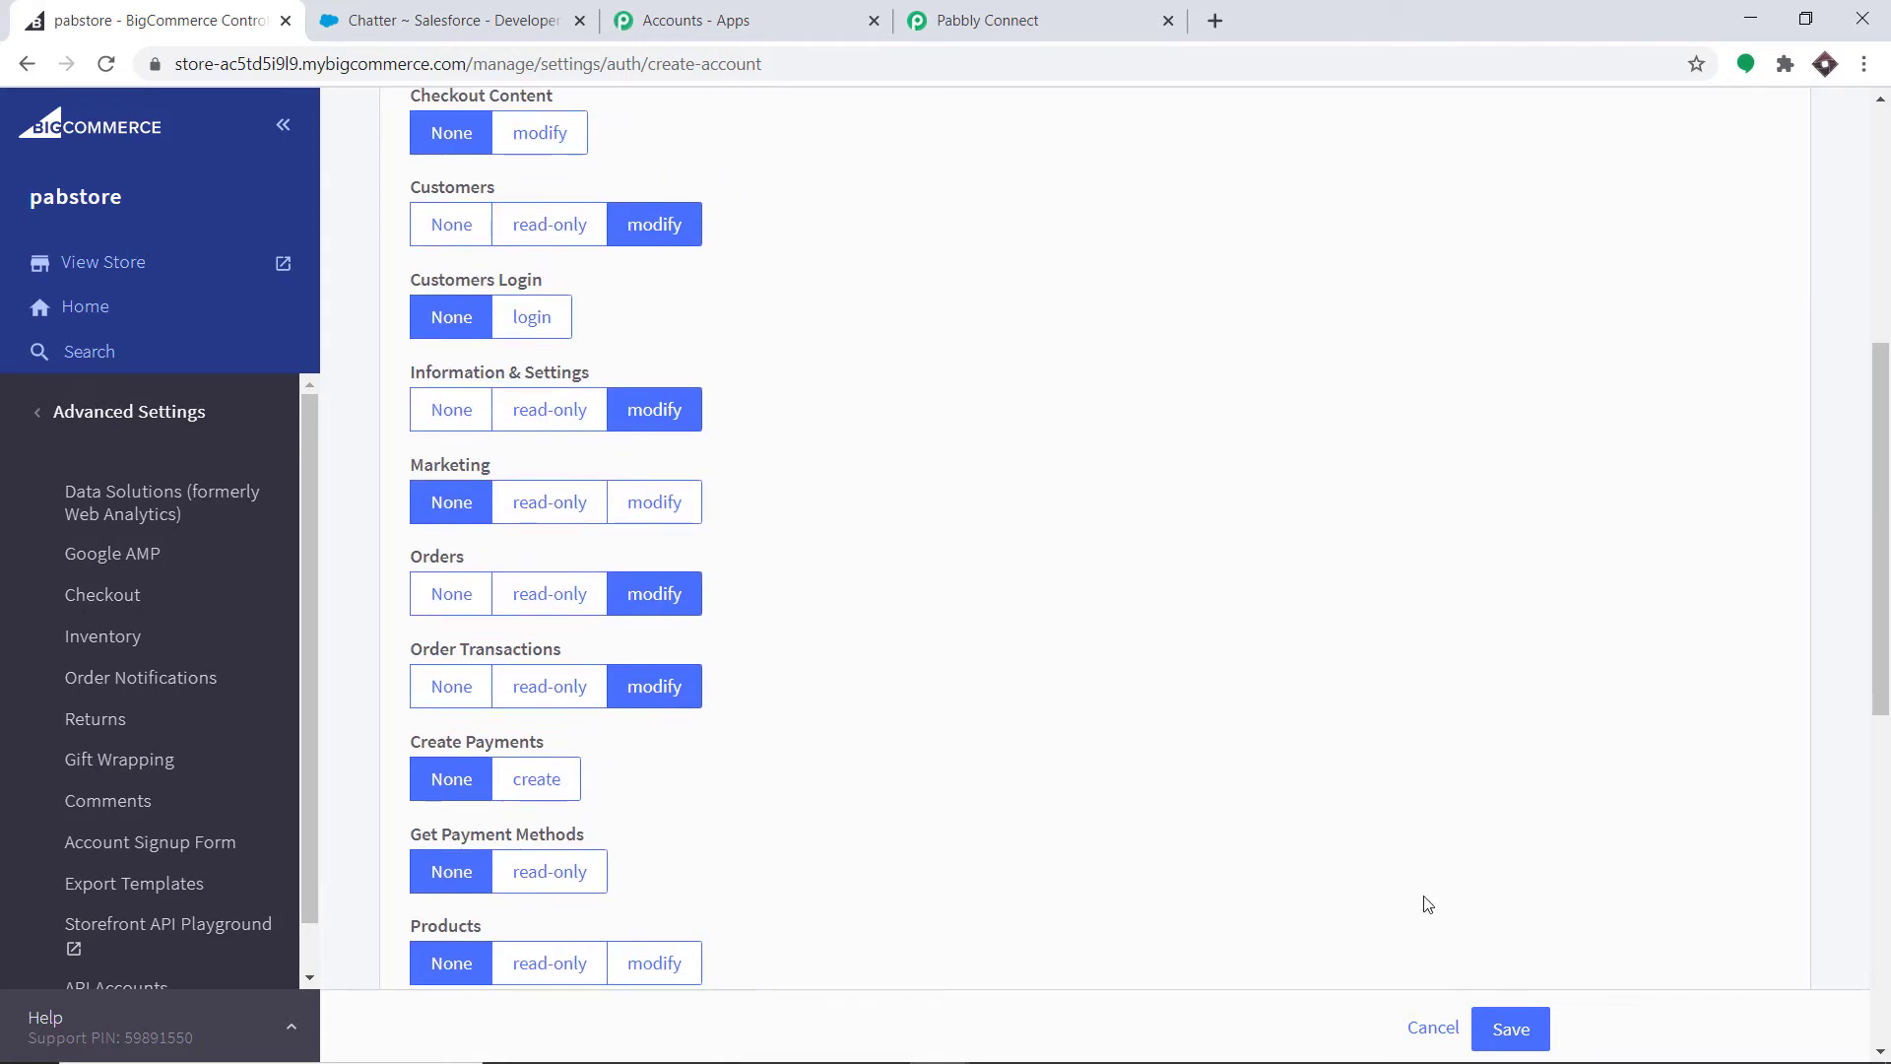
- Save the API account and copy its Client ID
{"action": "left_click", "coordinate": [1512, 1036]}
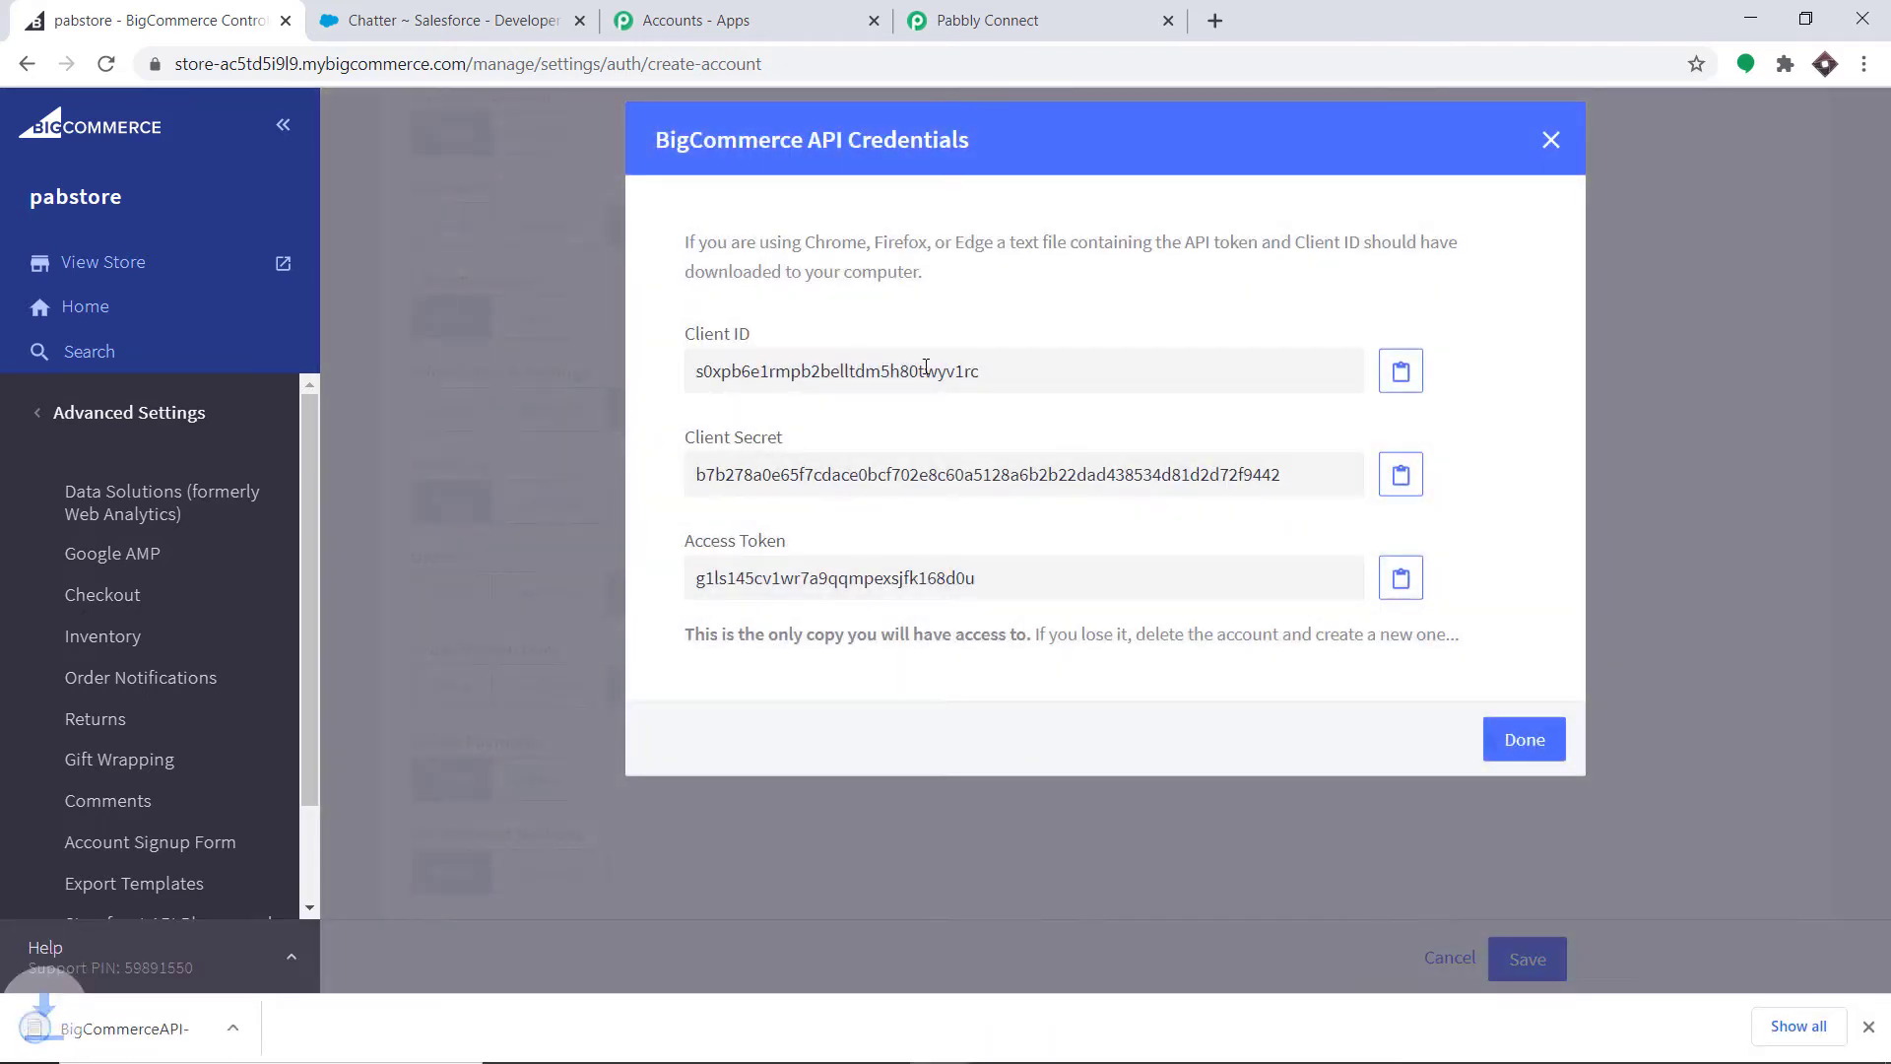
{"action": "double_click", "coordinate": [816, 379]}
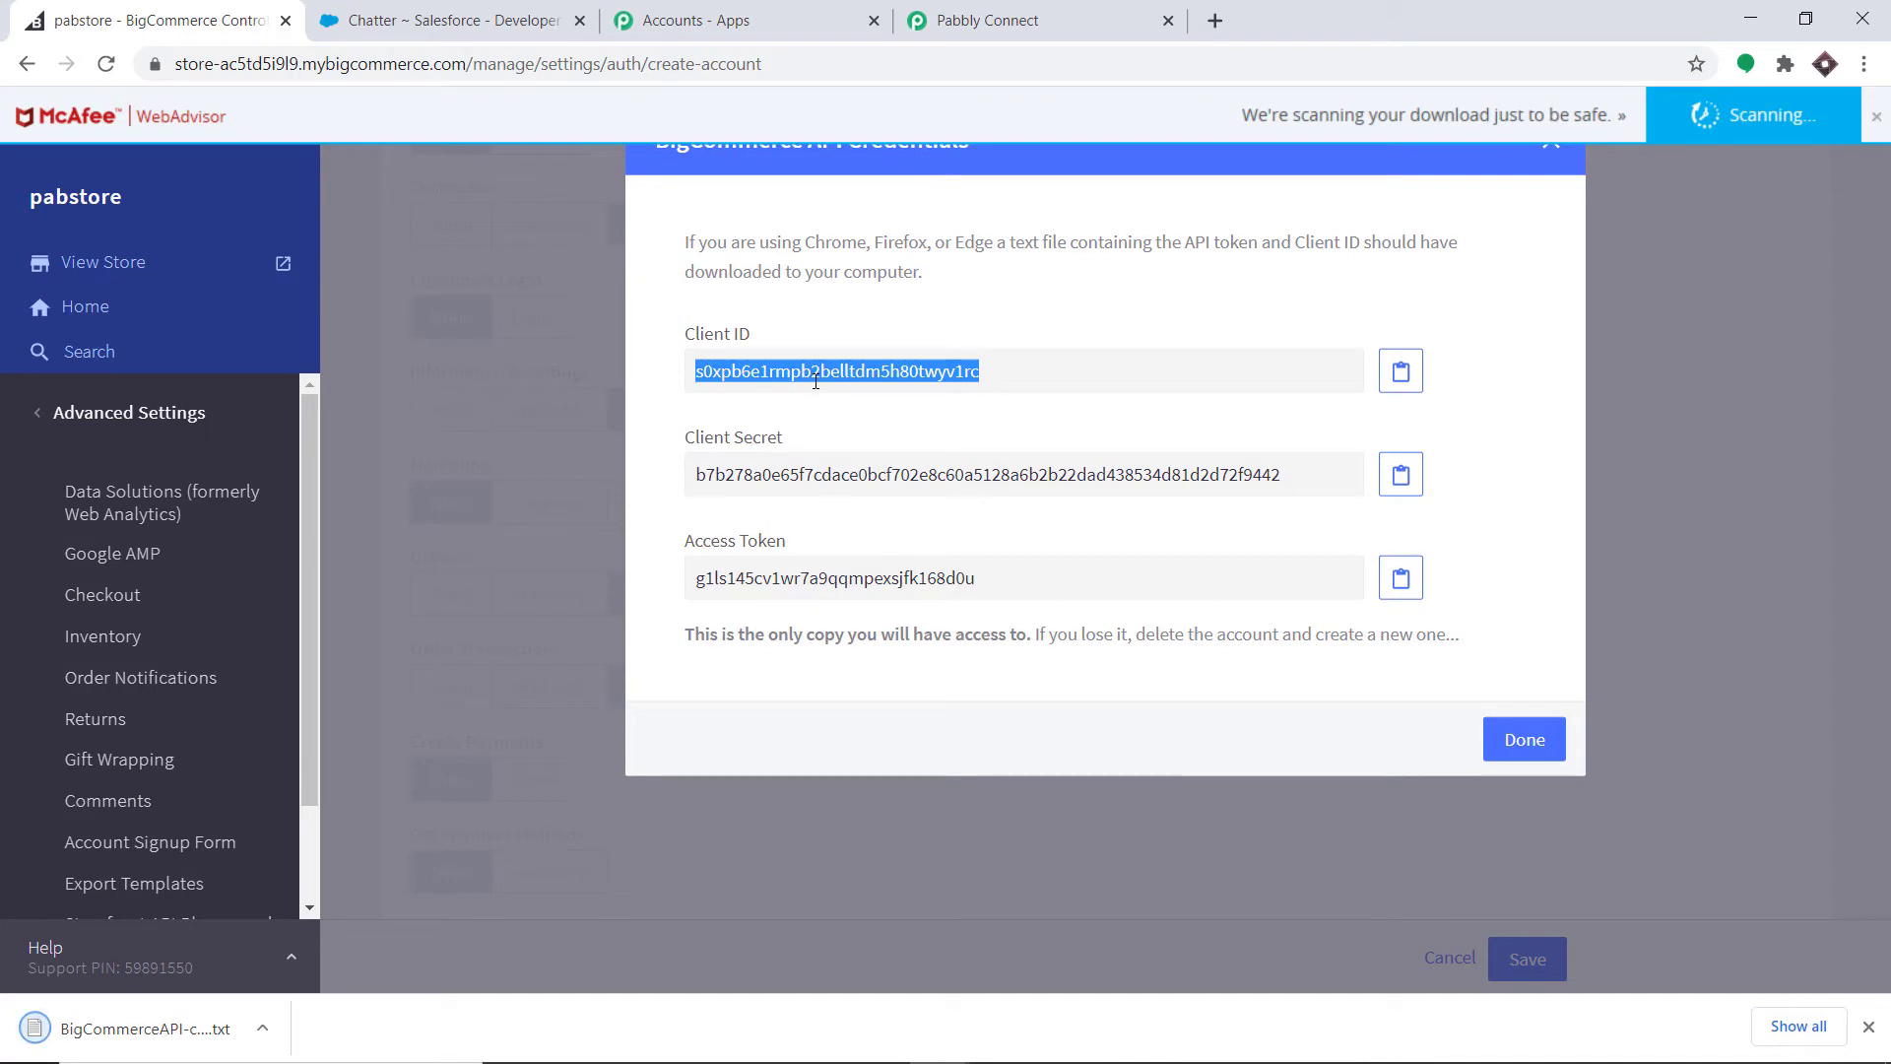
{"action": "right_click", "coordinate": [815, 379]}
{"action": "left_click", "coordinate": [835, 401]}
- Paste the copied Client ID into Pabbly Connect's Client Id field
{"action": "left_click", "coordinate": [980, 12]}
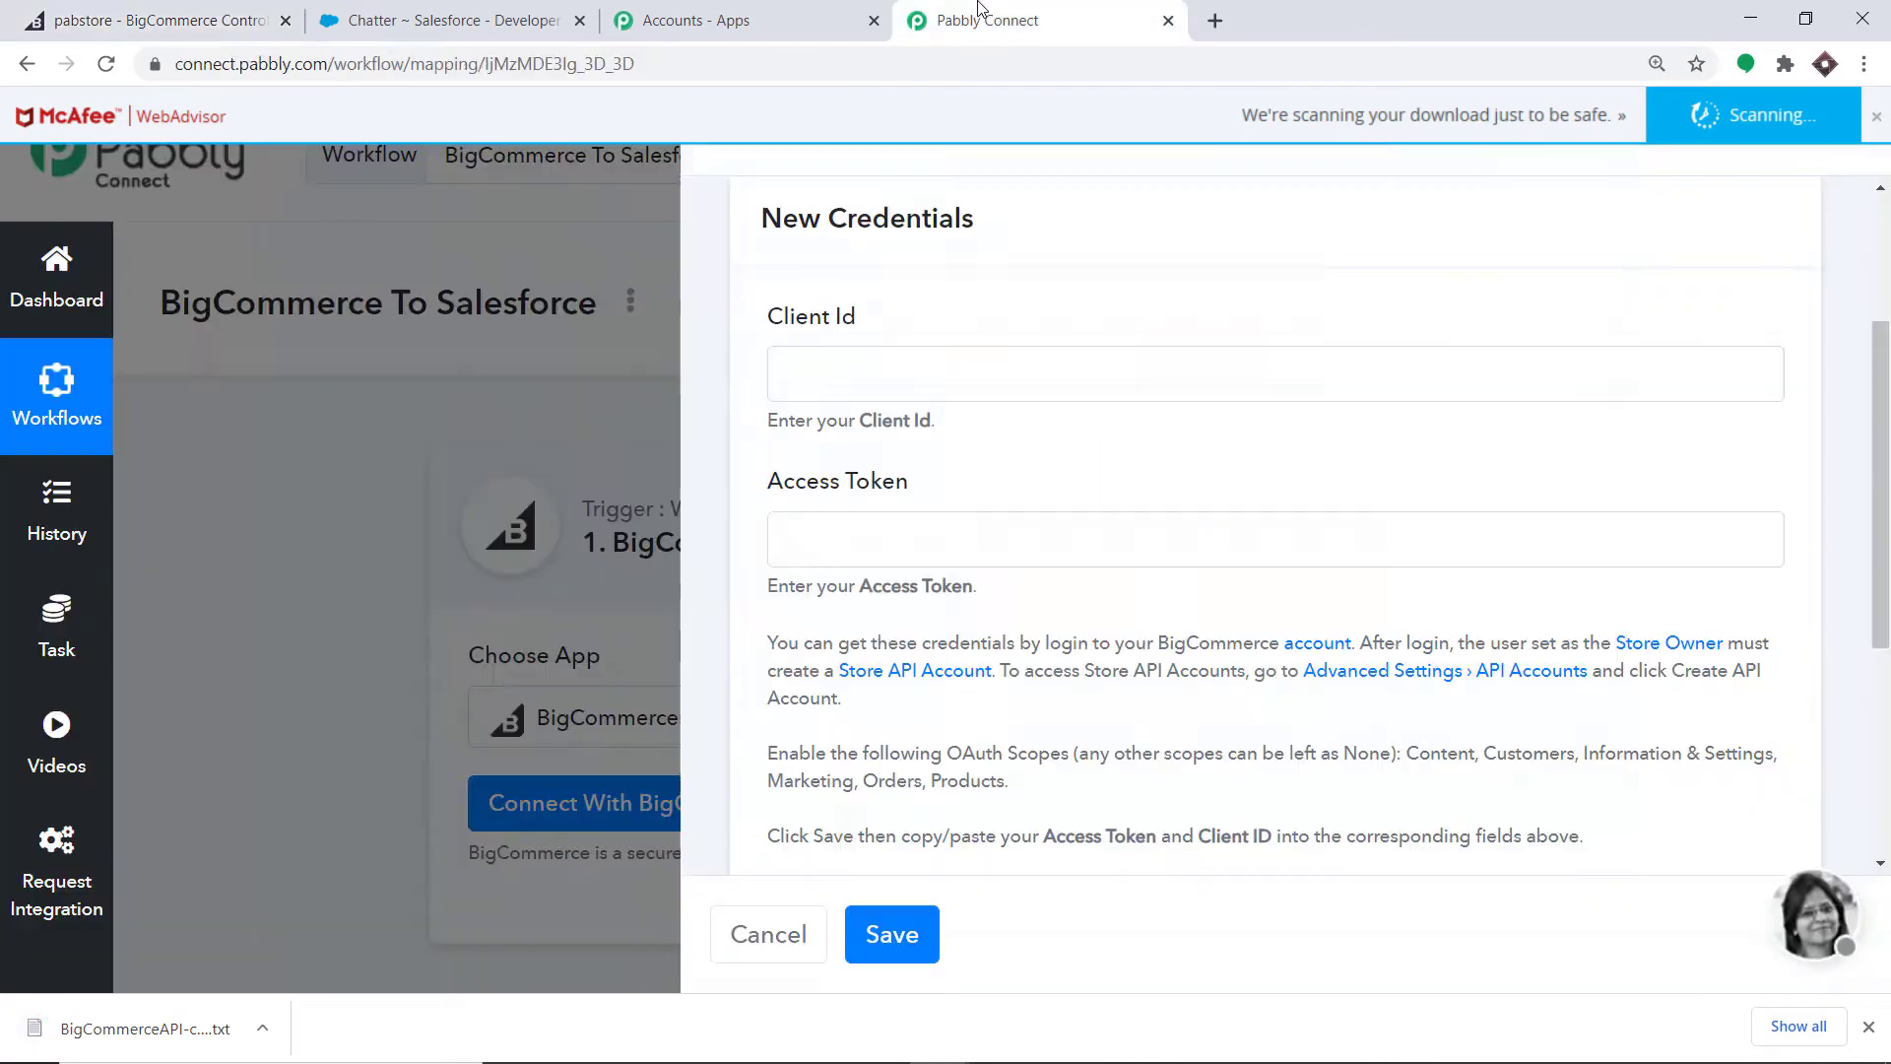
{"action": "right_click", "coordinate": [908, 377]}
{"action": "left_click", "coordinate": [961, 565]}
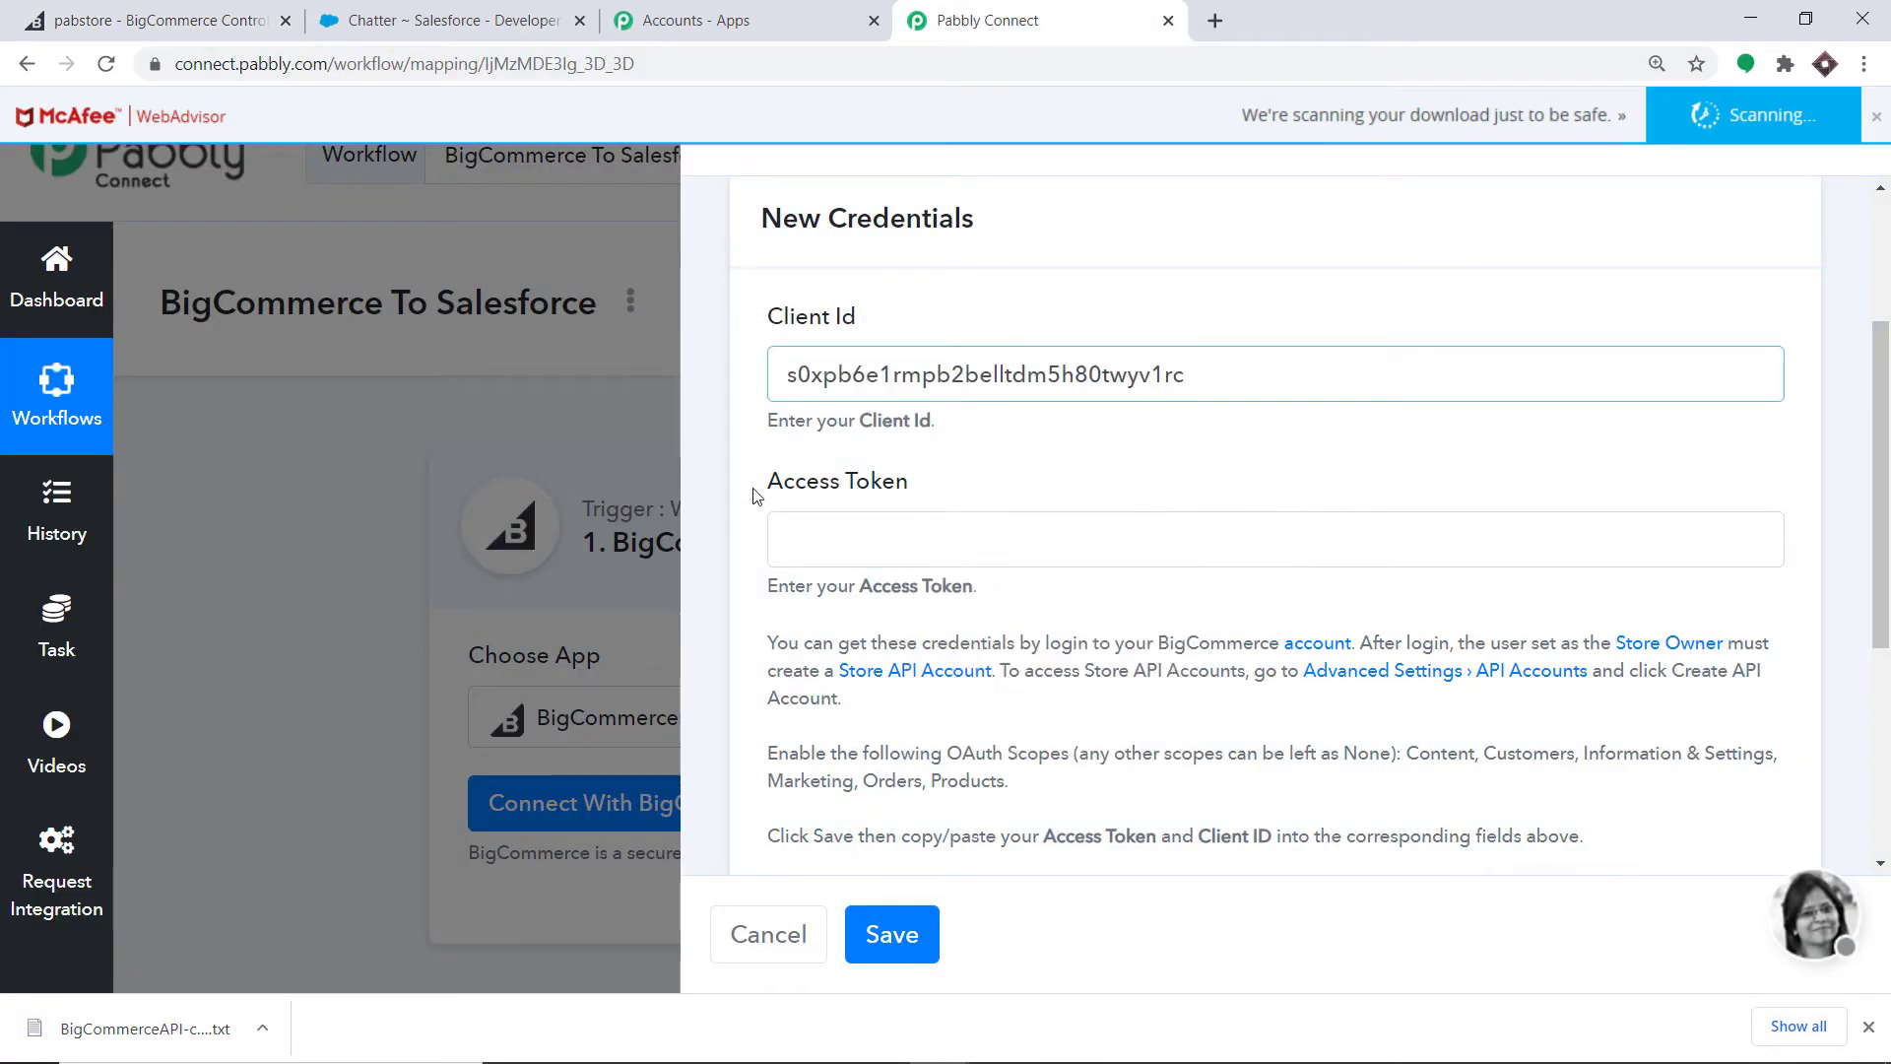
- Copy the BigCommerce Access Token into the Access Token field and save the credentials
{"action": "left_click", "coordinate": [148, 20]}
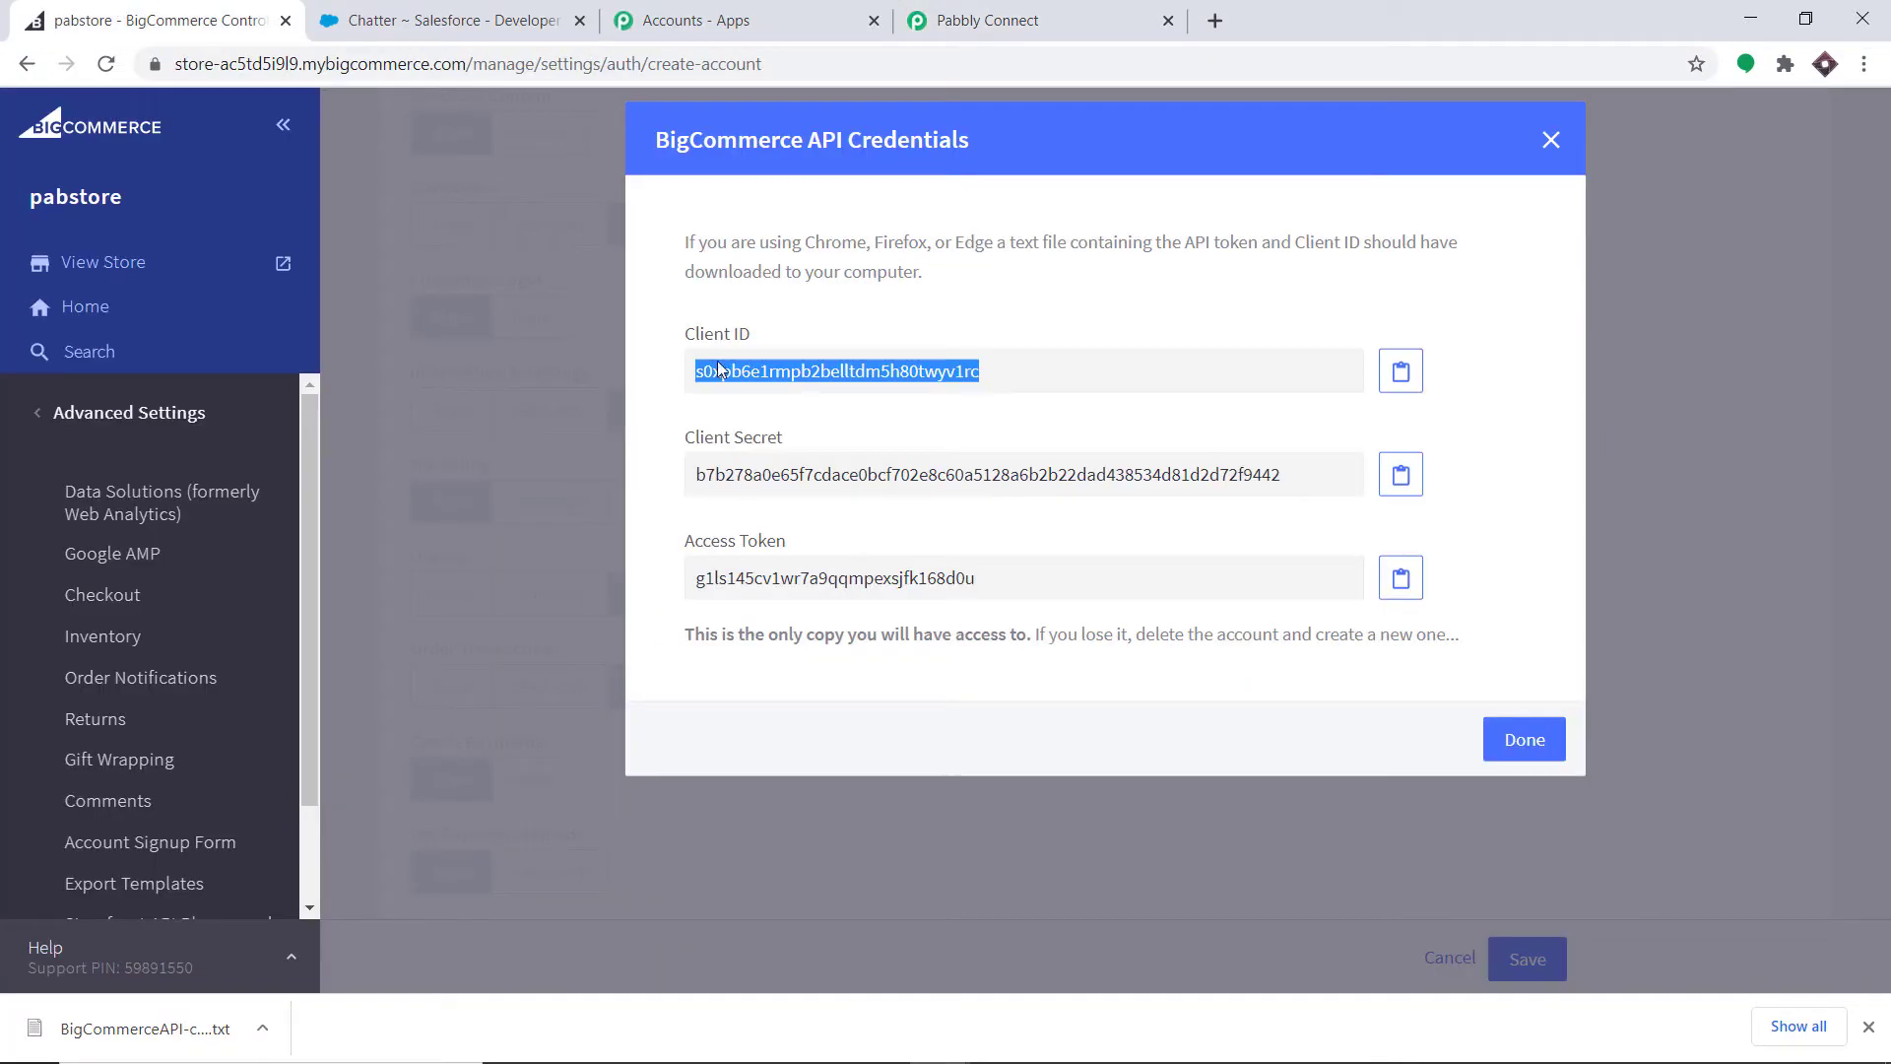
{"action": "double_click", "coordinate": [784, 581]}
{"action": "right_click", "coordinate": [778, 583]}
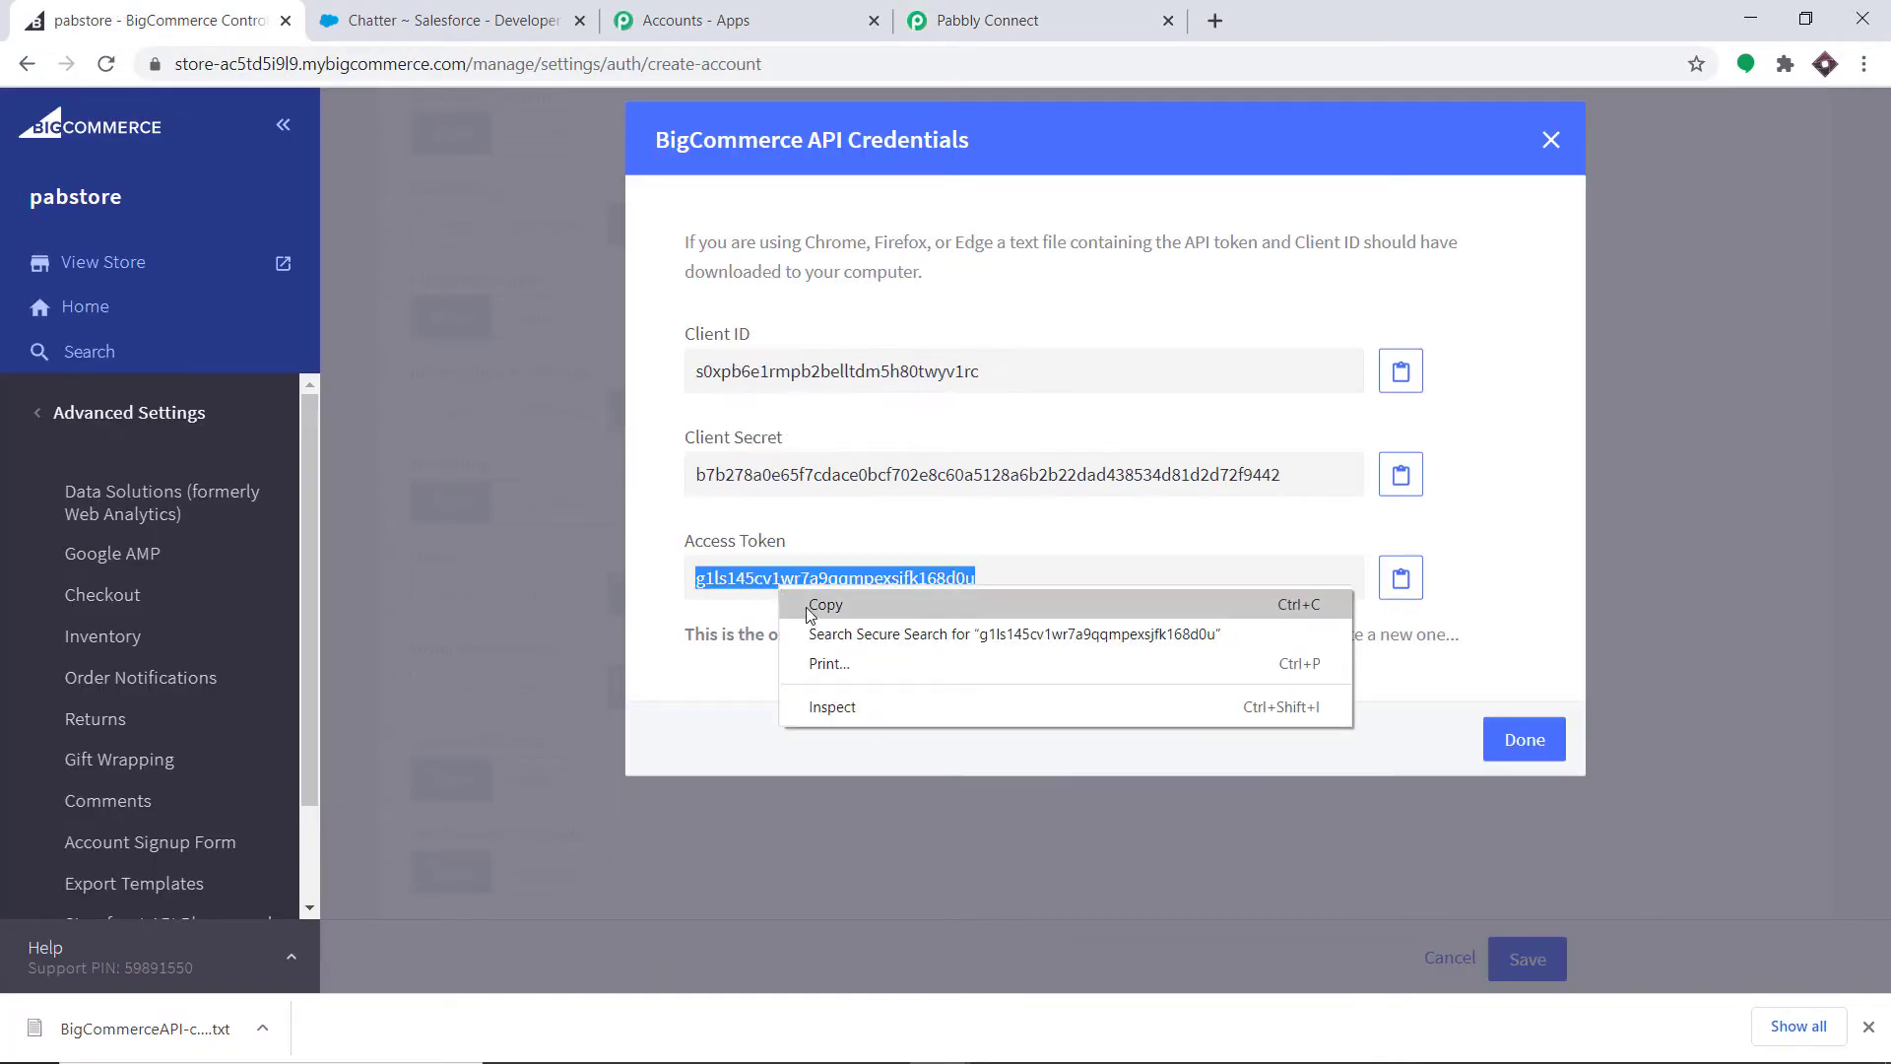
{"action": "left_click", "coordinate": [805, 607]}
{"action": "left_click", "coordinate": [1025, 20]}
{"action": "right_click", "coordinate": [932, 549]}
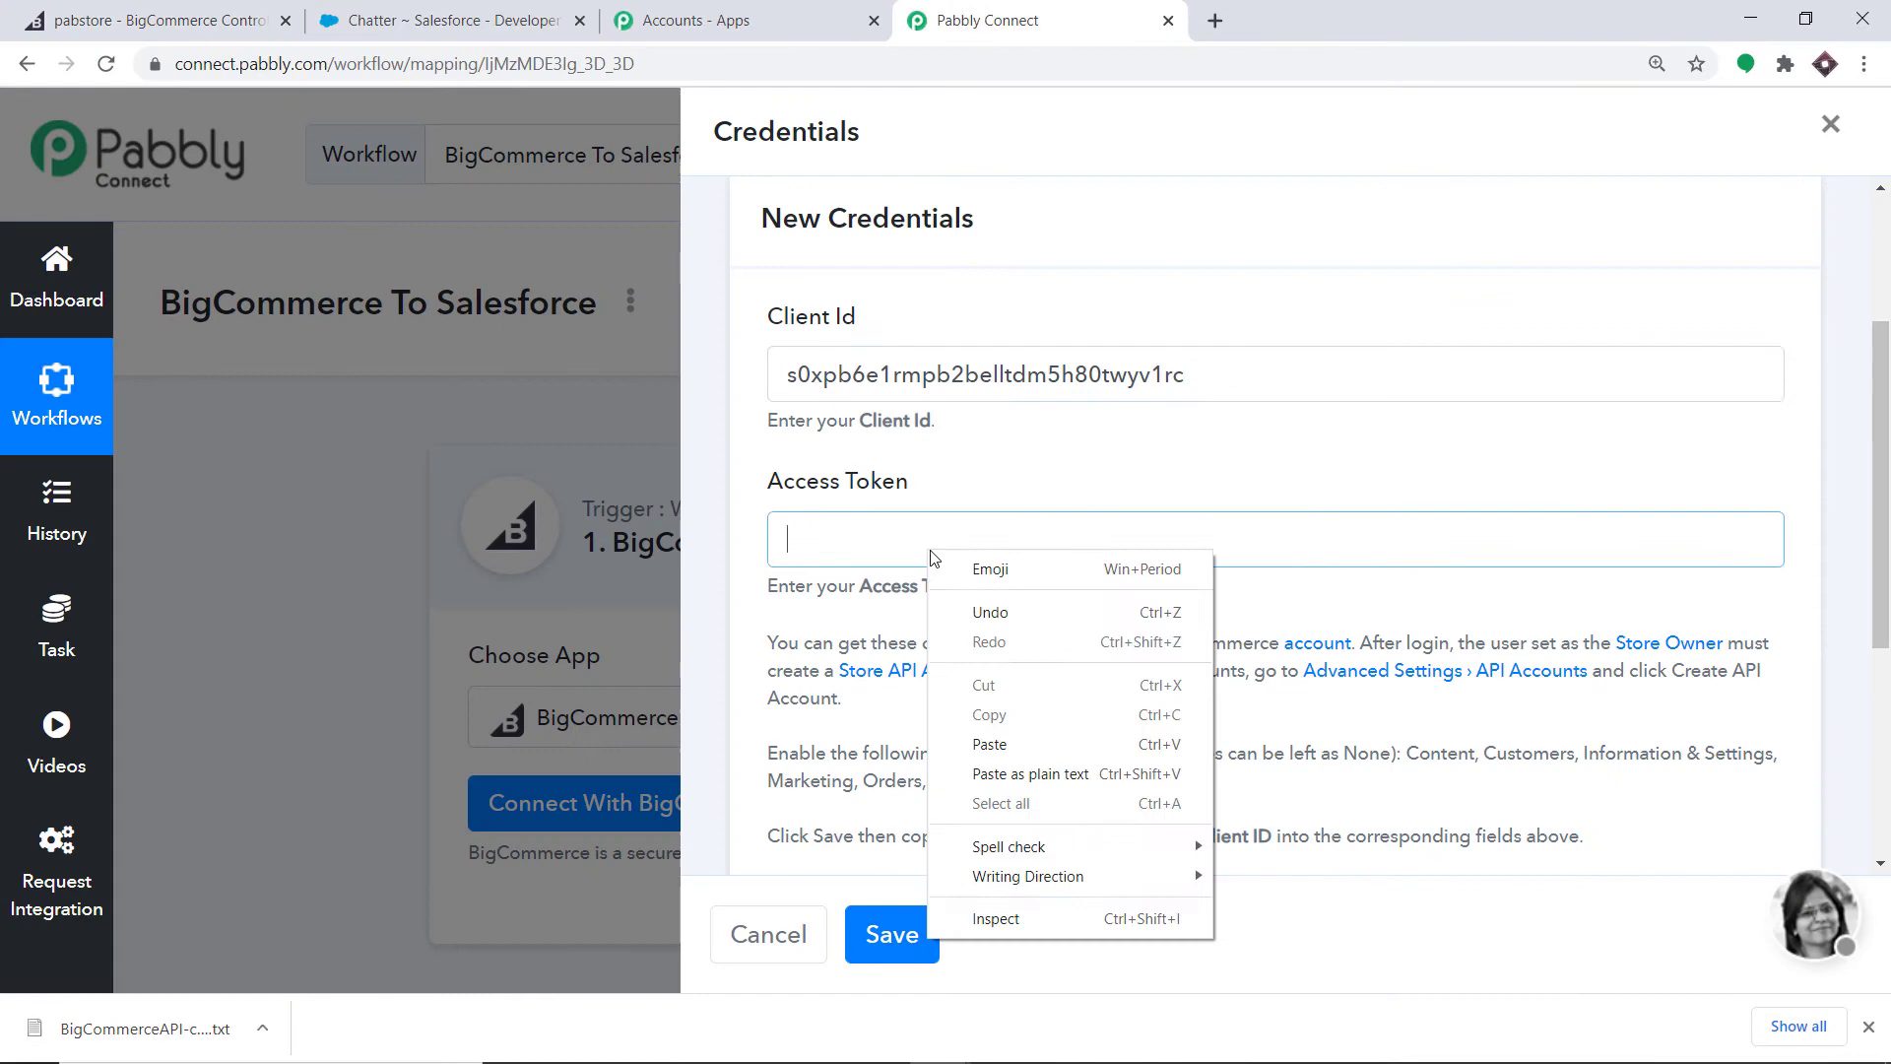
{"action": "left_click", "coordinate": [1030, 748]}
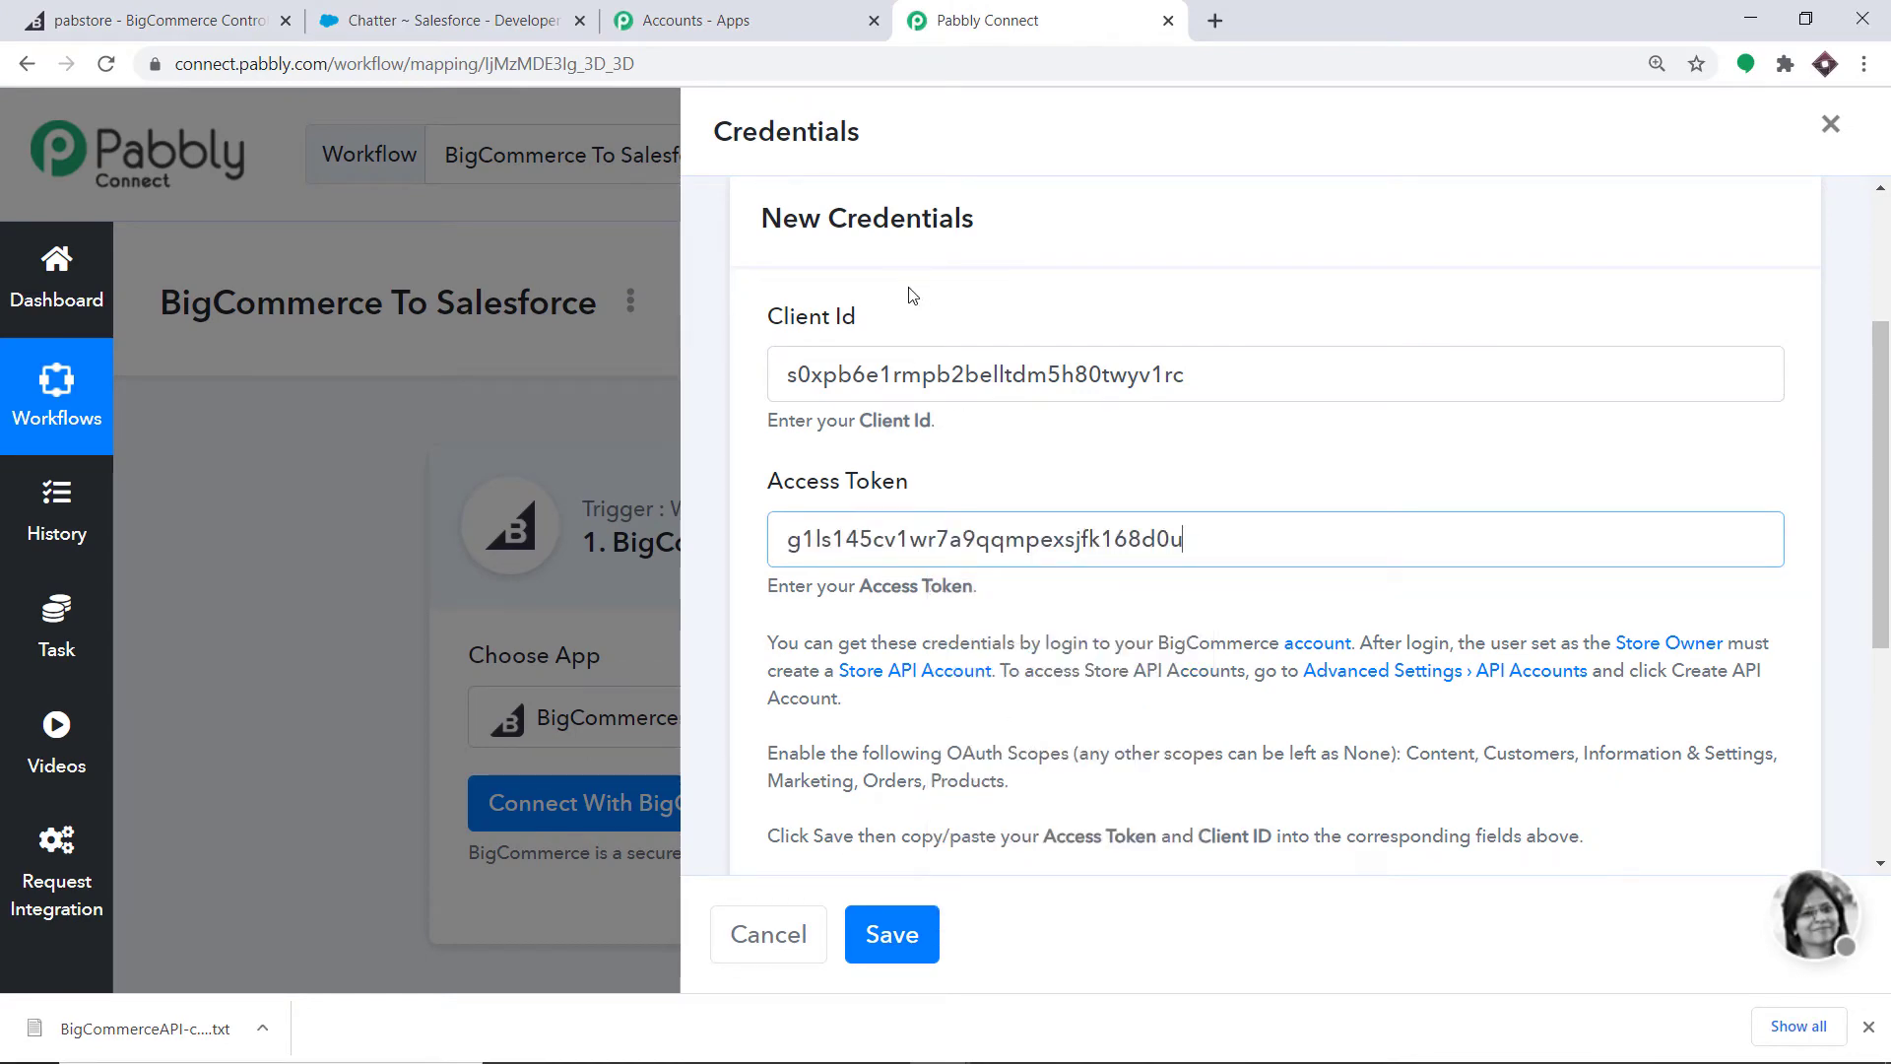
{"action": "scroll", "coordinate": [1106, 439], "scroll_direction": "down", "scroll_amount": 4}
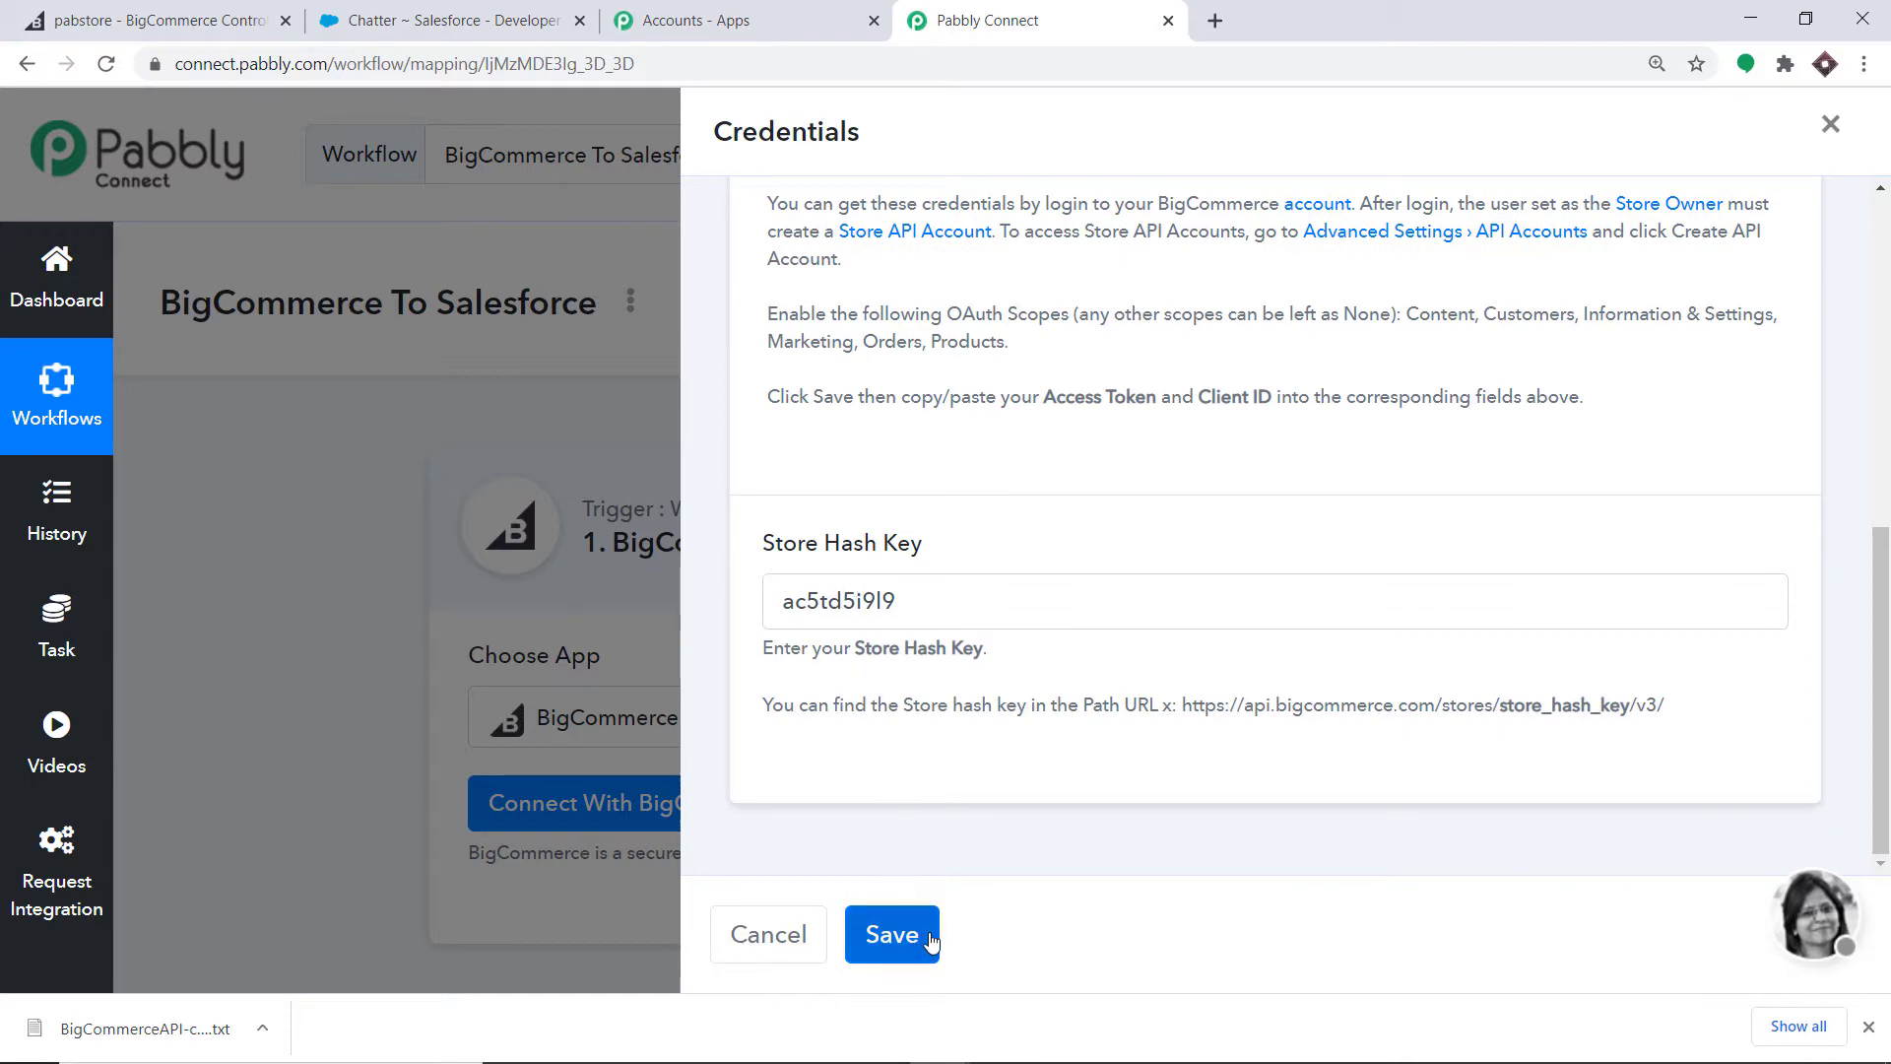
{"action": "left_click", "coordinate": [892, 935]}
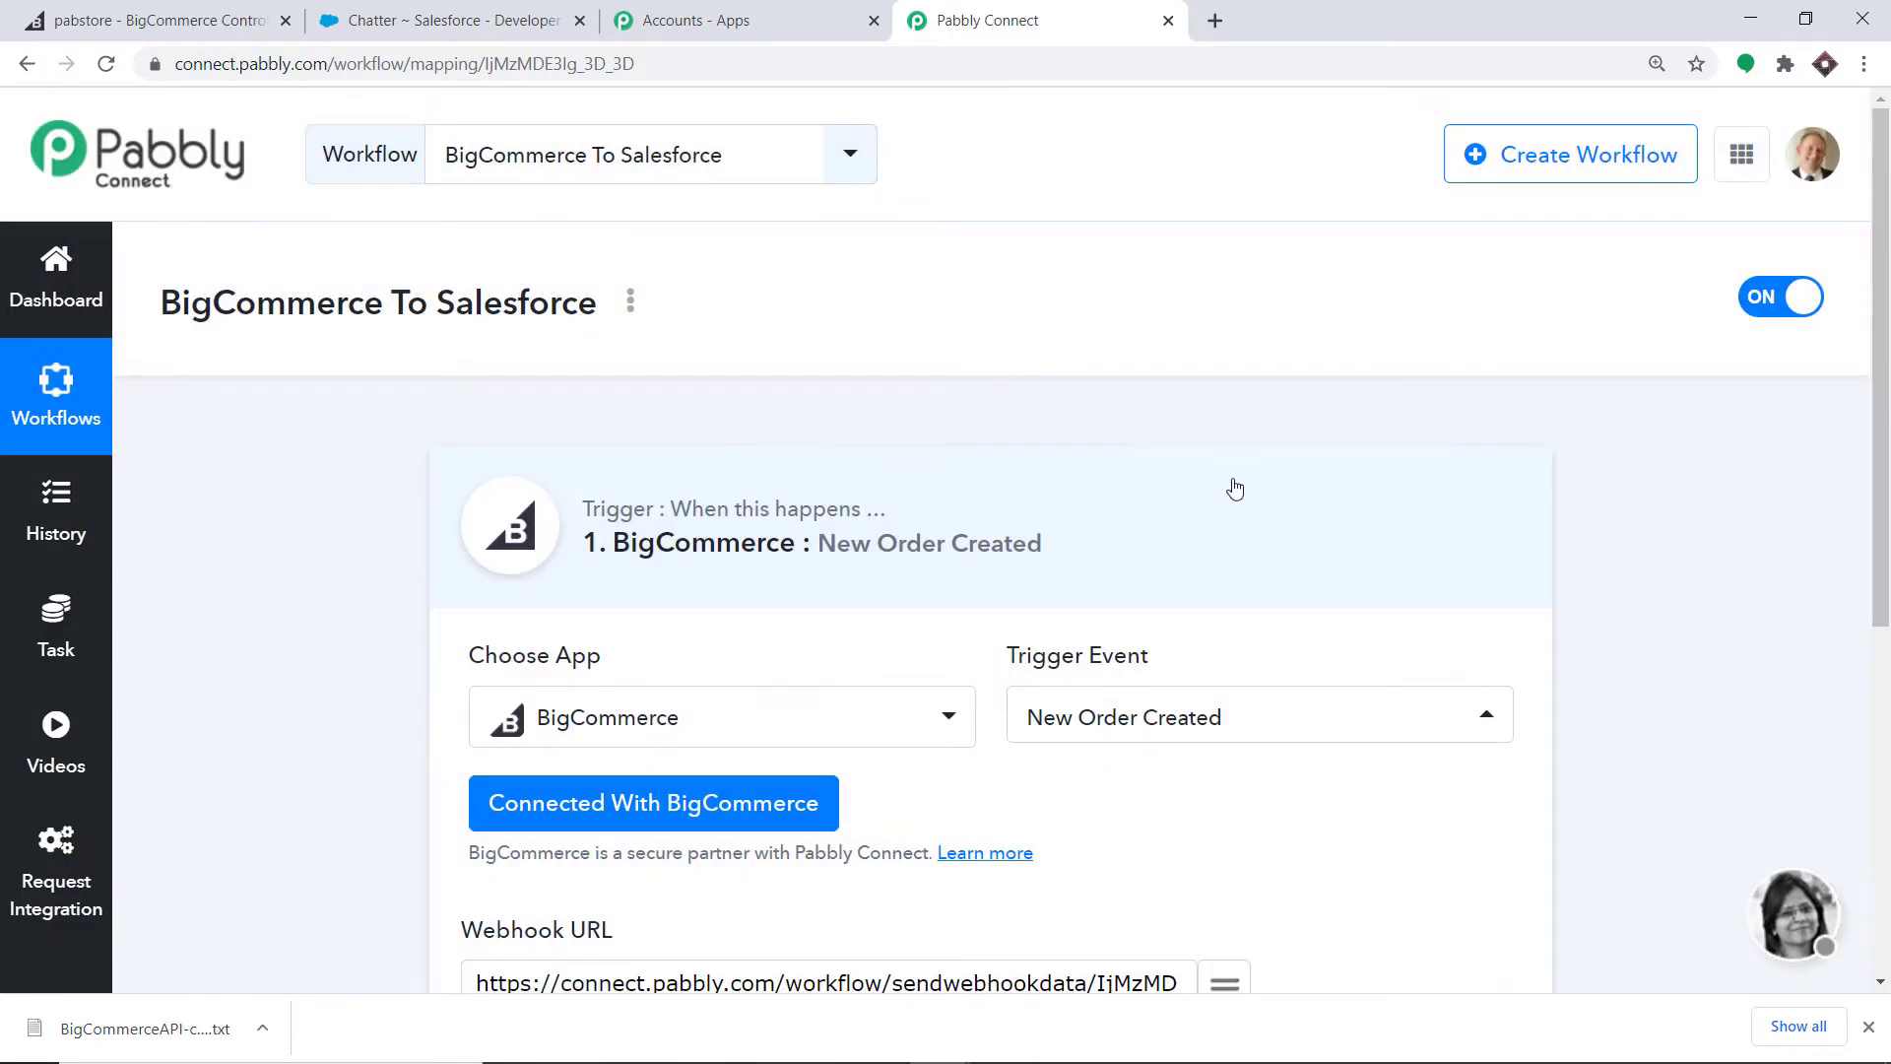
- Save and send the test request, then wait to capture a store/order/created webhook response
{"action": "scroll", "coordinate": [1236, 488], "scroll_direction": "down", "scroll_amount": 5}
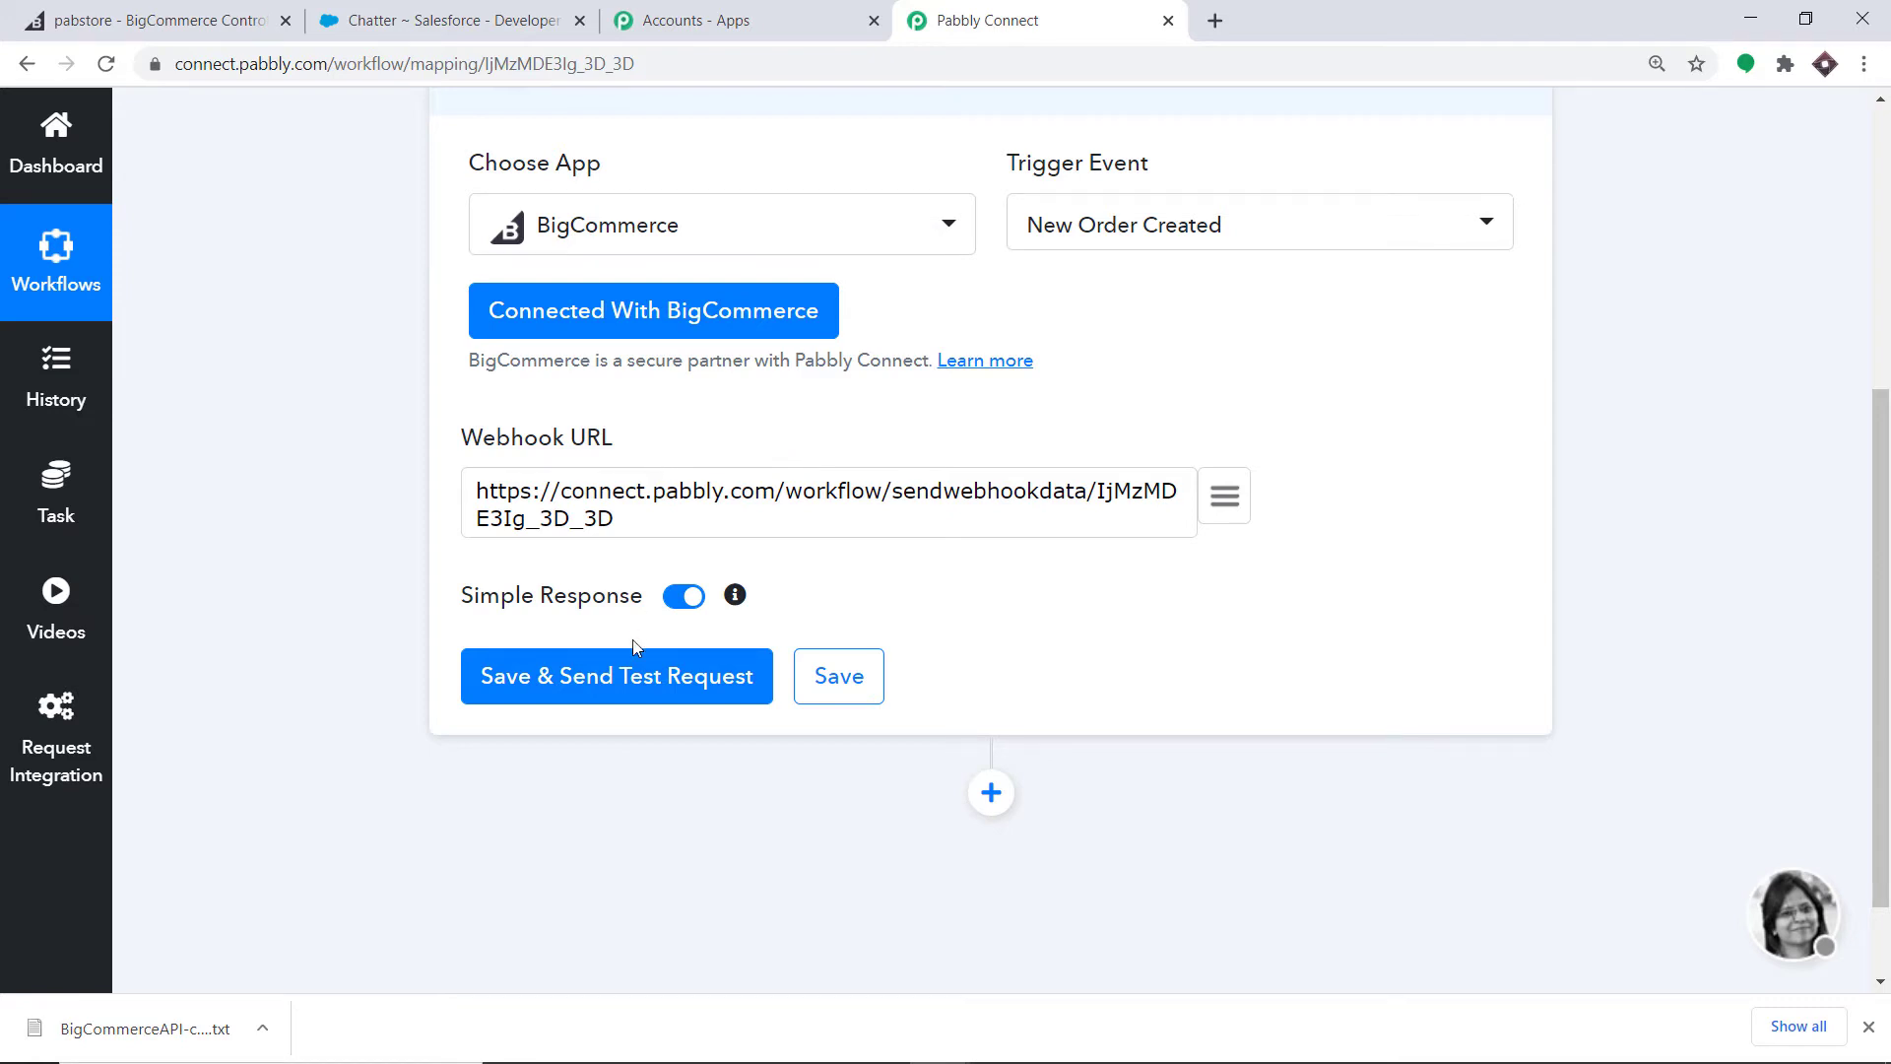
{"action": "left_click", "coordinate": [628, 675]}
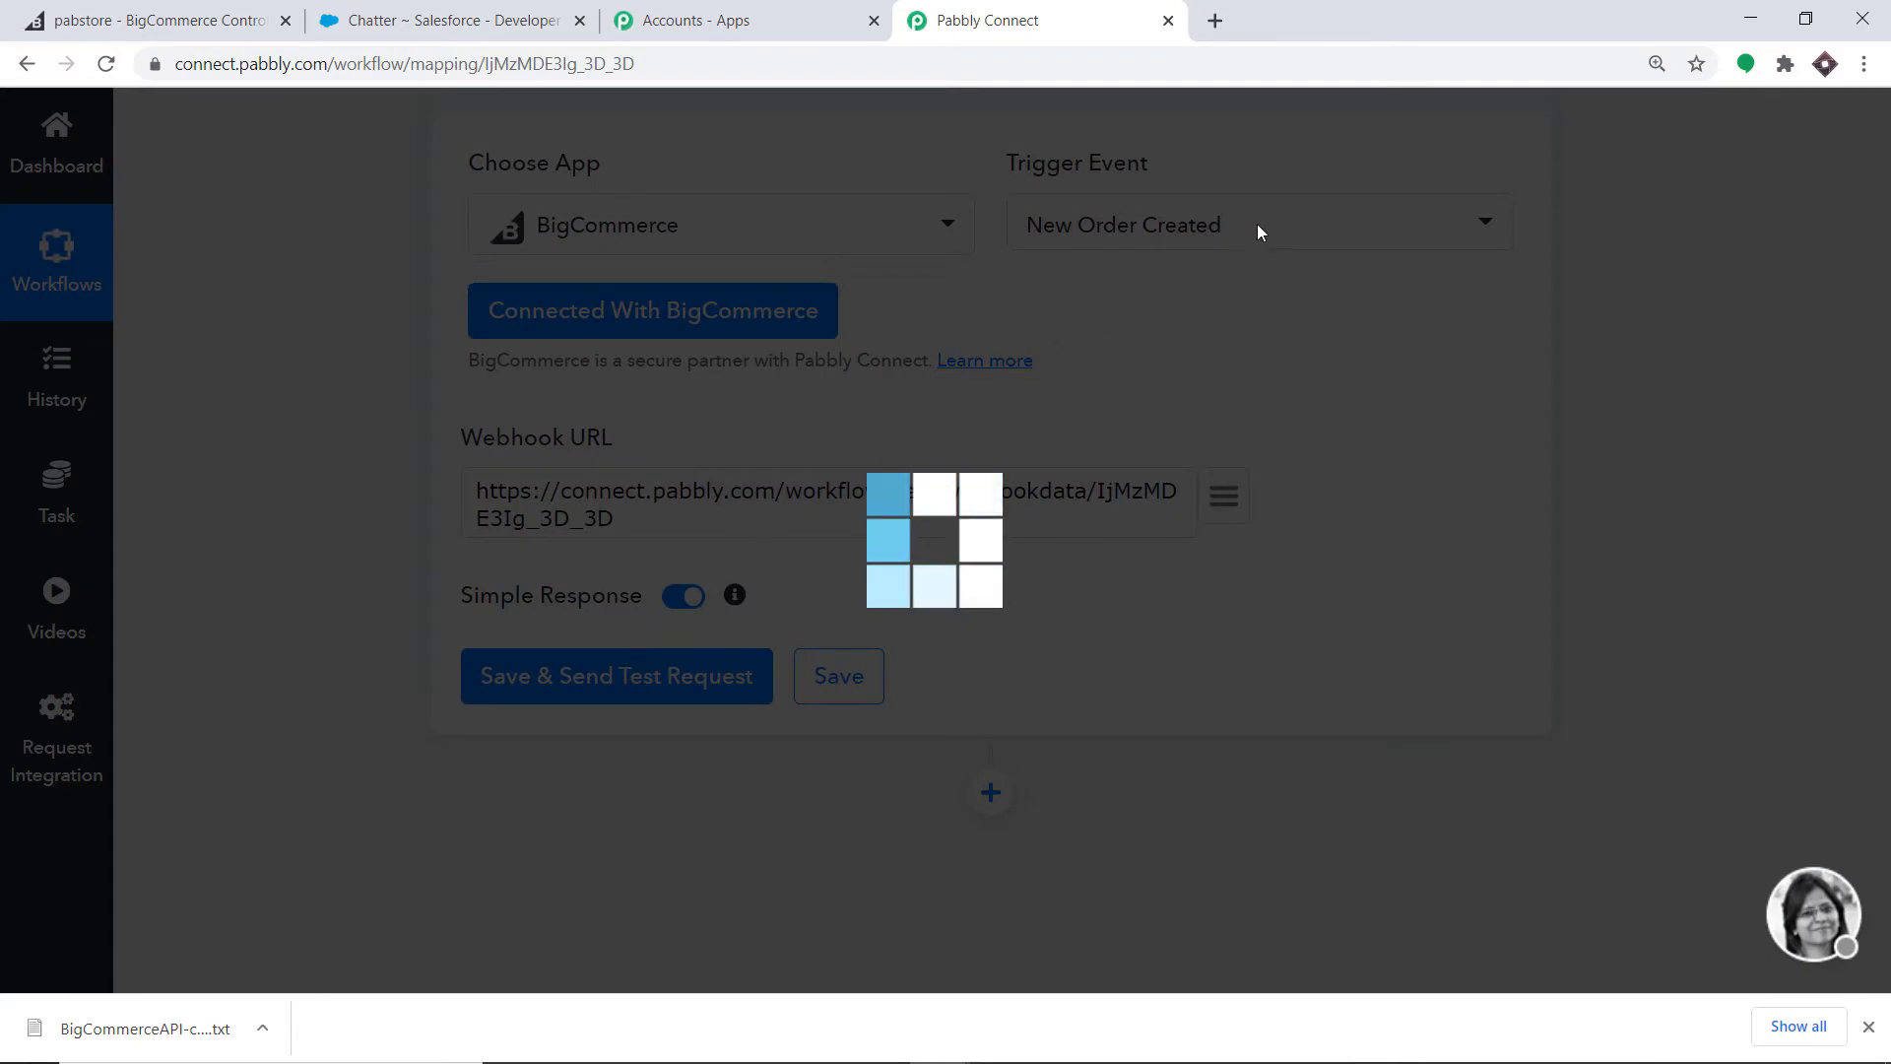
{"action": "scroll", "coordinate": [1212, 307], "scroll_direction": "down", "scroll_amount": 3}
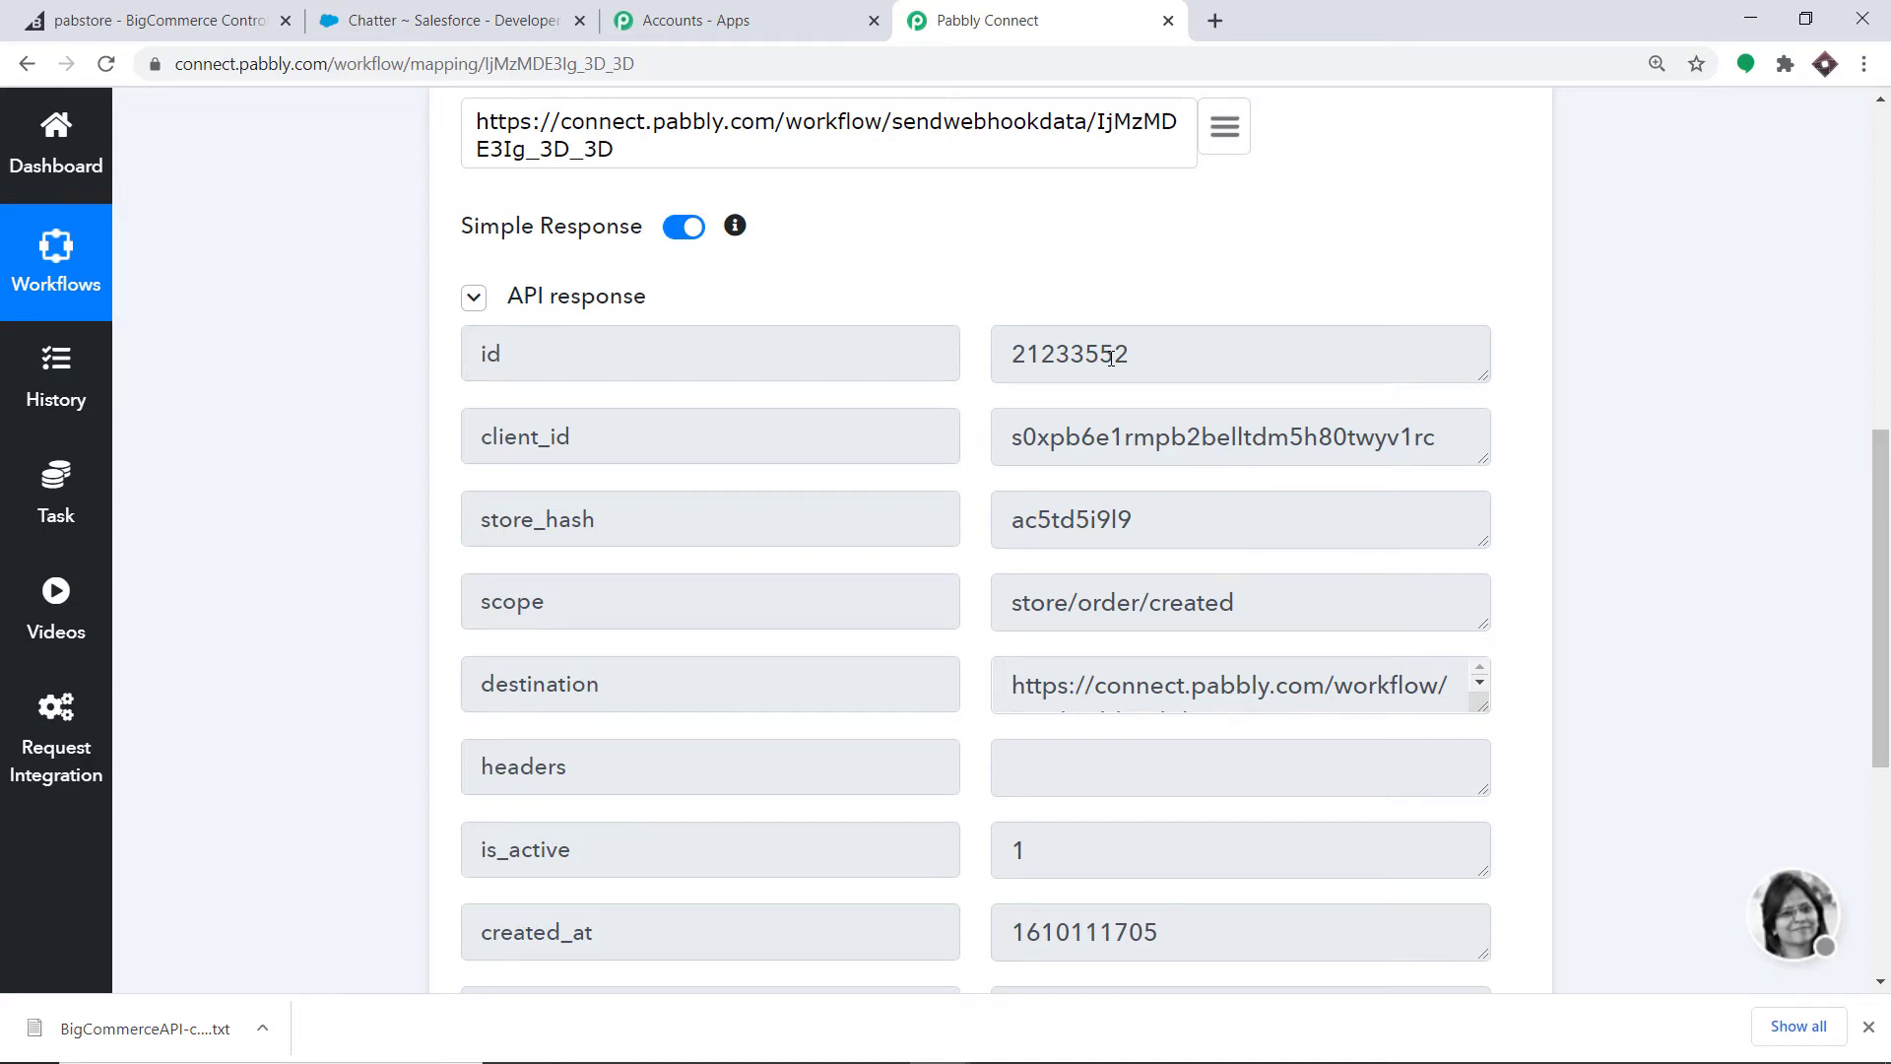
{"action": "scroll", "coordinate": [1153, 325], "scroll_direction": "down", "scroll_amount": 5}
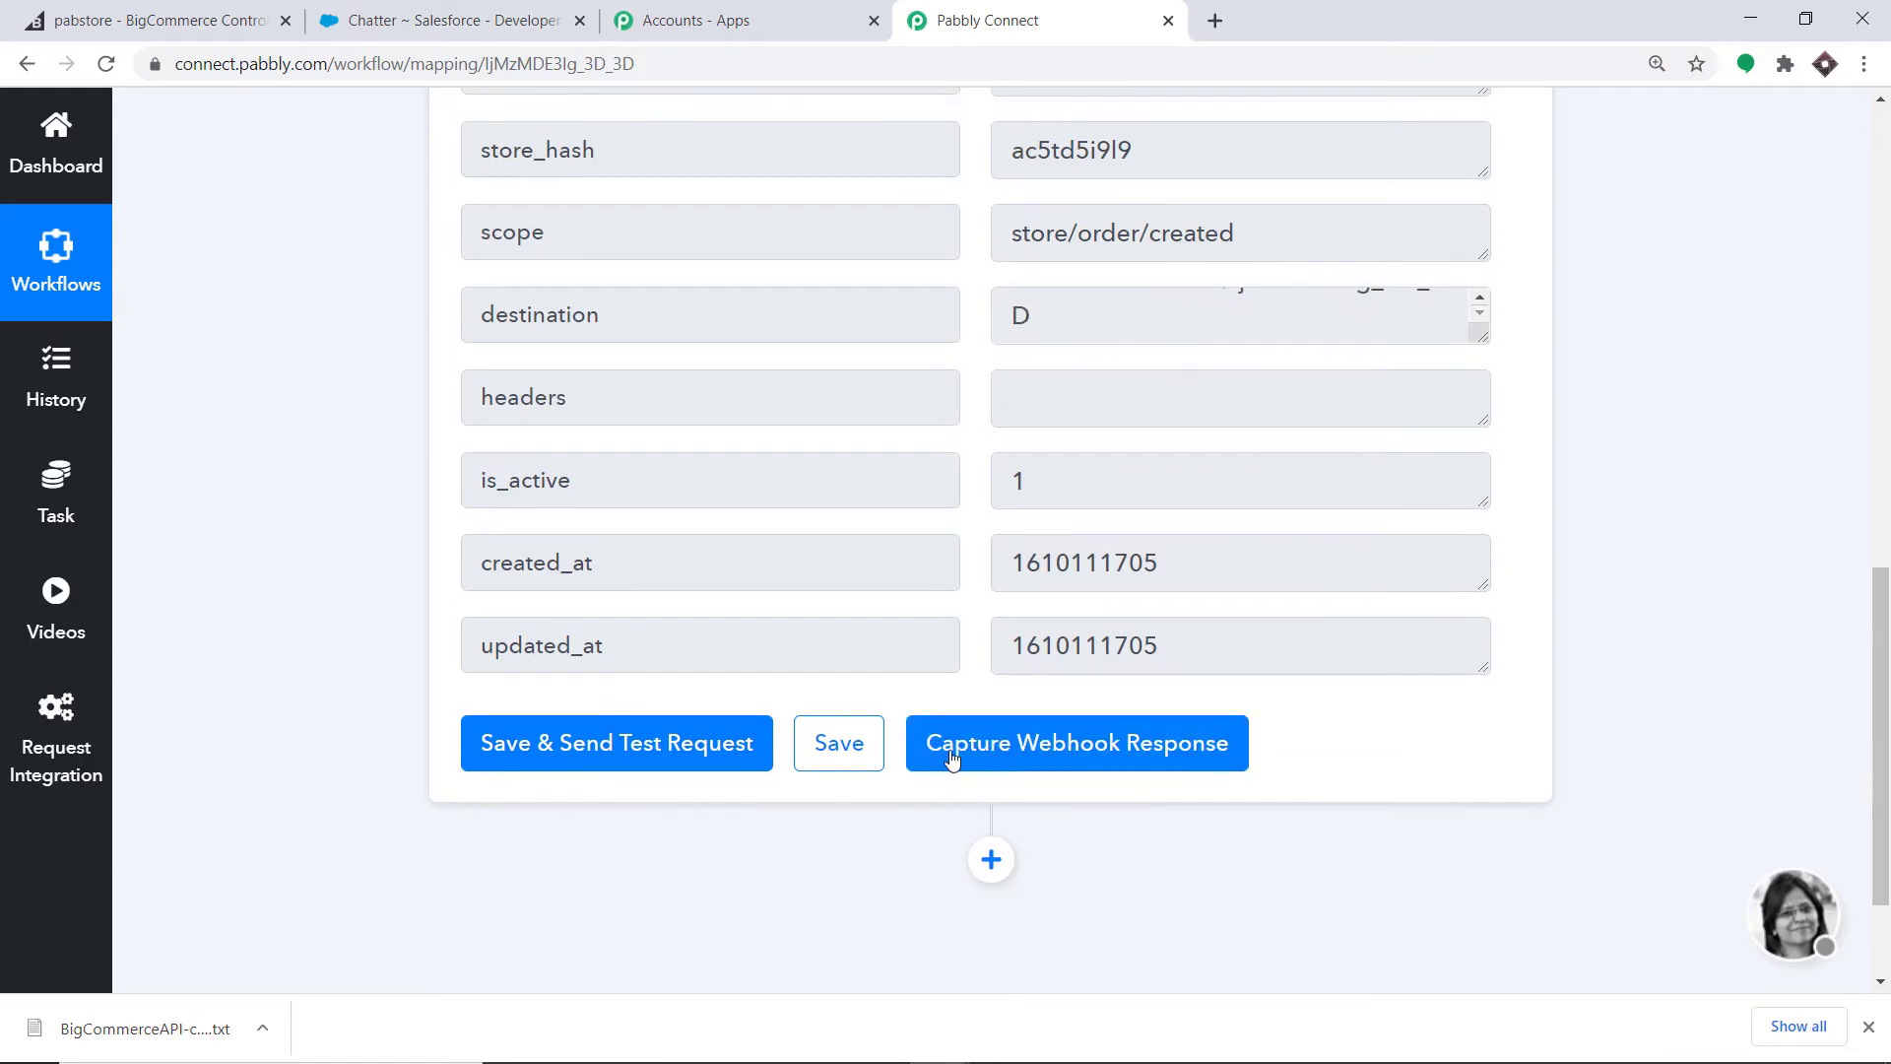
{"action": "left_click", "coordinate": [1027, 749]}
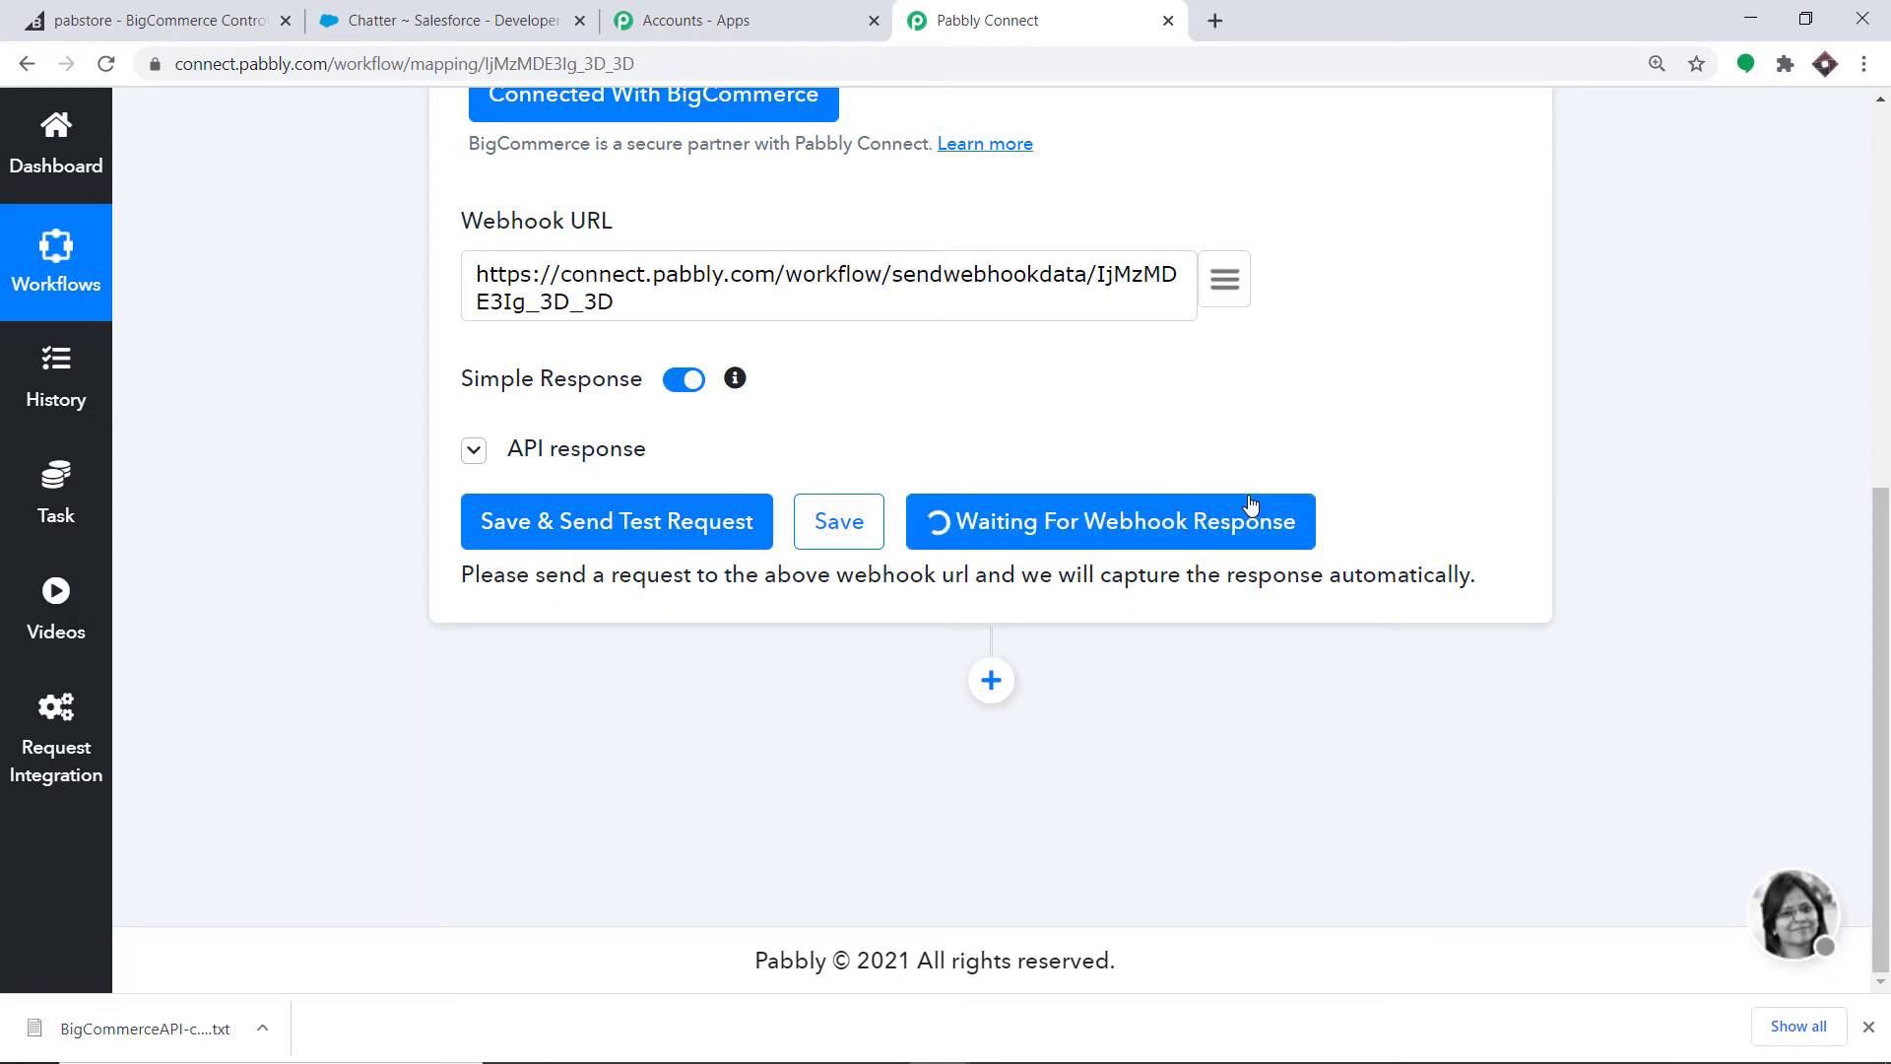
- Close BigCommerce's API credentials dialog and open the storefront
{"action": "left_click", "coordinate": [169, 19]}
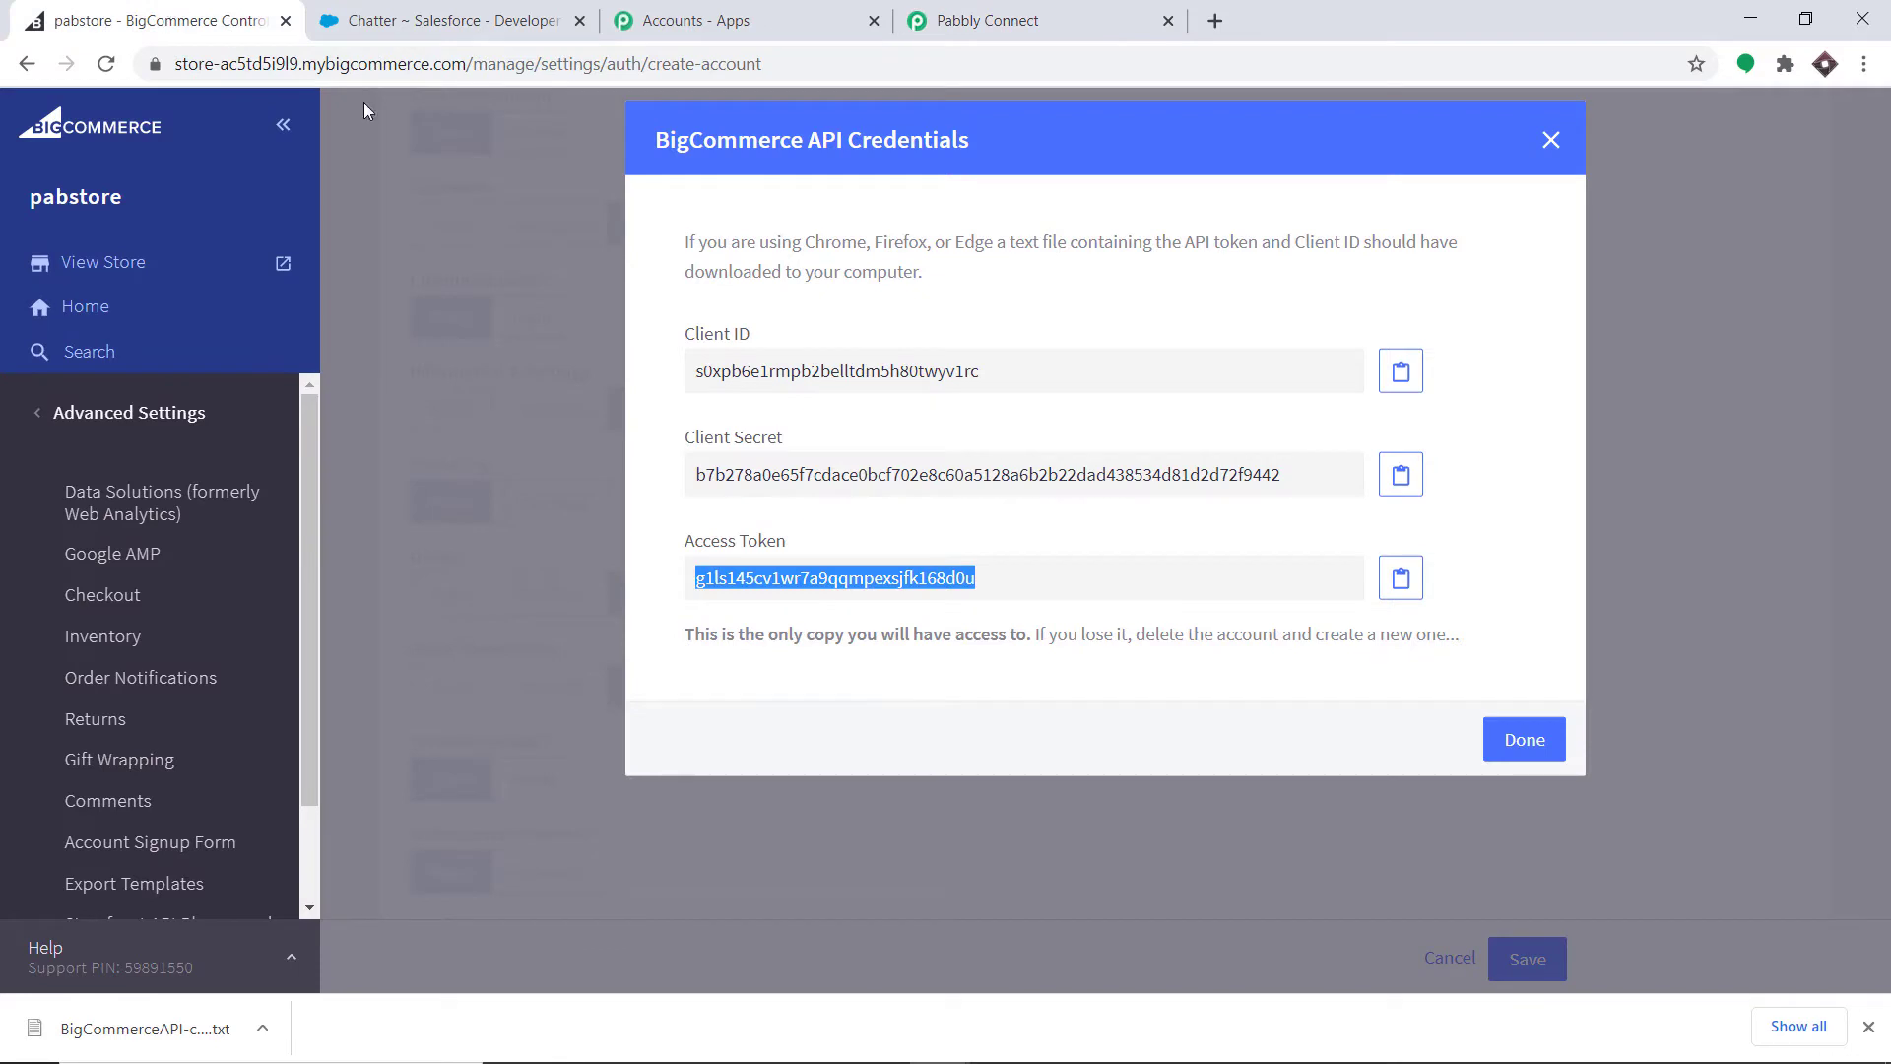
{"action": "left_click", "coordinate": [1525, 740]}
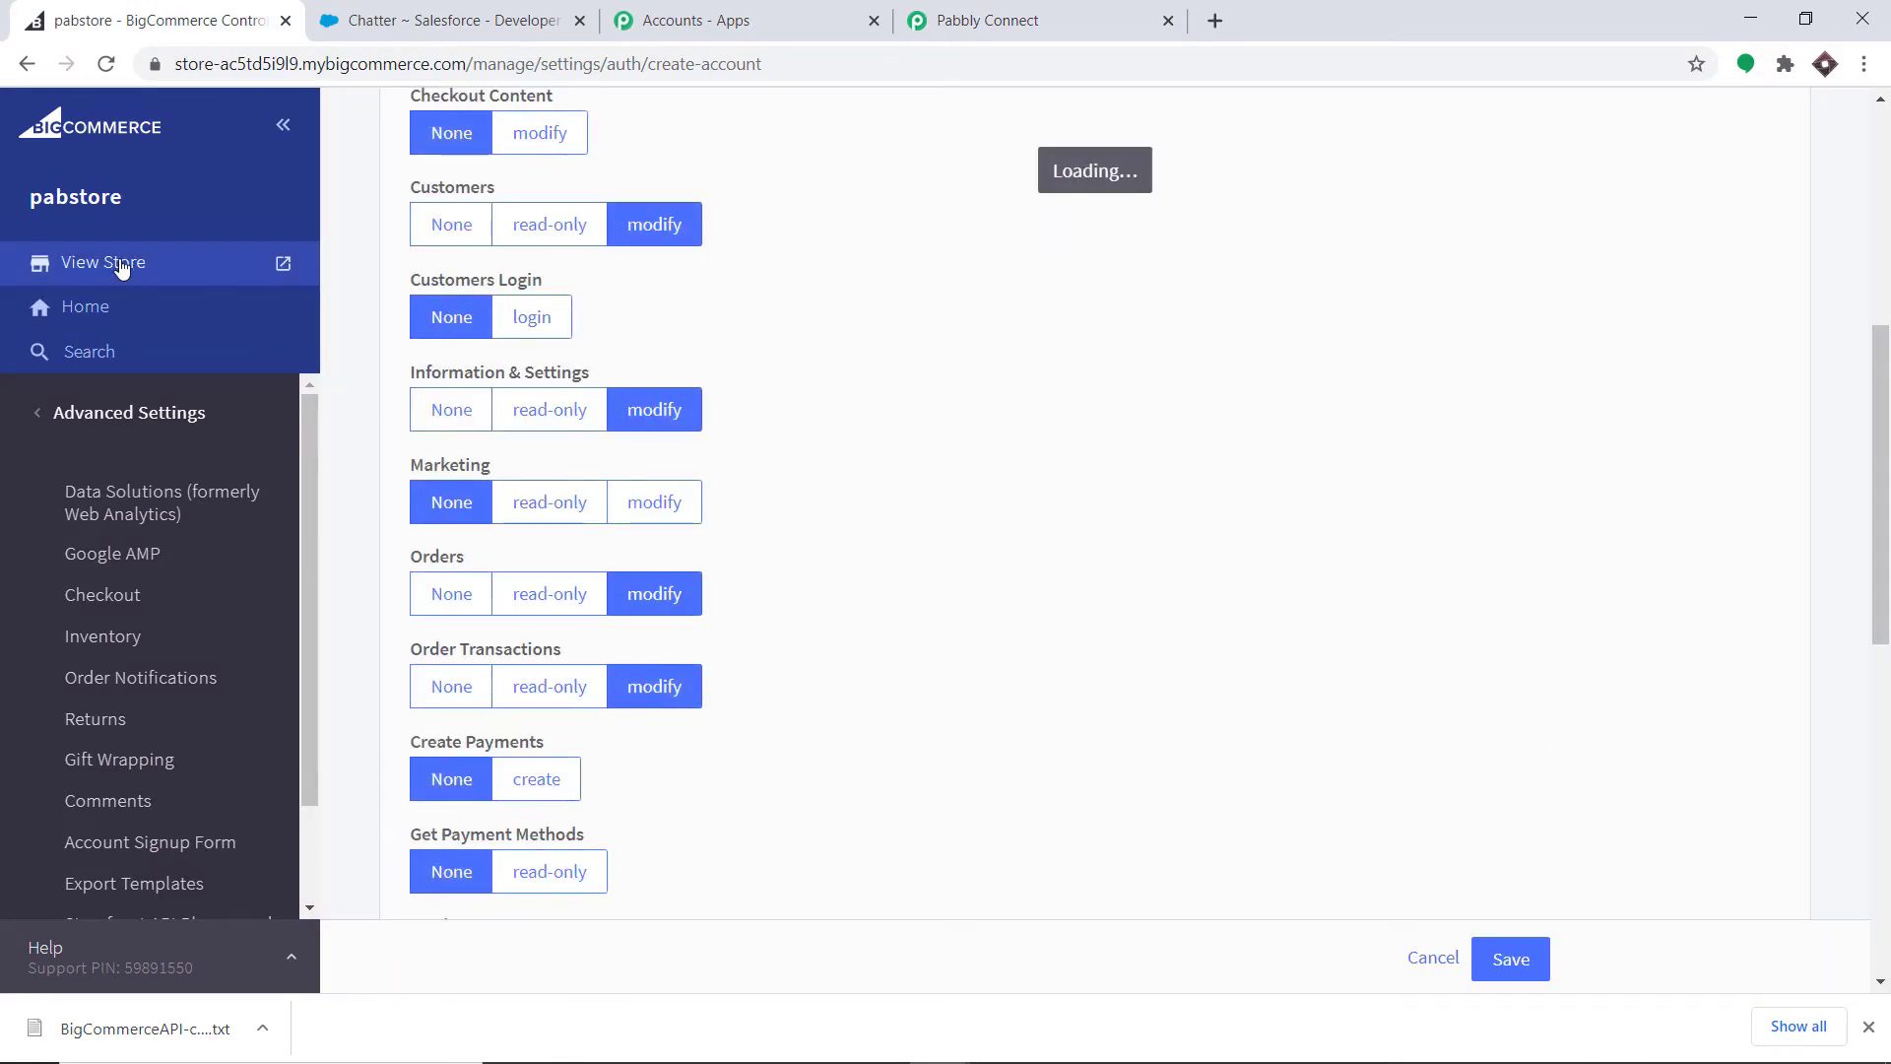
{"action": "left_click", "coordinate": [120, 264]}
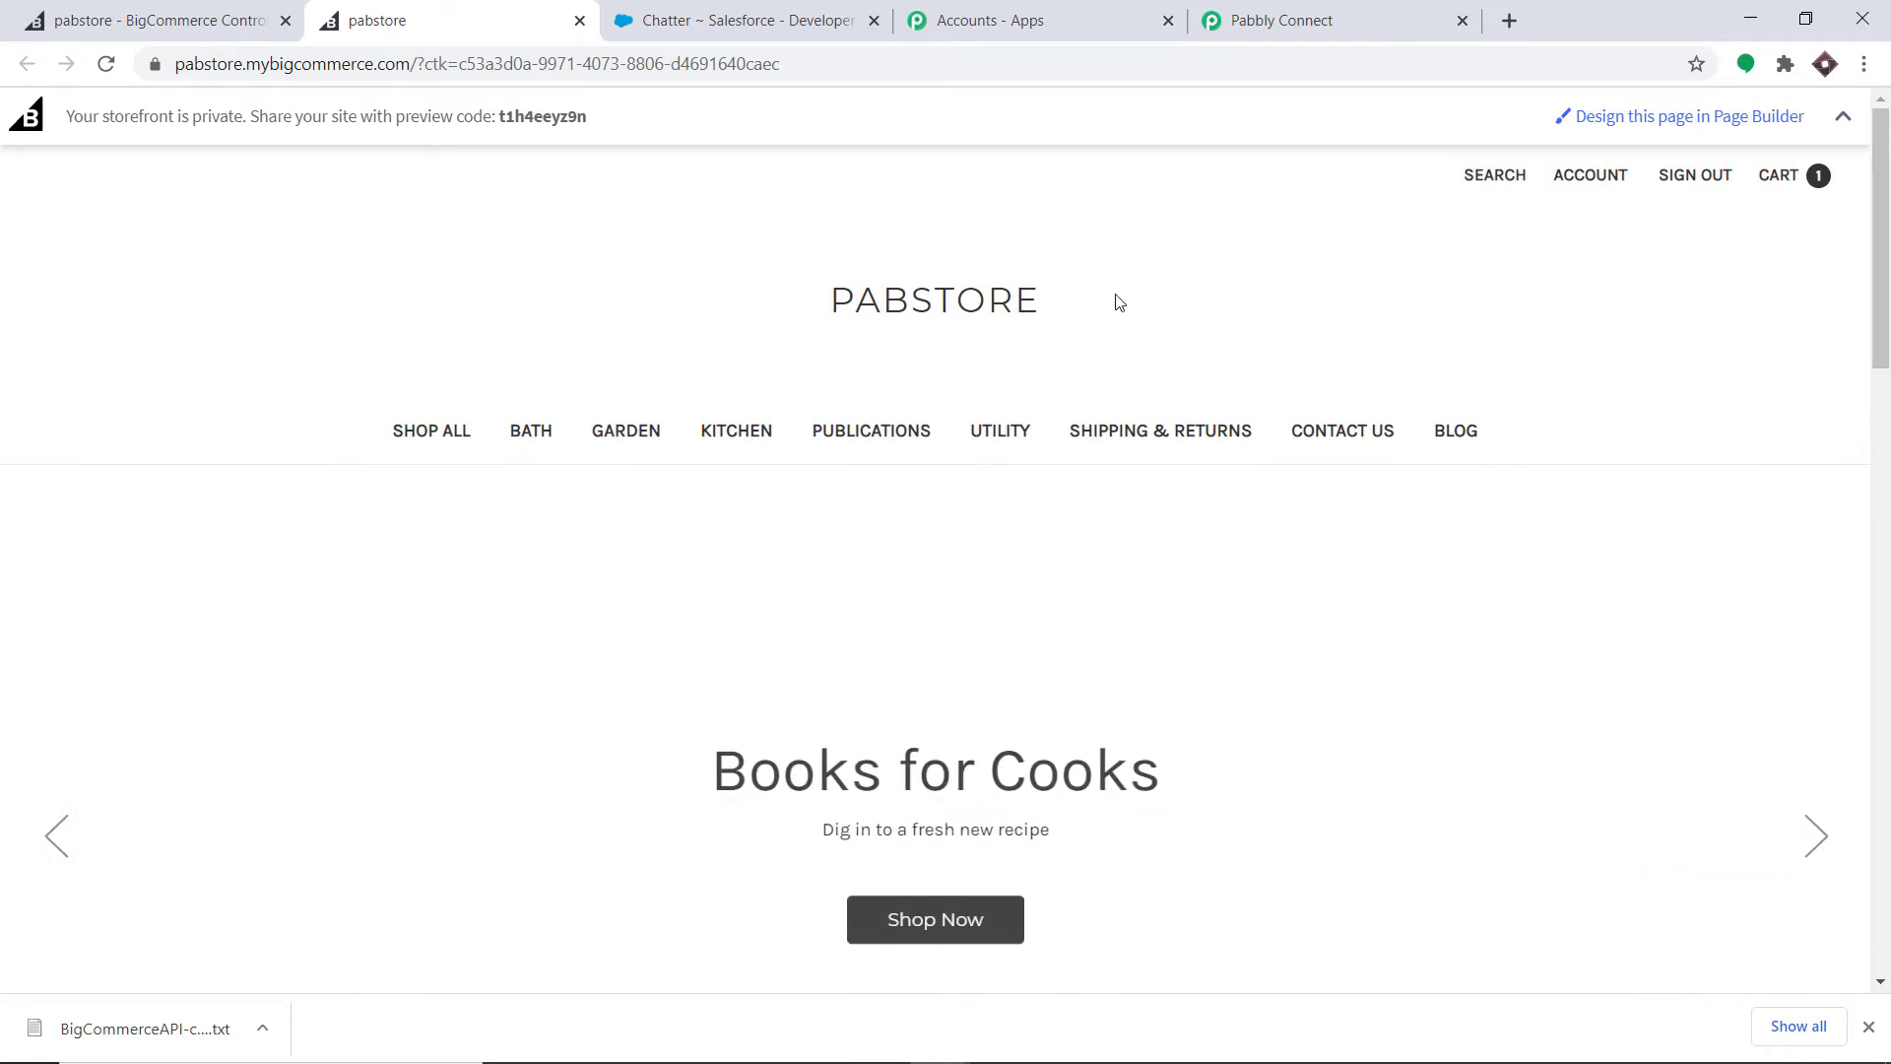
- Add the Nokia N70 (₹100.00) from the Utility category to the cart and go to checkout
{"action": "left_click", "coordinate": [1007, 428]}
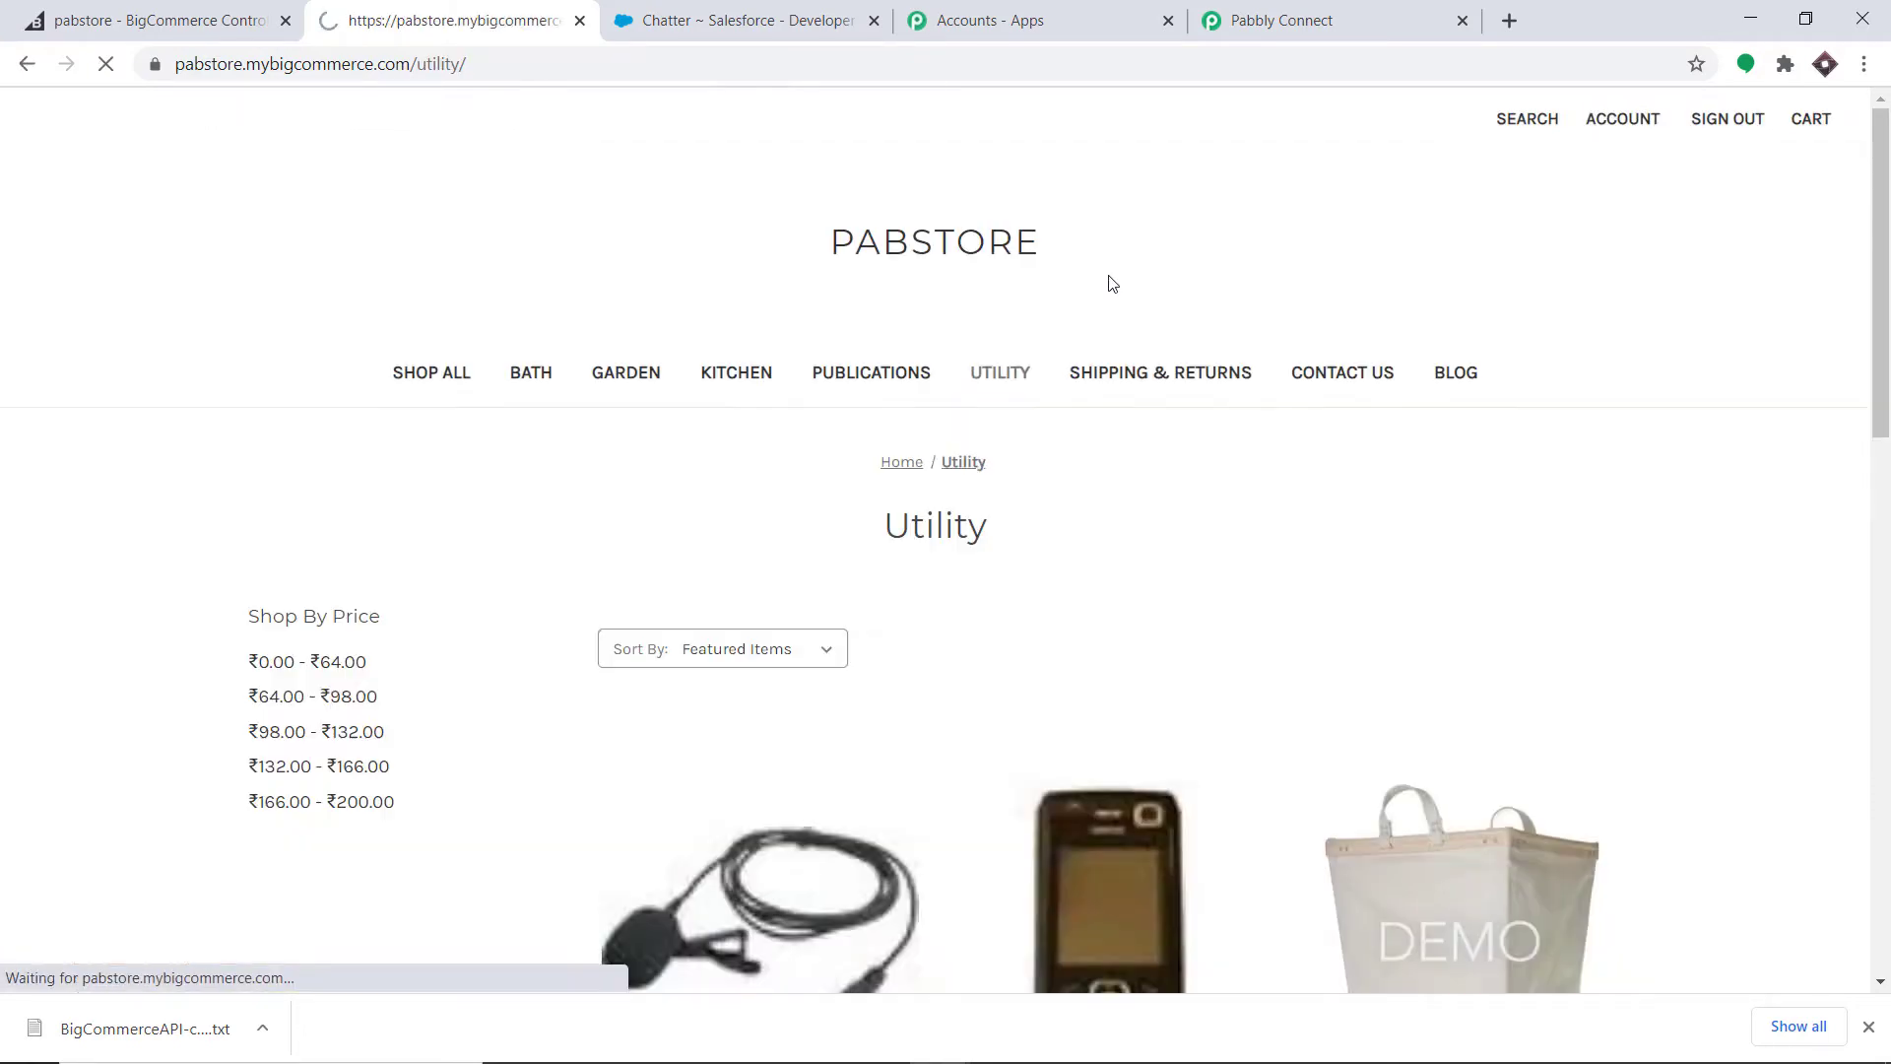
{"action": "scroll", "coordinate": [1024, 315], "scroll_direction": "down", "scroll_amount": 3}
{"action": "mouse_move", "coordinate": [1080, 551]}
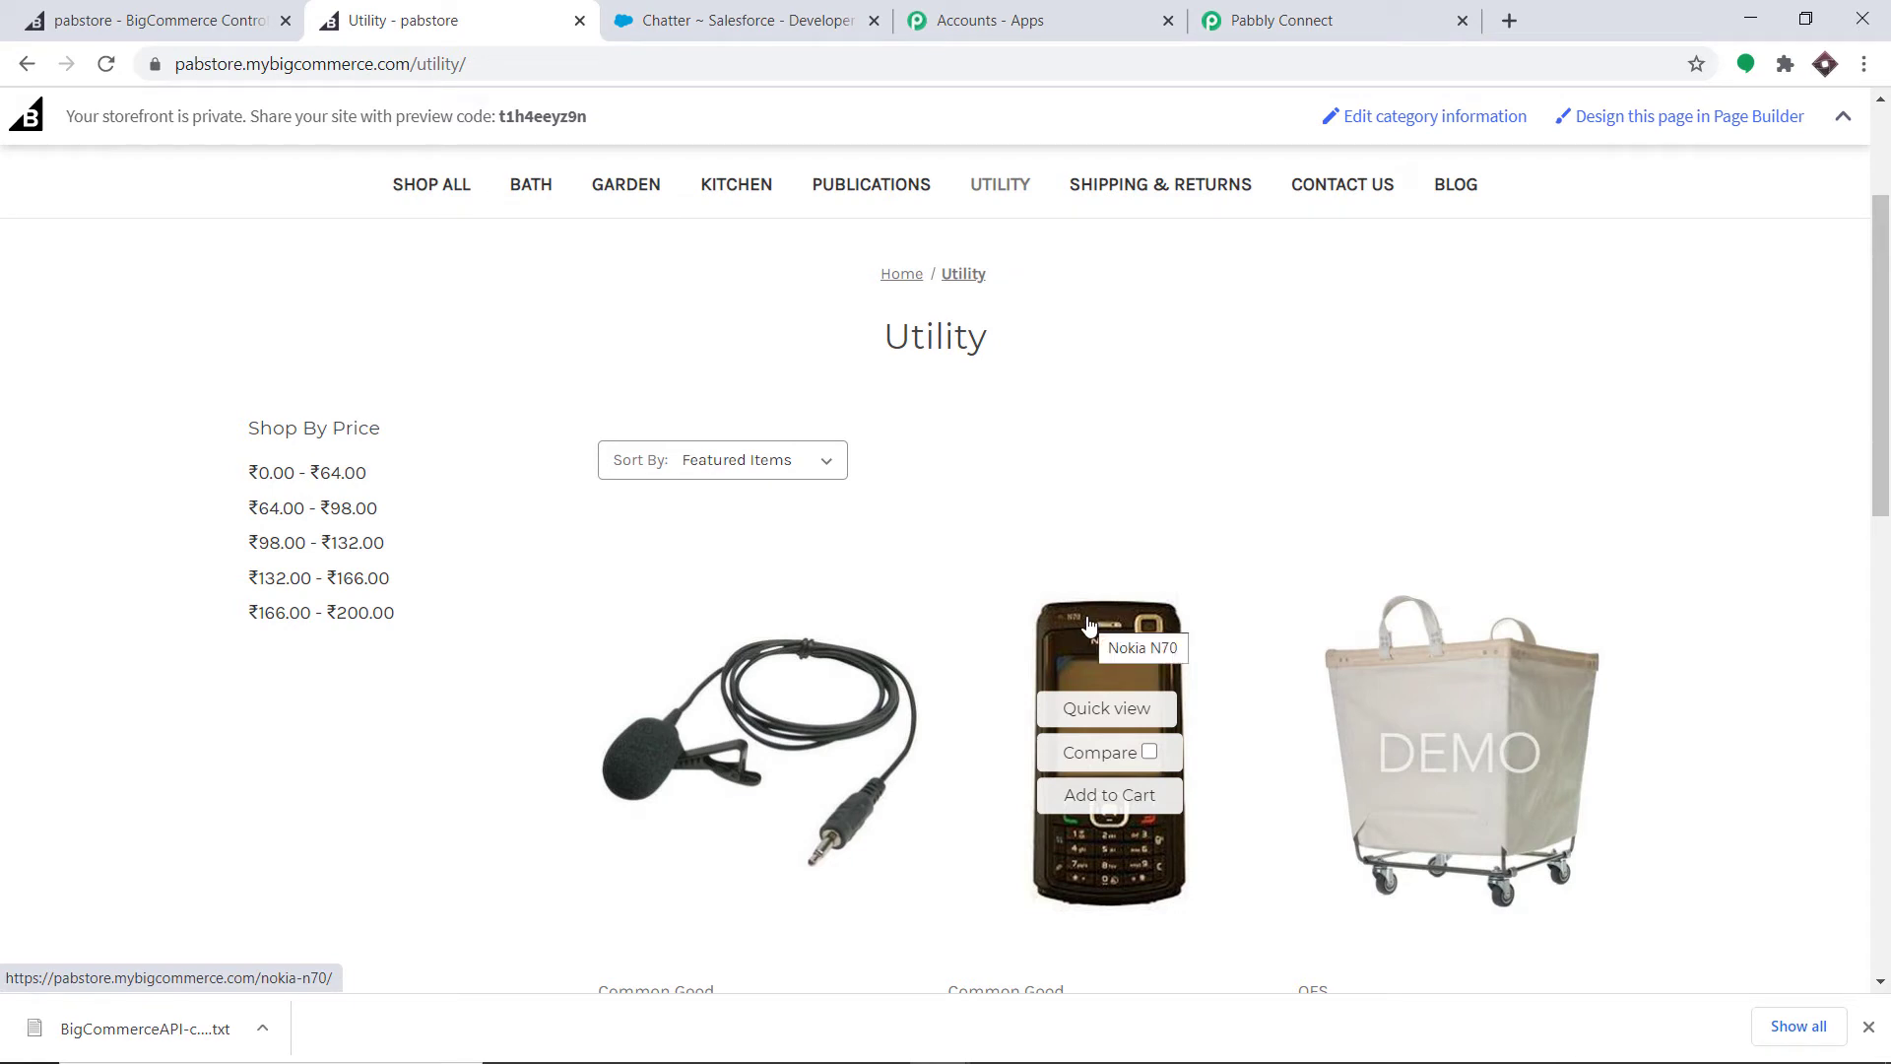
{"action": "left_click", "coordinate": [1088, 626]}
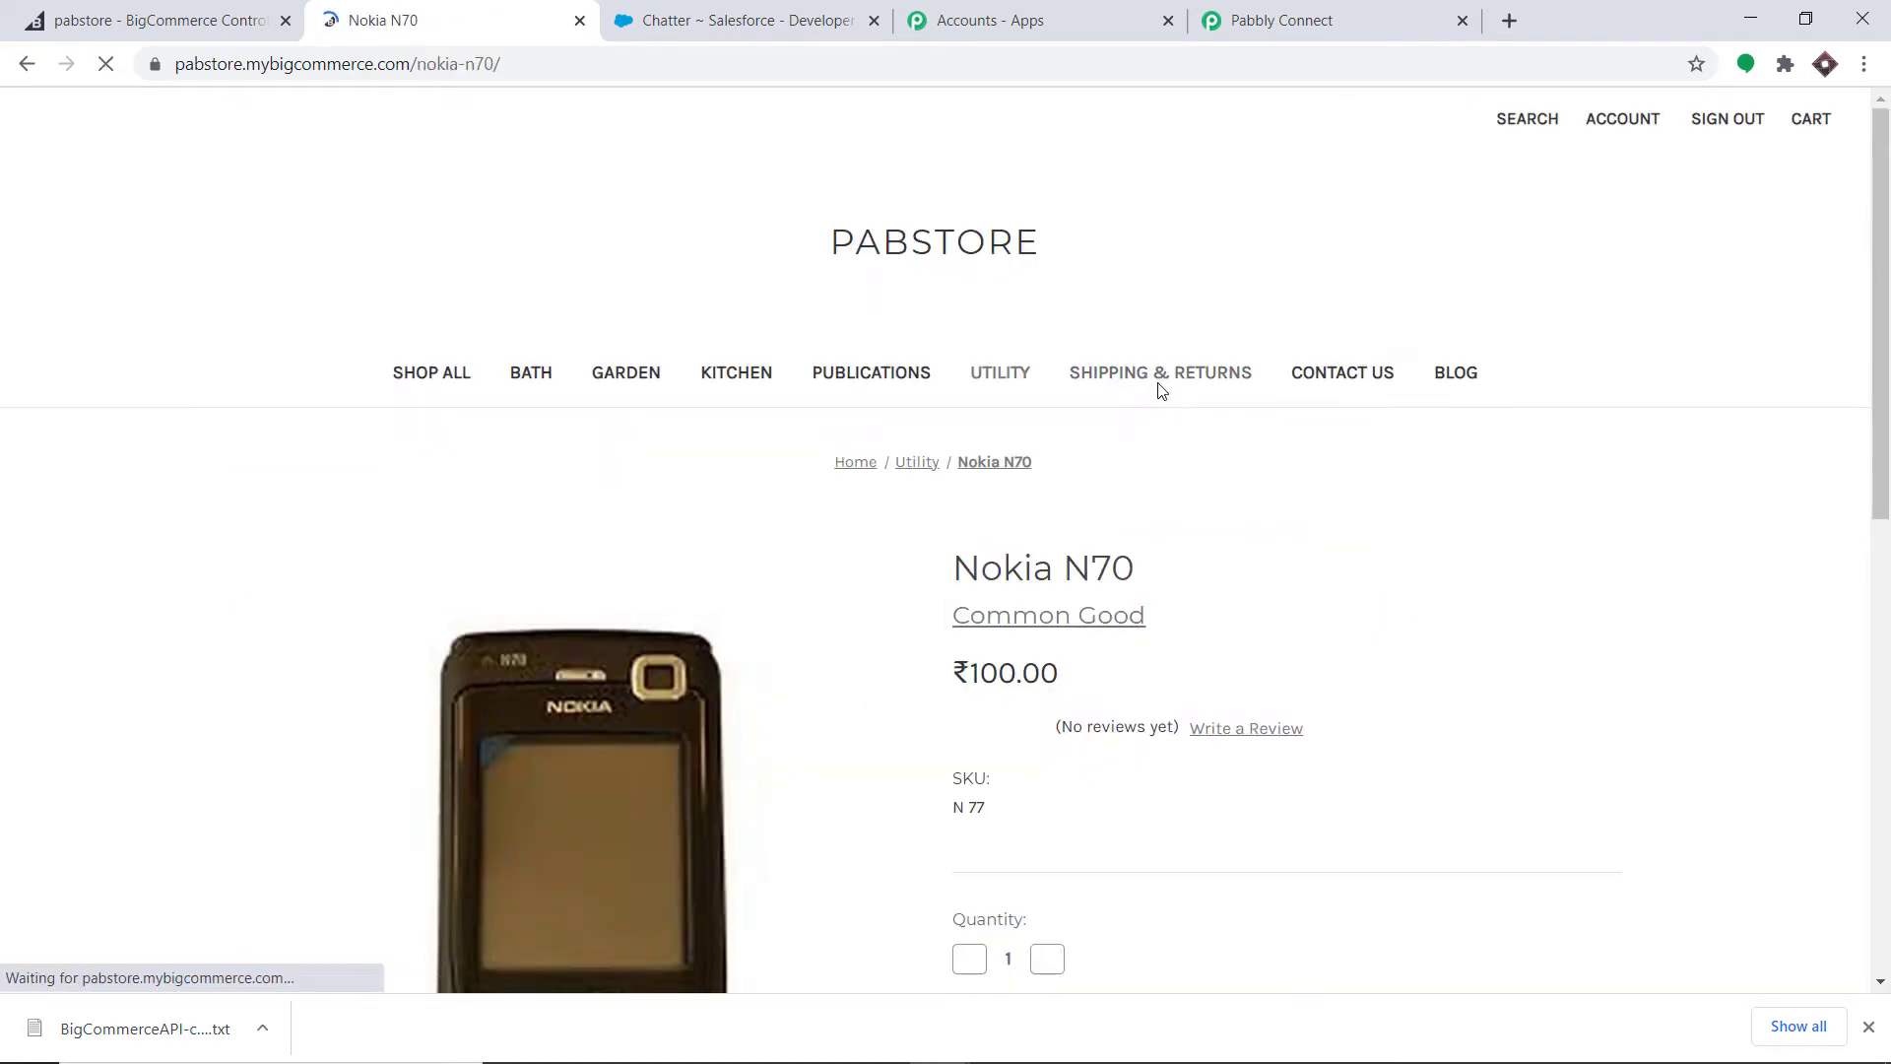
{"action": "scroll", "coordinate": [1160, 386], "scroll_direction": "down", "scroll_amount": 3}
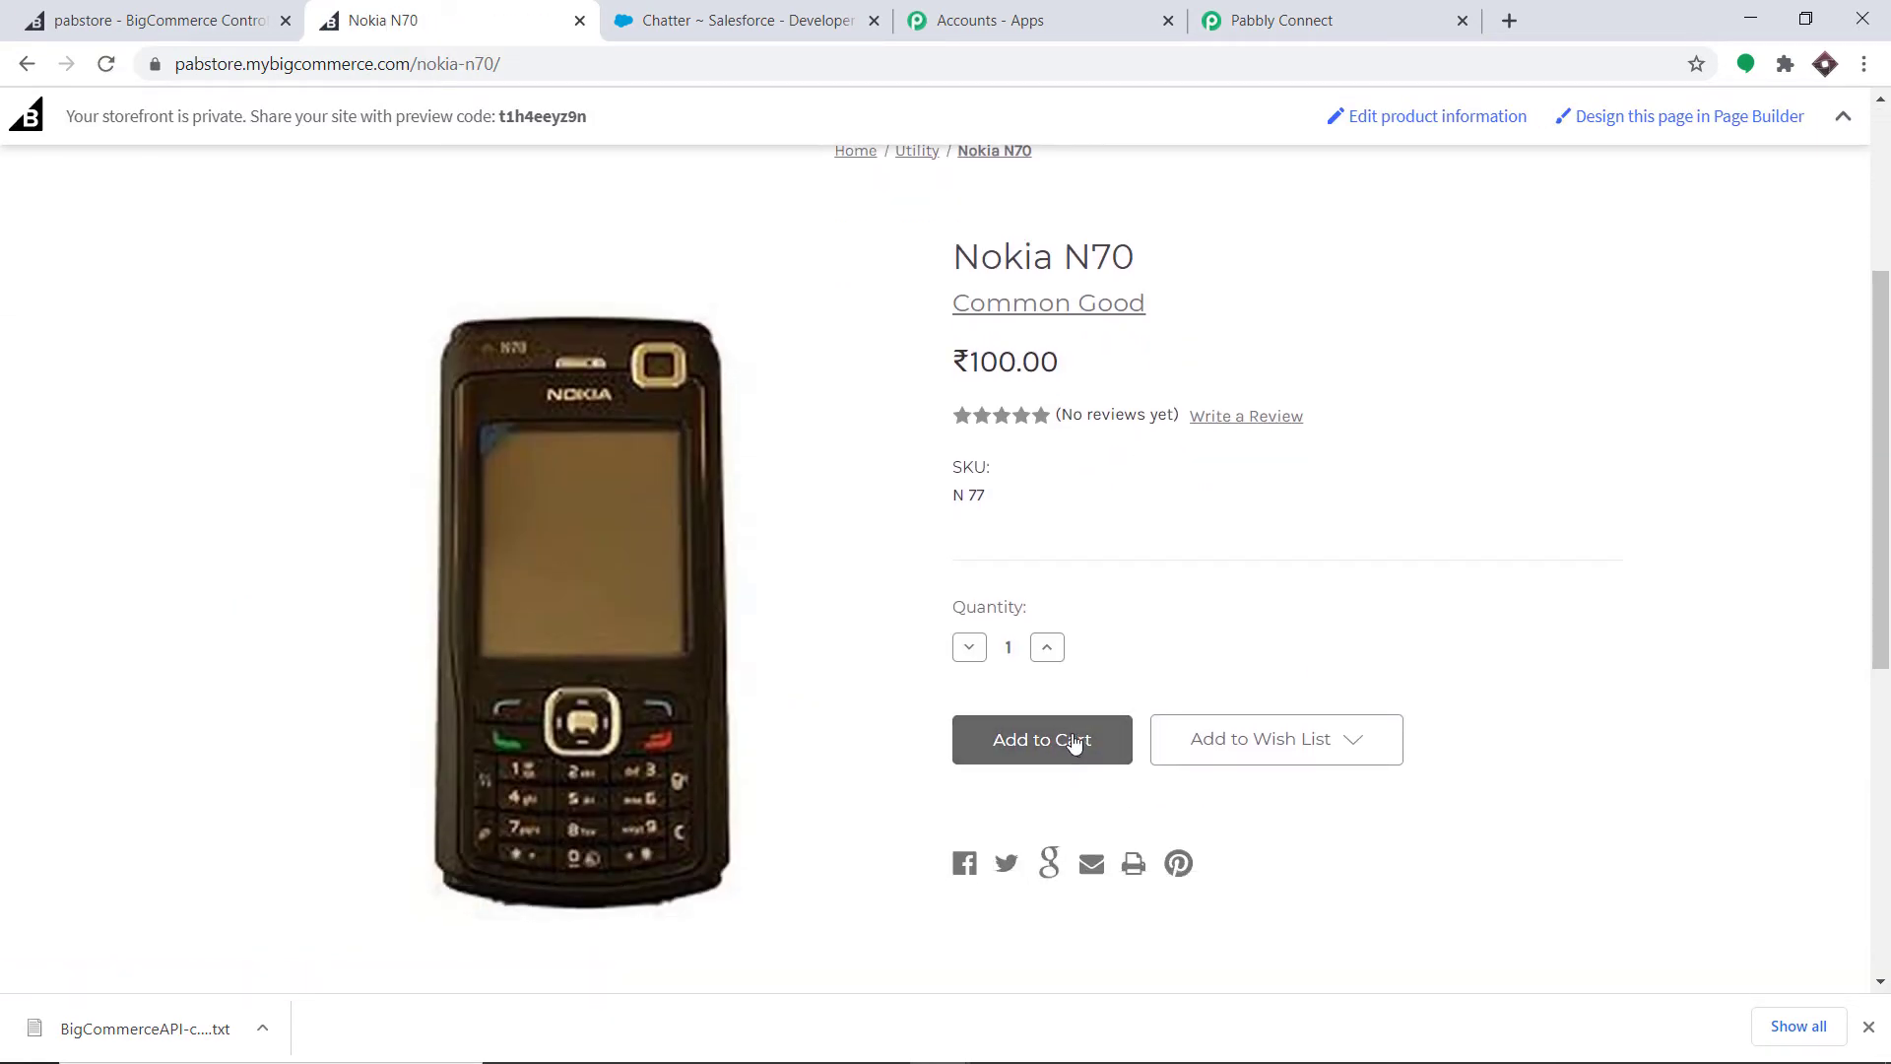
{"action": "left_click", "coordinate": [1043, 743]}
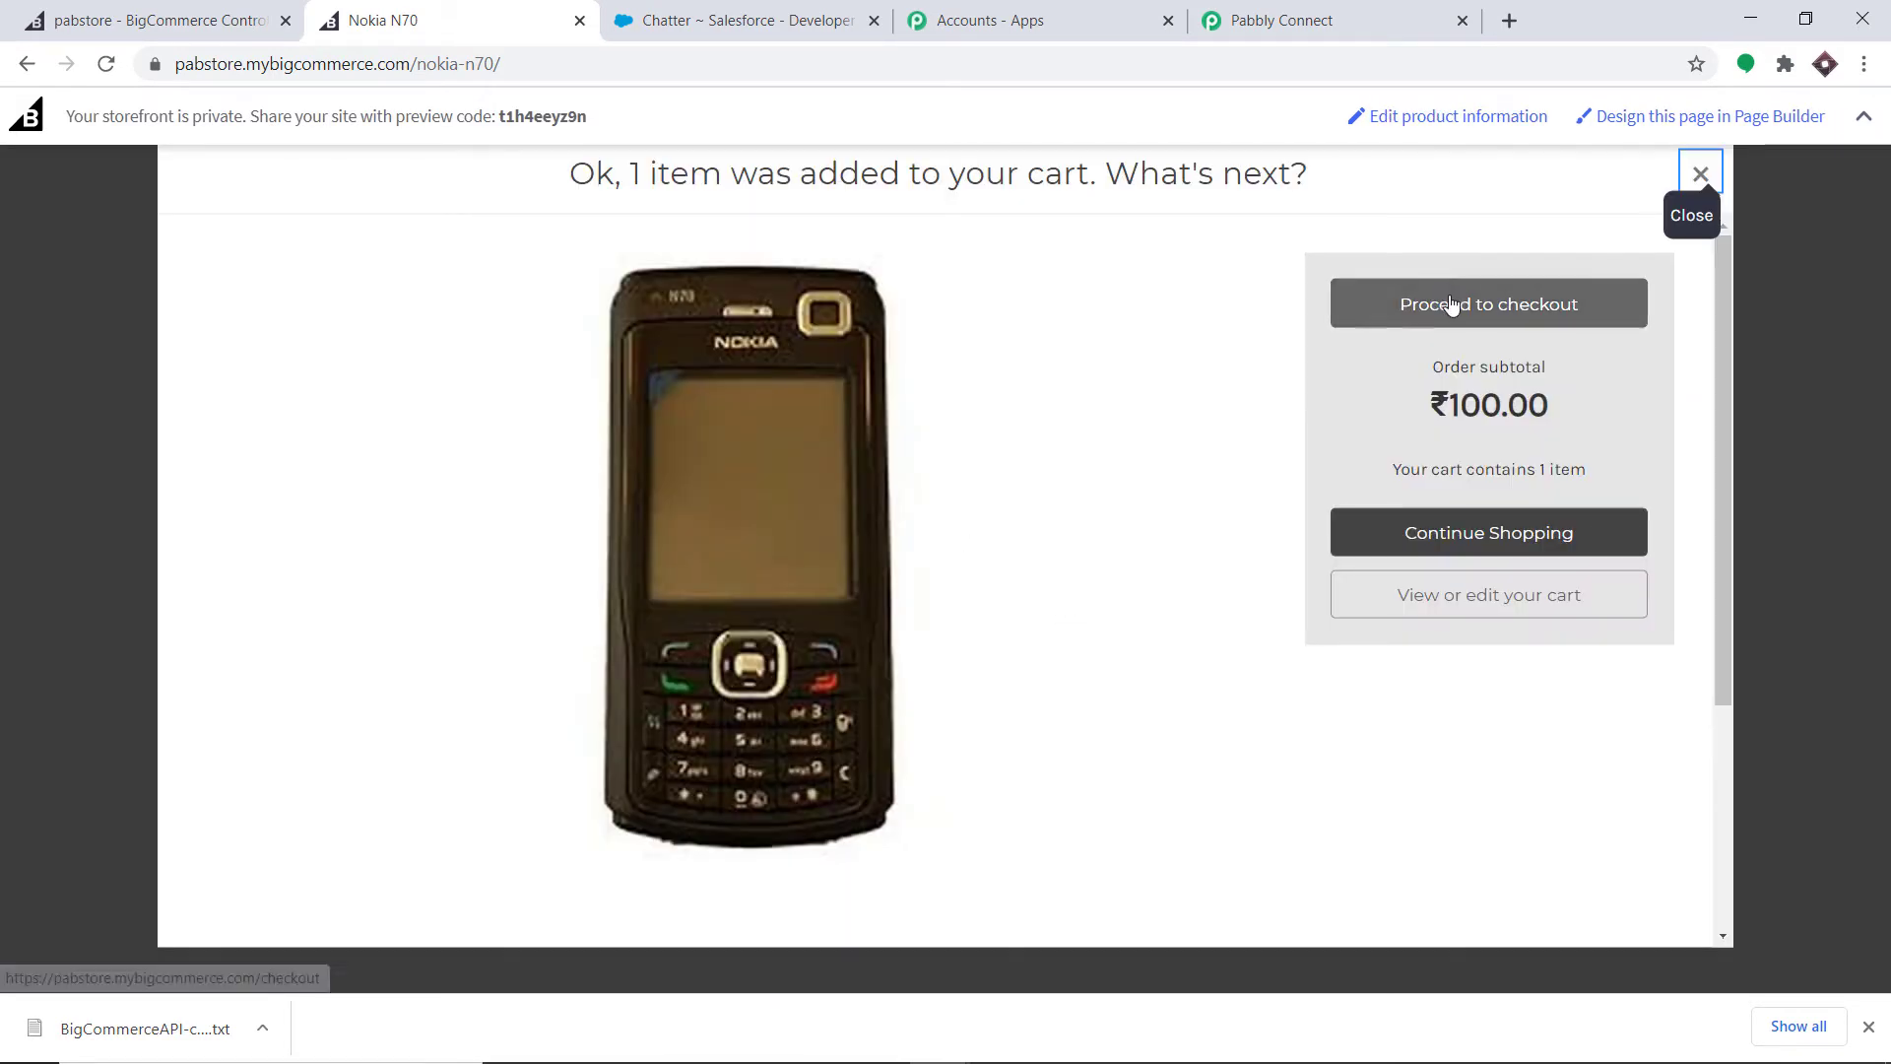
{"action": "left_click", "coordinate": [1451, 304]}
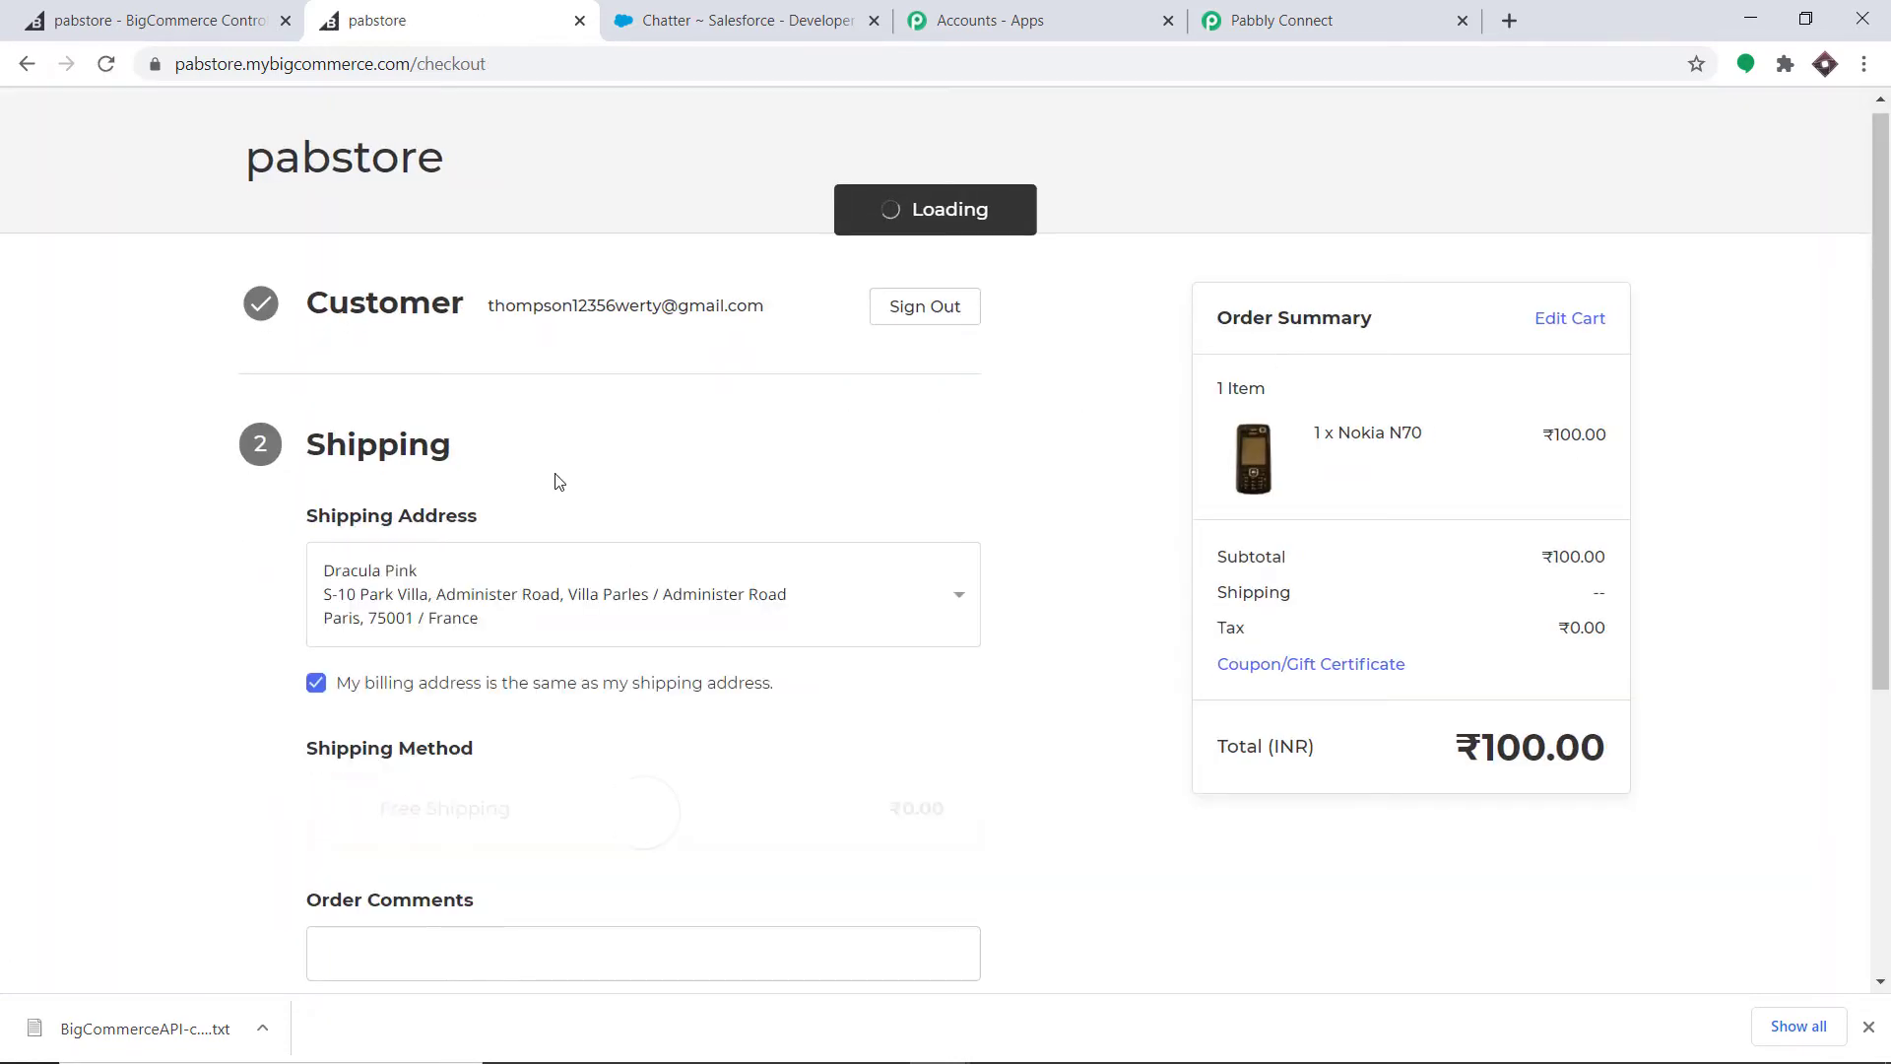
- Check out with free shipping and the saved Visa card plus CVV, placing order 138
{"action": "scroll", "coordinate": [523, 498], "scroll_direction": "down", "scroll_amount": 1}
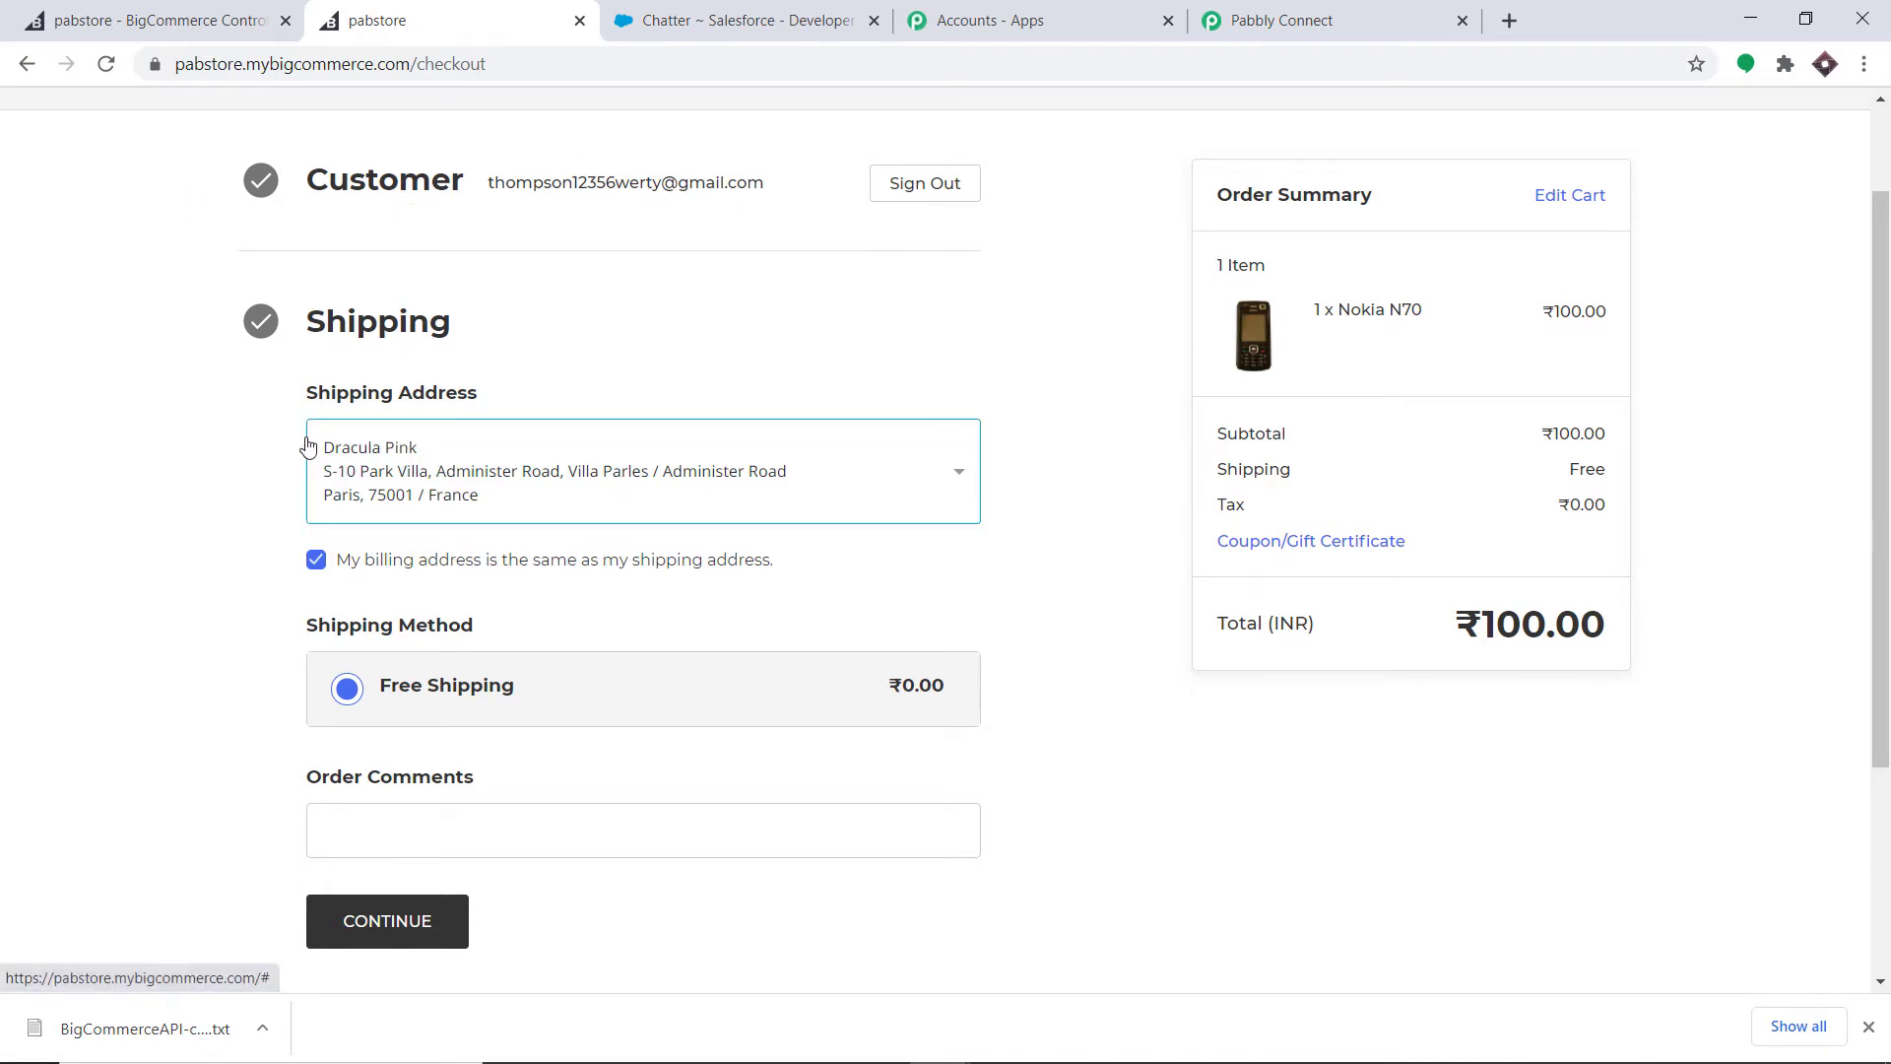
{"action": "scroll", "coordinate": [424, 458], "scroll_direction": "down", "scroll_amount": 1}
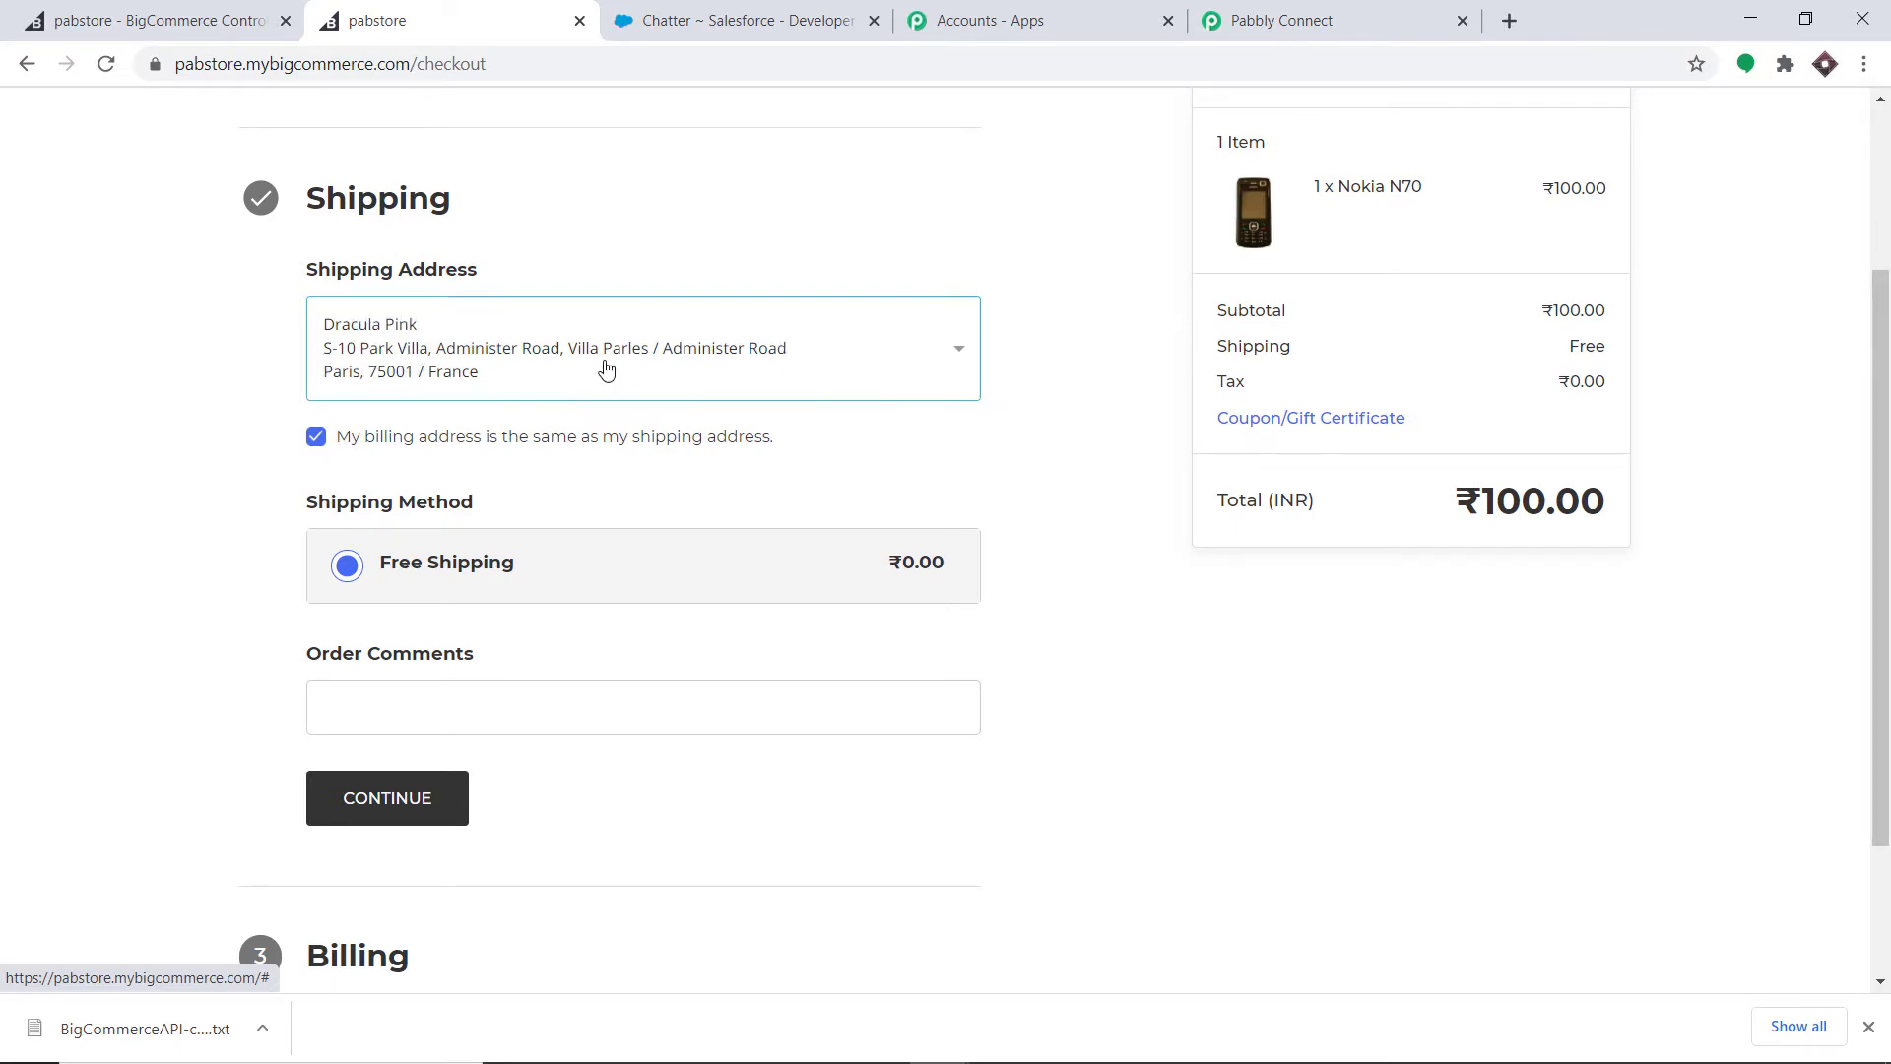
{"action": "scroll", "coordinate": [607, 384], "scroll_direction": "down", "scroll_amount": 1}
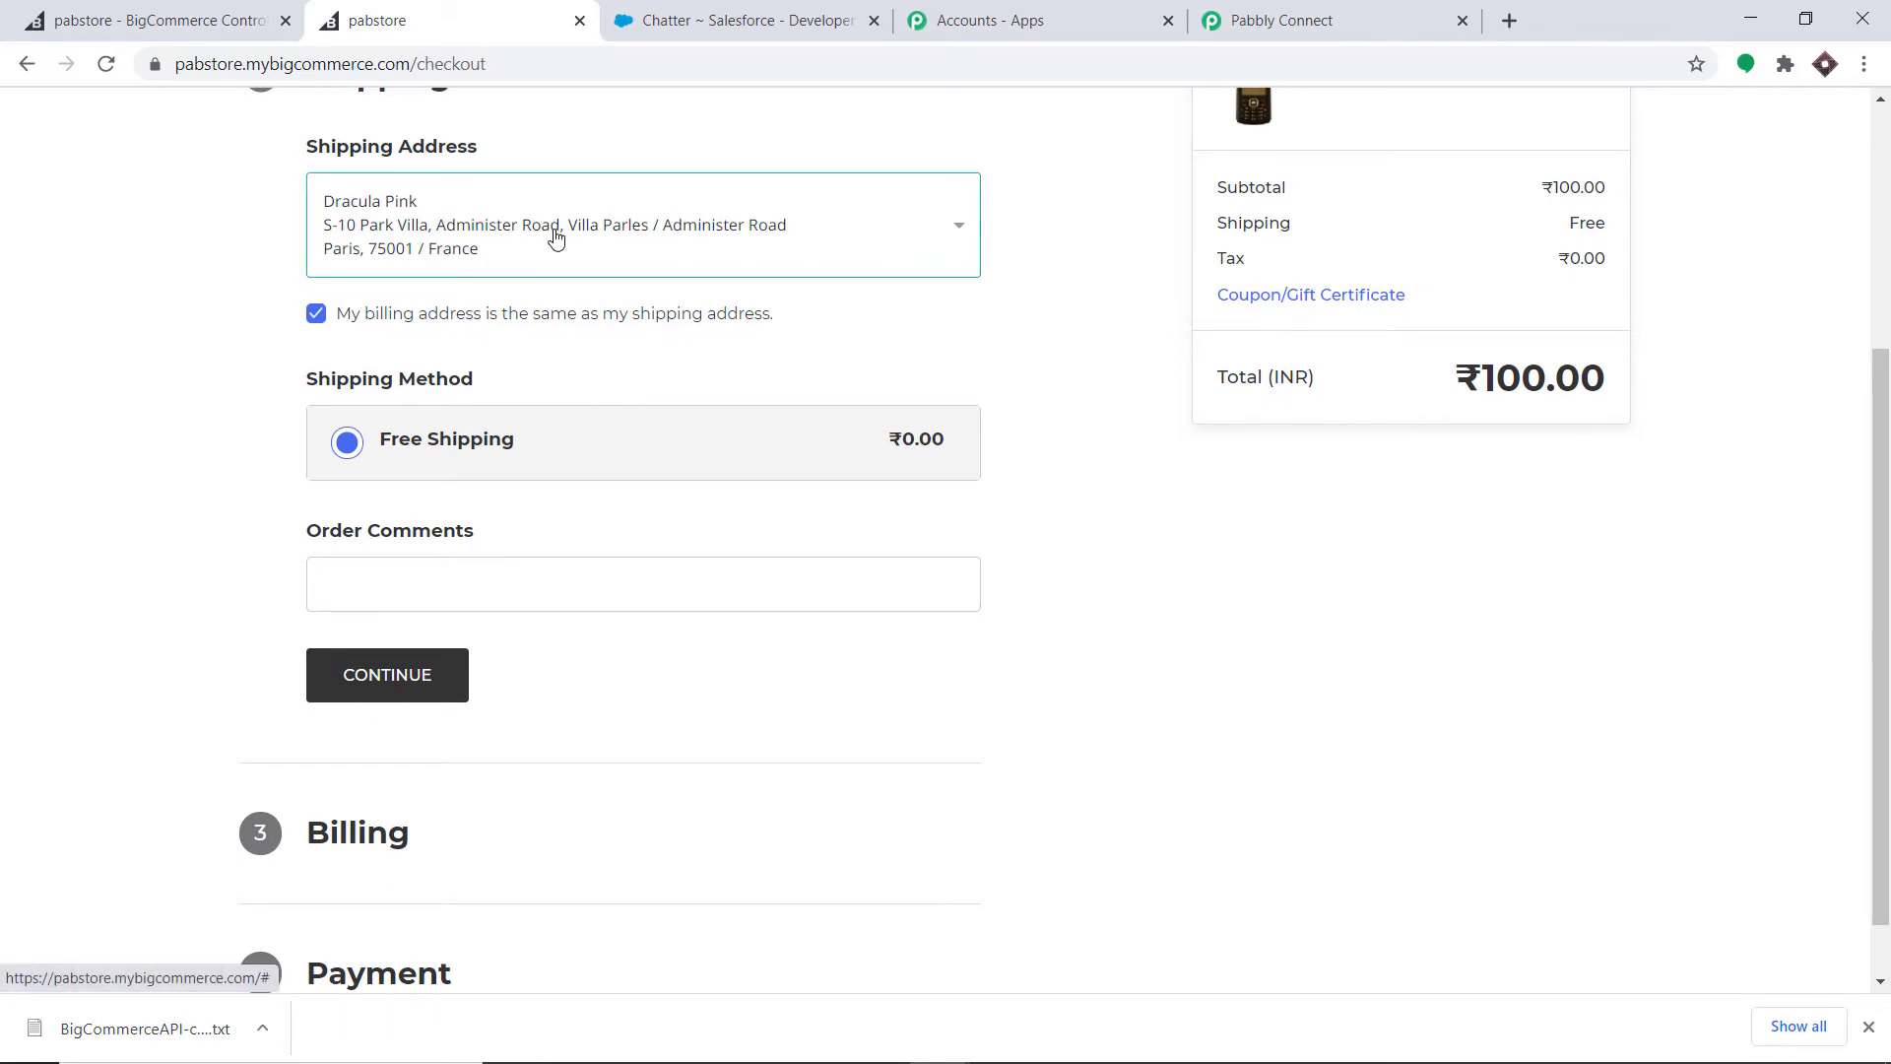
{"action": "left_click", "coordinate": [430, 698]}
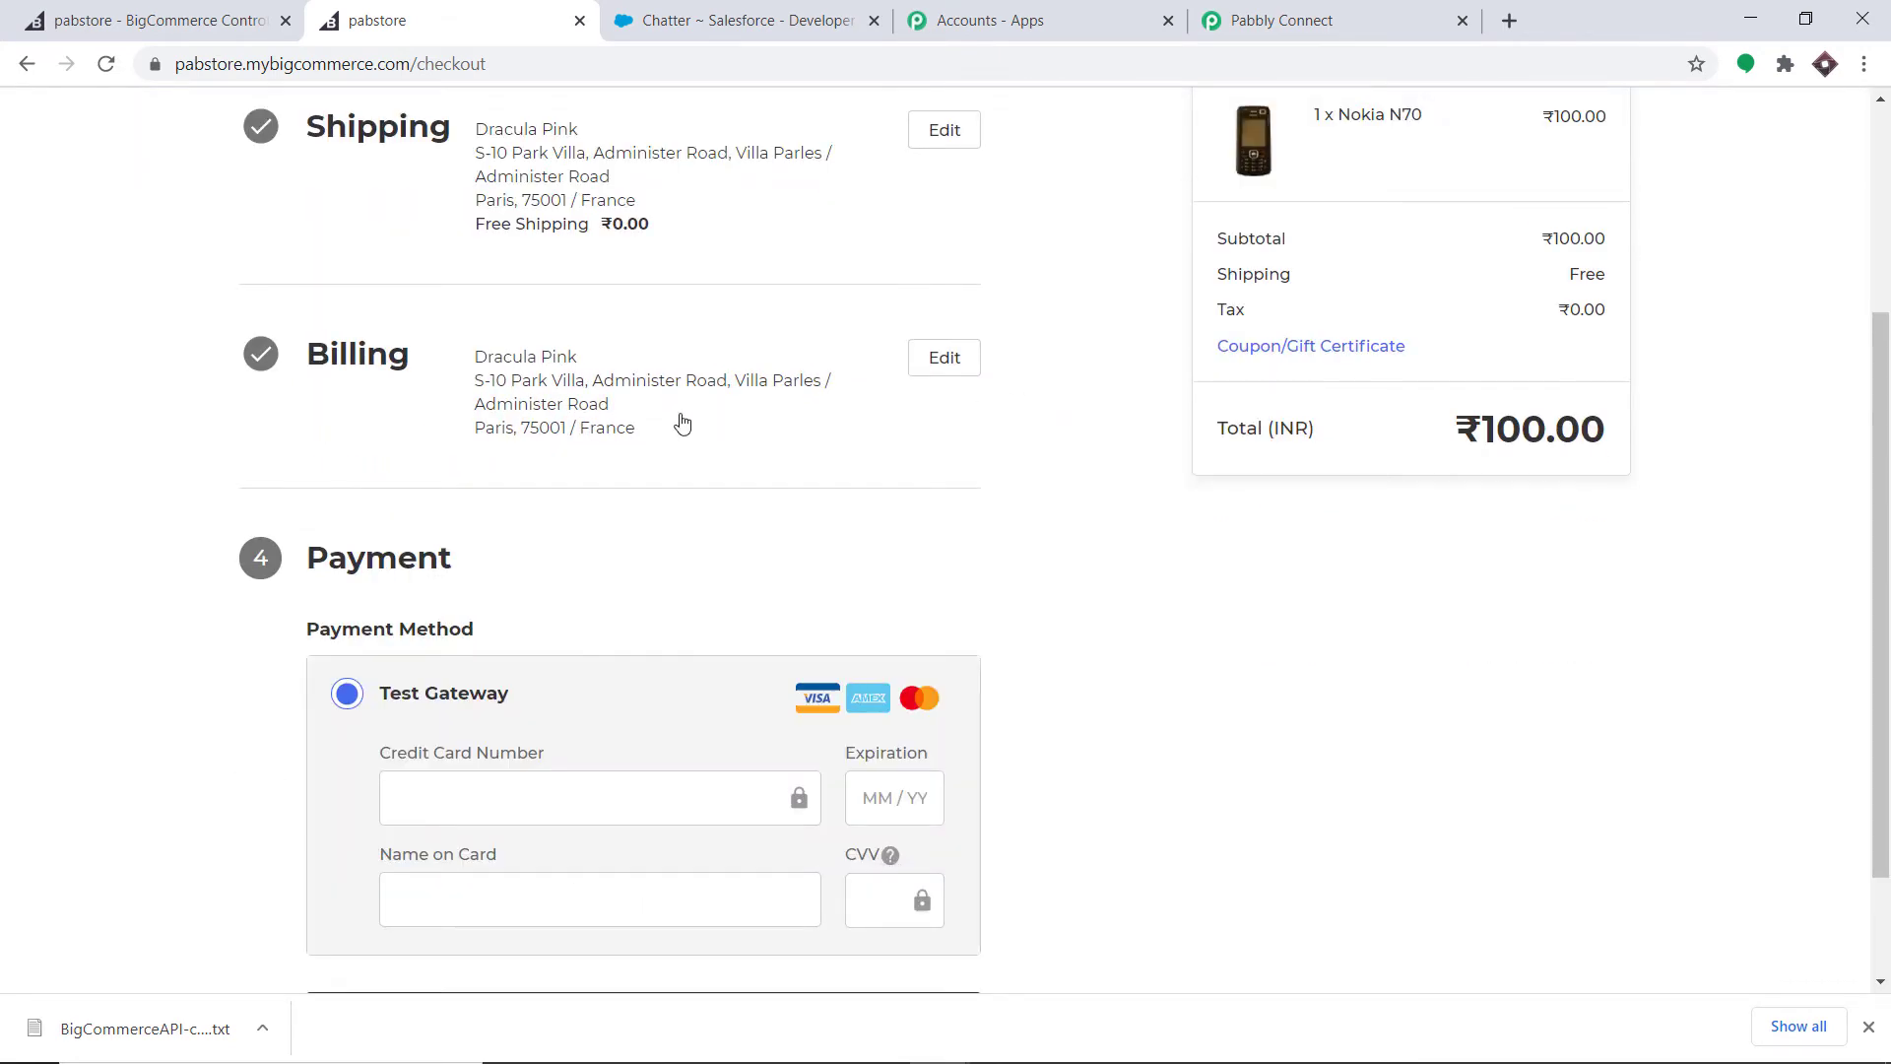
{"action": "scroll", "coordinate": [683, 423], "scroll_direction": "down", "scroll_amount": 2}
{"action": "left_click", "coordinate": [433, 645]}
{"action": "left_click", "coordinate": [469, 726]}
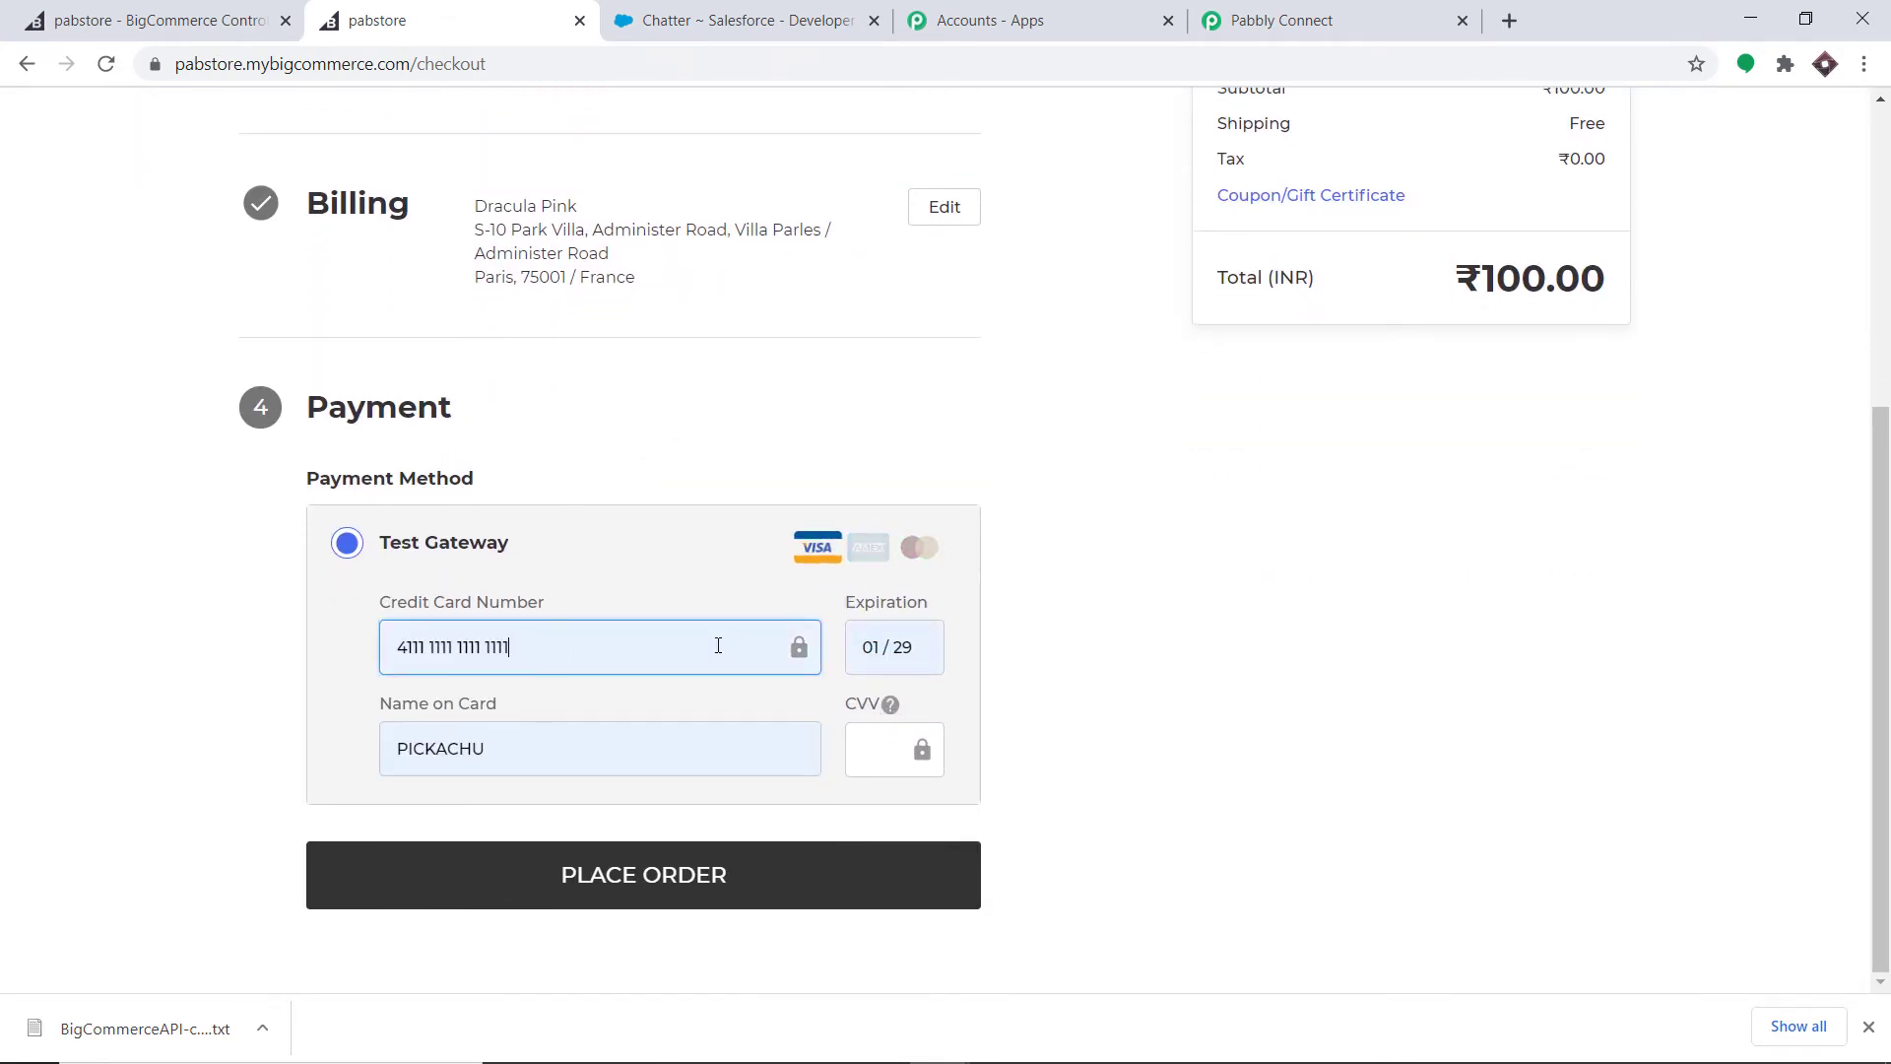
{"action": "left_click", "coordinate": [891, 730]}
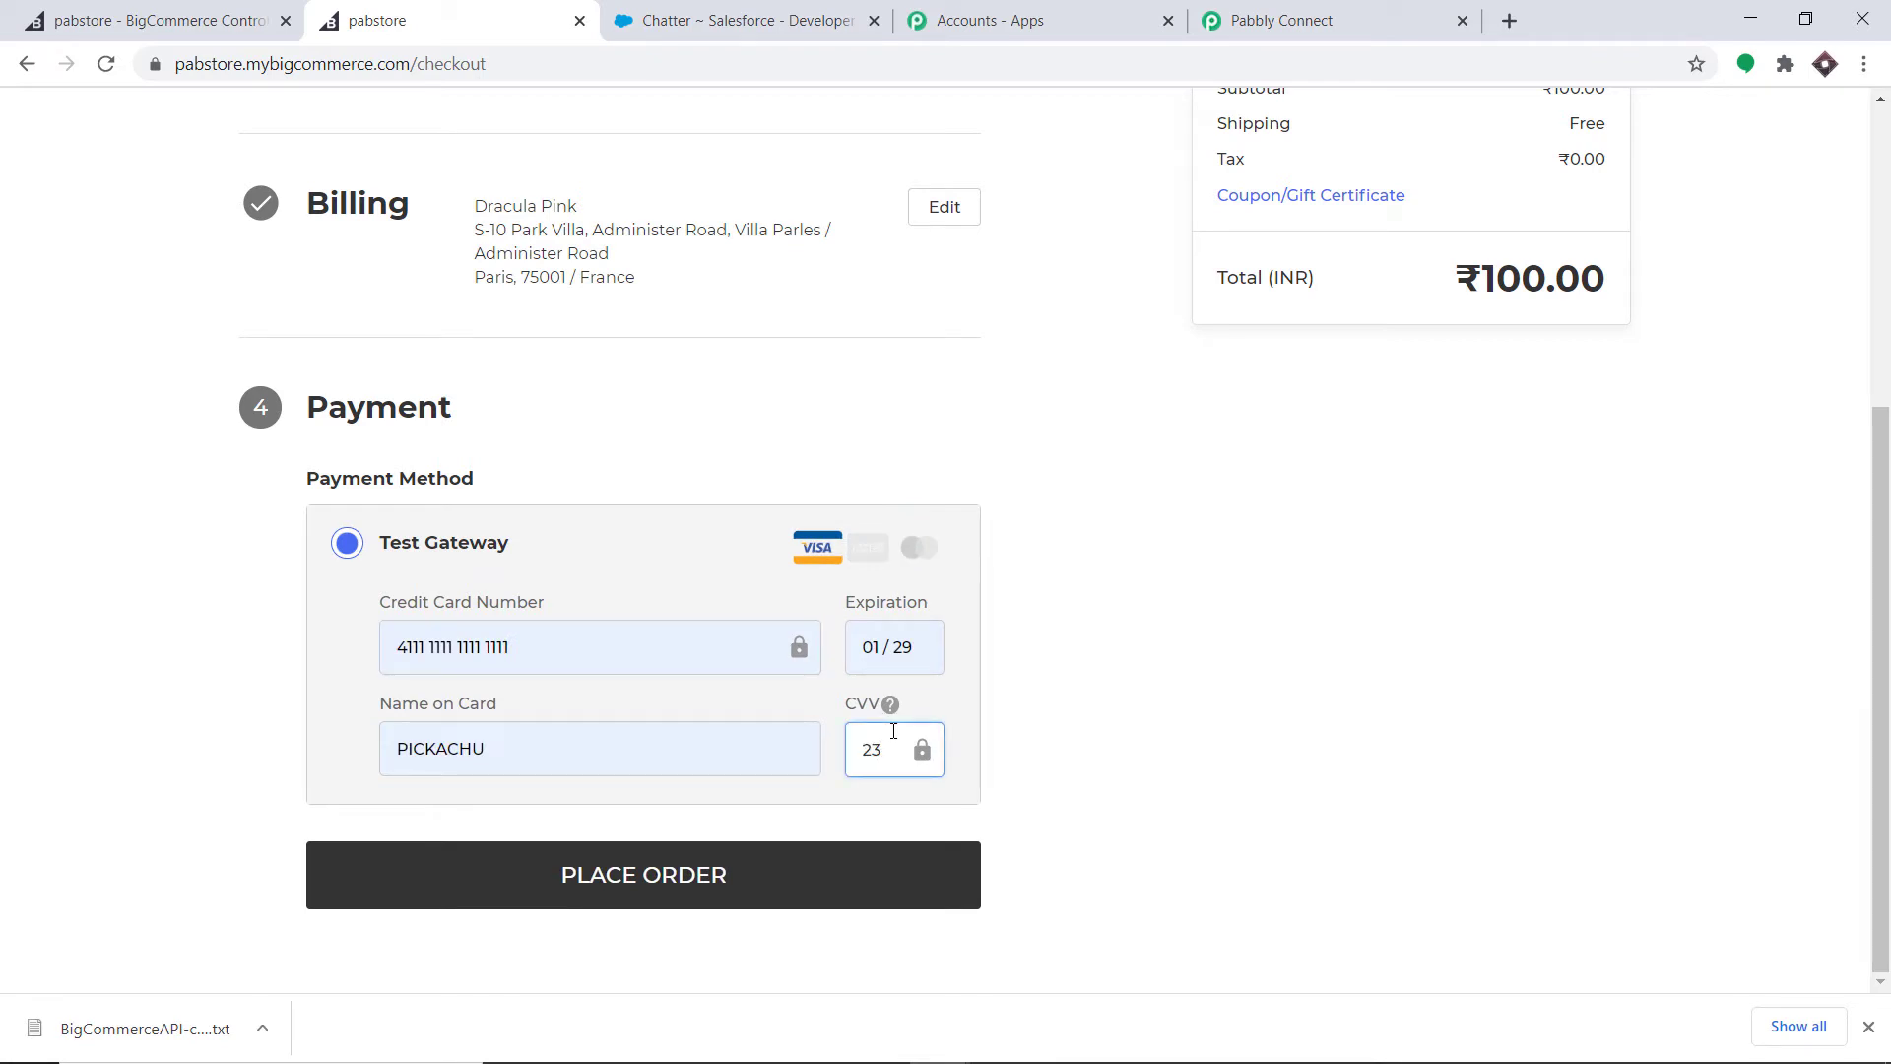
{"action": "left_click", "coordinate": [614, 877]}
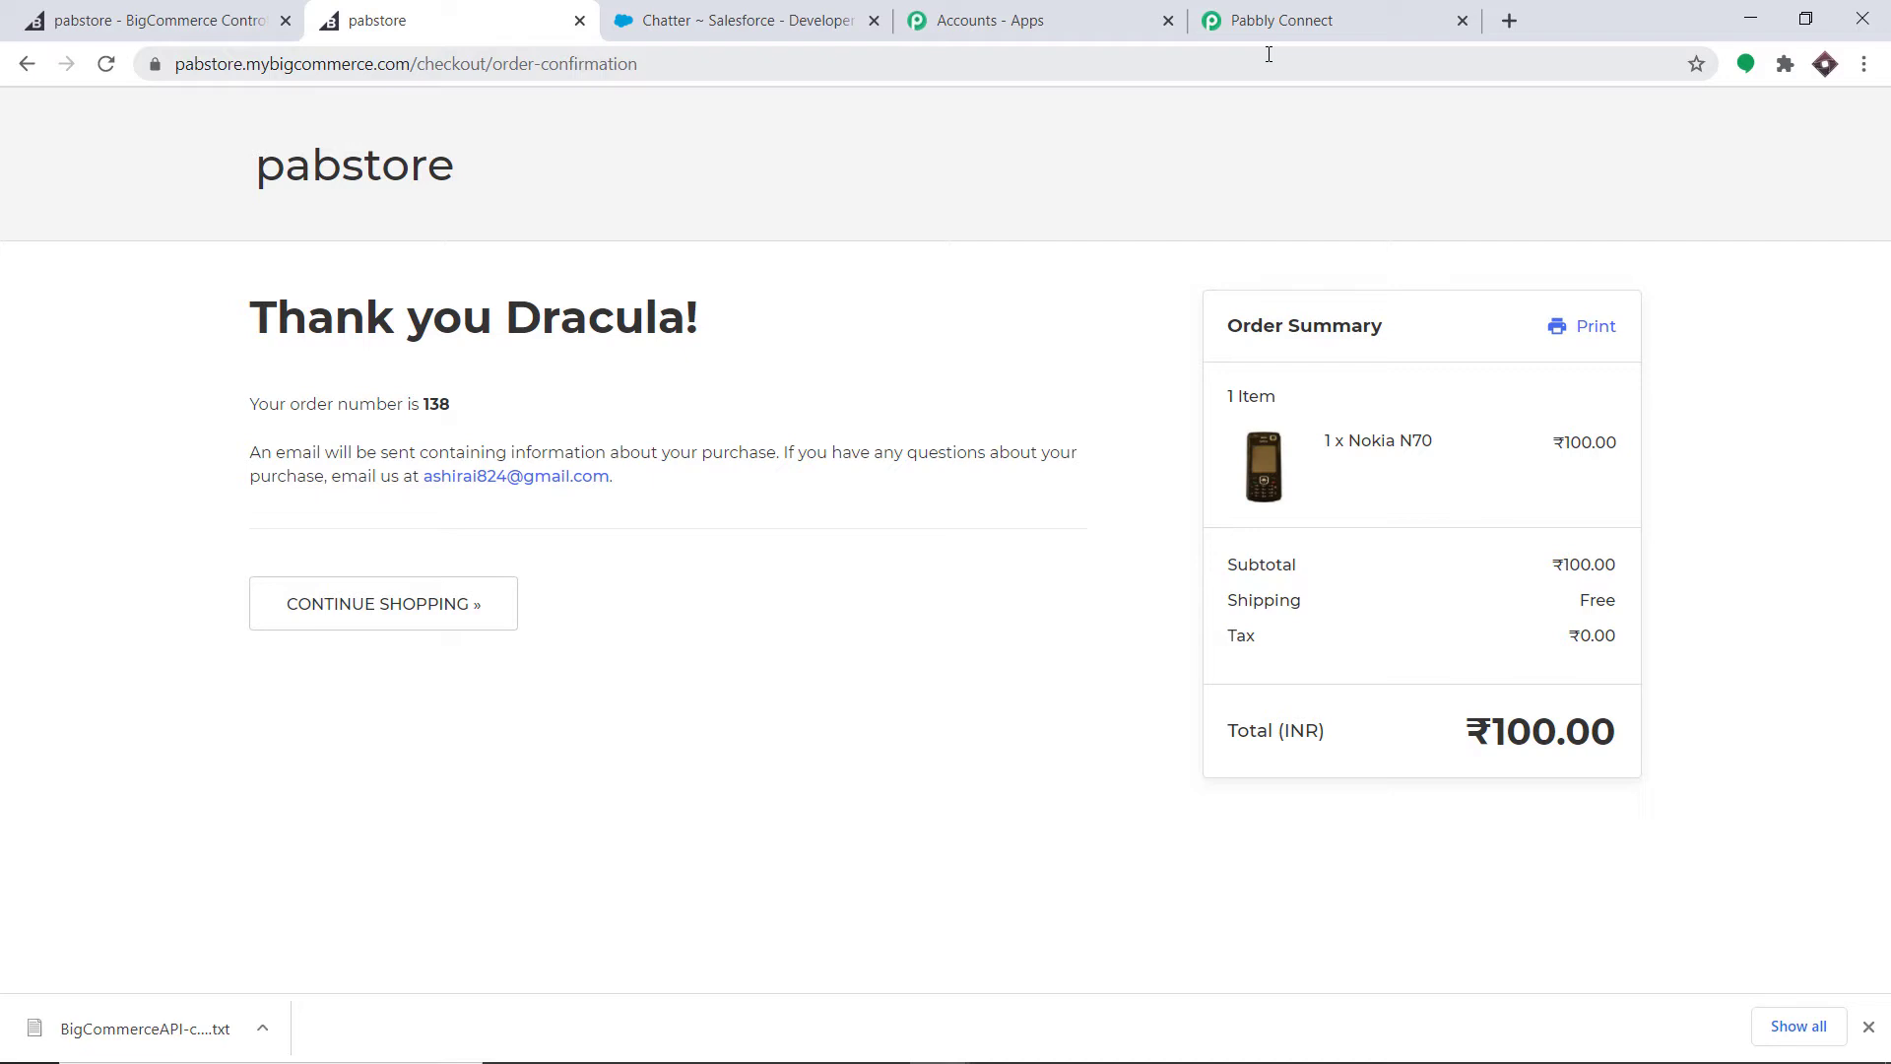
- Review the captured order 138 webhook data and add an action step below the trigger
{"action": "left_click", "coordinate": [1270, 16]}
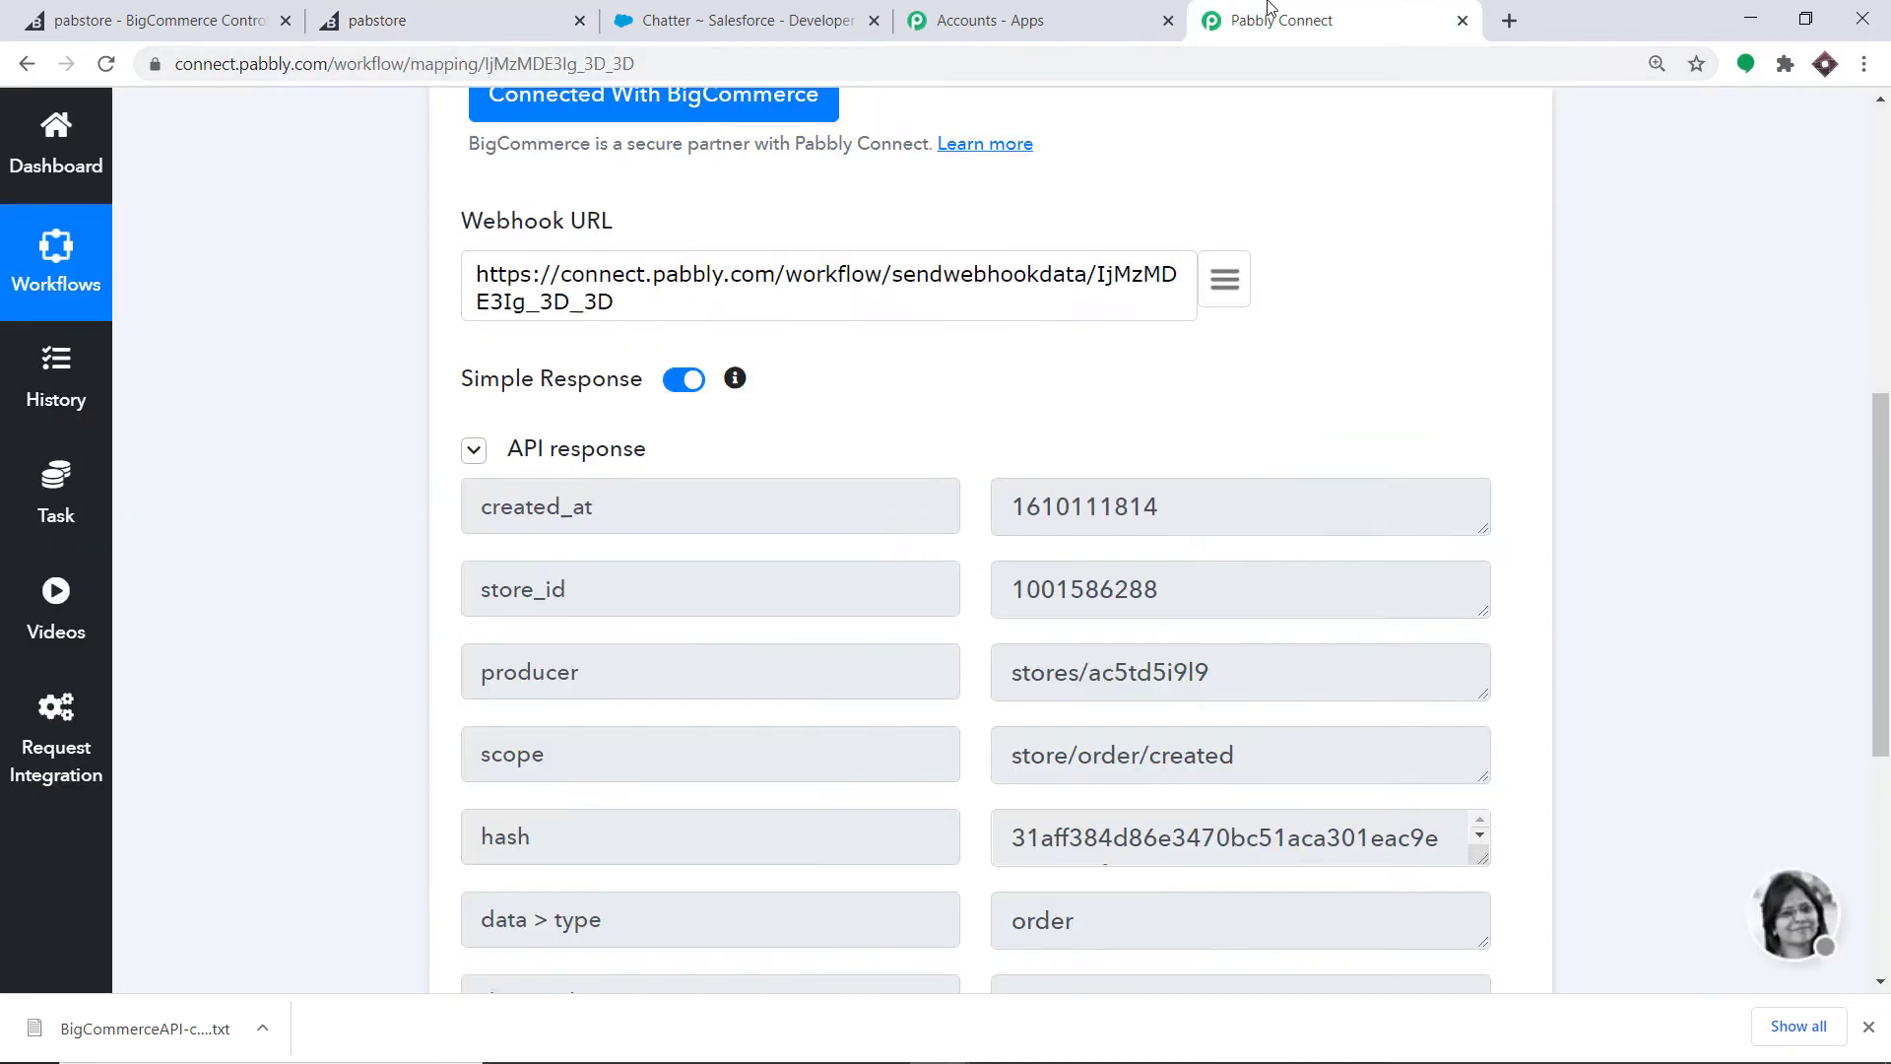
{"action": "scroll", "coordinate": [1194, 304], "scroll_direction": "down", "scroll_amount": 3}
{"action": "scroll", "coordinate": [1184, 297], "scroll_direction": "up", "scroll_amount": 1}
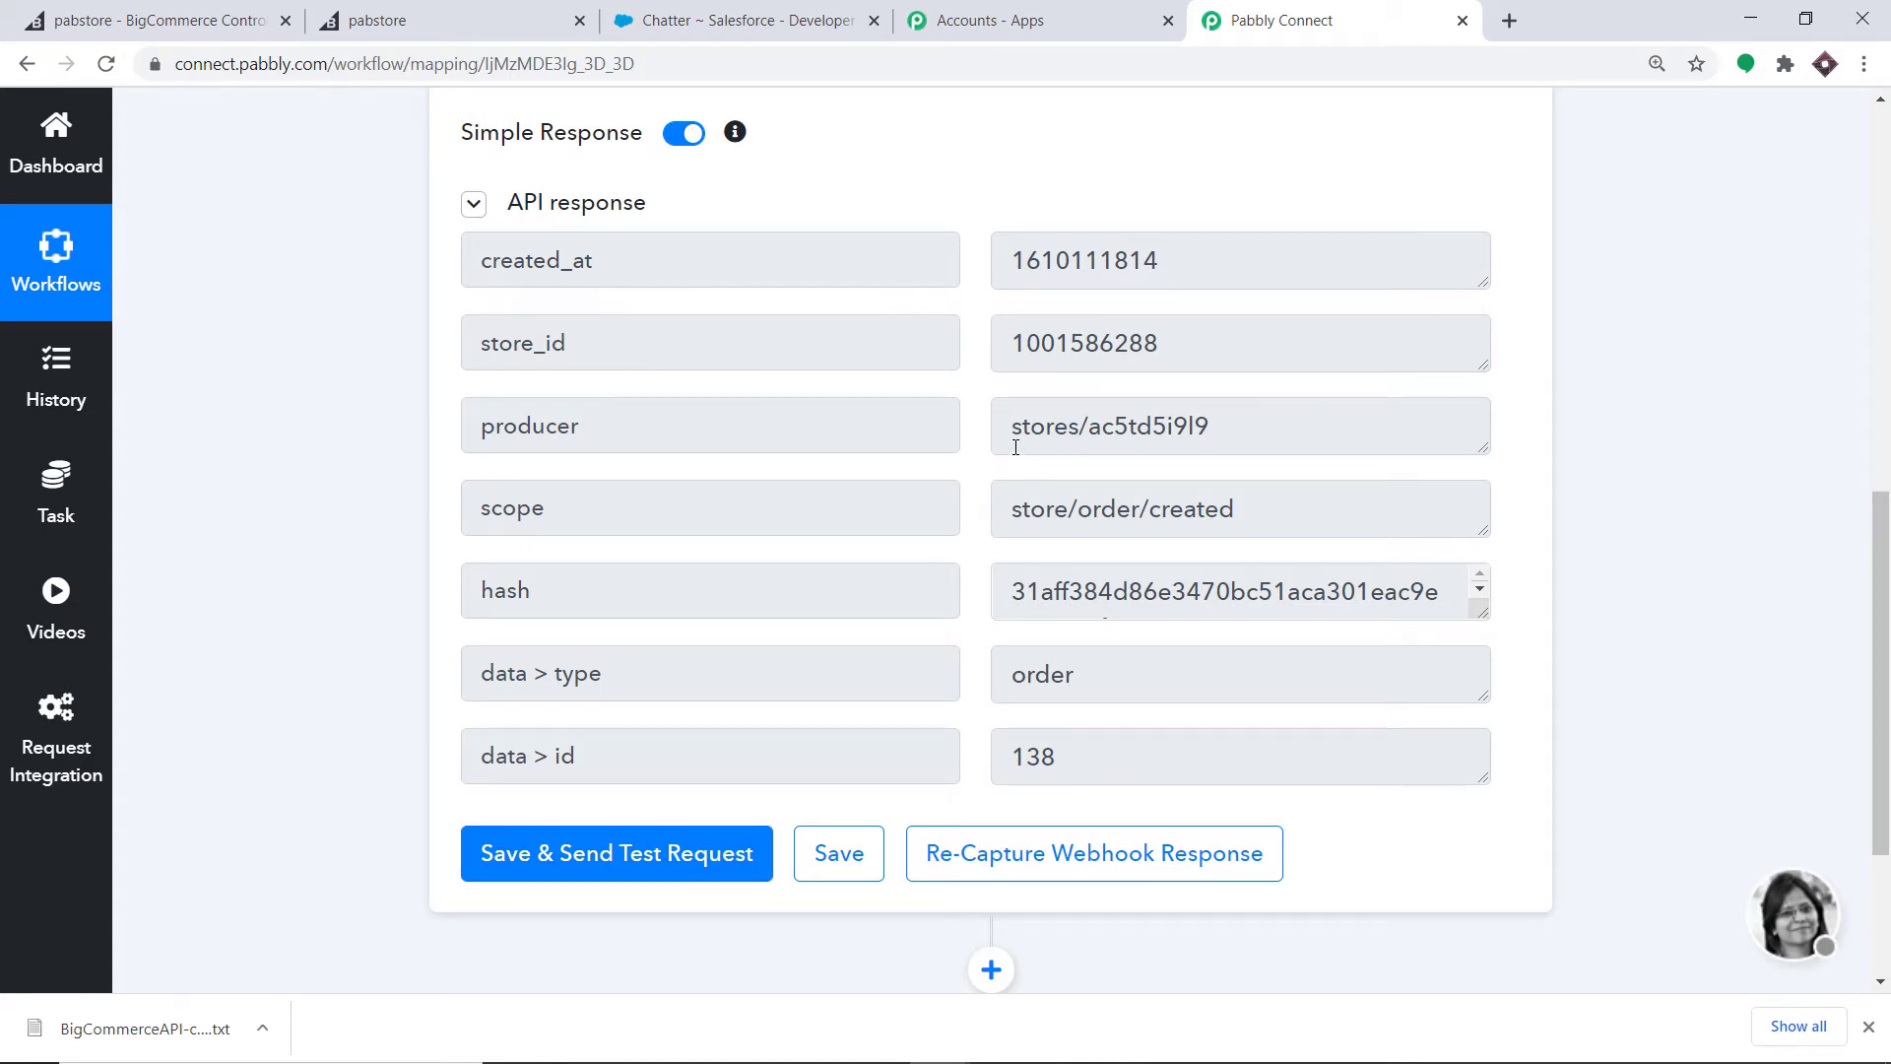
{"action": "scroll", "coordinate": [1016, 447], "scroll_direction": "down", "scroll_amount": 1}
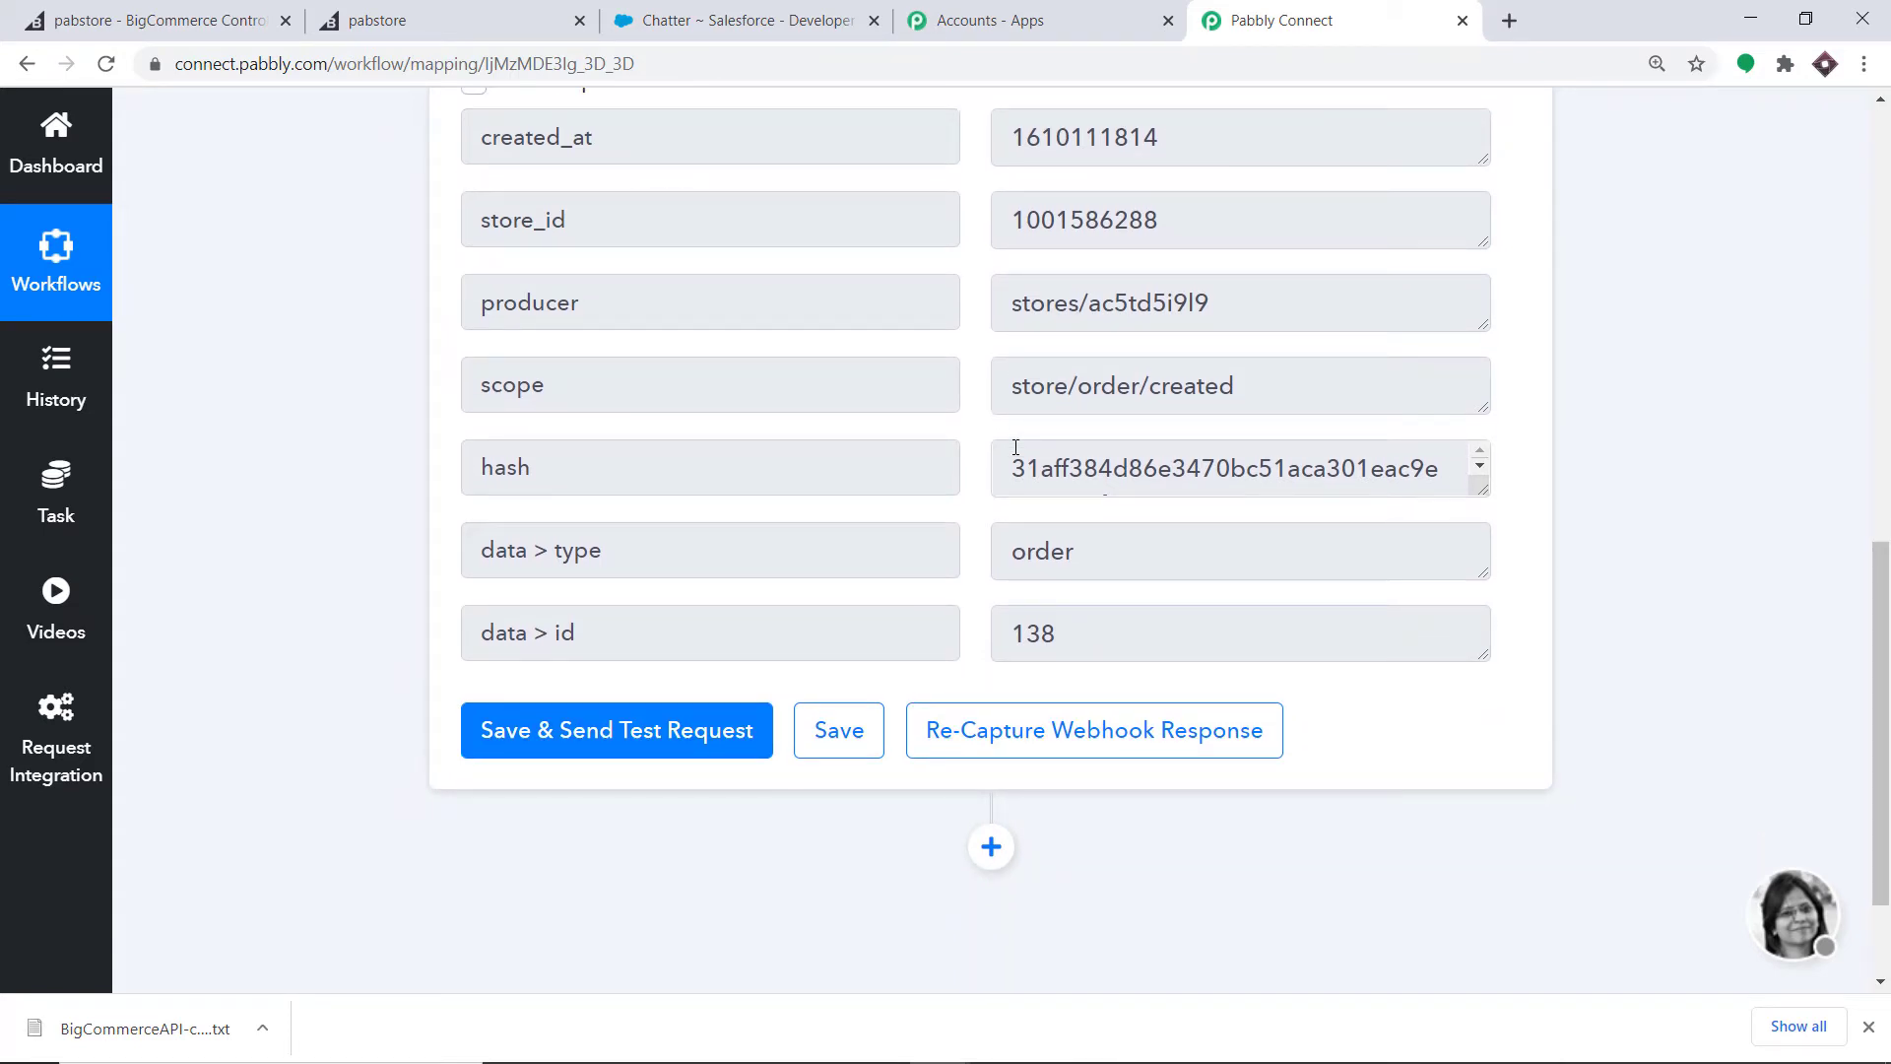
{"action": "scroll", "coordinate": [442, 568], "scroll_direction": "down", "scroll_amount": 1}
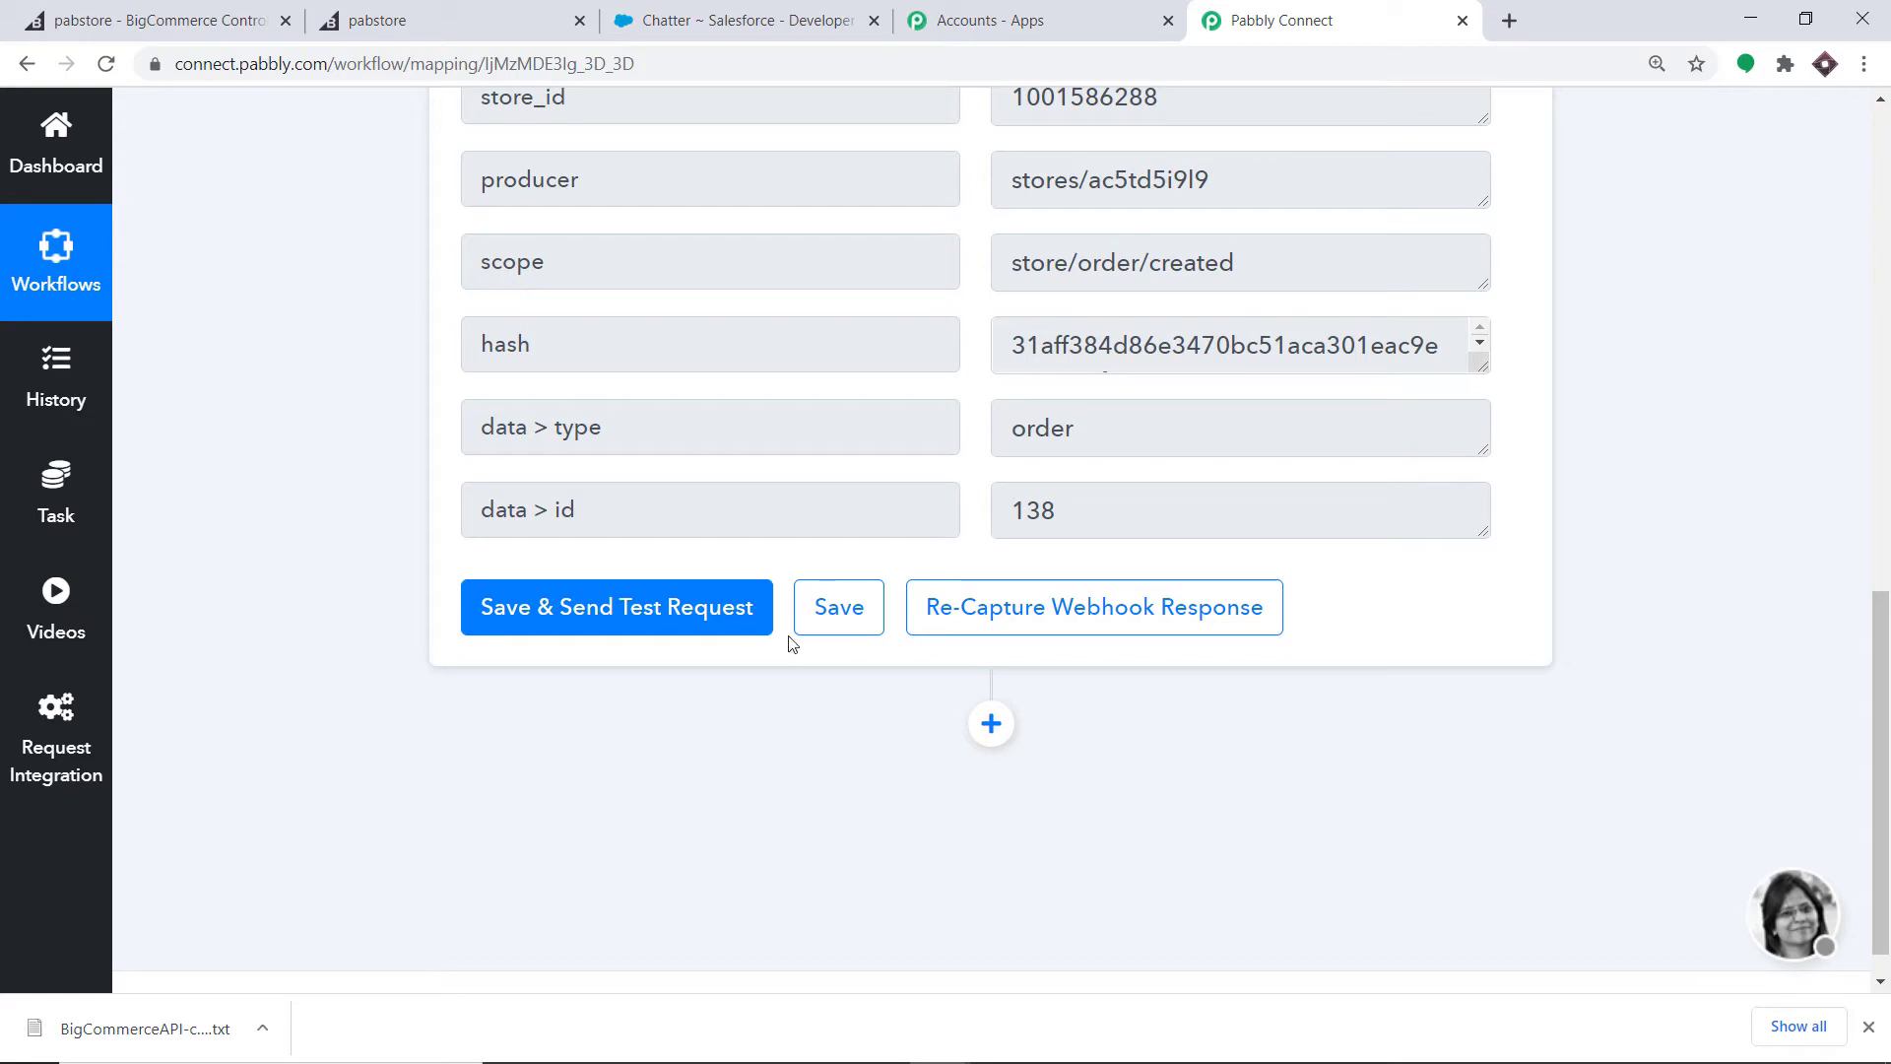
{"action": "left_click", "coordinate": [991, 724]}
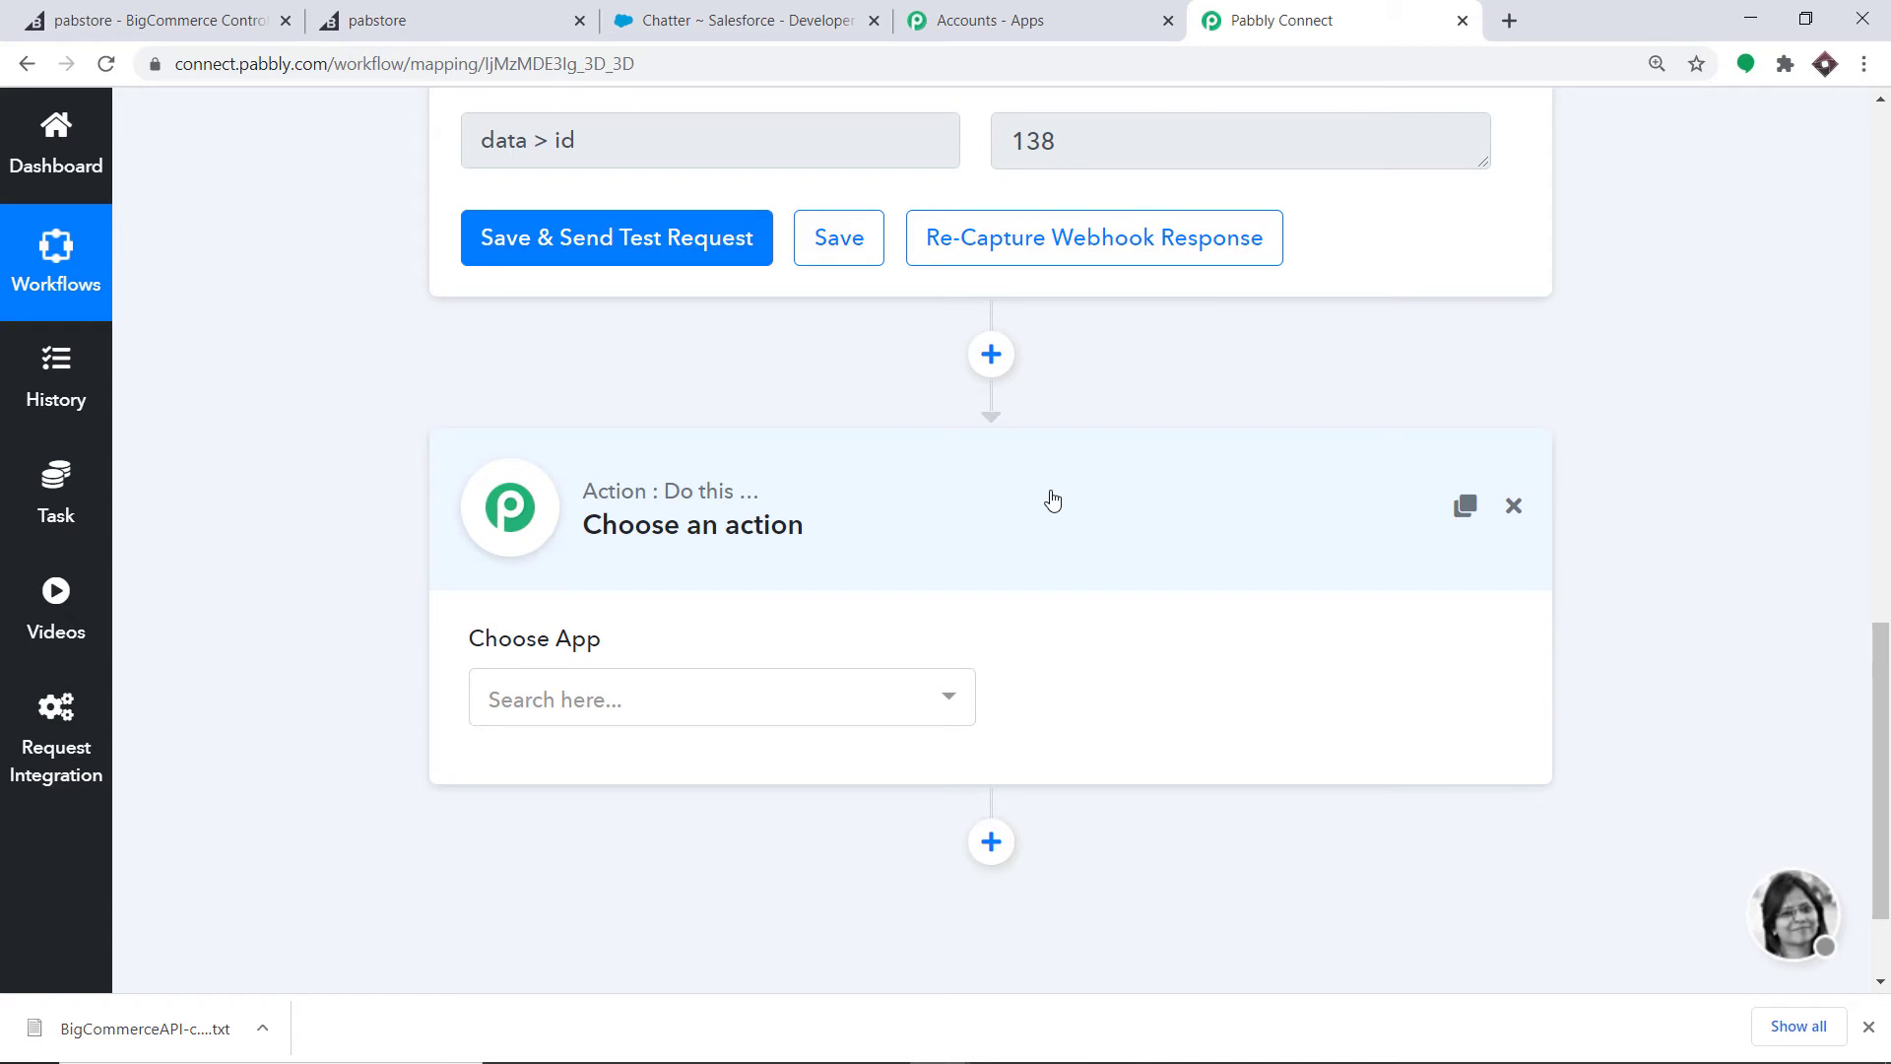
- Set the action app to BigCommerce with the Get Order By Id event and start its connection
{"action": "left_click", "coordinate": [589, 693]}
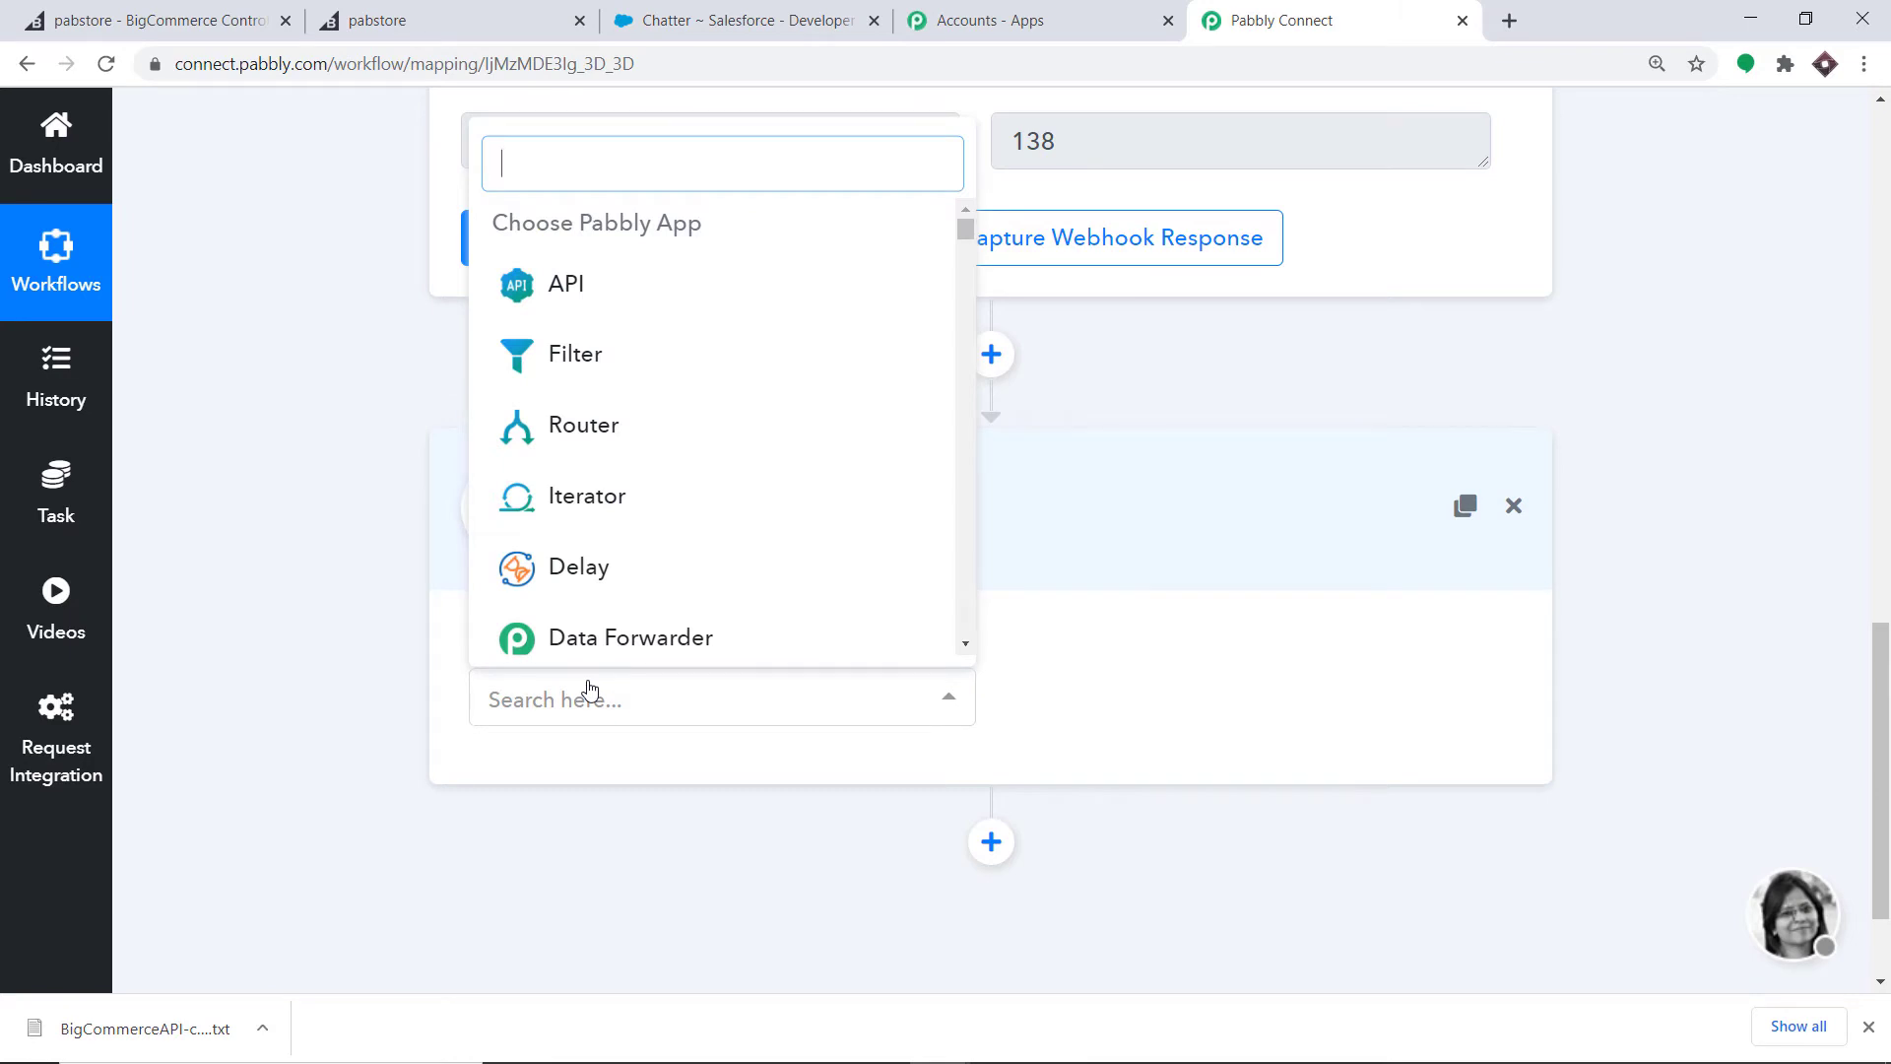
{"action": "type", "text": "bigcom"}
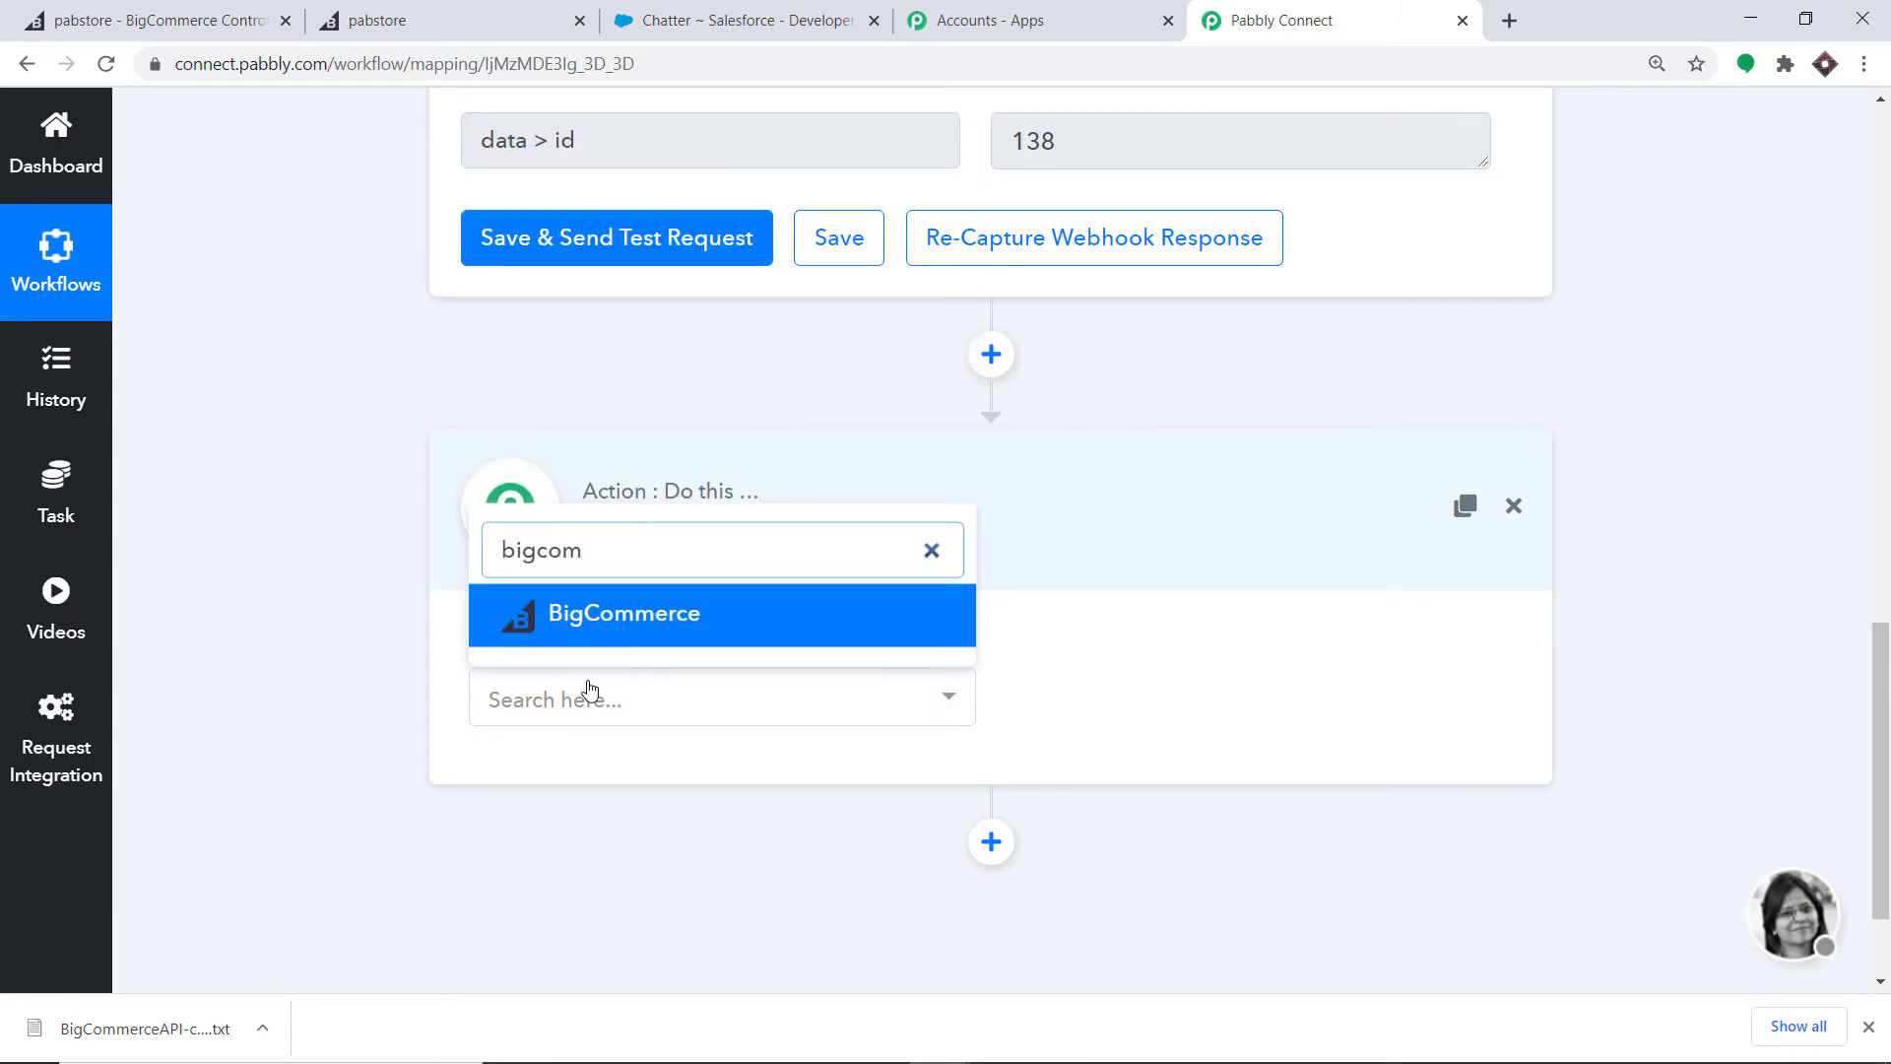
{"action": "left_click", "coordinate": [598, 622]}
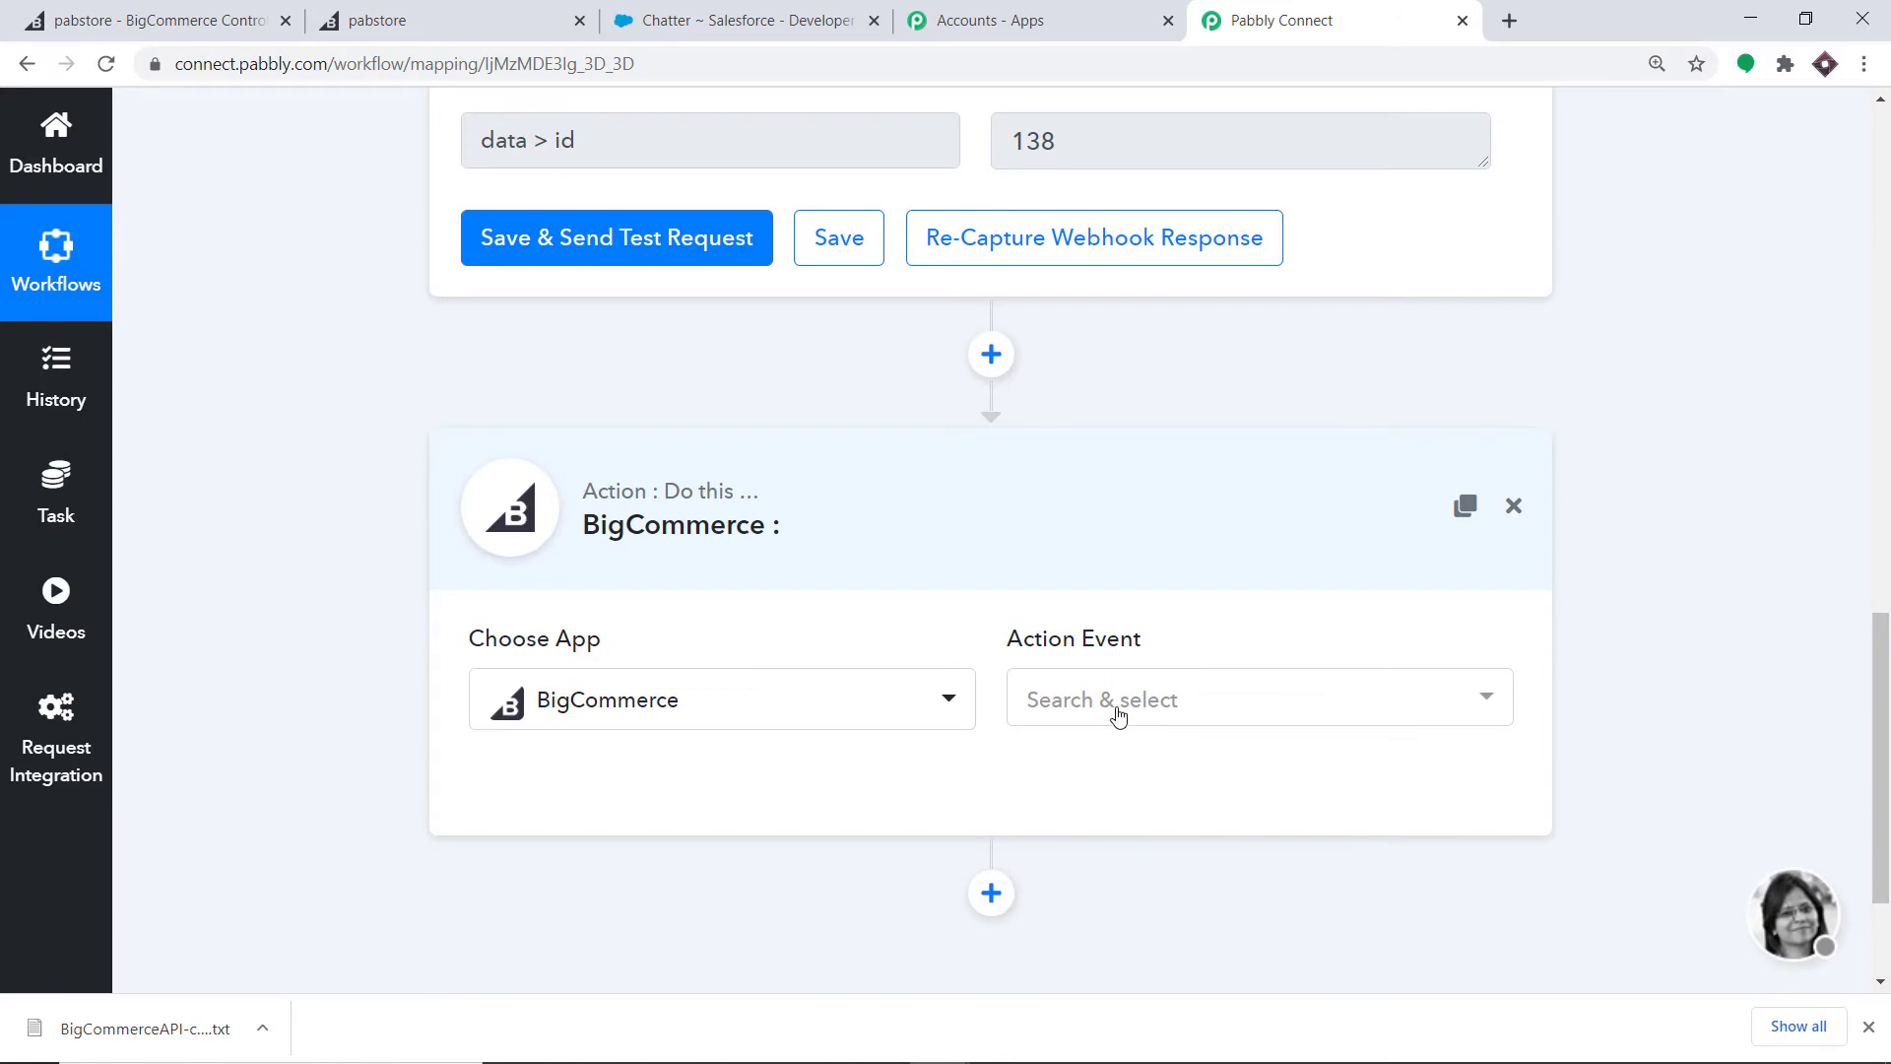
{"action": "left_click", "coordinate": [1118, 716]}
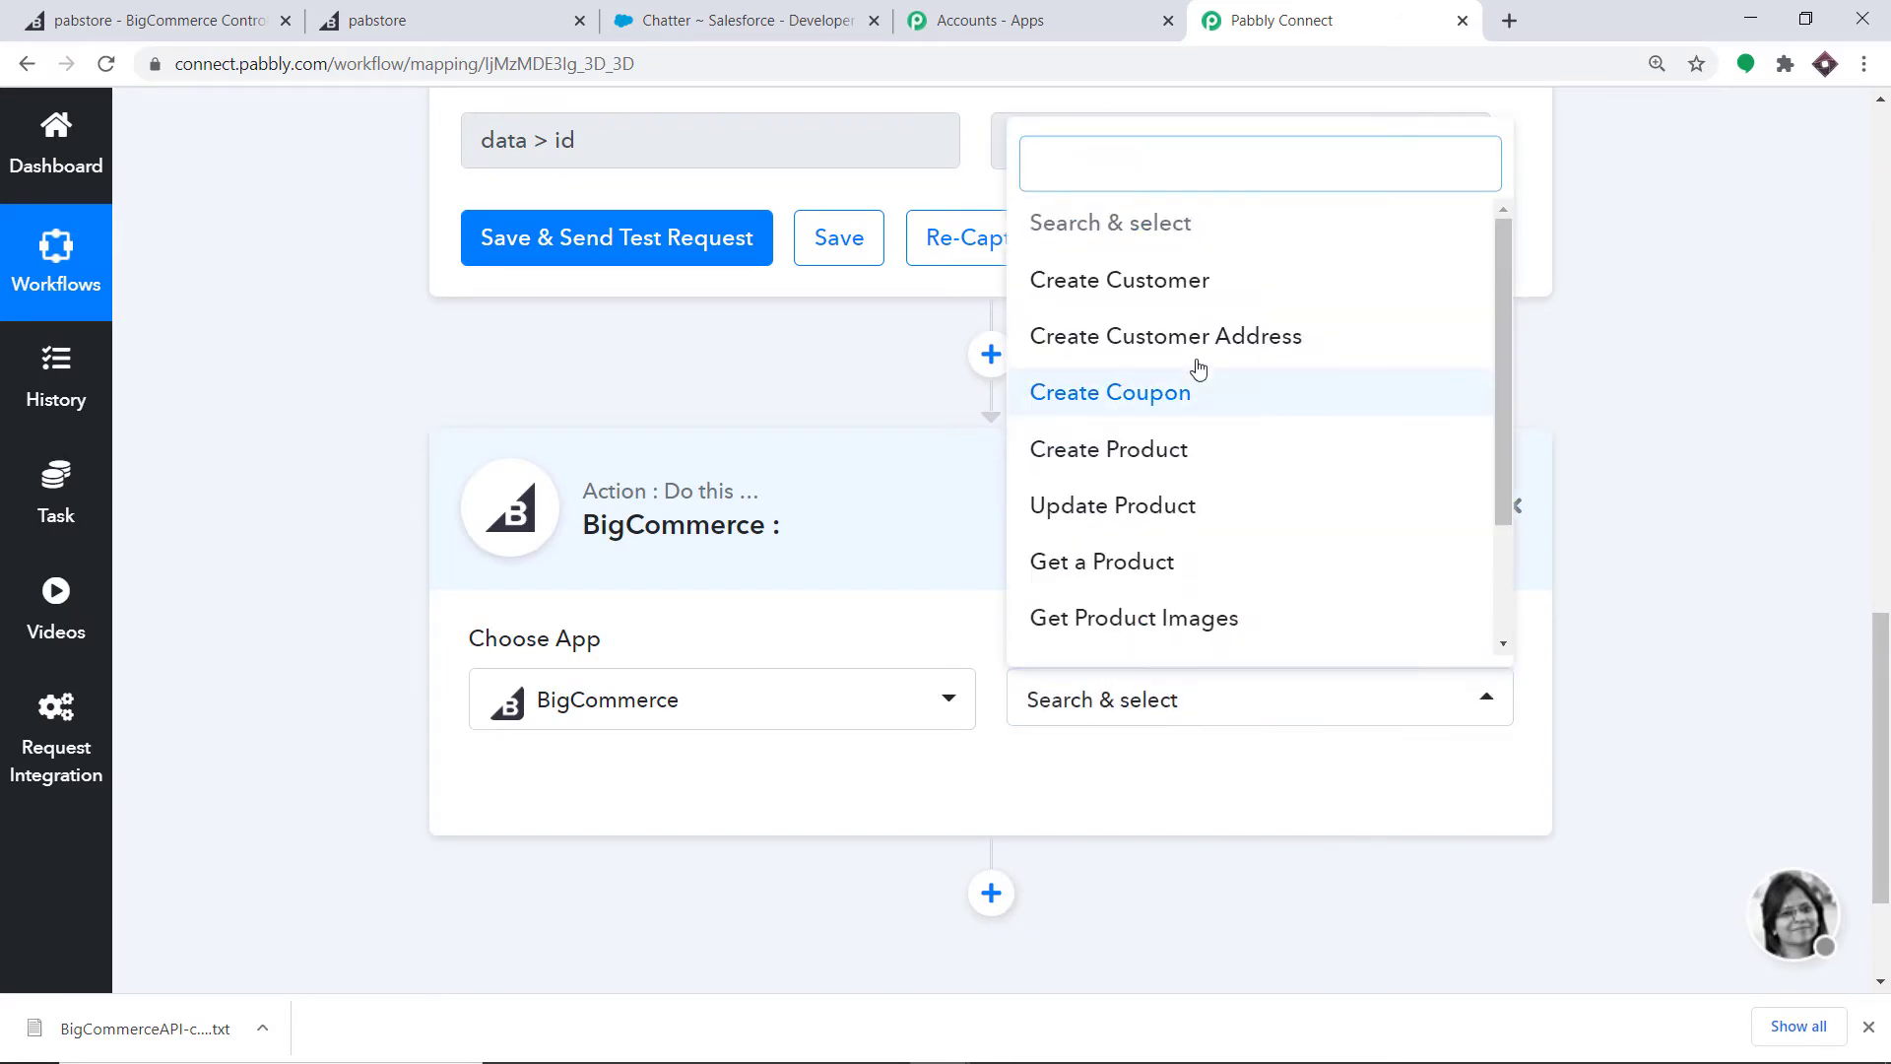
{"action": "scroll", "coordinate": [1197, 380], "scroll_direction": "down", "scroll_amount": 2}
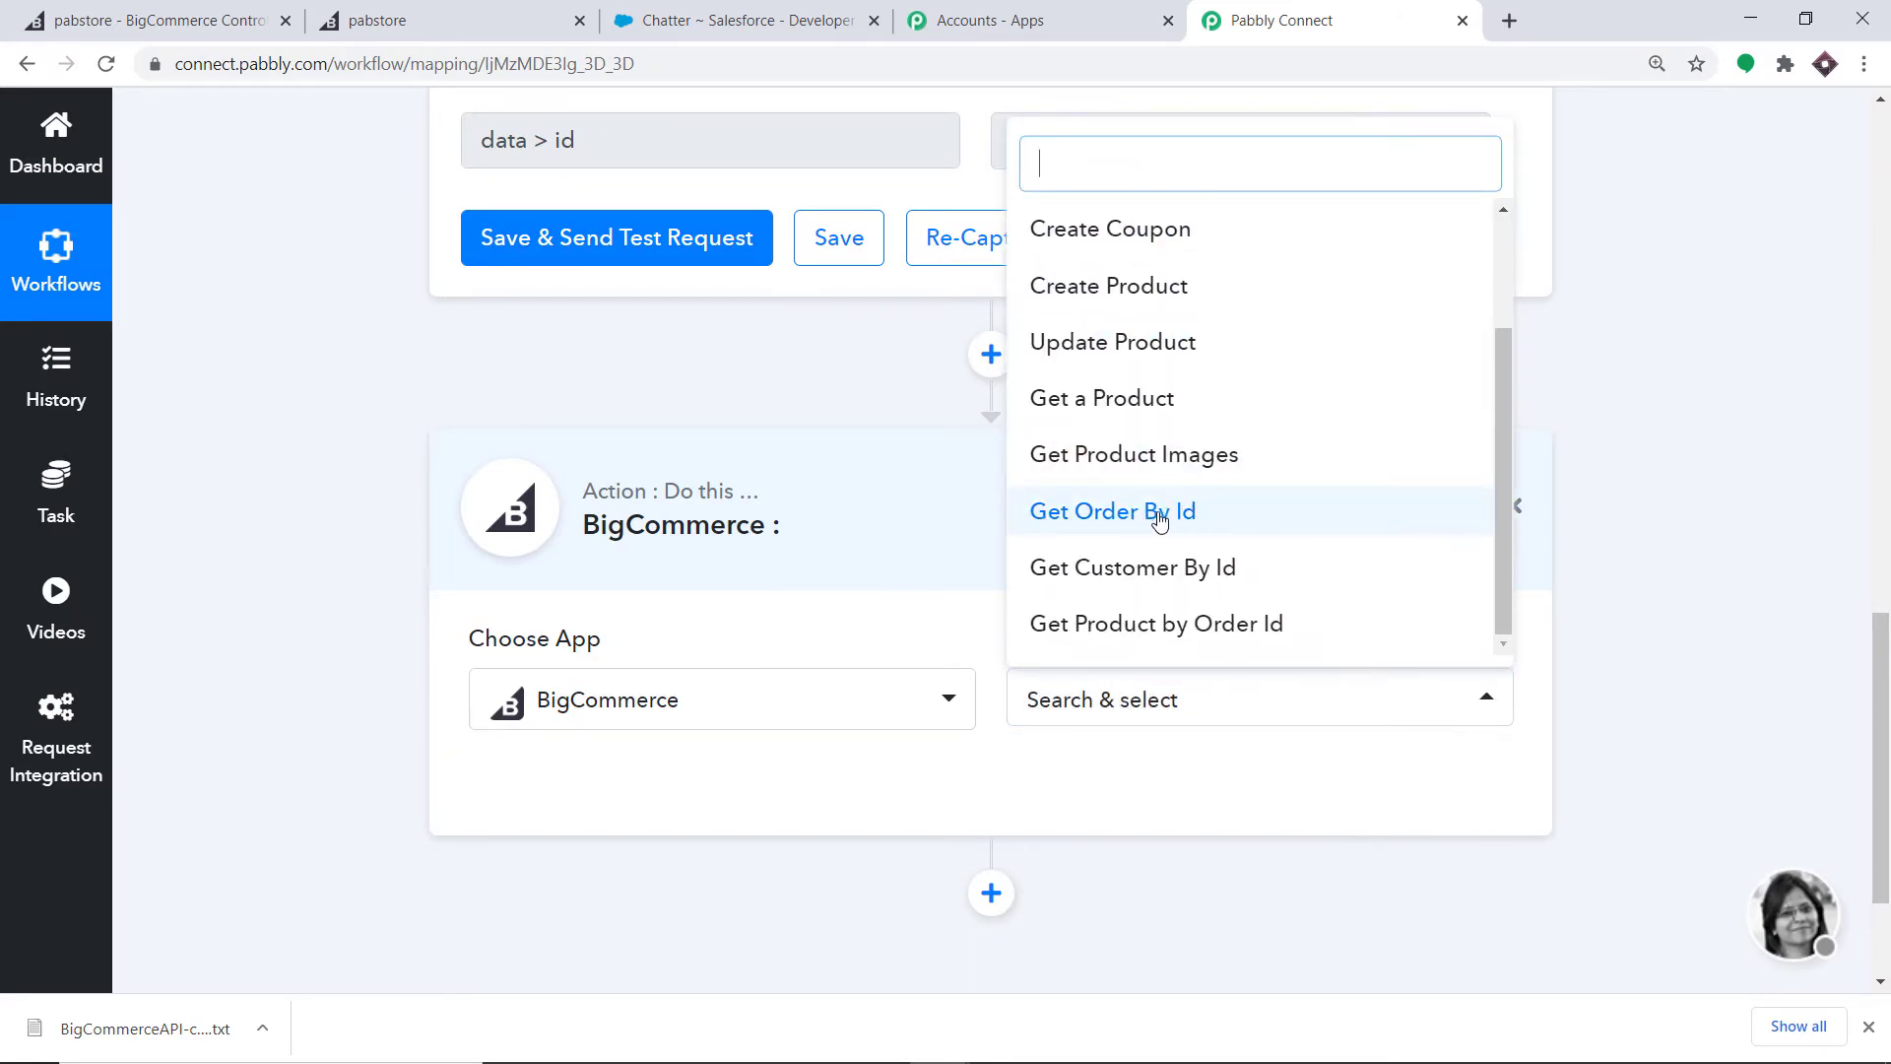
{"action": "left_click", "coordinate": [1159, 521]}
{"action": "left_click", "coordinate": [553, 789]}
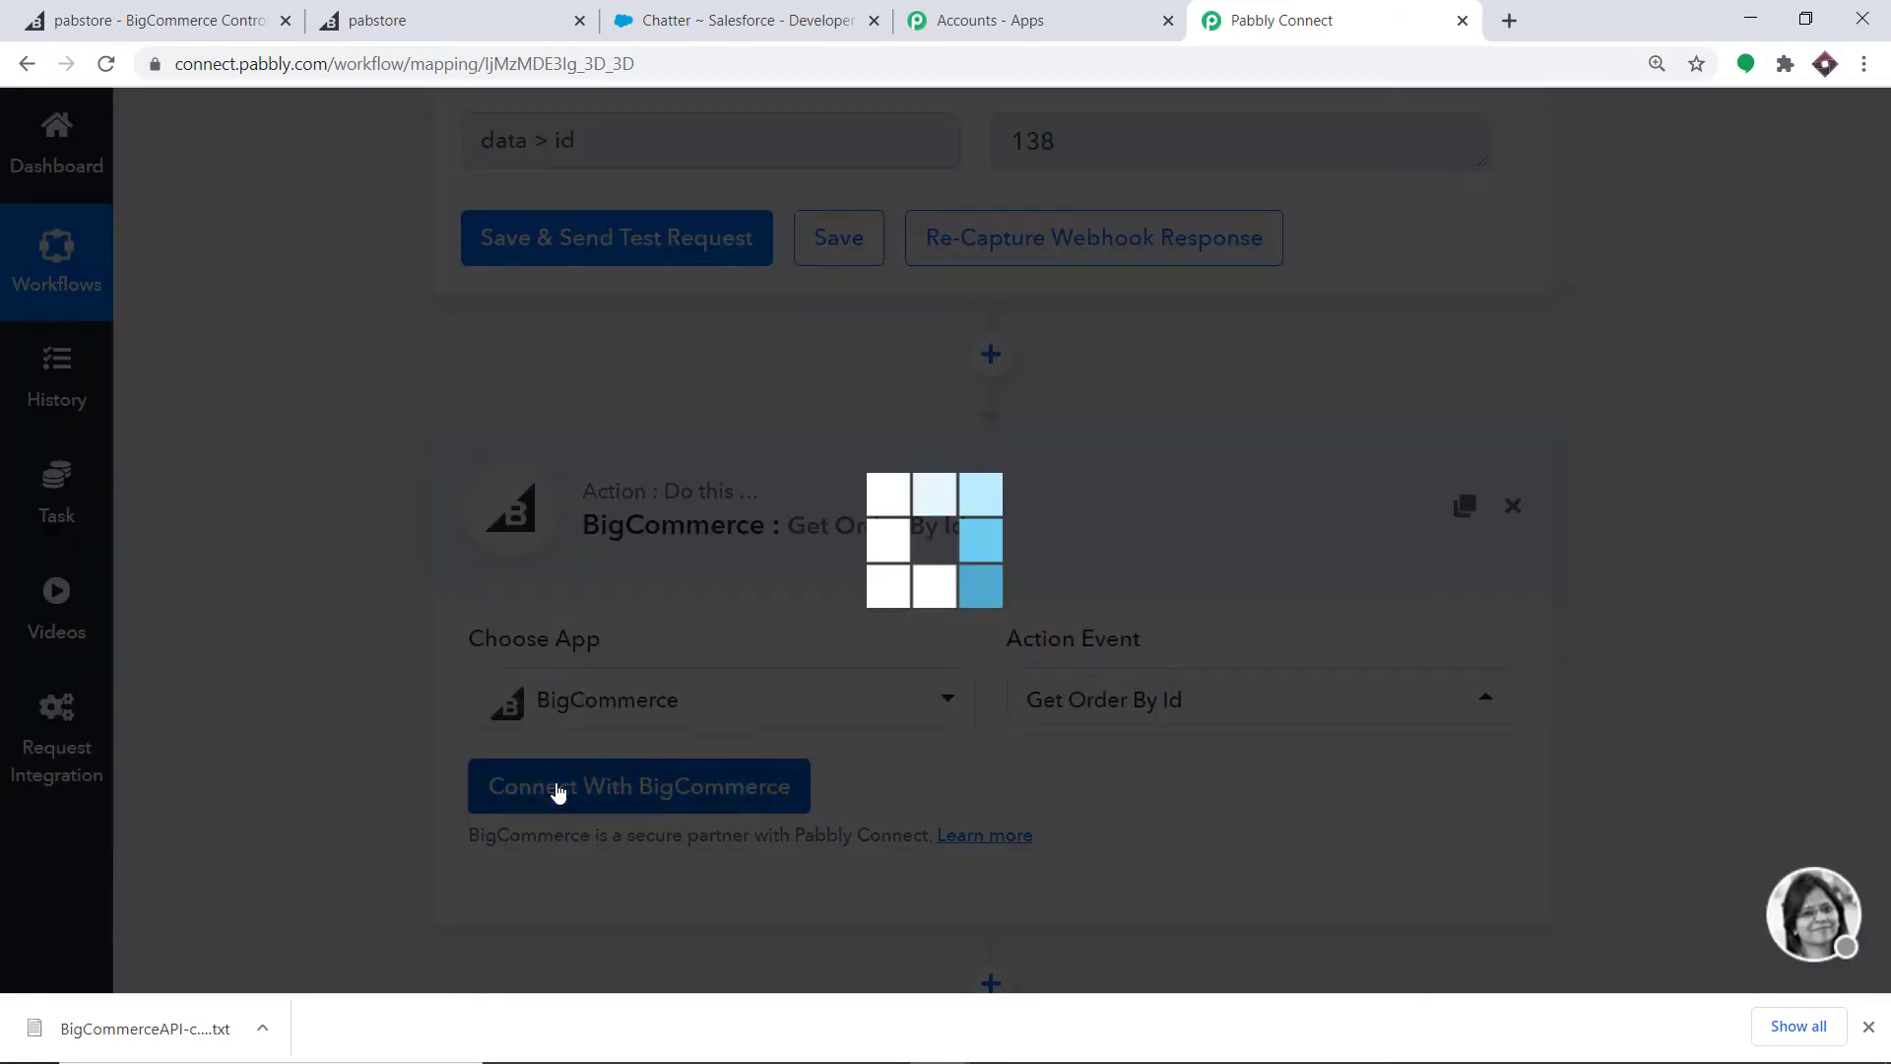
- Connect the step with the saved BigCommerce #13 credentials and save it
{"action": "scroll", "coordinate": [1241, 517], "scroll_direction": "down", "scroll_amount": 1}
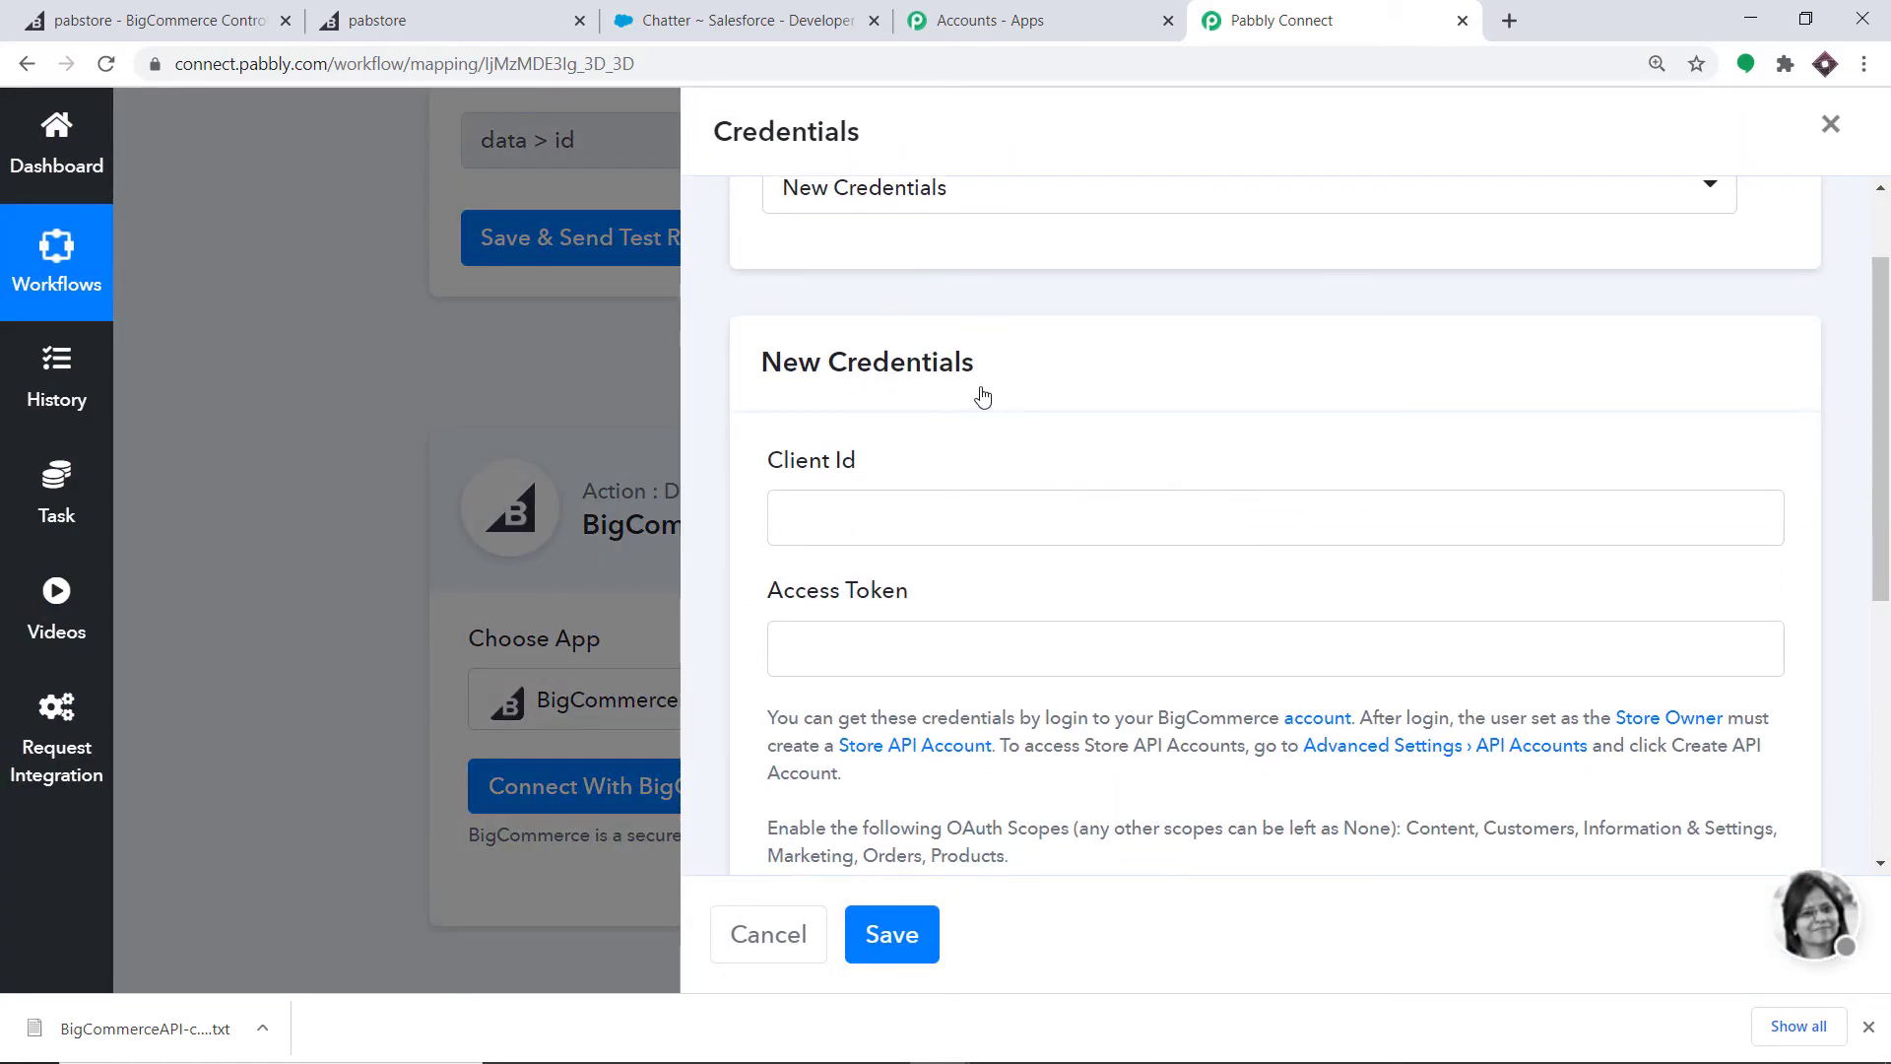
{"action": "scroll", "coordinate": [906, 367], "scroll_direction": "down", "scroll_amount": 1}
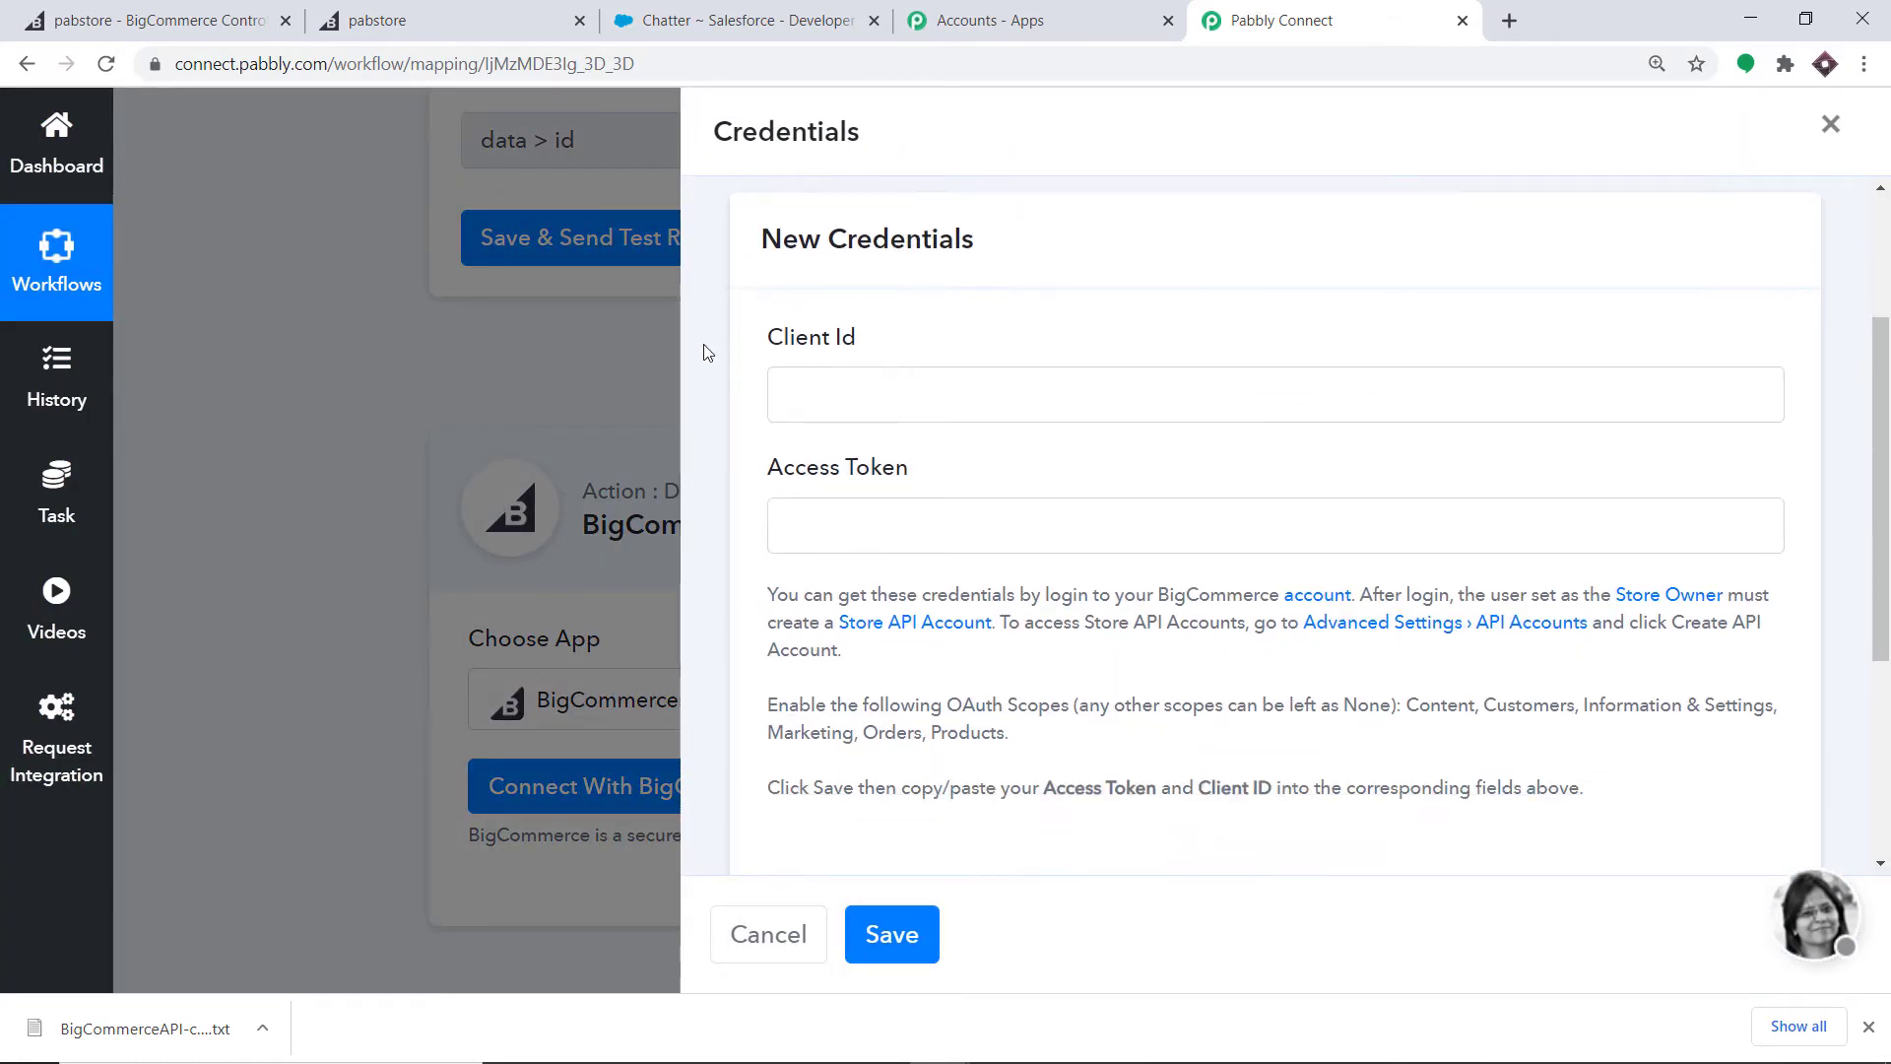
{"action": "scroll", "coordinate": [1102, 523], "scroll_direction": "down", "scroll_amount": 3}
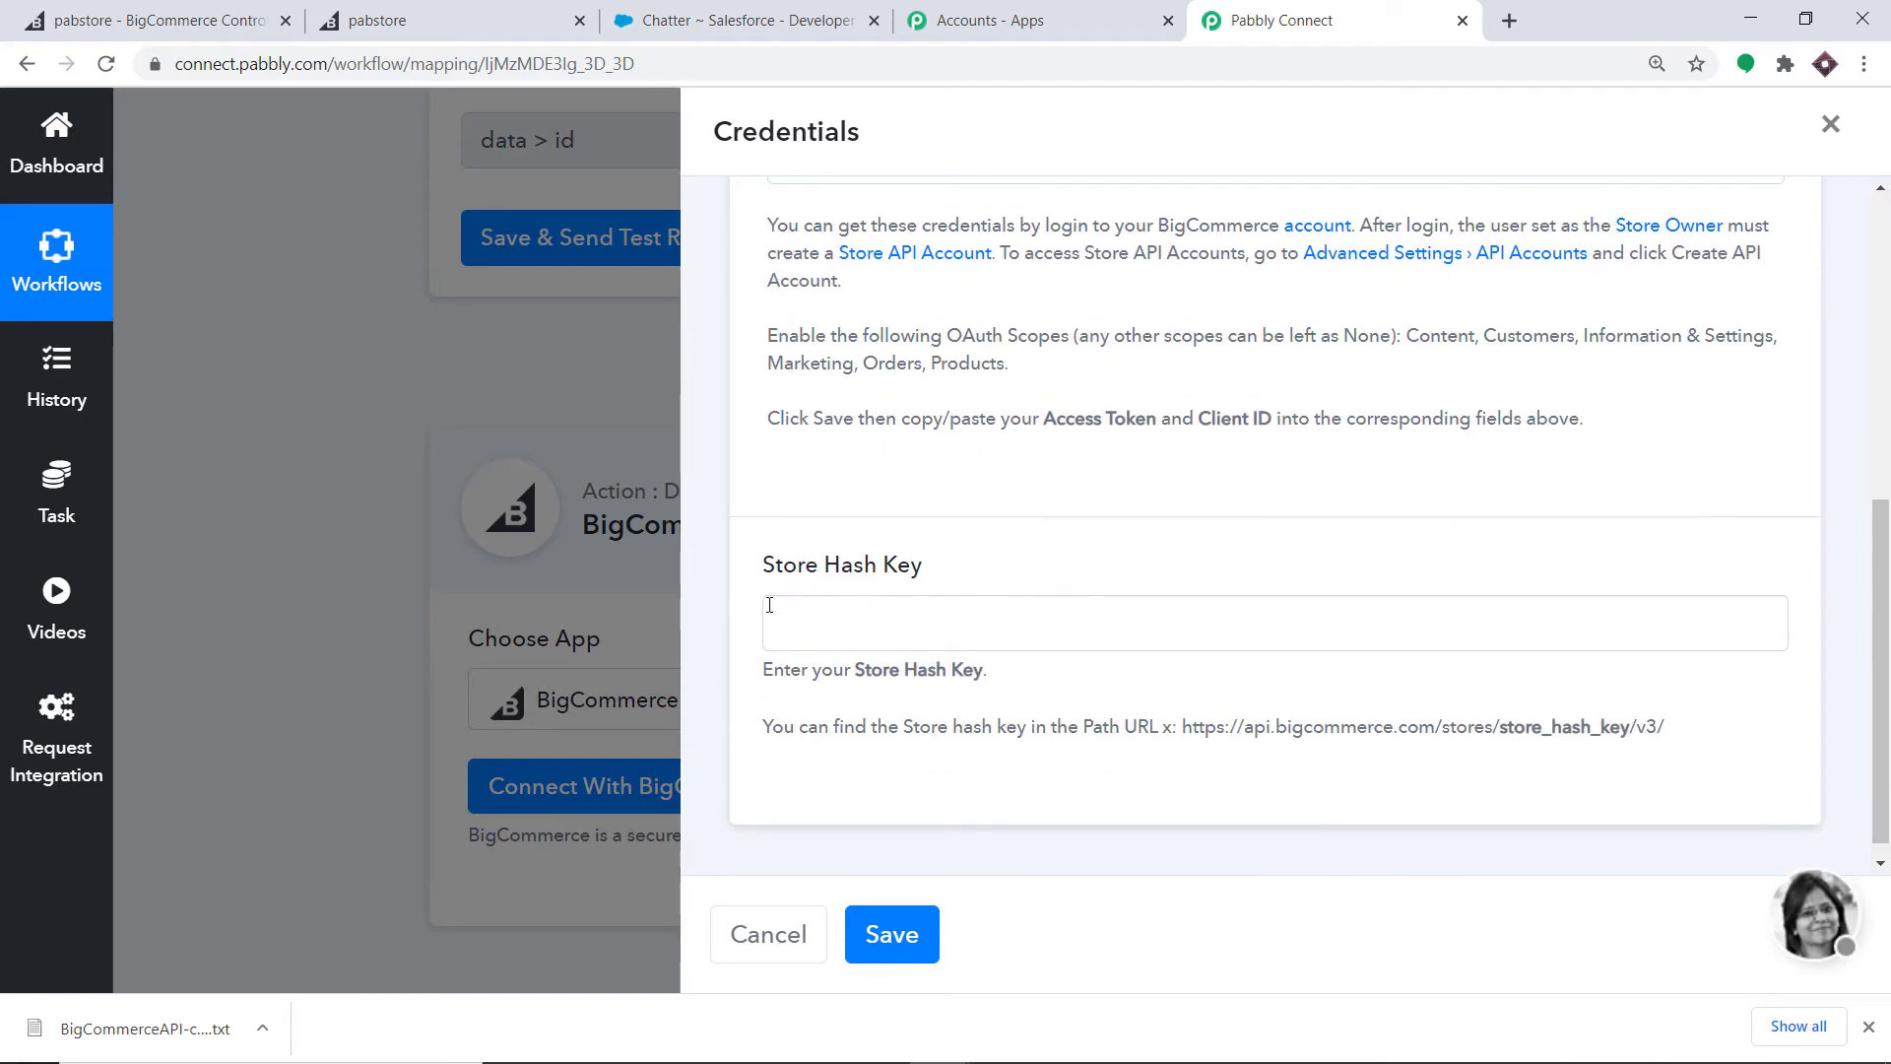
{"action": "scroll", "coordinate": [1024, 588], "scroll_direction": "up", "scroll_amount": 5}
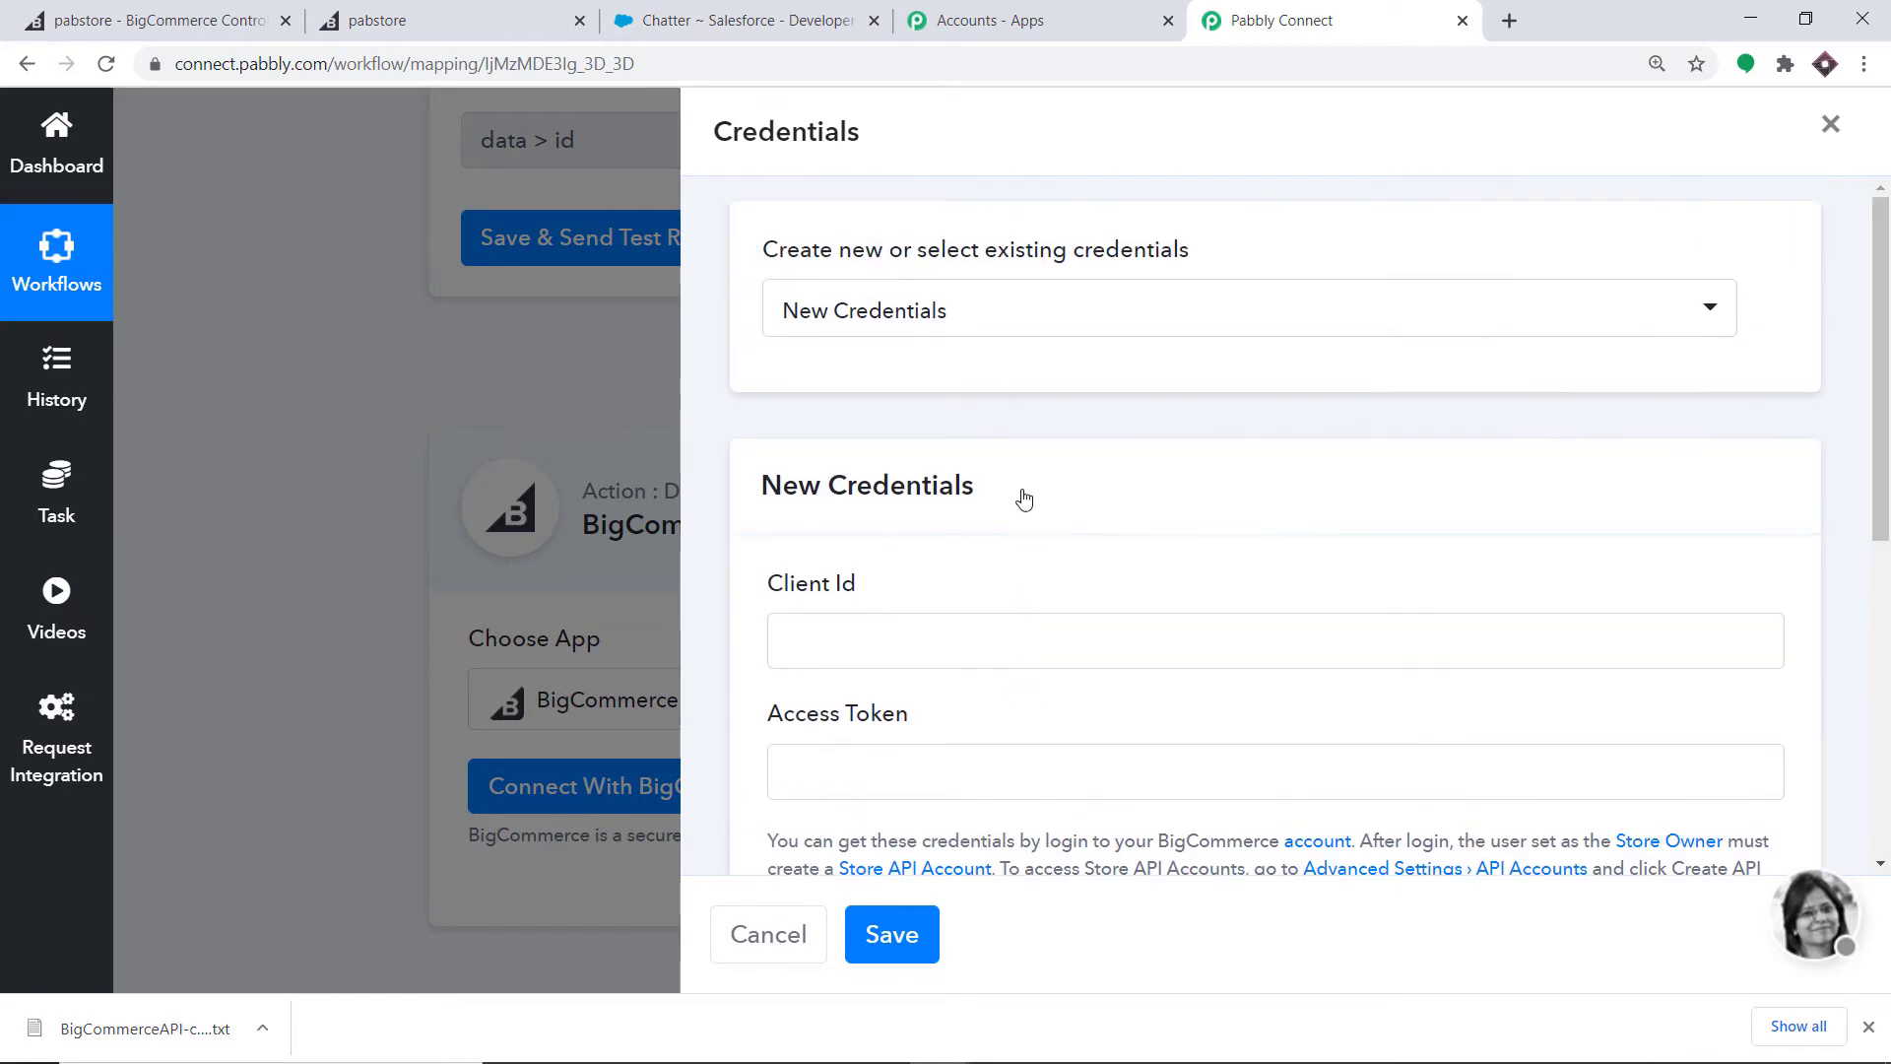
{"action": "left_click", "coordinate": [1066, 311]}
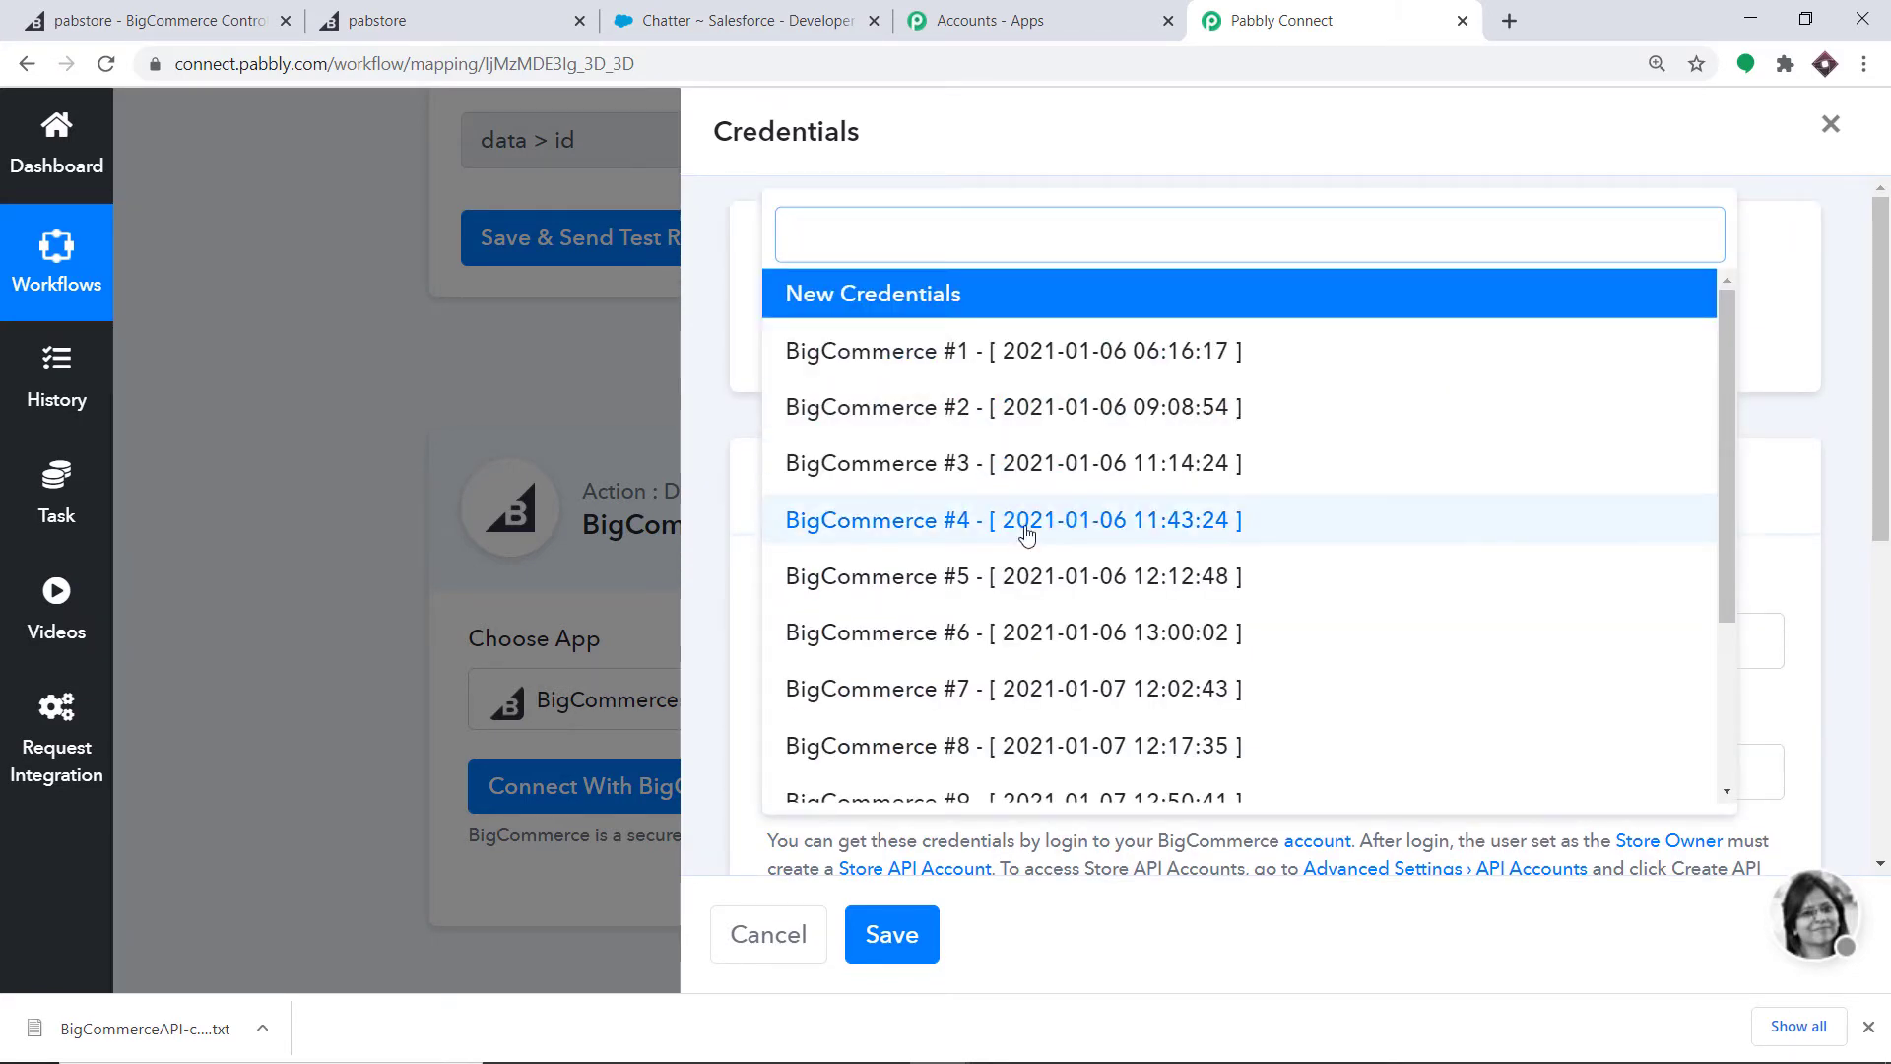
{"action": "scroll", "coordinate": [1023, 576], "scroll_direction": "down", "scroll_amount": 3}
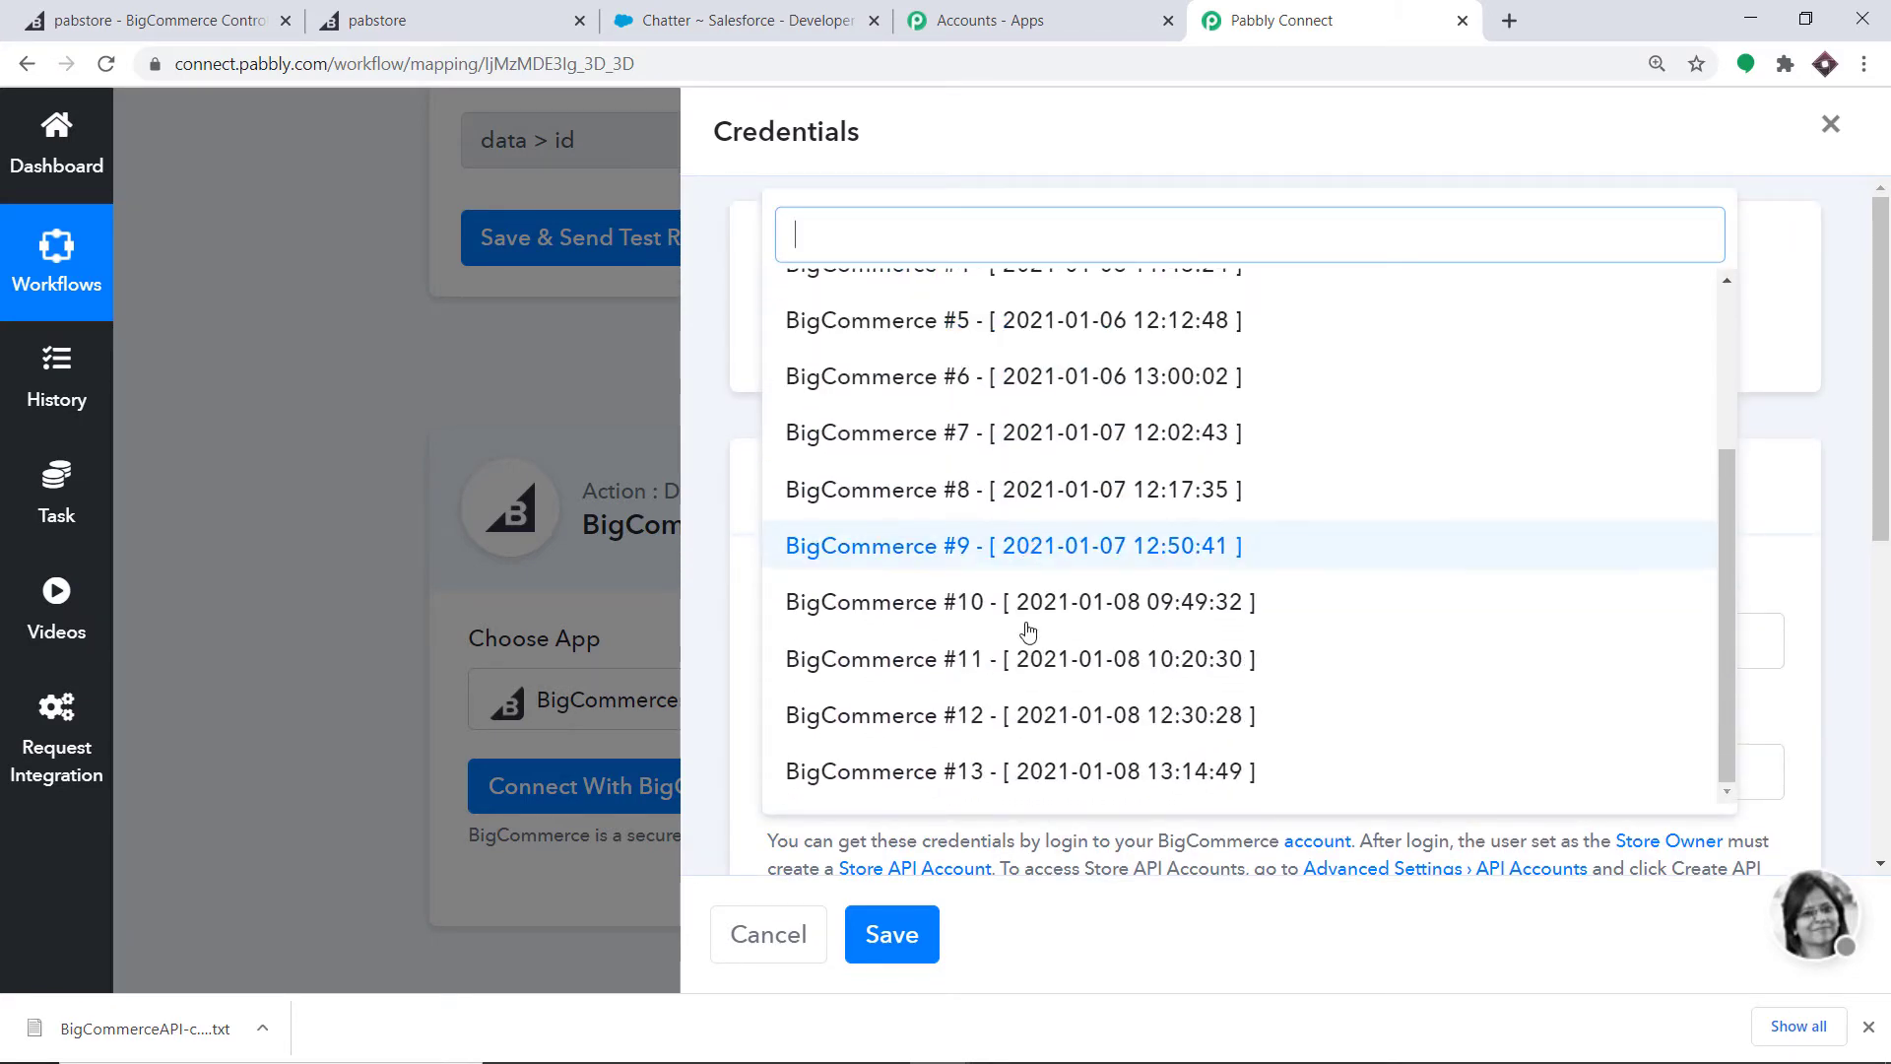
{"action": "left_click", "coordinate": [1014, 778]}
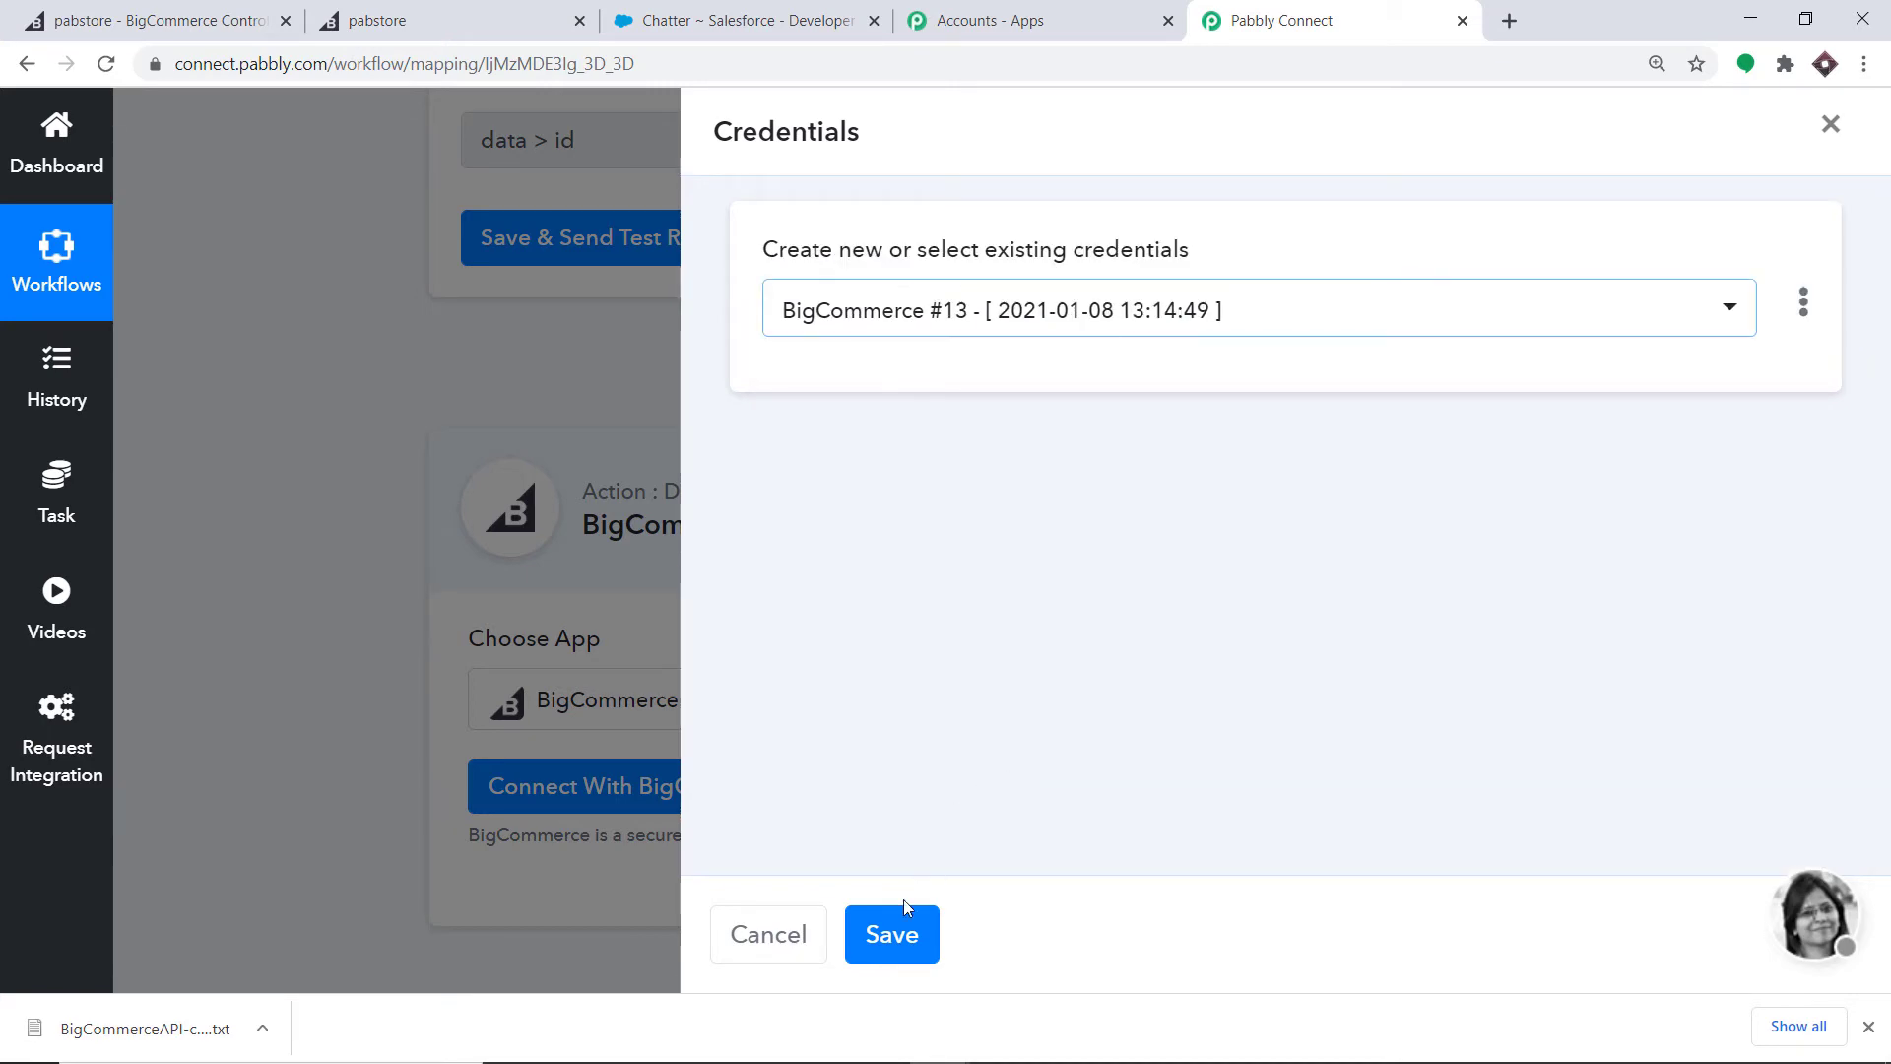
{"action": "left_click", "coordinate": [893, 934]}
{"action": "scroll", "coordinate": [1006, 526], "scroll_direction": "down", "scroll_amount": 5}
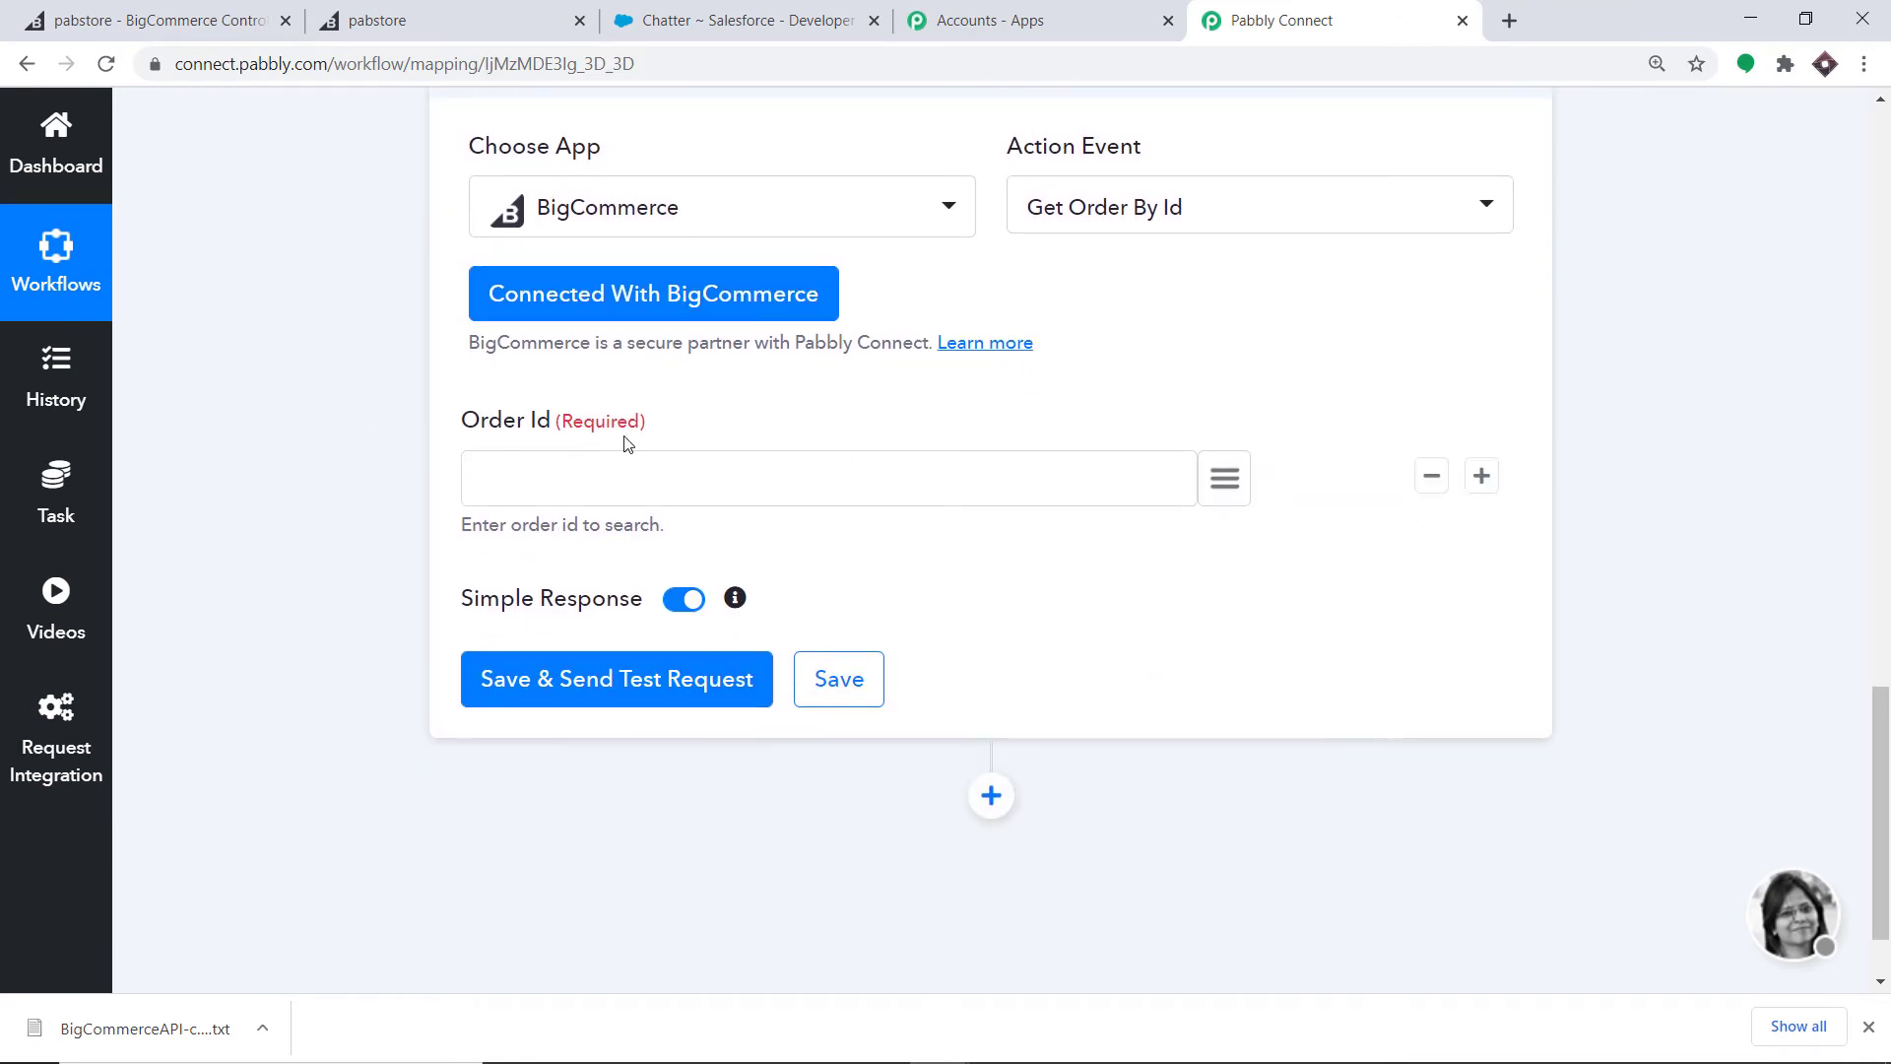
- Map the trigger's data > id value (138) into the Order Id field
{"action": "scroll", "coordinate": [561, 498], "scroll_direction": "up", "scroll_amount": 6}
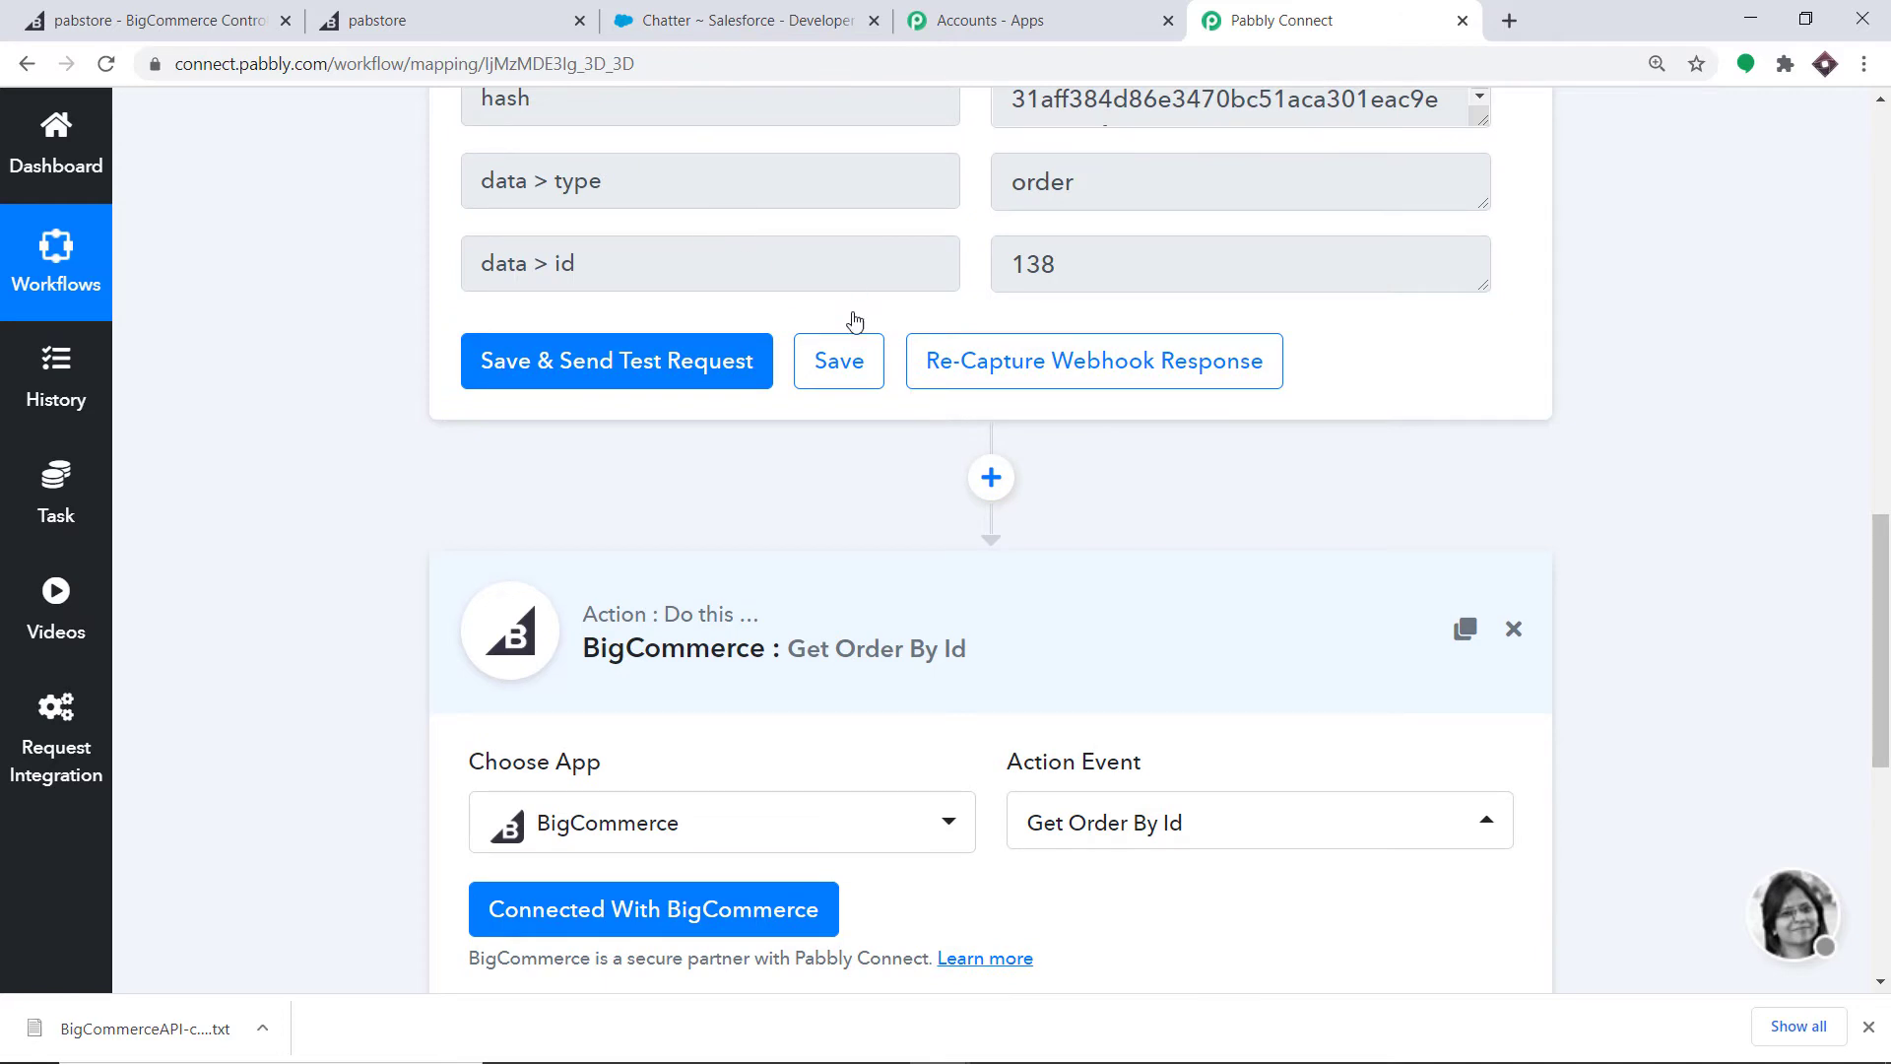
{"action": "scroll", "coordinate": [687, 308], "scroll_direction": "down", "scroll_amount": 5}
{"action": "scroll", "coordinate": [697, 296], "scroll_direction": "up", "scroll_amount": 7}
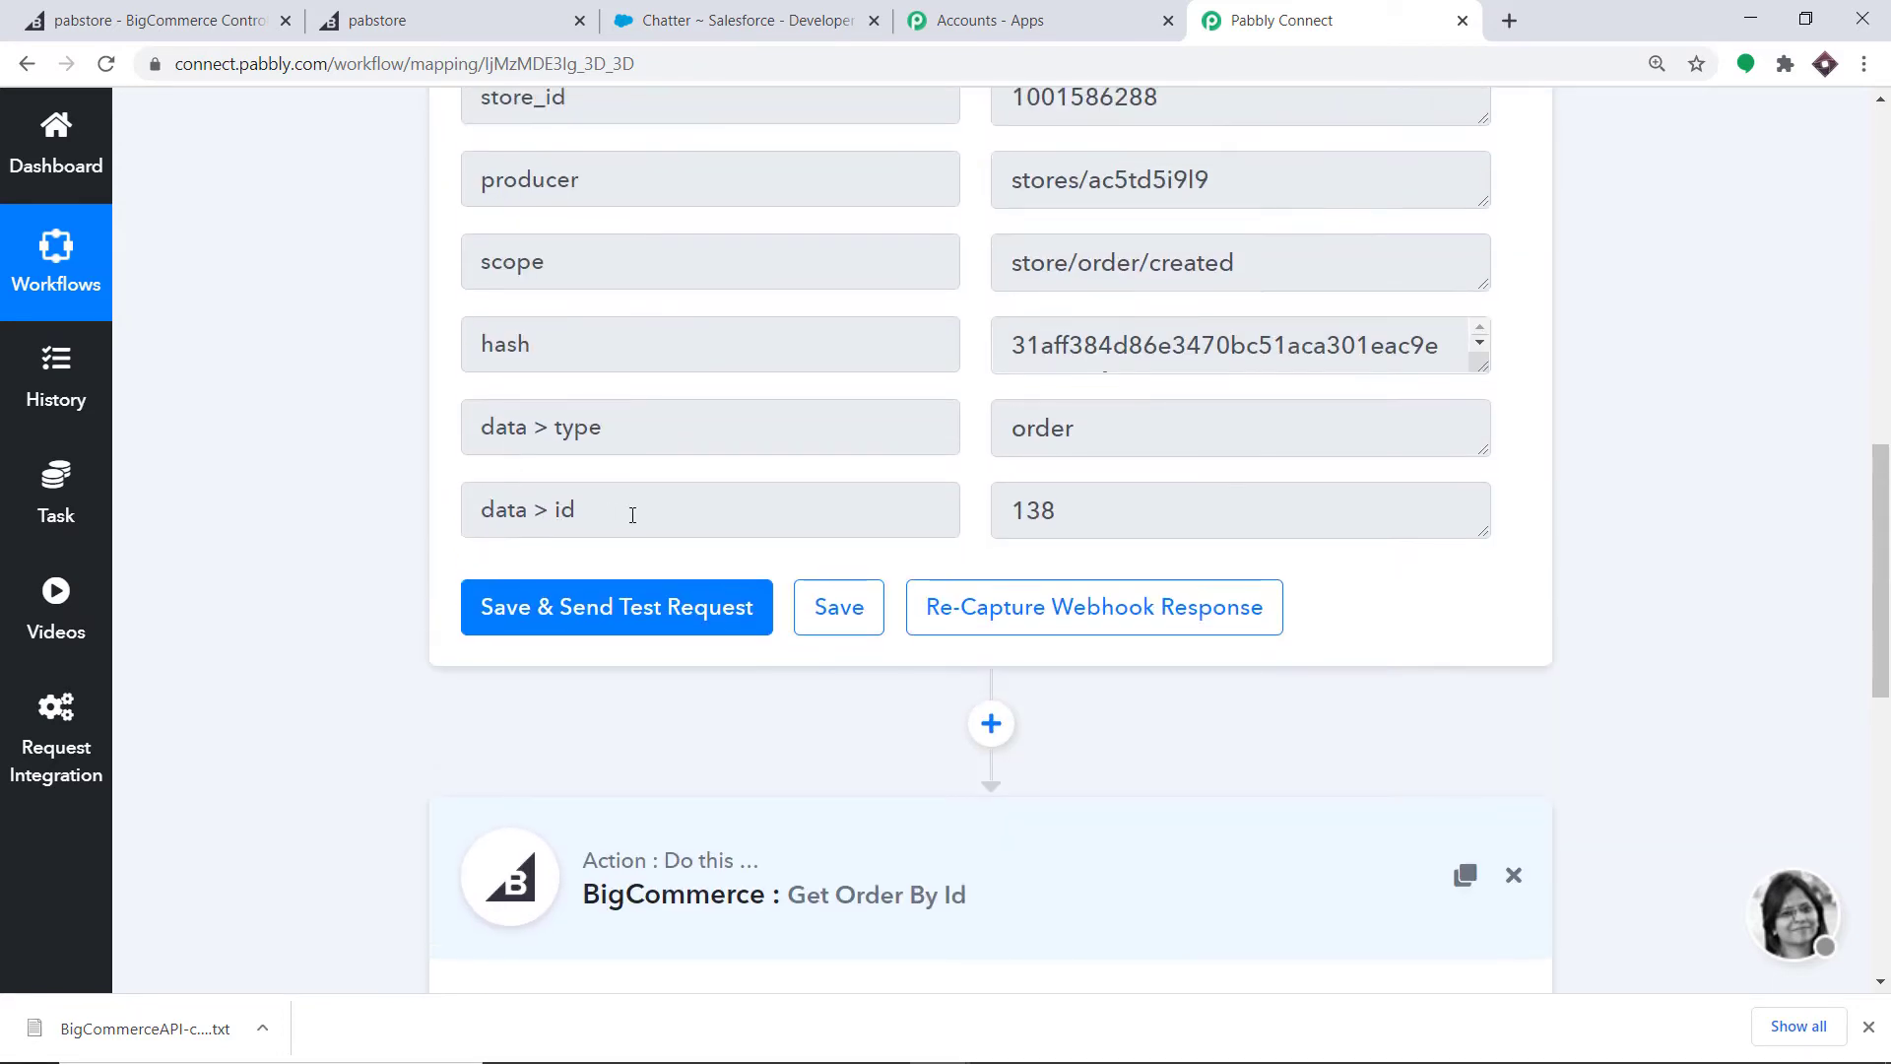
{"action": "scroll", "coordinate": [632, 515], "scroll_direction": "down", "scroll_amount": 9}
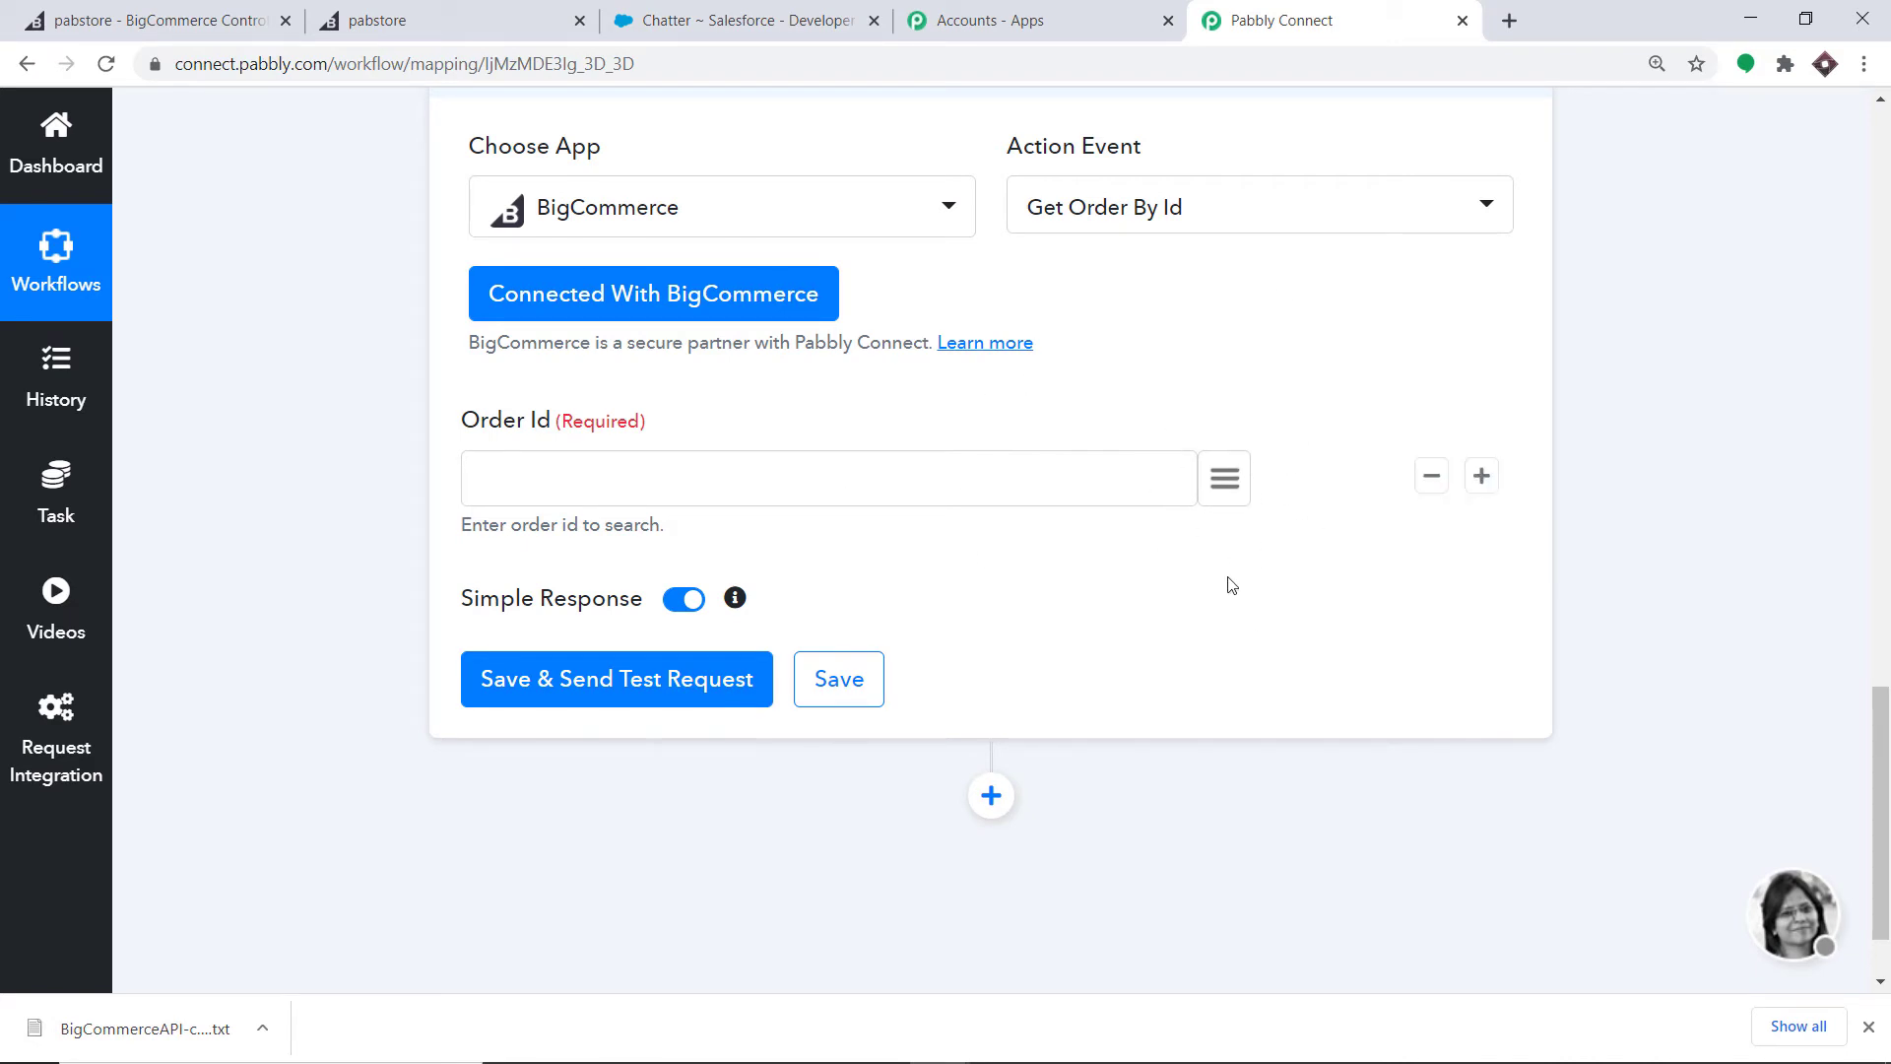
{"action": "left_click", "coordinate": [1225, 477]}
{"action": "scroll", "coordinate": [1148, 738], "scroll_direction": "down", "scroll_amount": 3}
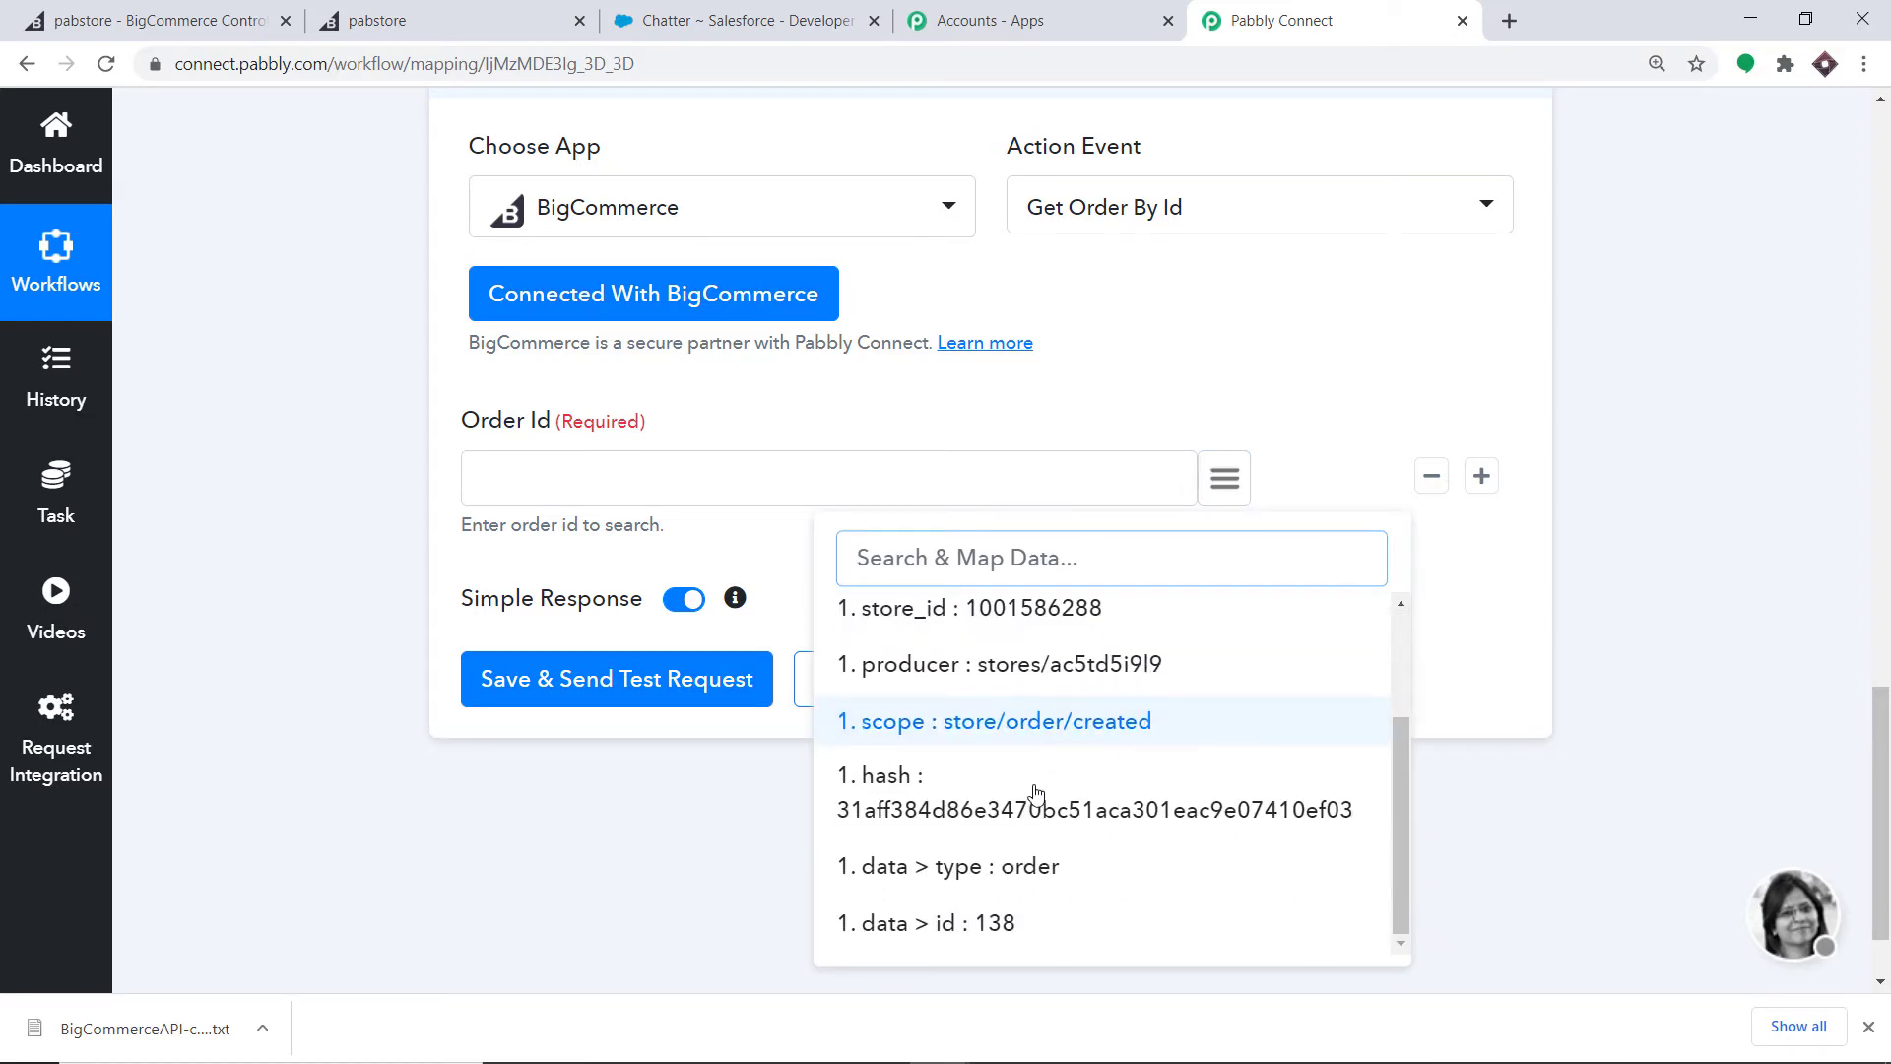
{"action": "left_click", "coordinate": [896, 926]}
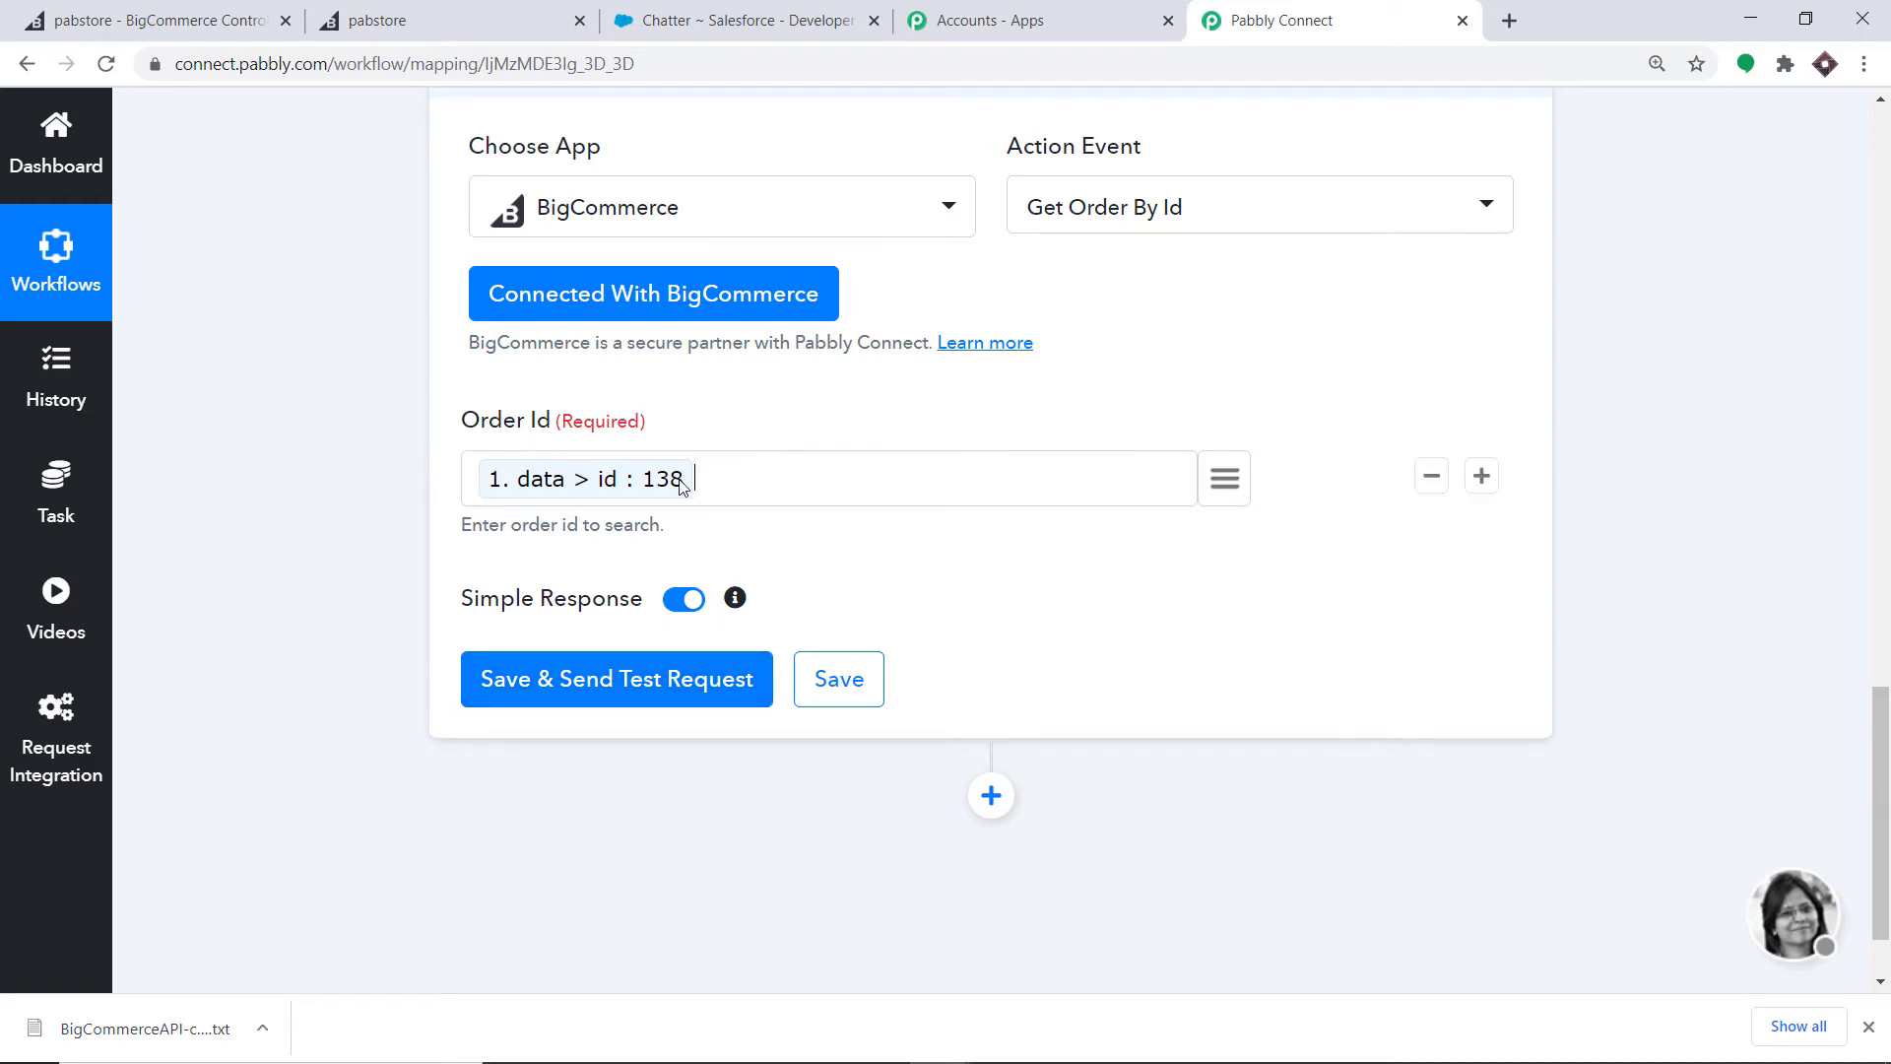
- Send a test request and review order 138's returned billing address, order source and channel
{"action": "left_click", "coordinate": [671, 680]}
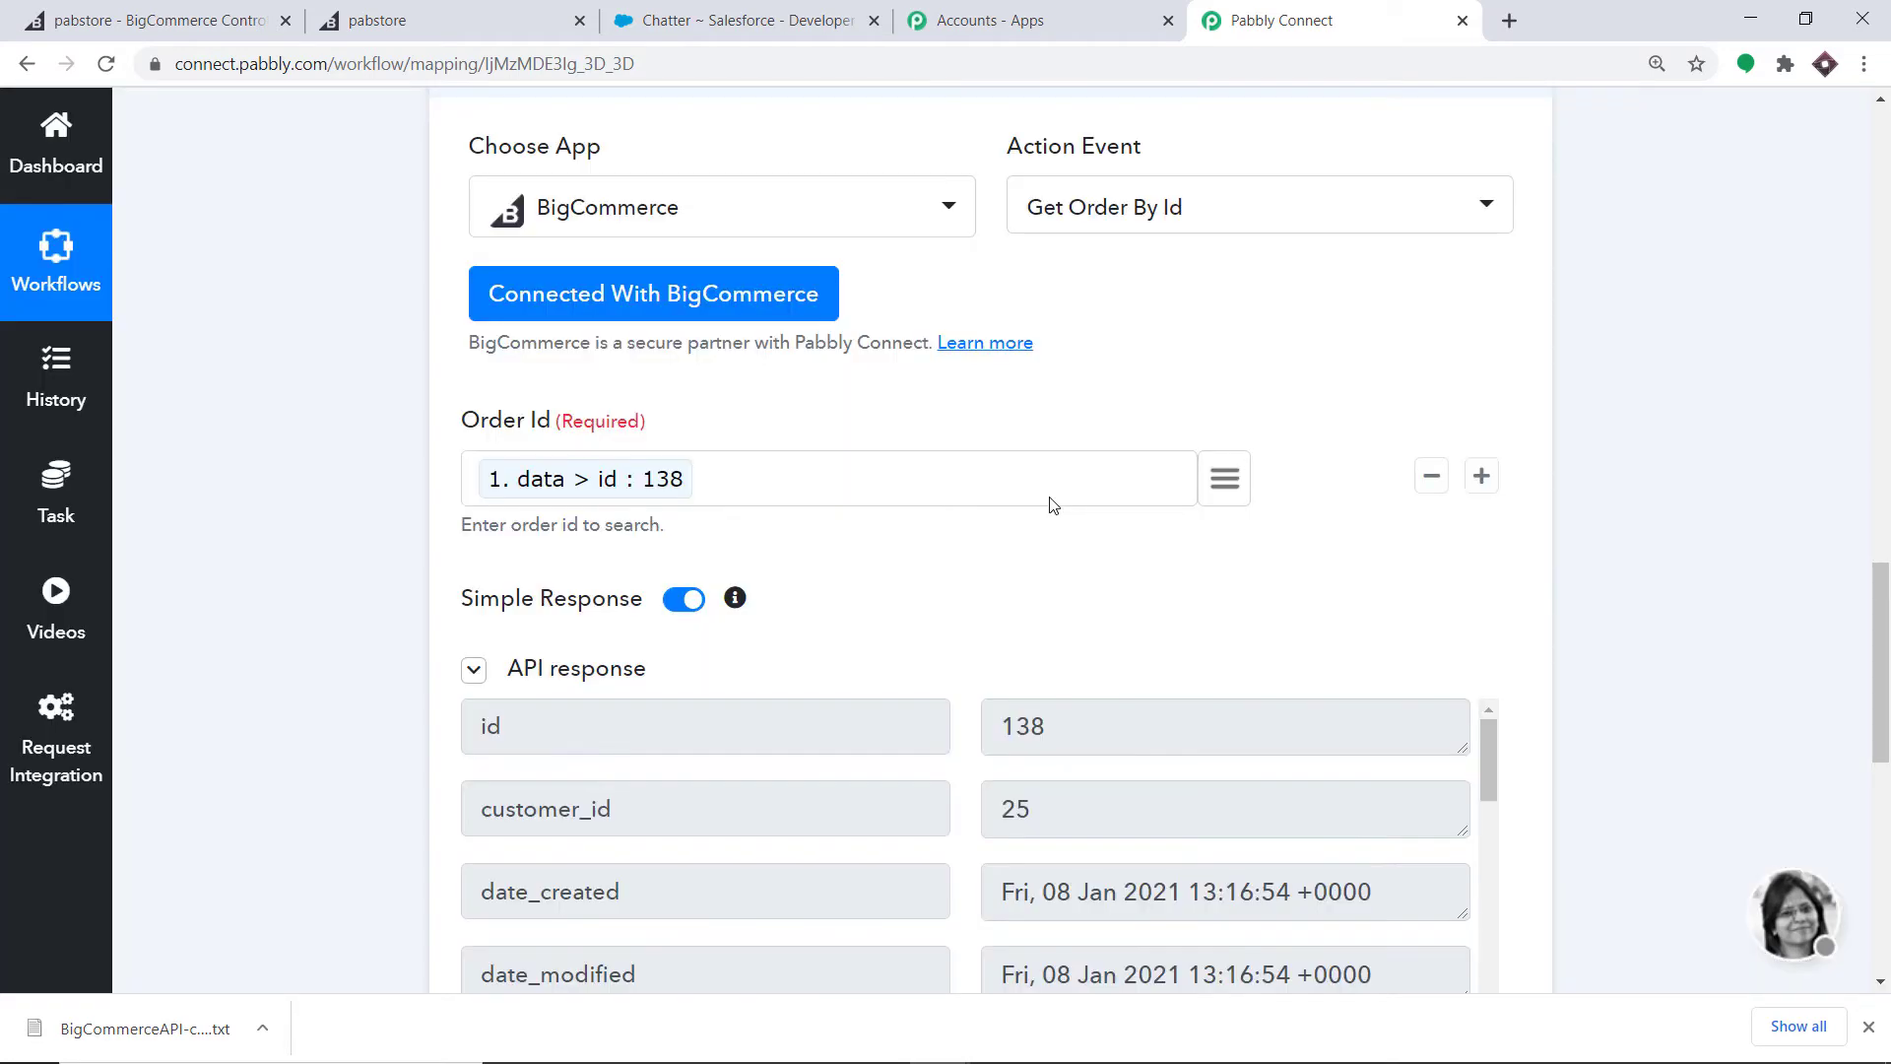
{"action": "scroll", "coordinate": [1063, 587], "scroll_direction": "down", "scroll_amount": 6}
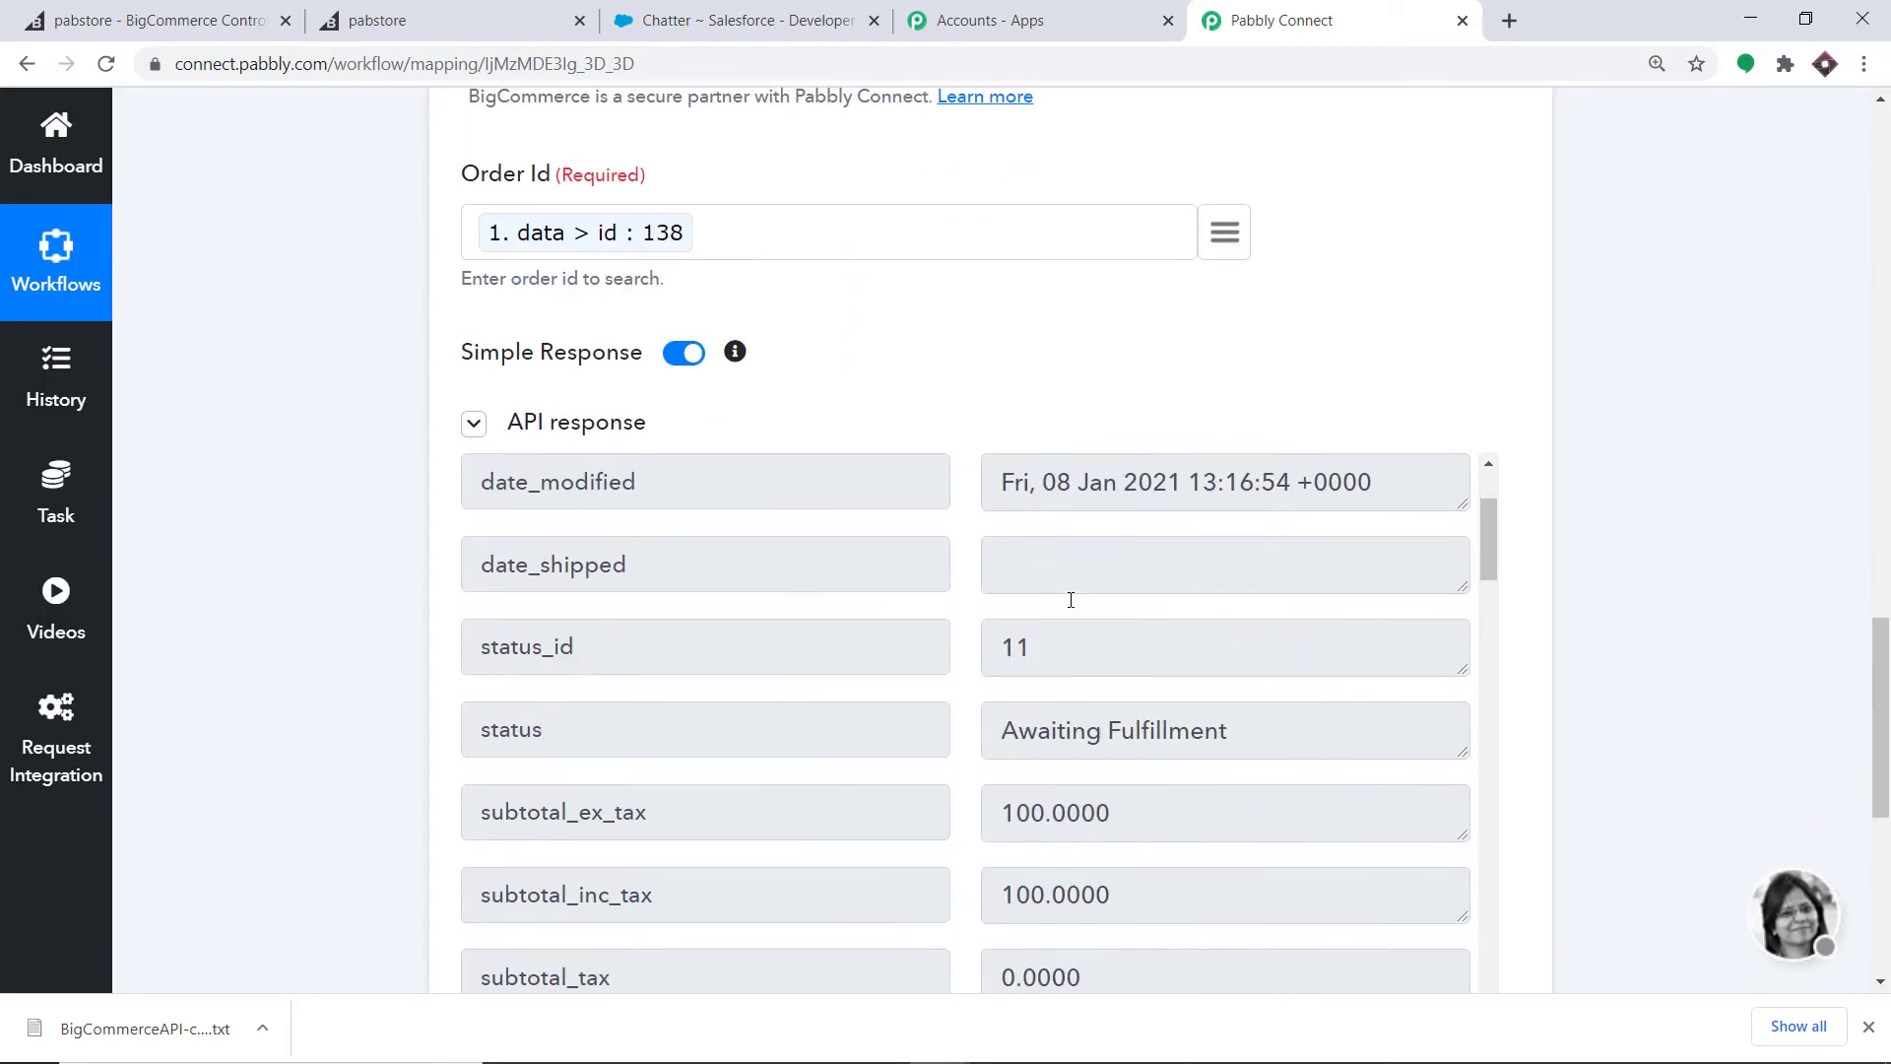
{"action": "scroll", "coordinate": [1077, 607], "scroll_direction": "down", "scroll_amount": 10}
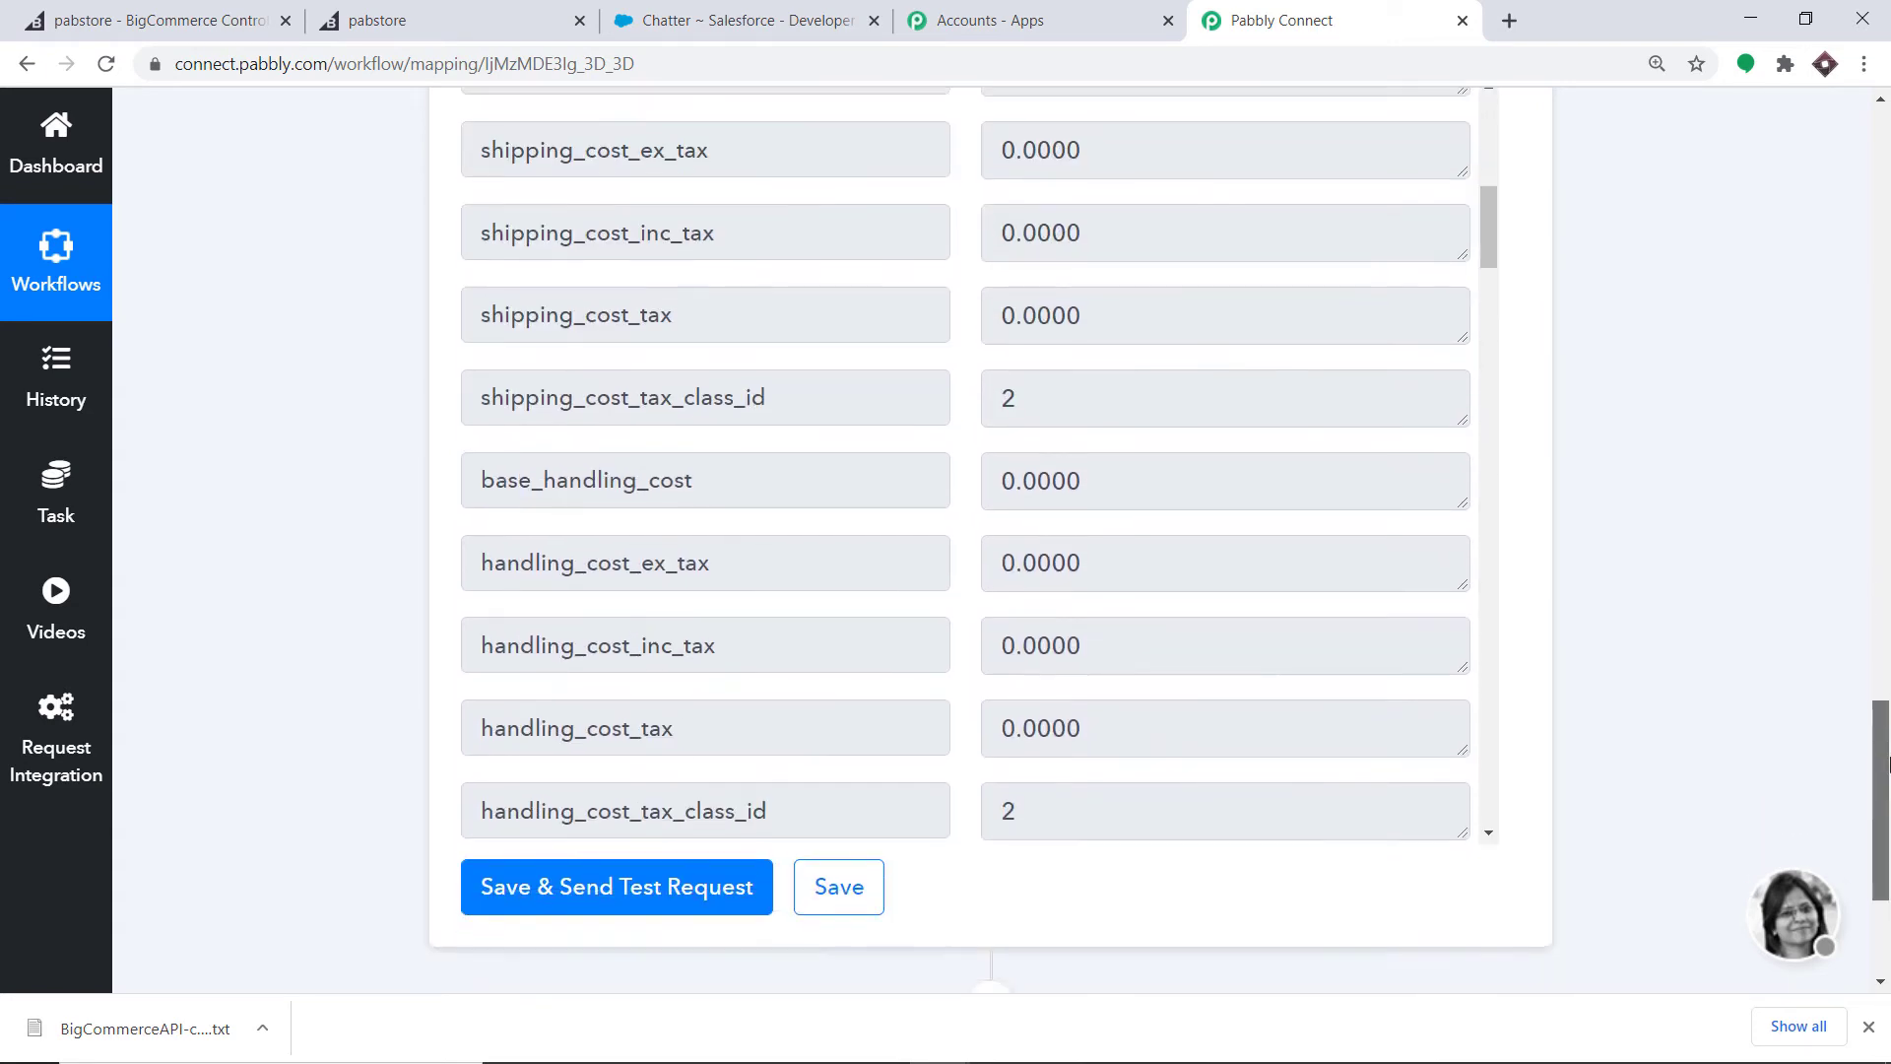
{"action": "scroll", "coordinate": [1085, 183], "scroll_direction": "down", "scroll_amount": 12}
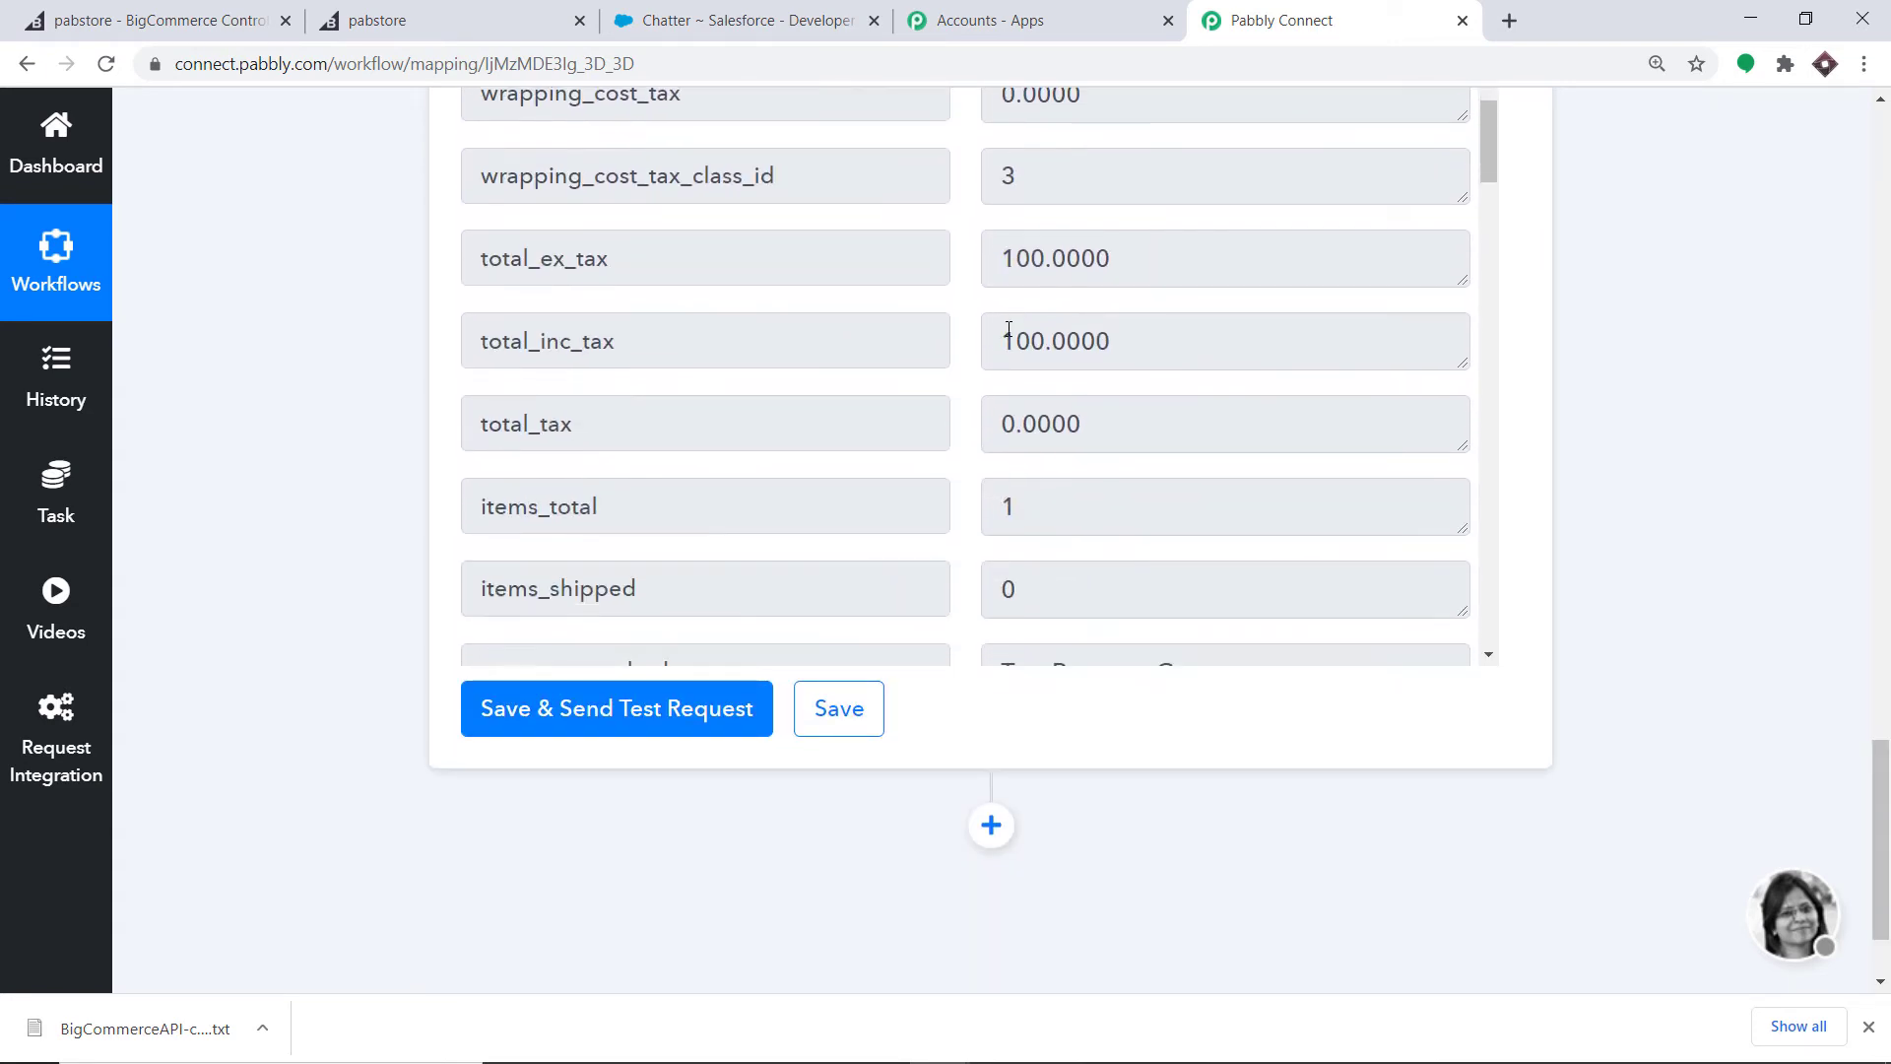
{"action": "scroll", "coordinate": [1012, 342], "scroll_direction": "down", "scroll_amount": 3}
{"action": "scroll", "coordinate": [1014, 335], "scroll_direction": "up", "scroll_amount": 6}
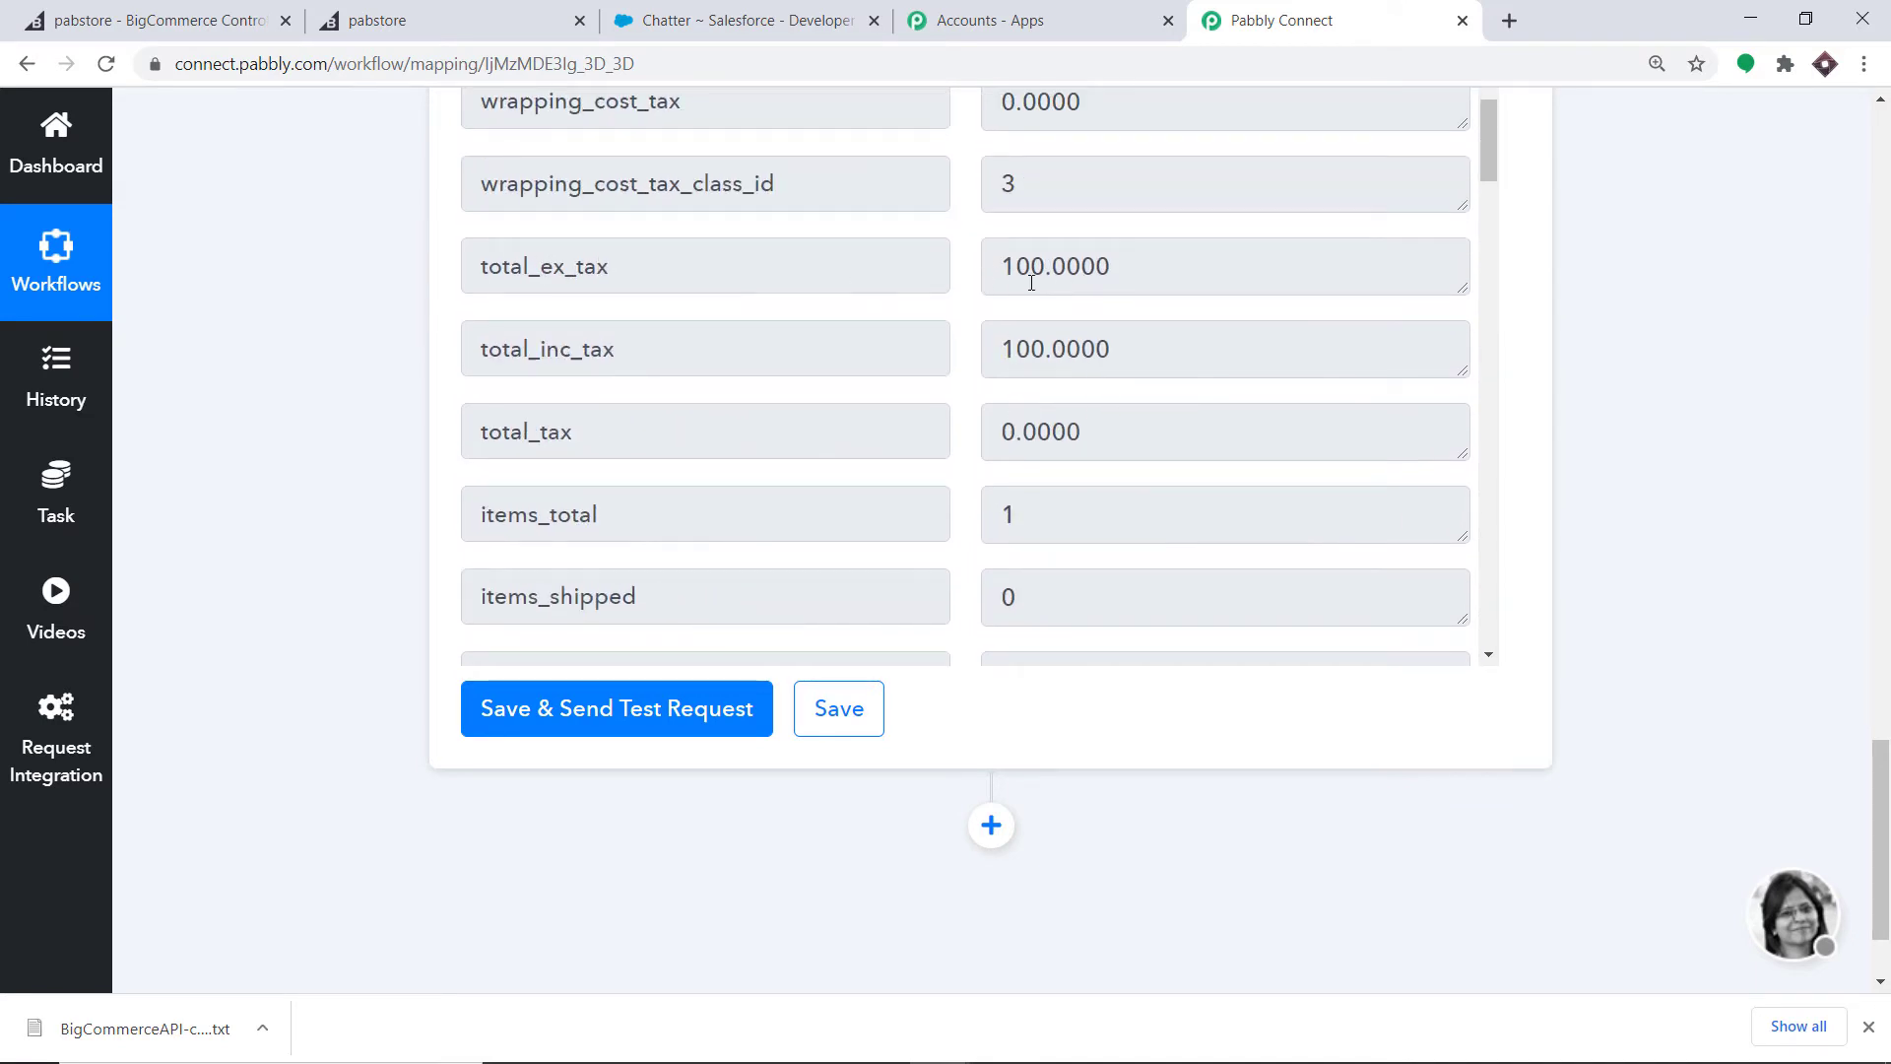
{"action": "scroll", "coordinate": [1014, 326], "scroll_direction": "down", "scroll_amount": 10}
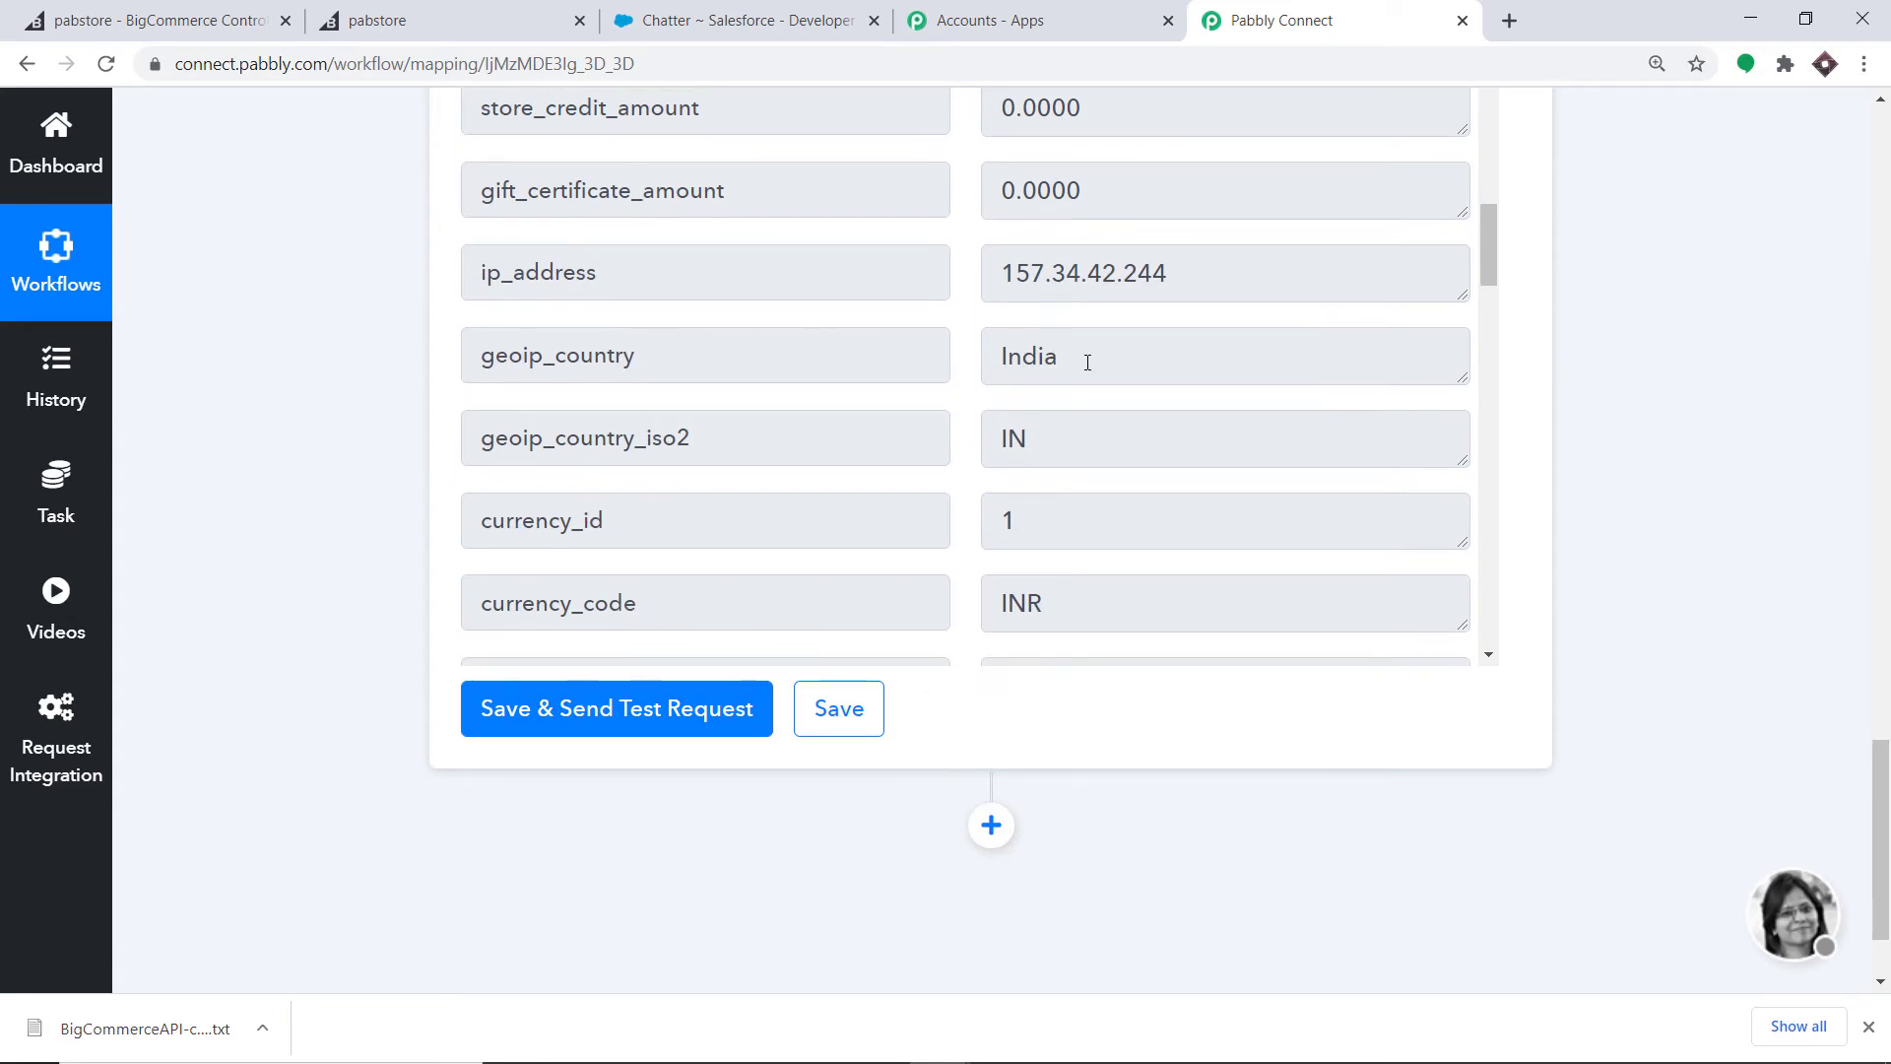
{"action": "scroll", "coordinate": [1087, 362], "scroll_direction": "down", "scroll_amount": 3}
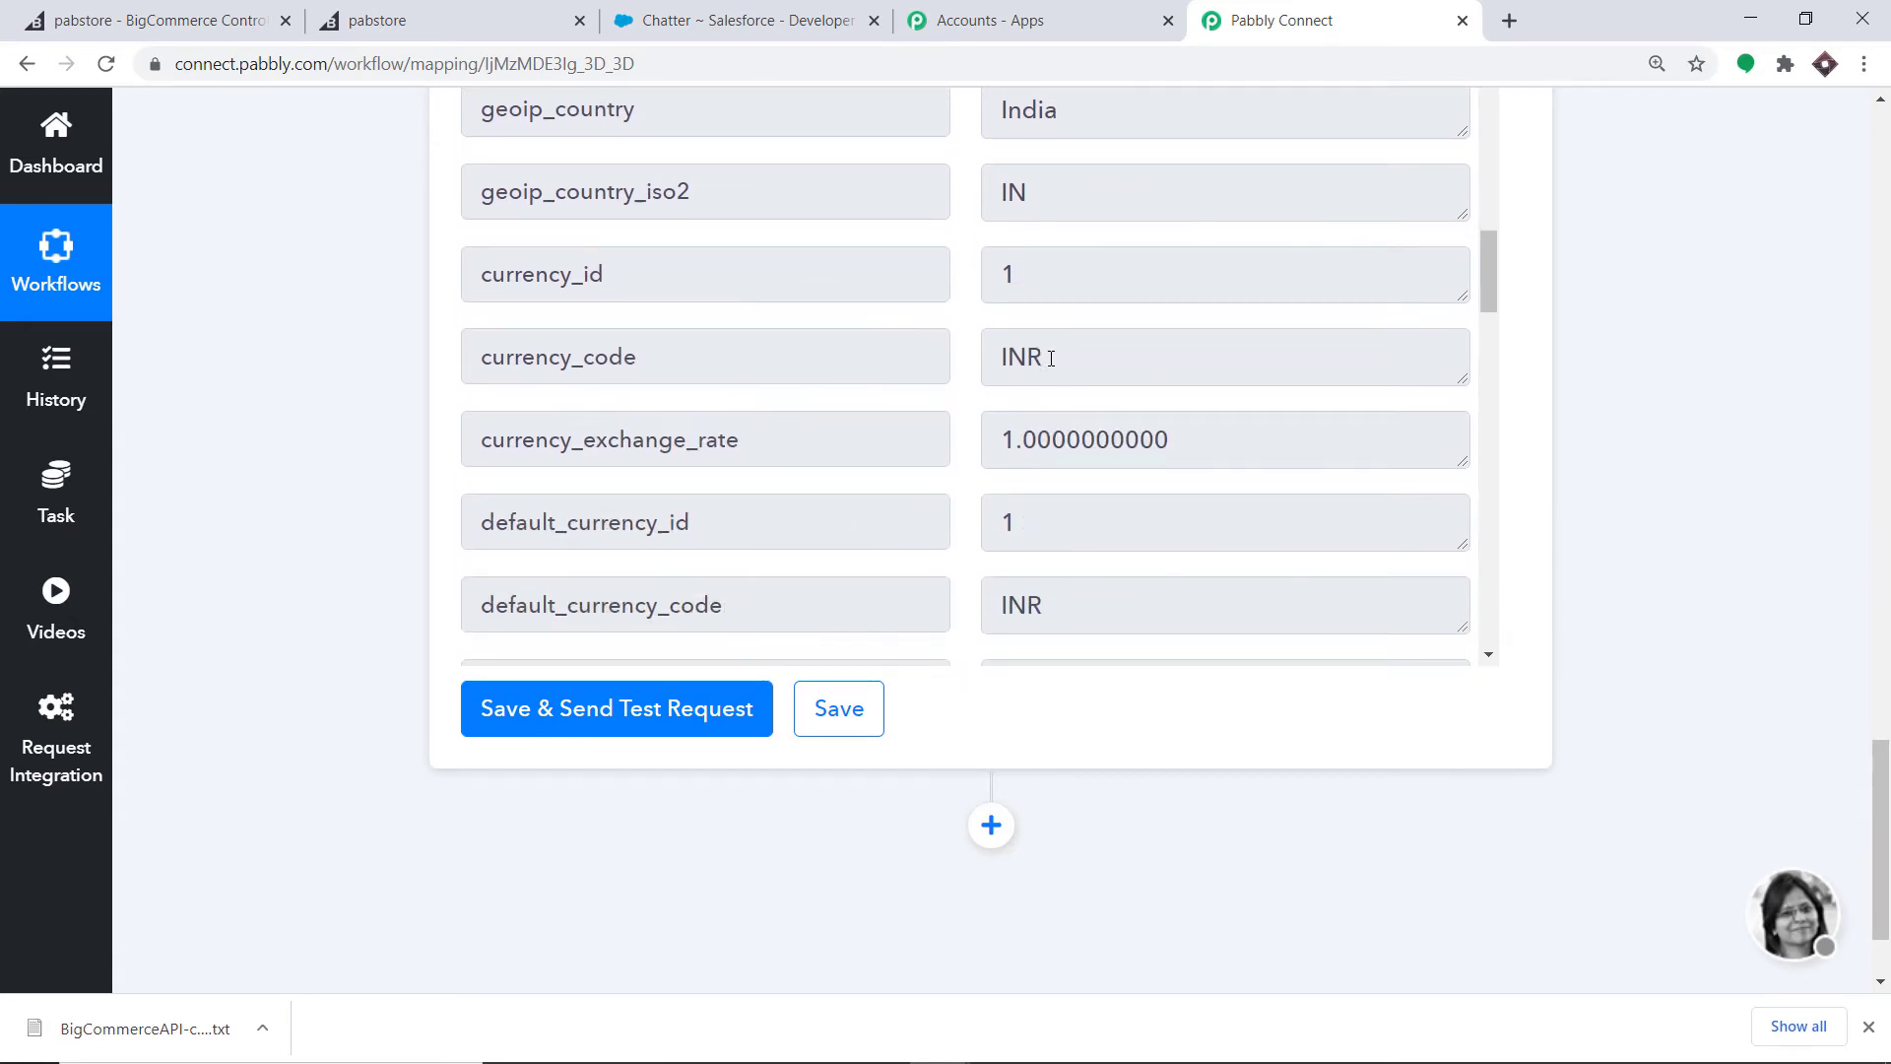
{"action": "scroll", "coordinate": [1054, 360], "scroll_direction": "down", "scroll_amount": 8}
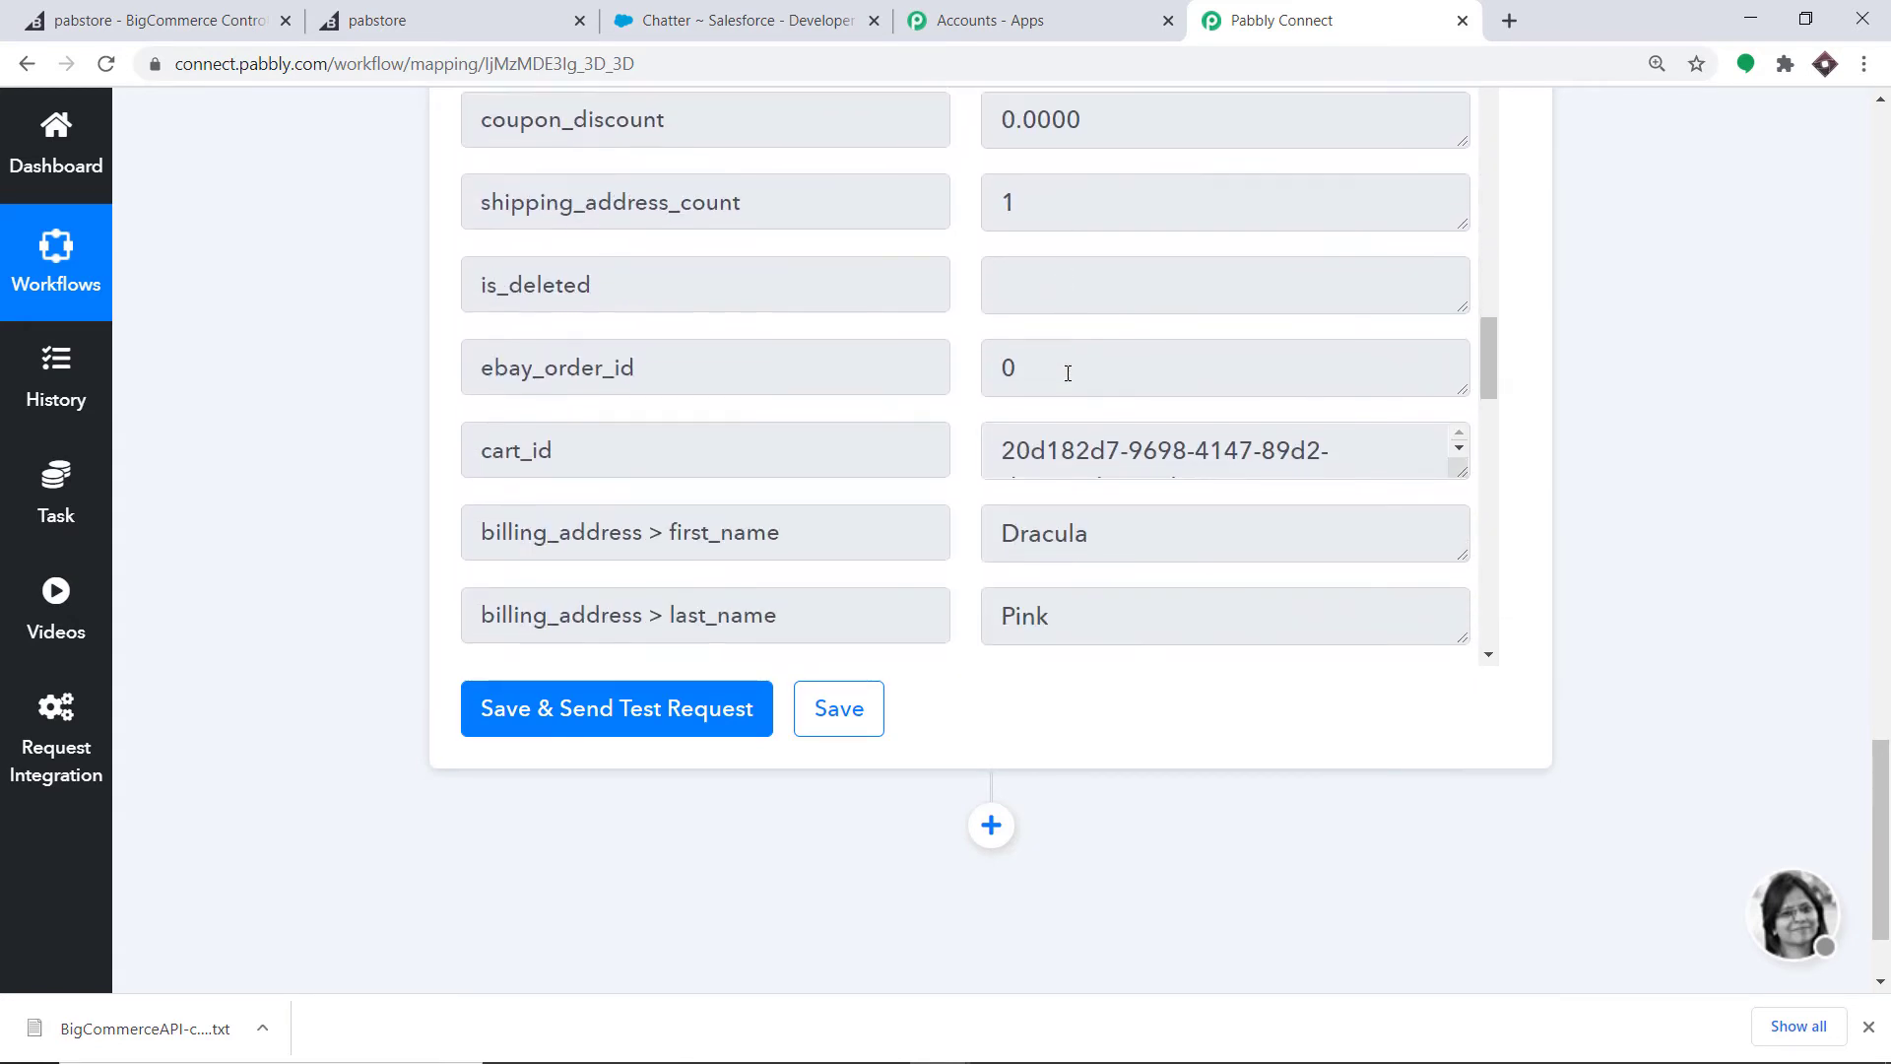
{"action": "scroll", "coordinate": [1068, 373], "scroll_direction": "down", "scroll_amount": 2}
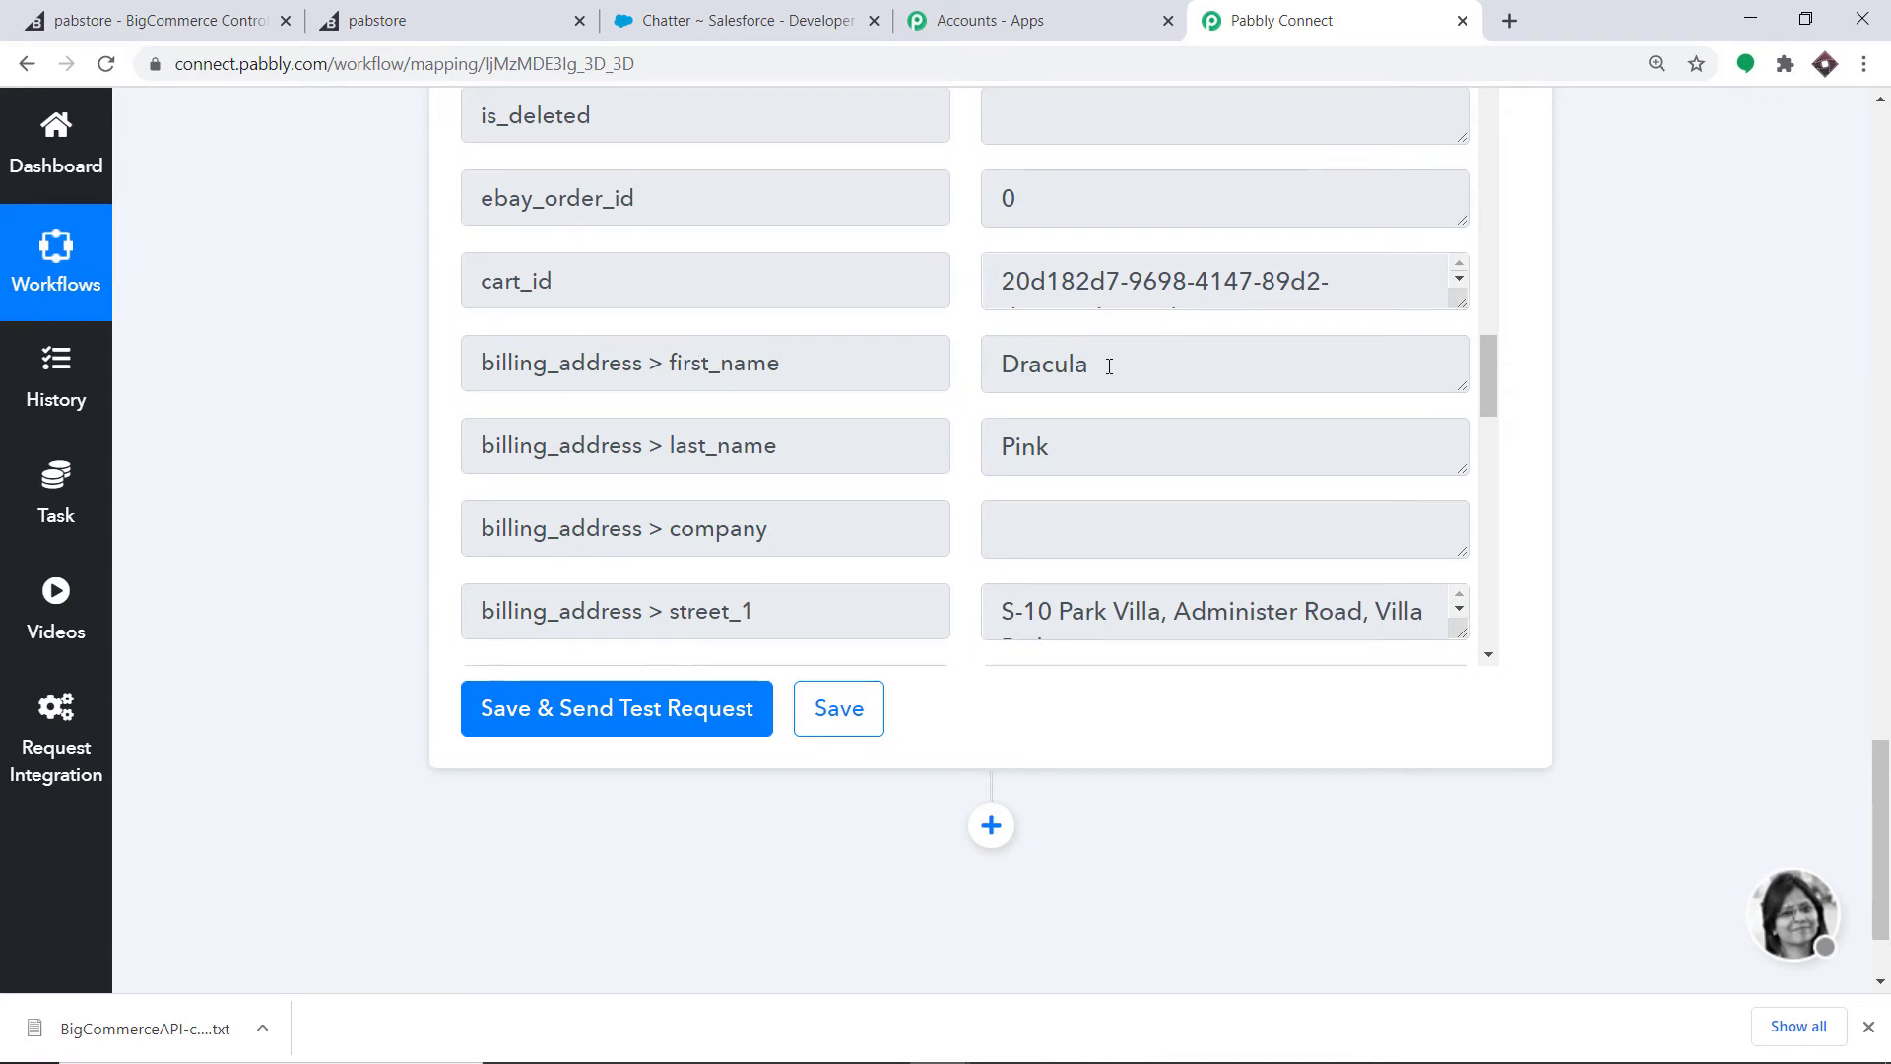
{"action": "scroll", "coordinate": [1074, 369], "scroll_direction": "down", "scroll_amount": 2}
{"action": "scroll", "coordinate": [985, 350], "scroll_direction": "down", "scroll_amount": 2}
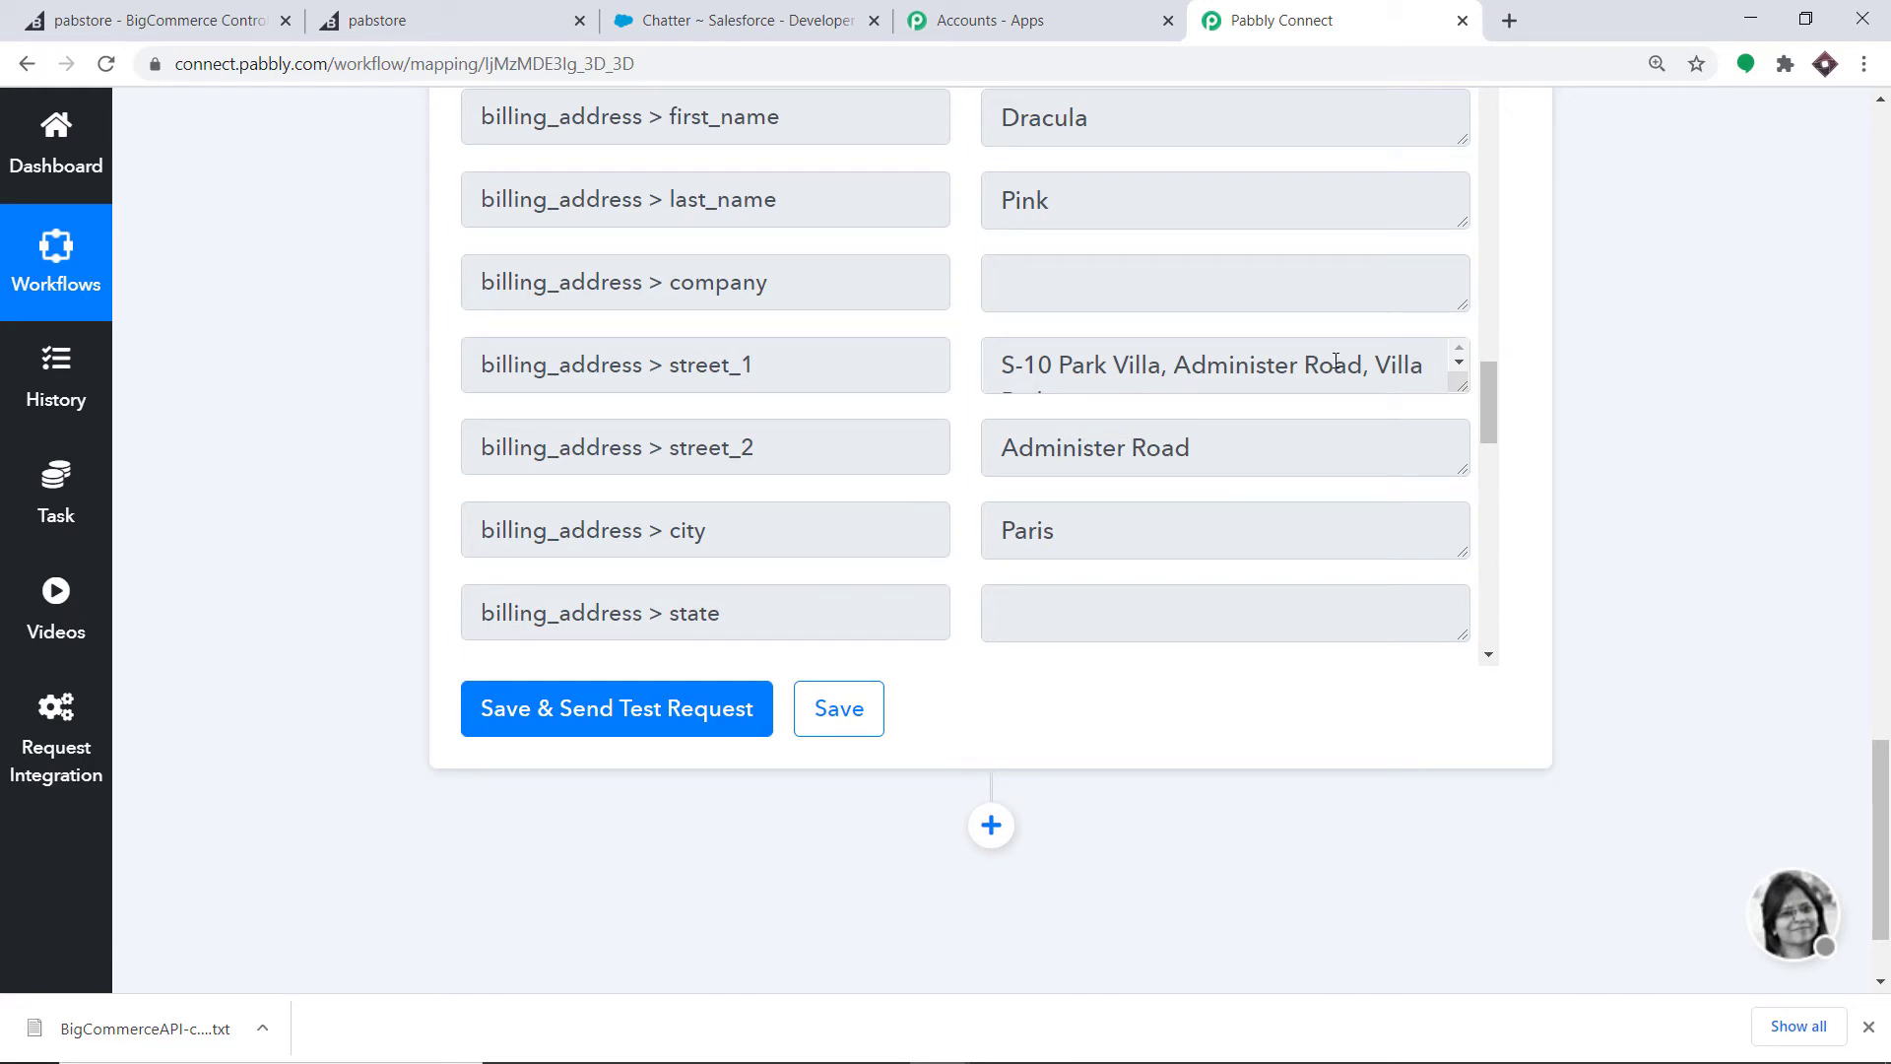
{"action": "scroll", "coordinate": [1022, 405], "scroll_direction": "down", "scroll_amount": 2}
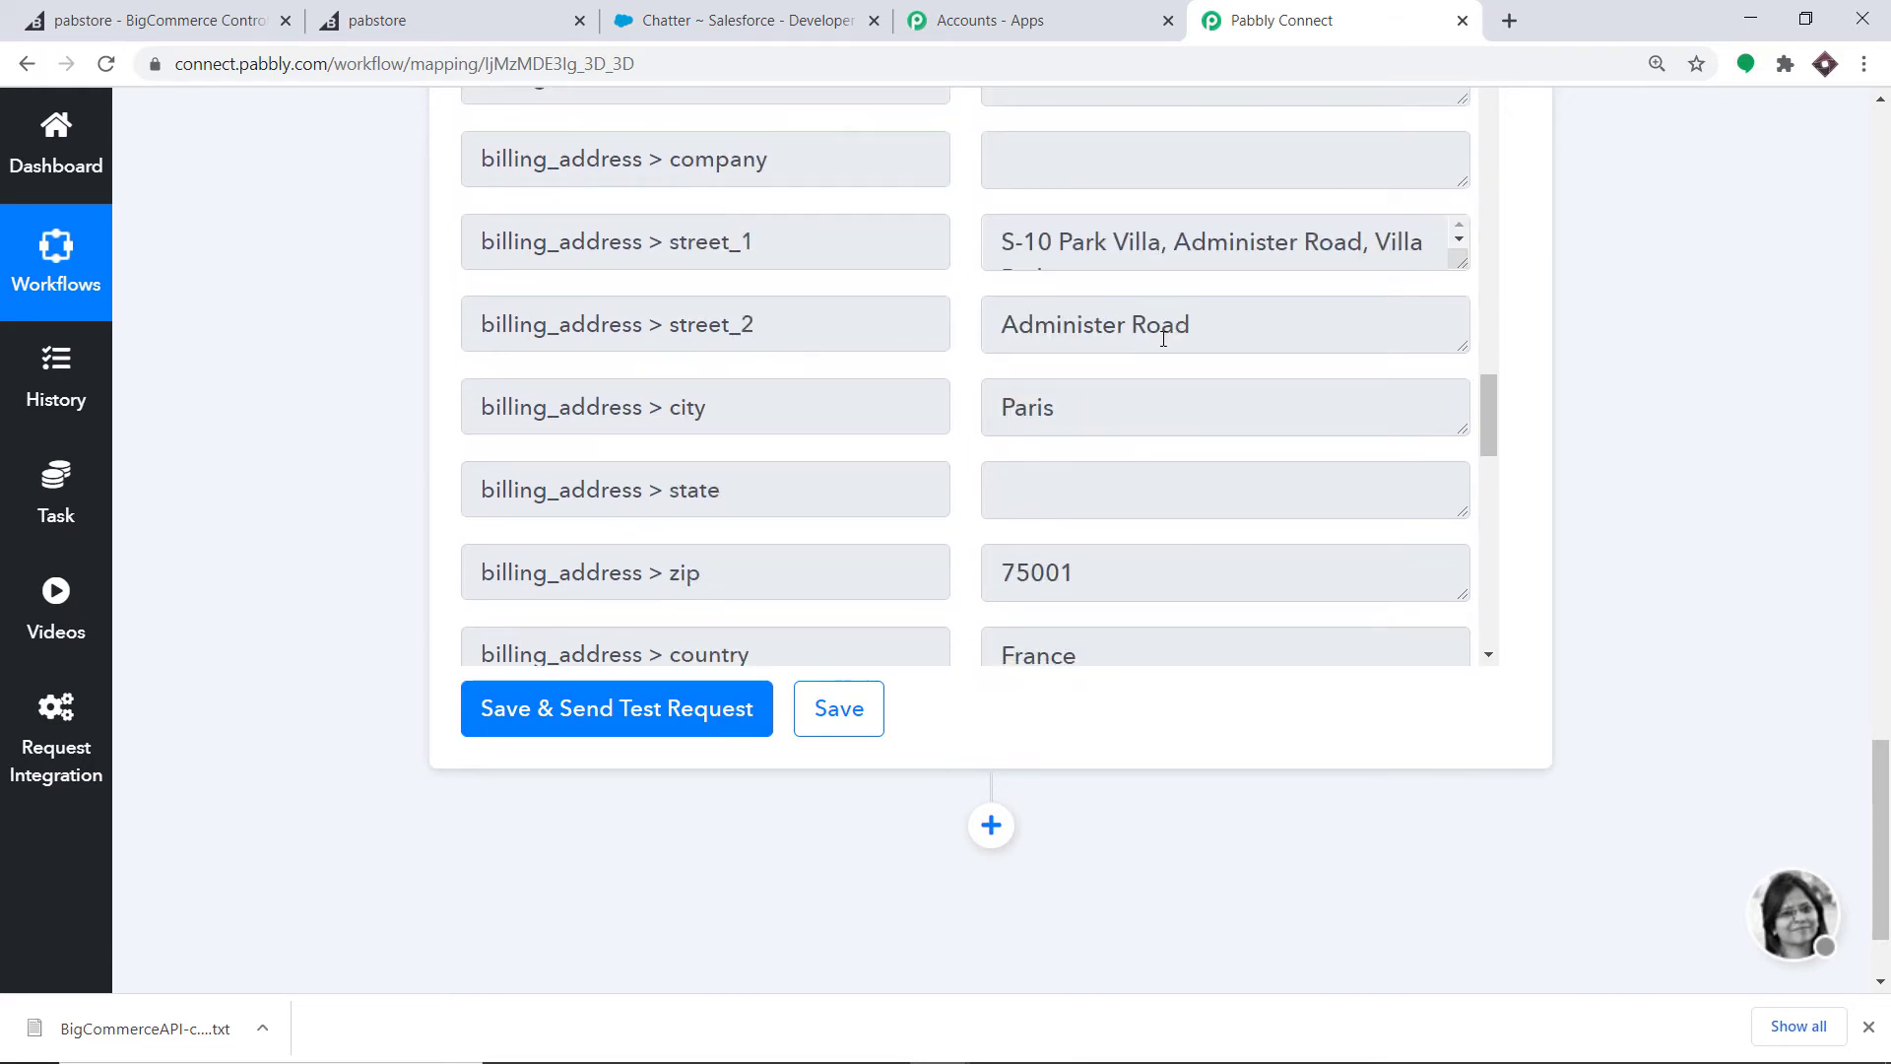
{"action": "scroll", "coordinate": [1218, 343], "scroll_direction": "down", "scroll_amount": 2}
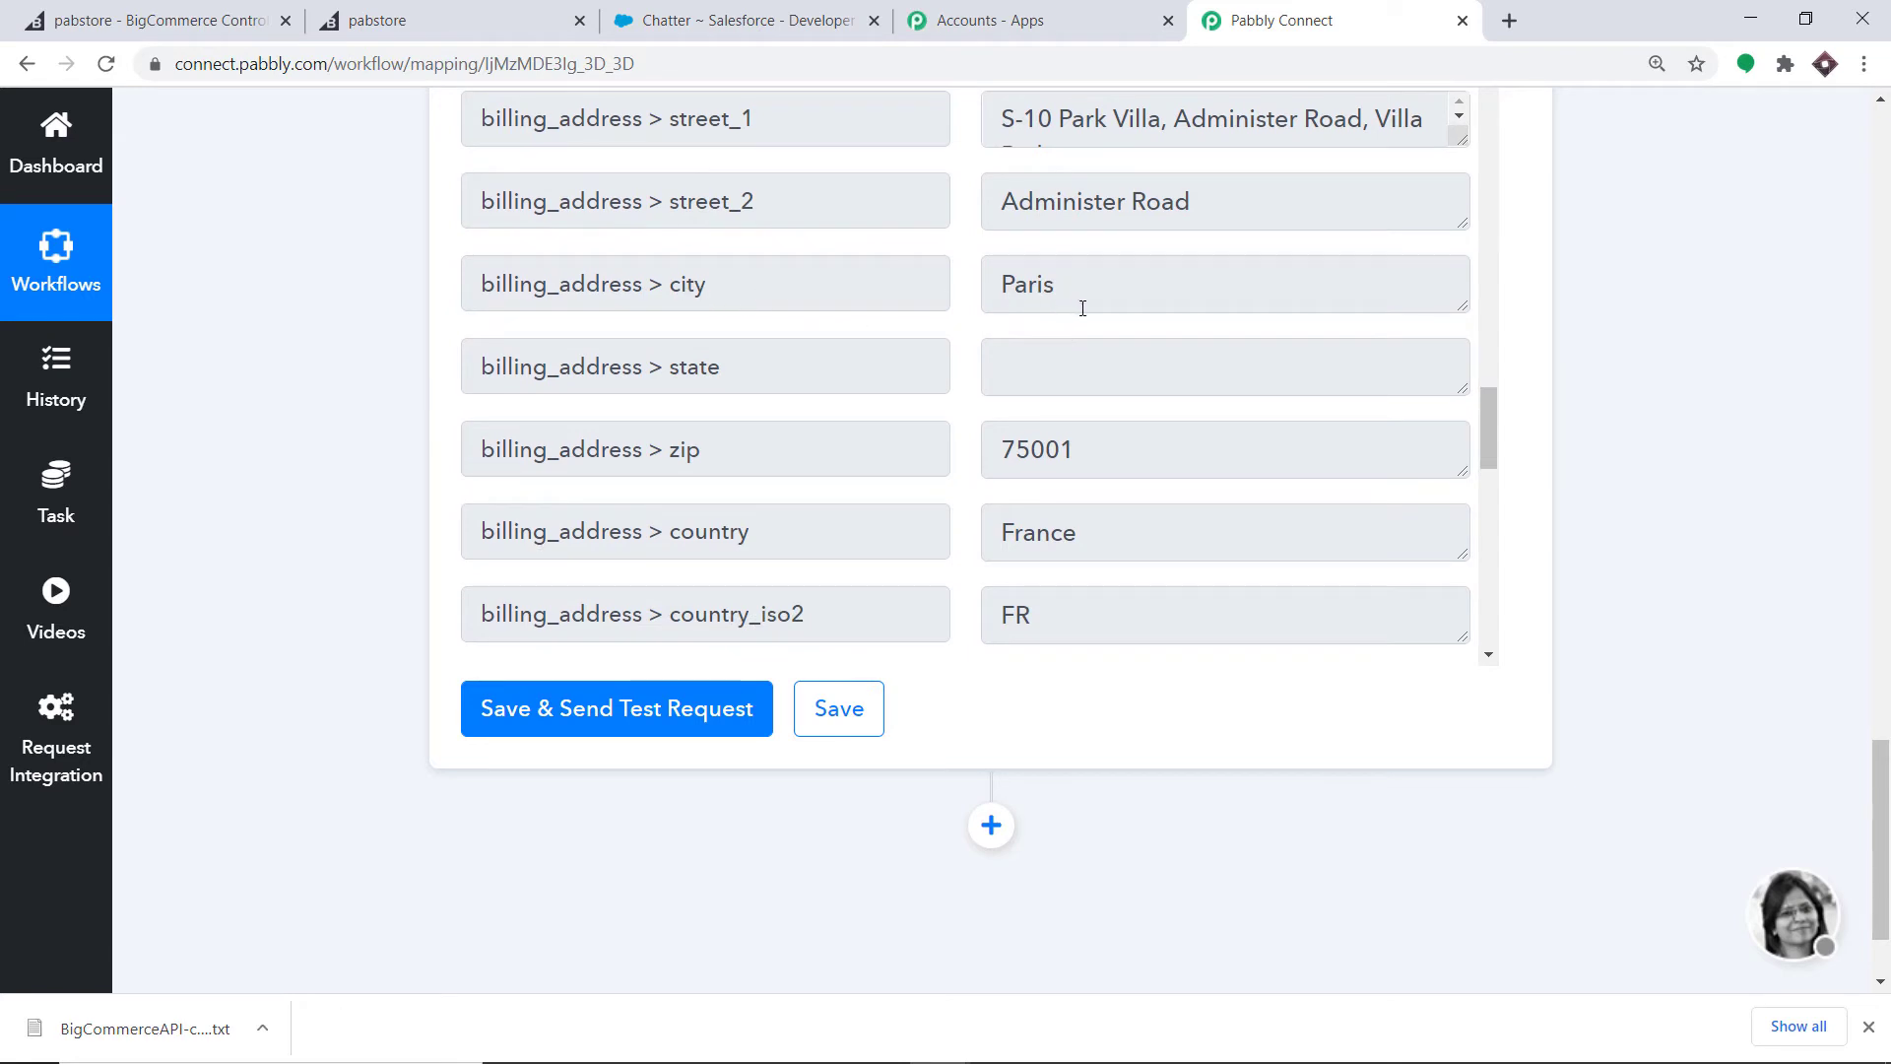
{"action": "scroll", "coordinate": [1082, 308], "scroll_direction": "down", "scroll_amount": 2}
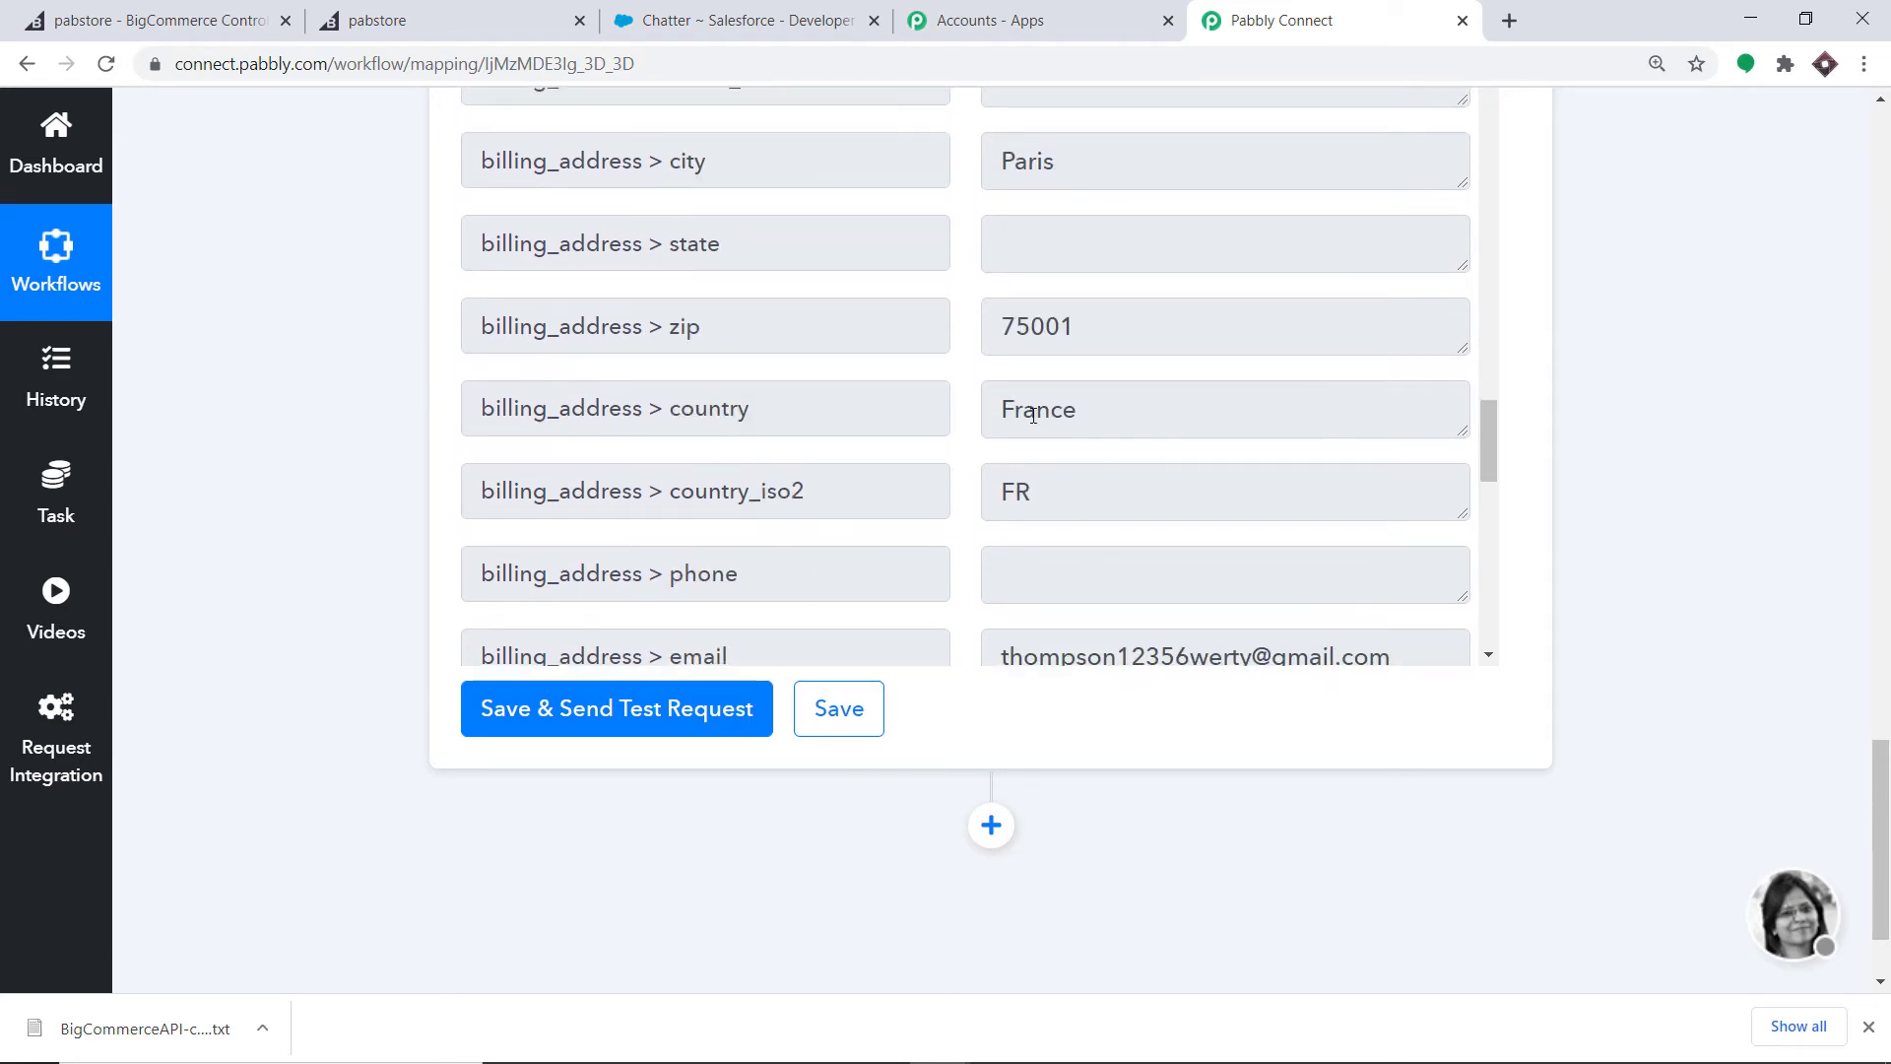
{"action": "scroll", "coordinate": [1032, 415], "scroll_direction": "down", "scroll_amount": 2}
{"action": "scroll", "coordinate": [996, 377], "scroll_direction": "down", "scroll_amount": 2}
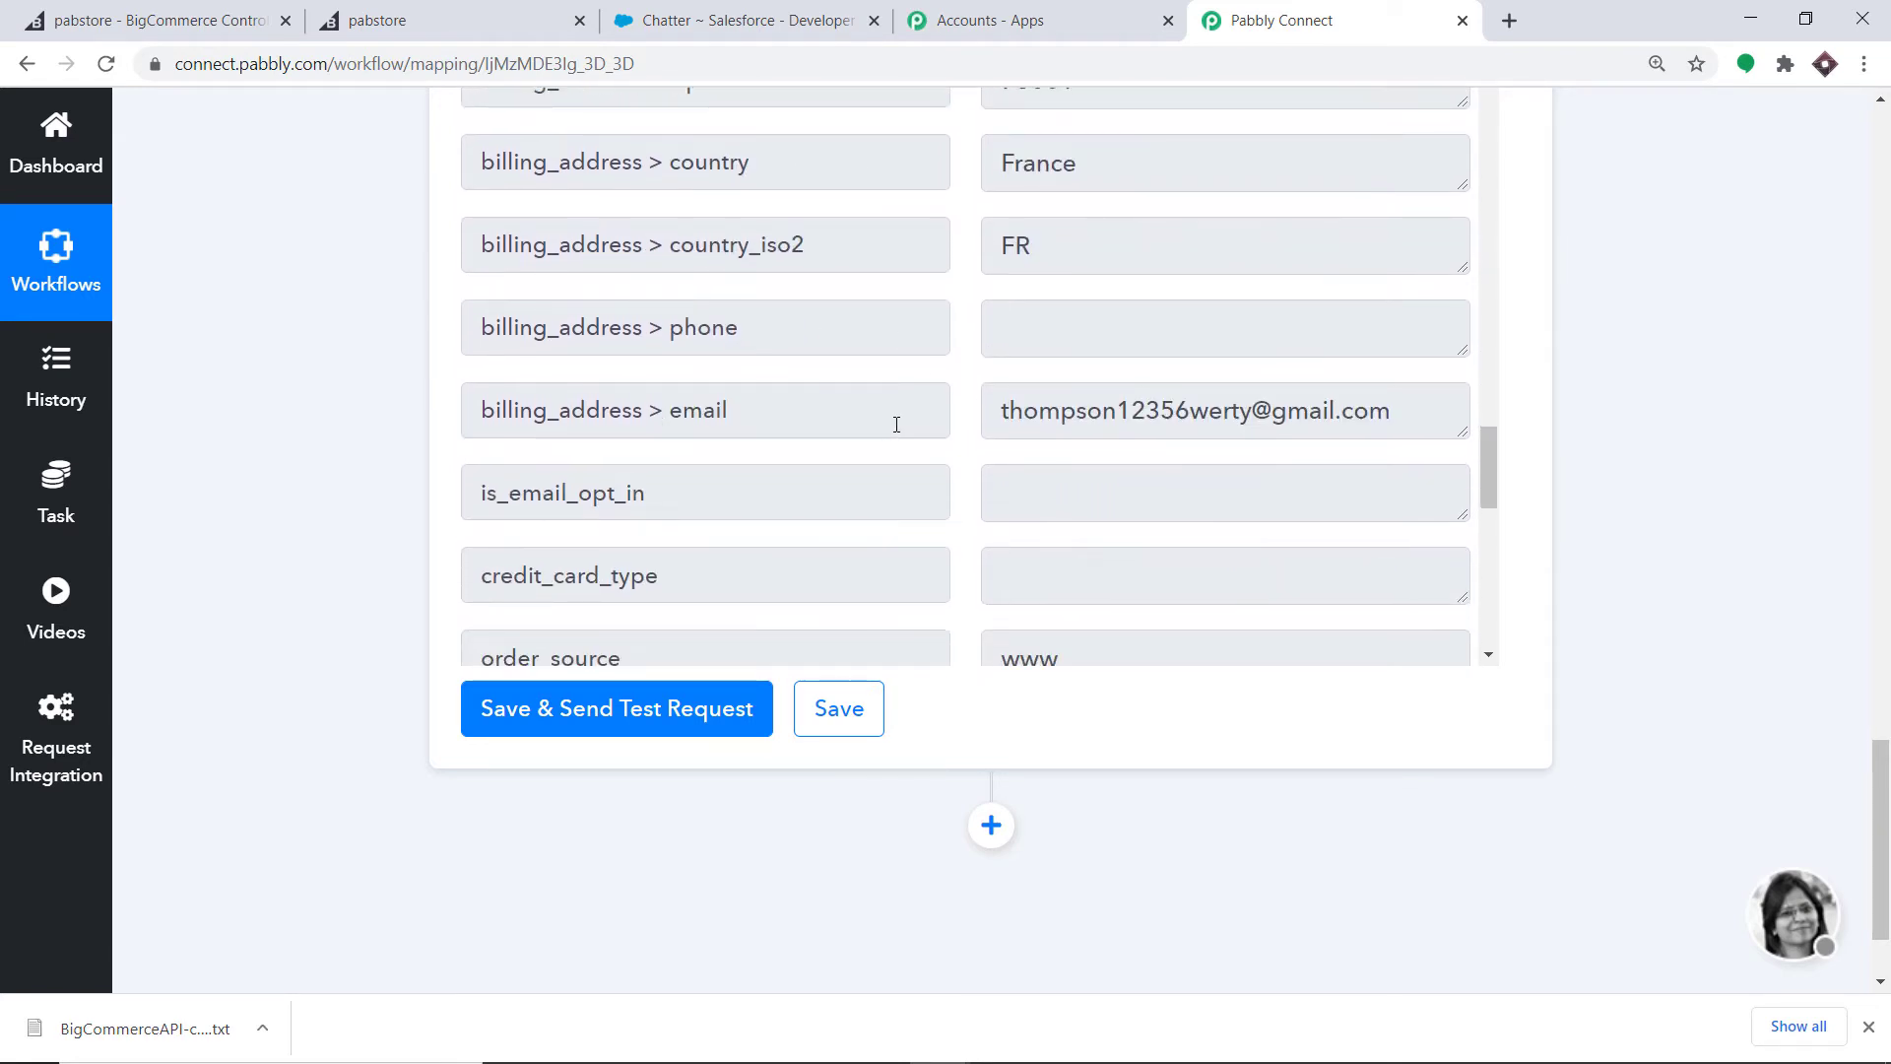
{"action": "scroll", "coordinate": [1073, 406], "scroll_direction": "down", "scroll_amount": 2}
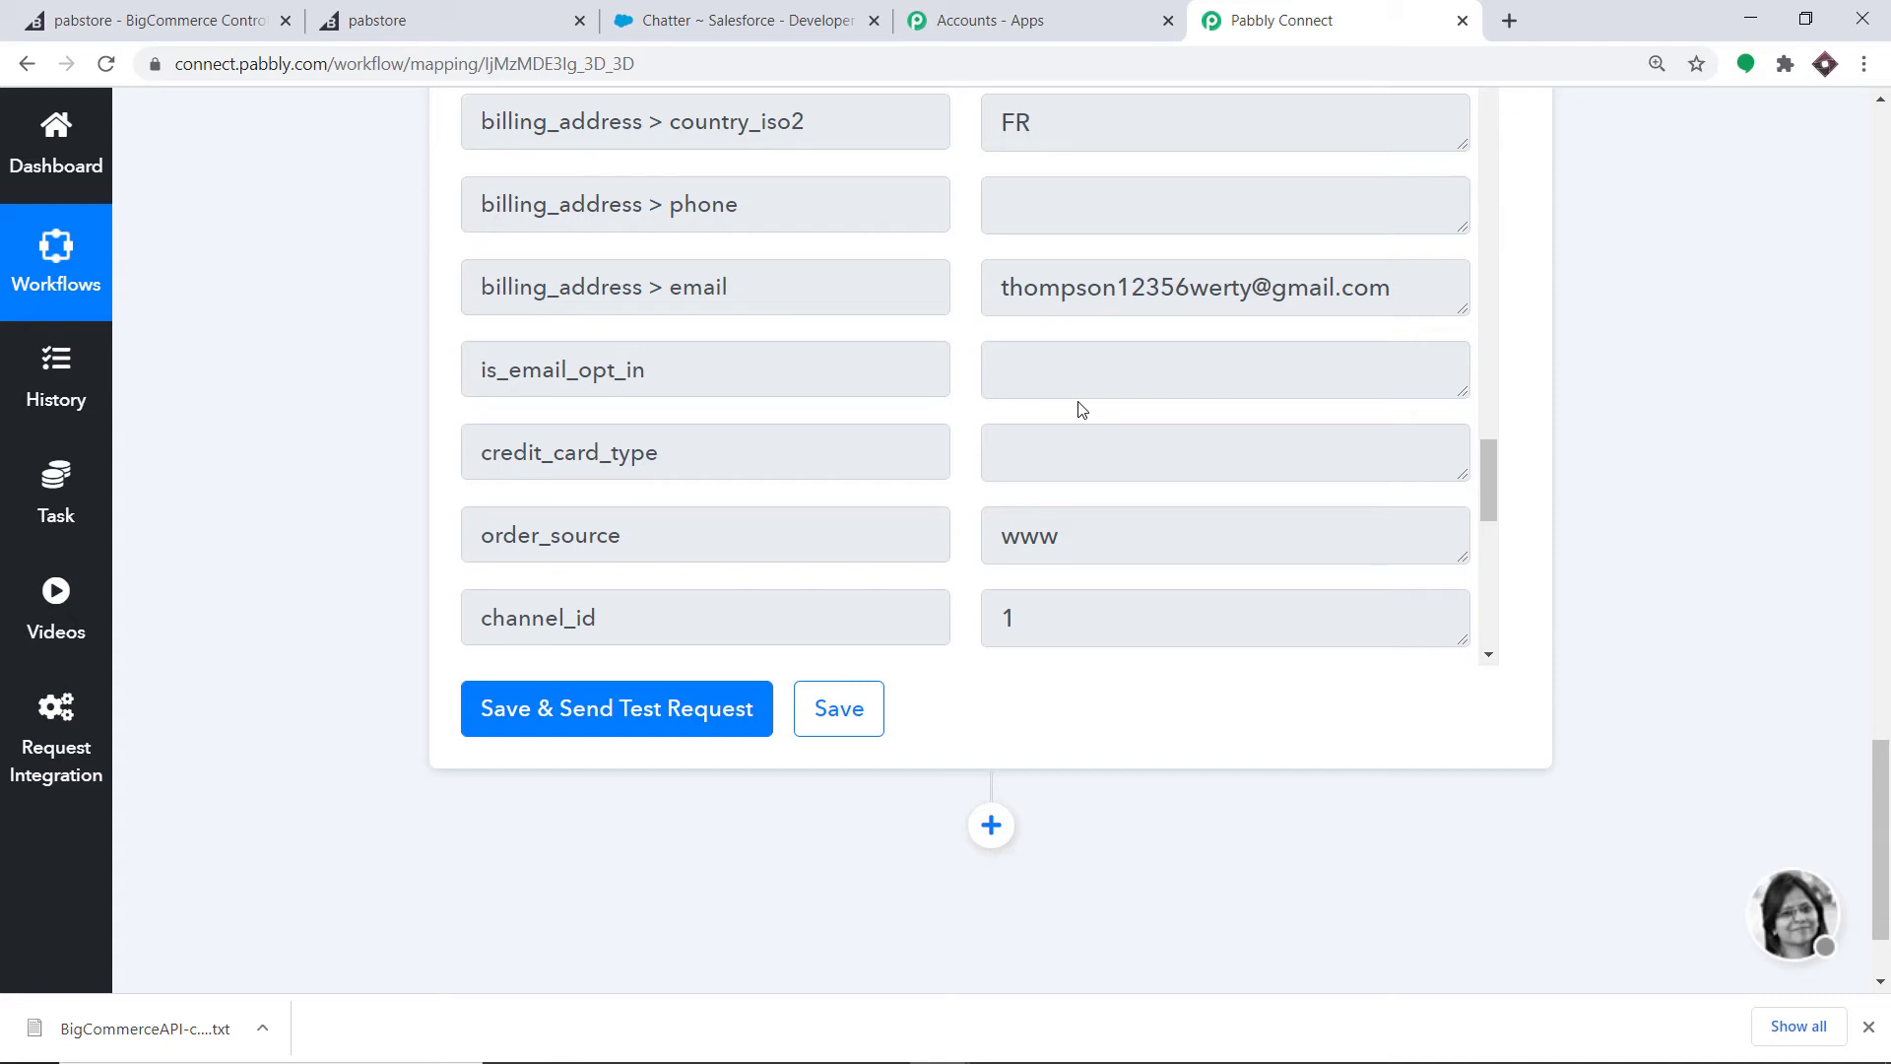
- Add a third step using Salesforce with the Create Lead action event
{"action": "left_click", "coordinate": [991, 825]}
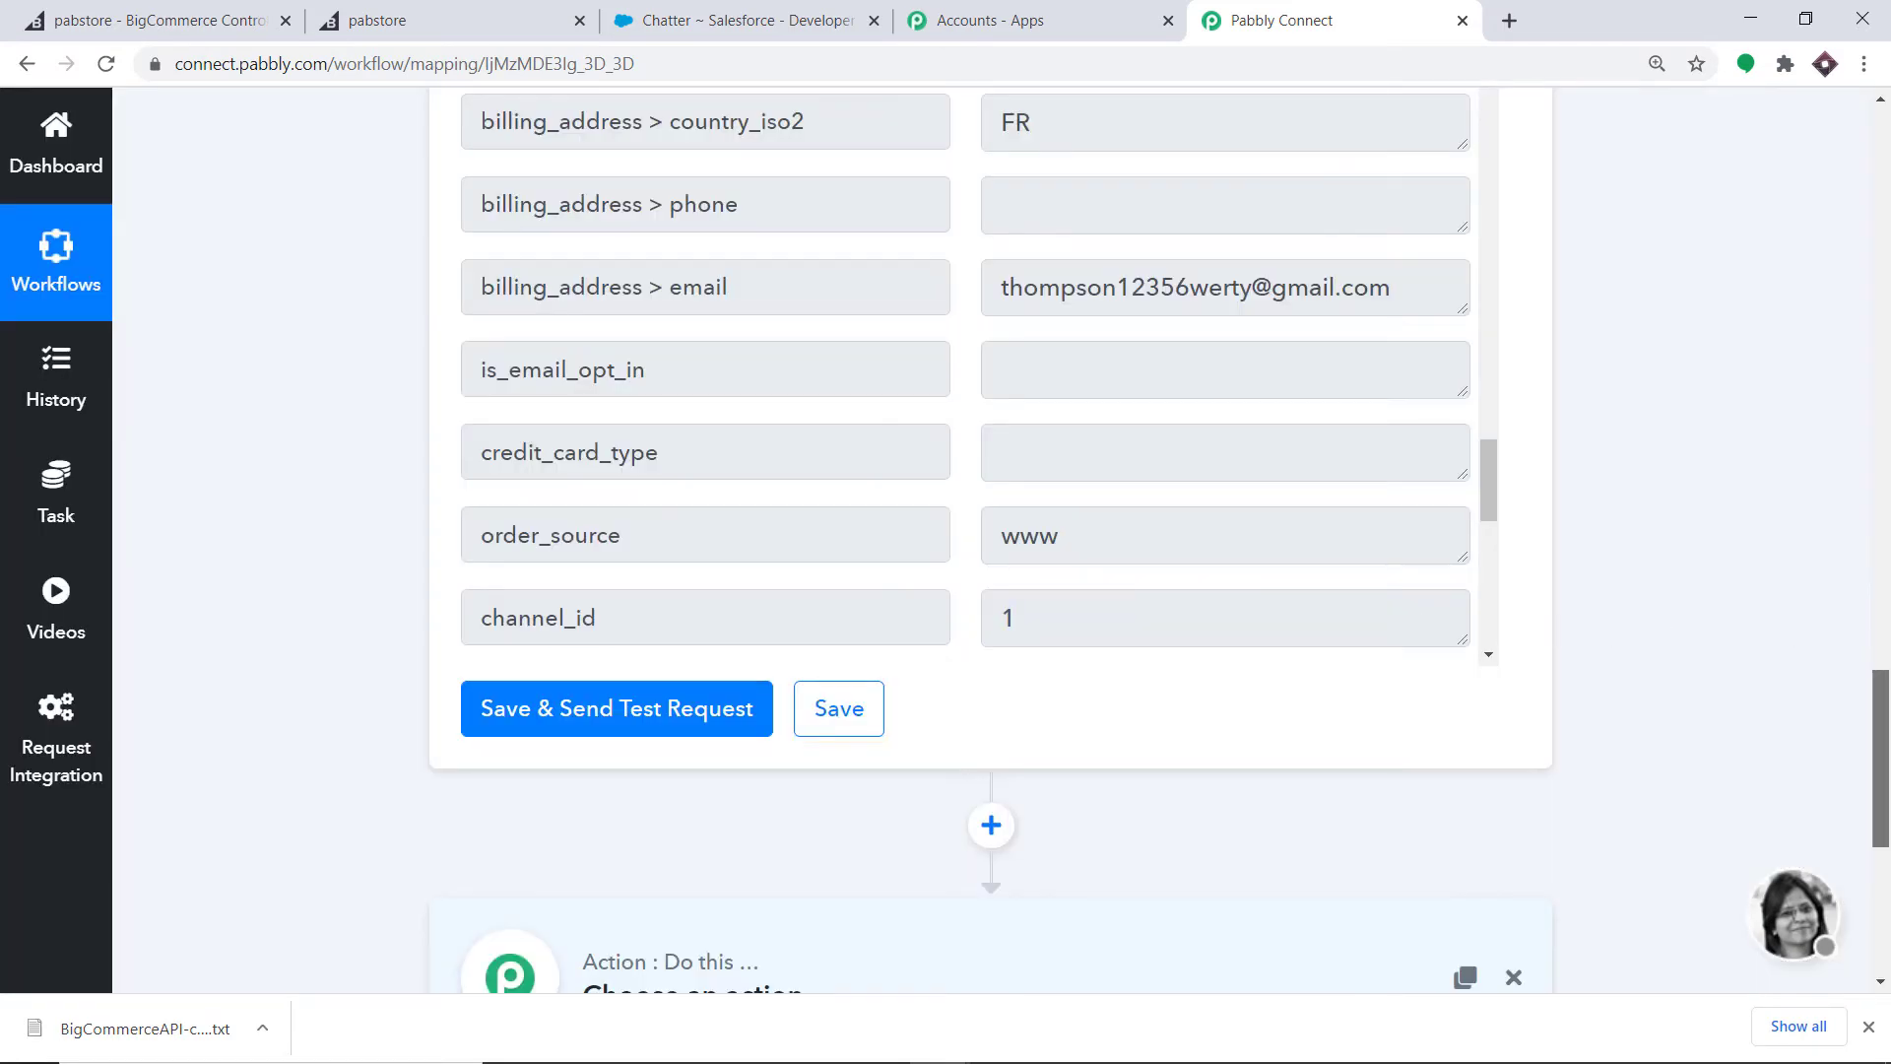
{"action": "left_click_drag", "start_coordinate": [1878, 679], "coordinate": [1879, 804]}
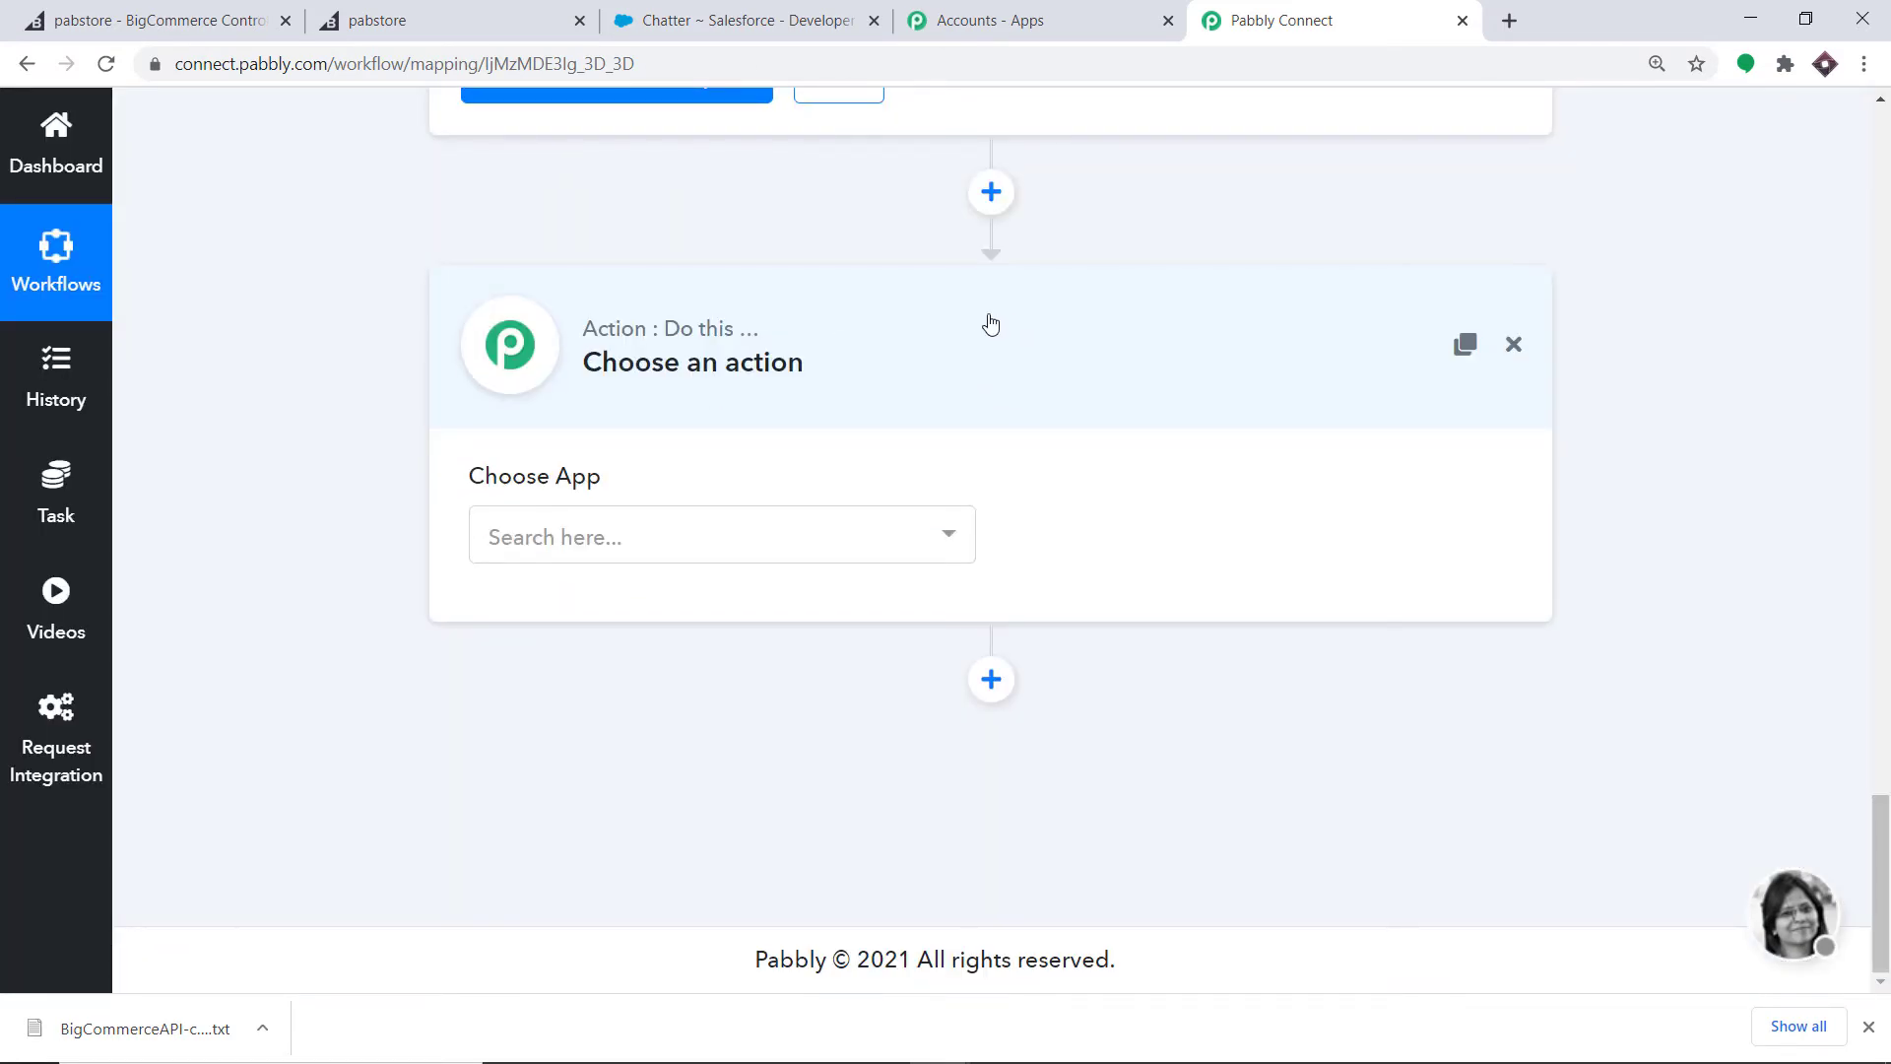
{"action": "left_click", "coordinate": [602, 519]}
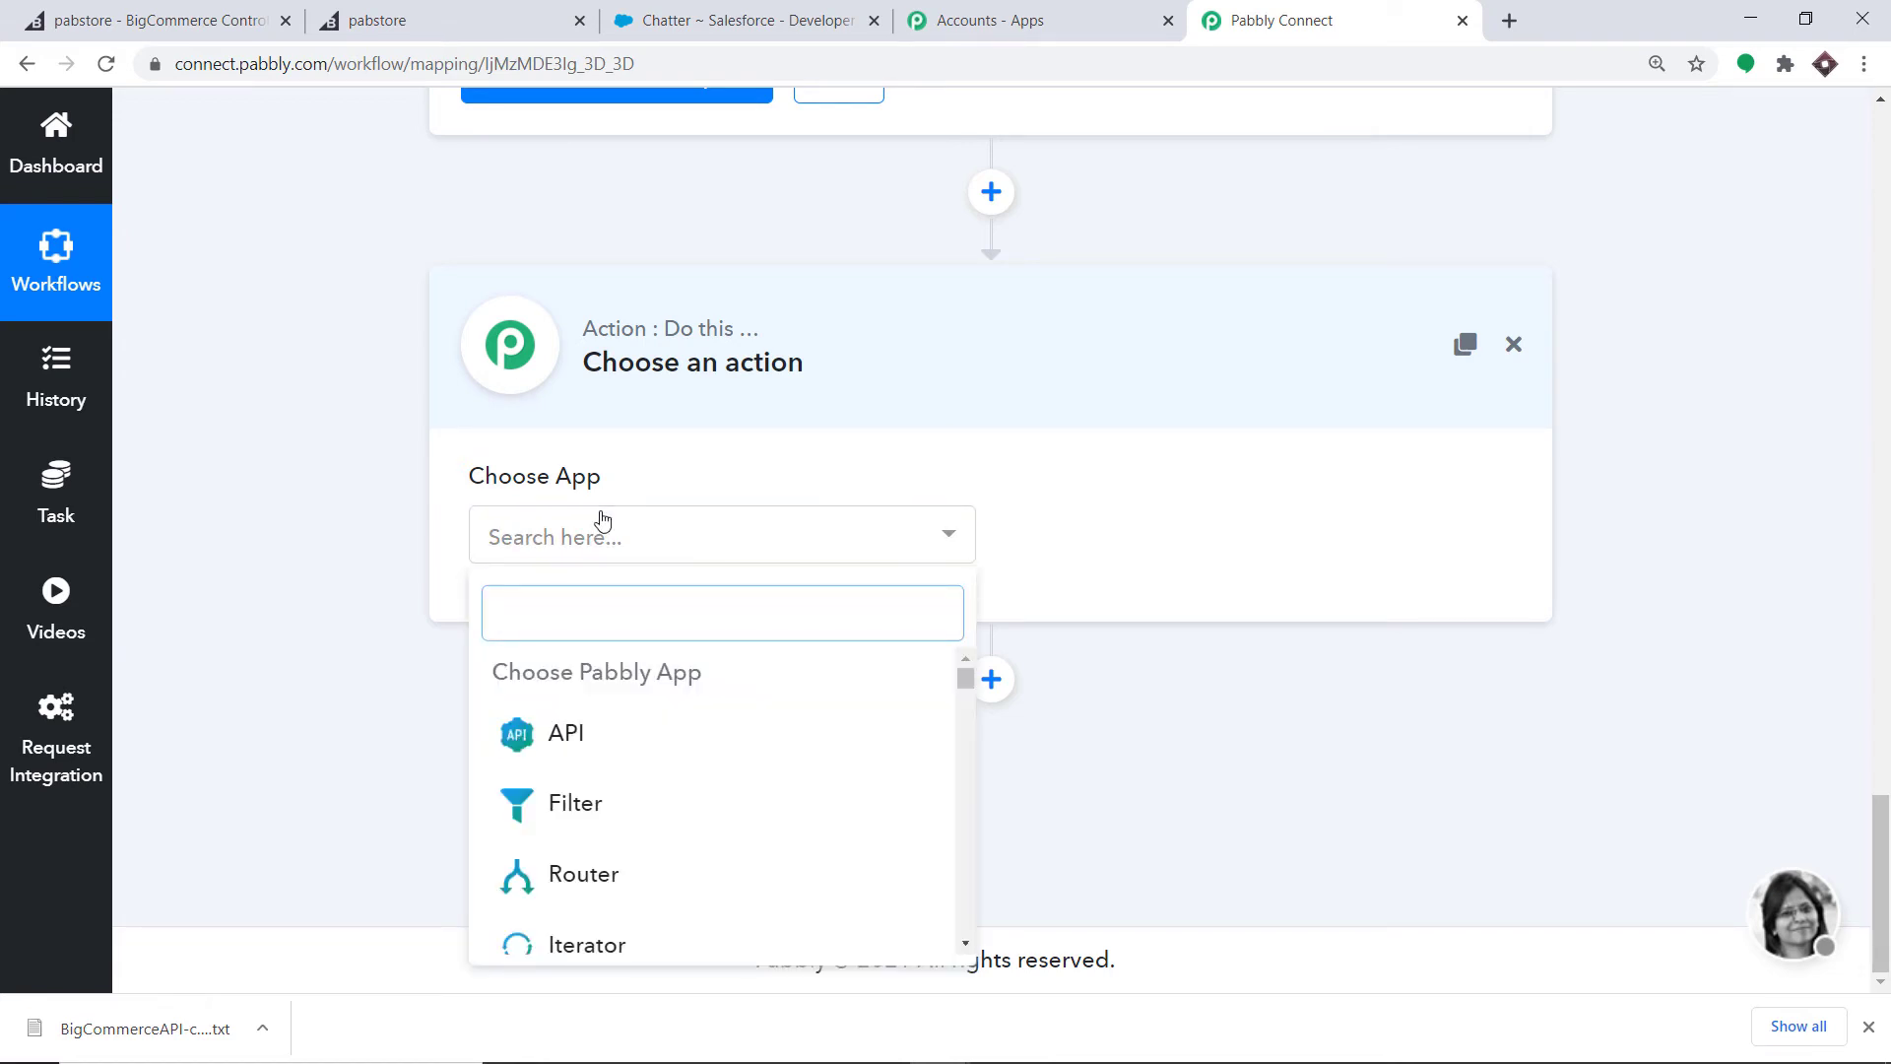
{"action": "type", "text": "sales"}
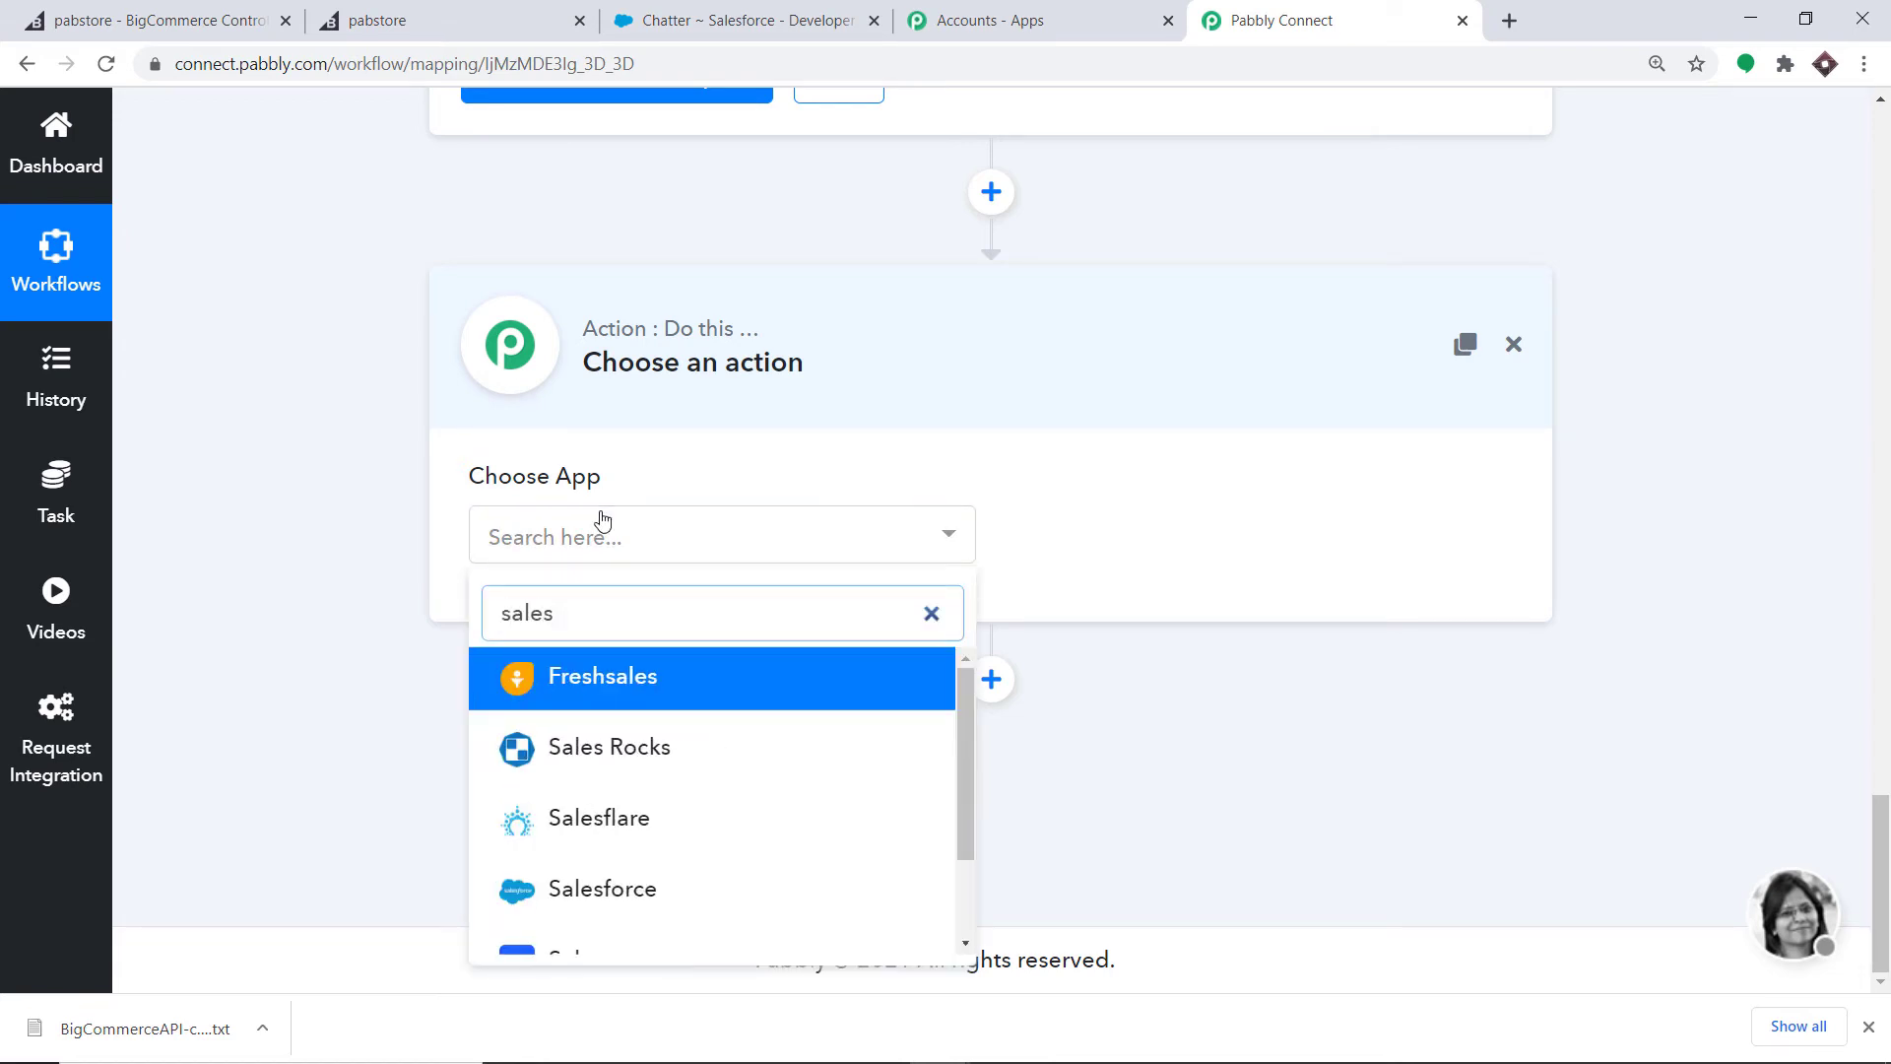
{"action": "left_click", "coordinate": [552, 886]}
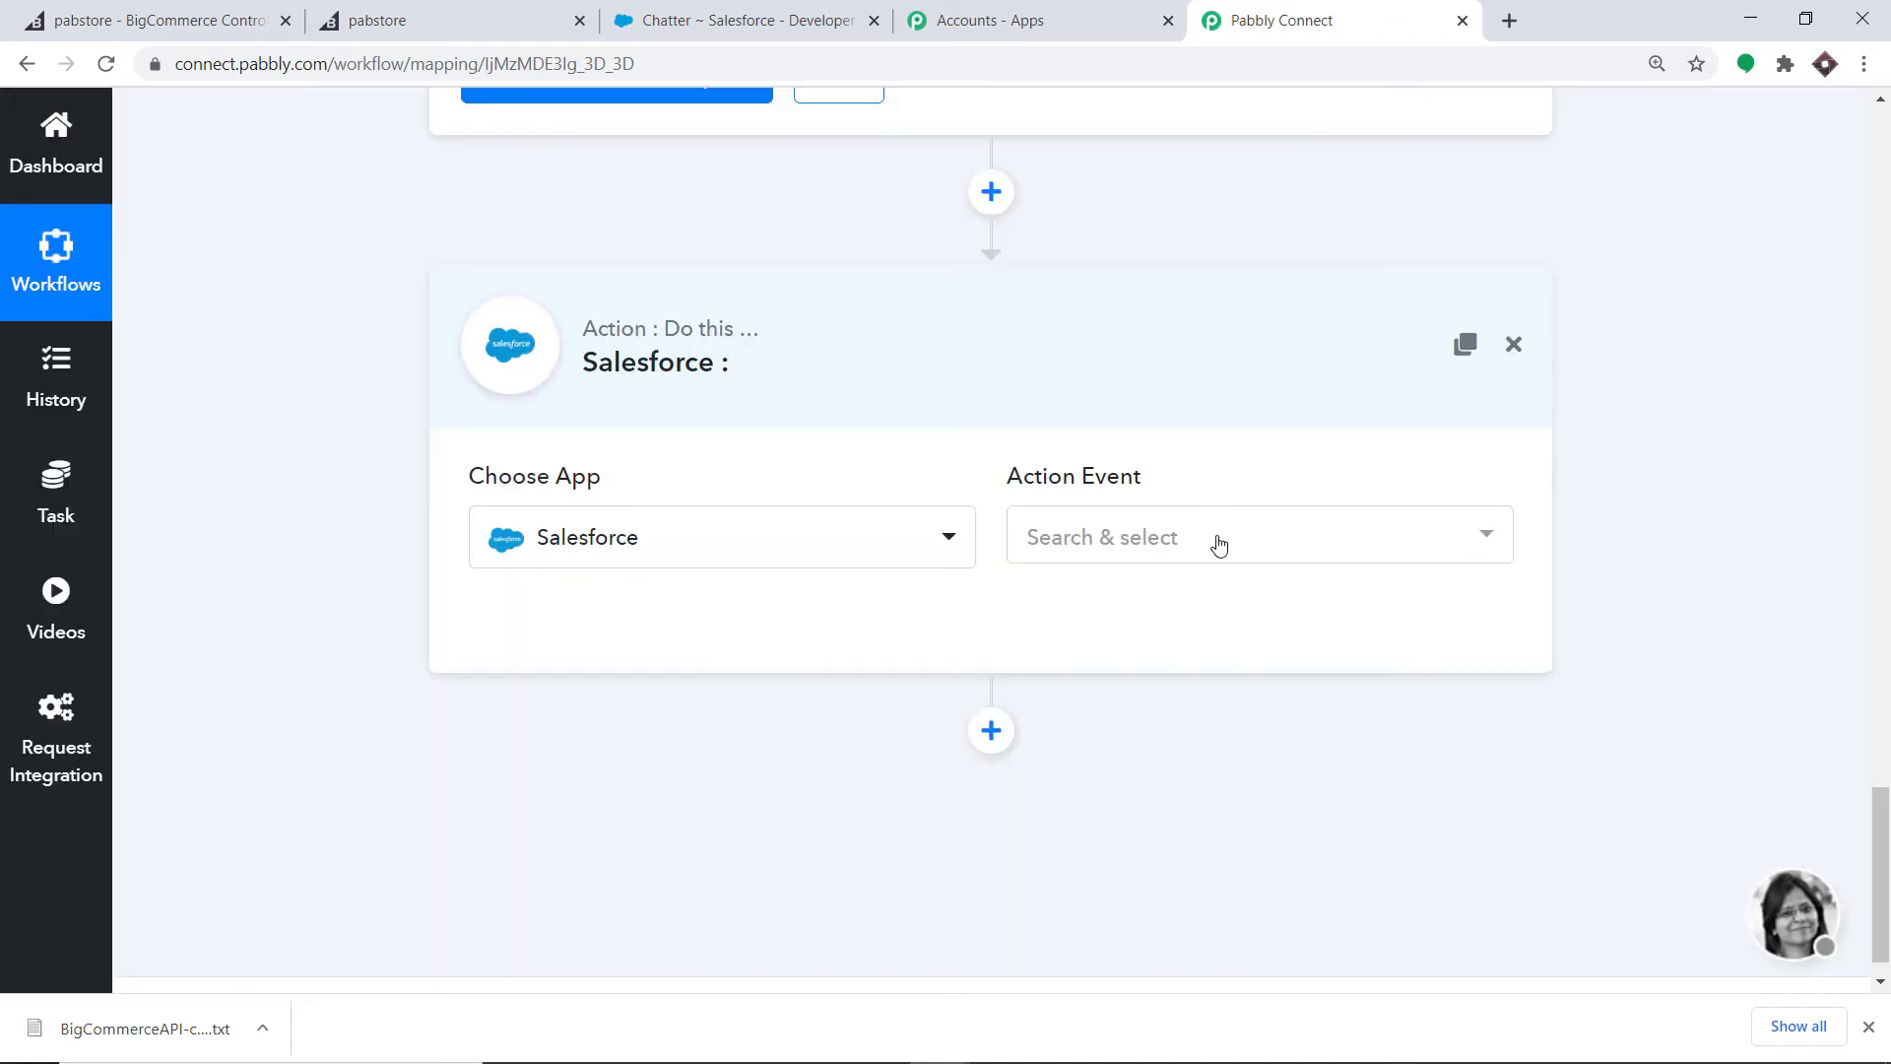
{"action": "left_click", "coordinate": [1218, 540]}
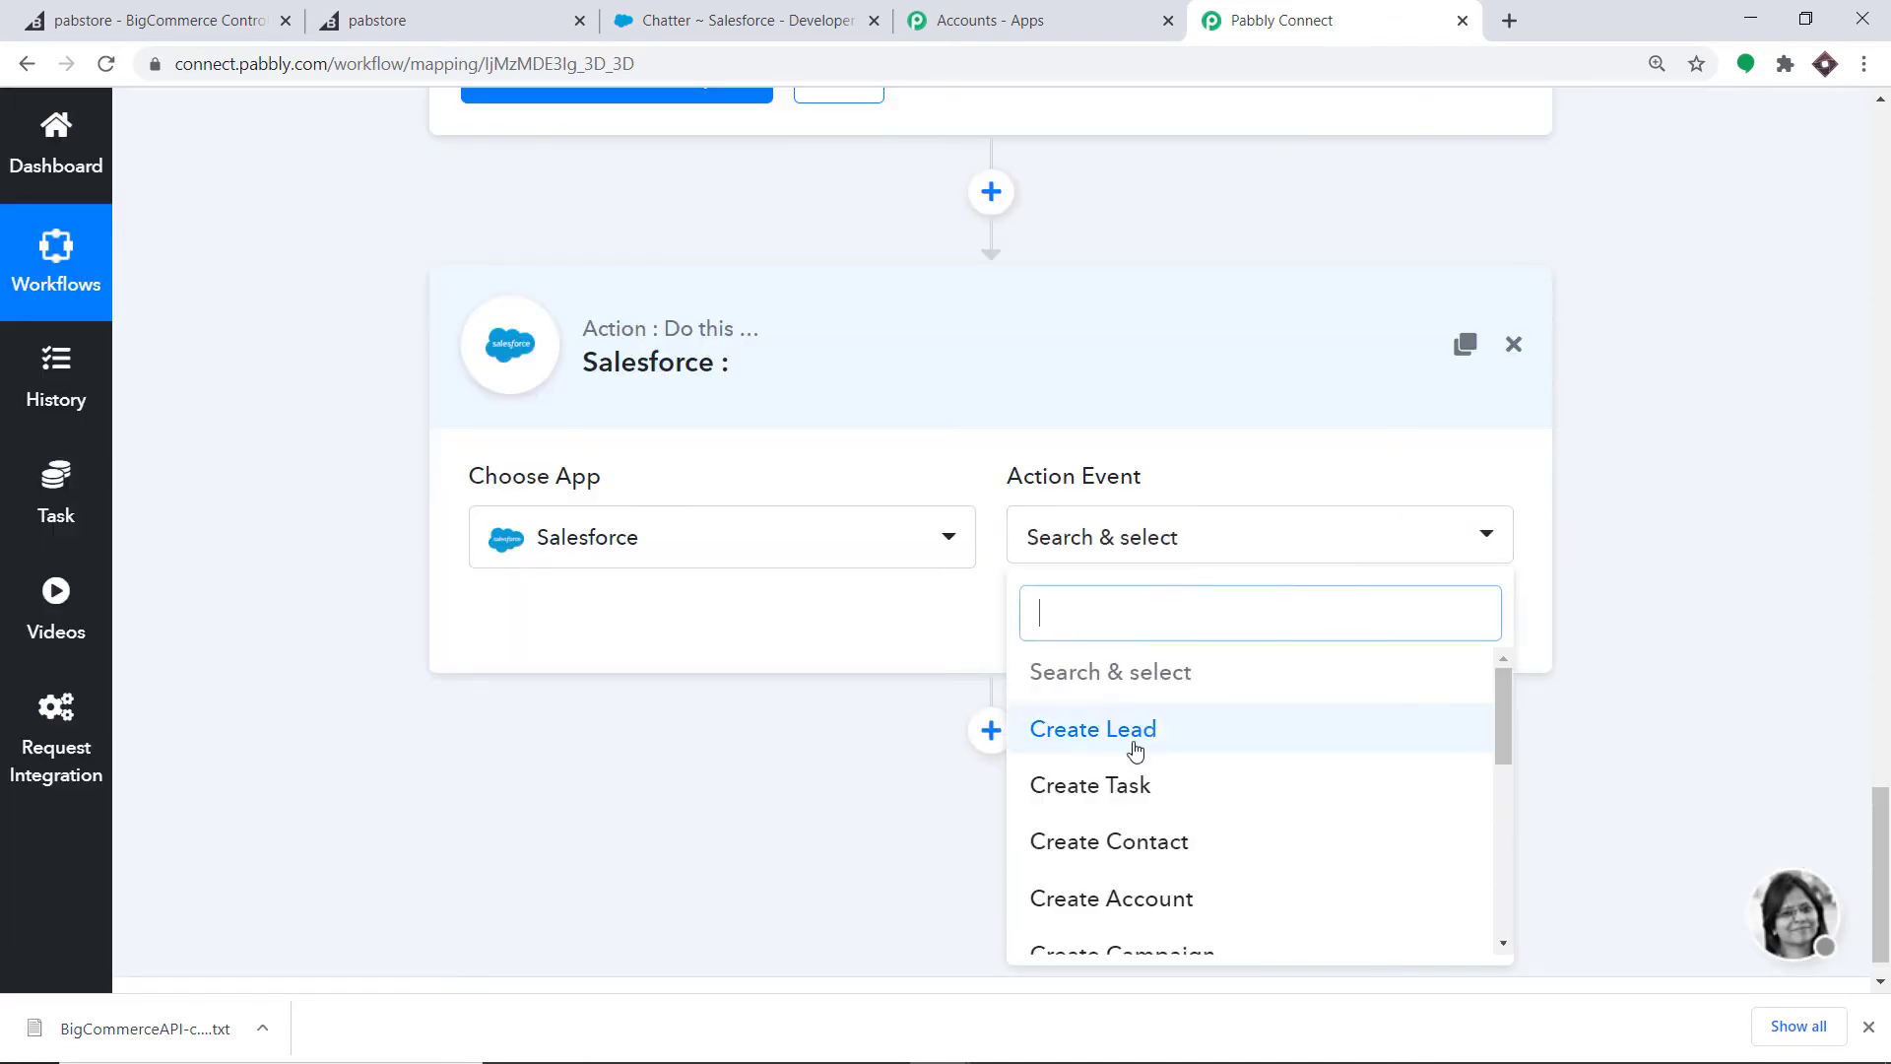
{"action": "left_click", "coordinate": [1083, 746]}
{"action": "left_click", "coordinate": [1157, 552]}
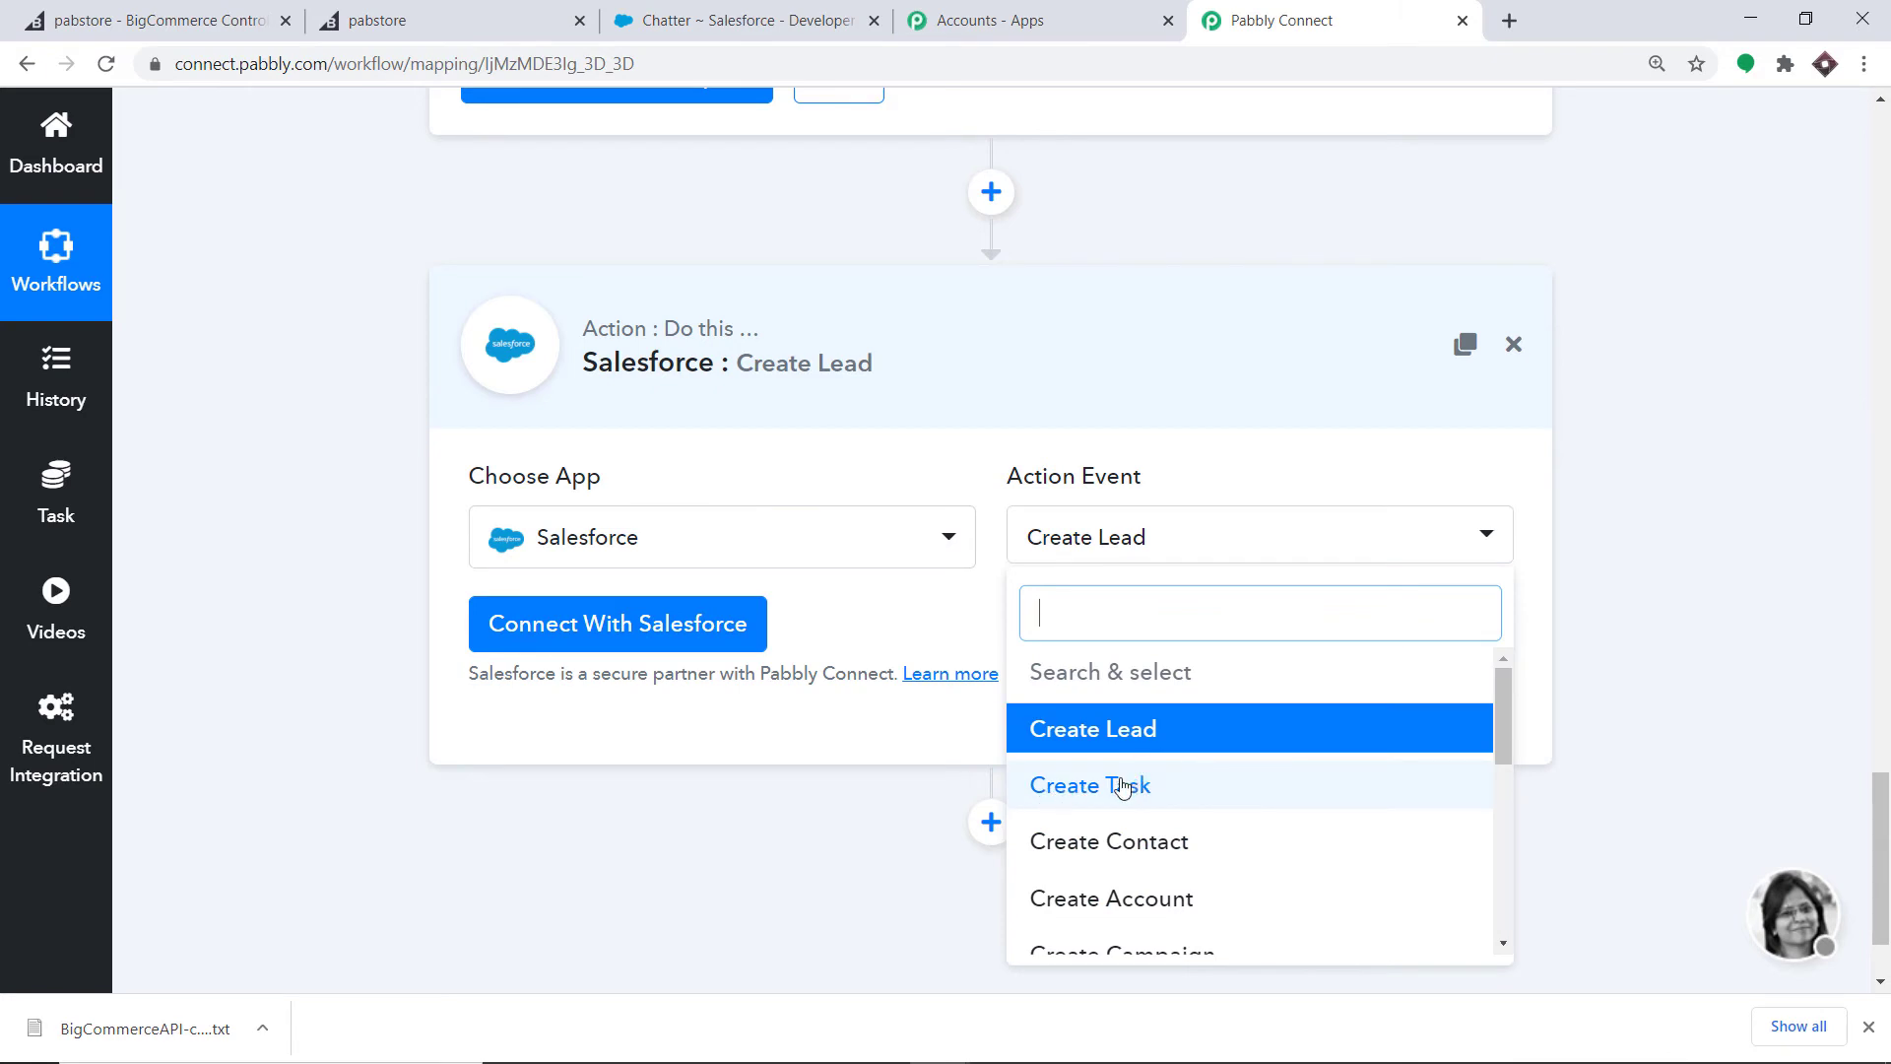
{"action": "scroll", "coordinate": [1131, 840], "scroll_direction": "down", "scroll_amount": 4}
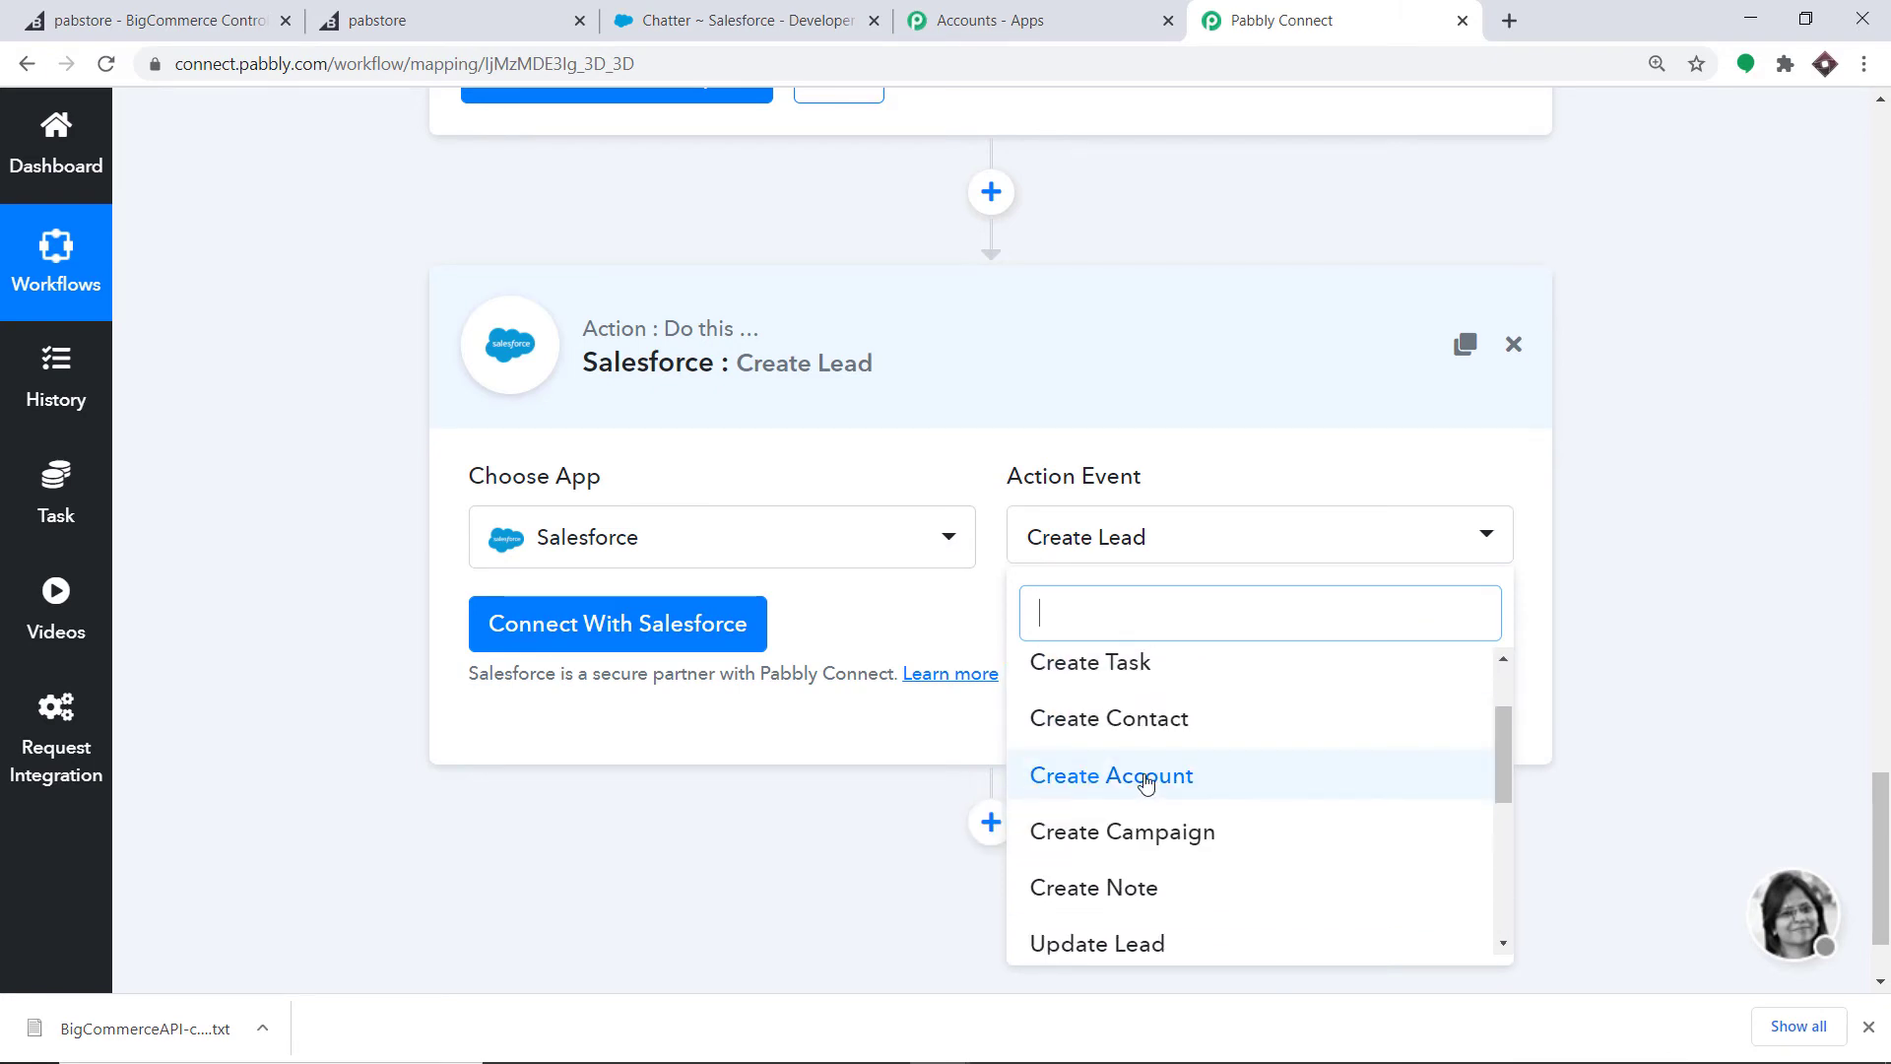
{"action": "scroll", "coordinate": [1221, 783], "scroll_direction": "down", "scroll_amount": 6}
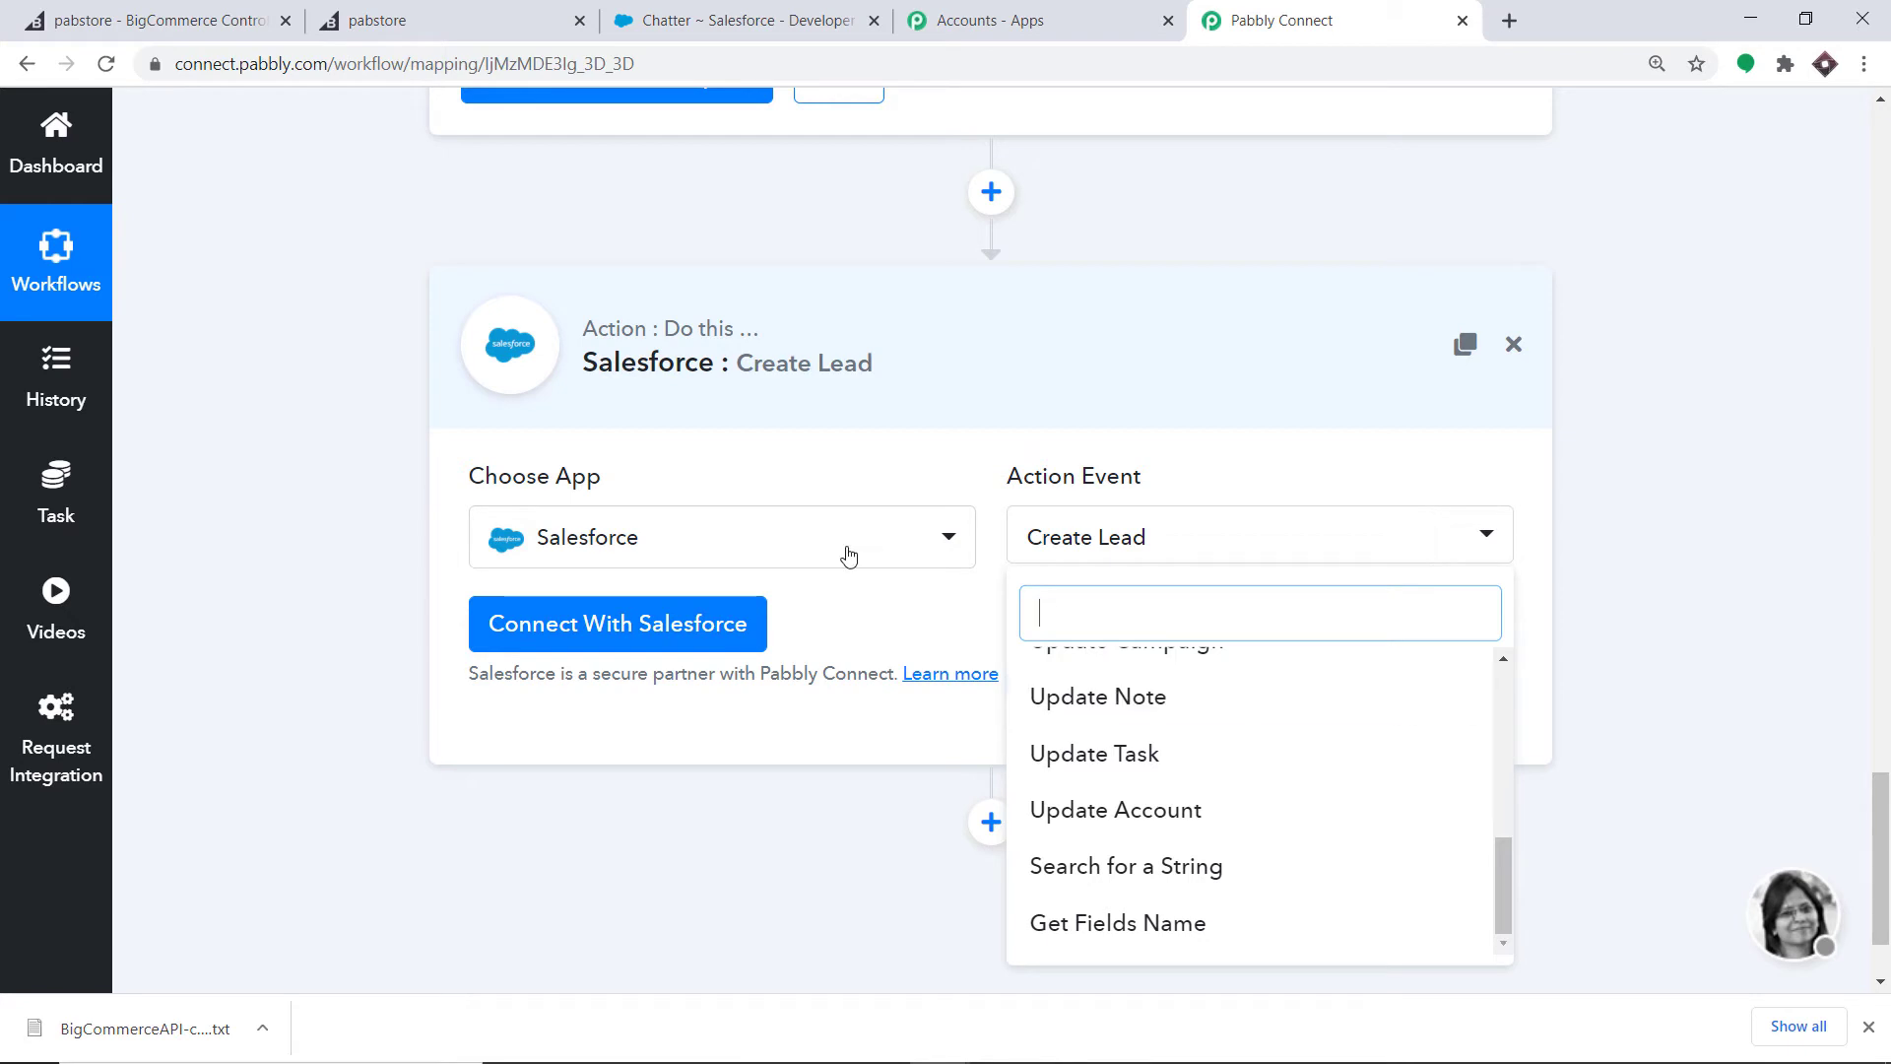
{"action": "left_click", "coordinate": [908, 603]}
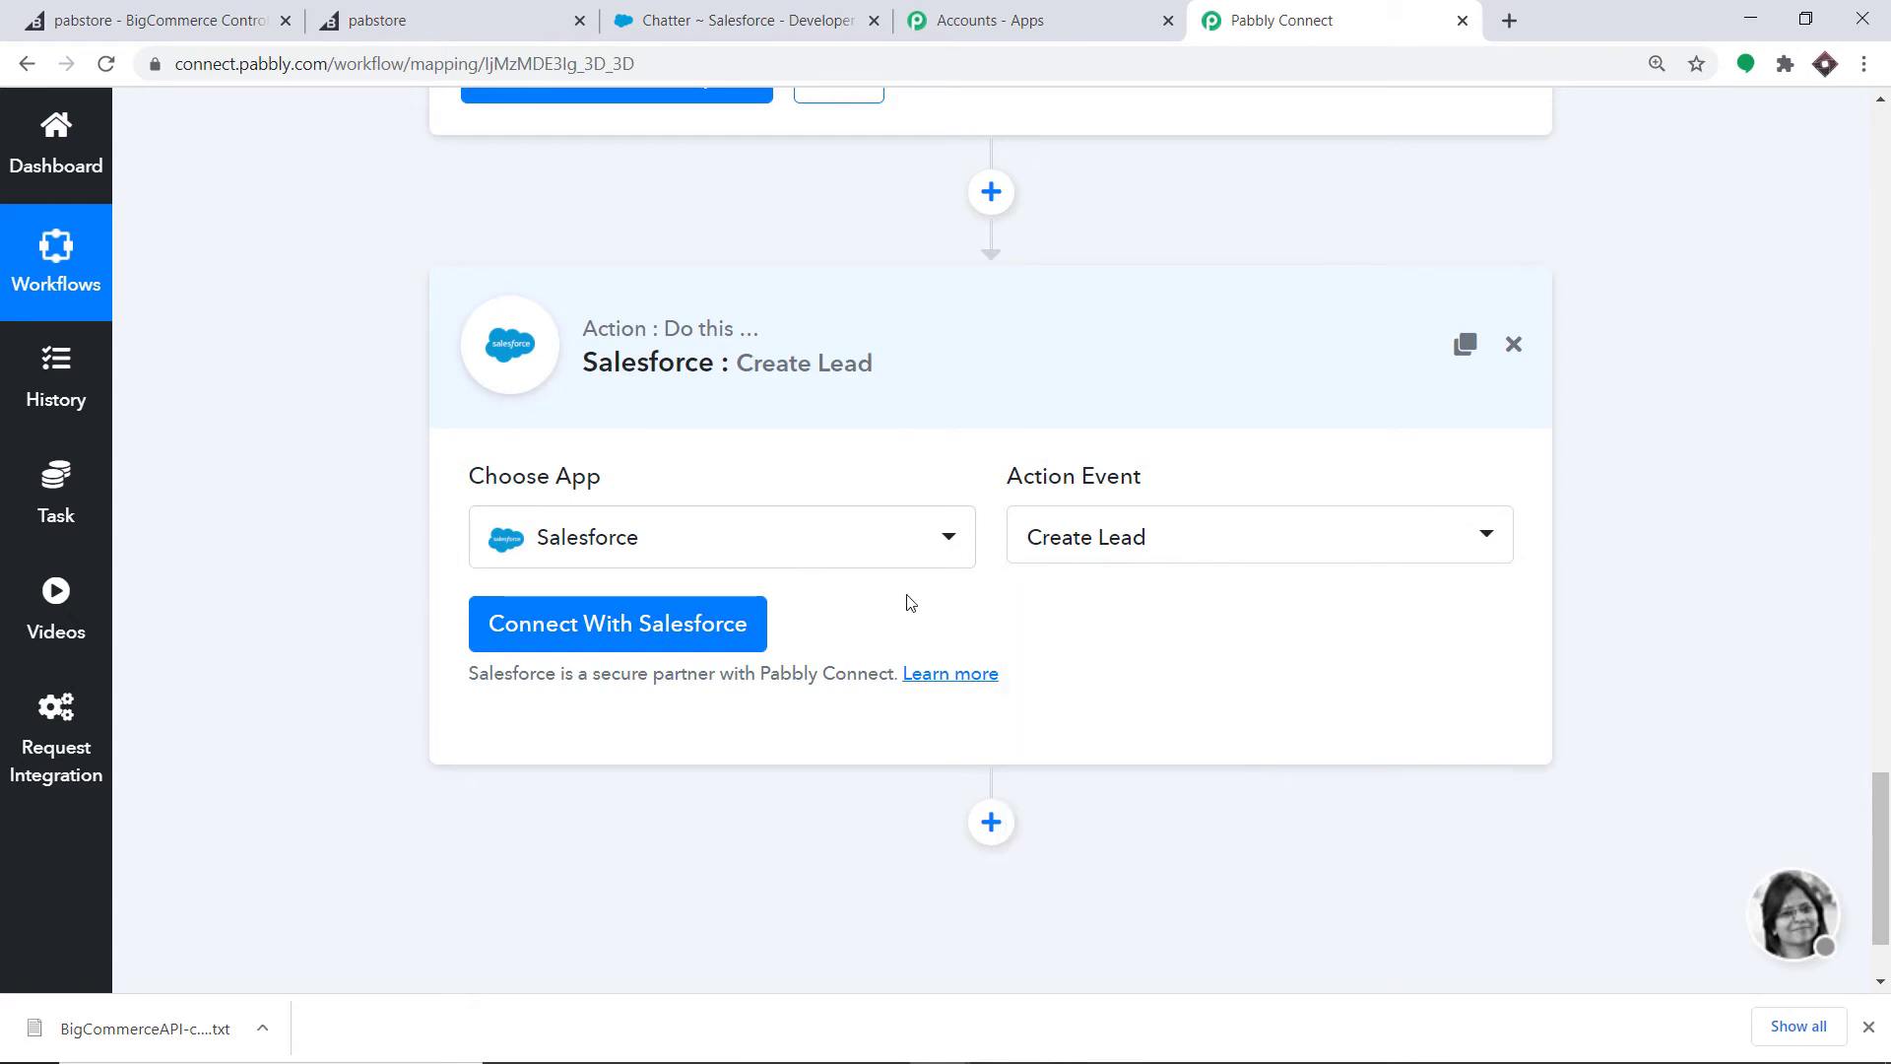
- Connect Salesforce by allowing Pabbly Connect access in the authorization popup
{"action": "left_click", "coordinate": [715, 635]}
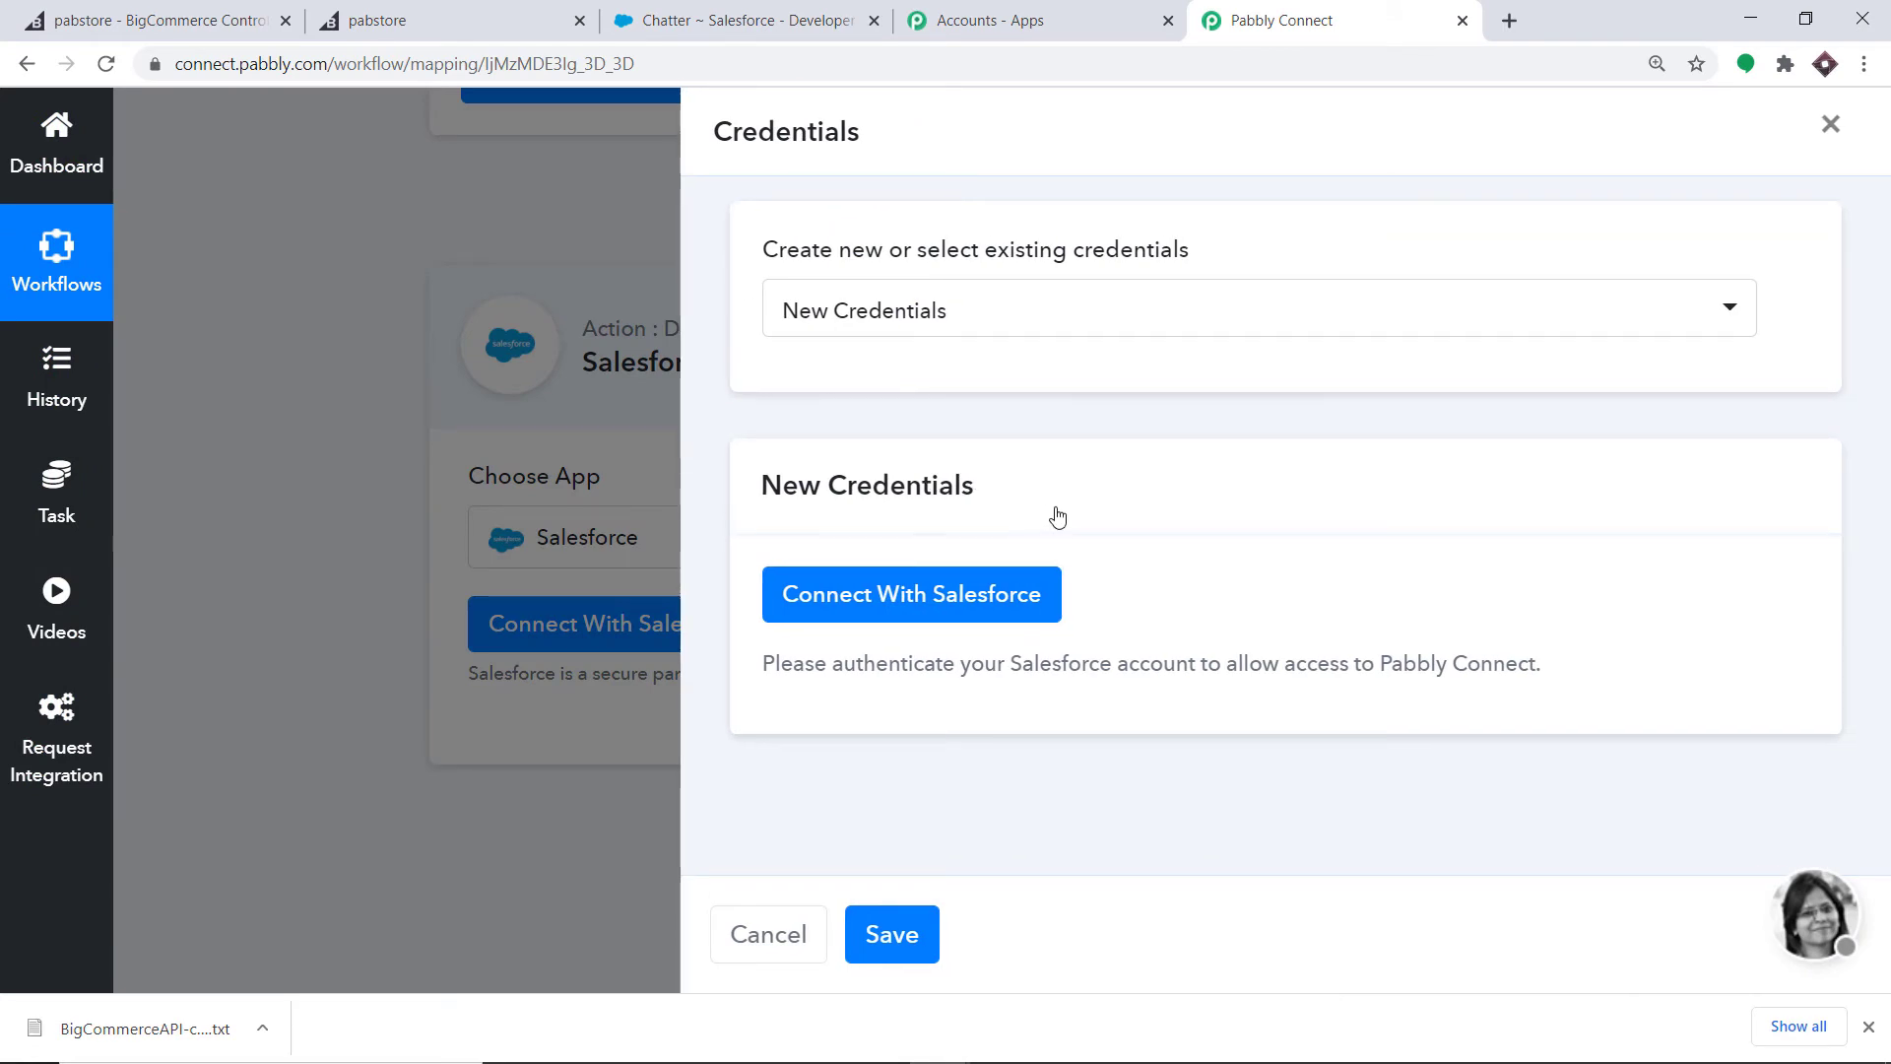
{"action": "left_click", "coordinate": [941, 610]}
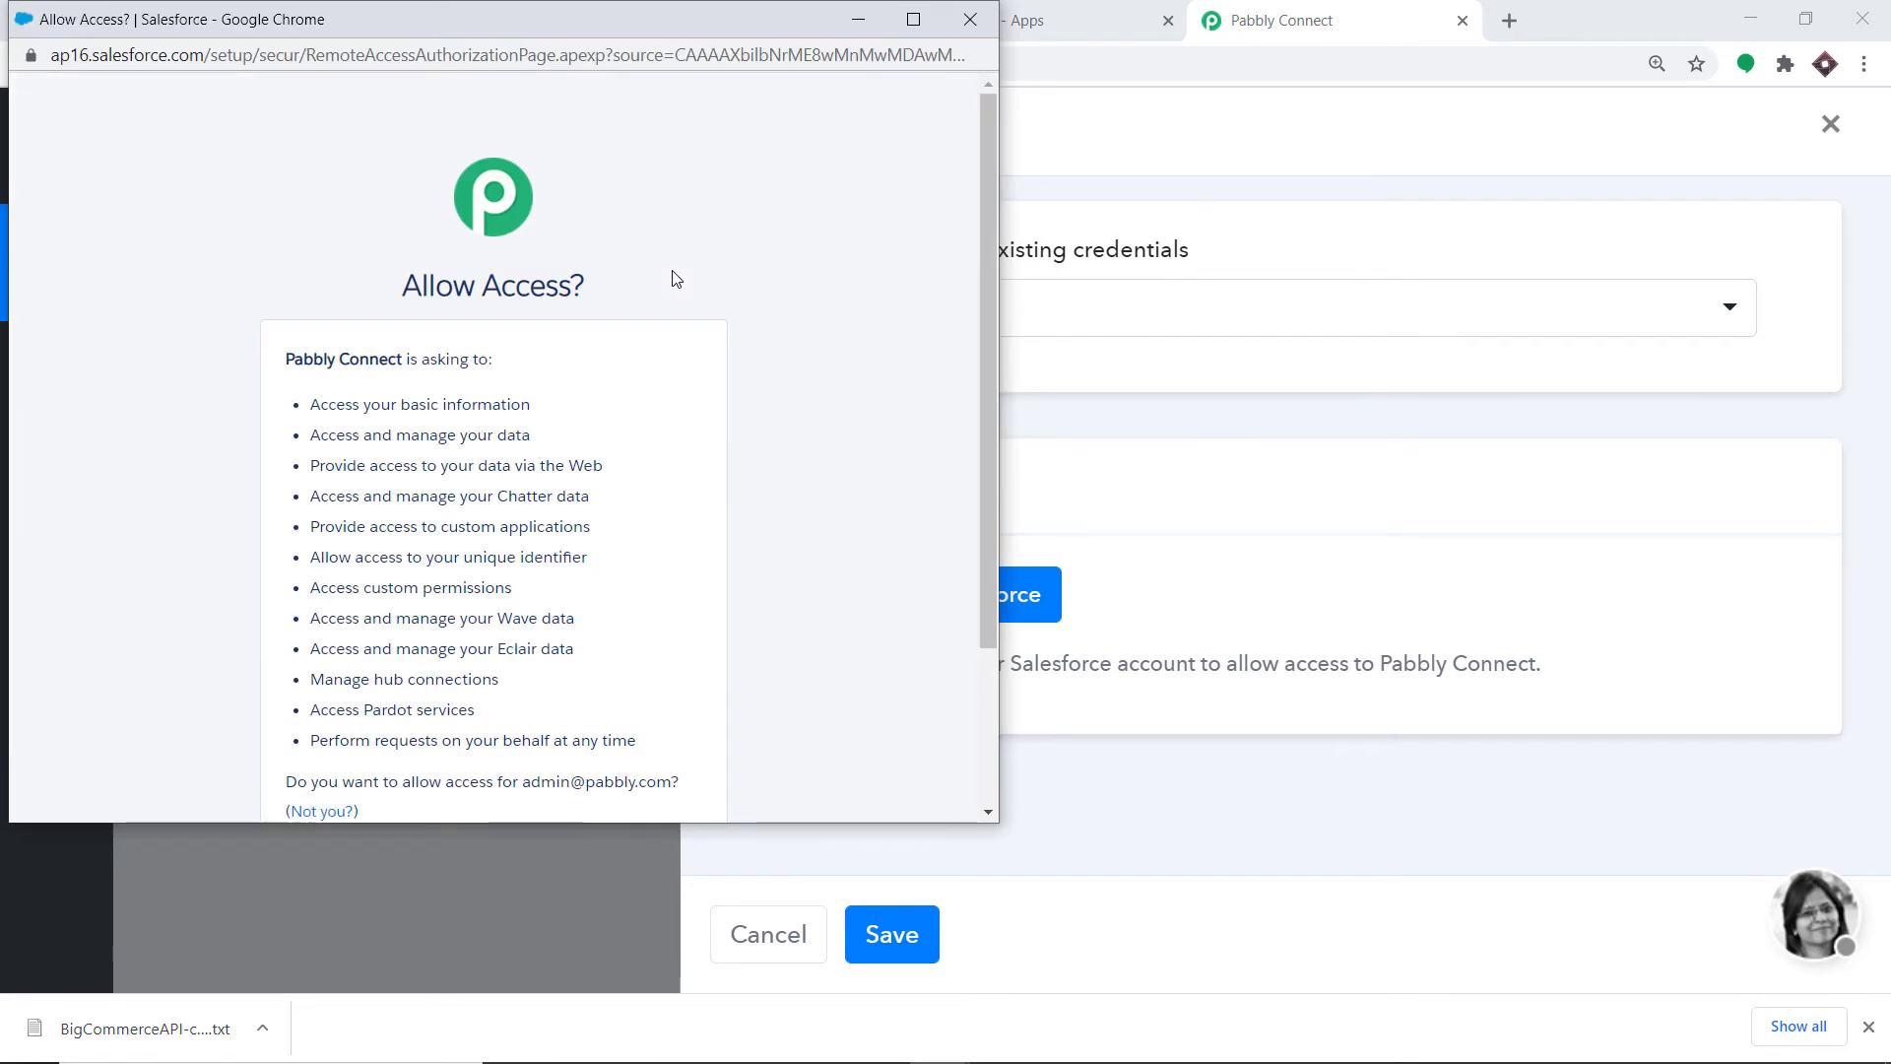
{"action": "scroll", "coordinate": [638, 301], "scroll_direction": "down", "scroll_amount": 3}
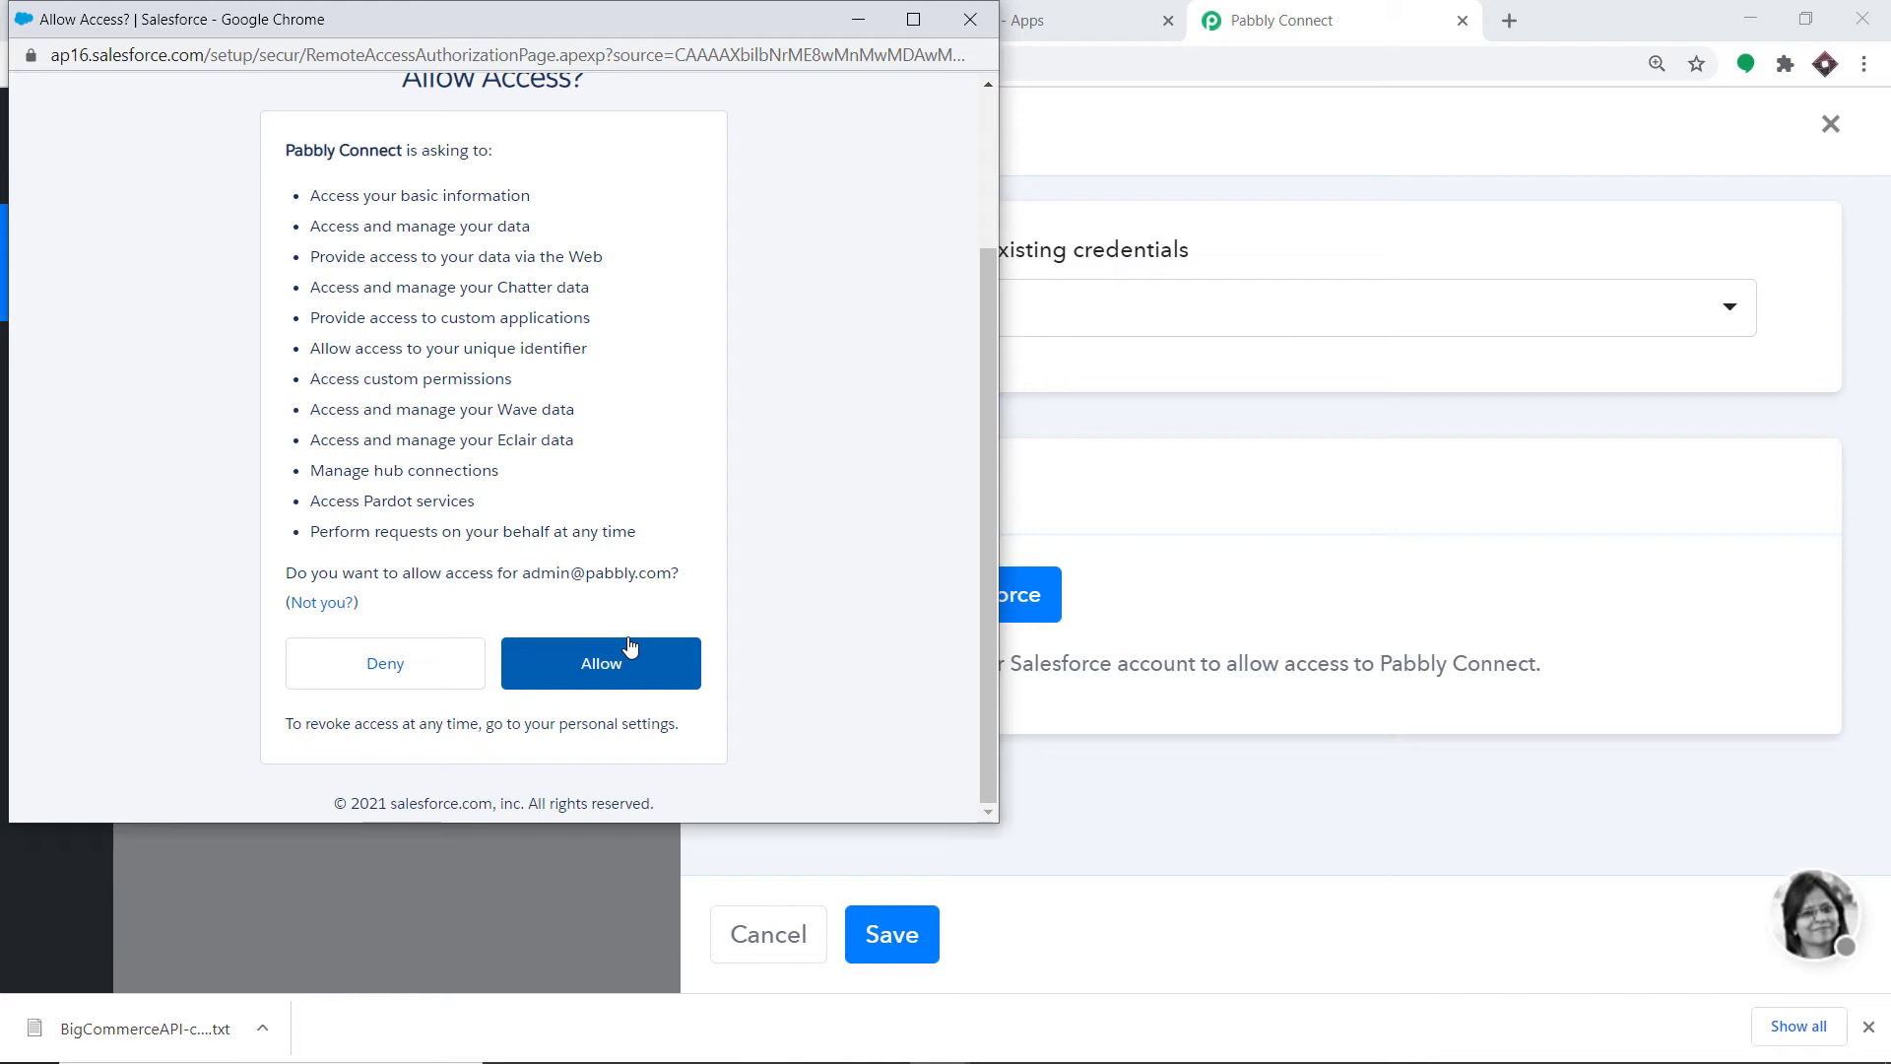
{"action": "left_click", "coordinate": [628, 680]}
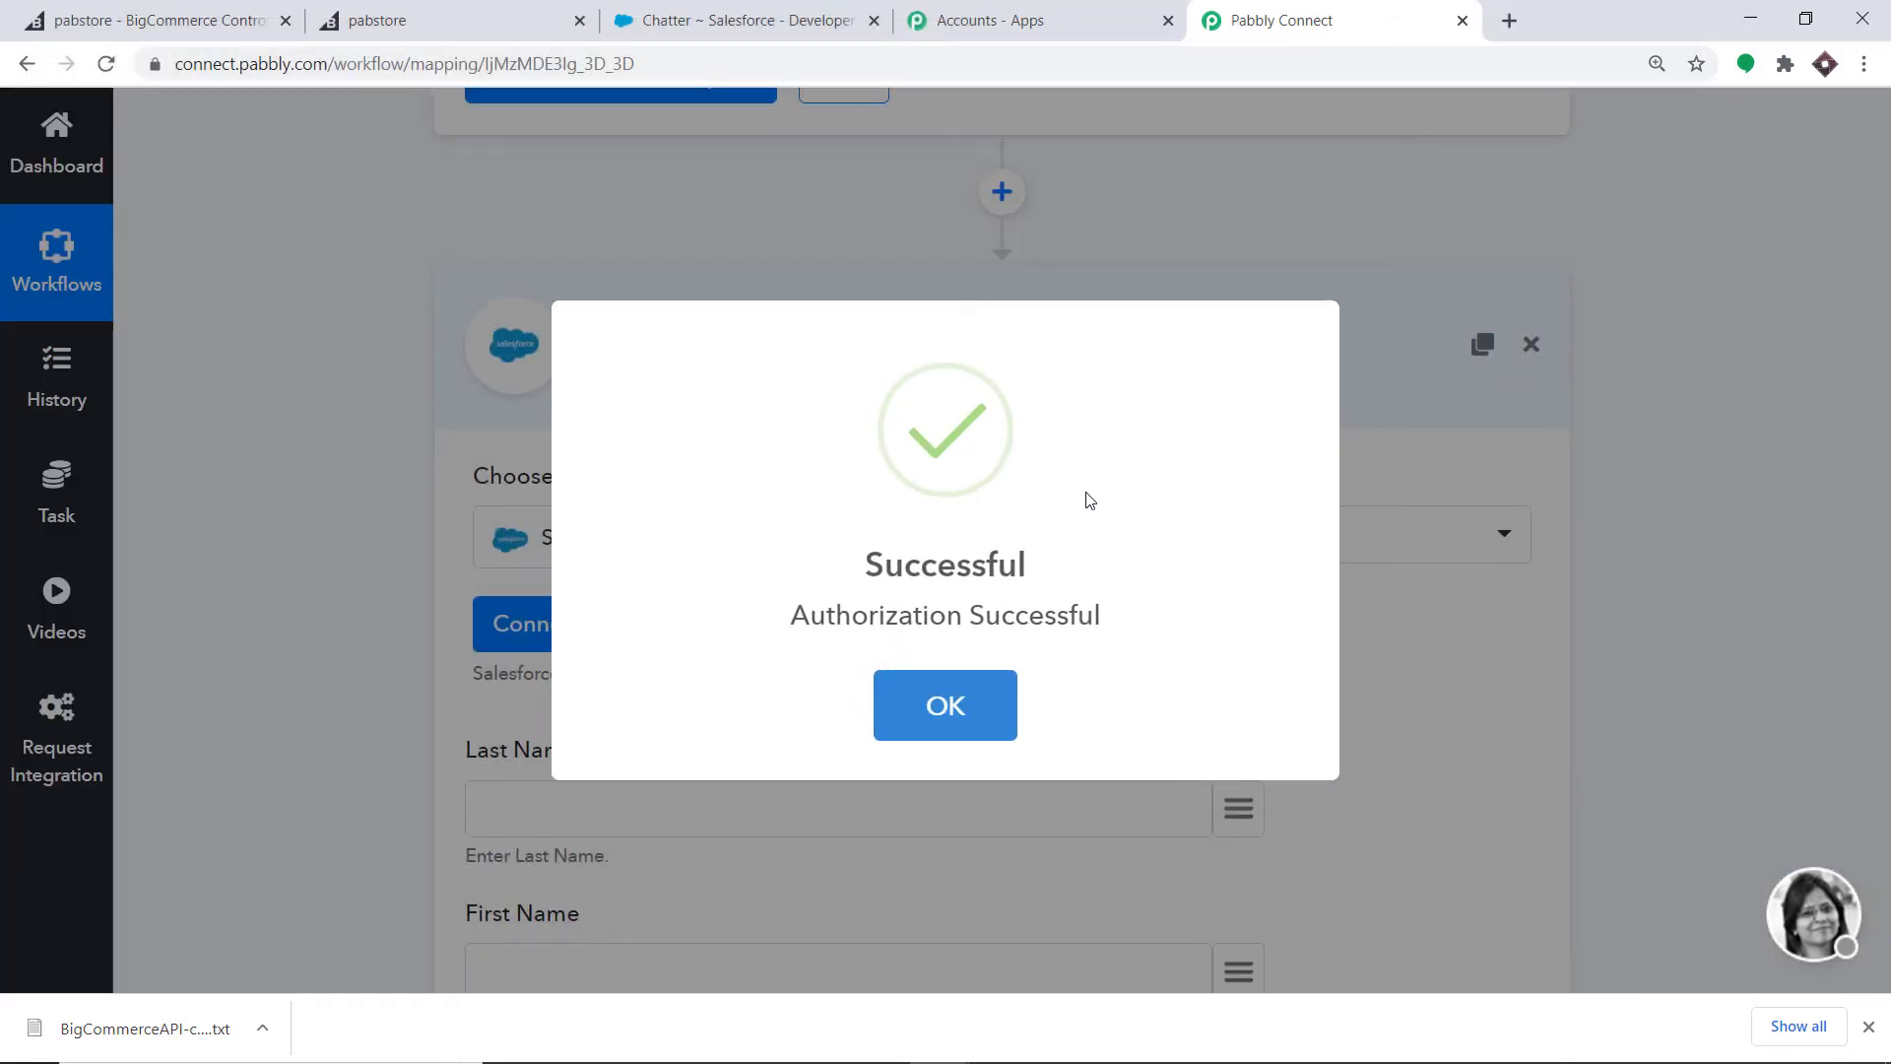
- Dismiss the Authorization Successful message and bring up the trigger data for Last Name
{"action": "left_click", "coordinate": [976, 713]}
{"action": "scroll", "coordinate": [1041, 480], "scroll_direction": "down", "scroll_amount": 1}
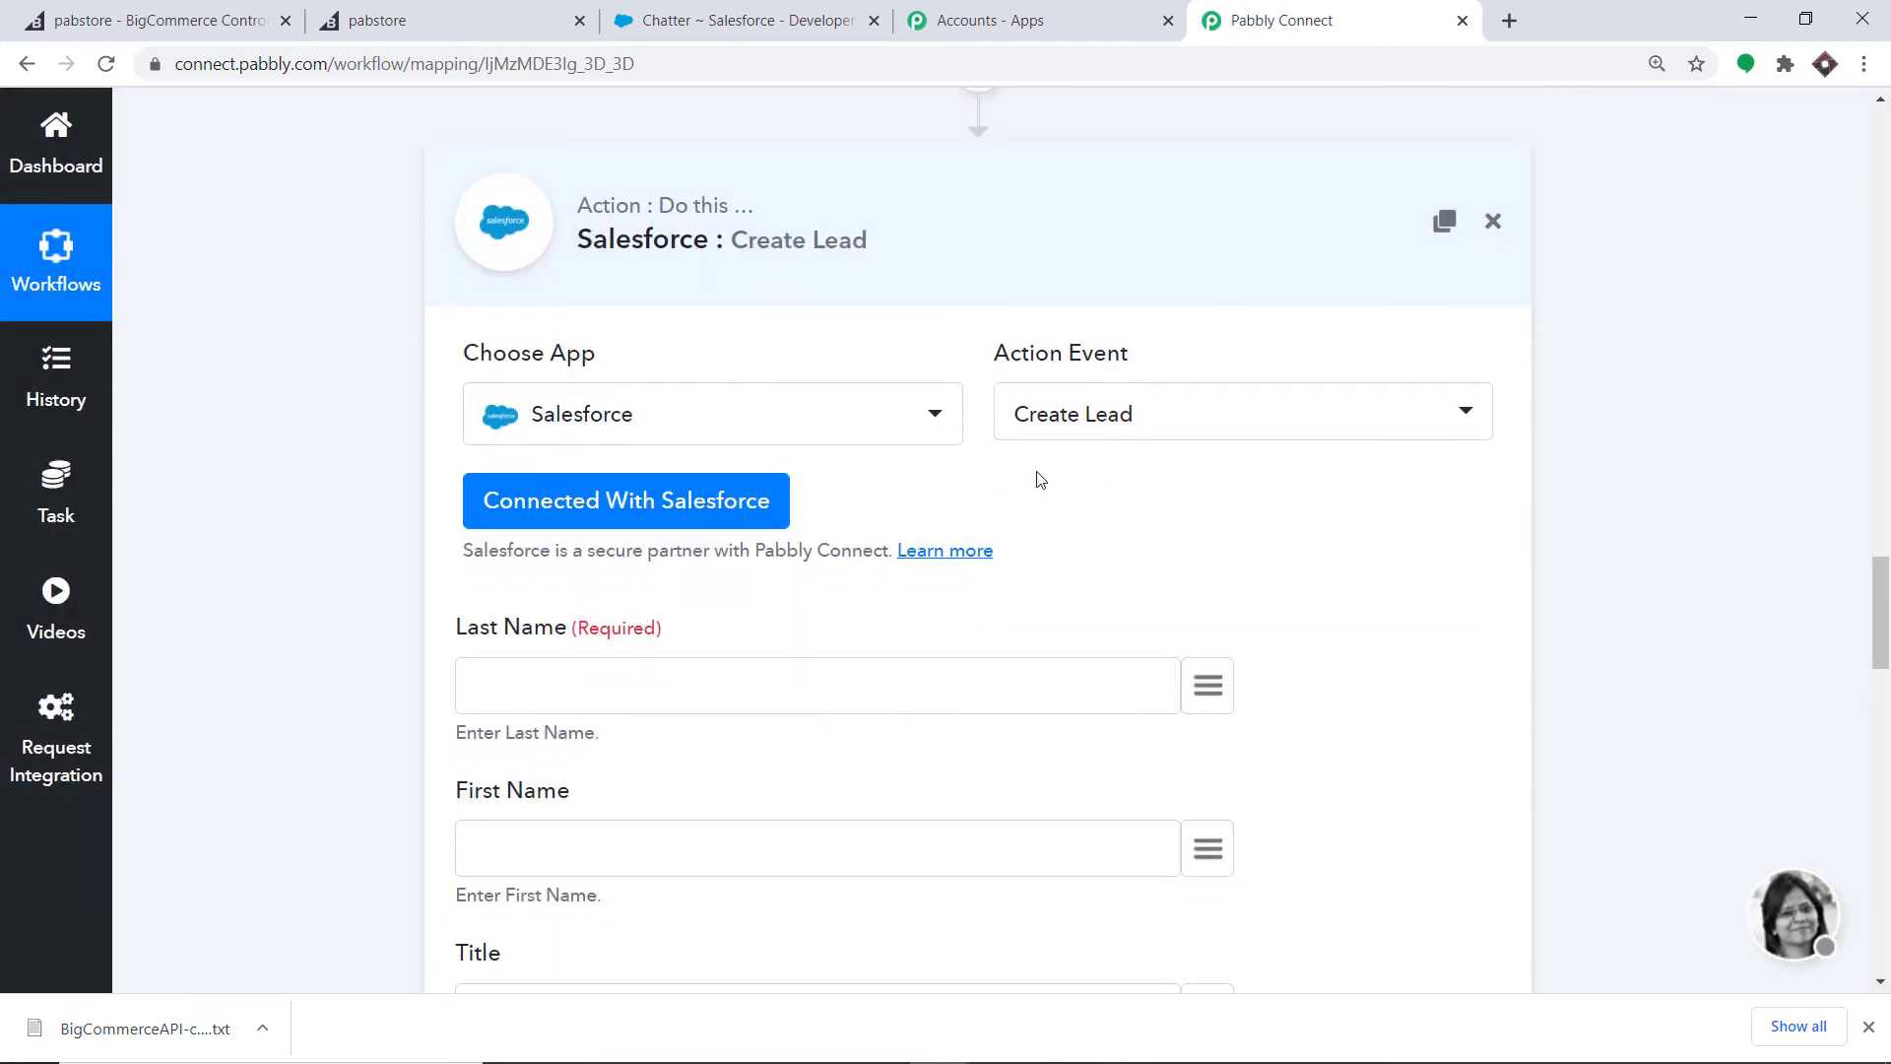
{"action": "scroll", "coordinate": [1050, 419], "scroll_direction": "down", "scroll_amount": 2}
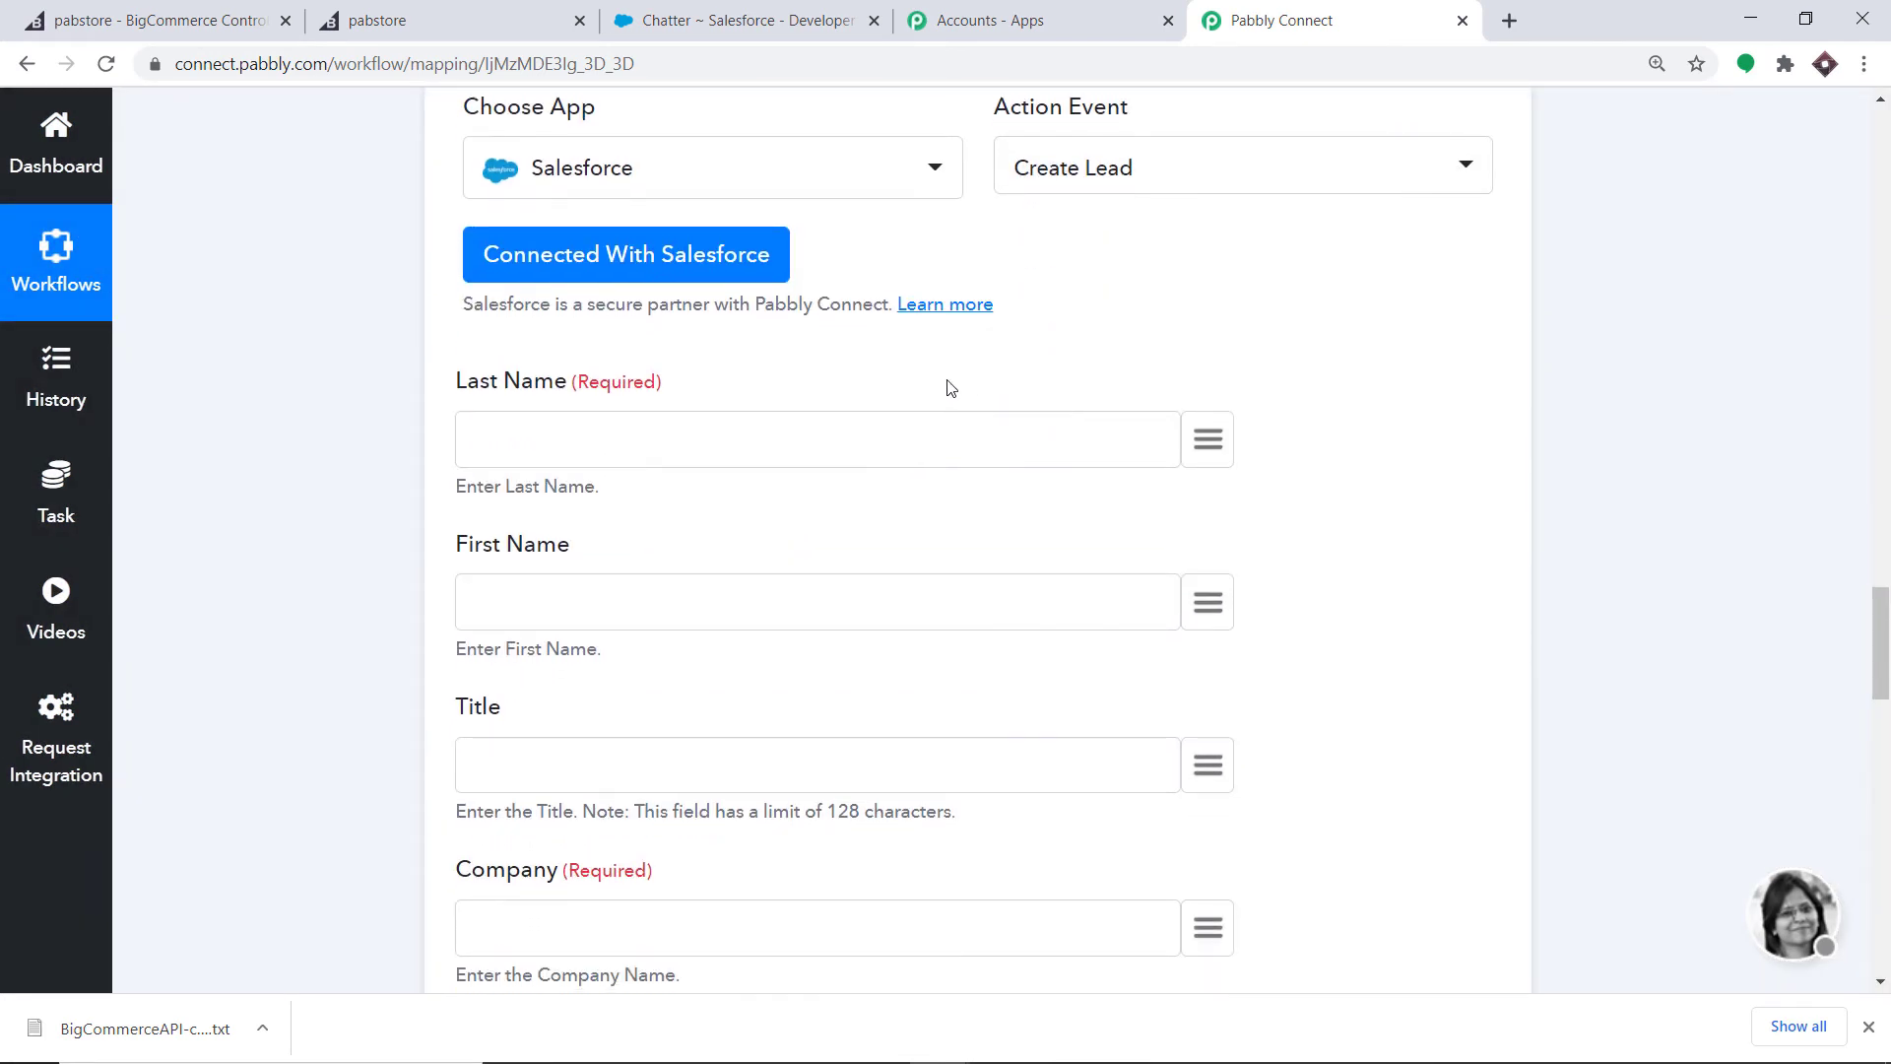
{"action": "scroll", "coordinate": [1025, 489], "scroll_direction": "down", "scroll_amount": 3}
{"action": "scroll", "coordinate": [943, 763], "scroll_direction": "down", "scroll_amount": 2}
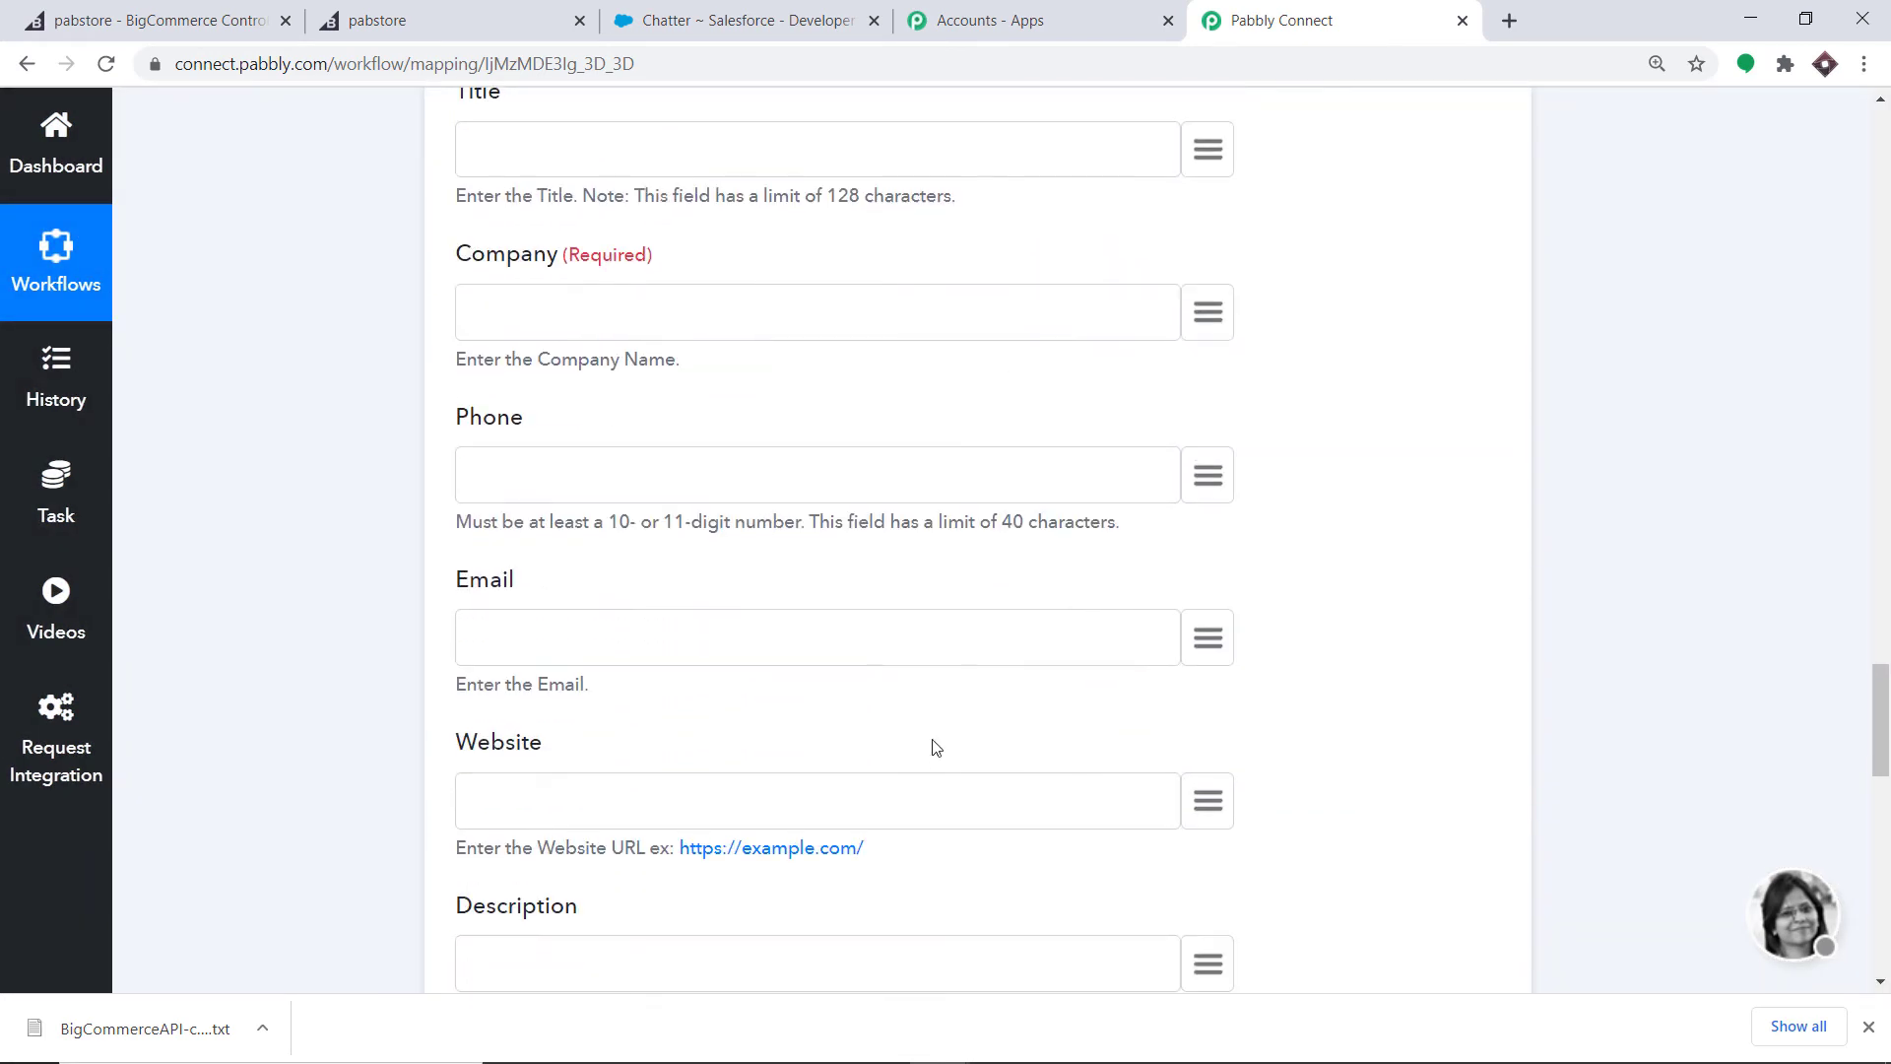
{"action": "scroll", "coordinate": [1001, 540], "scroll_direction": "up", "scroll_amount": 4}
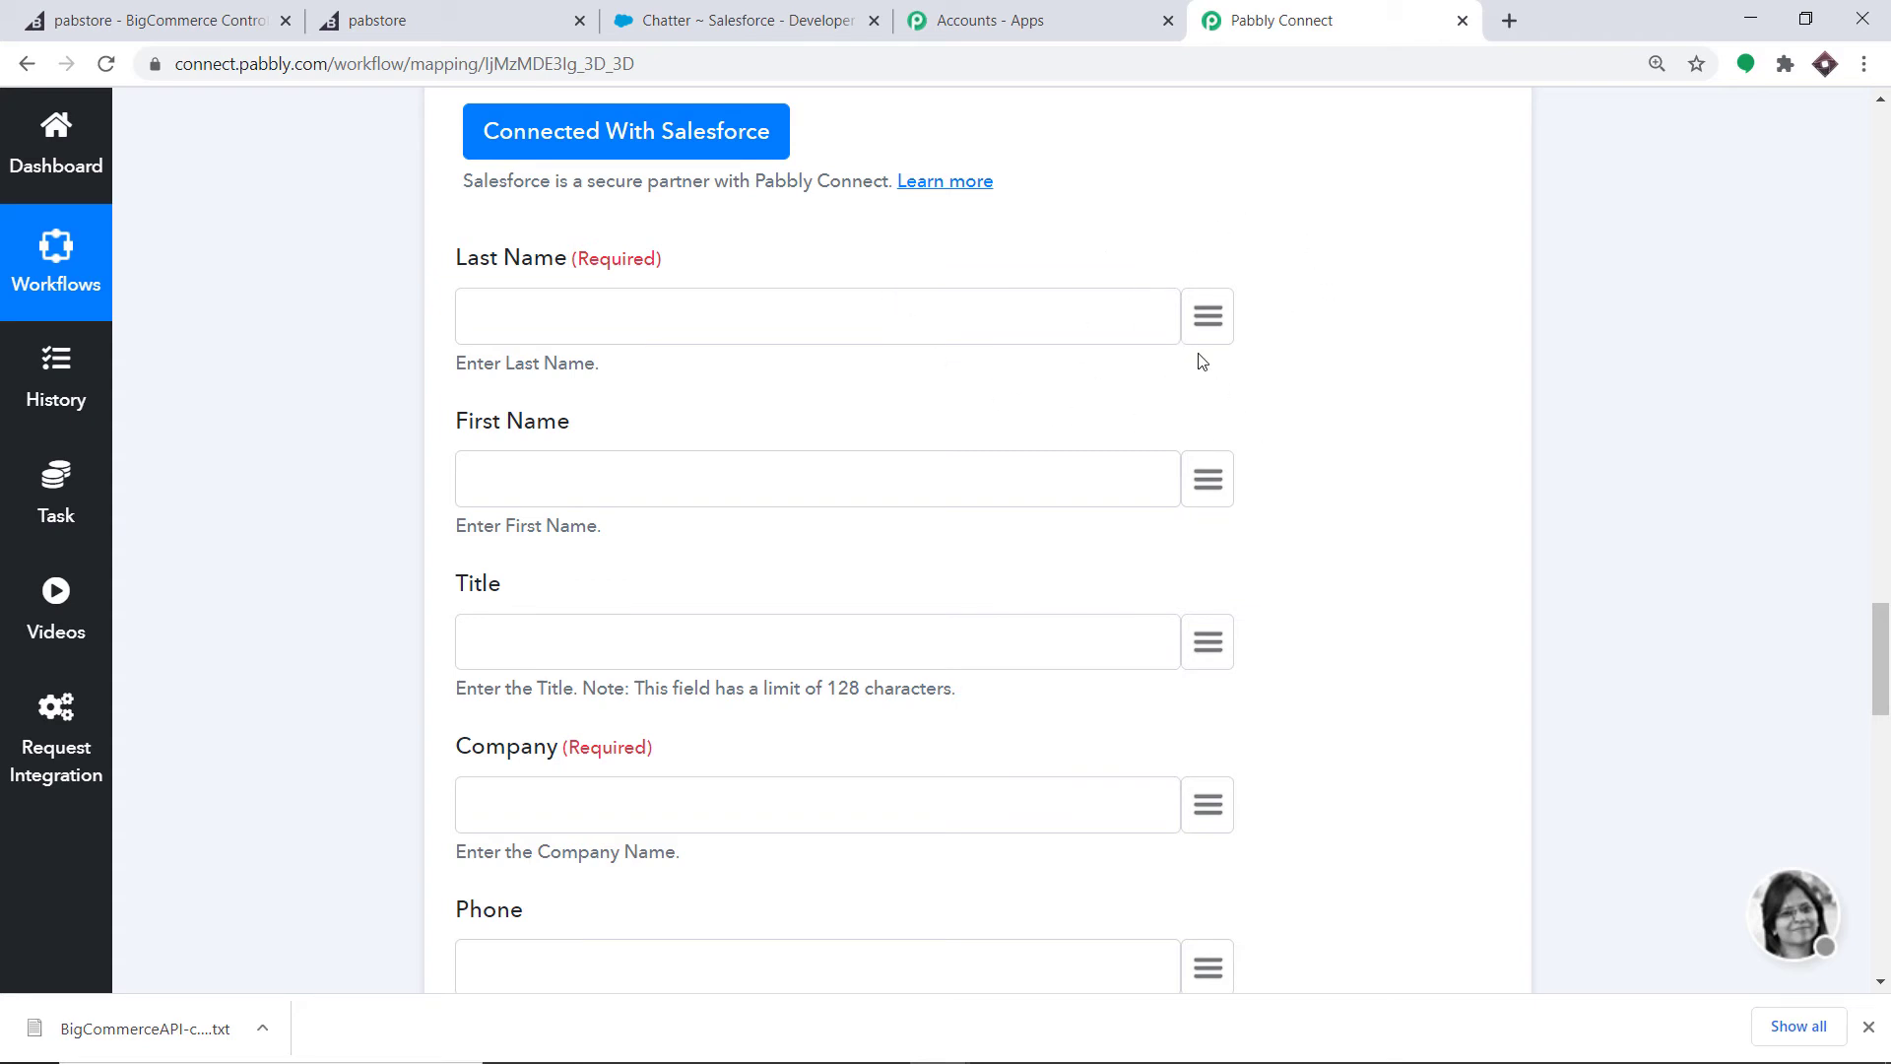
{"action": "left_click", "coordinate": [1215, 314]}
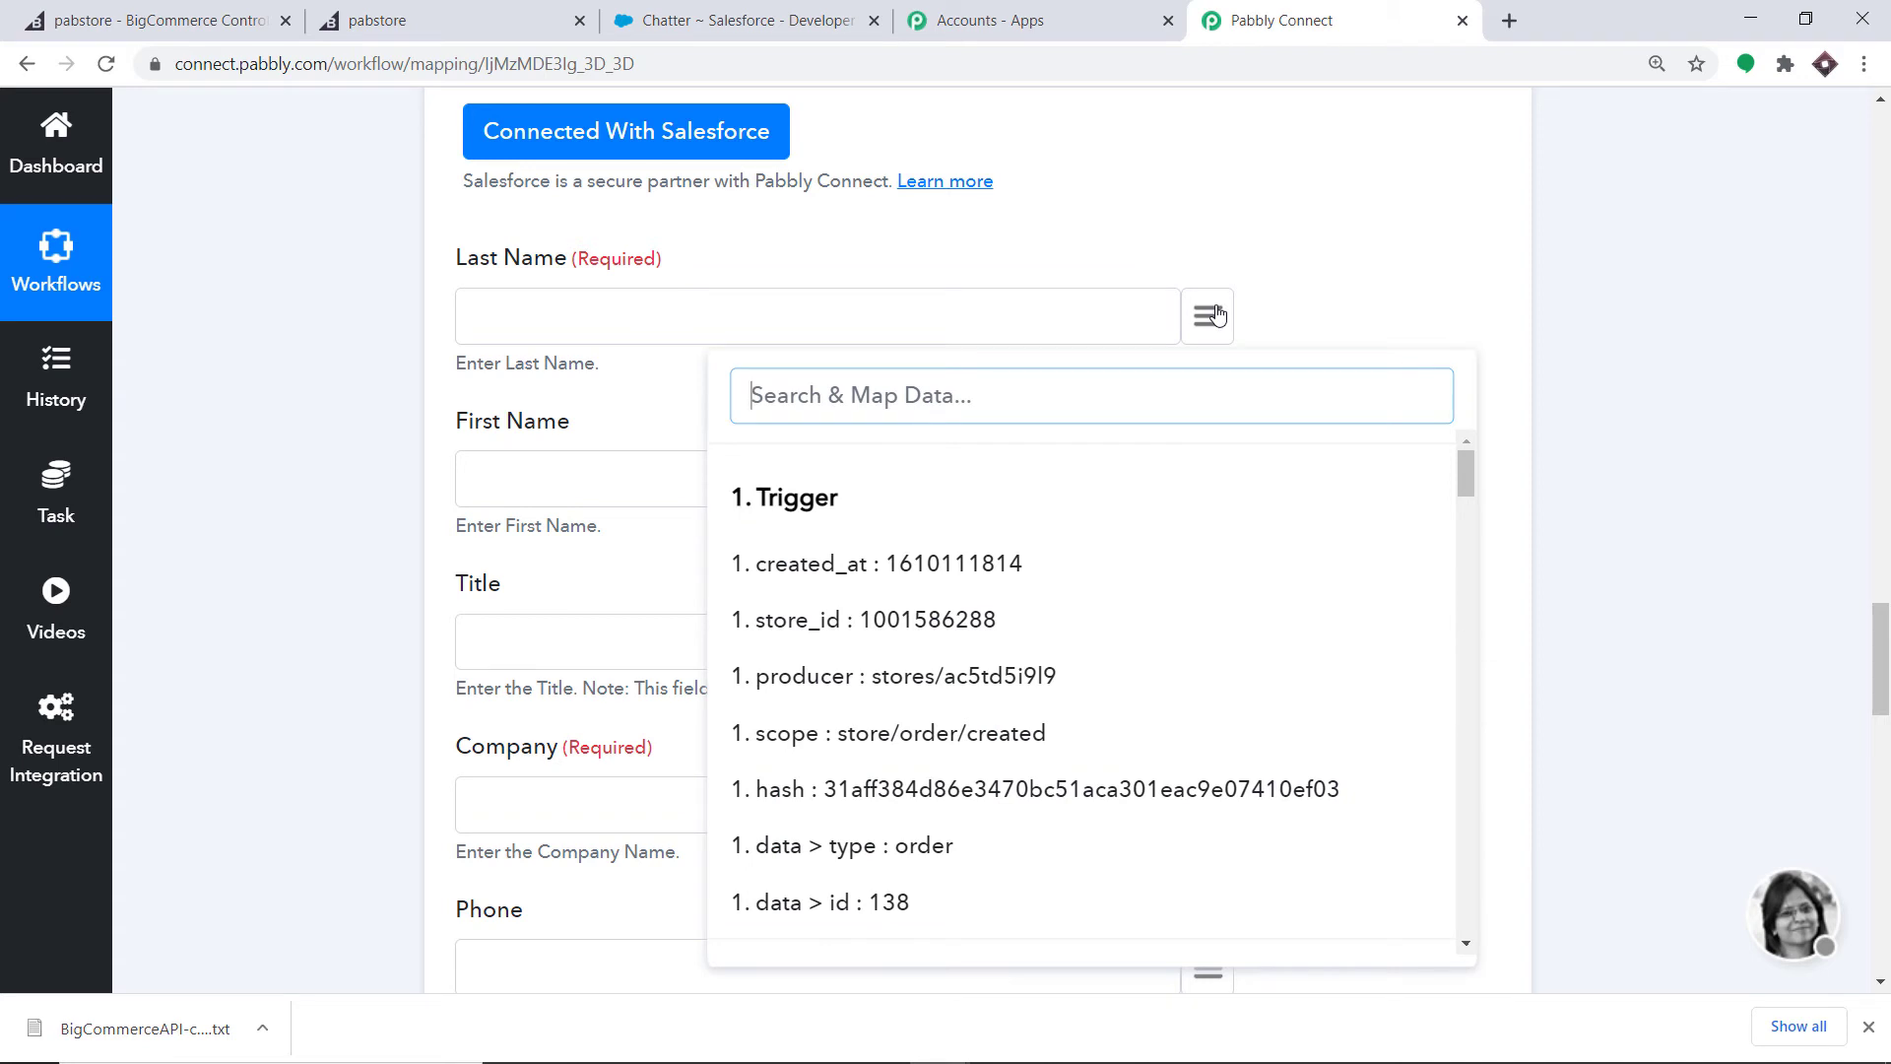
- Map billing last_name into Last Name and billing first_name into First Name
{"action": "type", "text": "last"}
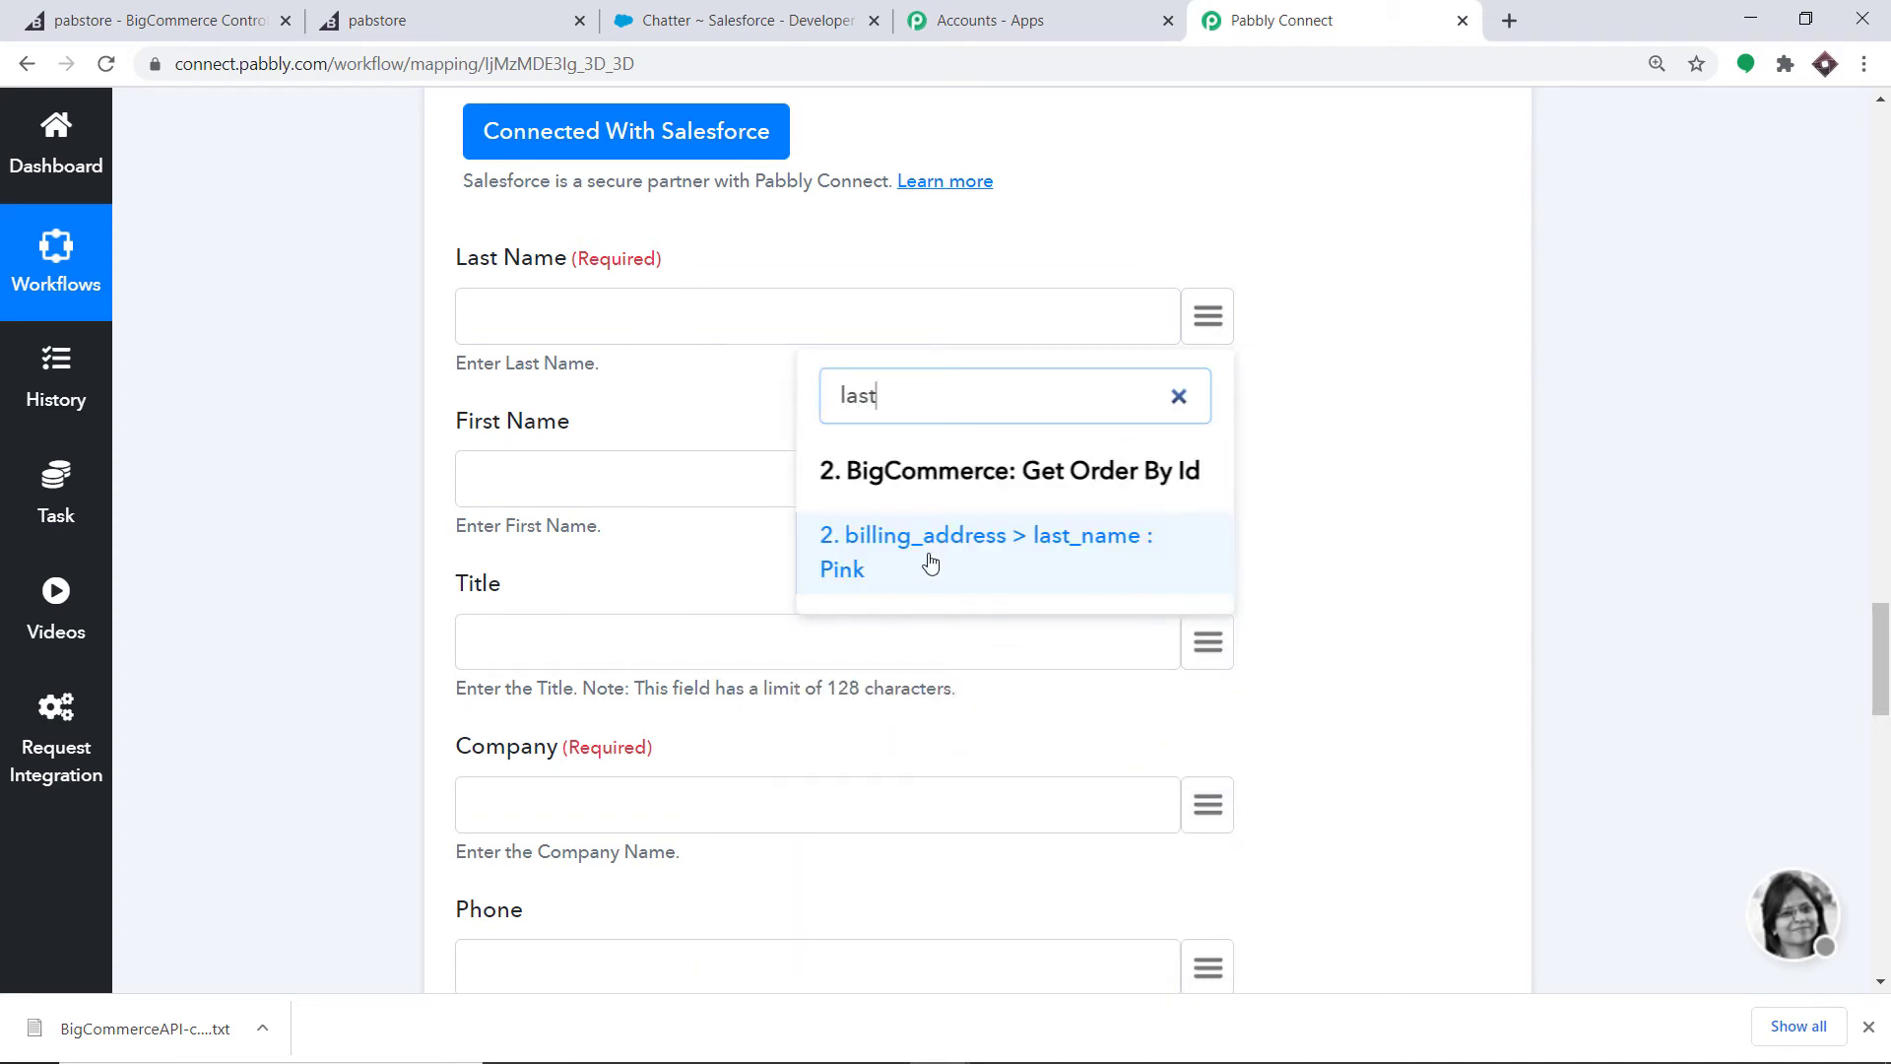
{"action": "left_click", "coordinate": [929, 560]}
{"action": "scroll", "coordinate": [936, 535], "scroll_direction": "down", "scroll_amount": 3}
{"action": "left_click", "coordinate": [1211, 237]}
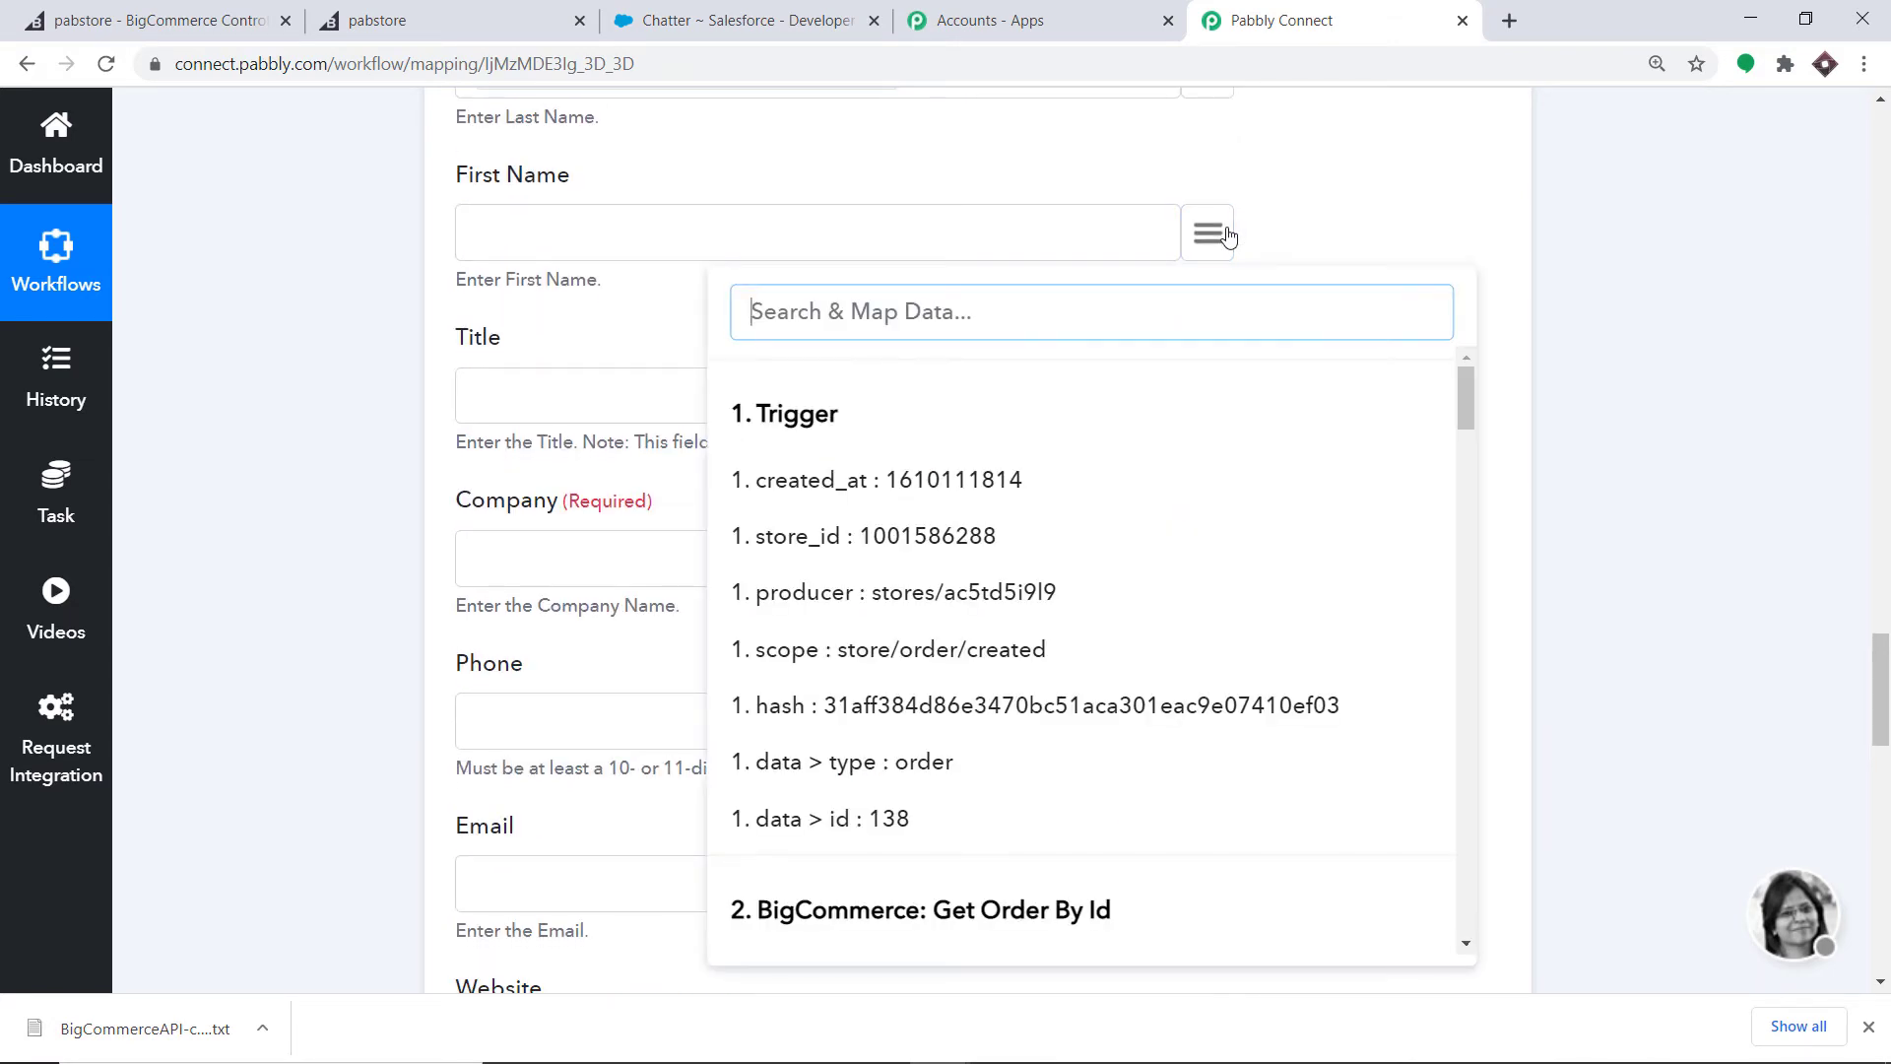
{"action": "type", "text": "name"}
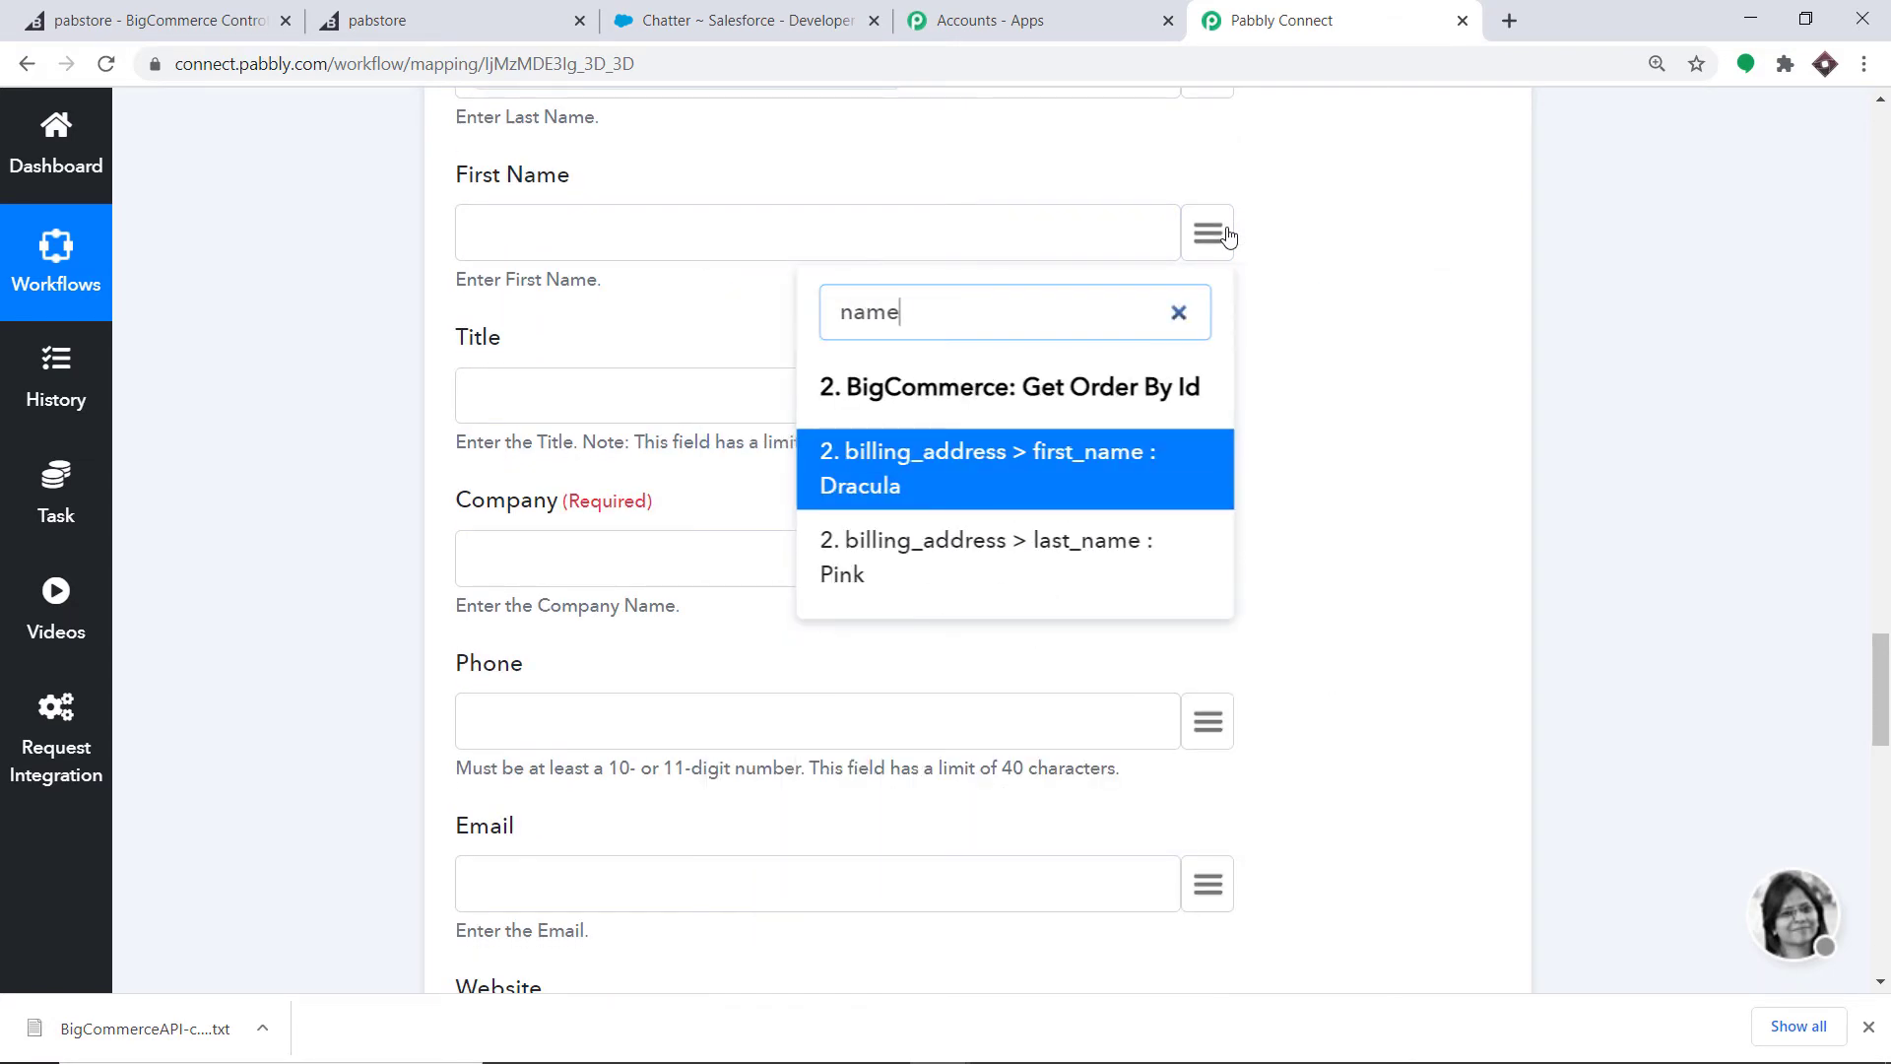
{"action": "left_click", "coordinate": [911, 469]}
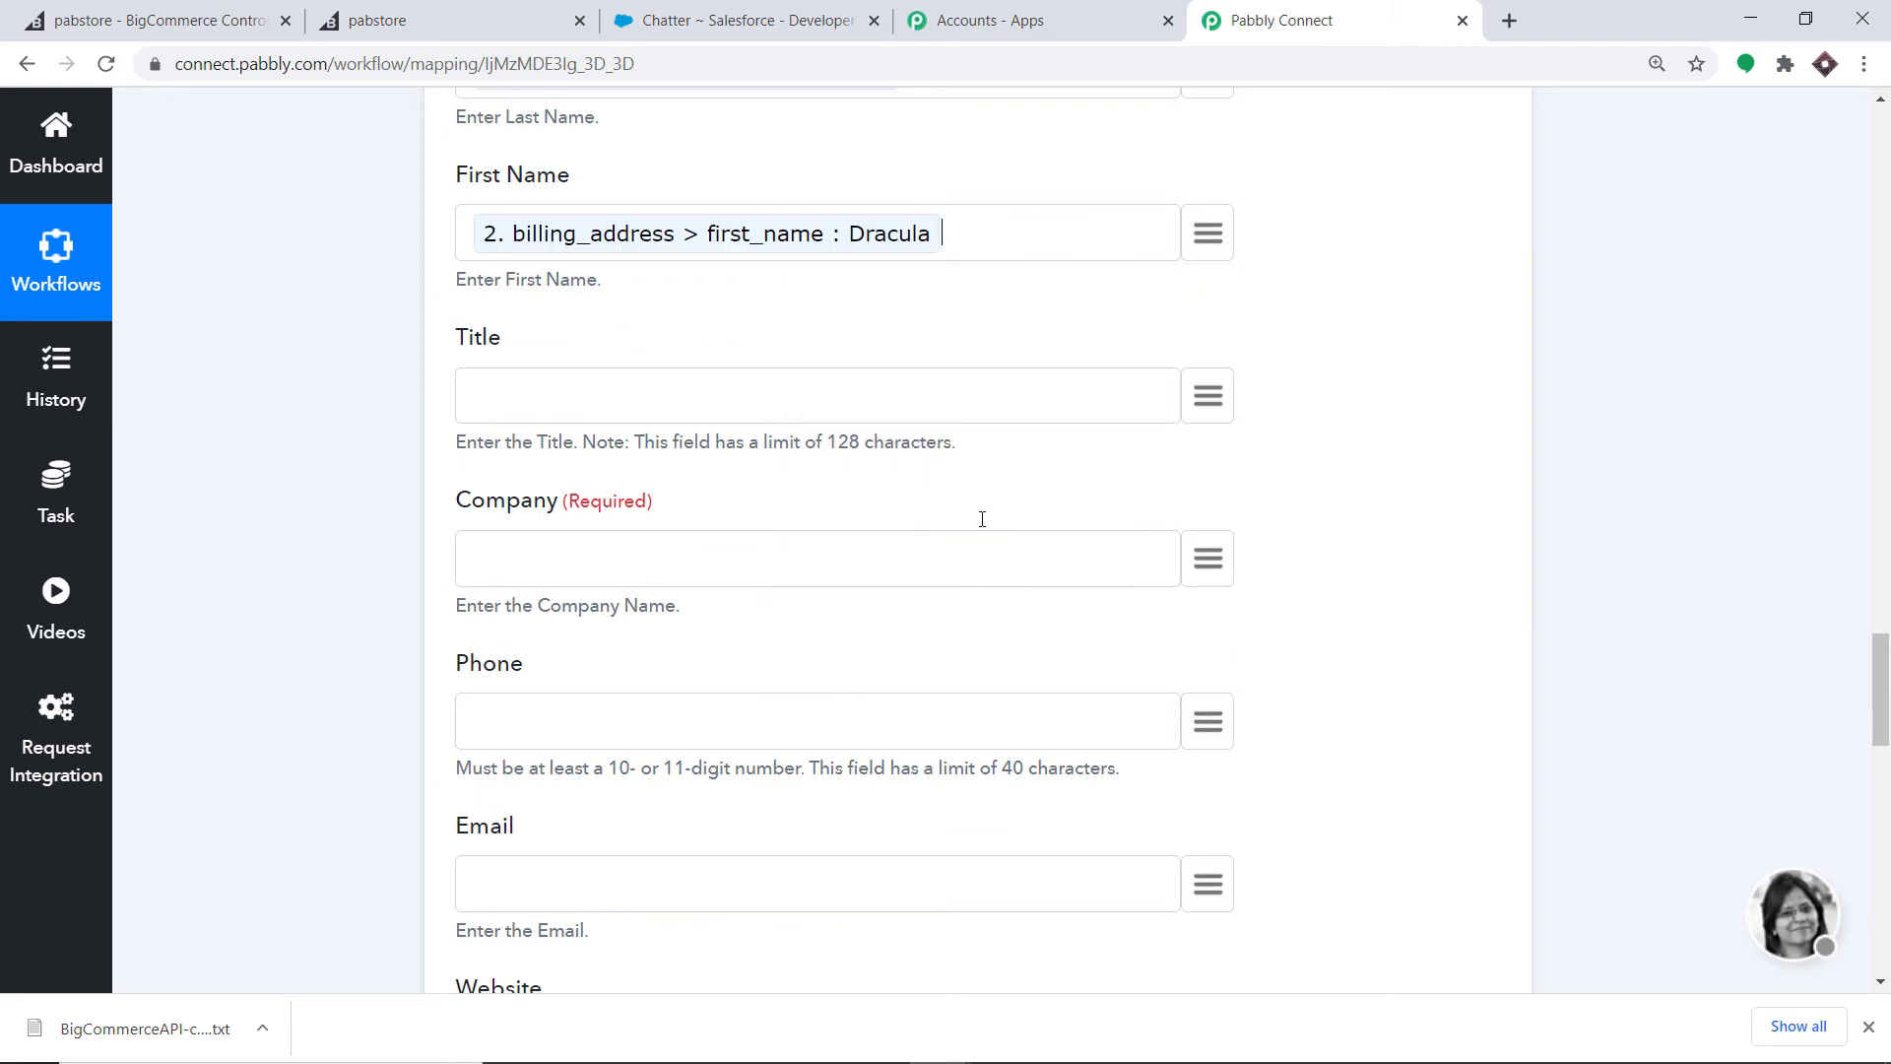
- Map billing_address > street_2 (Administer Road) into the required Company field
{"action": "scroll", "coordinate": [979, 519], "scroll_direction": "down", "scroll_amount": 1}
{"action": "left_click", "coordinate": [1201, 440]}
{"action": "type", "text": "comp"}
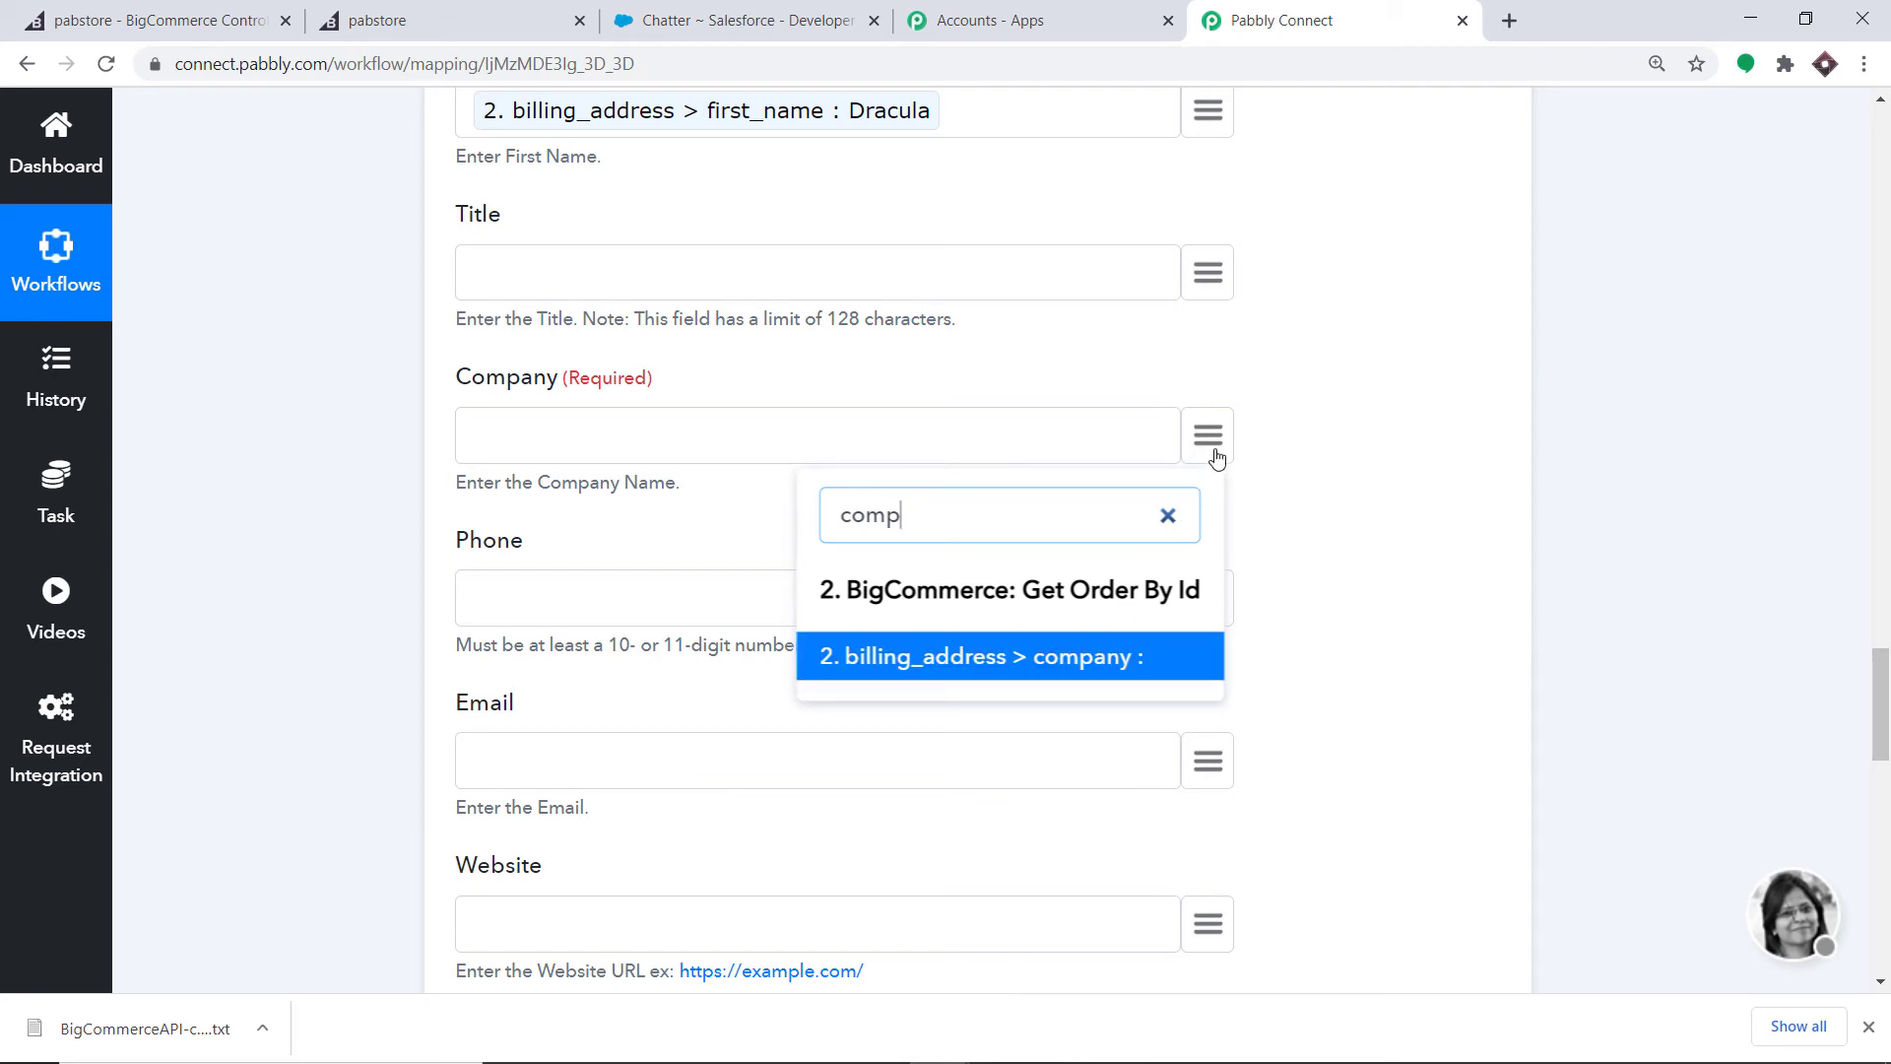
{"action": "key", "text": "BackSpace"}
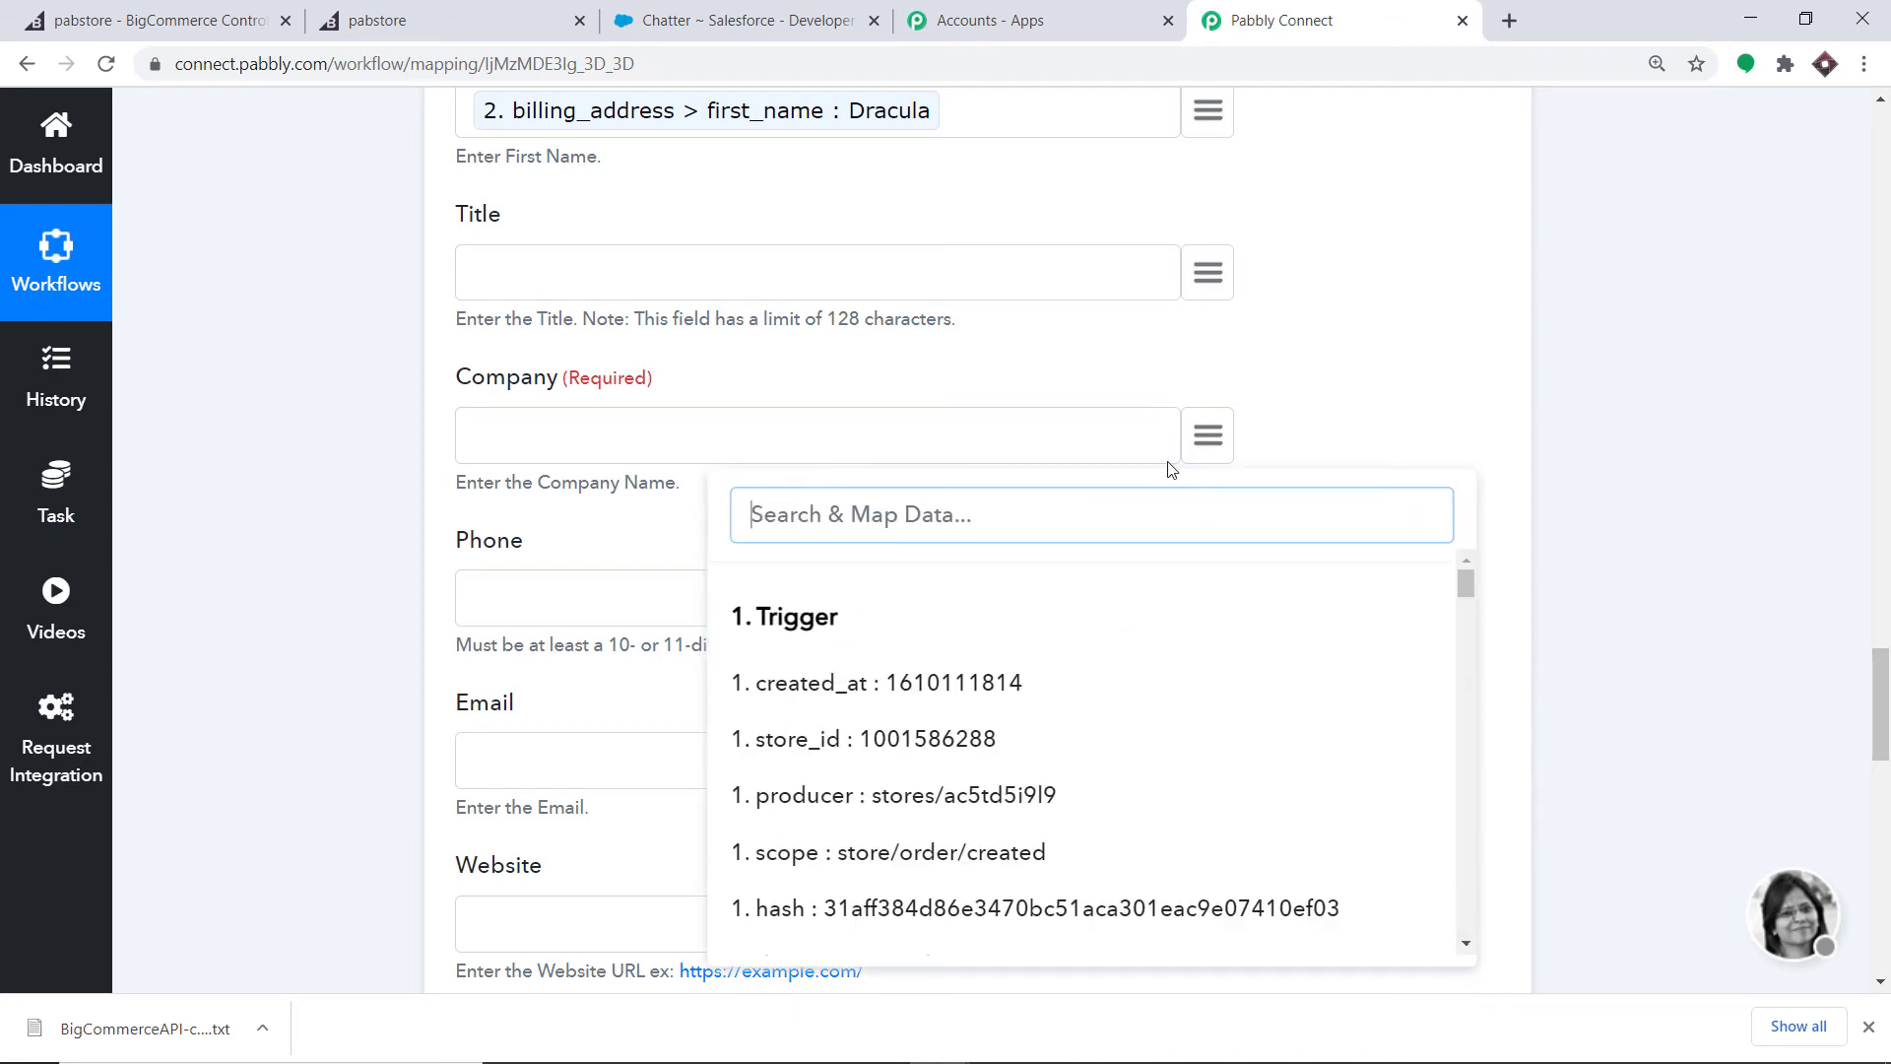
{"action": "left_click", "coordinate": [1202, 440]}
{"action": "scroll", "coordinate": [1237, 377], "scroll_direction": "down", "scroll_amount": 1}
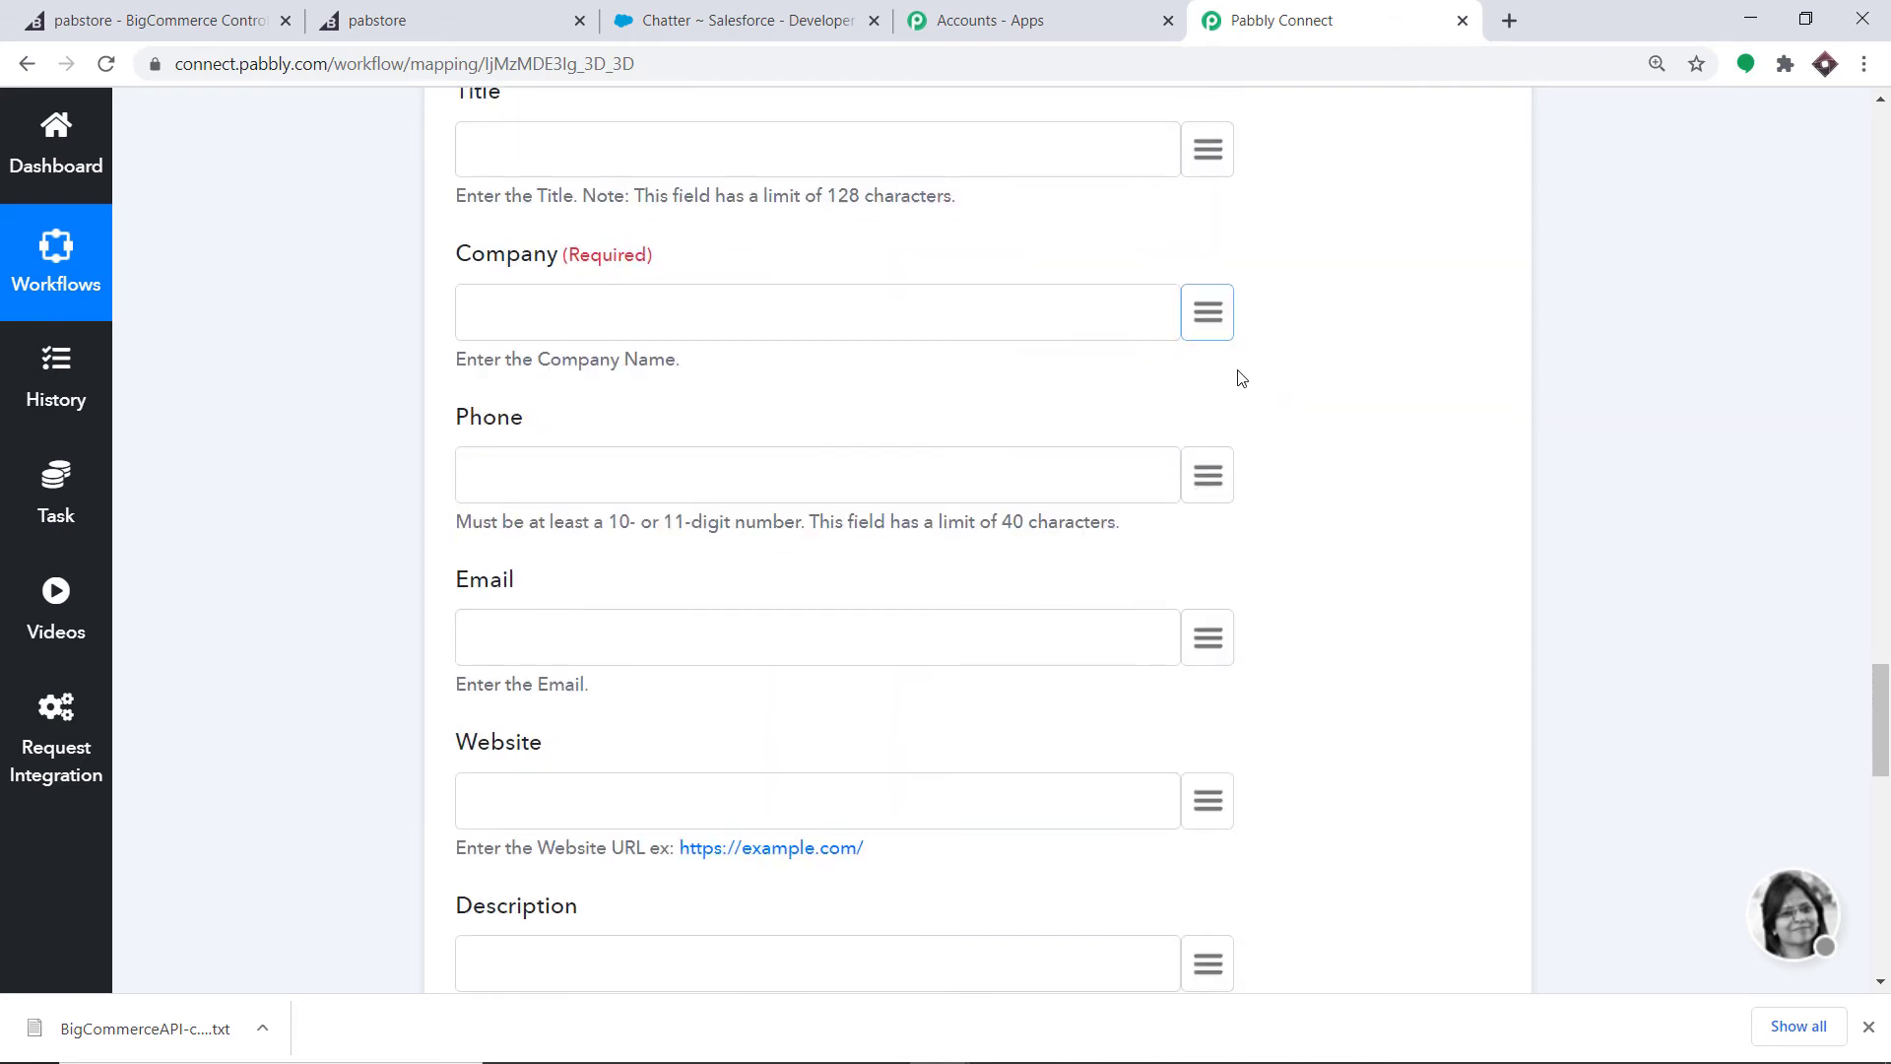
{"action": "left_click", "coordinate": [1200, 313]}
{"action": "scroll", "coordinate": [1135, 536], "scroll_direction": "down", "scroll_amount": 8}
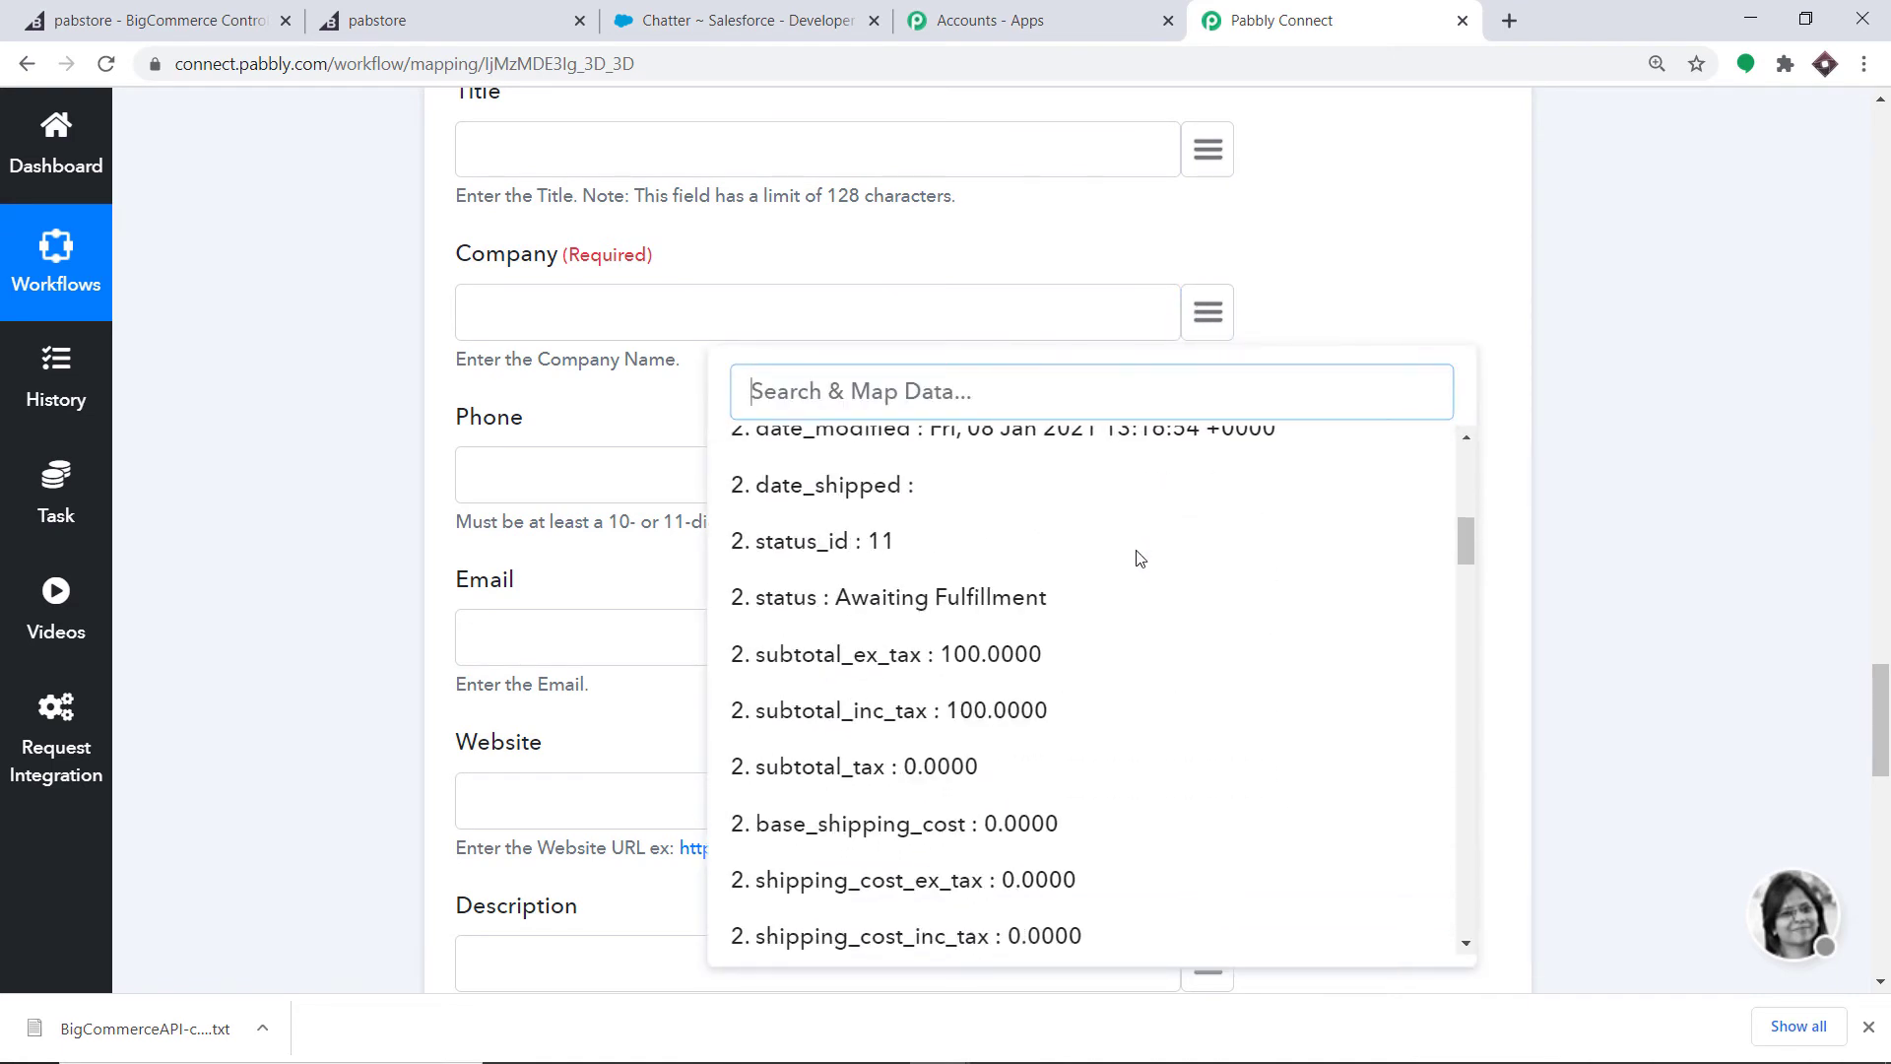
{"action": "scroll", "coordinate": [1081, 612], "scroll_direction": "down", "scroll_amount": 12}
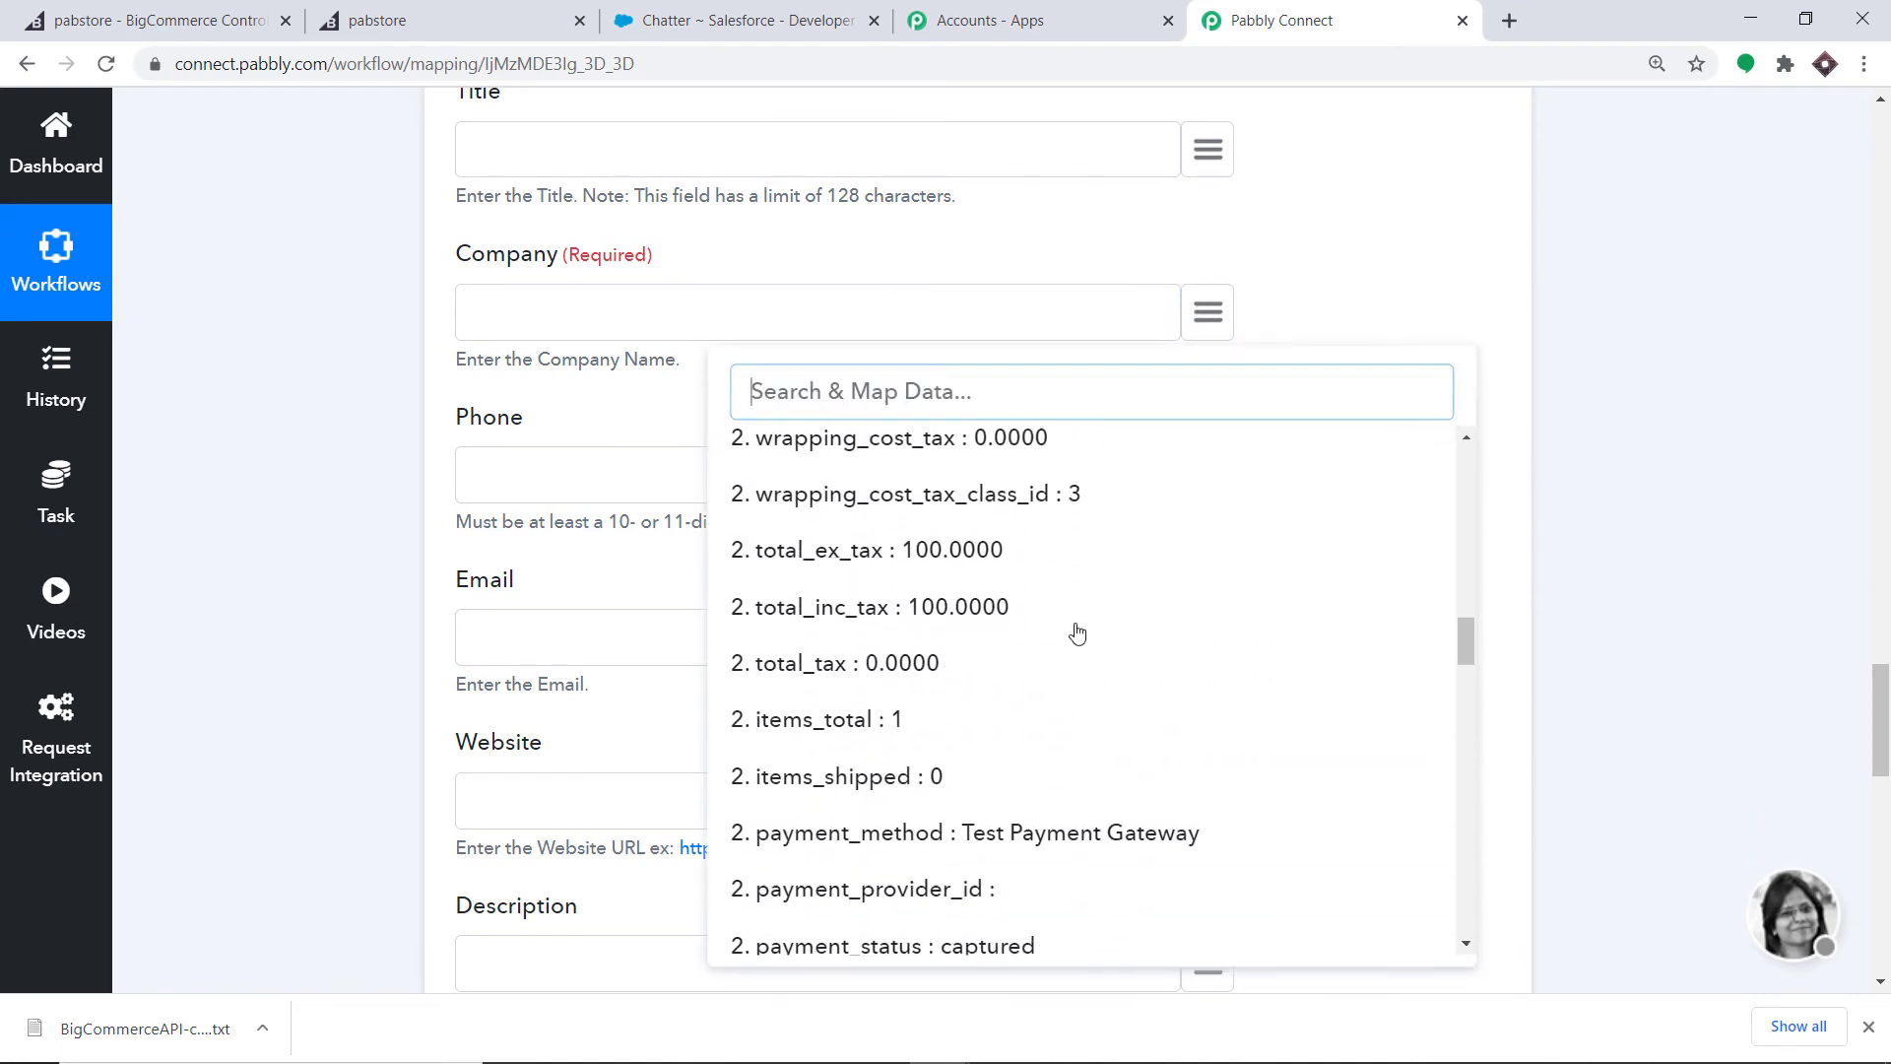
{"action": "scroll", "coordinate": [1077, 633], "scroll_direction": "down", "scroll_amount": 12}
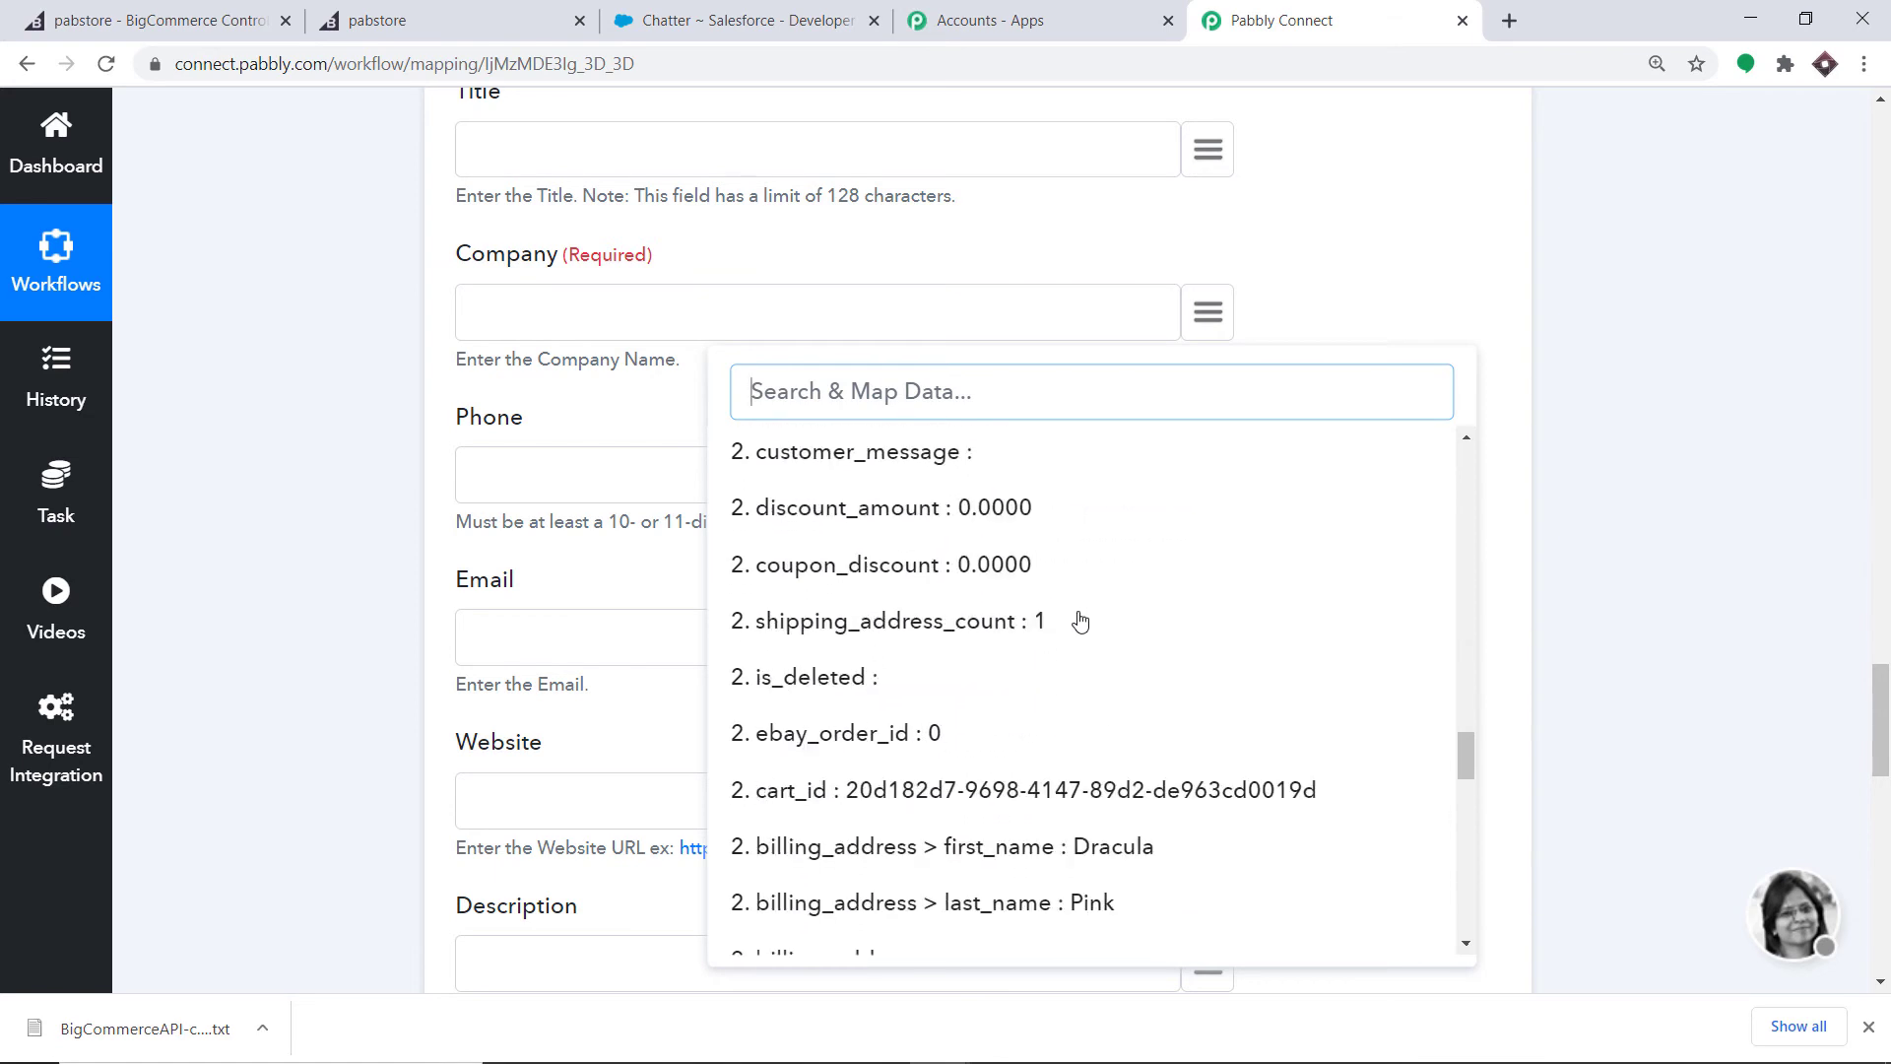
{"action": "scroll", "coordinate": [1114, 633], "scroll_direction": "down", "scroll_amount": 1}
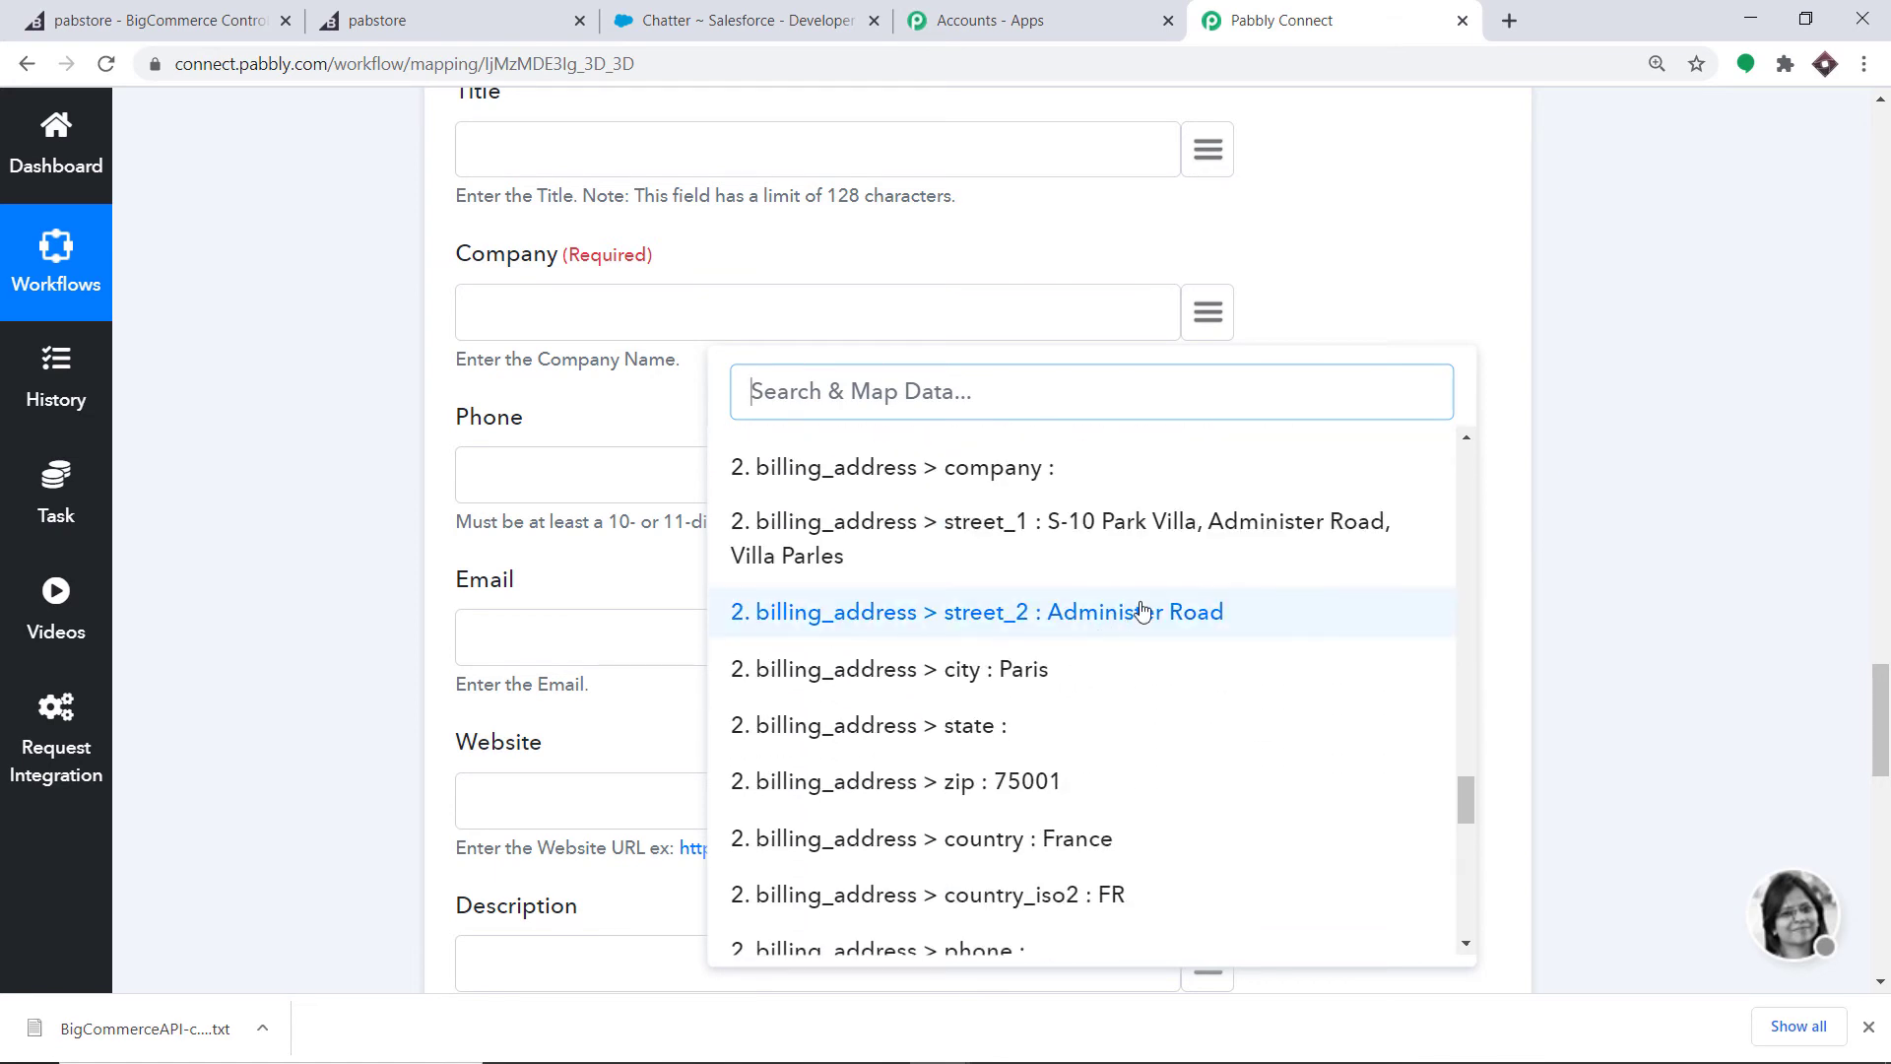
{"action": "left_click", "coordinate": [1142, 612]}
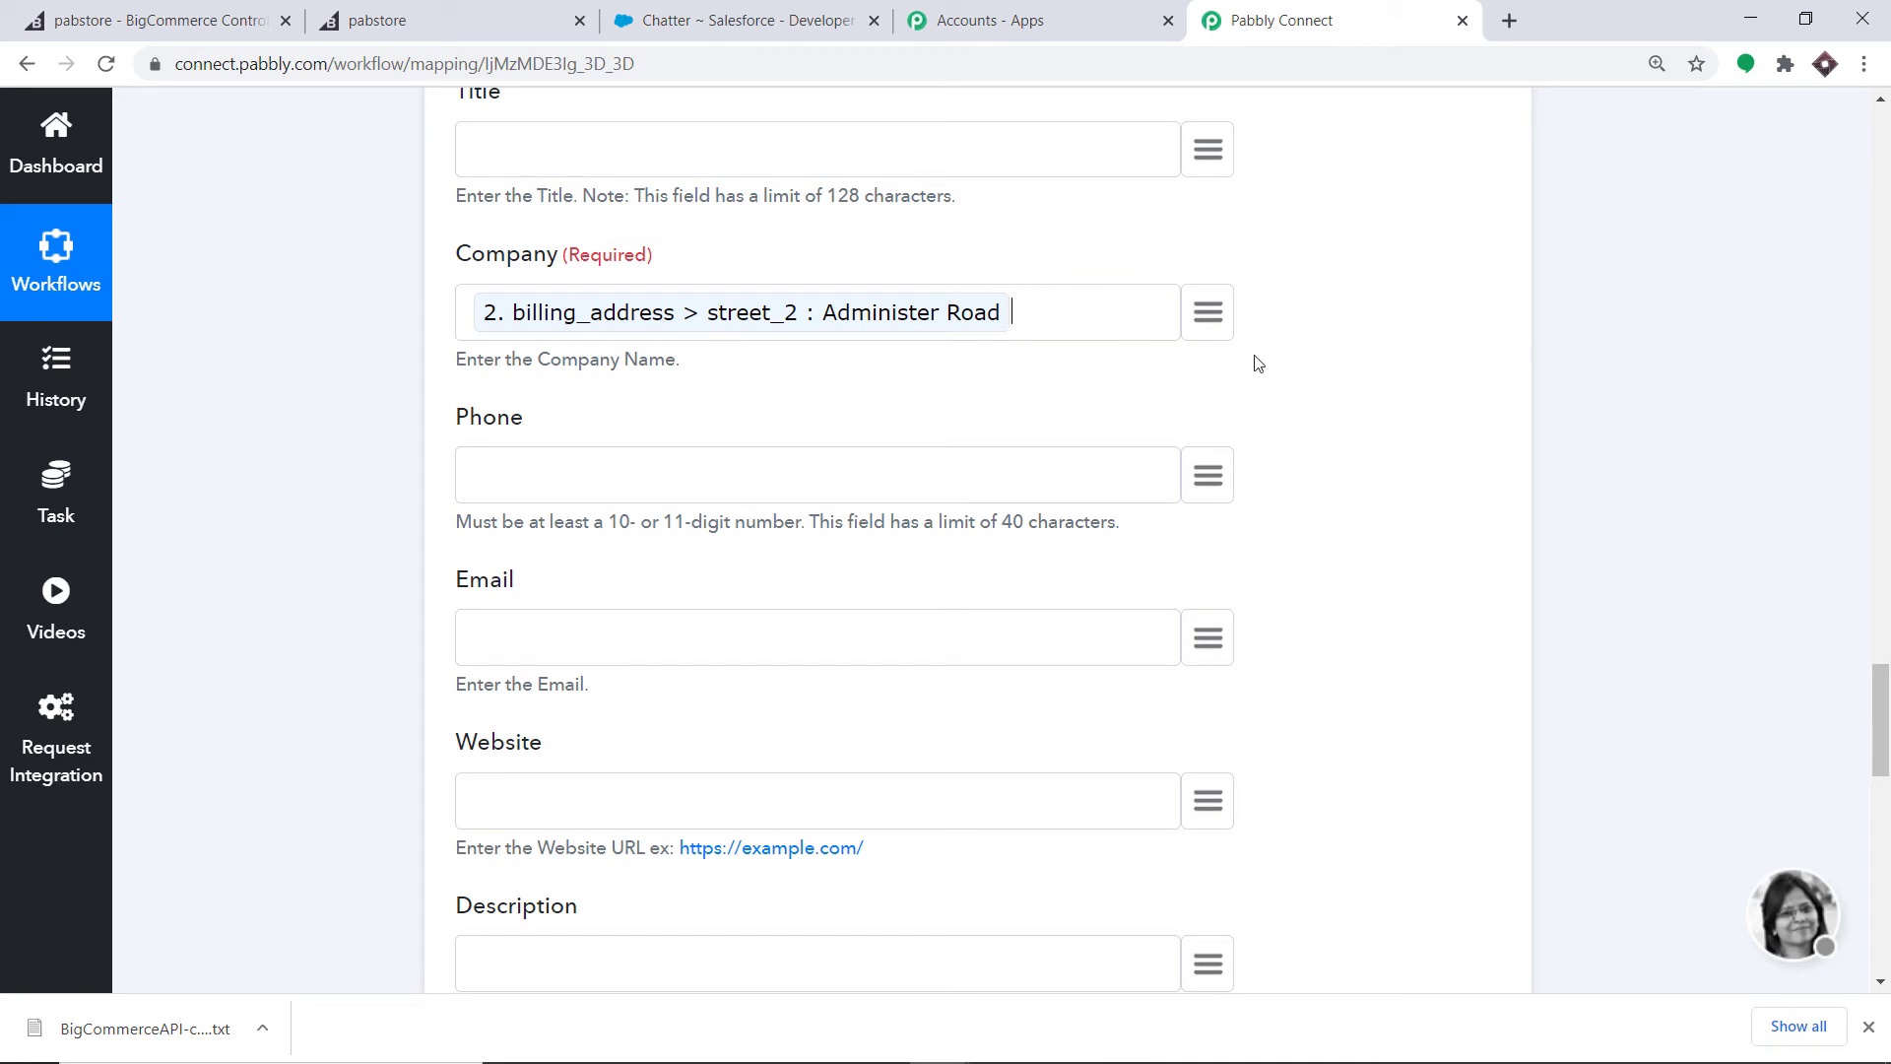
{"action": "scroll", "coordinate": [1024, 335], "scroll_direction": "down", "scroll_amount": 1}
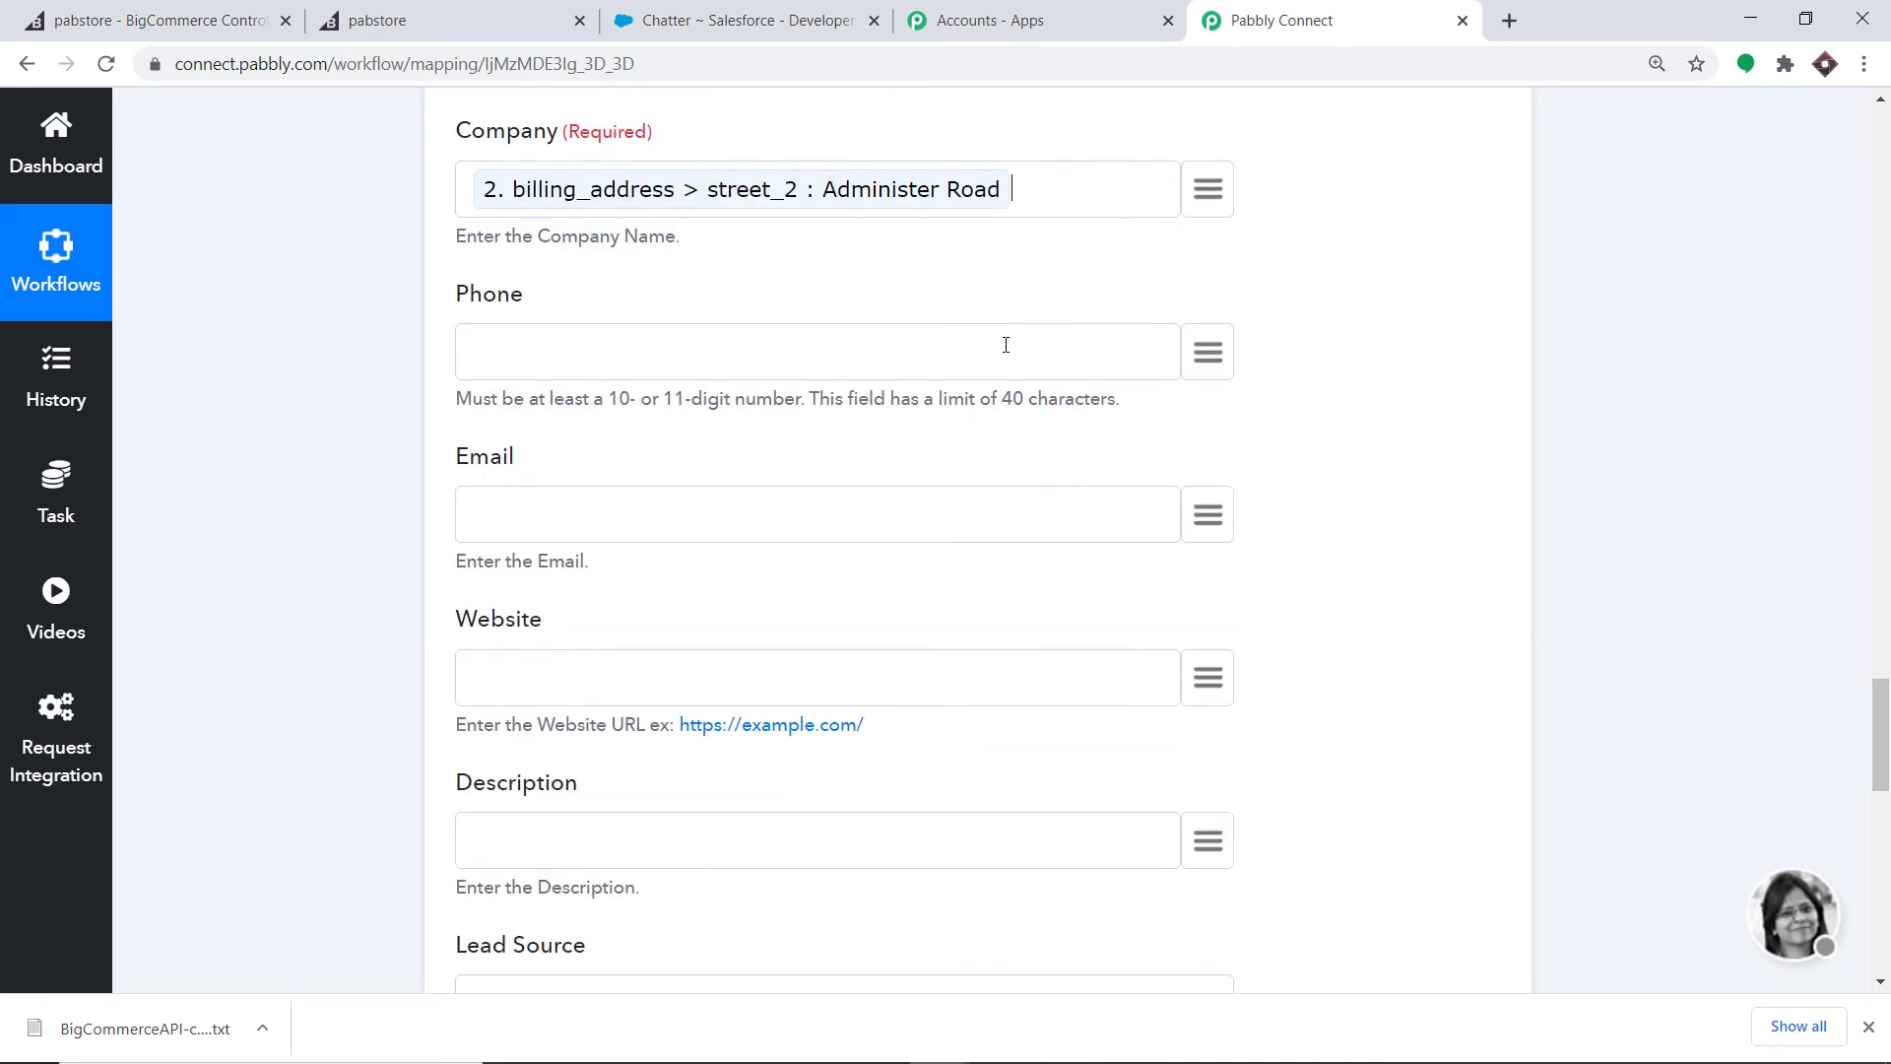
- Map the billing email into the Email field, leaving Phone unmapped
{"action": "left_click", "coordinate": [1212, 357]}
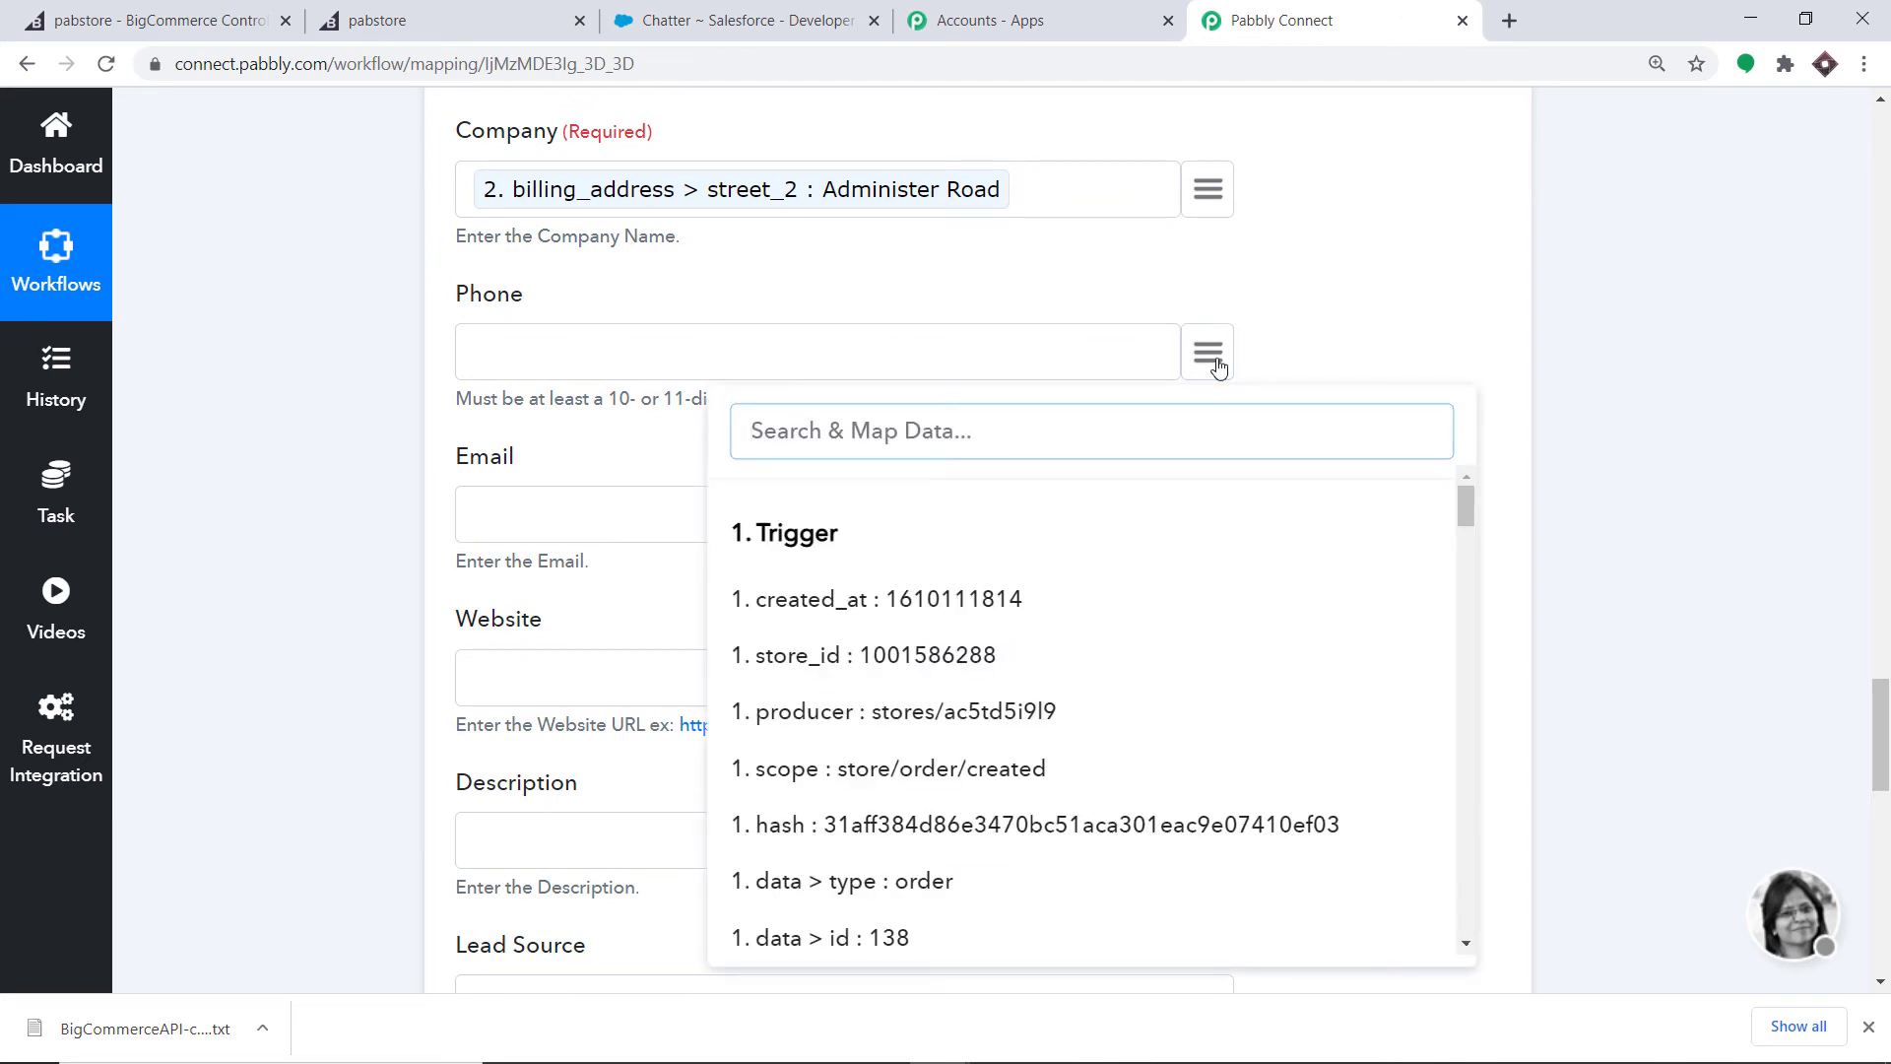
{"action": "type", "text": "phon"}
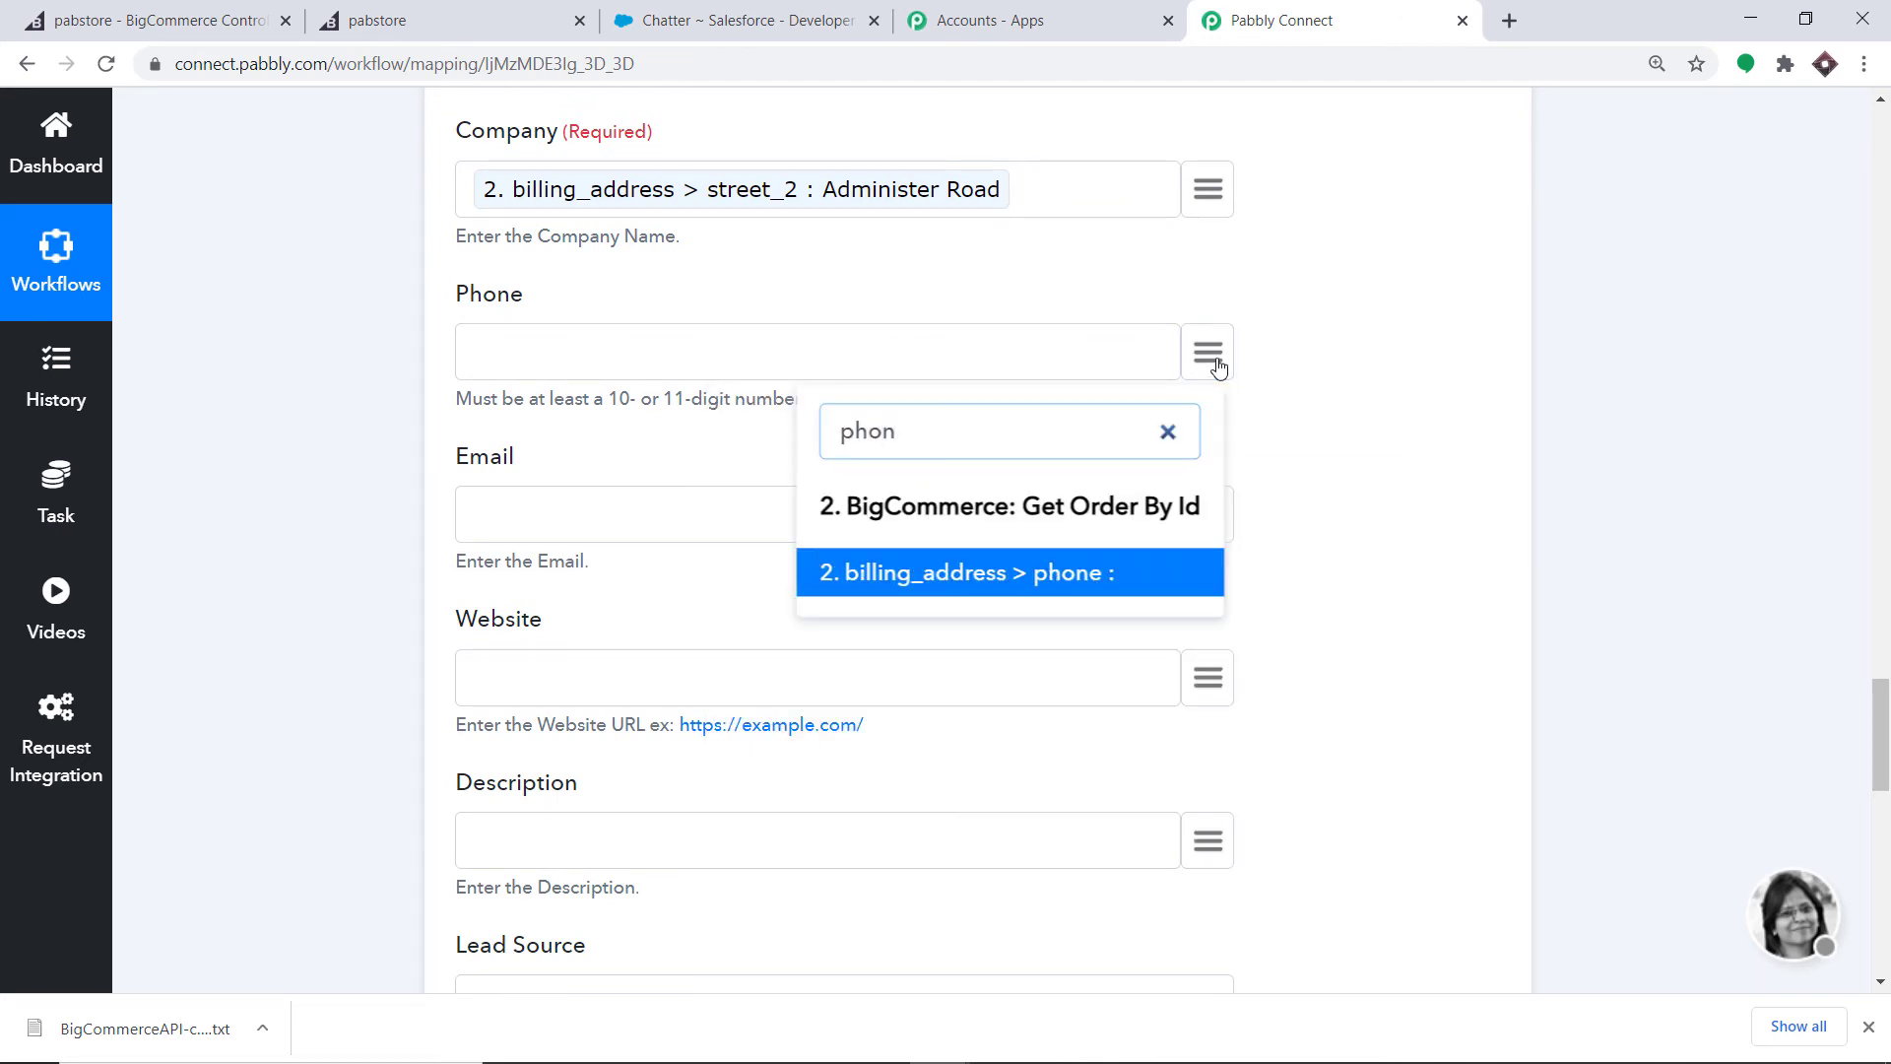
{"action": "key", "text": "BackSpace"}
{"action": "key", "text": "BackSpace"}
{"action": "key", "text": "BackSpace"}
{"action": "key", "text": "BackSpace"}
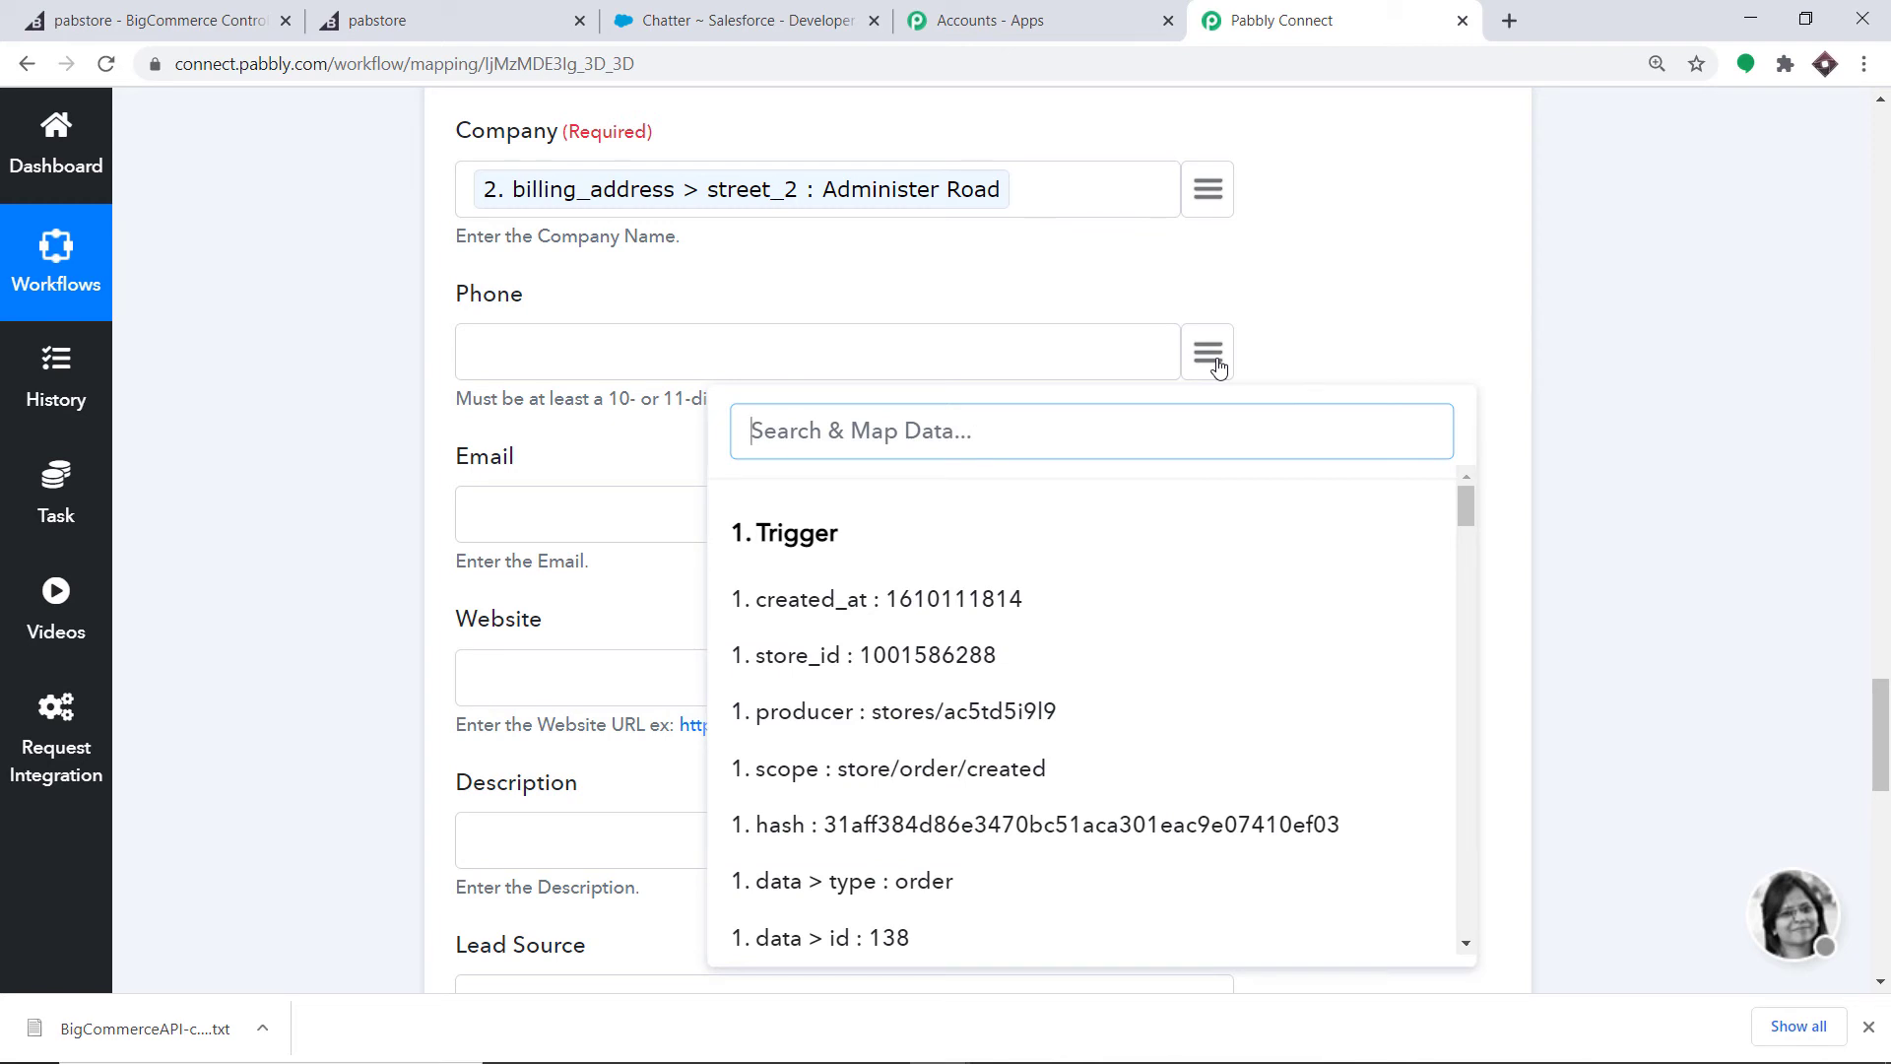
{"action": "left_click", "coordinate": [1331, 272]}
{"action": "scroll", "coordinate": [1304, 342], "scroll_direction": "down", "scroll_amount": 1}
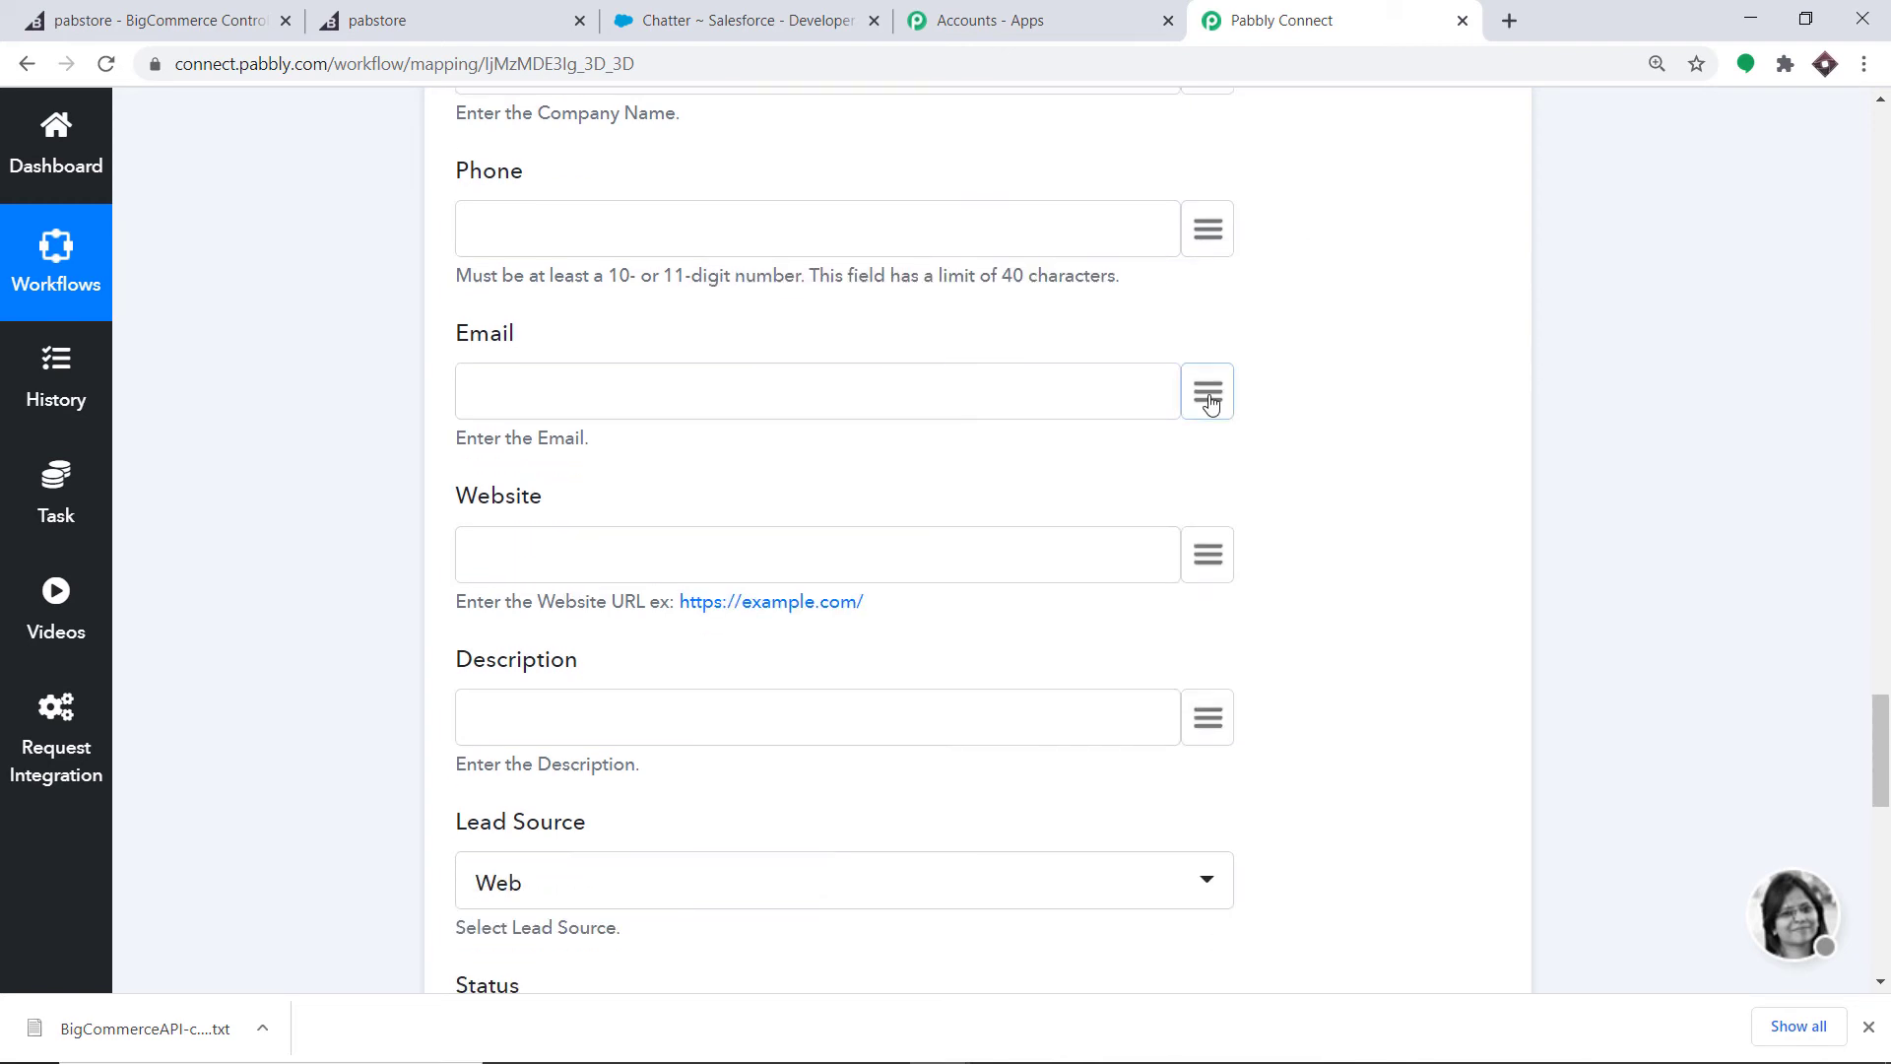
{"action": "left_click", "coordinate": [1209, 396]}
{"action": "type", "text": "ema"}
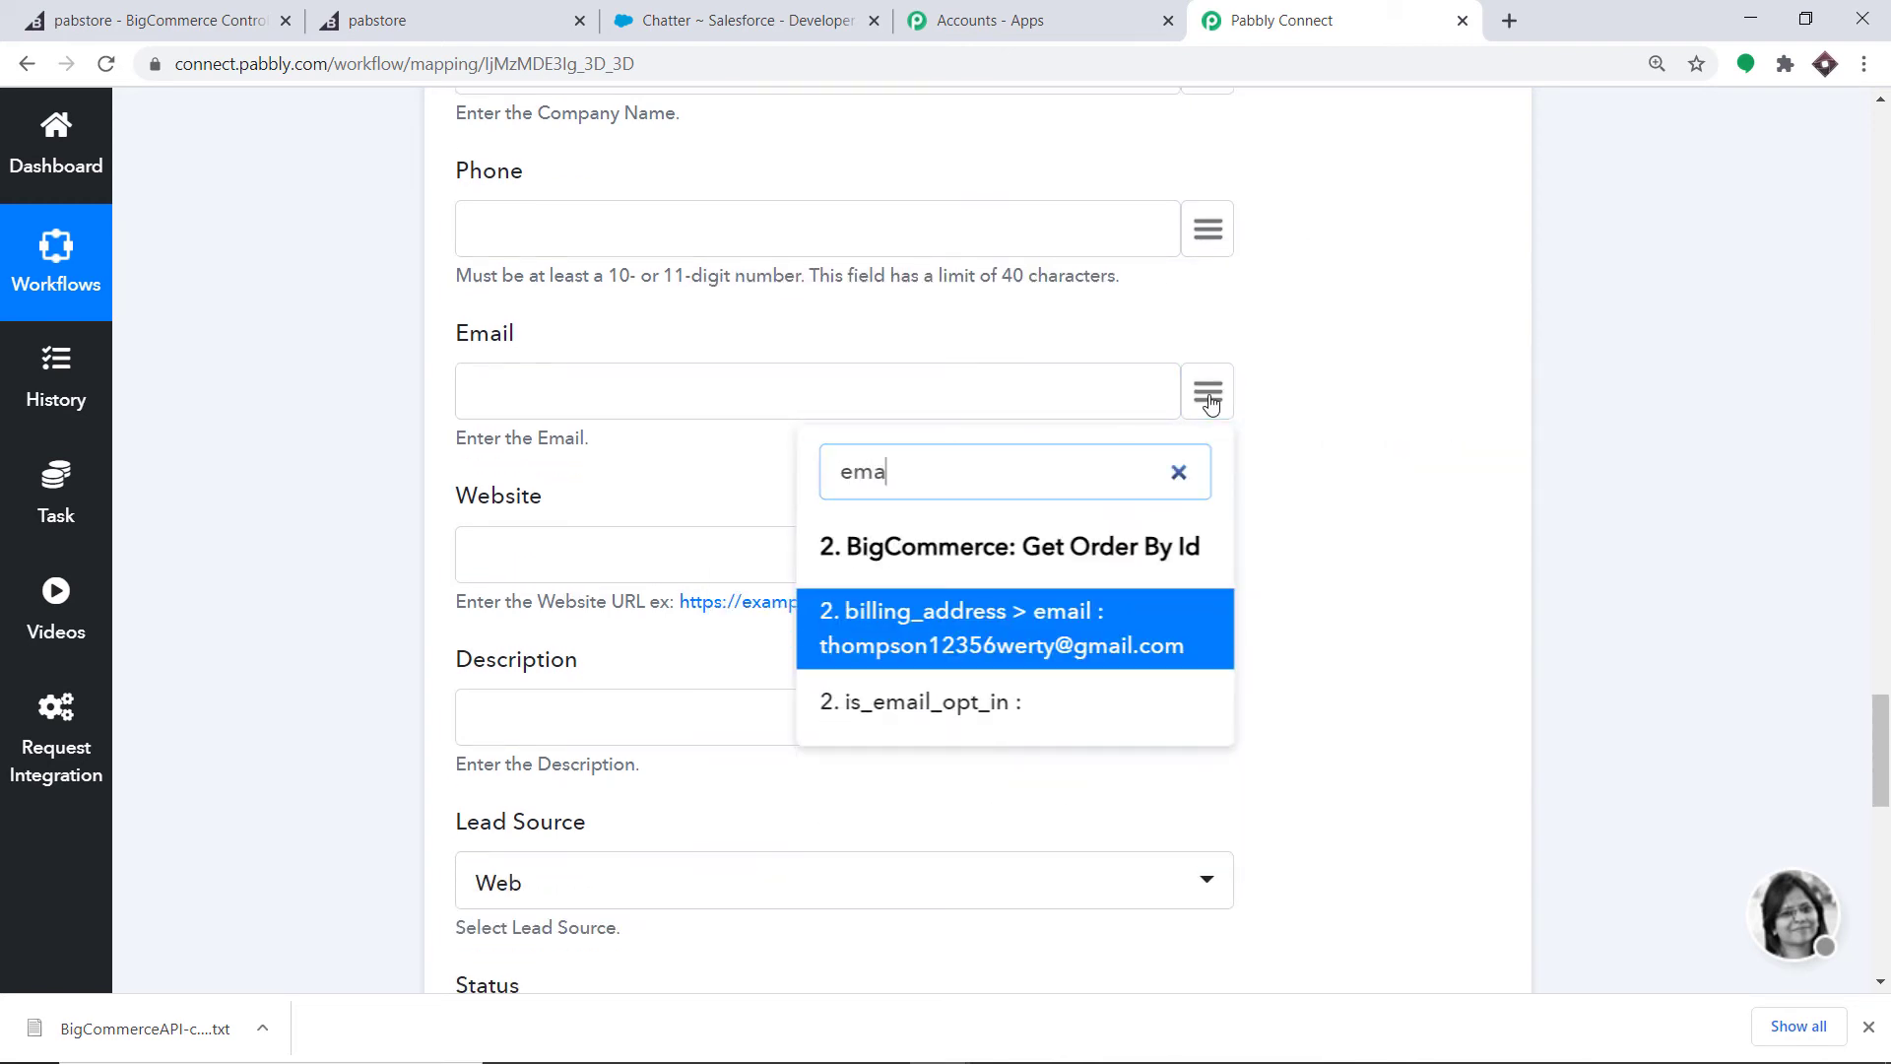
{"action": "left_click", "coordinate": [936, 616]}
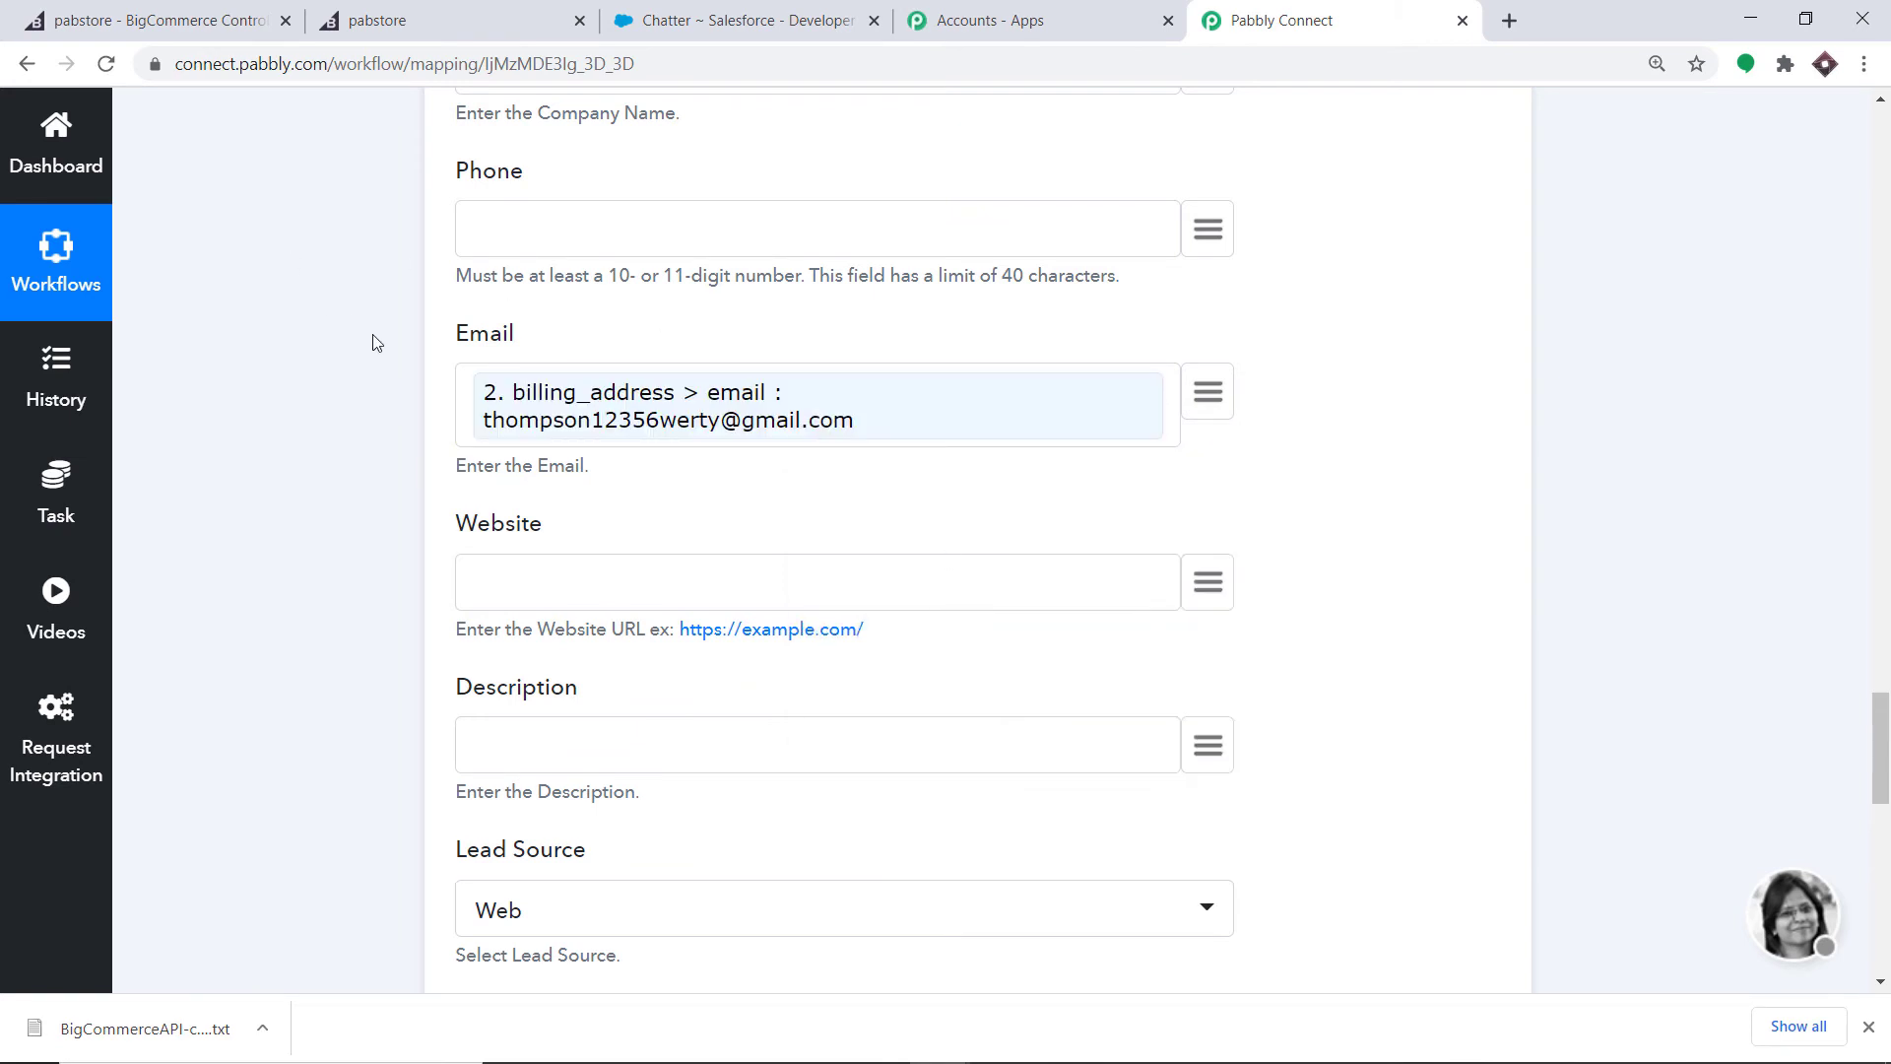
{"action": "scroll", "coordinate": [570, 372], "scroll_direction": "down", "scroll_amount": 5}
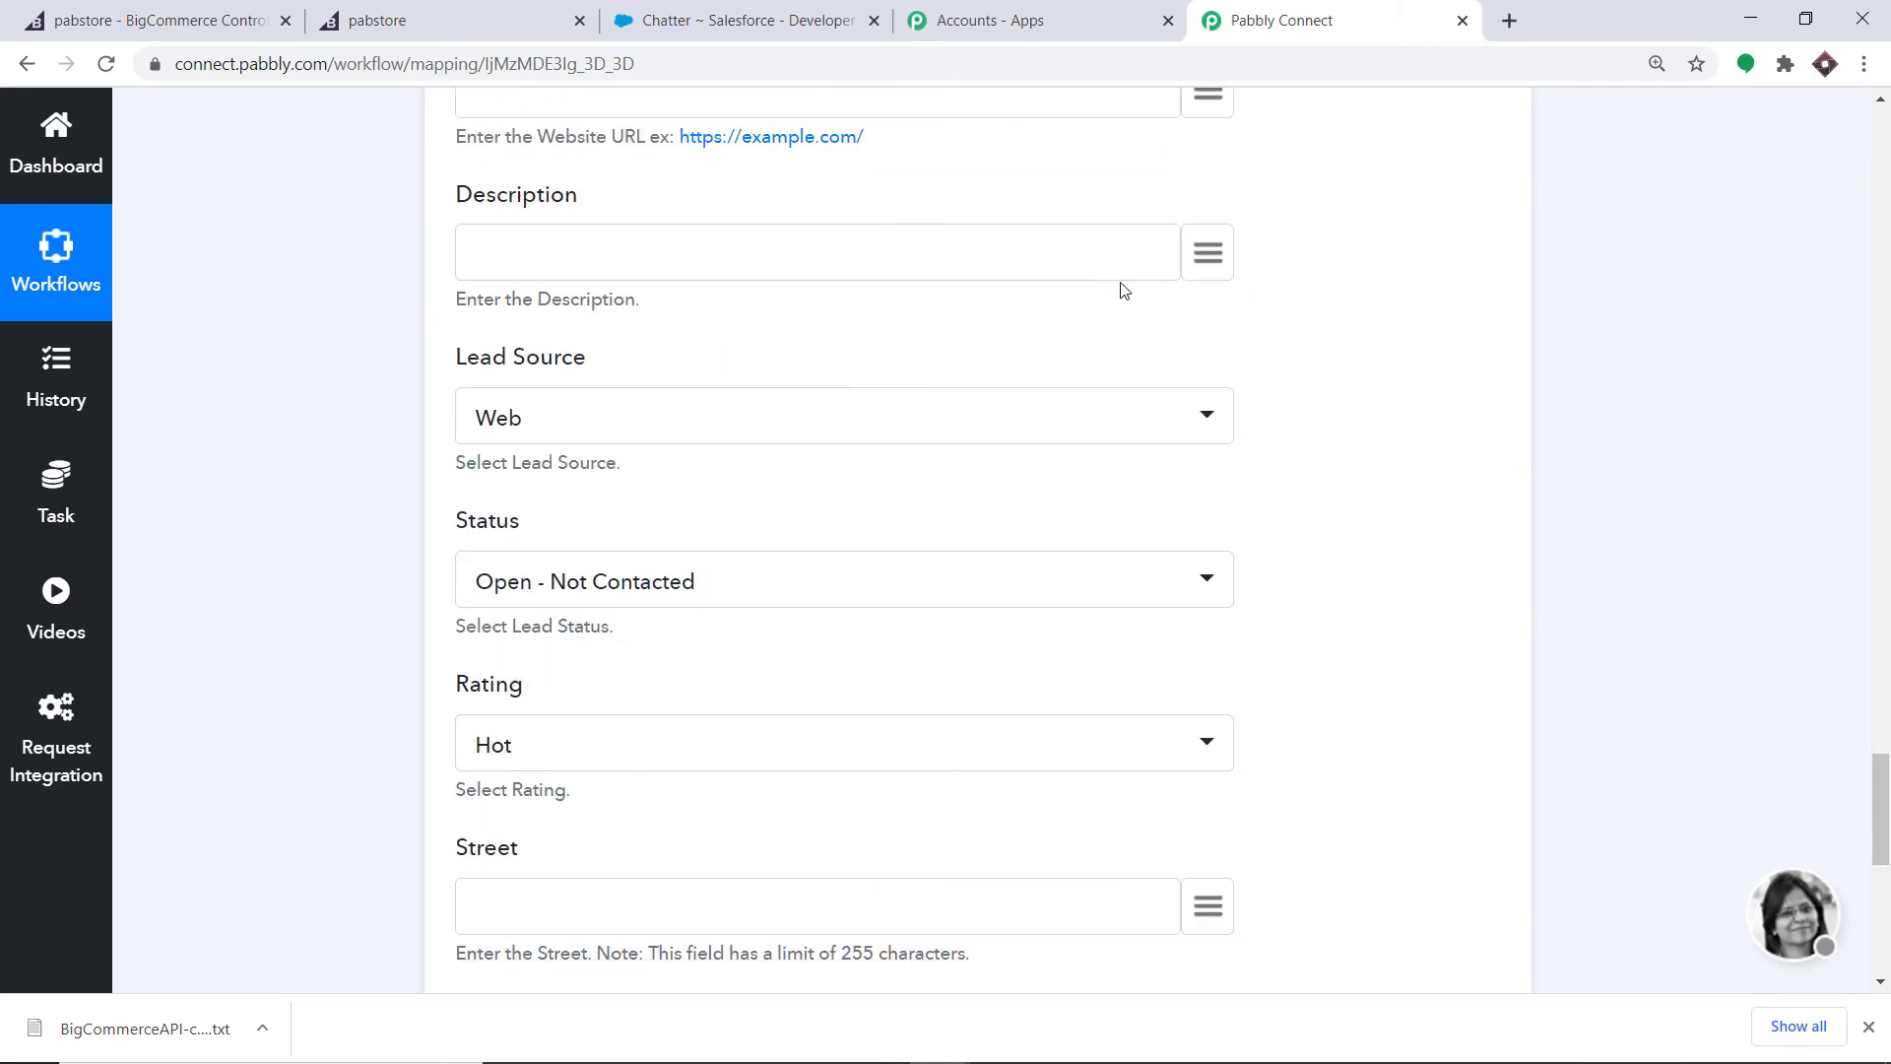
{"action": "scroll", "coordinate": [1152, 366], "scroll_direction": "down", "scroll_amount": 1}
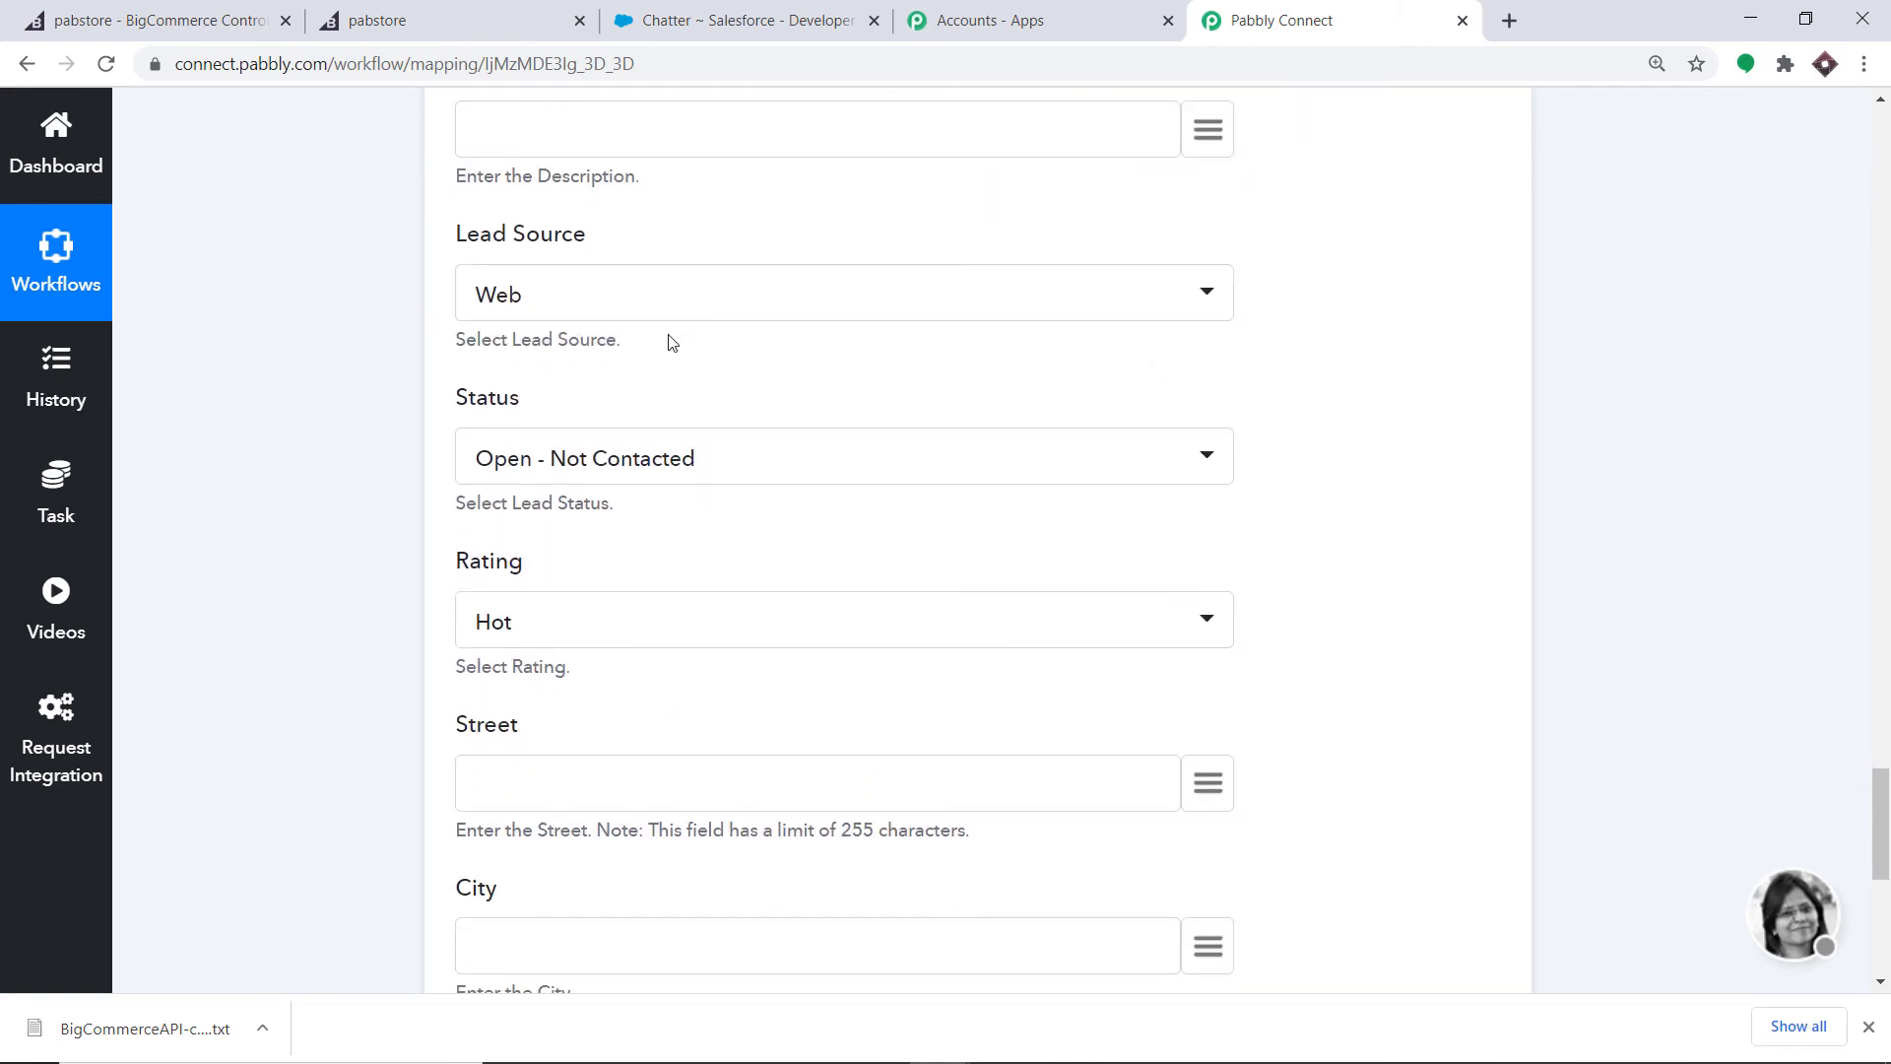
- Keep Web as the Lead Source
{"action": "left_click", "coordinate": [521, 292]}
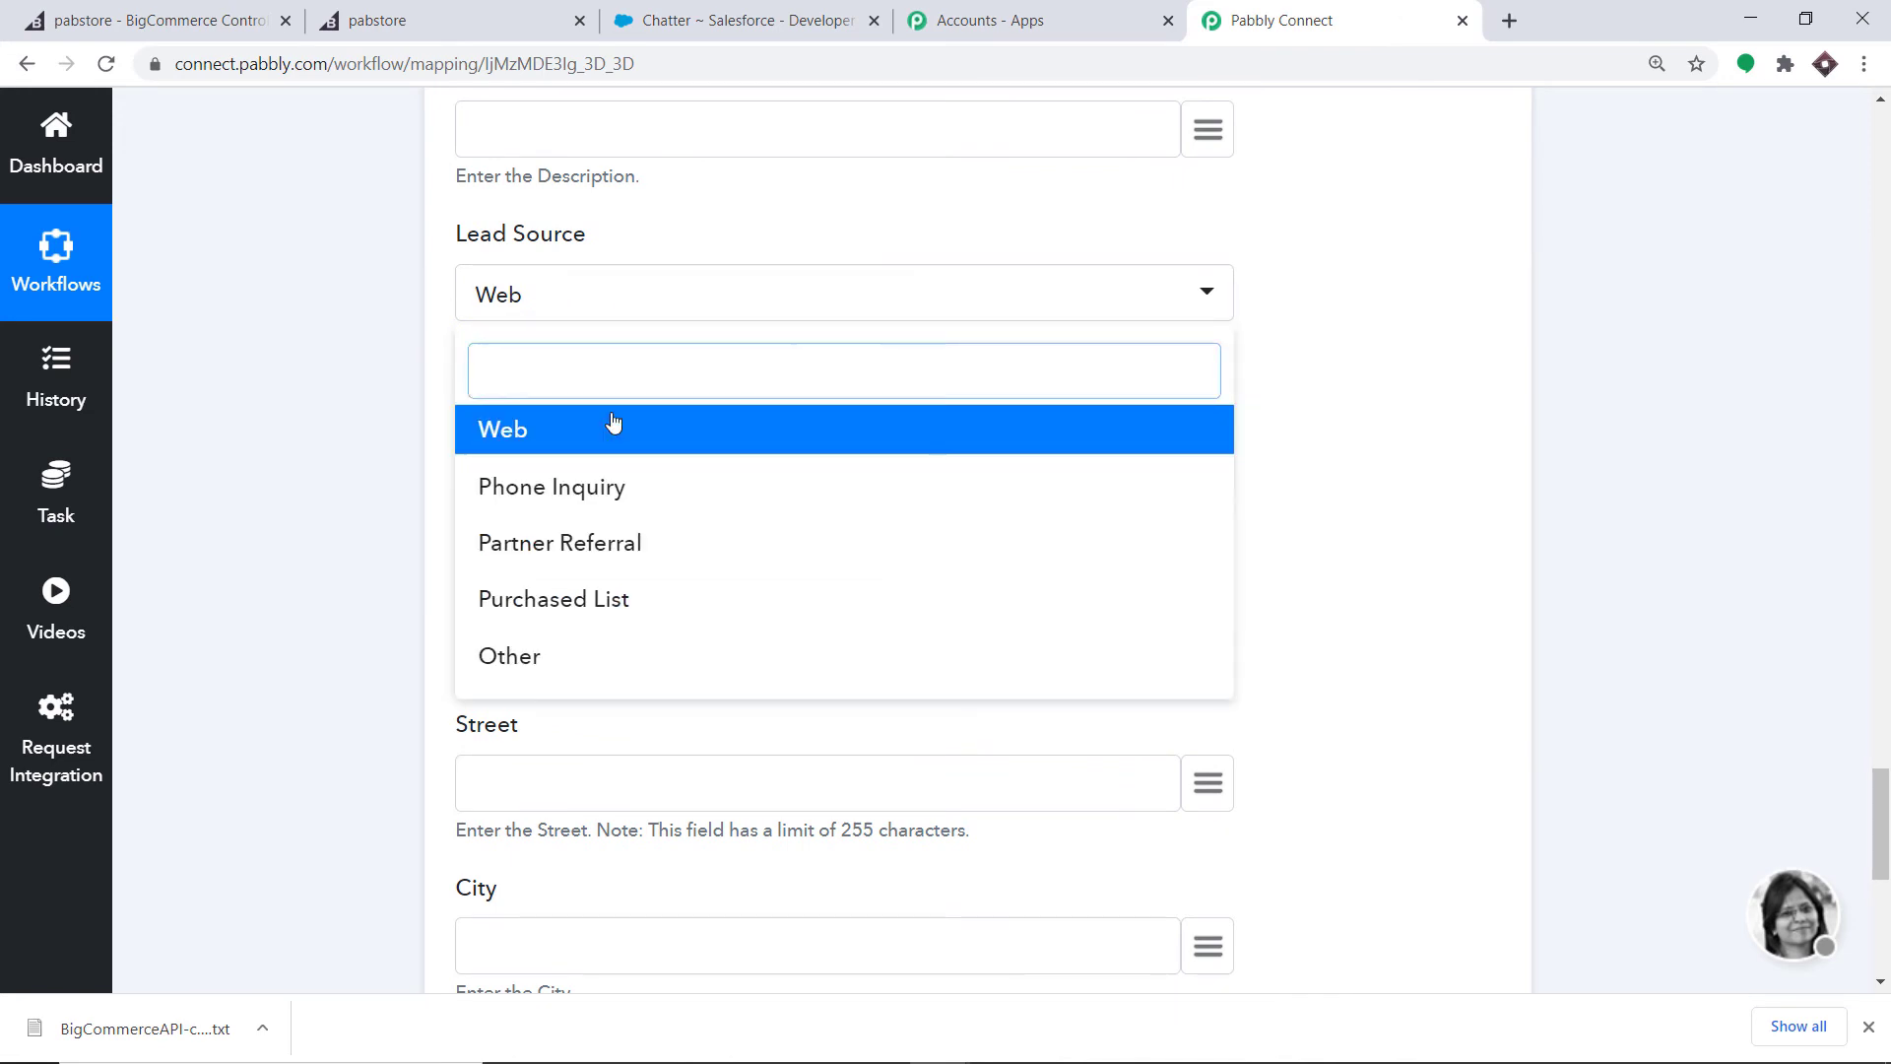
{"action": "left_click", "coordinate": [1001, 336]}
{"action": "scroll", "coordinate": [645, 369], "scroll_direction": "down", "scroll_amount": 1}
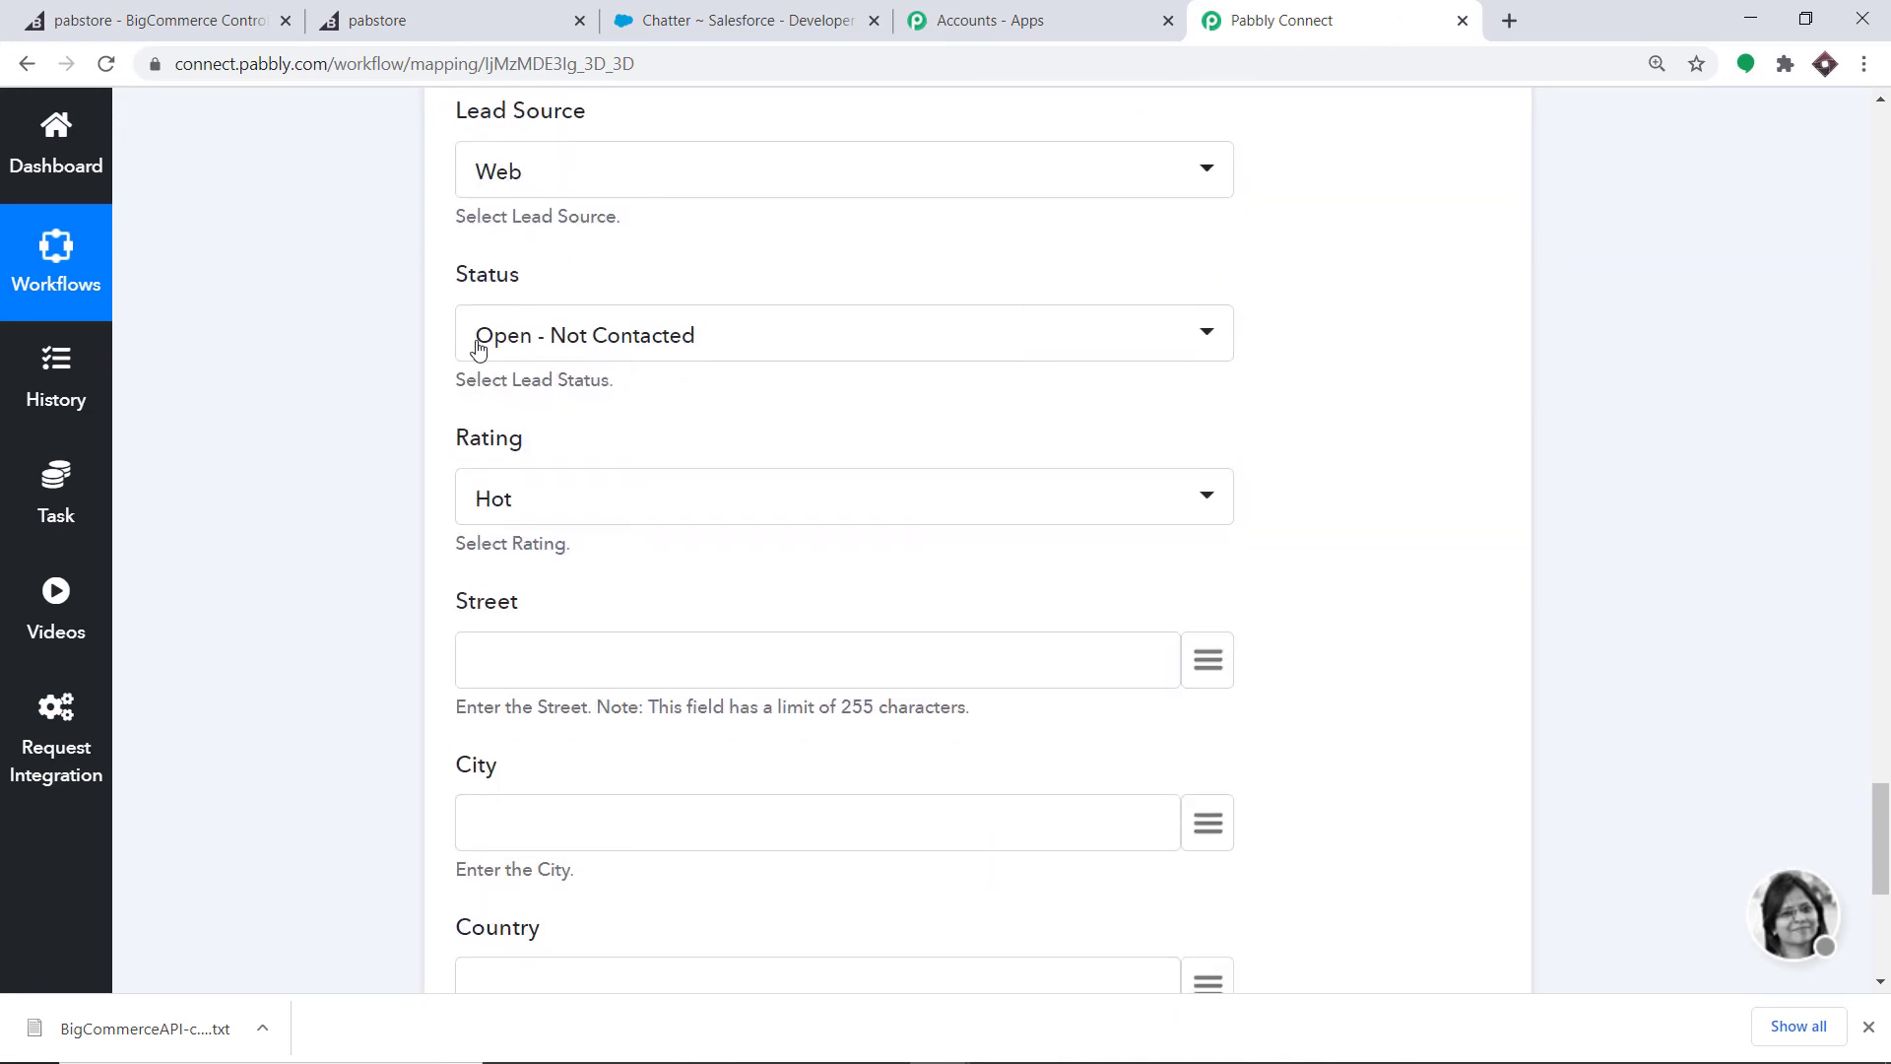
{"action": "scroll", "coordinate": [591, 359], "scroll_direction": "down", "scroll_amount": 1}
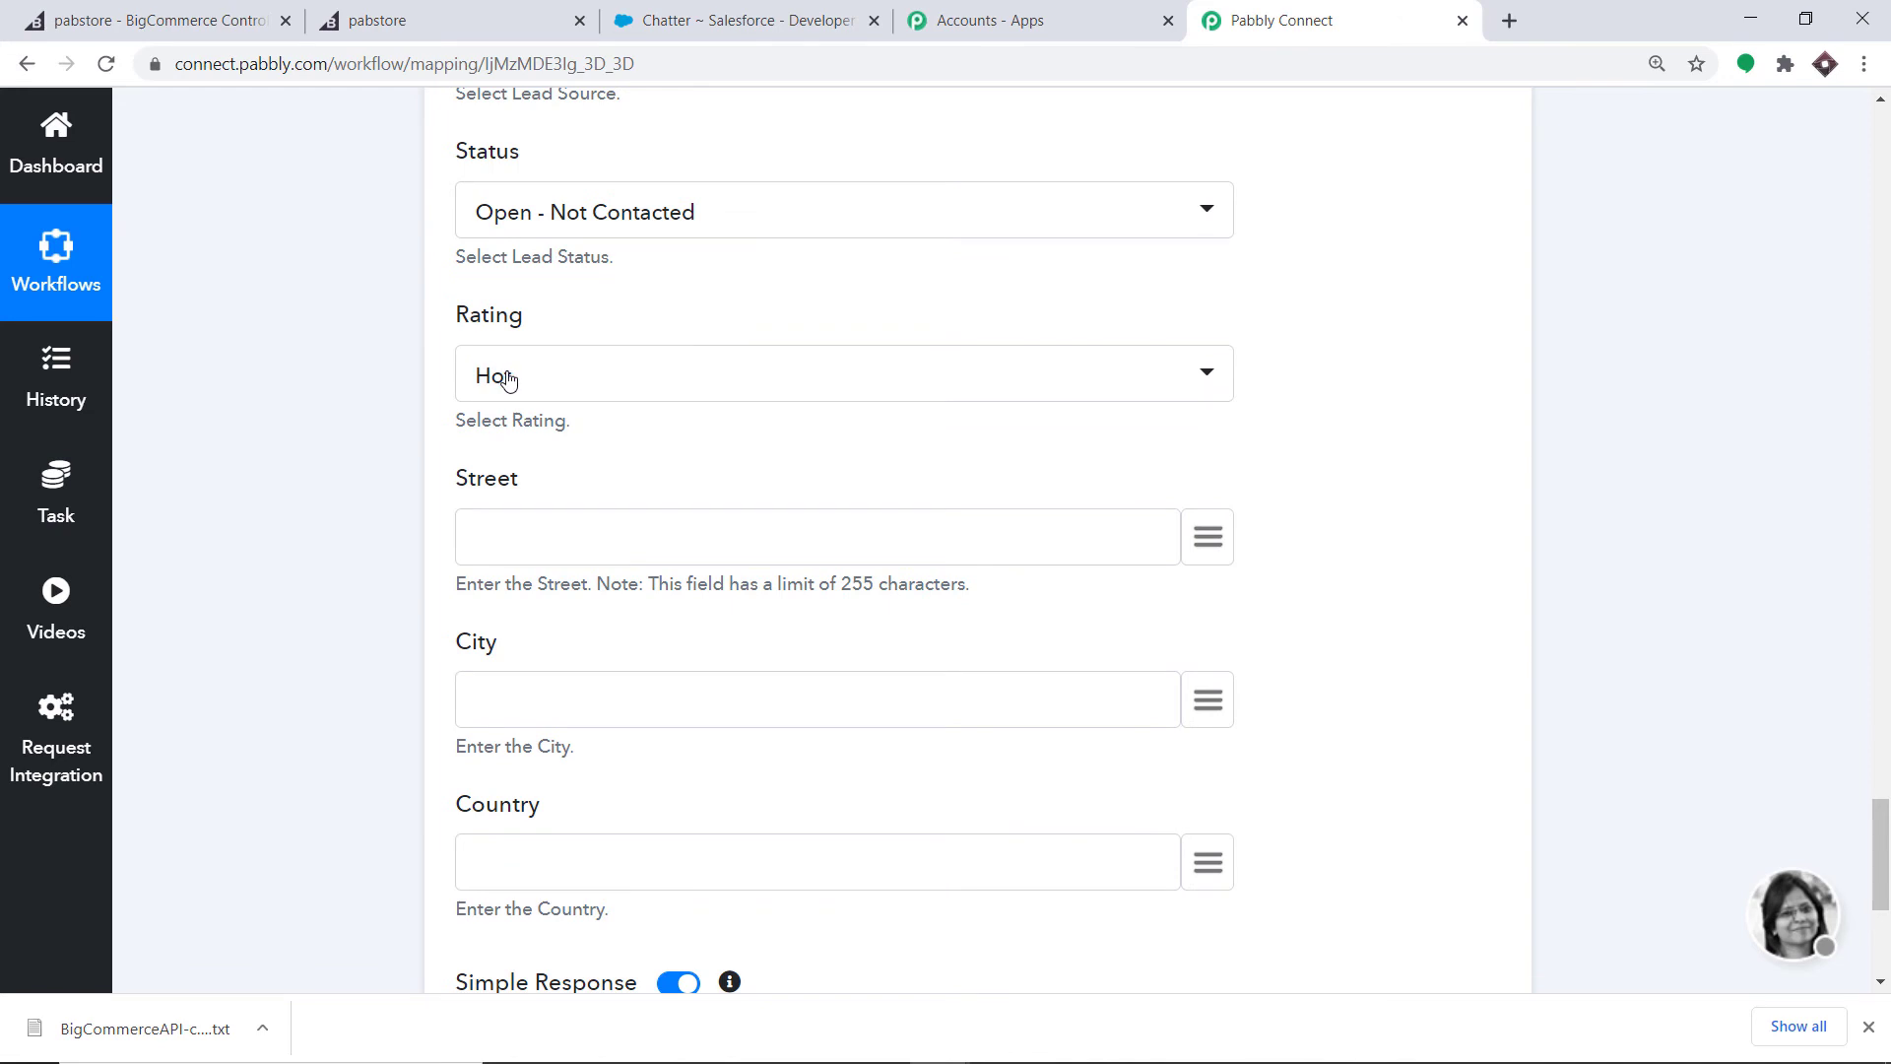
{"action": "scroll", "coordinate": [591, 365], "scroll_direction": "down", "scroll_amount": 2}
- Map billing_address > street_1 into the Street field
{"action": "left_click", "coordinate": [1223, 304]}
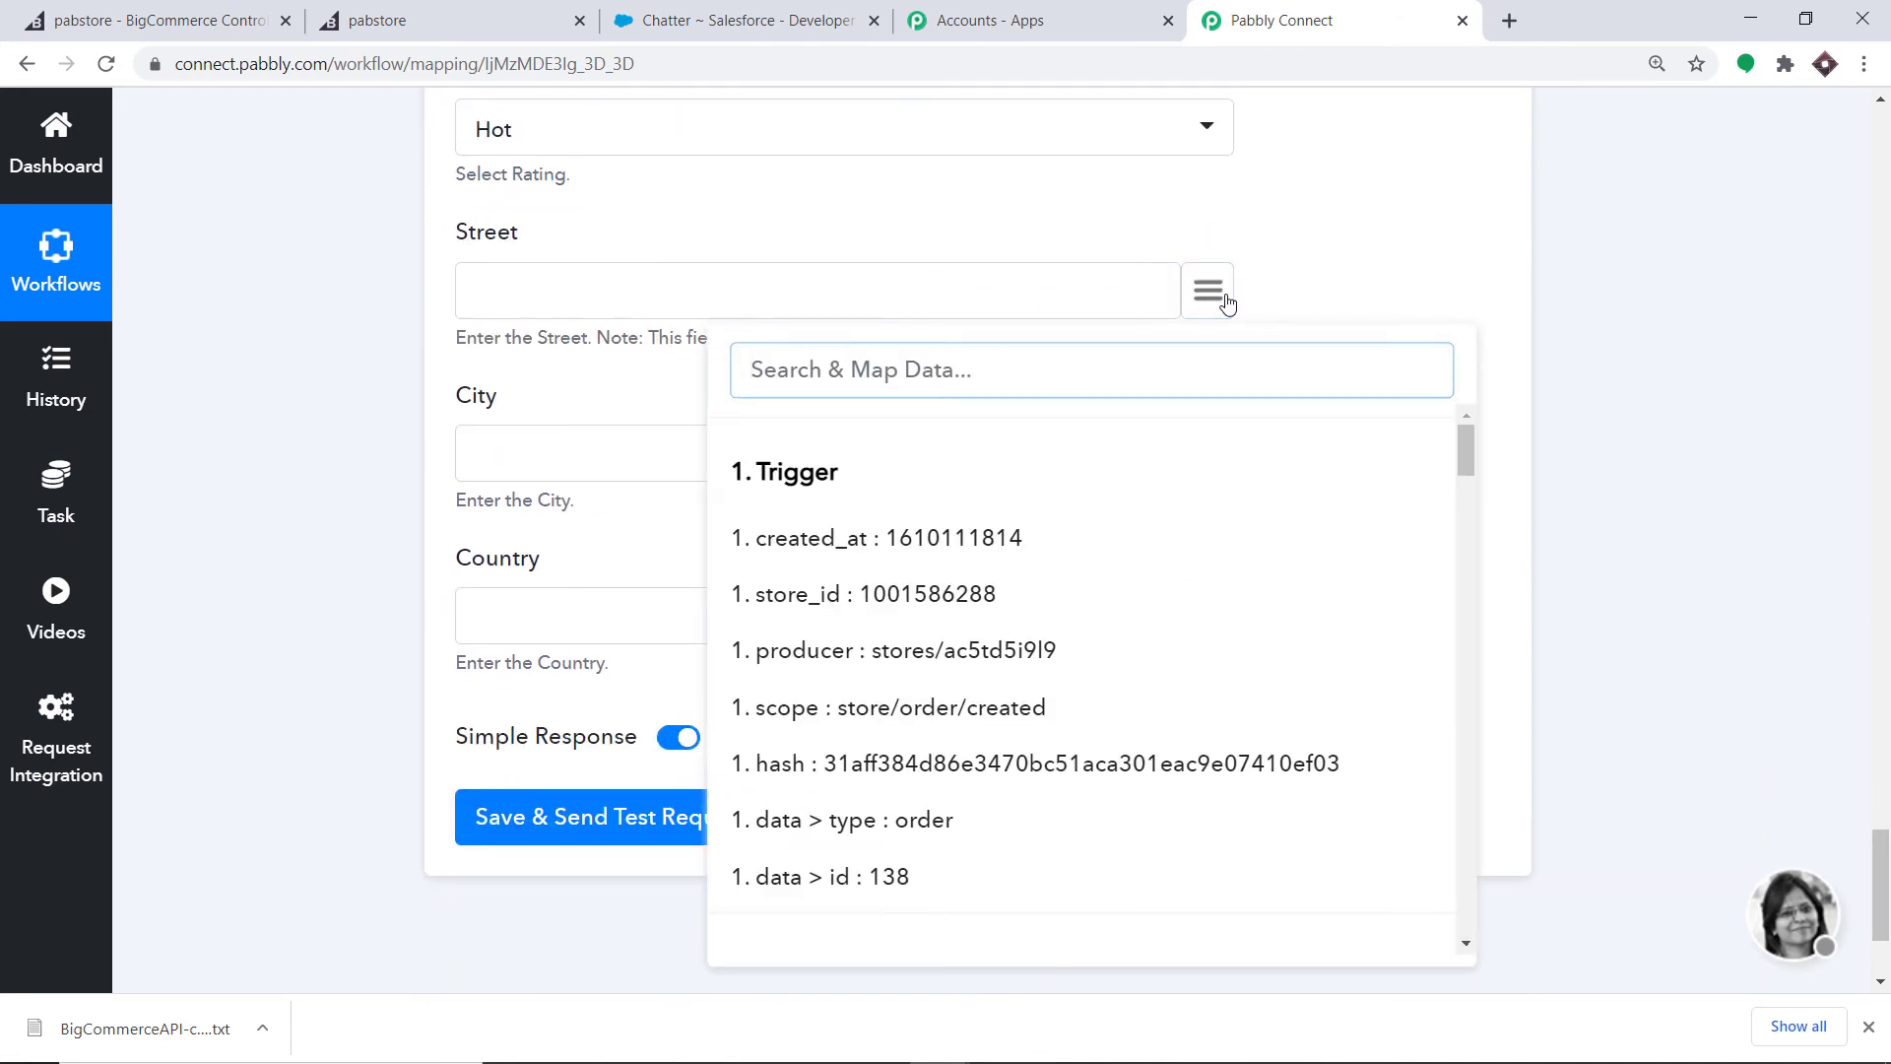
{"action": "type", "text": "strre"}
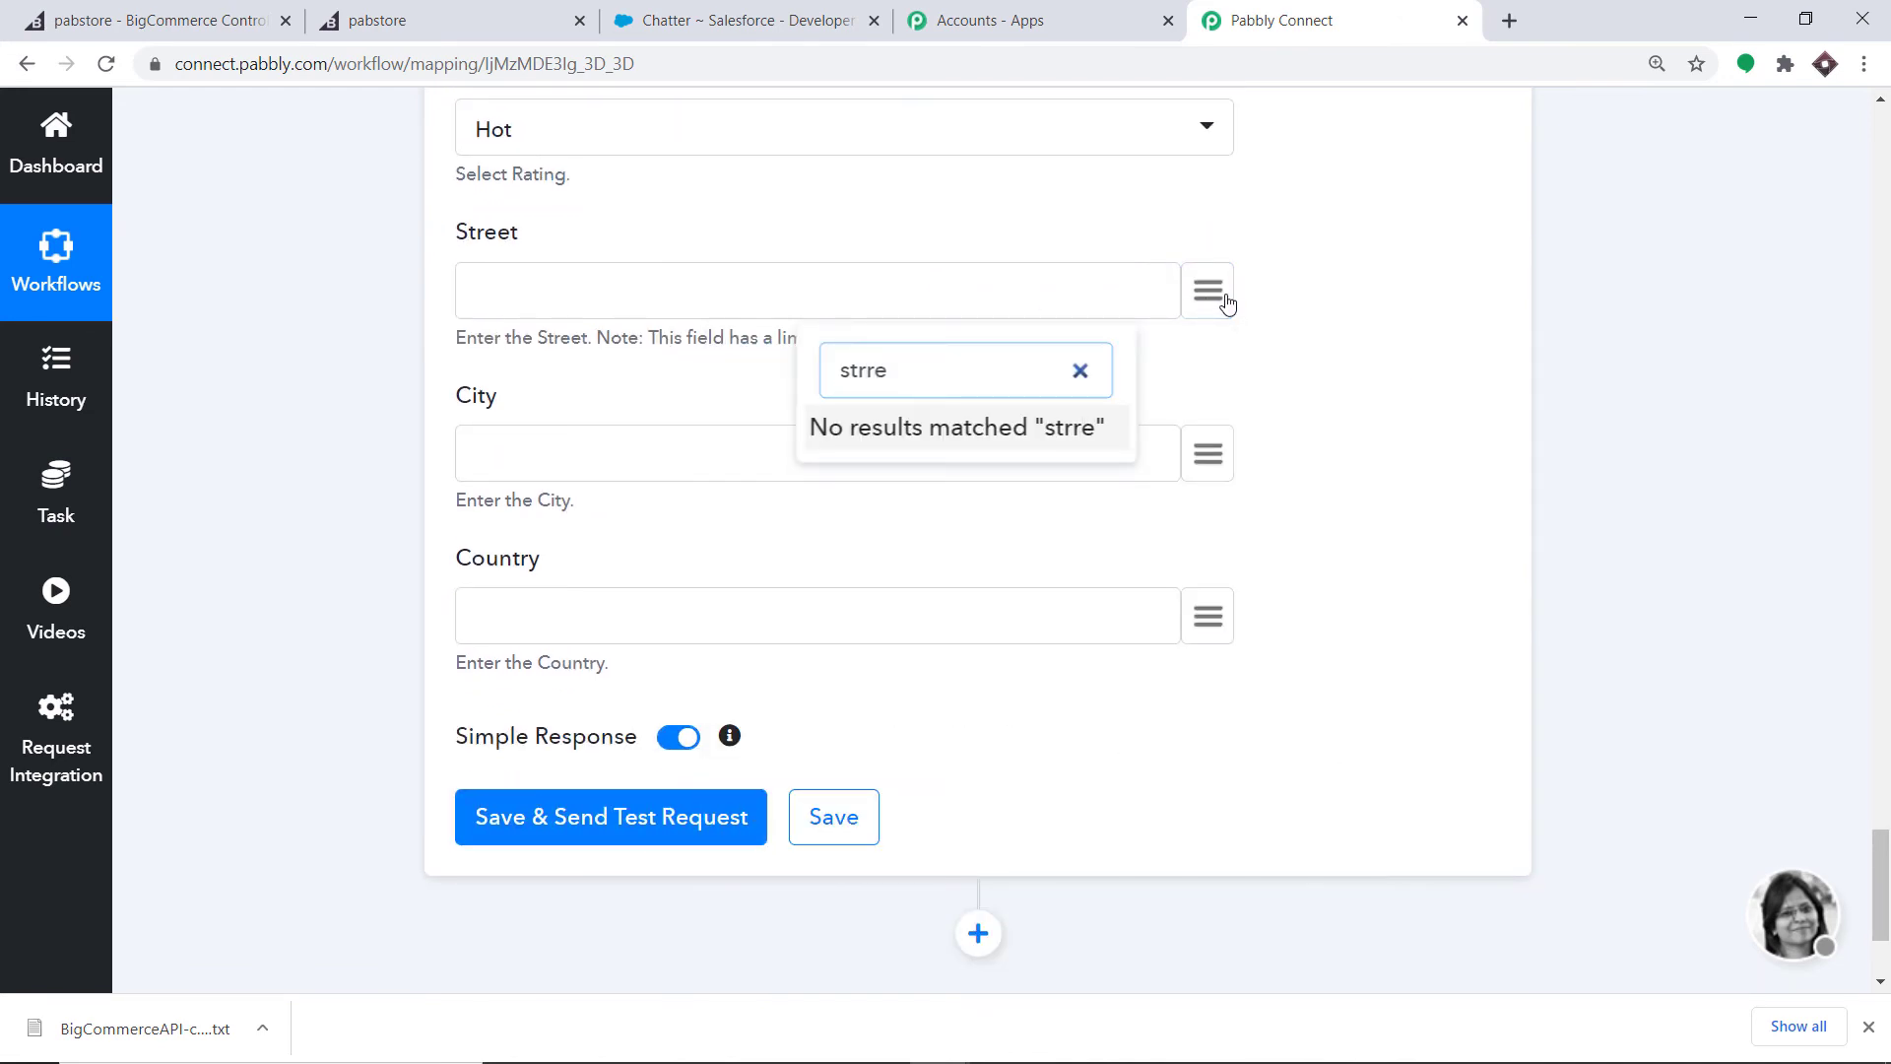
{"action": "key", "text": "BackSpace"}
{"action": "key", "text": "BackSpace"}
{"action": "key", "text": "BackSpace"}
{"action": "type", "text": "ree"}
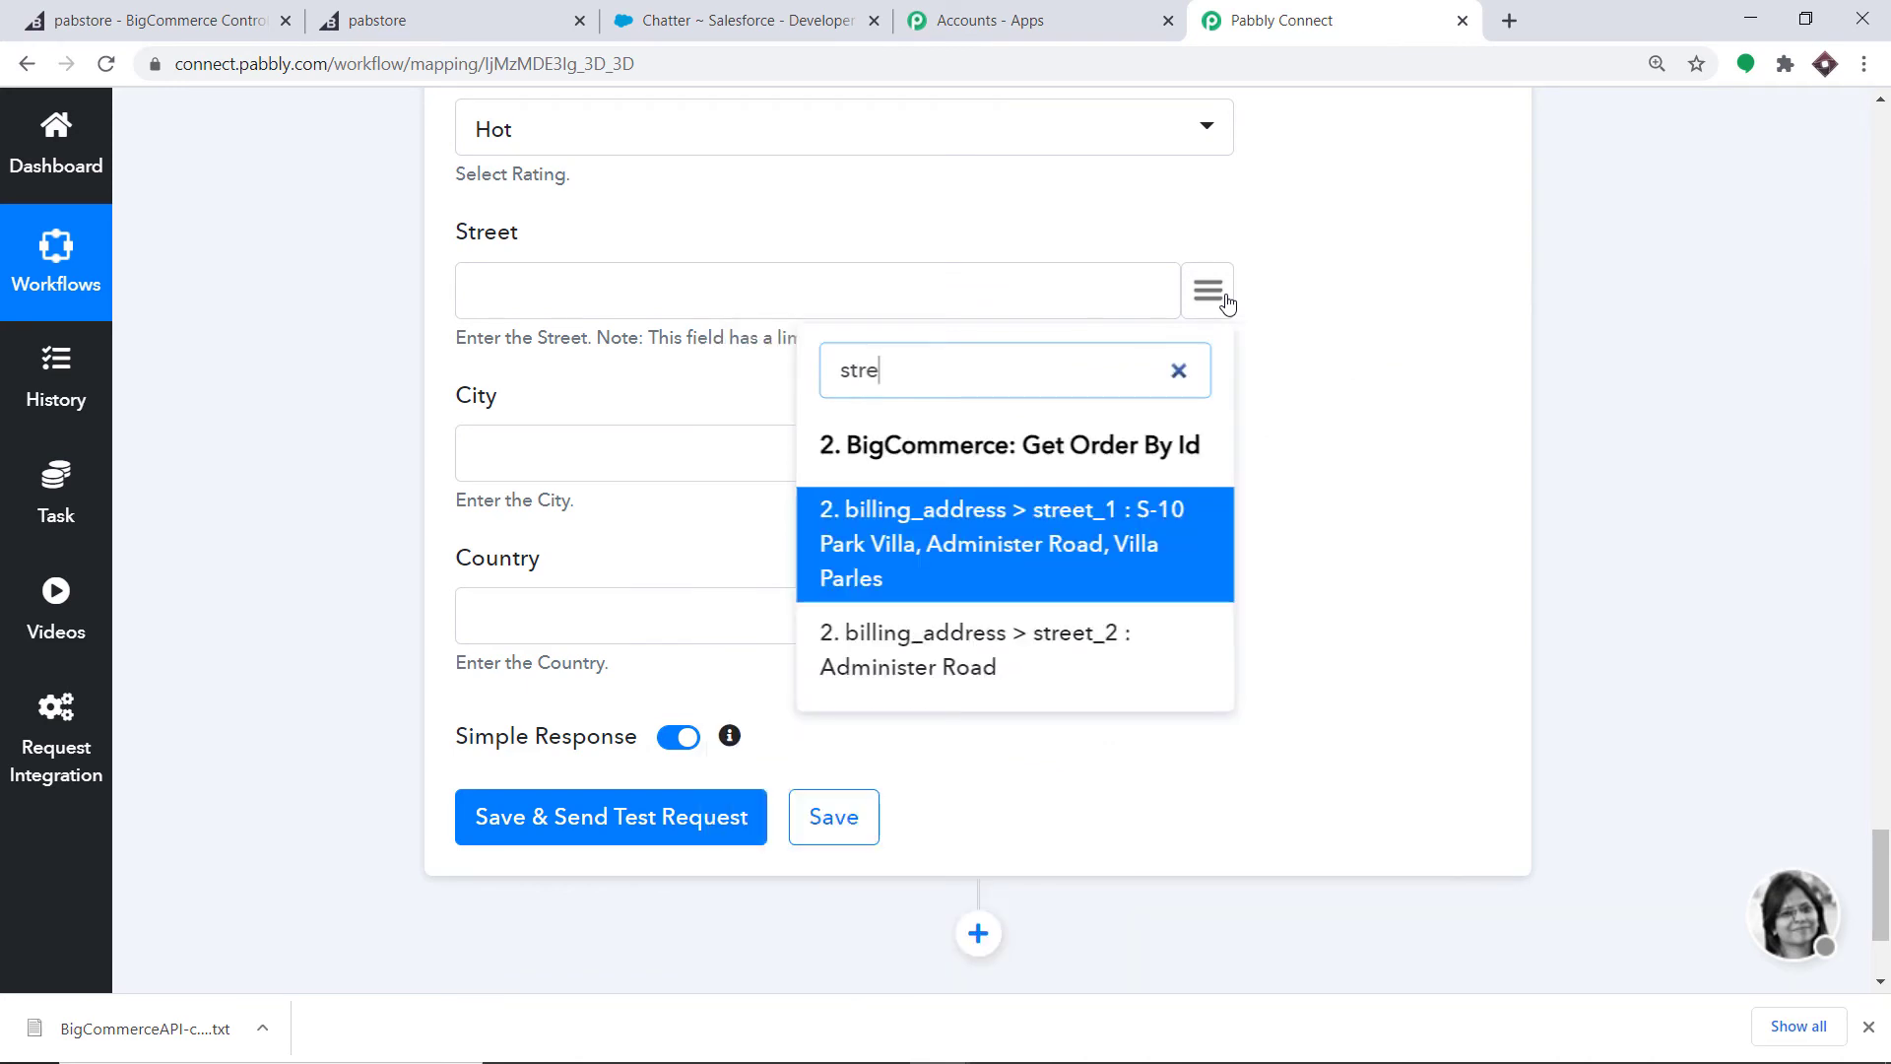
{"action": "left_click", "coordinate": [1064, 540]}
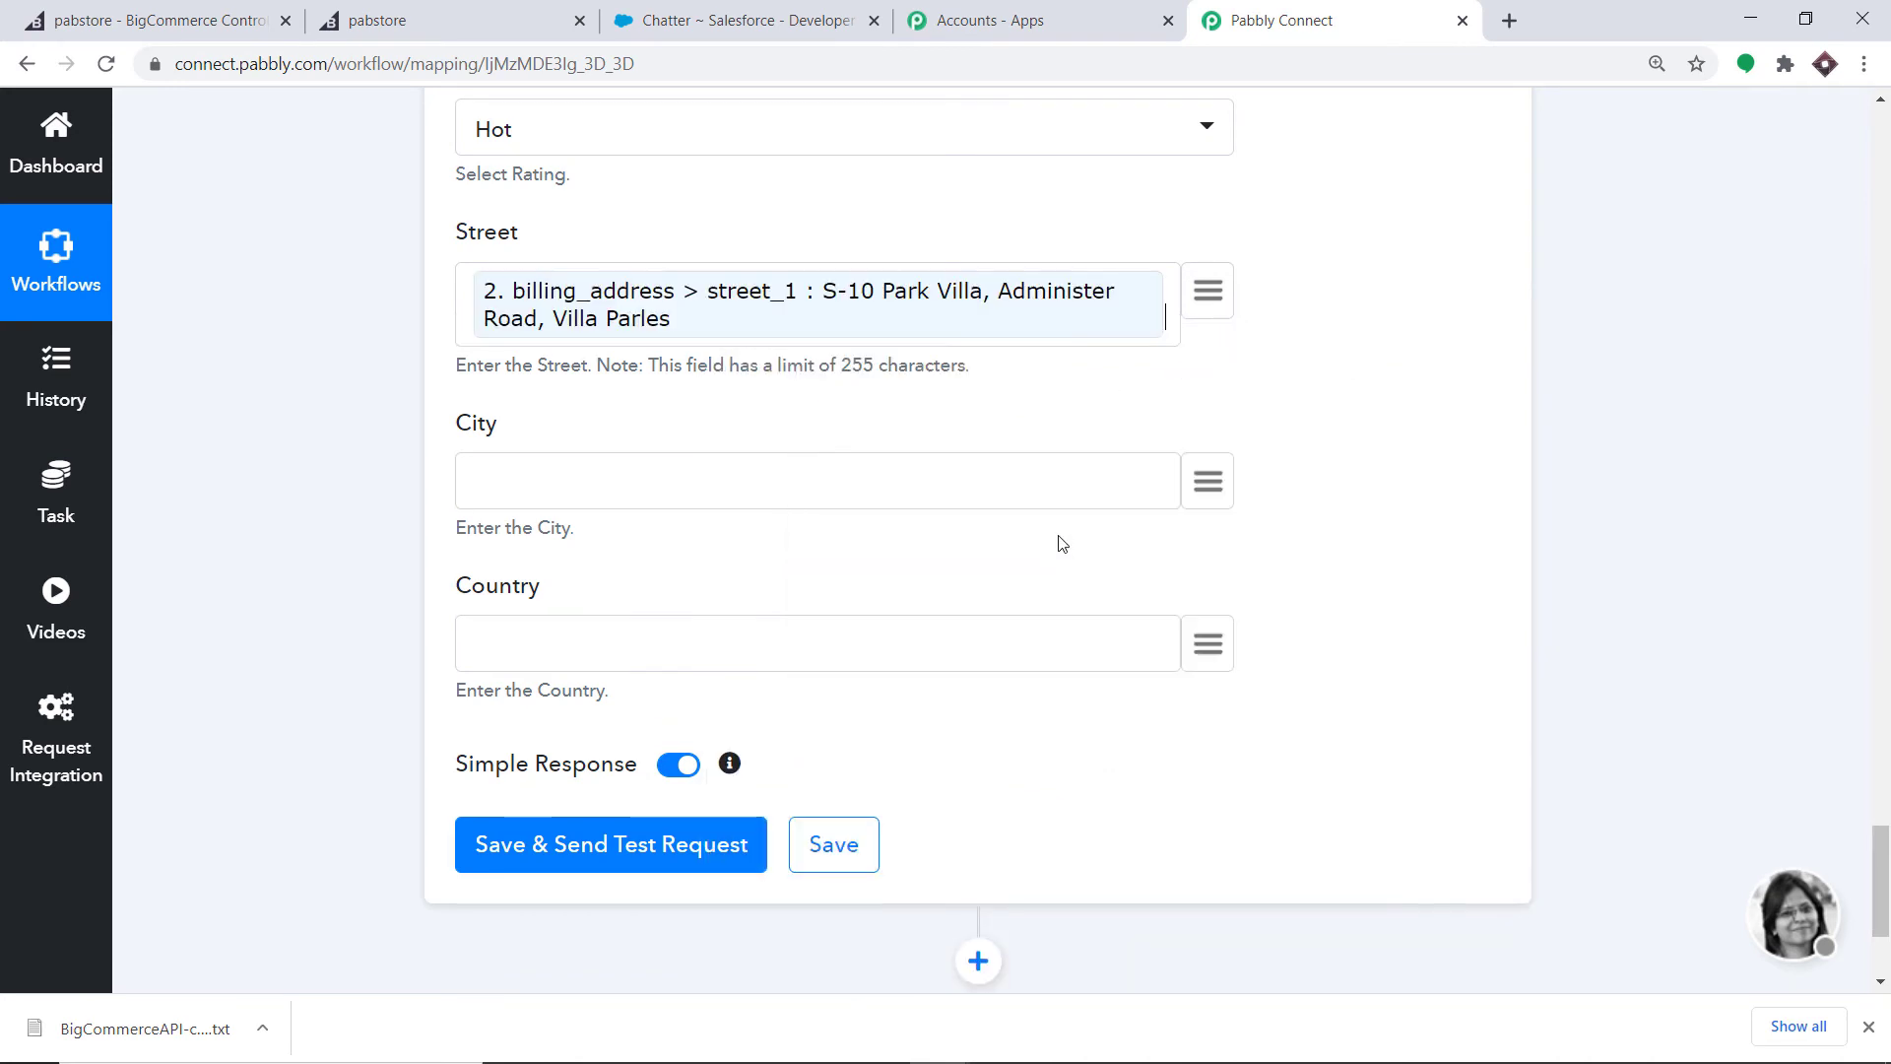
{"action": "scroll", "coordinate": [1220, 371], "scroll_direction": "down", "scroll_amount": 1}
- Map billing city (Paris) into City and billing country (France) into Country
{"action": "left_click", "coordinate": [1227, 369]}
{"action": "type", "text": "city"}
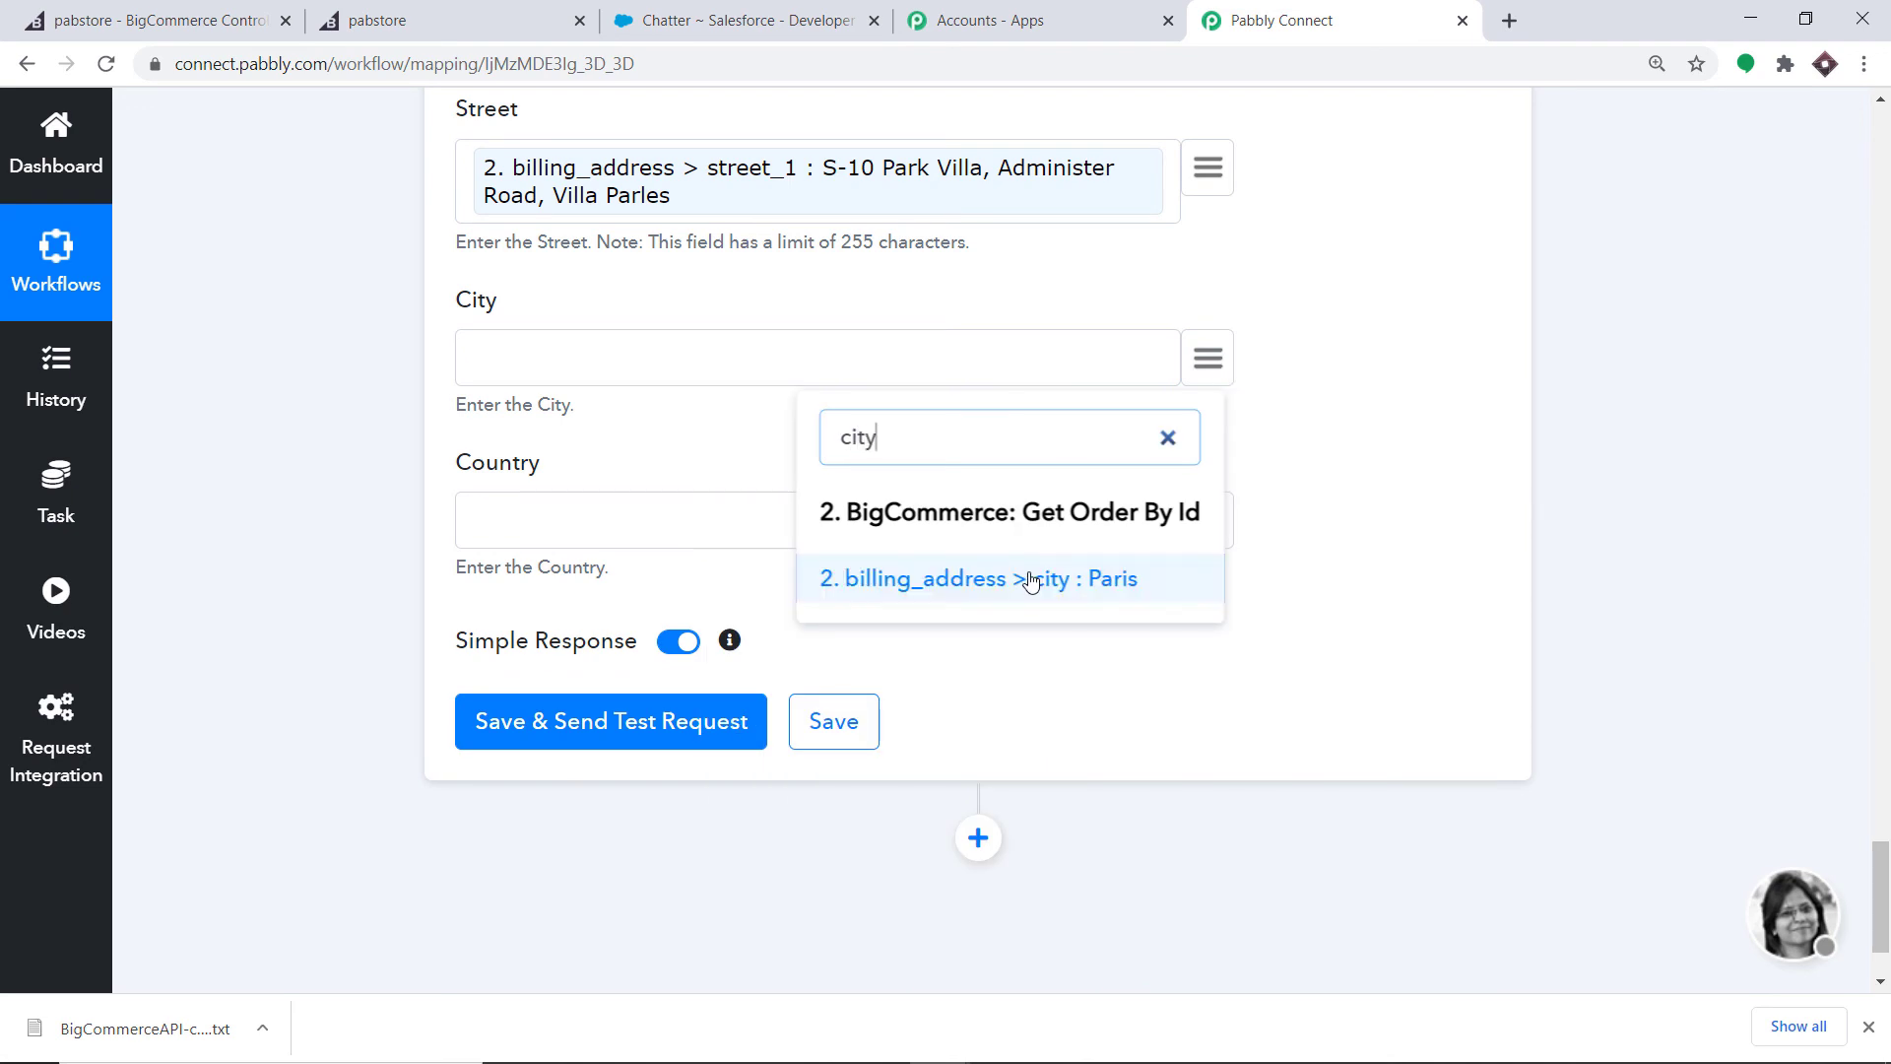
{"action": "left_click", "coordinate": [1020, 579]}
{"action": "left_click", "coordinate": [1233, 525]}
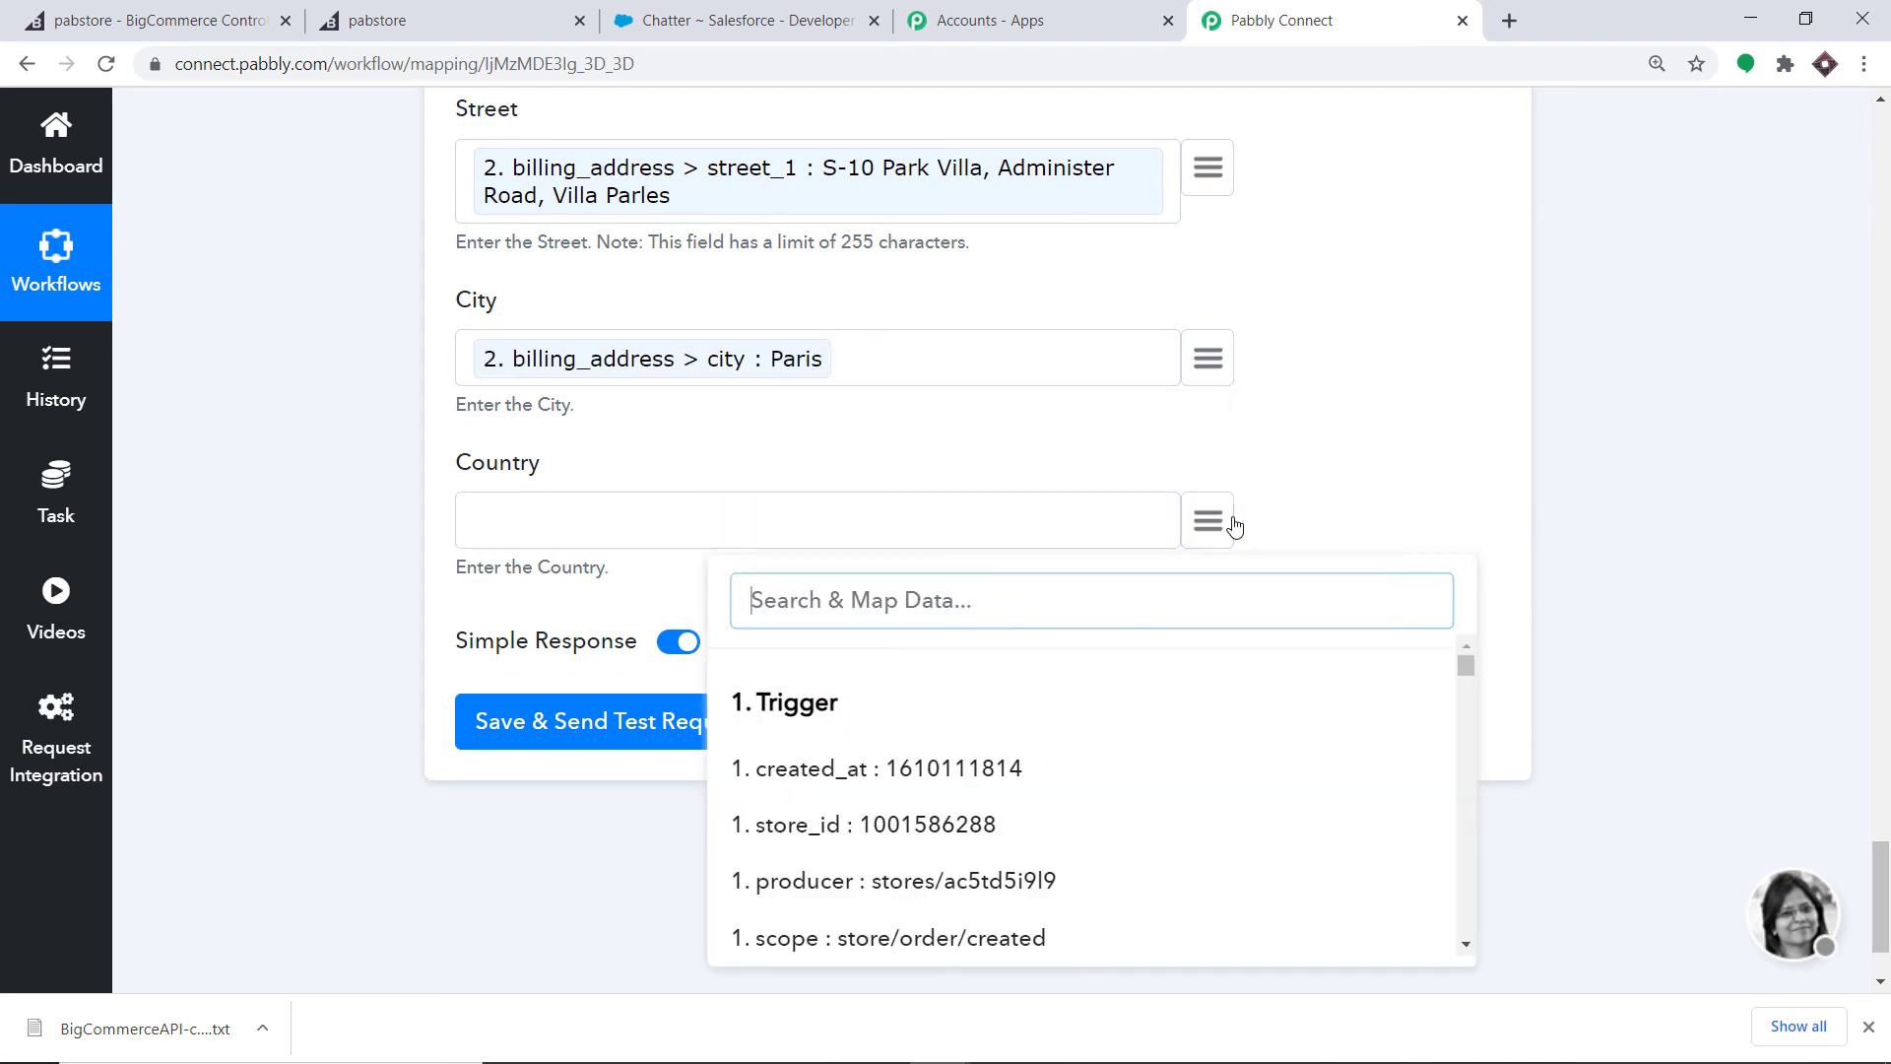
{"action": "type", "text": "fra"}
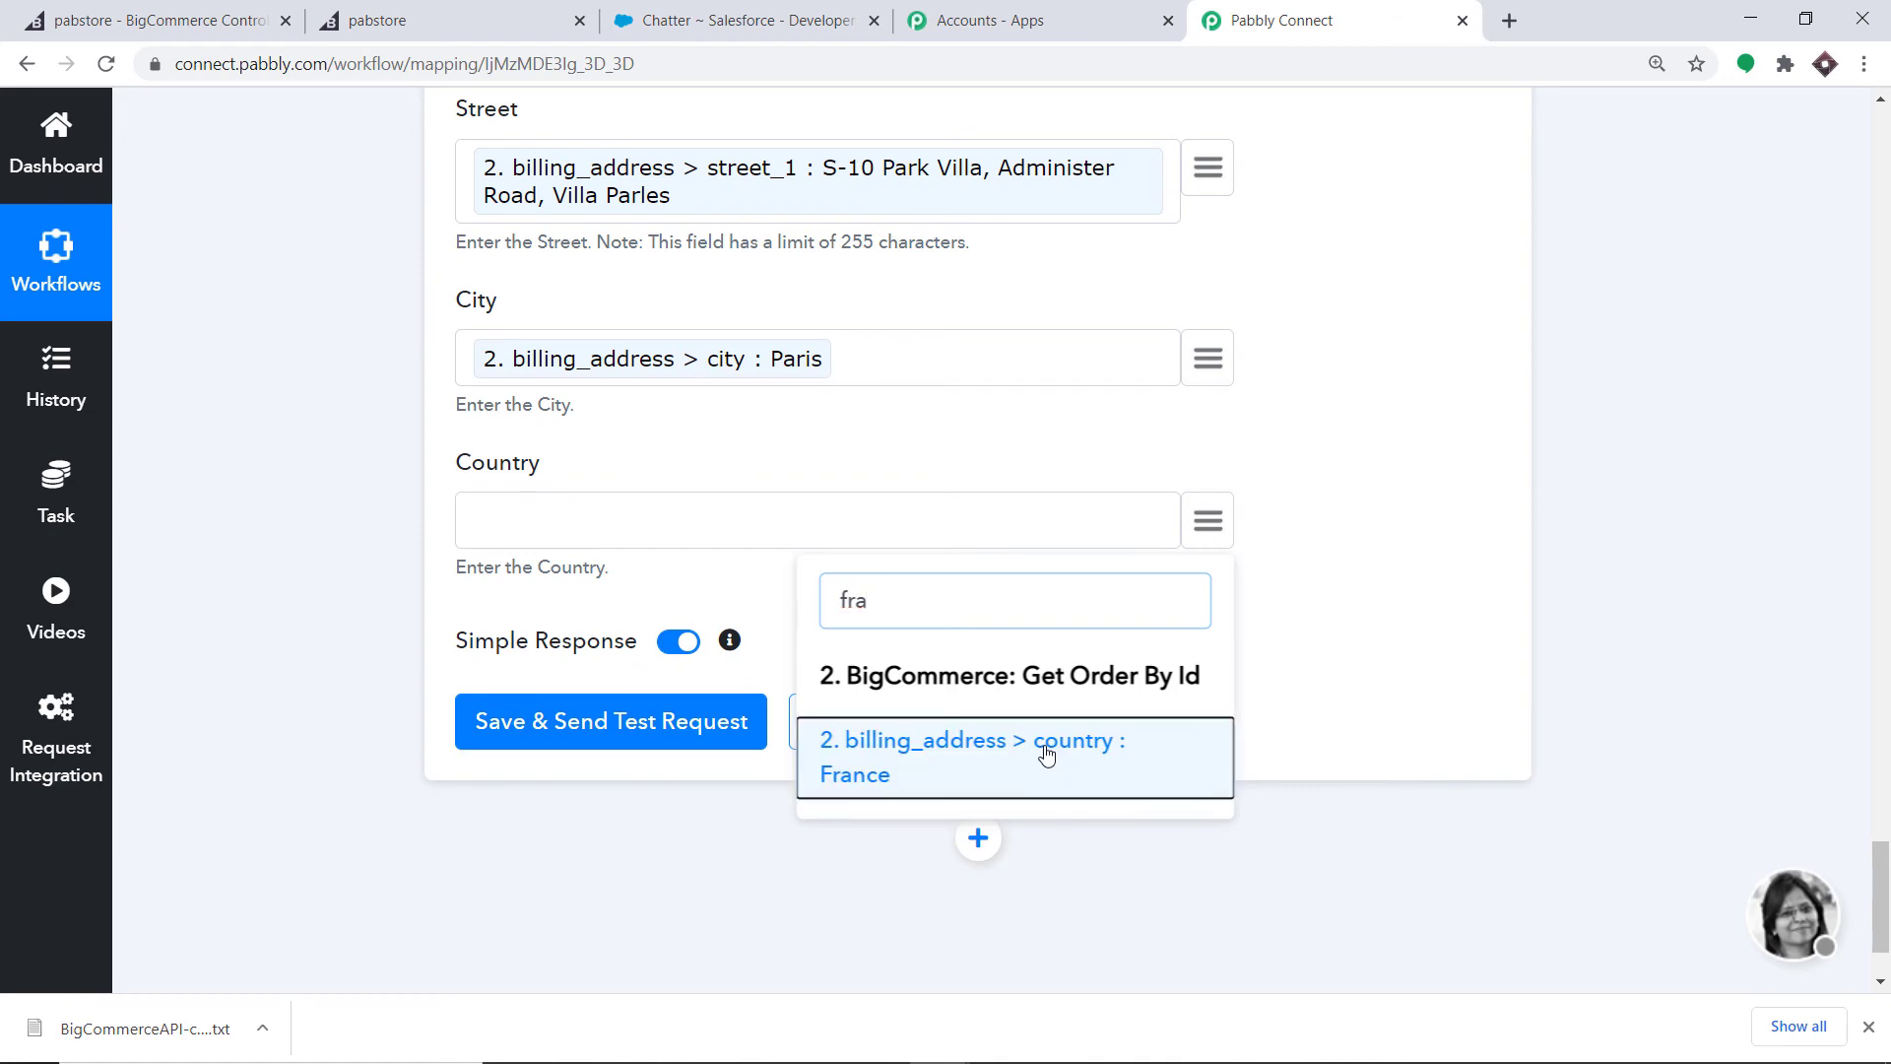
{"action": "left_click", "coordinate": [1047, 748]}
{"action": "scroll", "coordinate": [1313, 297], "scroll_direction": "up", "scroll_amount": 8}
{"action": "scroll", "coordinate": [996, 279], "scroll_direction": "up", "scroll_amount": 10}
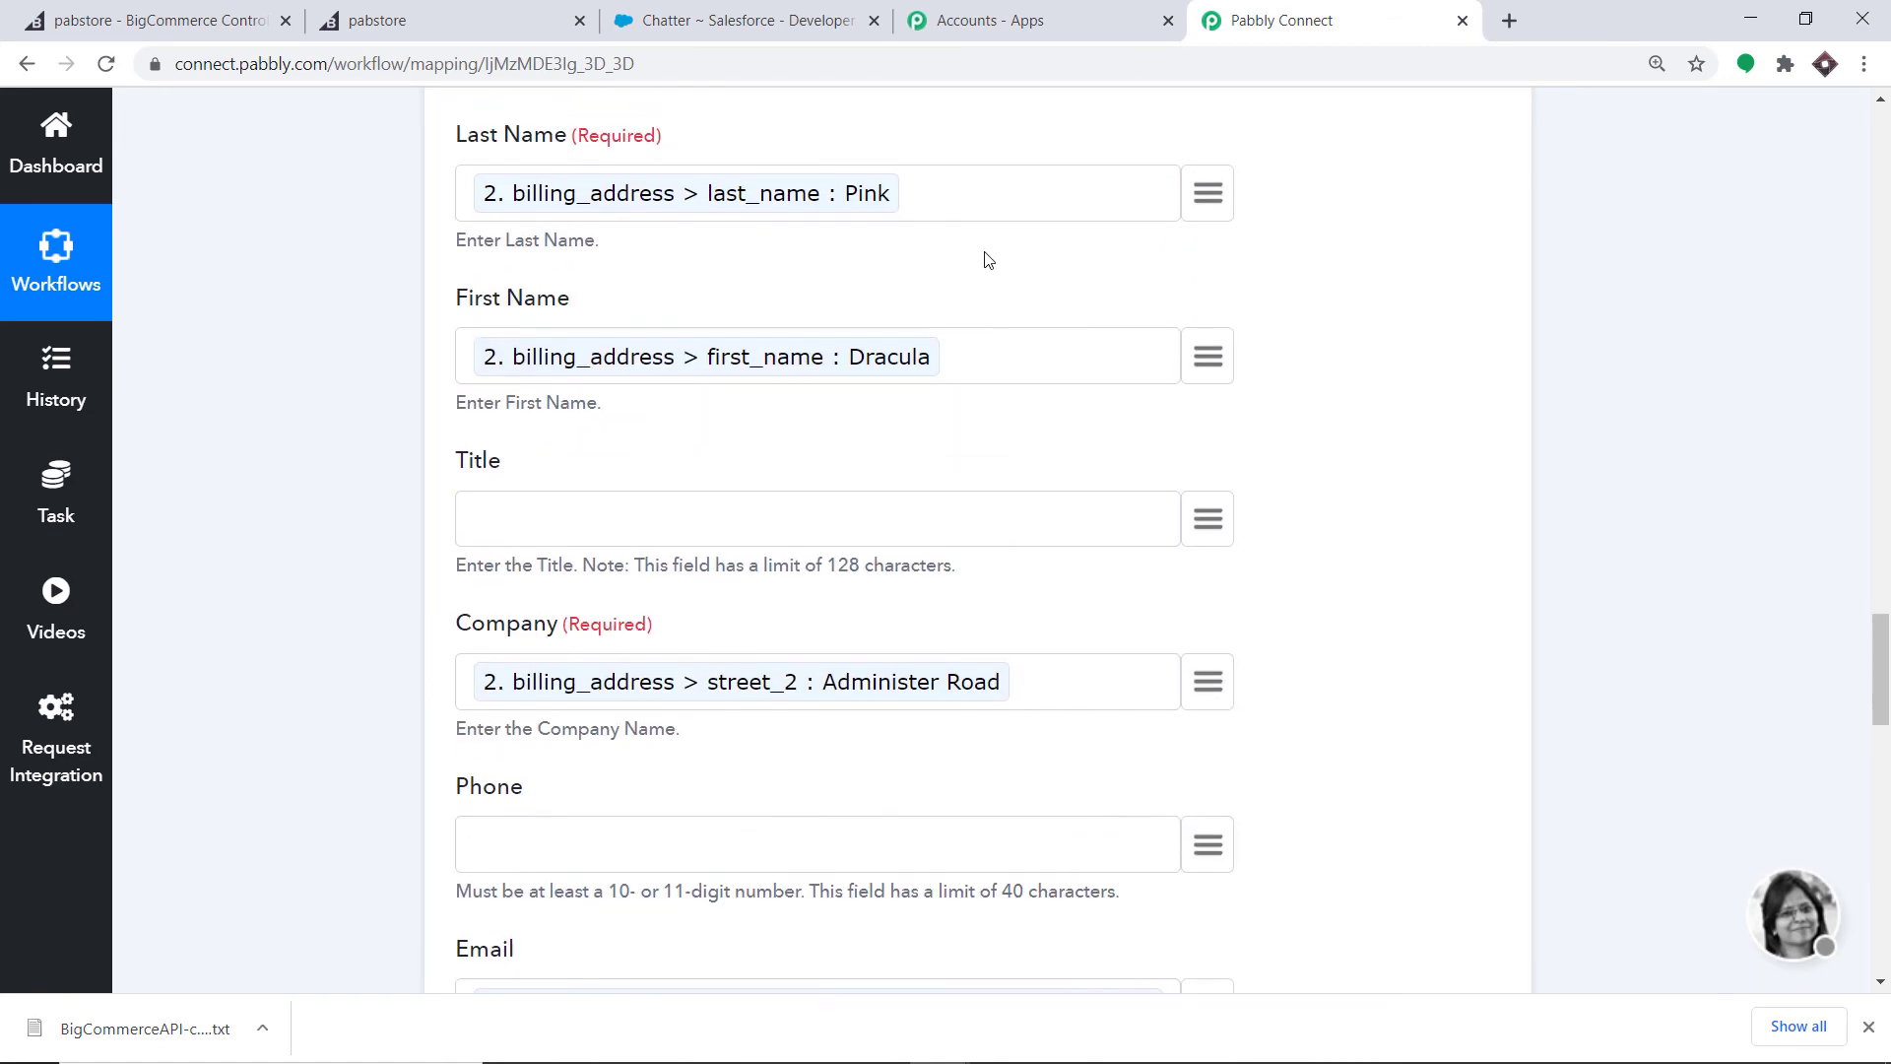
{"action": "scroll", "coordinate": [988, 257], "scroll_direction": "down", "scroll_amount": 19}
{"action": "scroll", "coordinate": [987, 259], "scroll_direction": "down", "scroll_amount": 2}
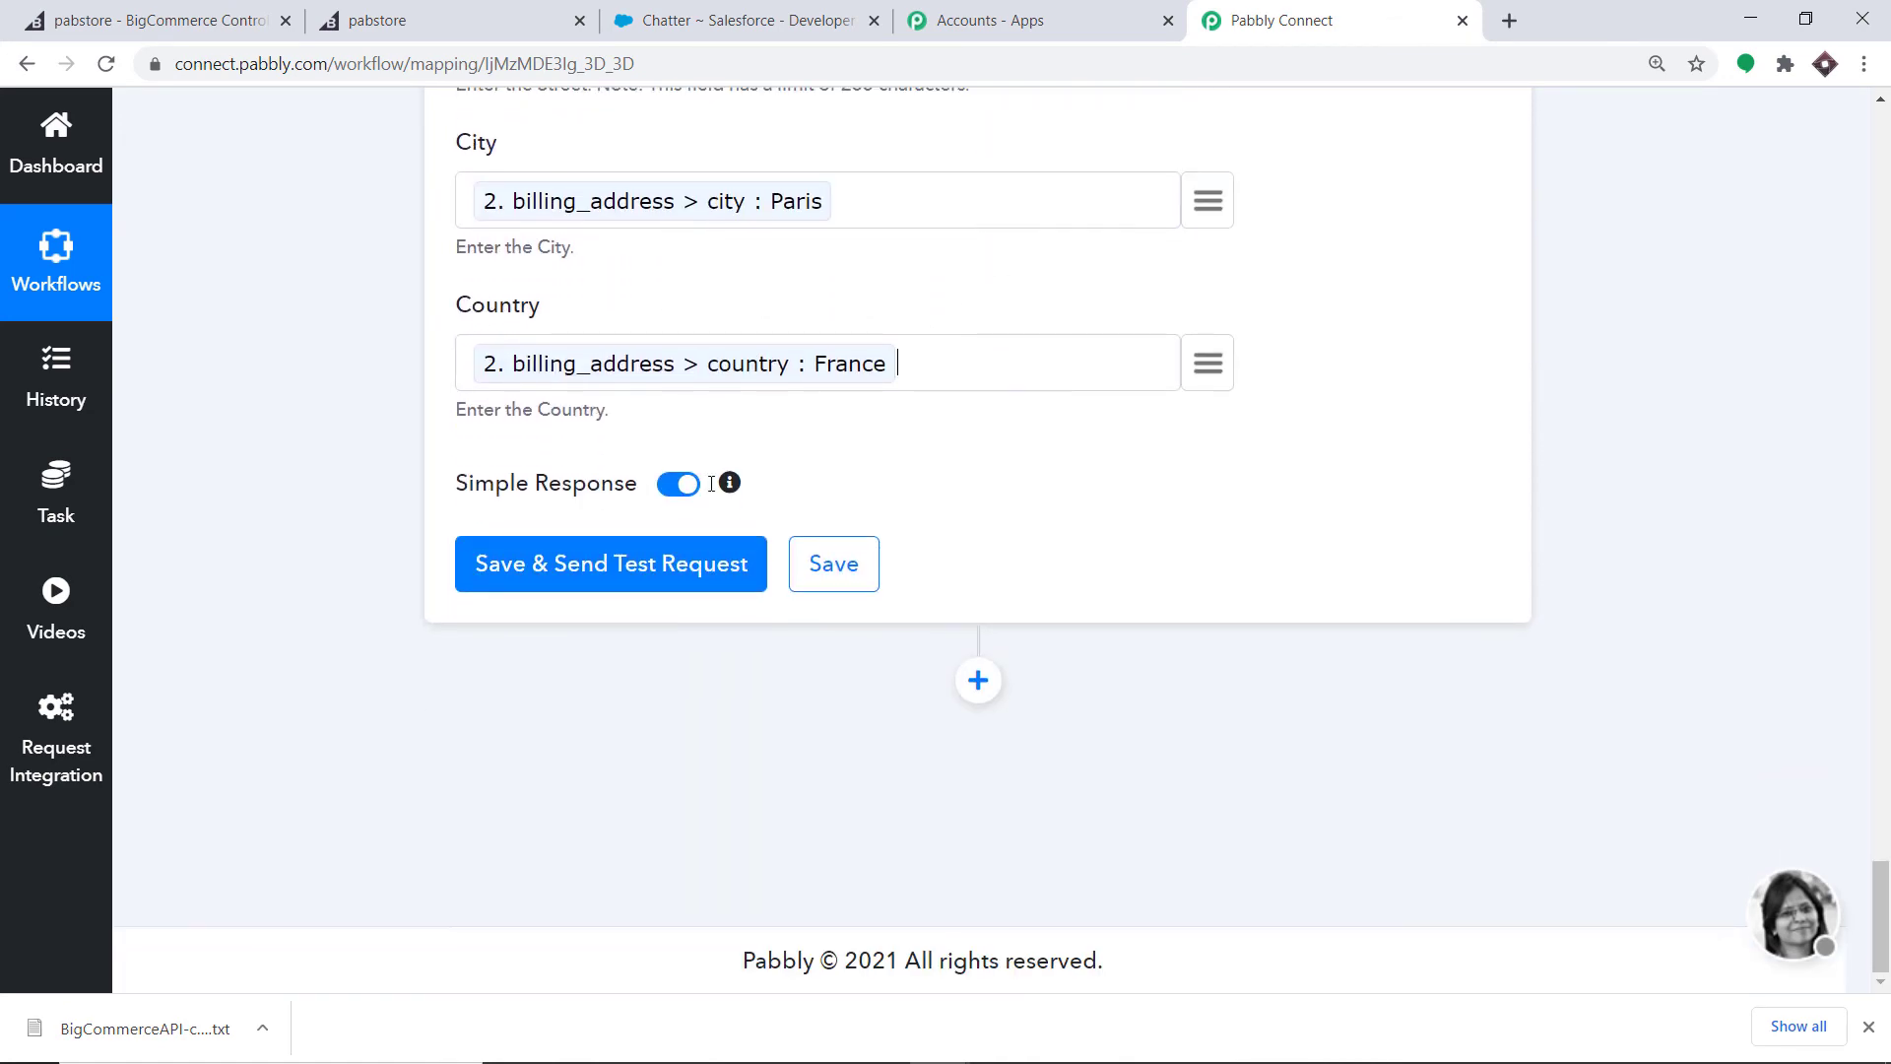
- Send the Create Lead test, confirming success 1 and a lead id, then switch to Salesforce
{"action": "left_click", "coordinate": [675, 566]}
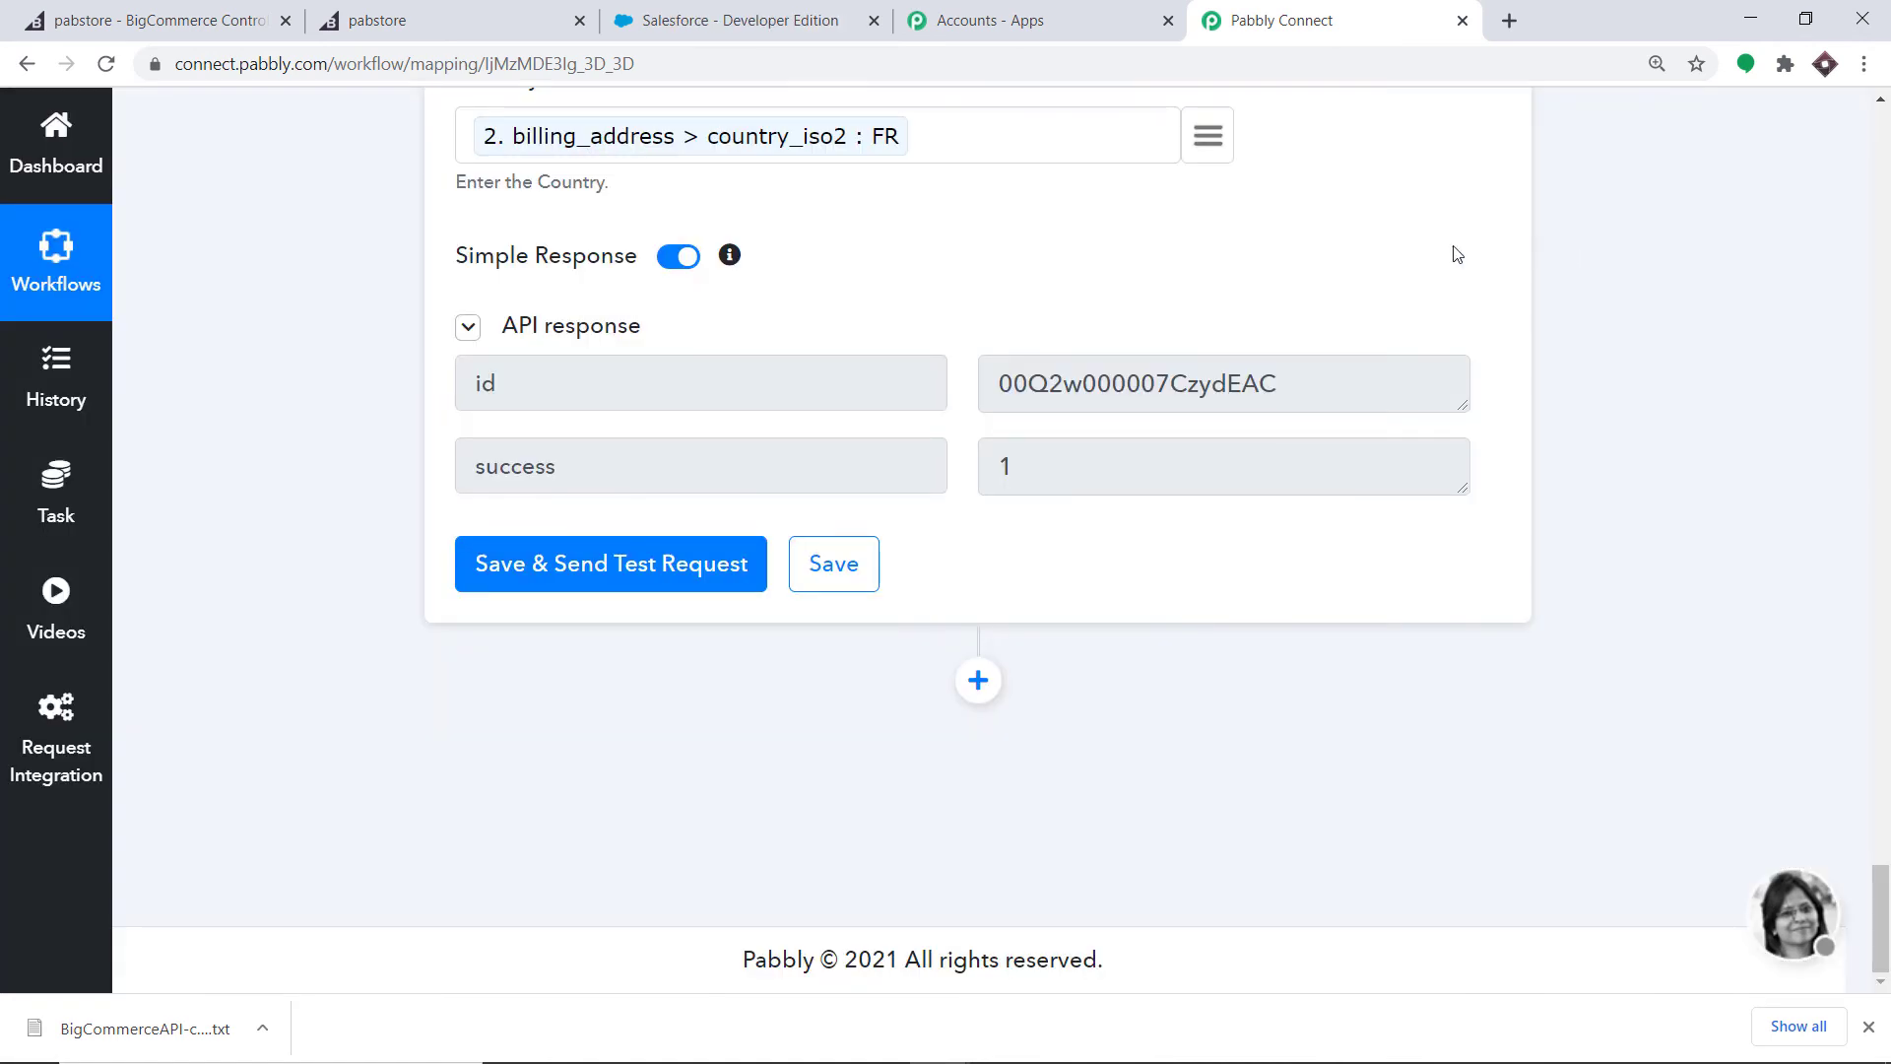
{"action": "left_click", "coordinate": [758, 12]}
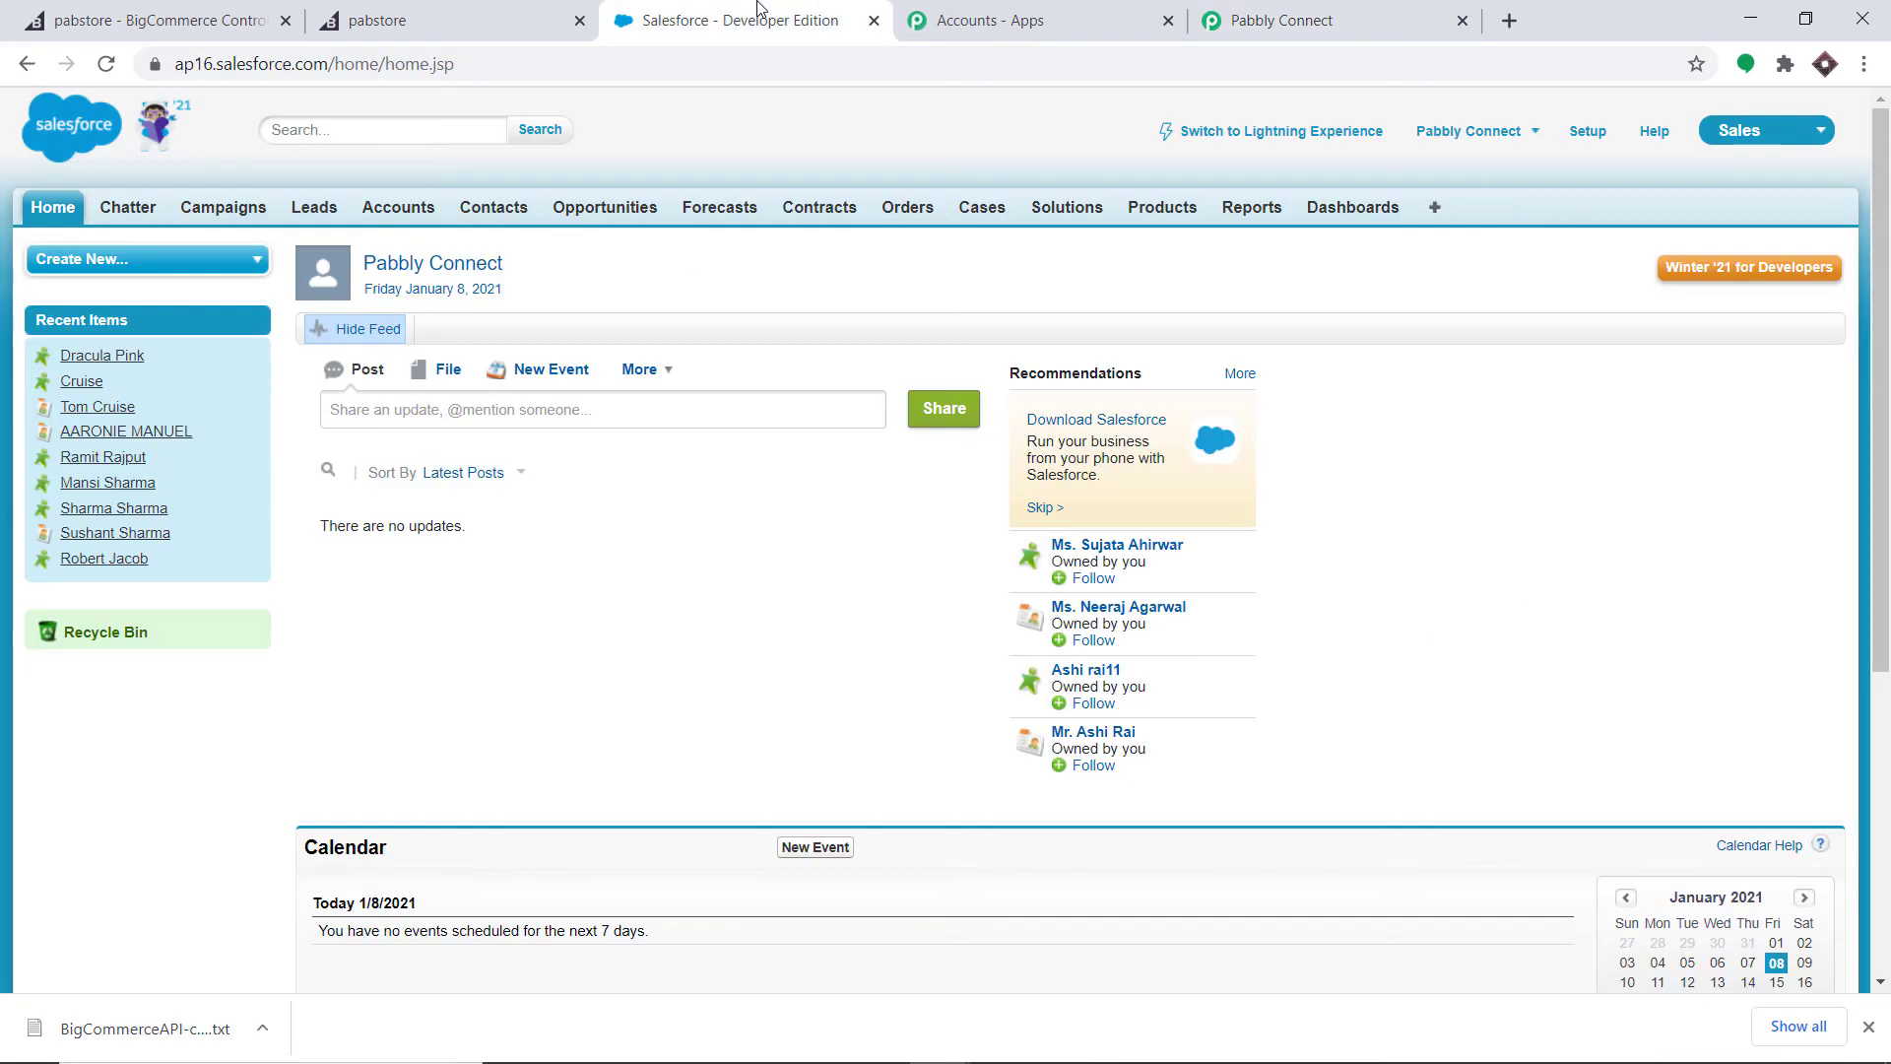
- View the newest Salesforce lead's Paris address and Hot rating, then go back to Pabbly Connect
{"action": "left_click", "coordinate": [317, 203]}
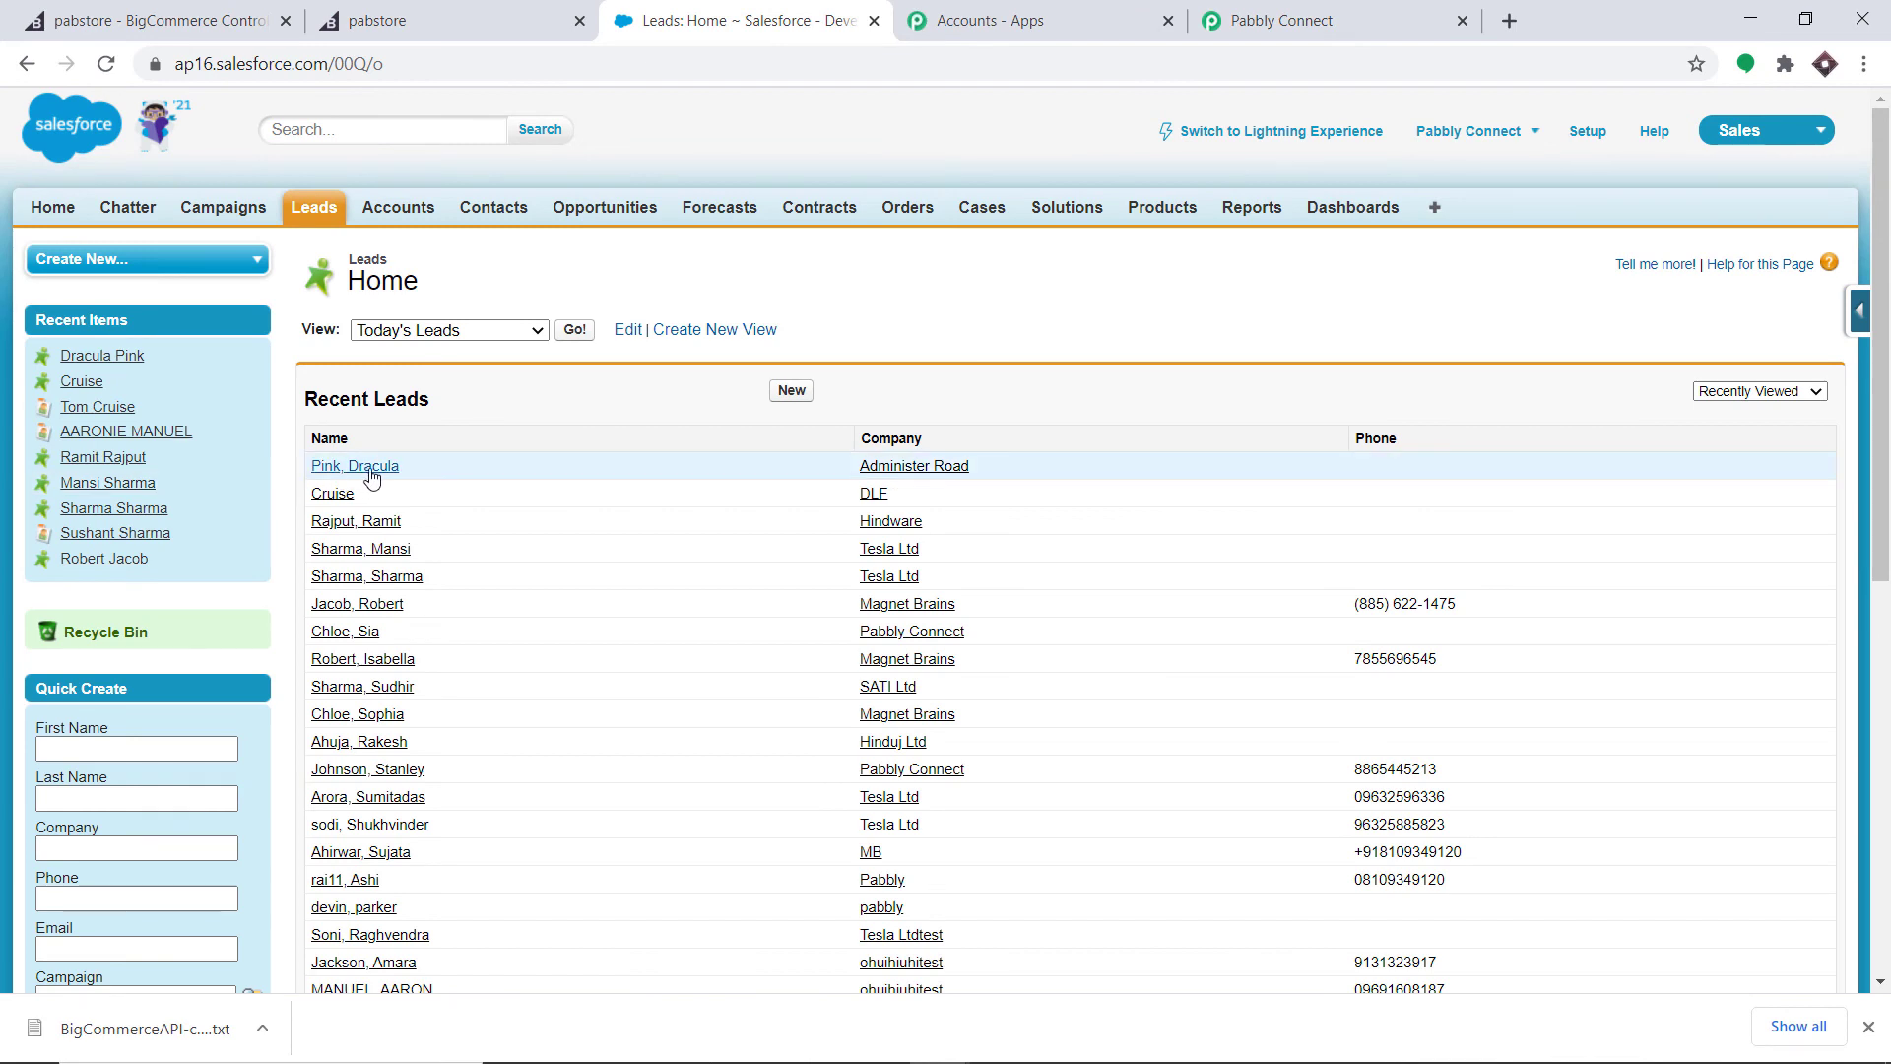
{"action": "left_click", "coordinate": [357, 467]}
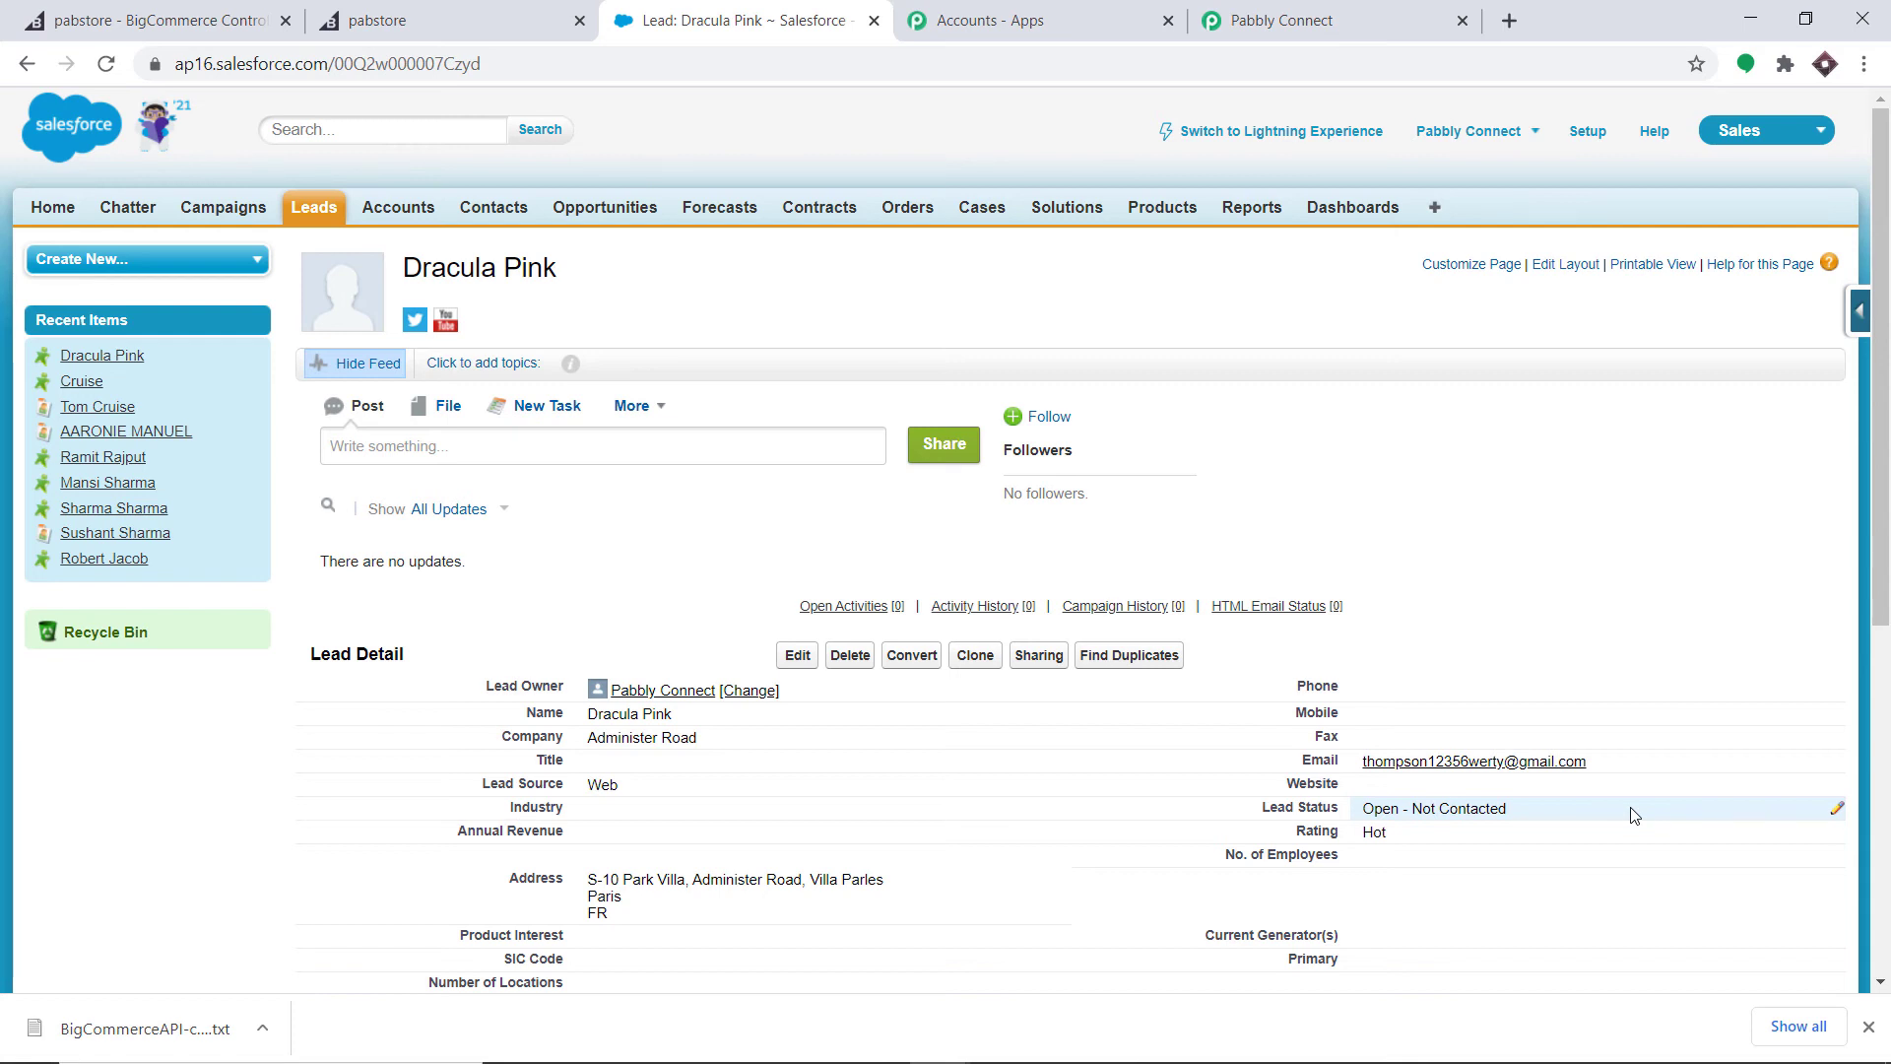
{"action": "left_click", "coordinate": [1274, 10]}
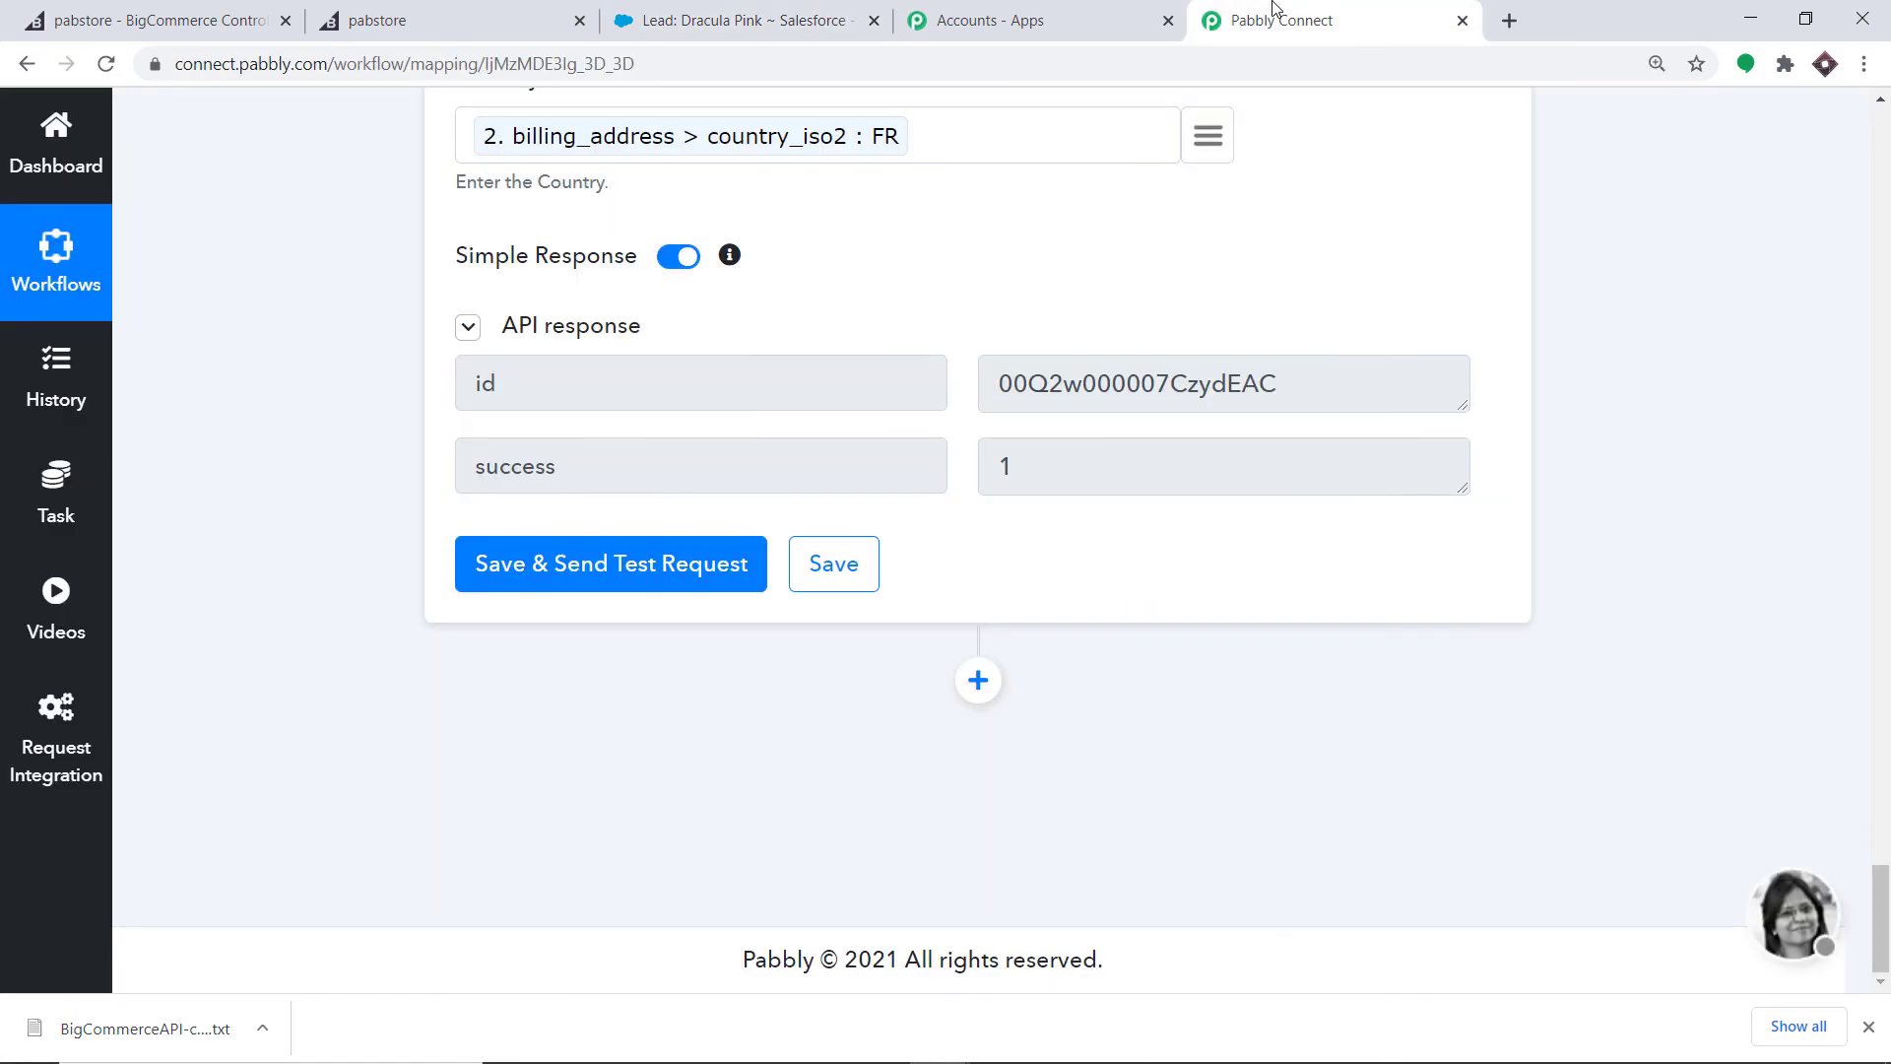
- Collapse the Create Lead, Get Order By Id and BigCommerce trigger steps, then go to BigCommerce
{"action": "scroll", "coordinate": [1659, 450], "scroll_direction": "up", "scroll_amount": 20}
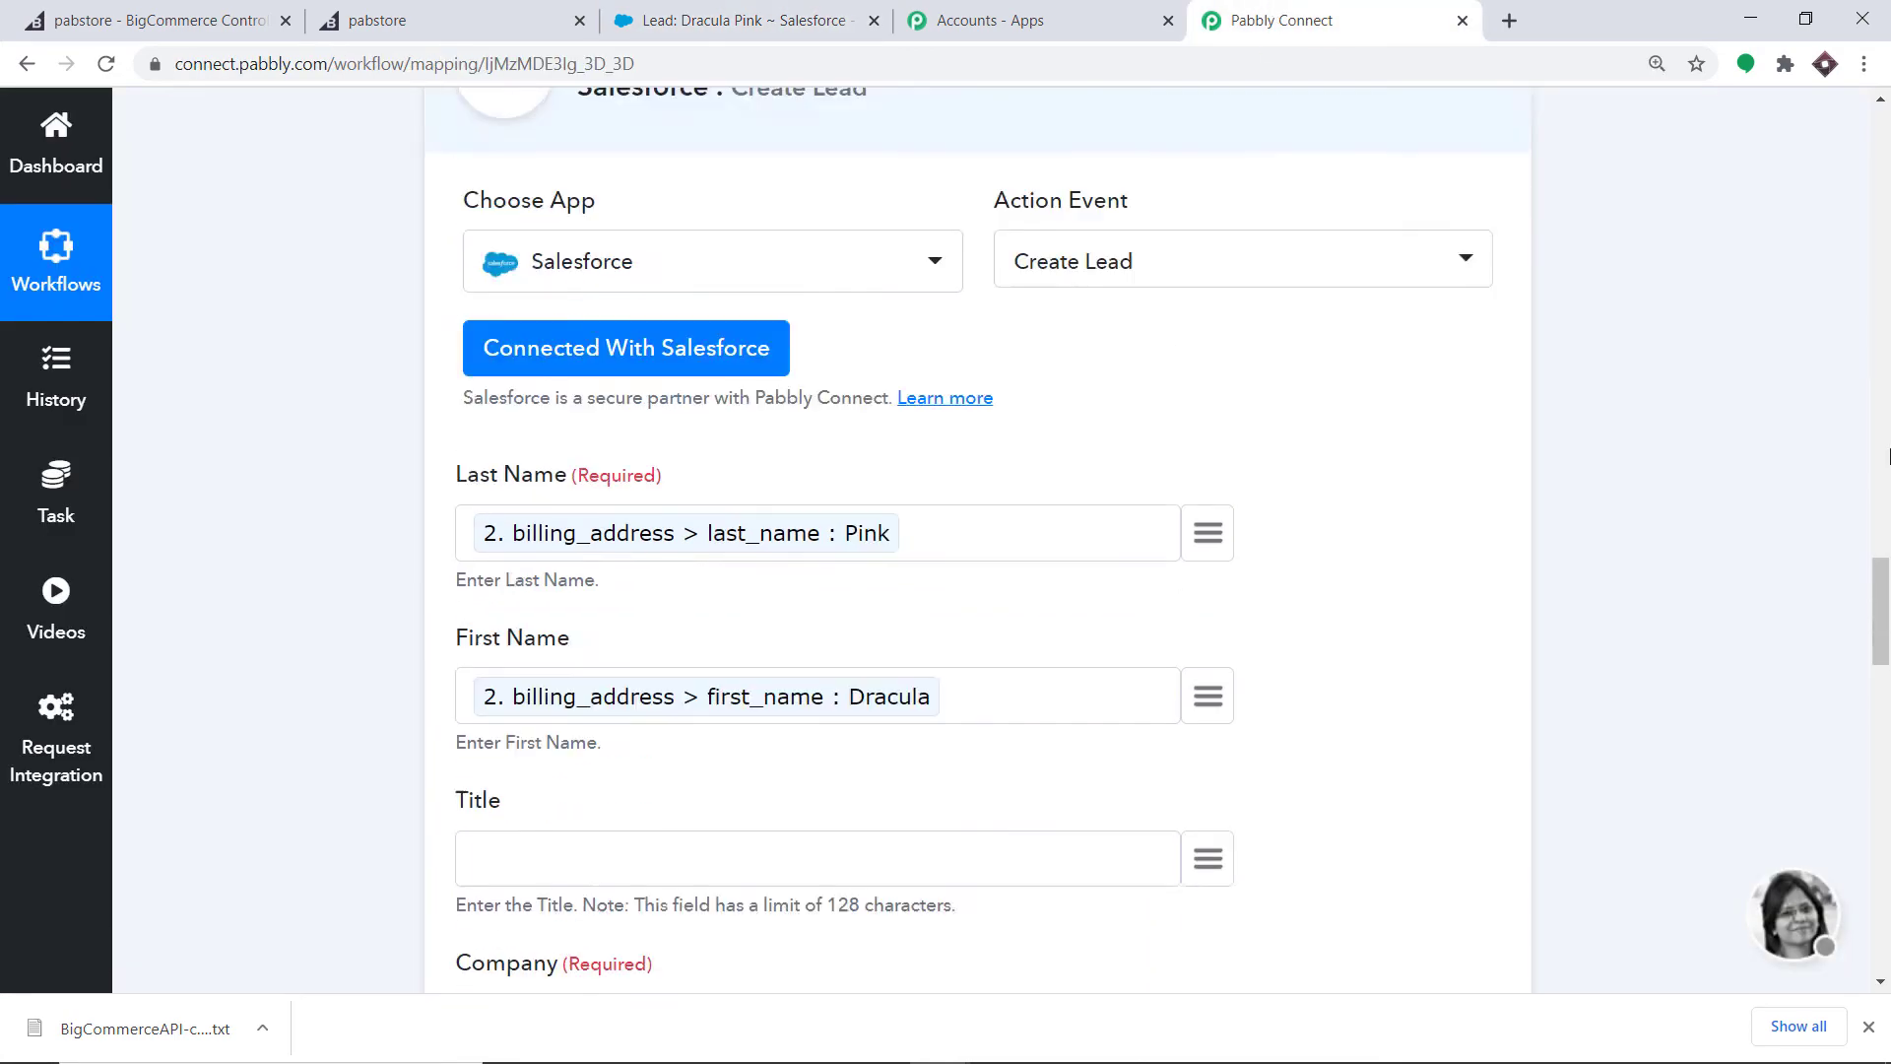
{"action": "left_click_drag", "start_coordinate": [1888, 540], "coordinate": [1888, 515]}
{"action": "left_click", "coordinate": [924, 849]}
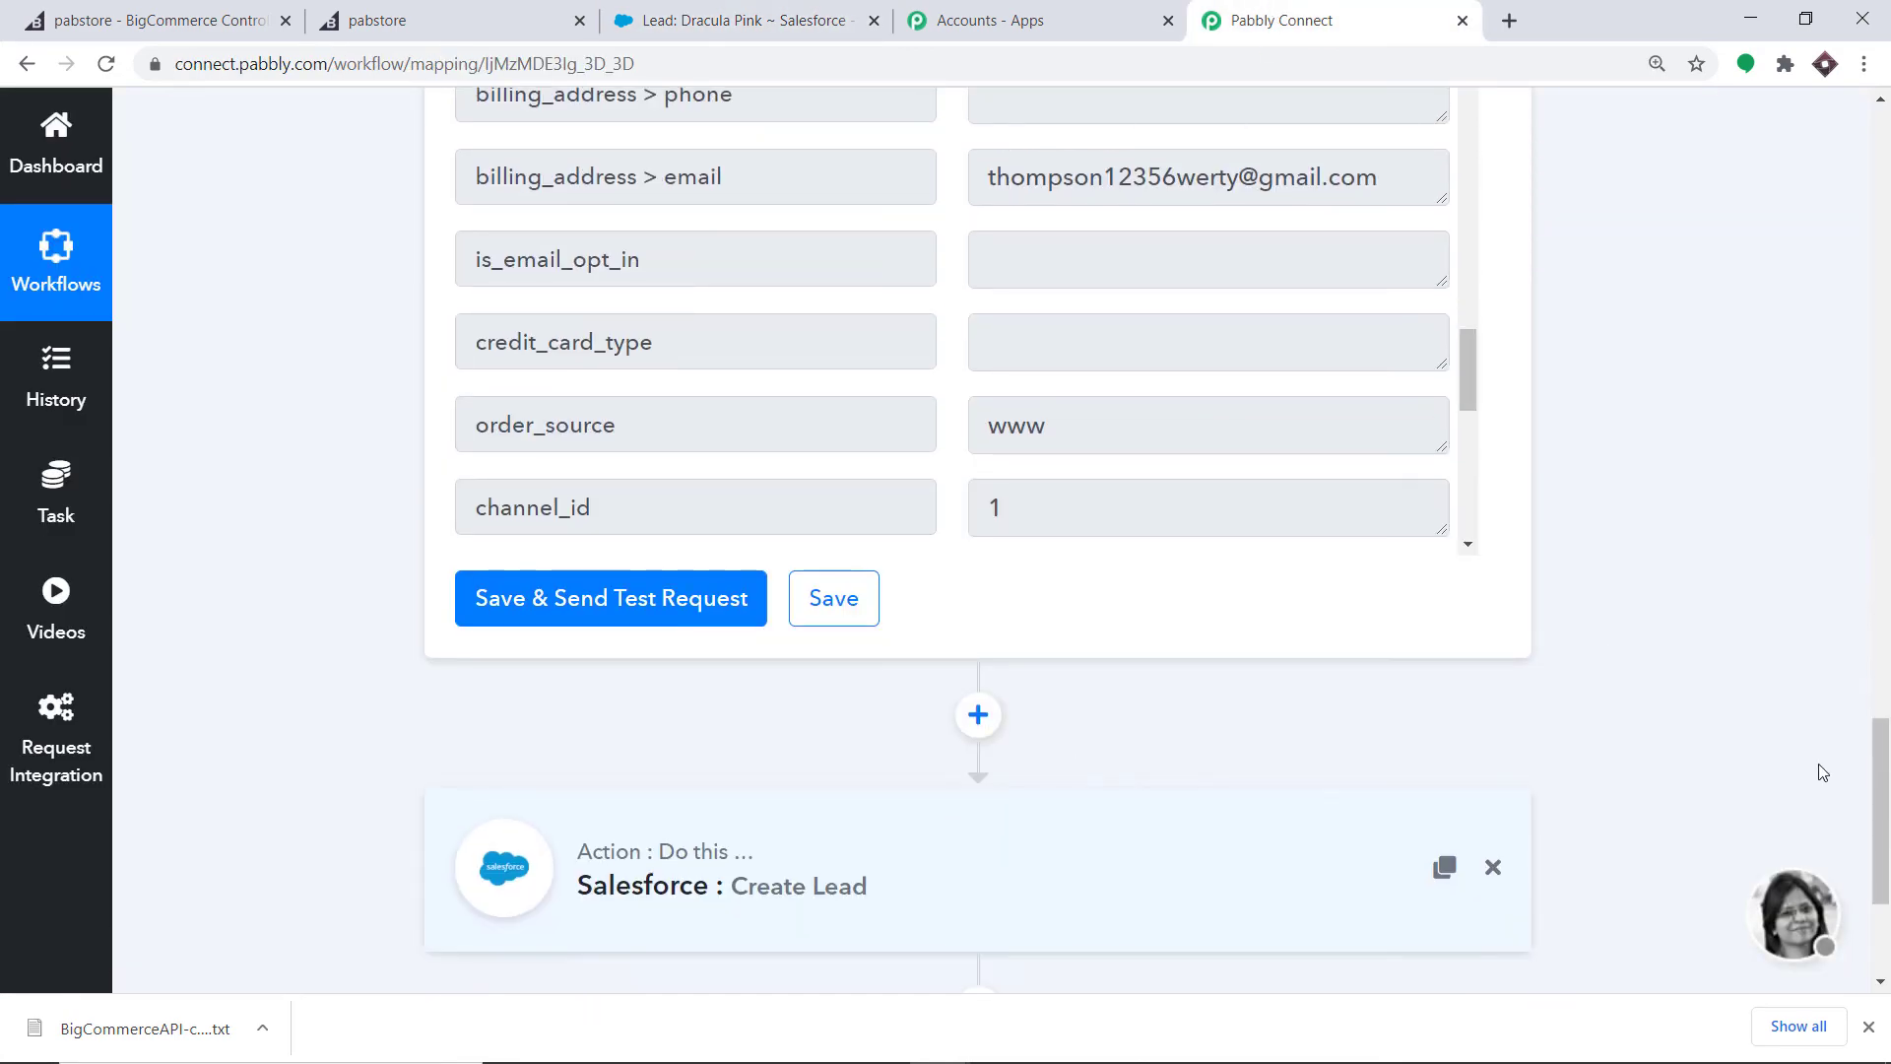
{"action": "left_click_drag", "start_coordinate": [1888, 738], "coordinate": [1888, 463]}
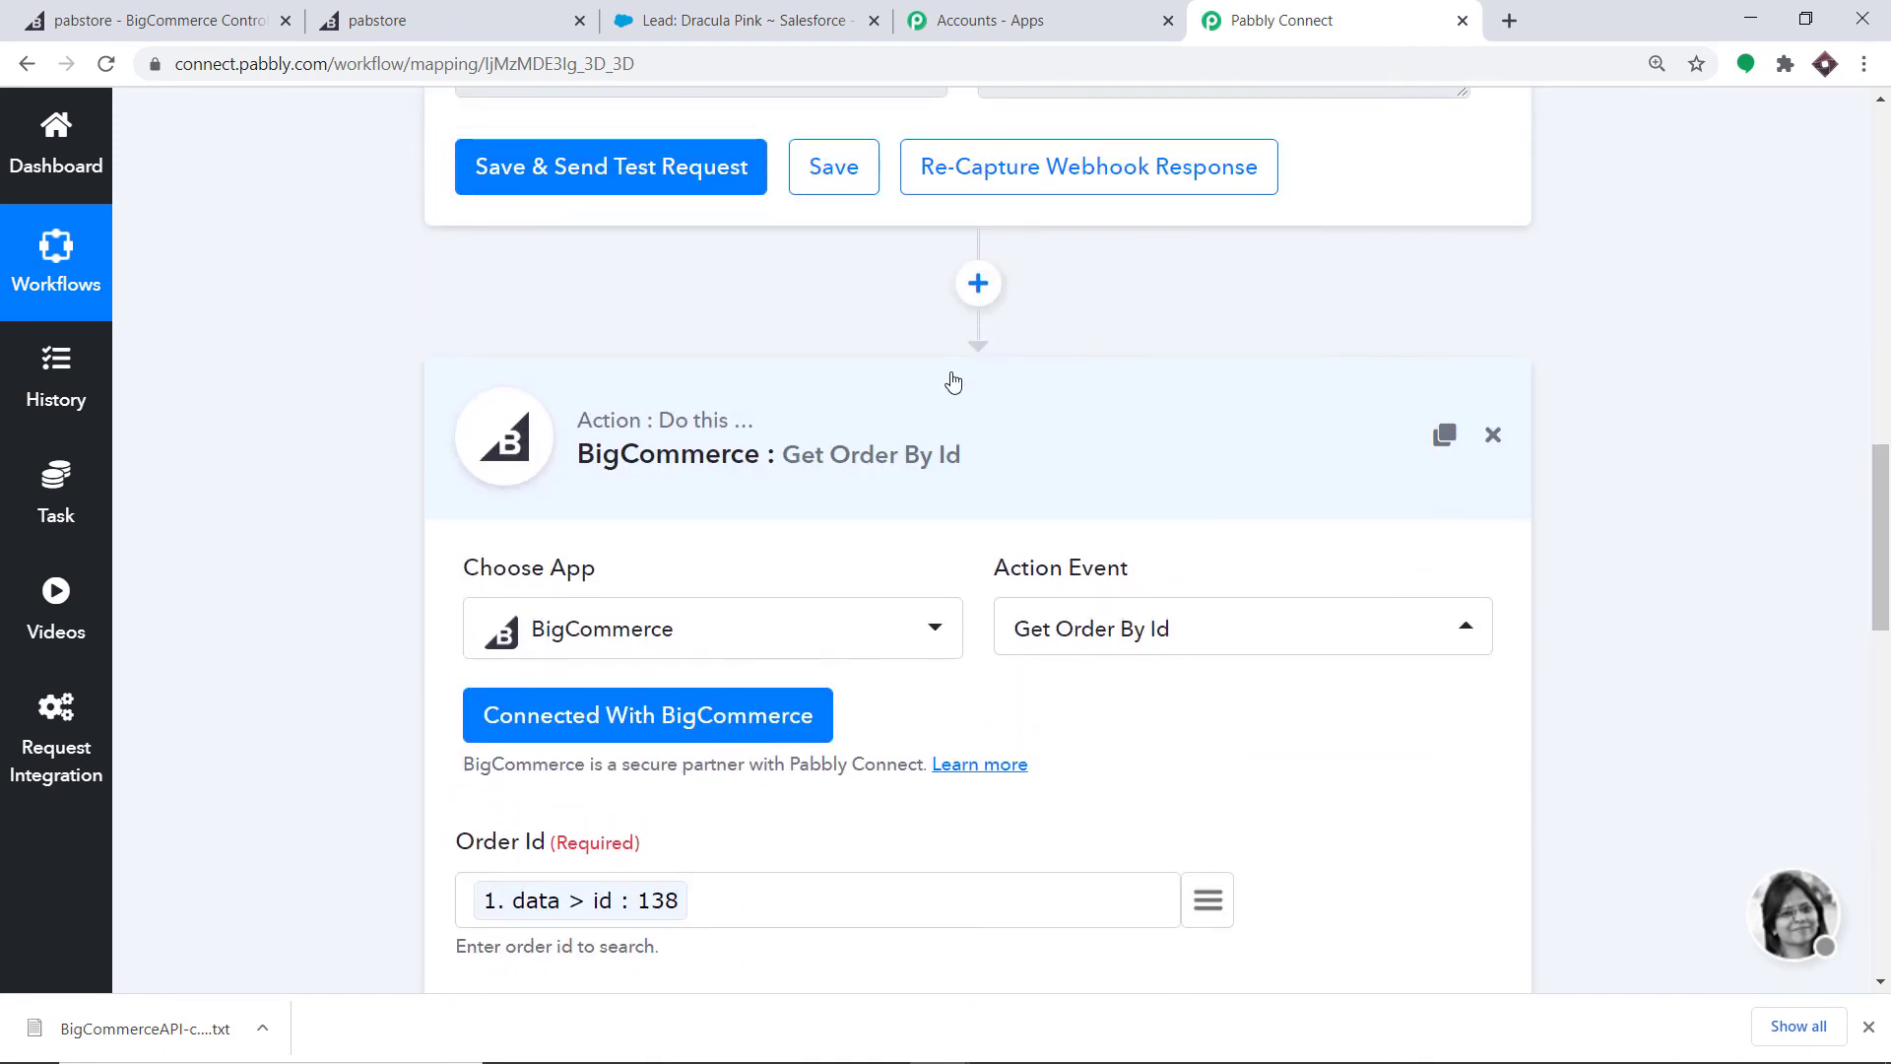
{"action": "left_click", "coordinate": [849, 460]}
{"action": "scroll", "coordinate": [1724, 231], "scroll_direction": "up", "scroll_amount": 15}
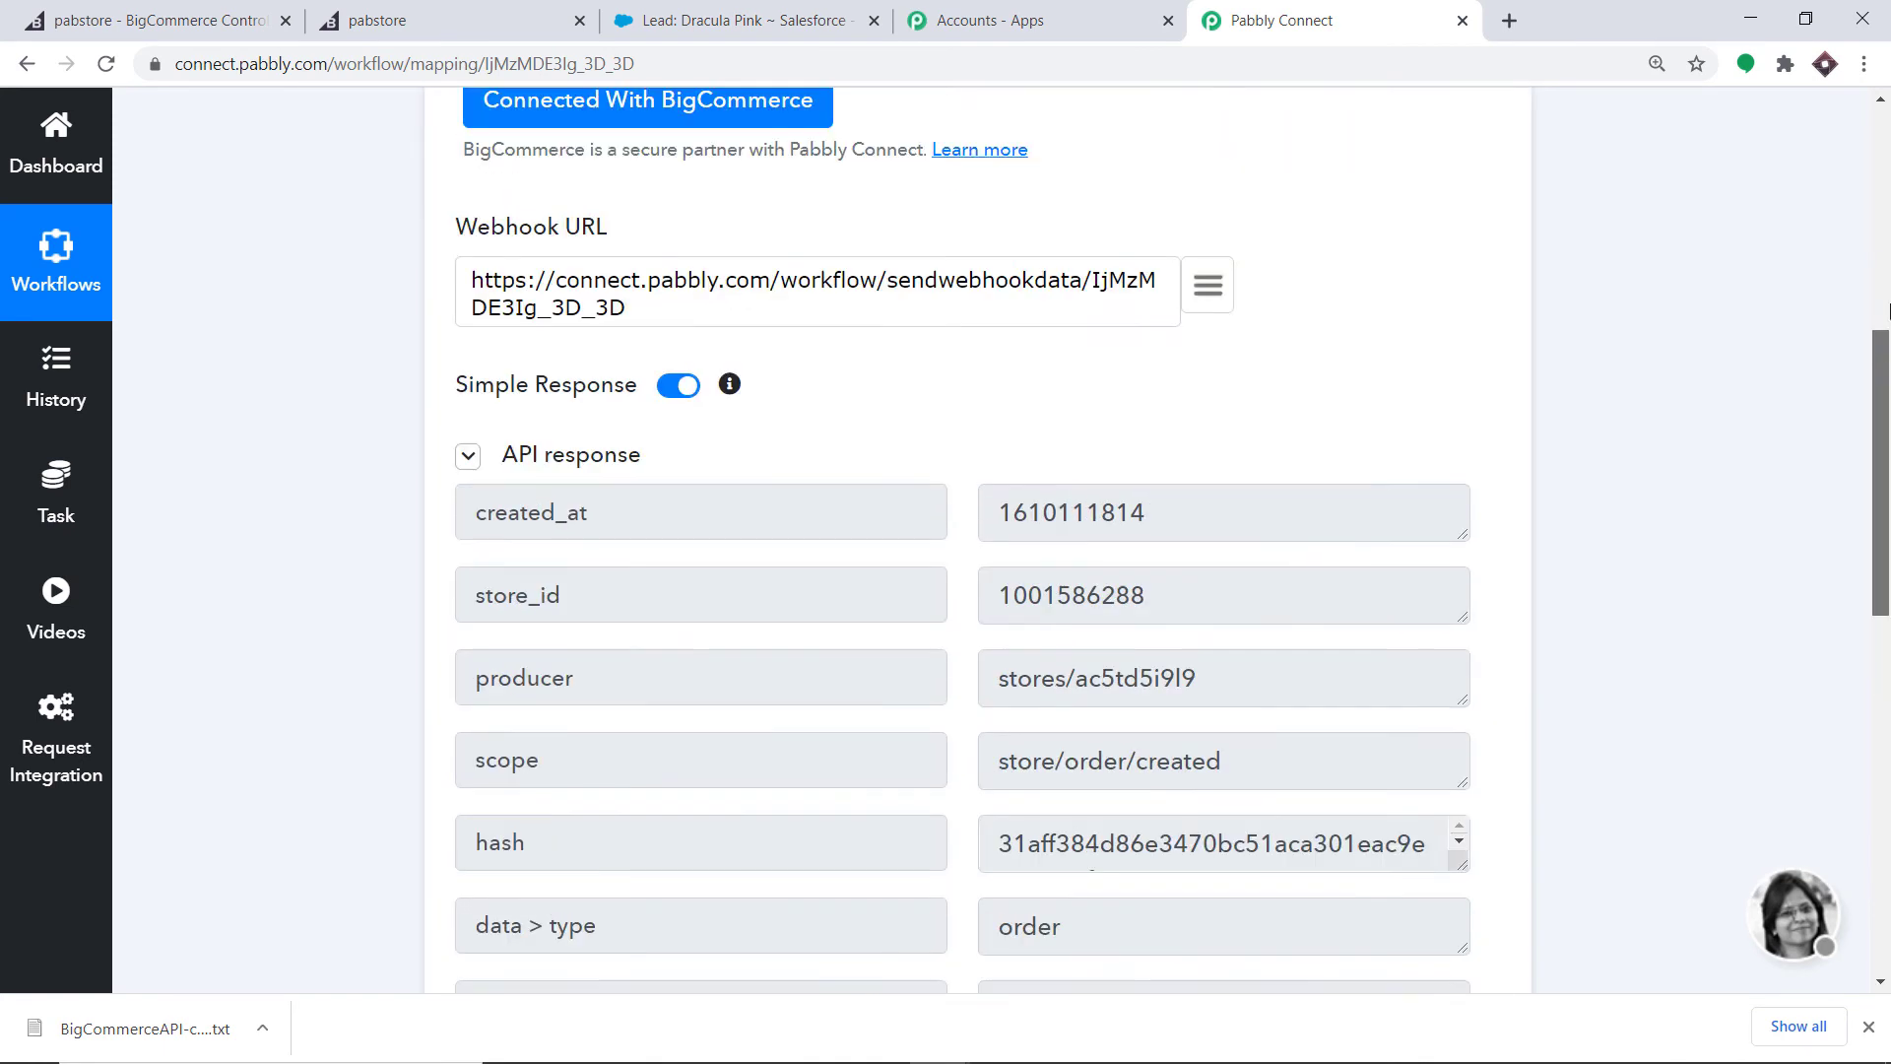
{"action": "left_click", "coordinate": [778, 189]}
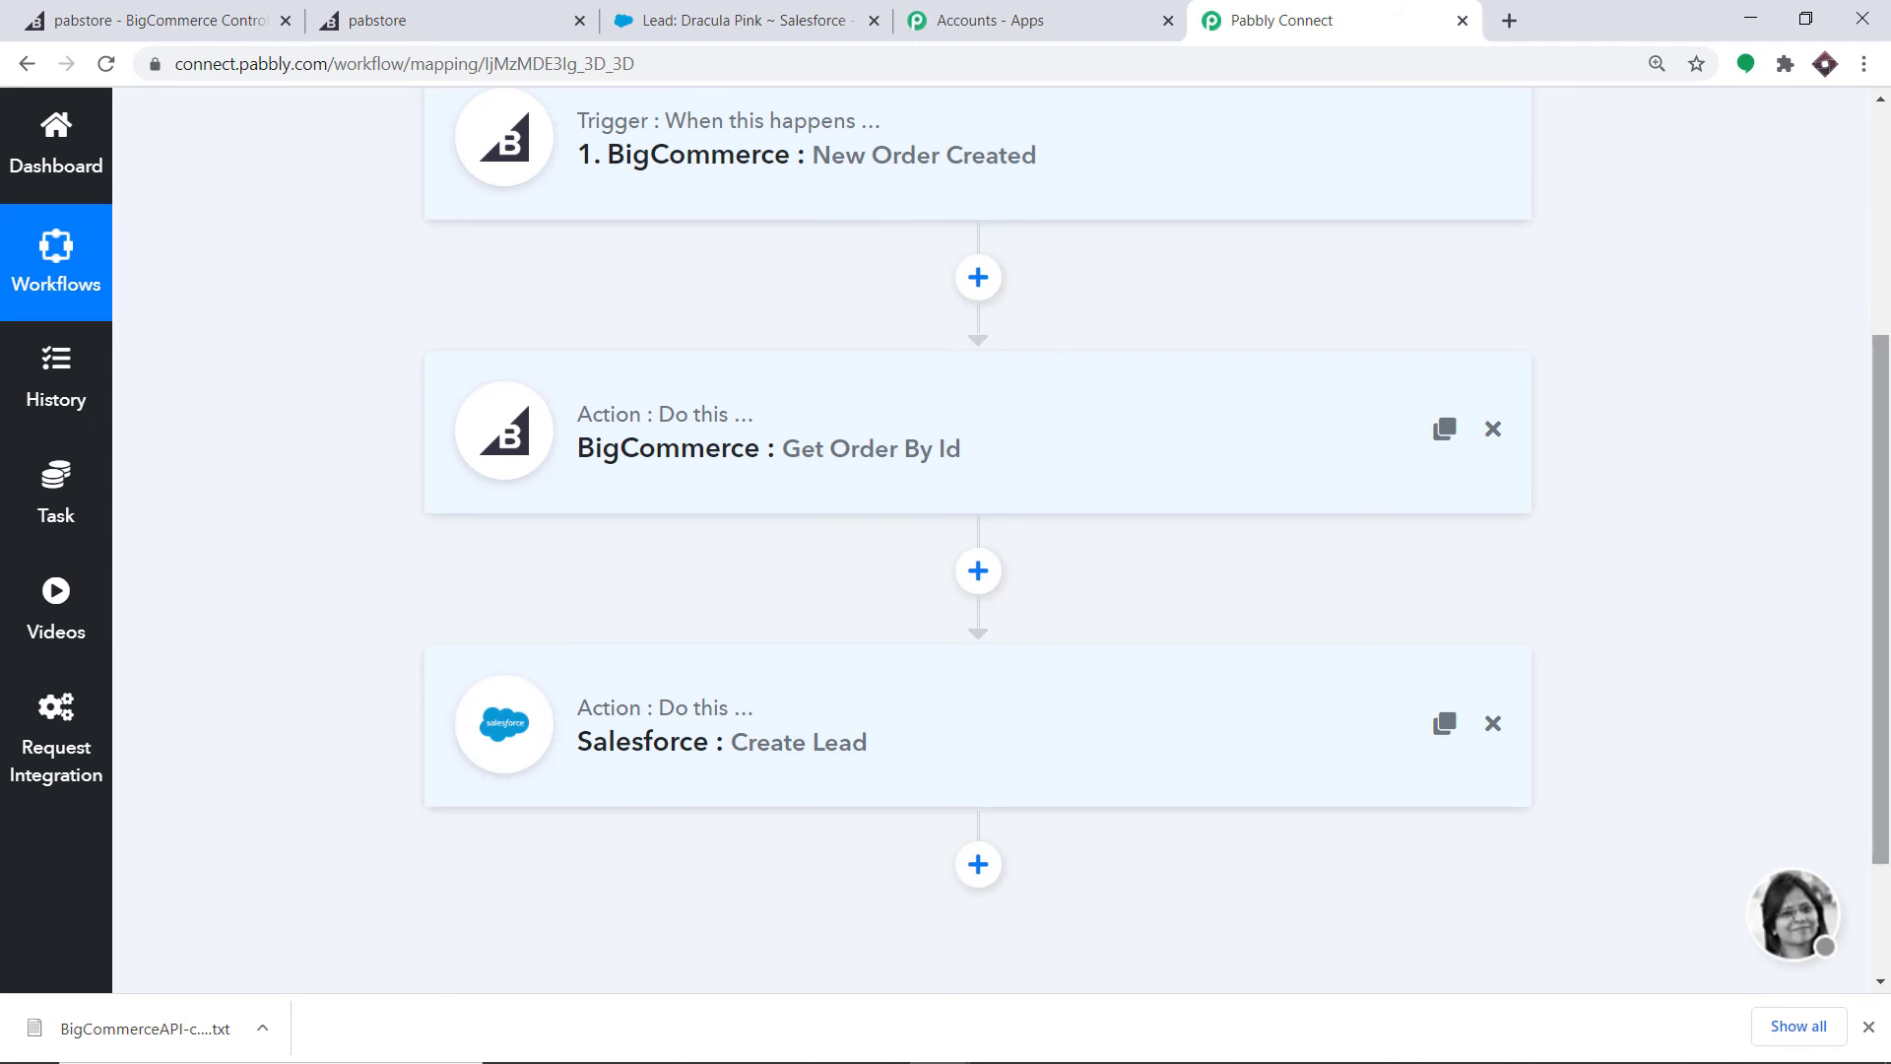
{"action": "left_click_drag", "start_coordinate": [1883, 492], "coordinate": [1883, 454]}
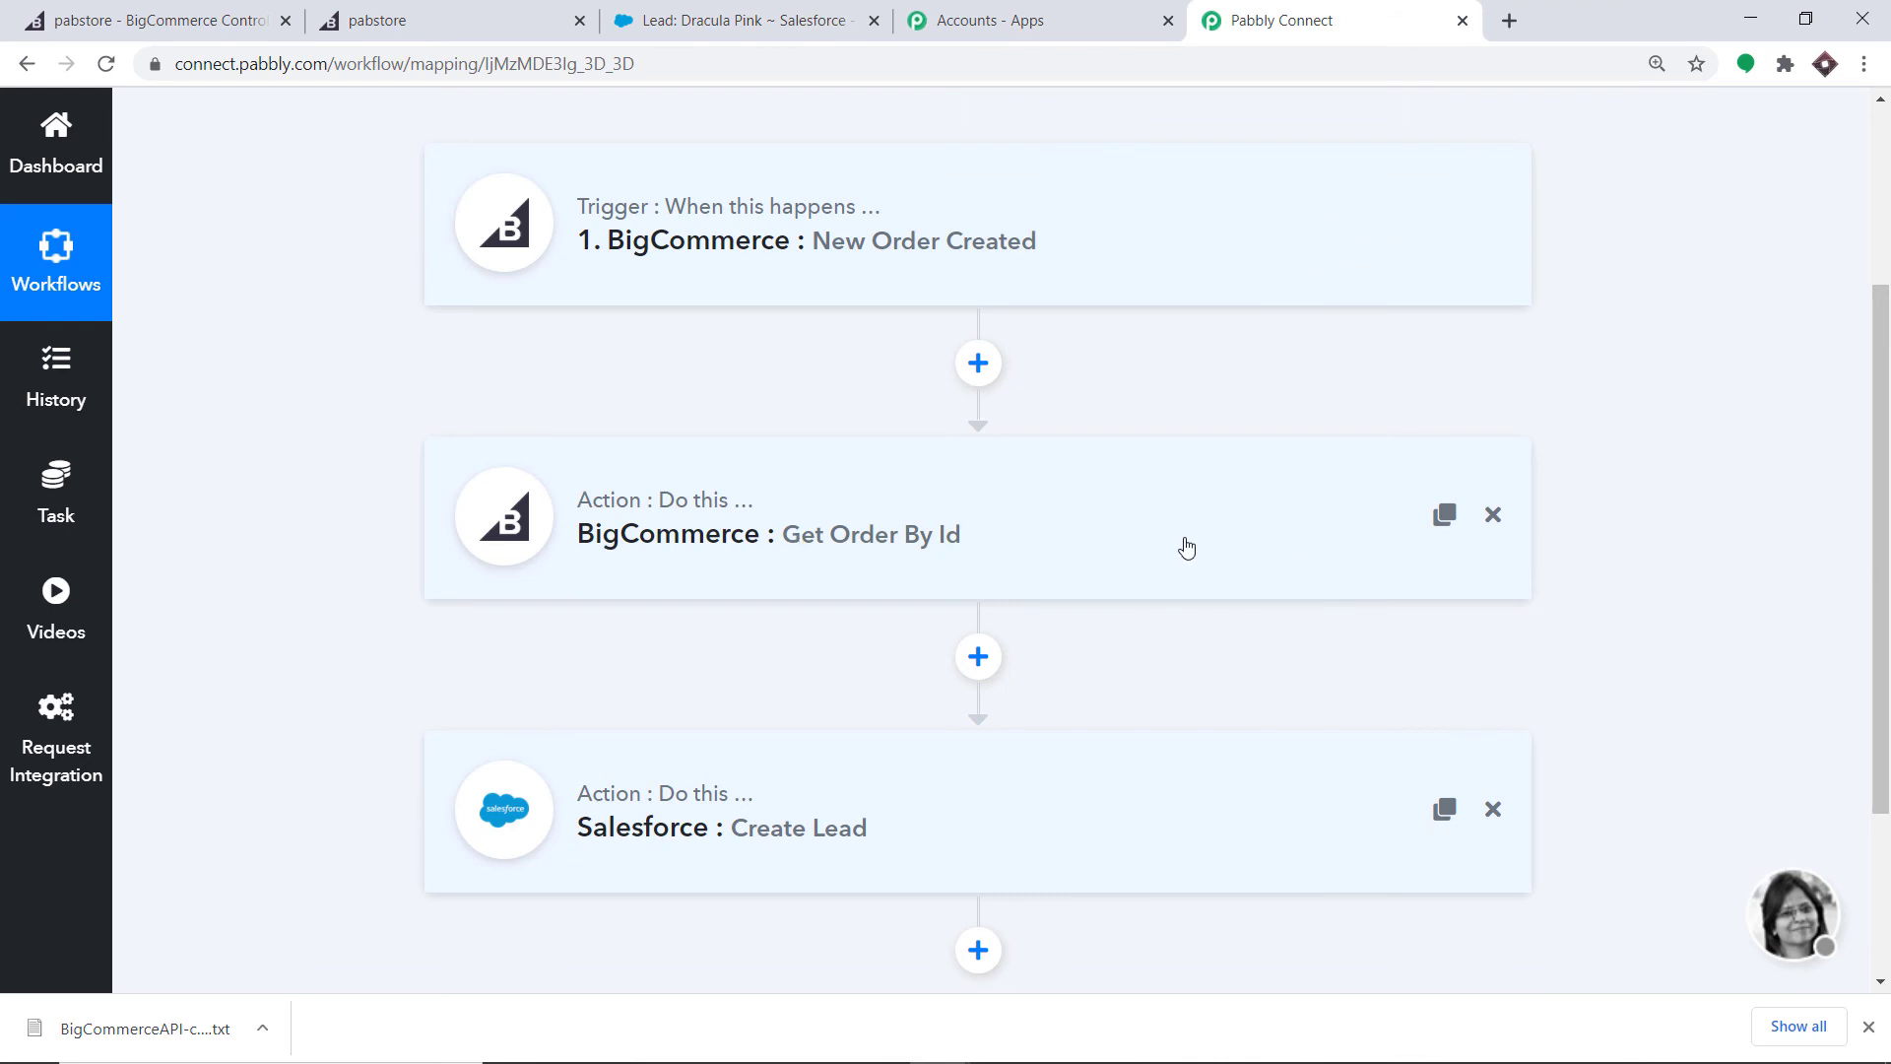
{"action": "scroll", "coordinate": [1182, 551], "scroll_direction": "down", "scroll_amount": 1}
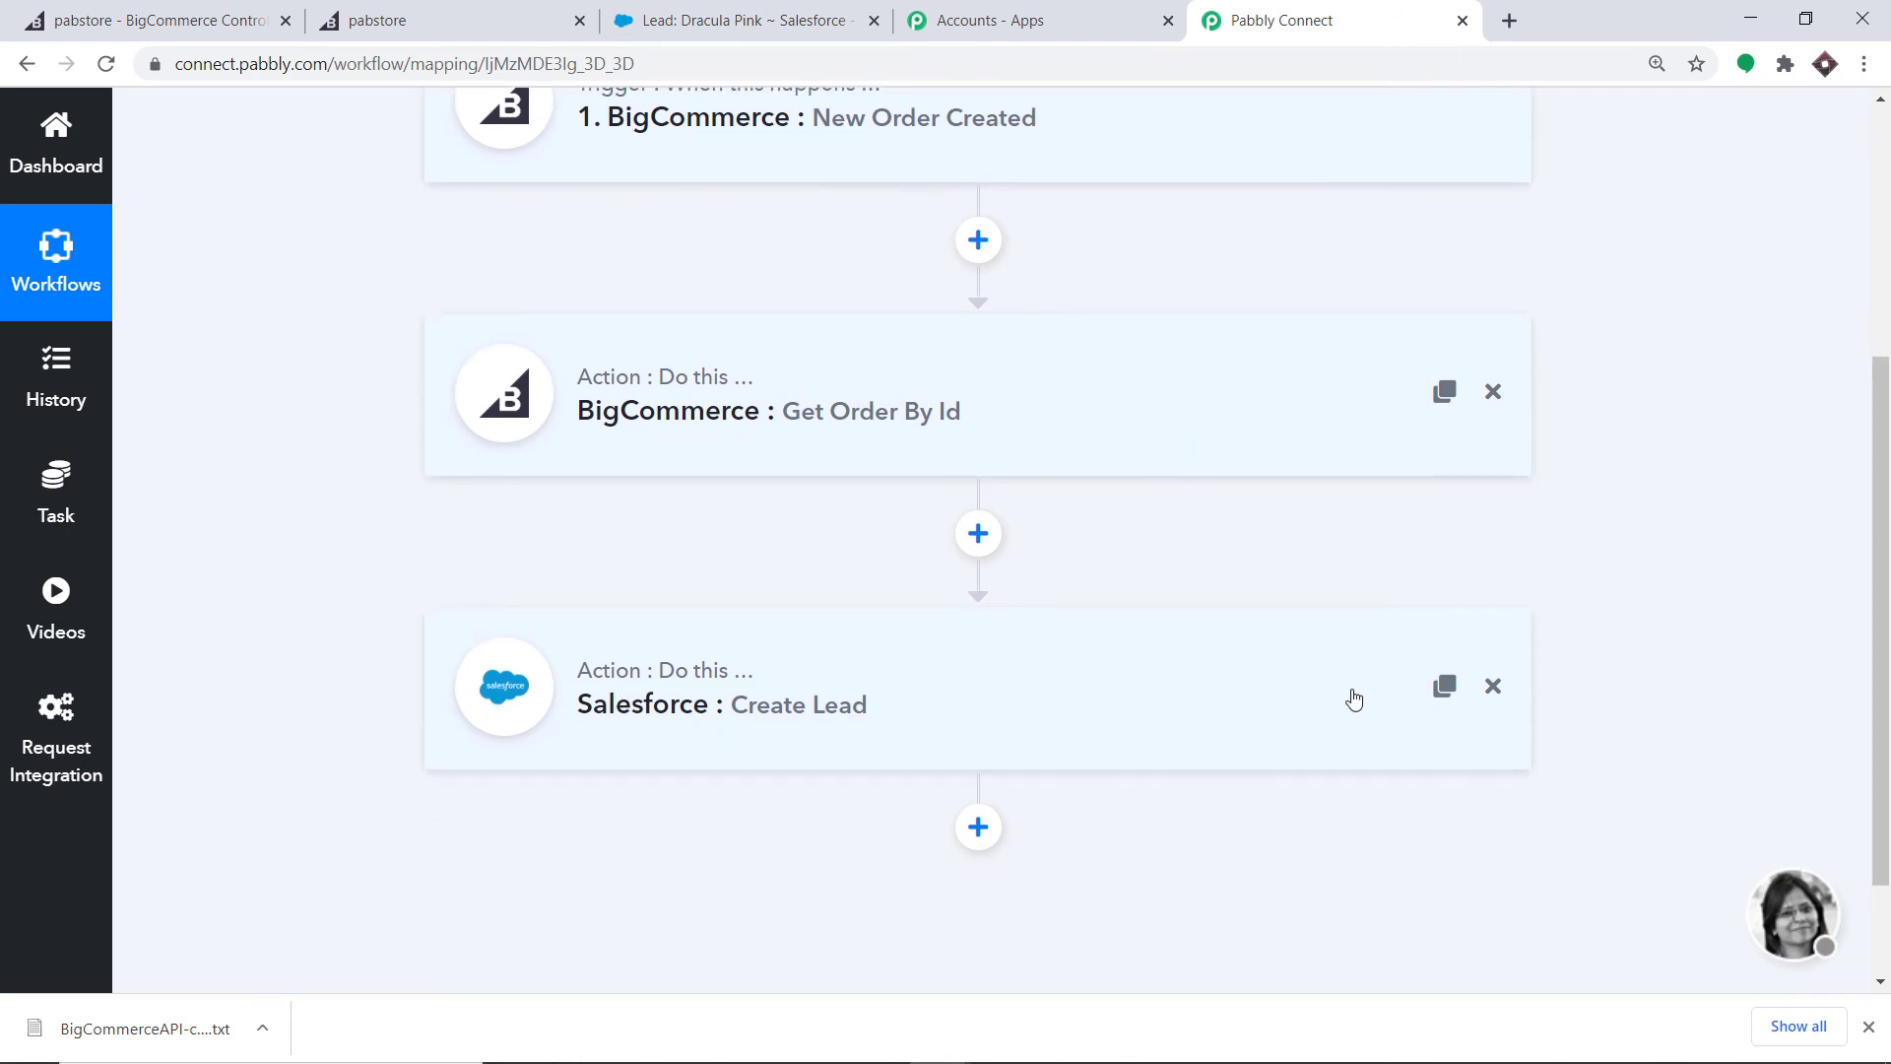
{"action": "scroll", "coordinate": [1354, 699], "scroll_direction": "up", "scroll_amount": 1}
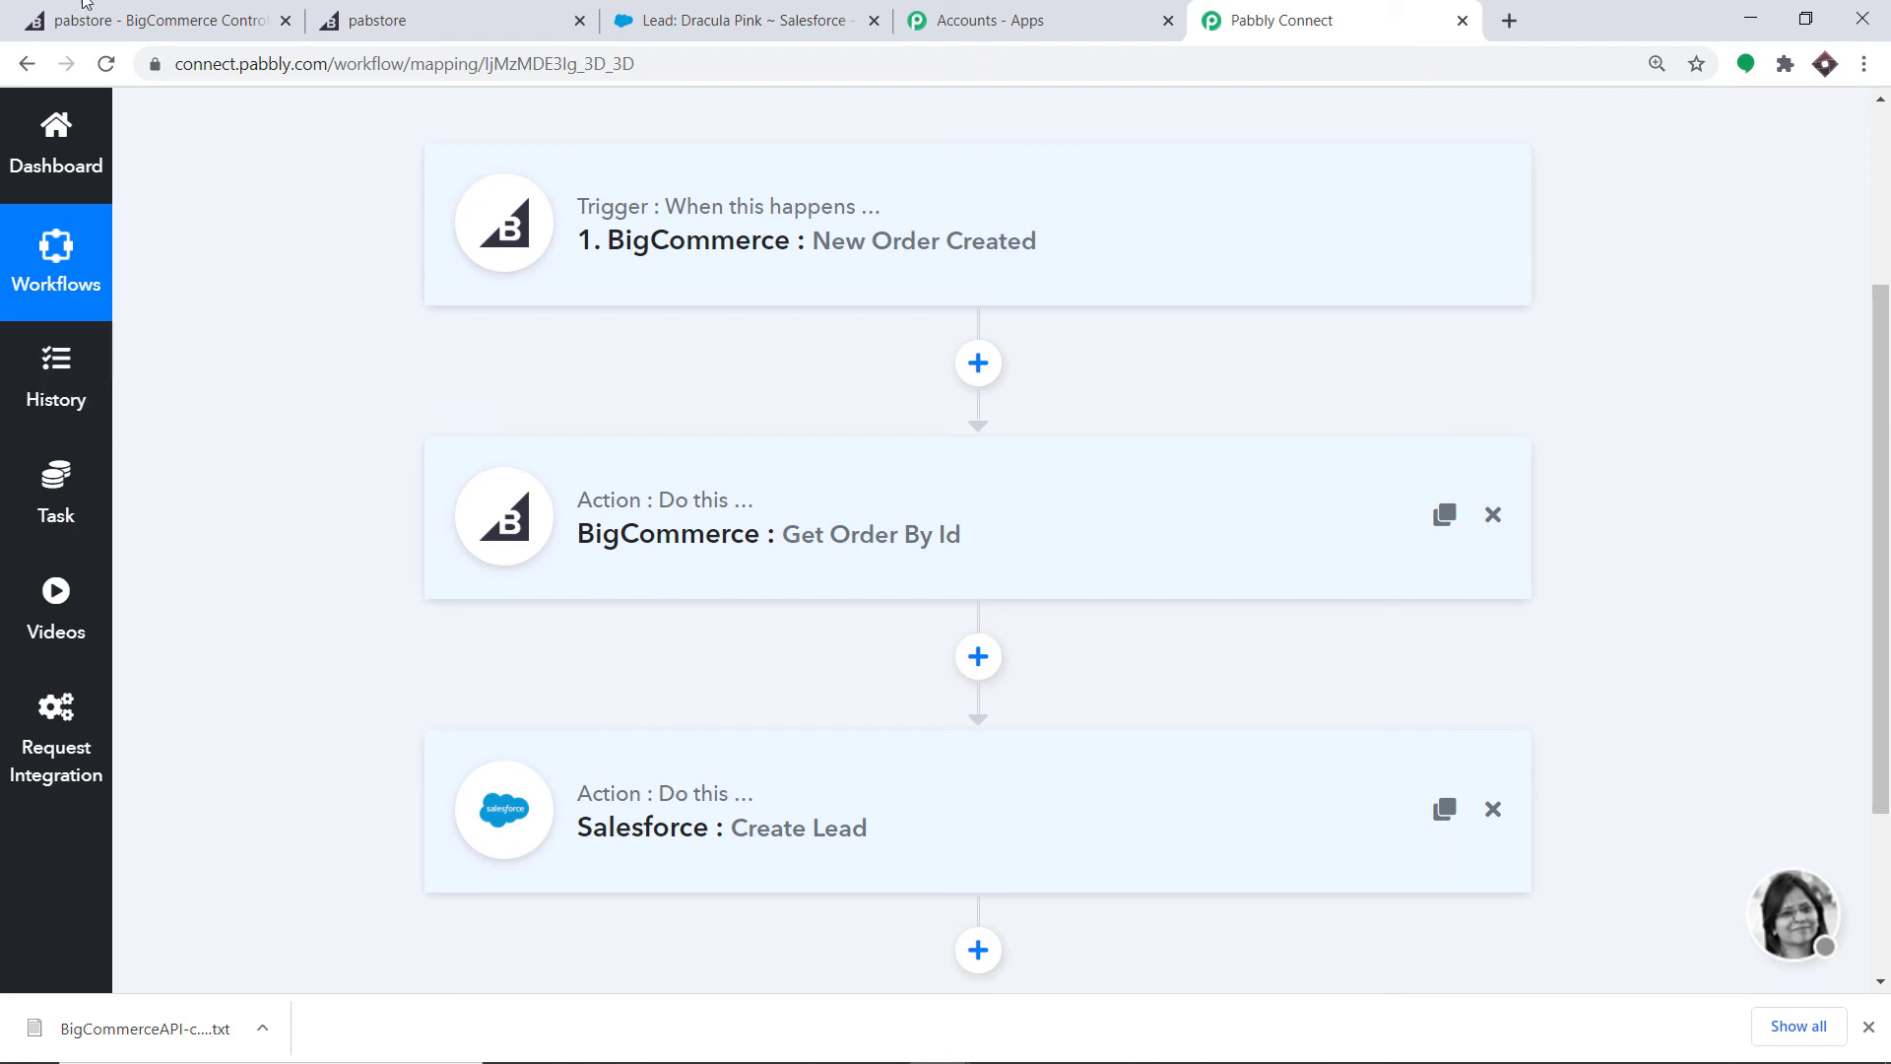
{"action": "left_click", "coordinate": [220, 14]}
- Open the storefront in a new tab, sign out, and bring up the new account form
{"action": "scroll", "coordinate": [1148, 329], "scroll_direction": "up", "scroll_amount": 5}
{"action": "scroll", "coordinate": [1357, 342], "scroll_direction": "up", "scroll_amount": 1}
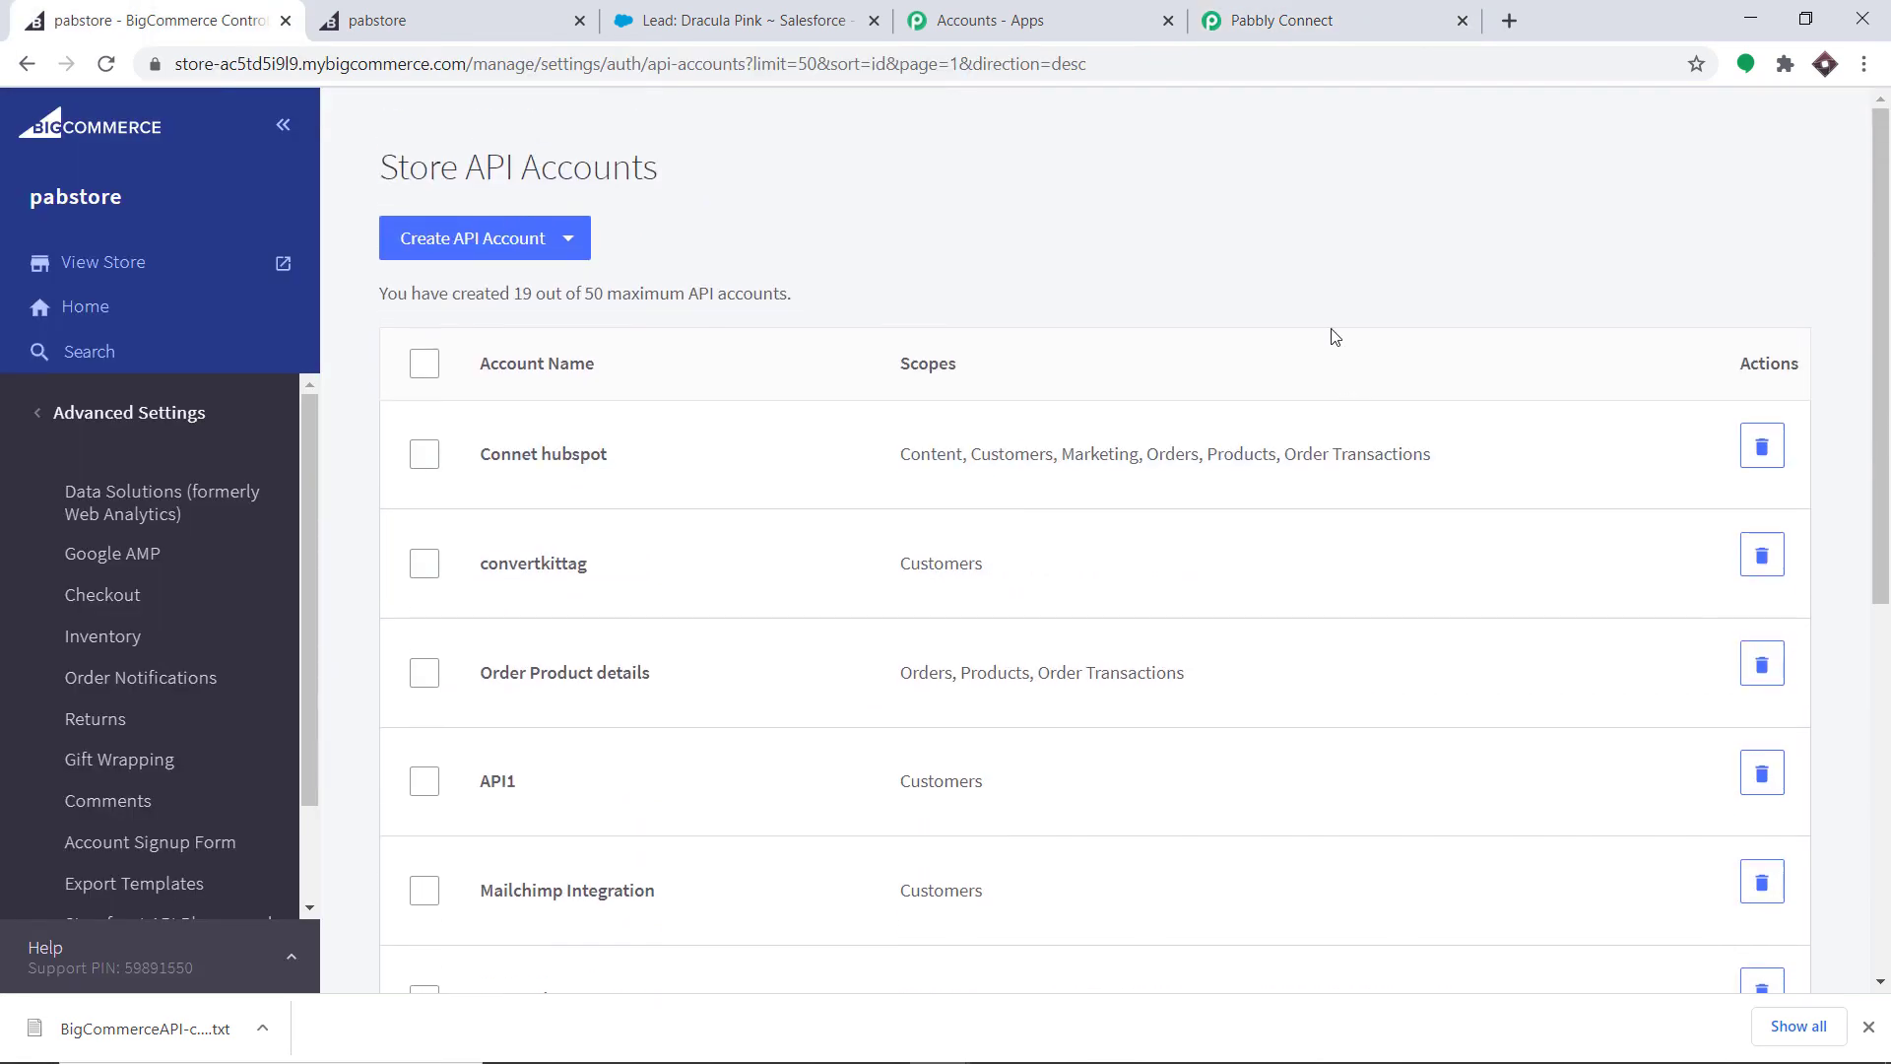
{"action": "left_click", "coordinate": [279, 263]}
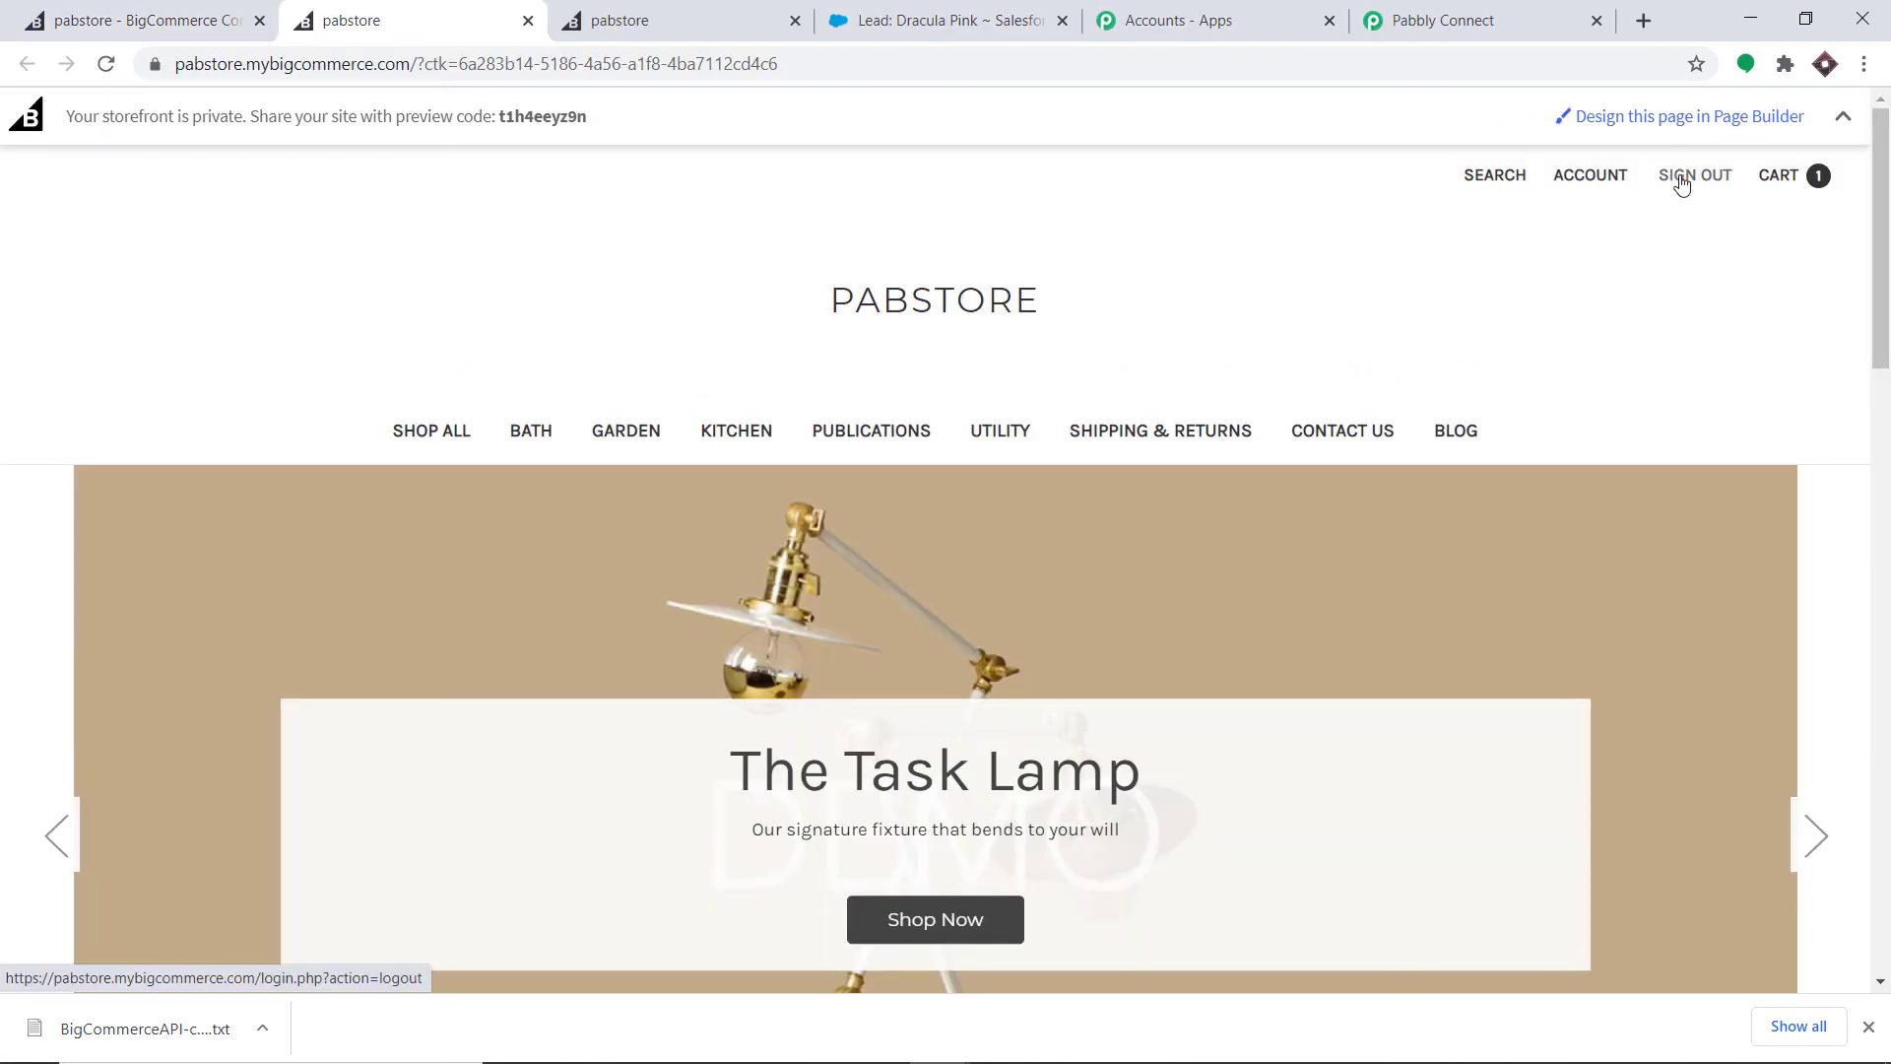
{"action": "left_click", "coordinate": [1685, 185]}
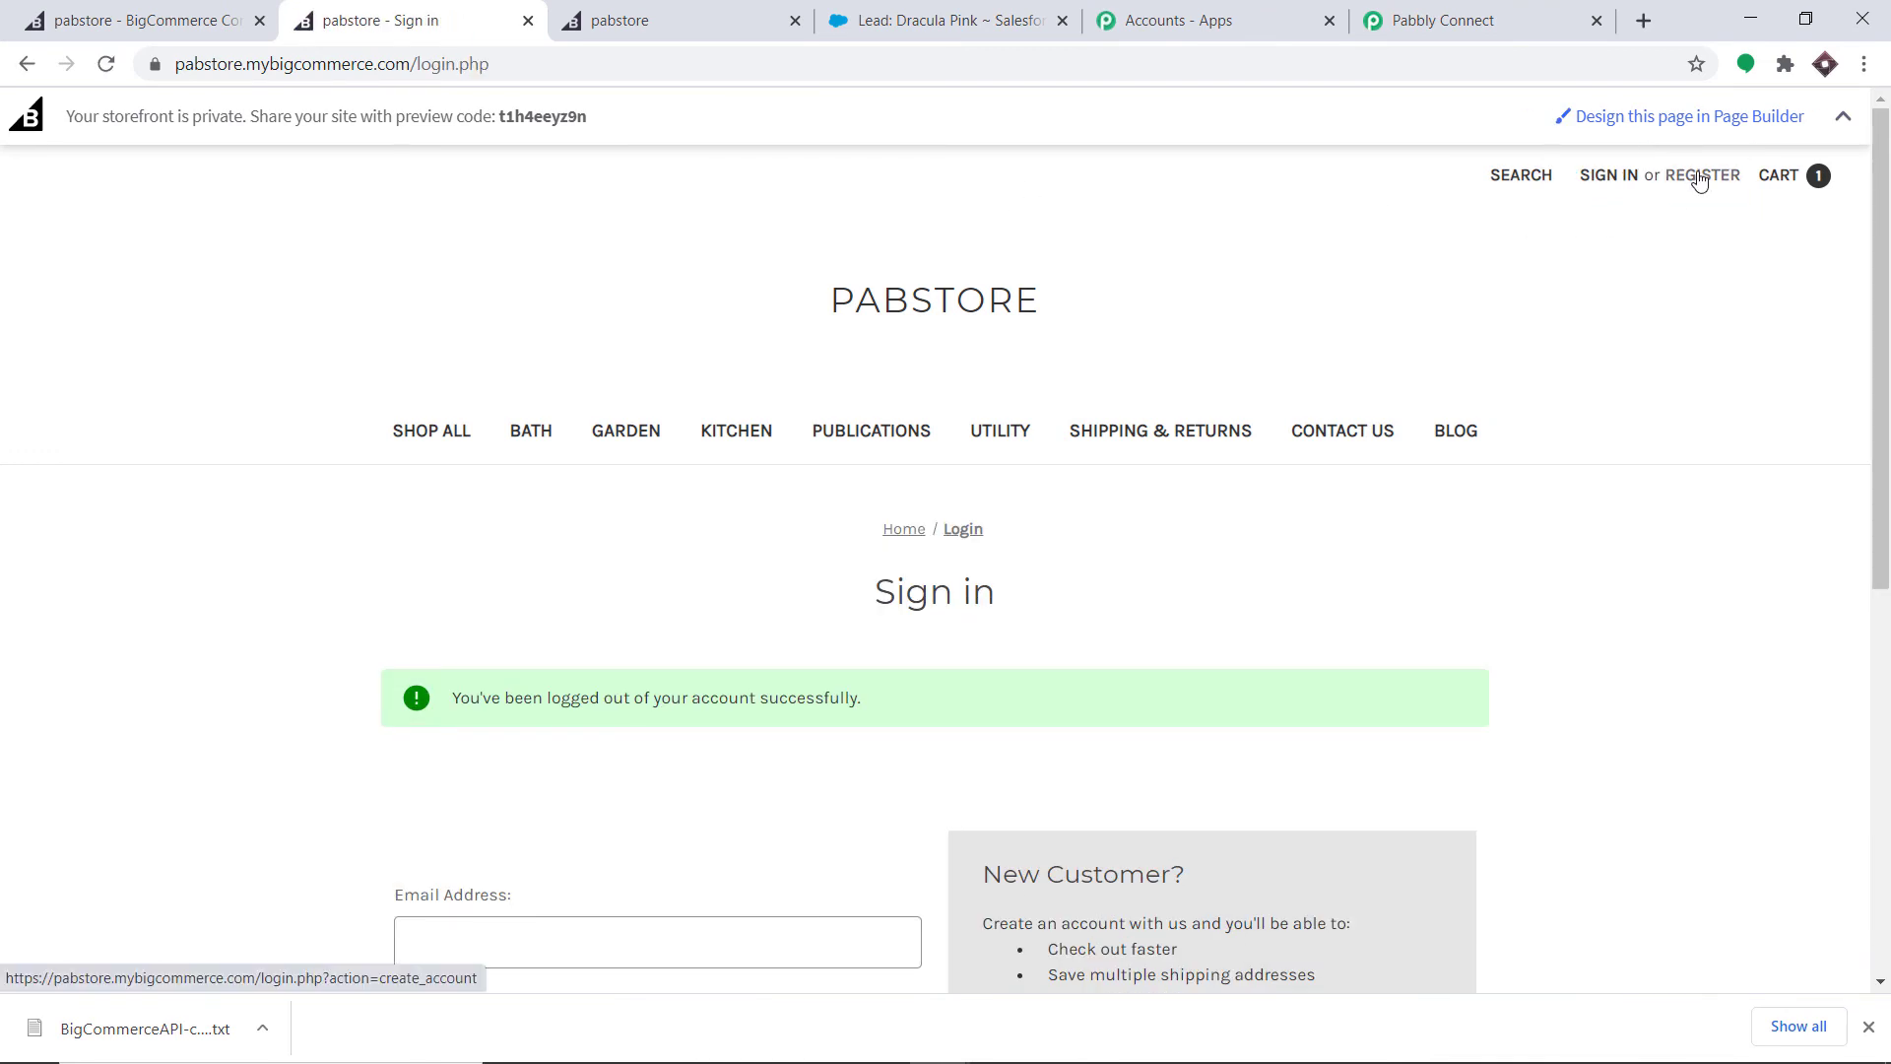
{"action": "left_click", "coordinate": [1699, 180]}
{"action": "scroll", "coordinate": [602, 315], "scroll_direction": "down", "scroll_amount": 1}
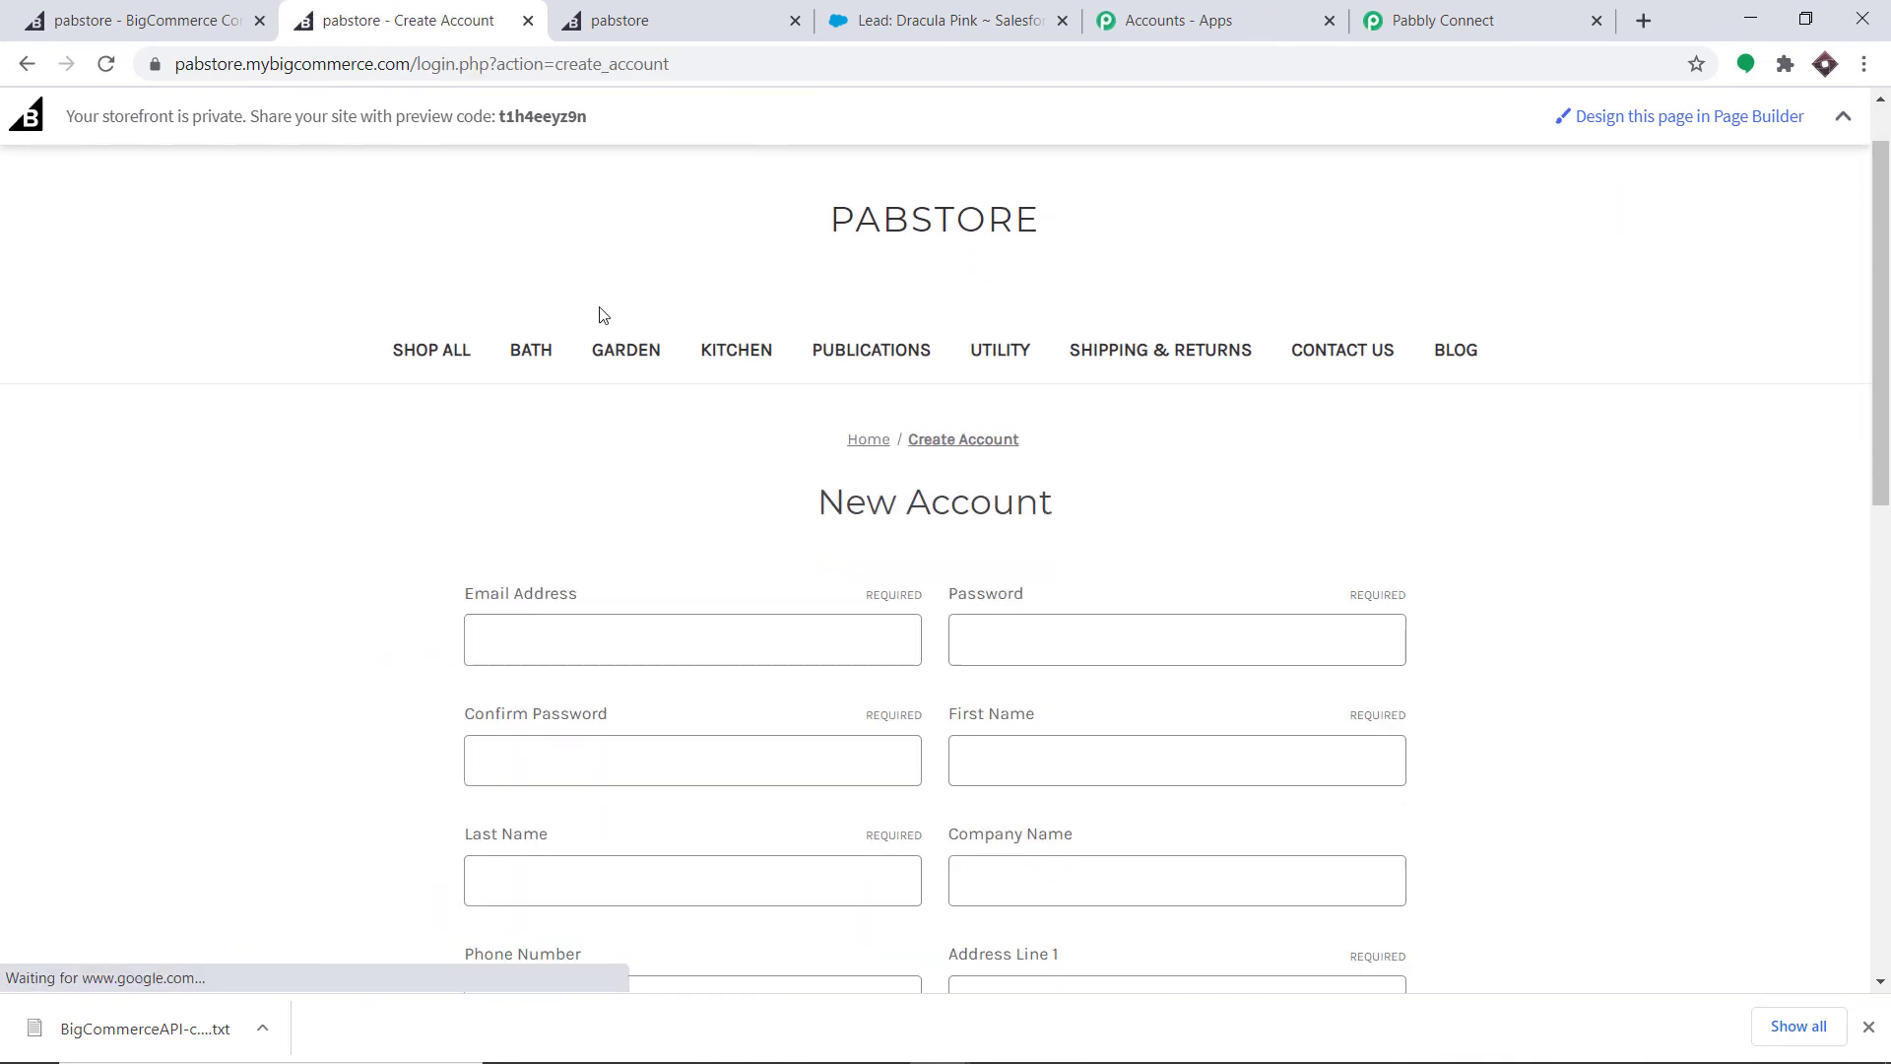
- Autofill the saved customer details and edit the email address to make it unique
{"action": "left_click", "coordinate": [591, 598]}
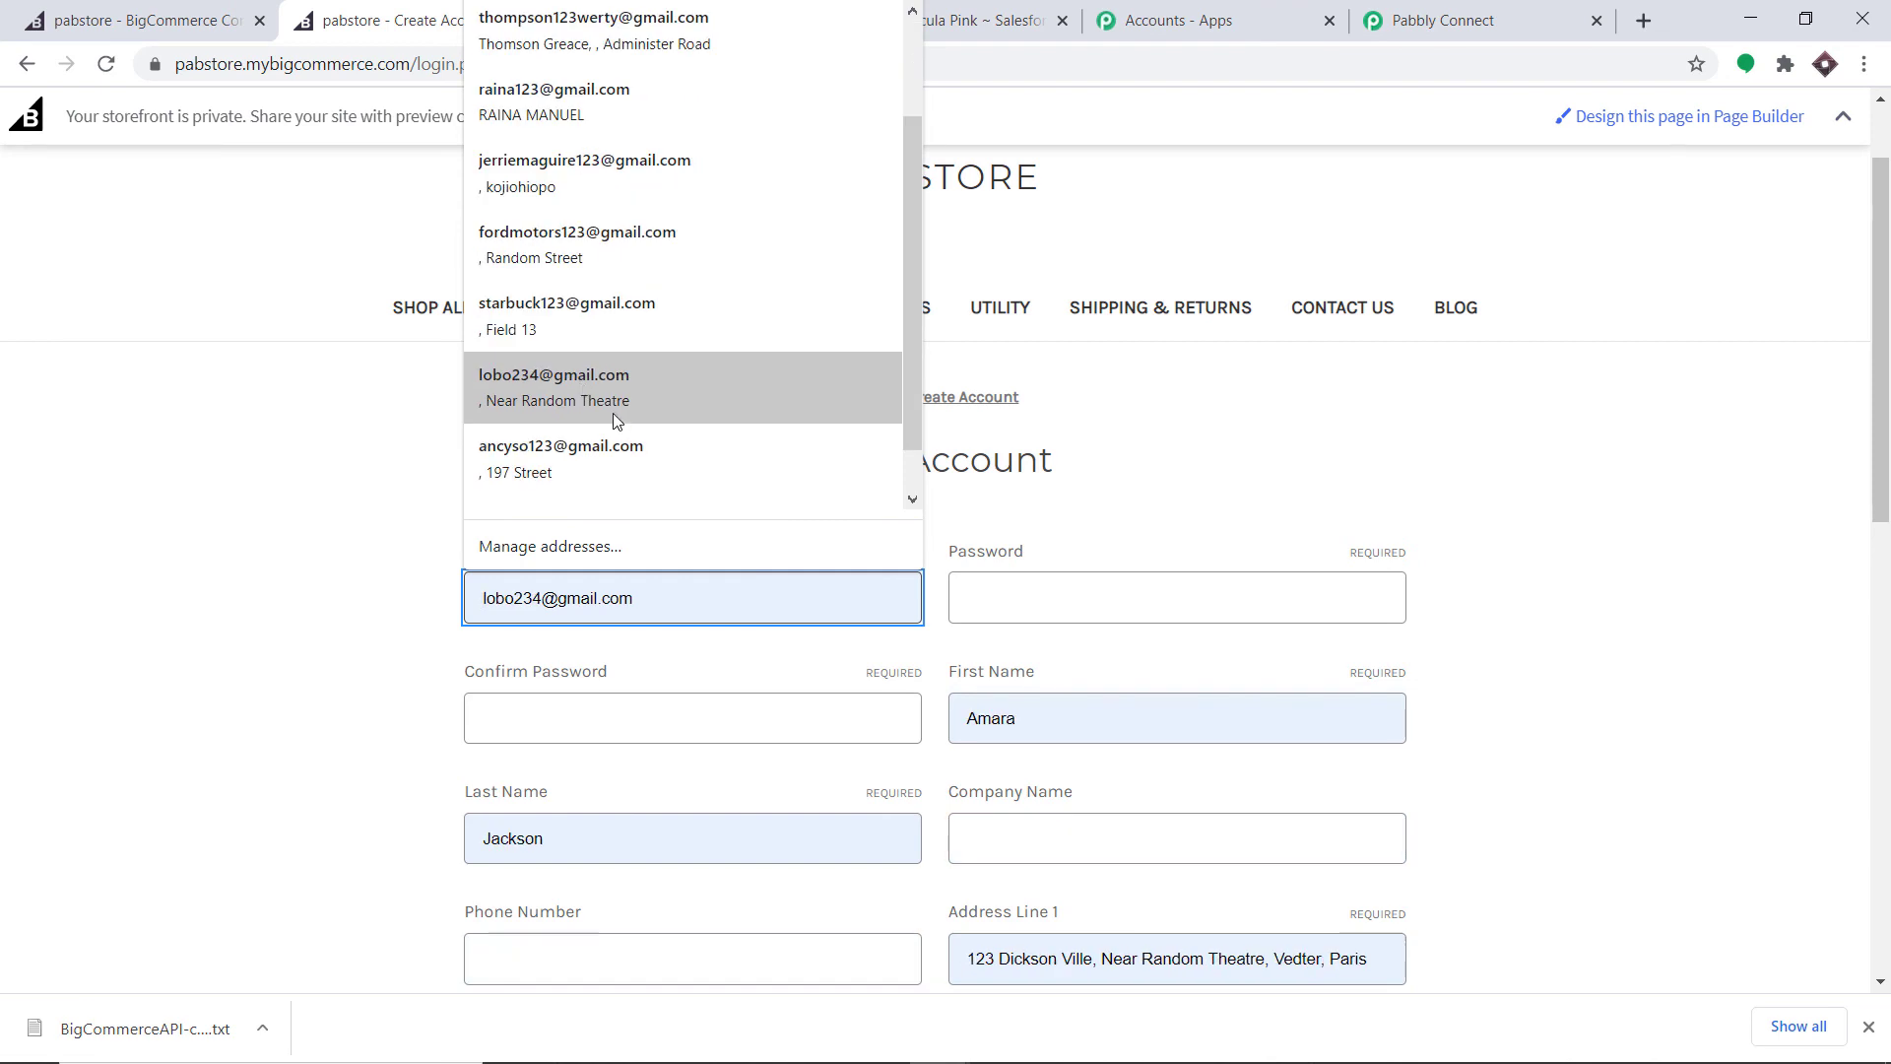
{"action": "scroll", "coordinate": [587, 410], "scroll_direction": "up", "scroll_amount": 2}
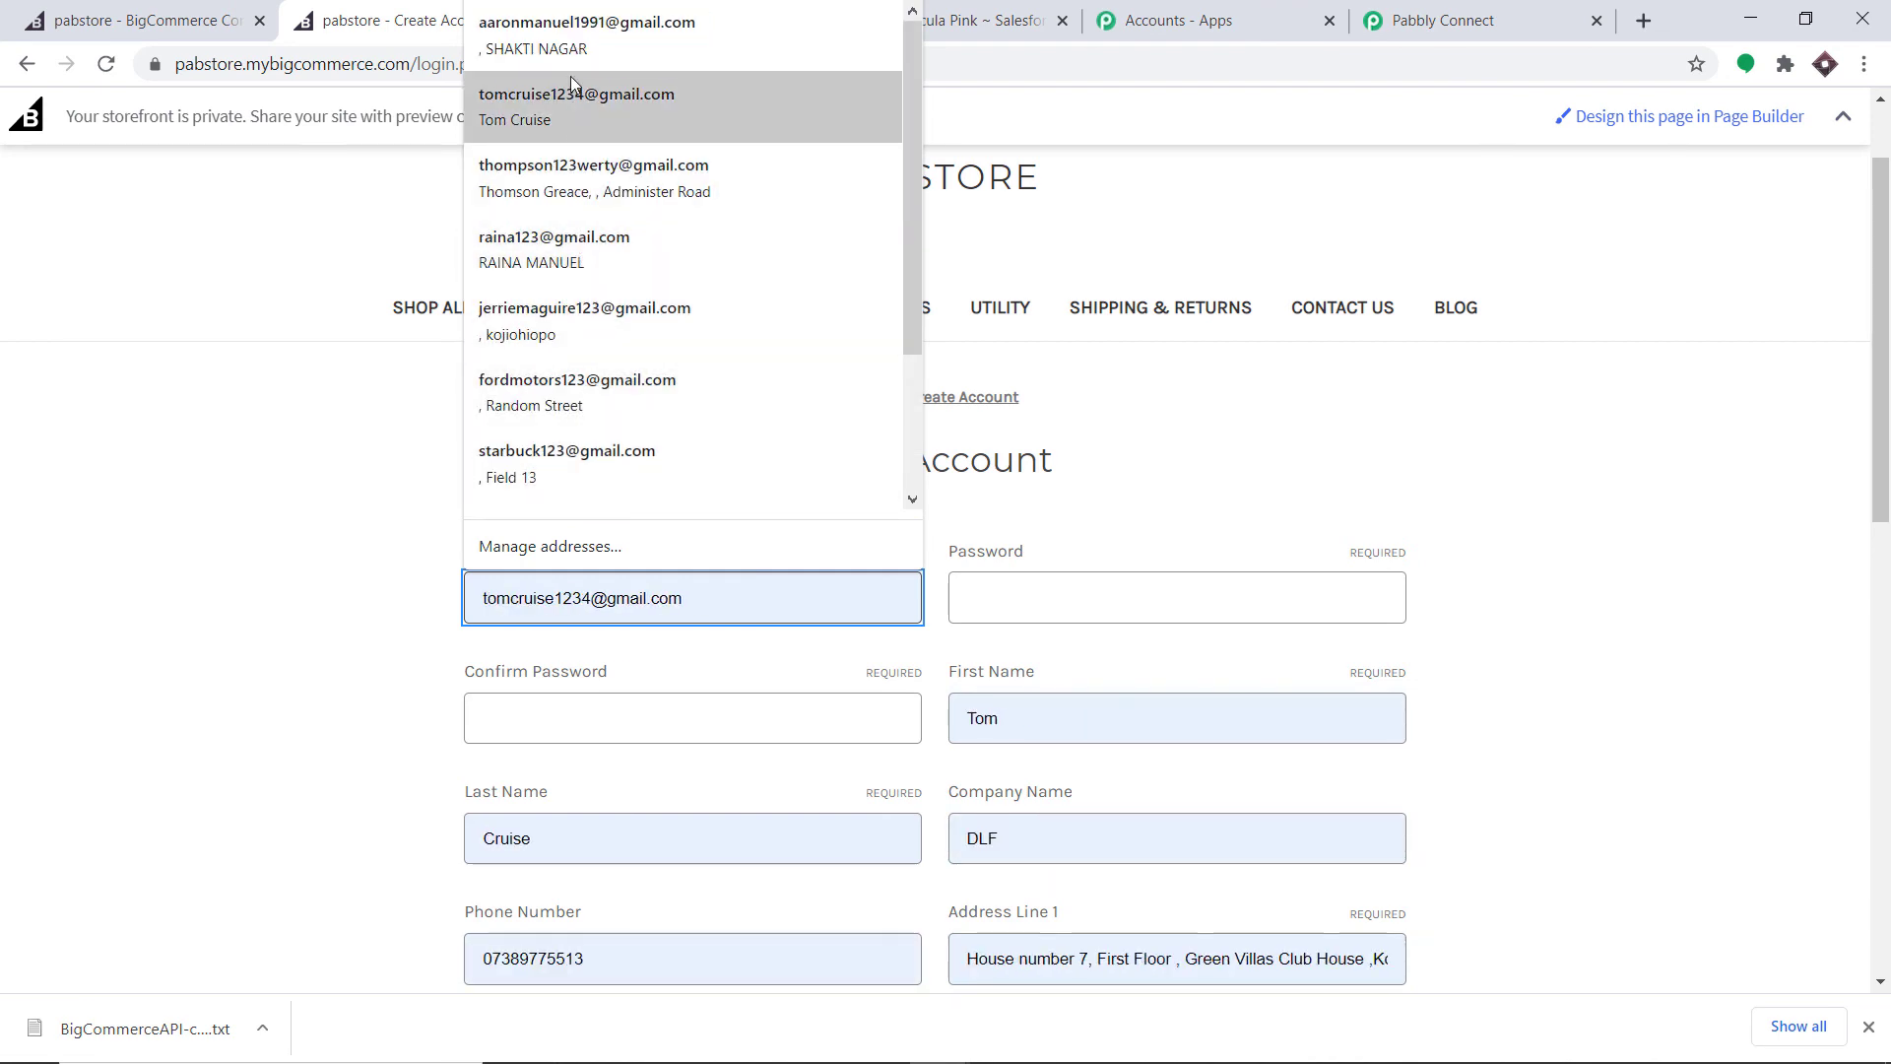
{"action": "scroll", "coordinate": [556, 449], "scroll_direction": "down", "scroll_amount": 2}
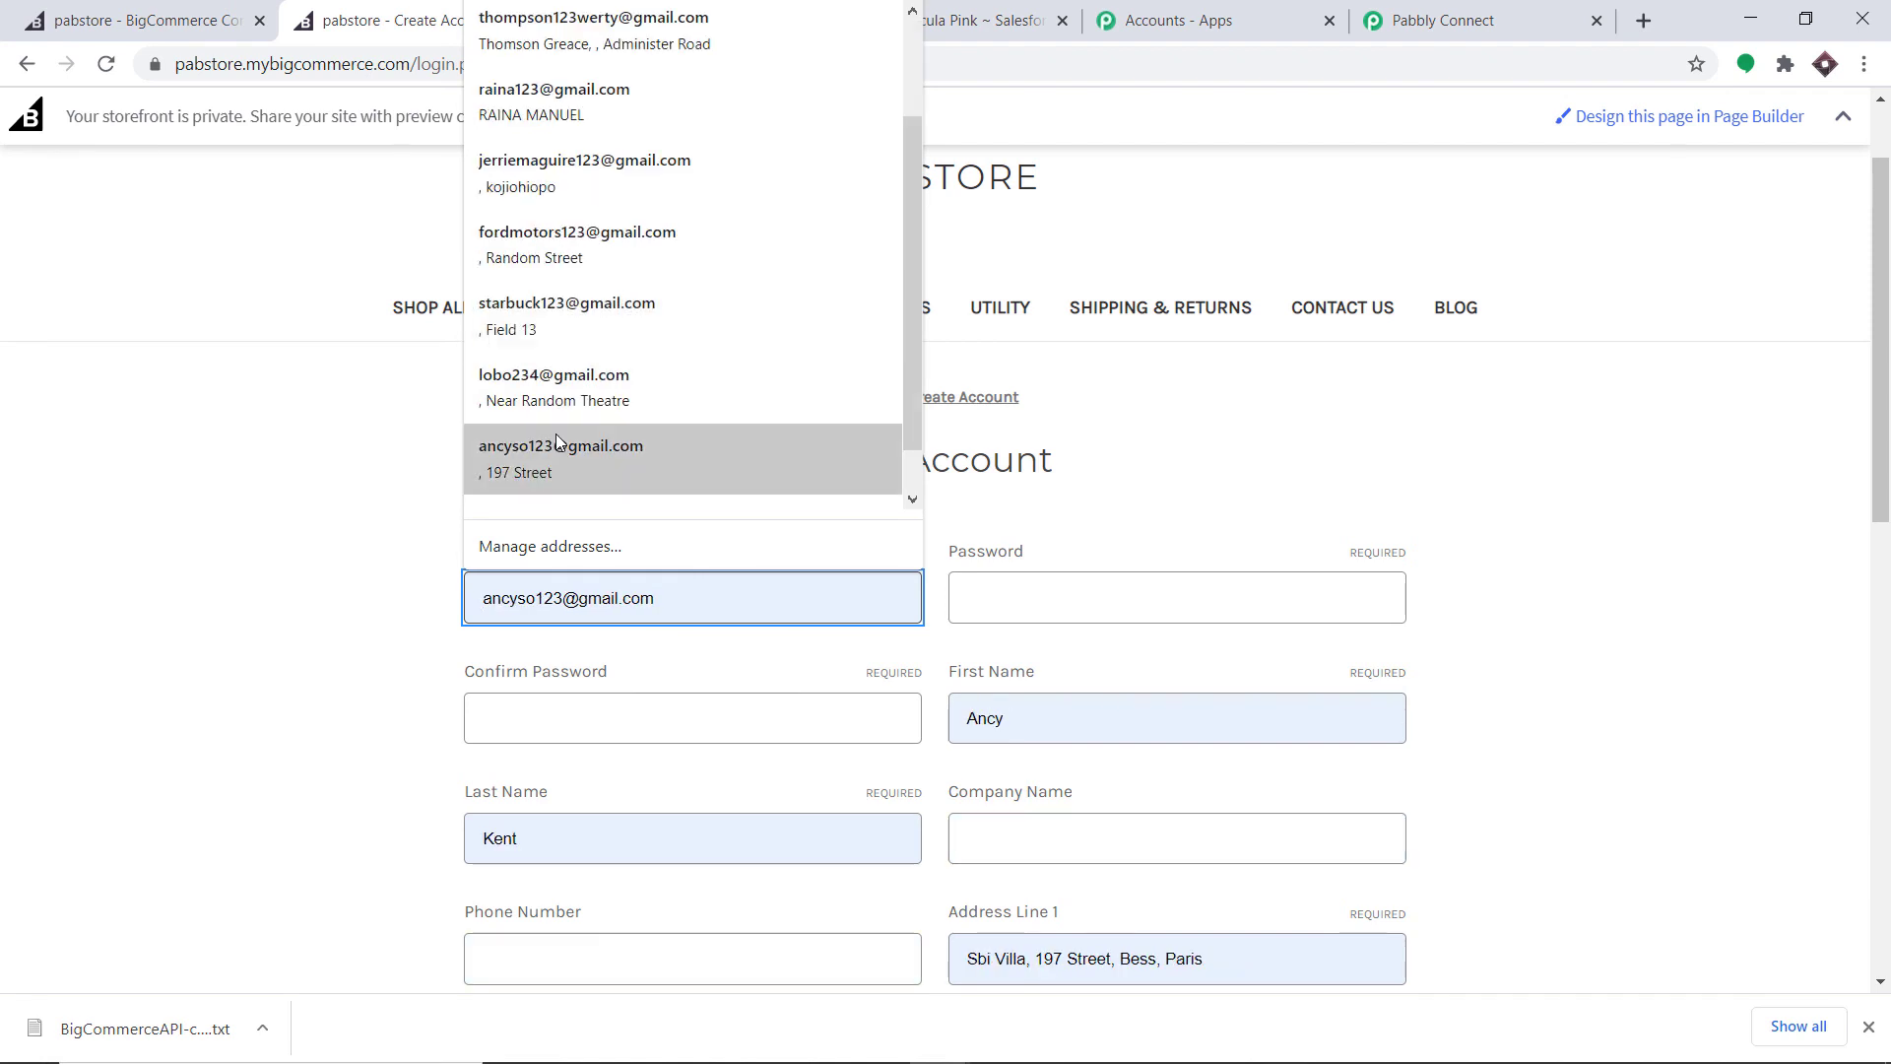
{"action": "left_click", "coordinate": [540, 386]}
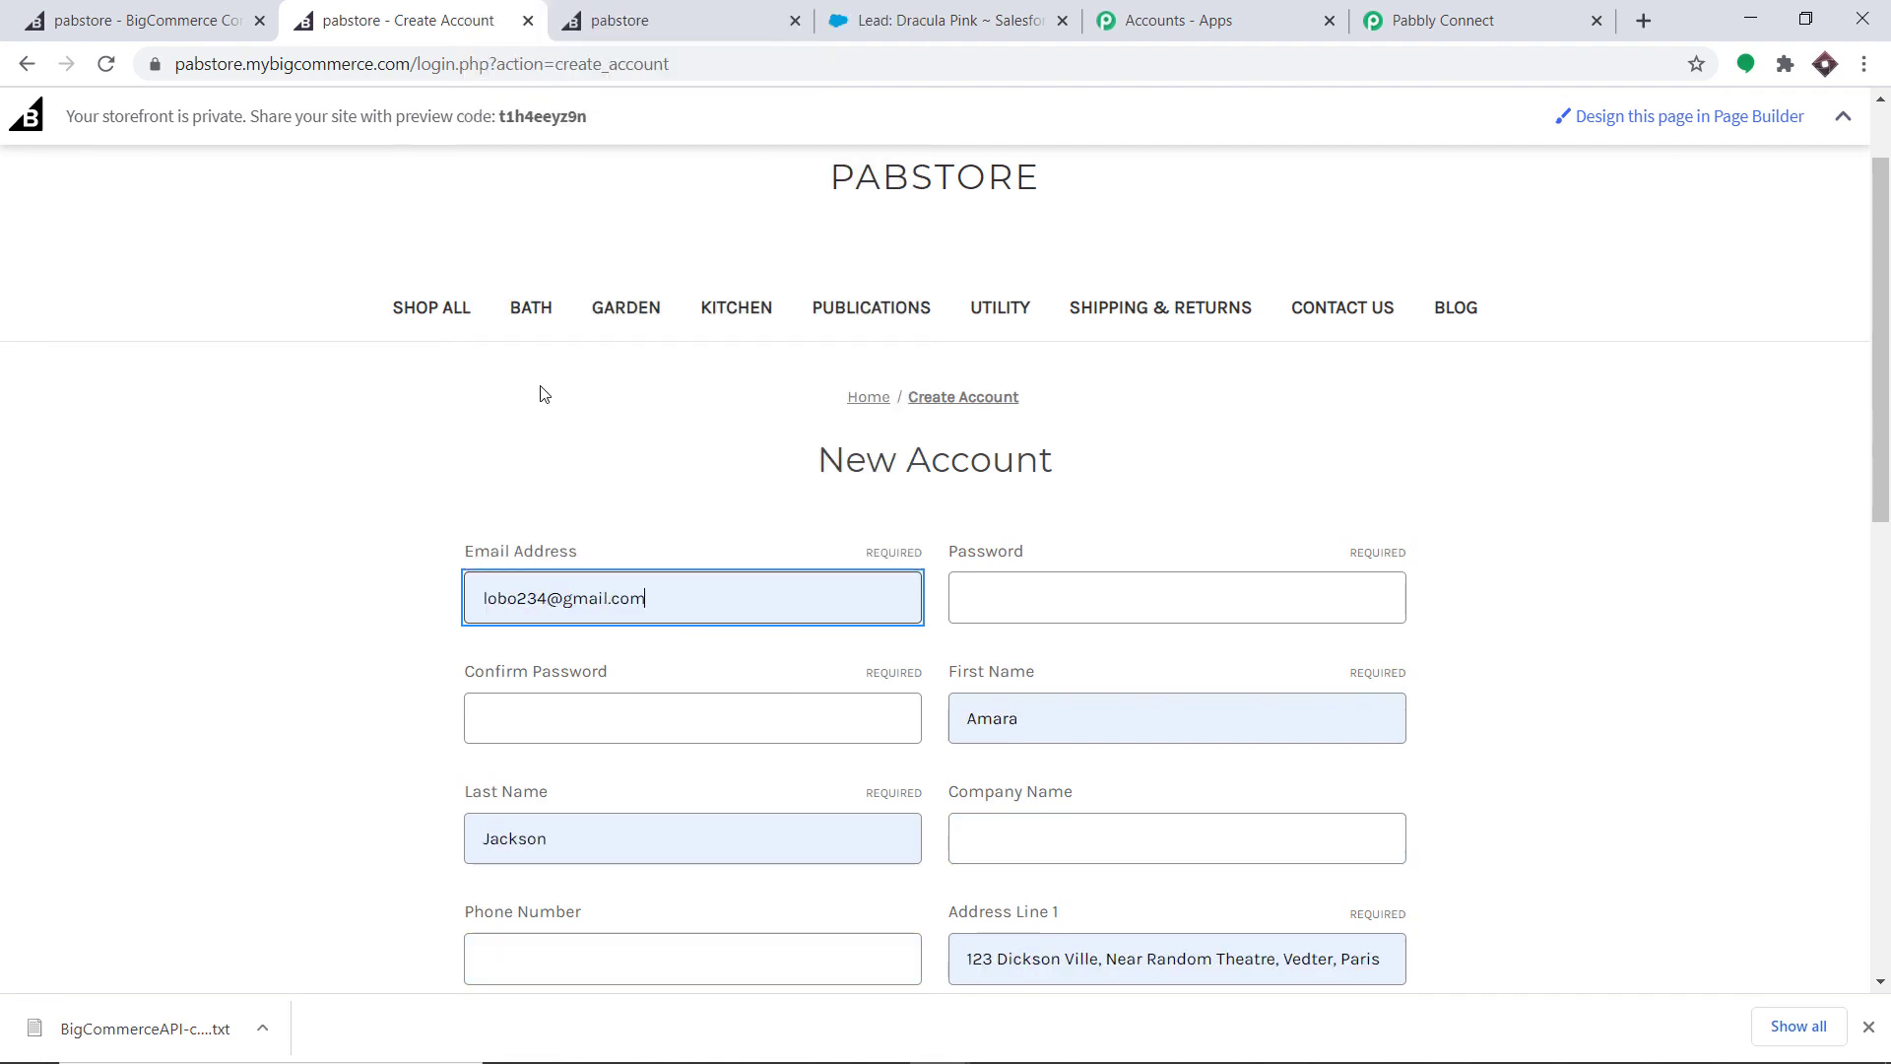
{"action": "left_click", "coordinate": [547, 593]}
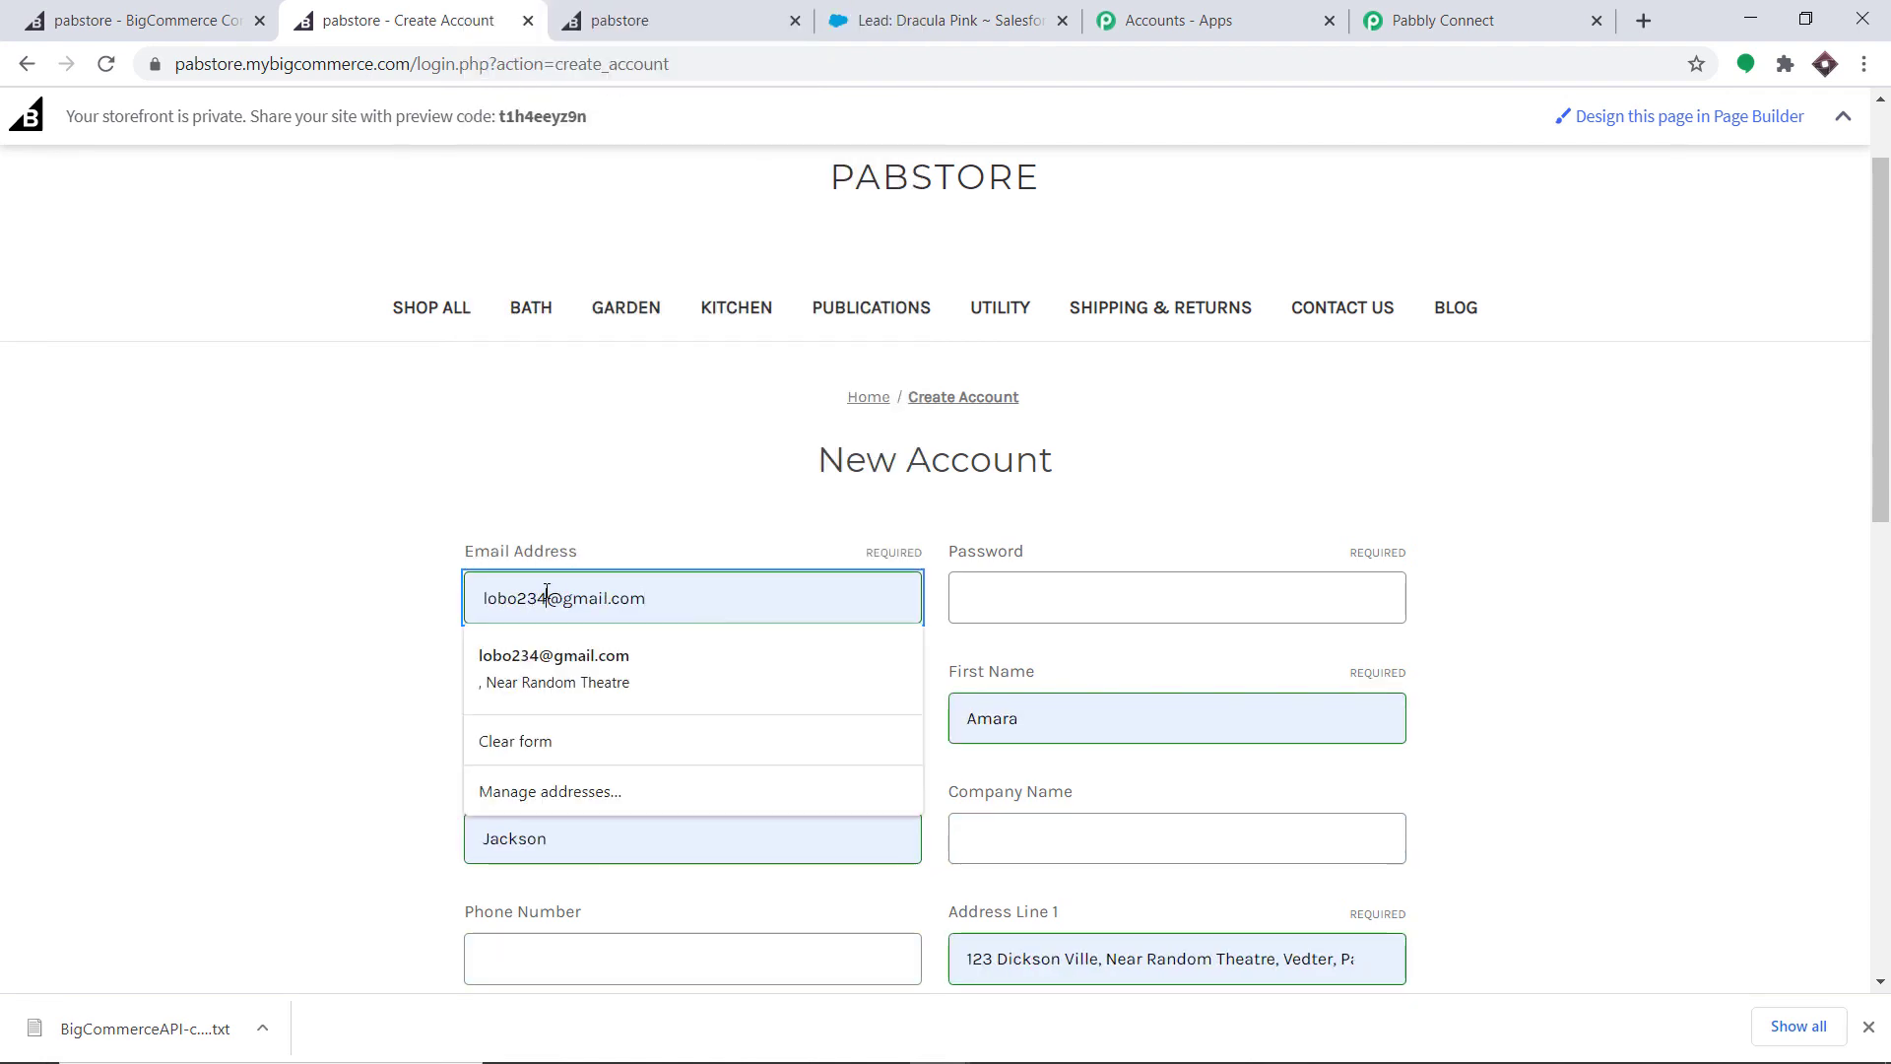
{"action": "type", "text": "45677"}
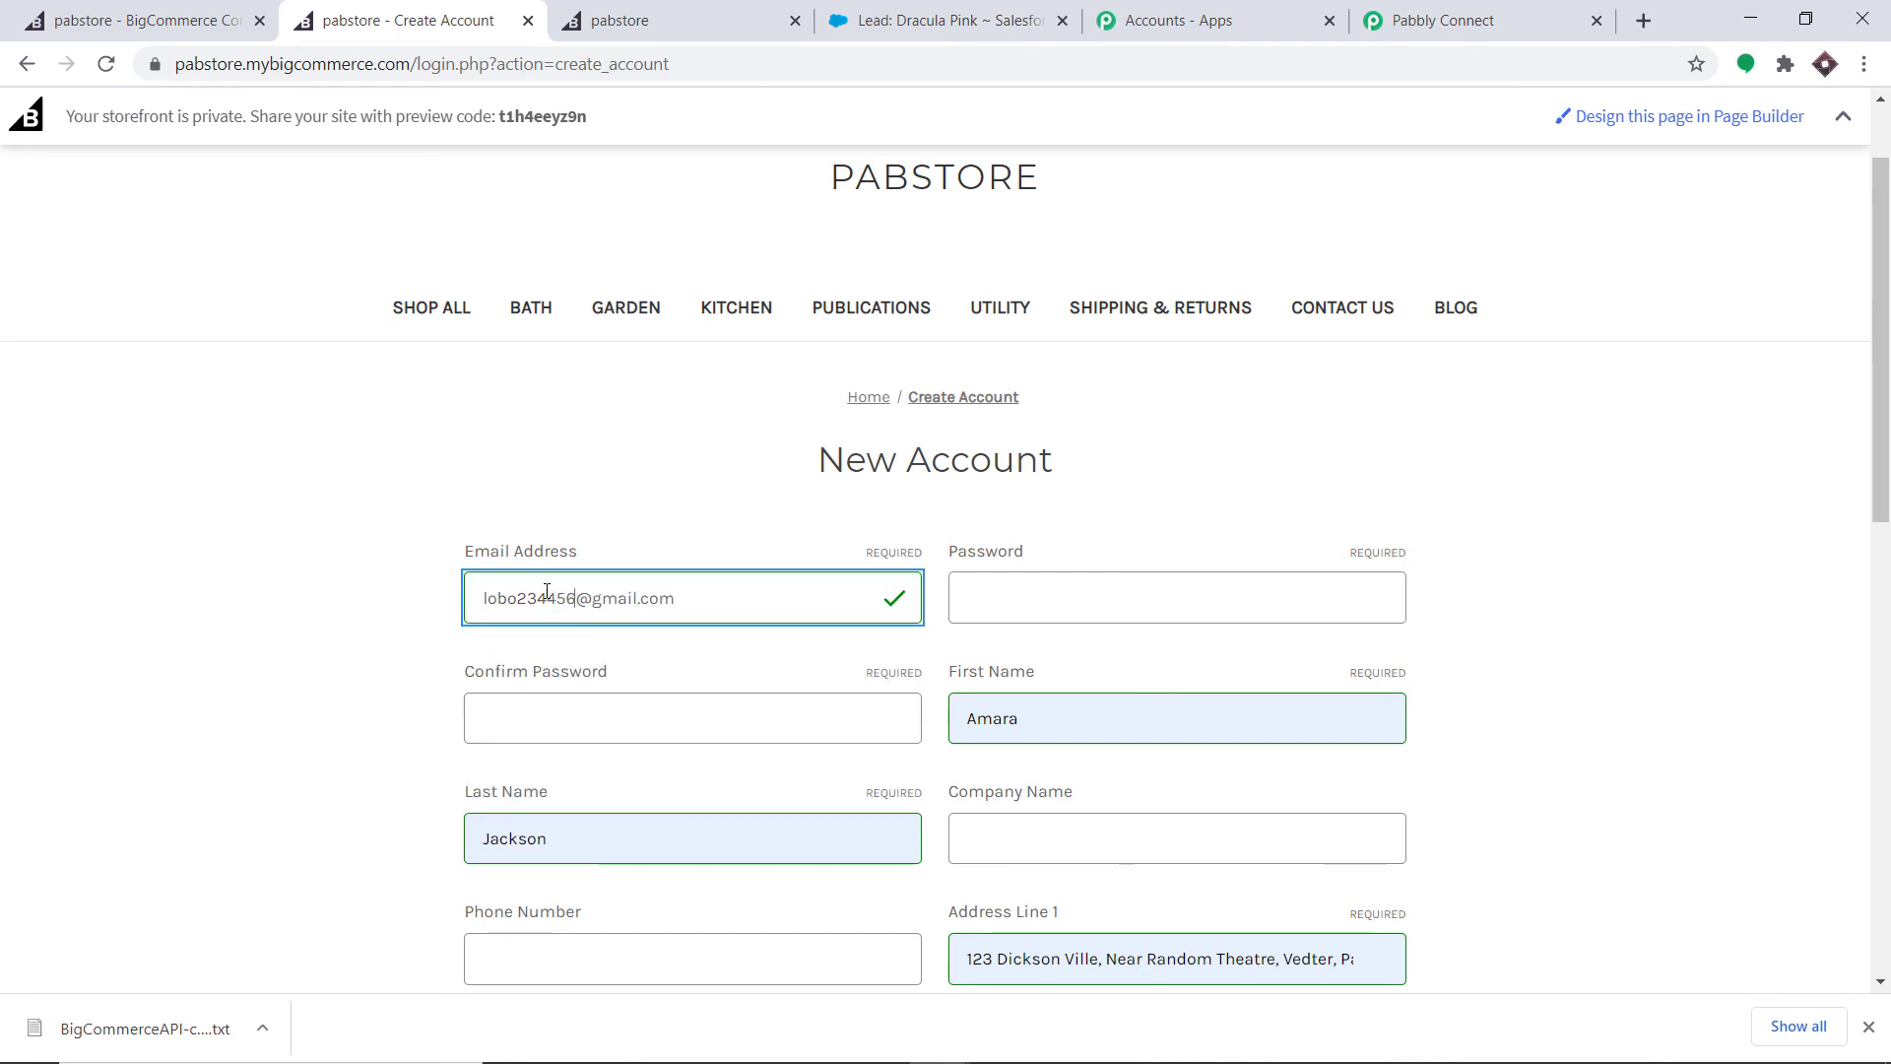
- Enter the account password and its confirmation
{"action": "left_click", "coordinate": [962, 597]}
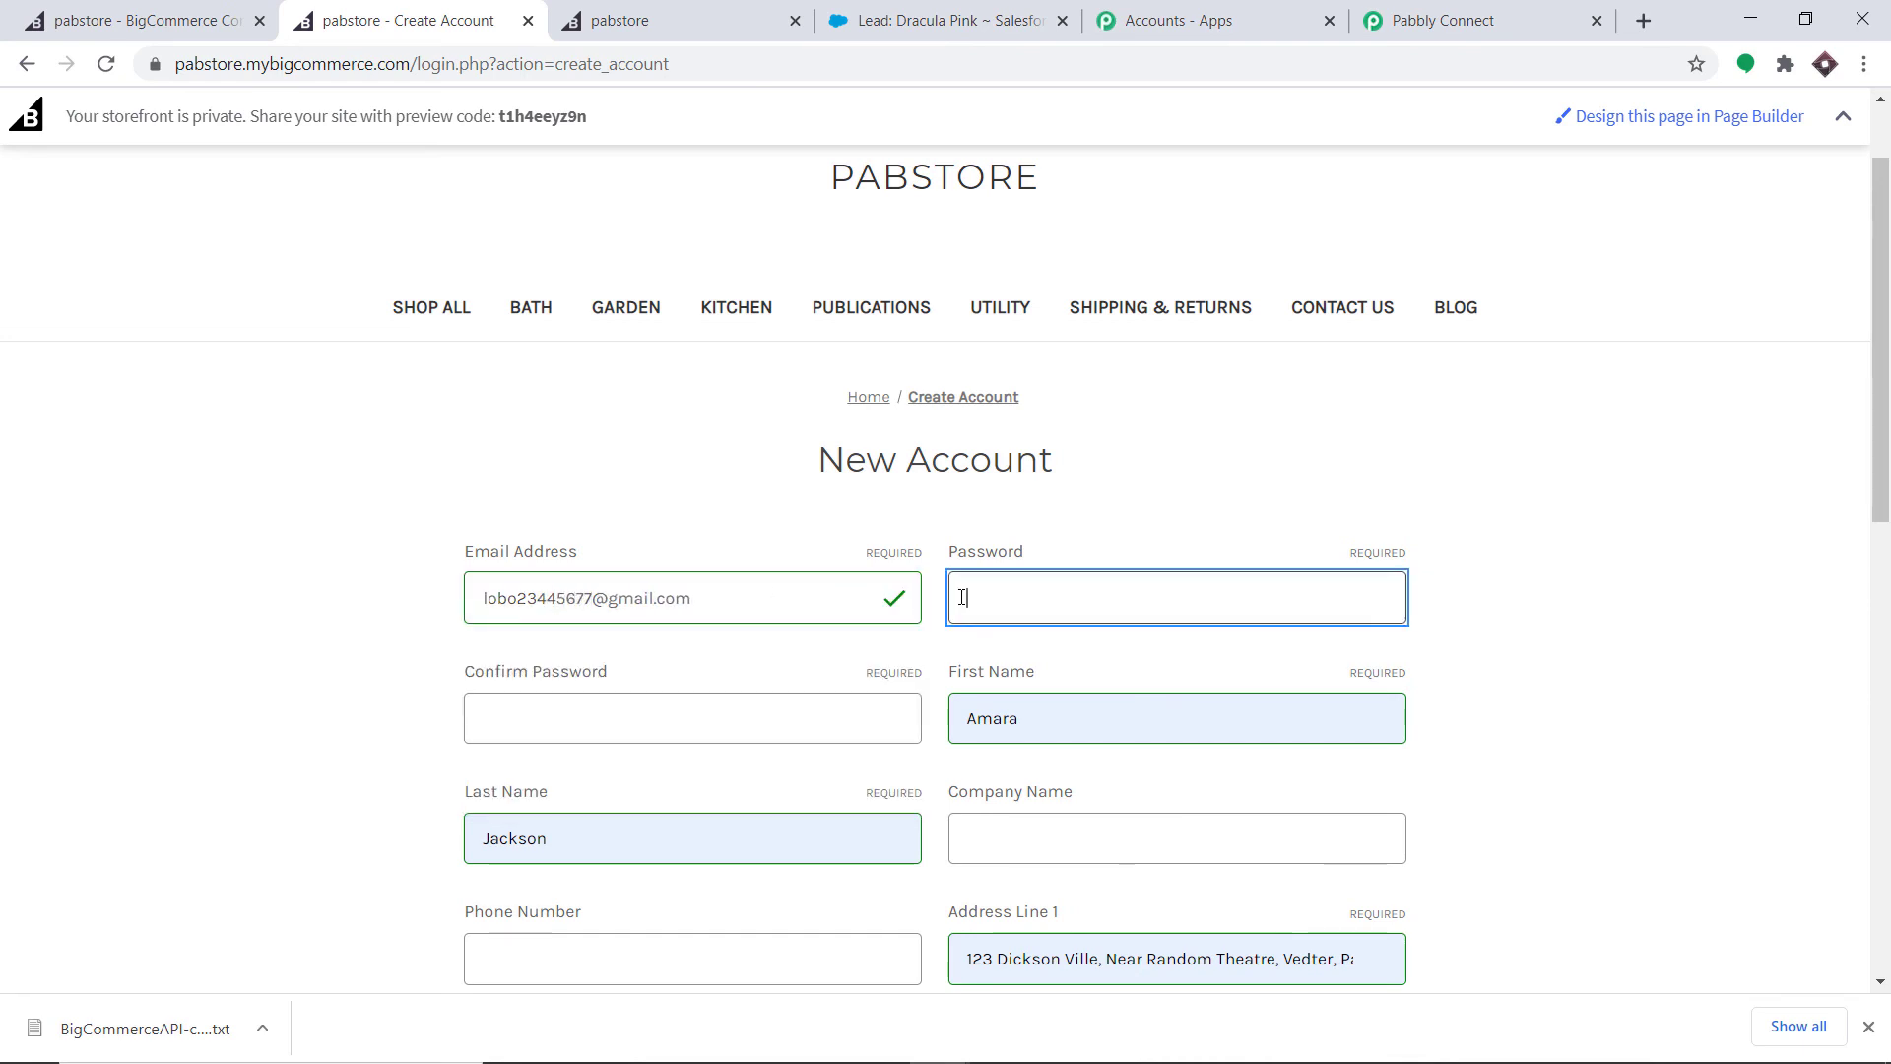
{"action": "type", "text": "•"}
{"action": "left_click", "coordinate": [781, 736]}
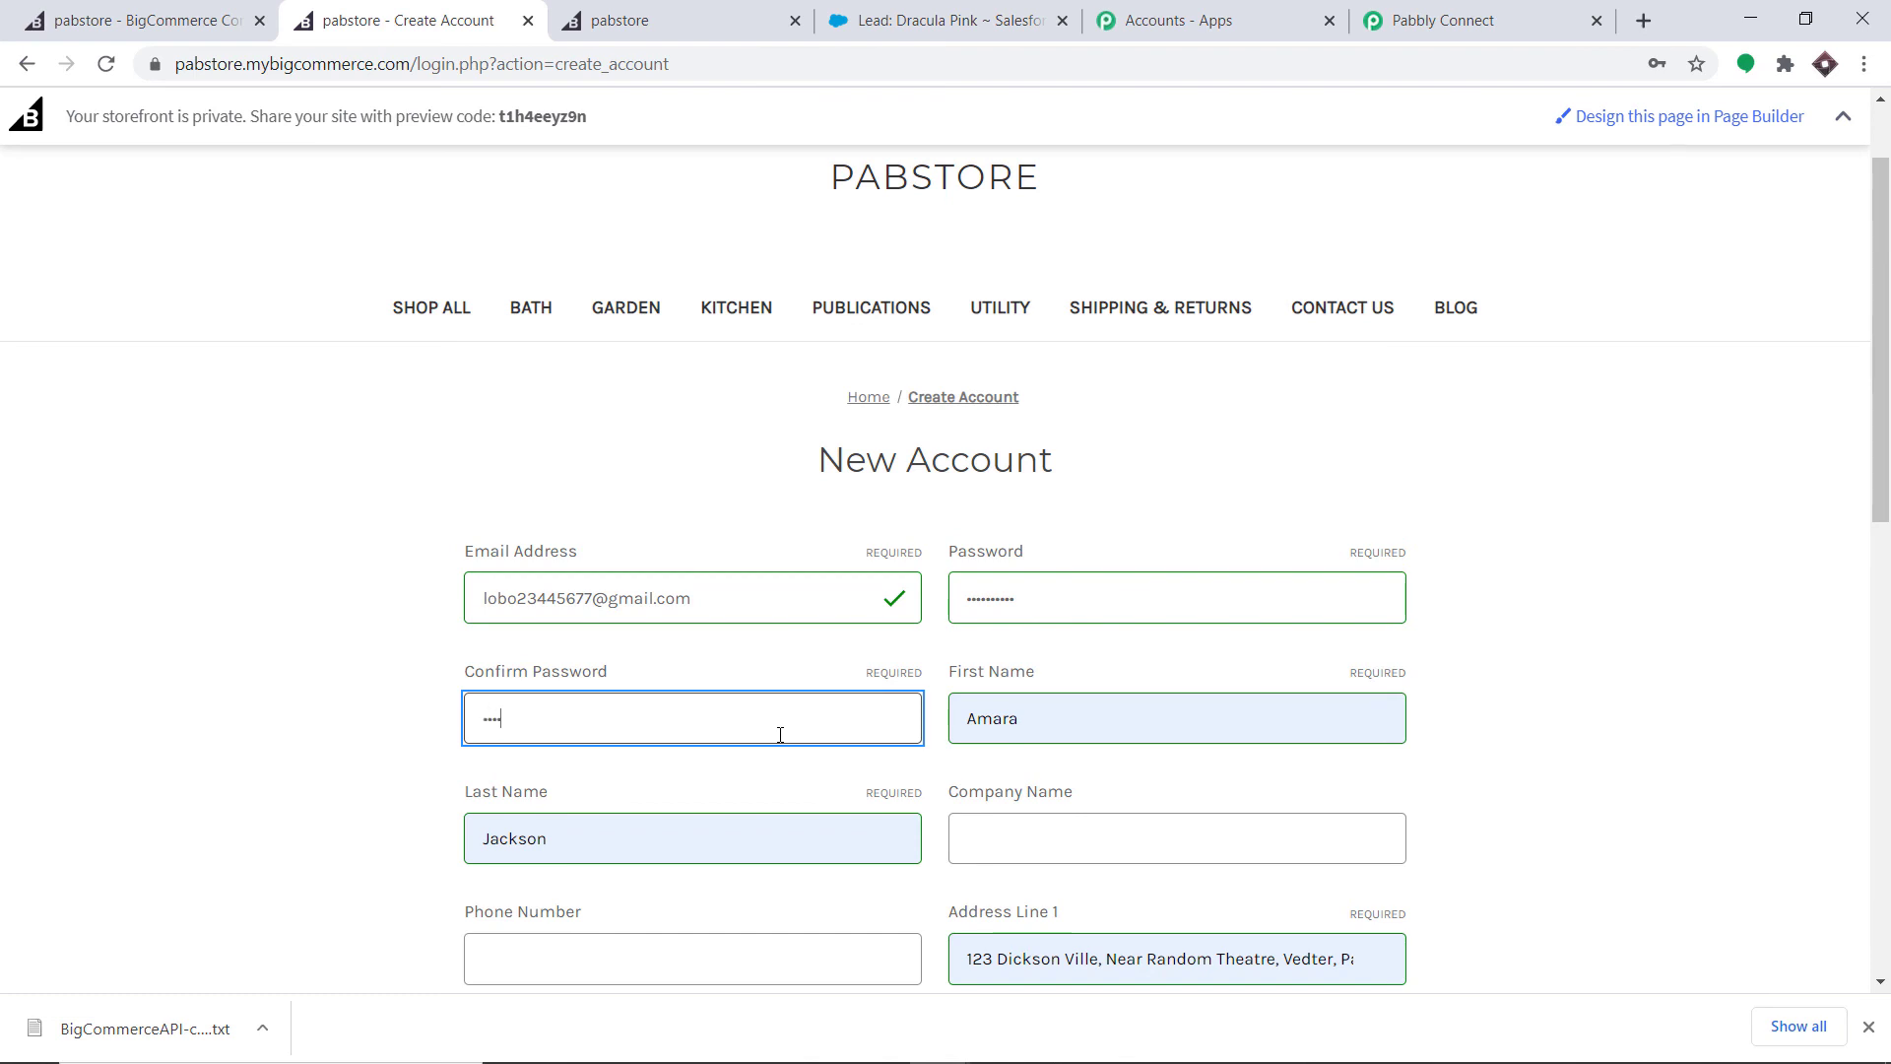
{"action": "type", "text": "••••••••••"}
{"action": "left_click", "coordinate": [1123, 422]}
- Replace the first and last name with a new customer's name and tick the reCAPTCHA check
{"action": "scroll", "coordinate": [1121, 421], "scroll_direction": "down", "scroll_amount": 3}
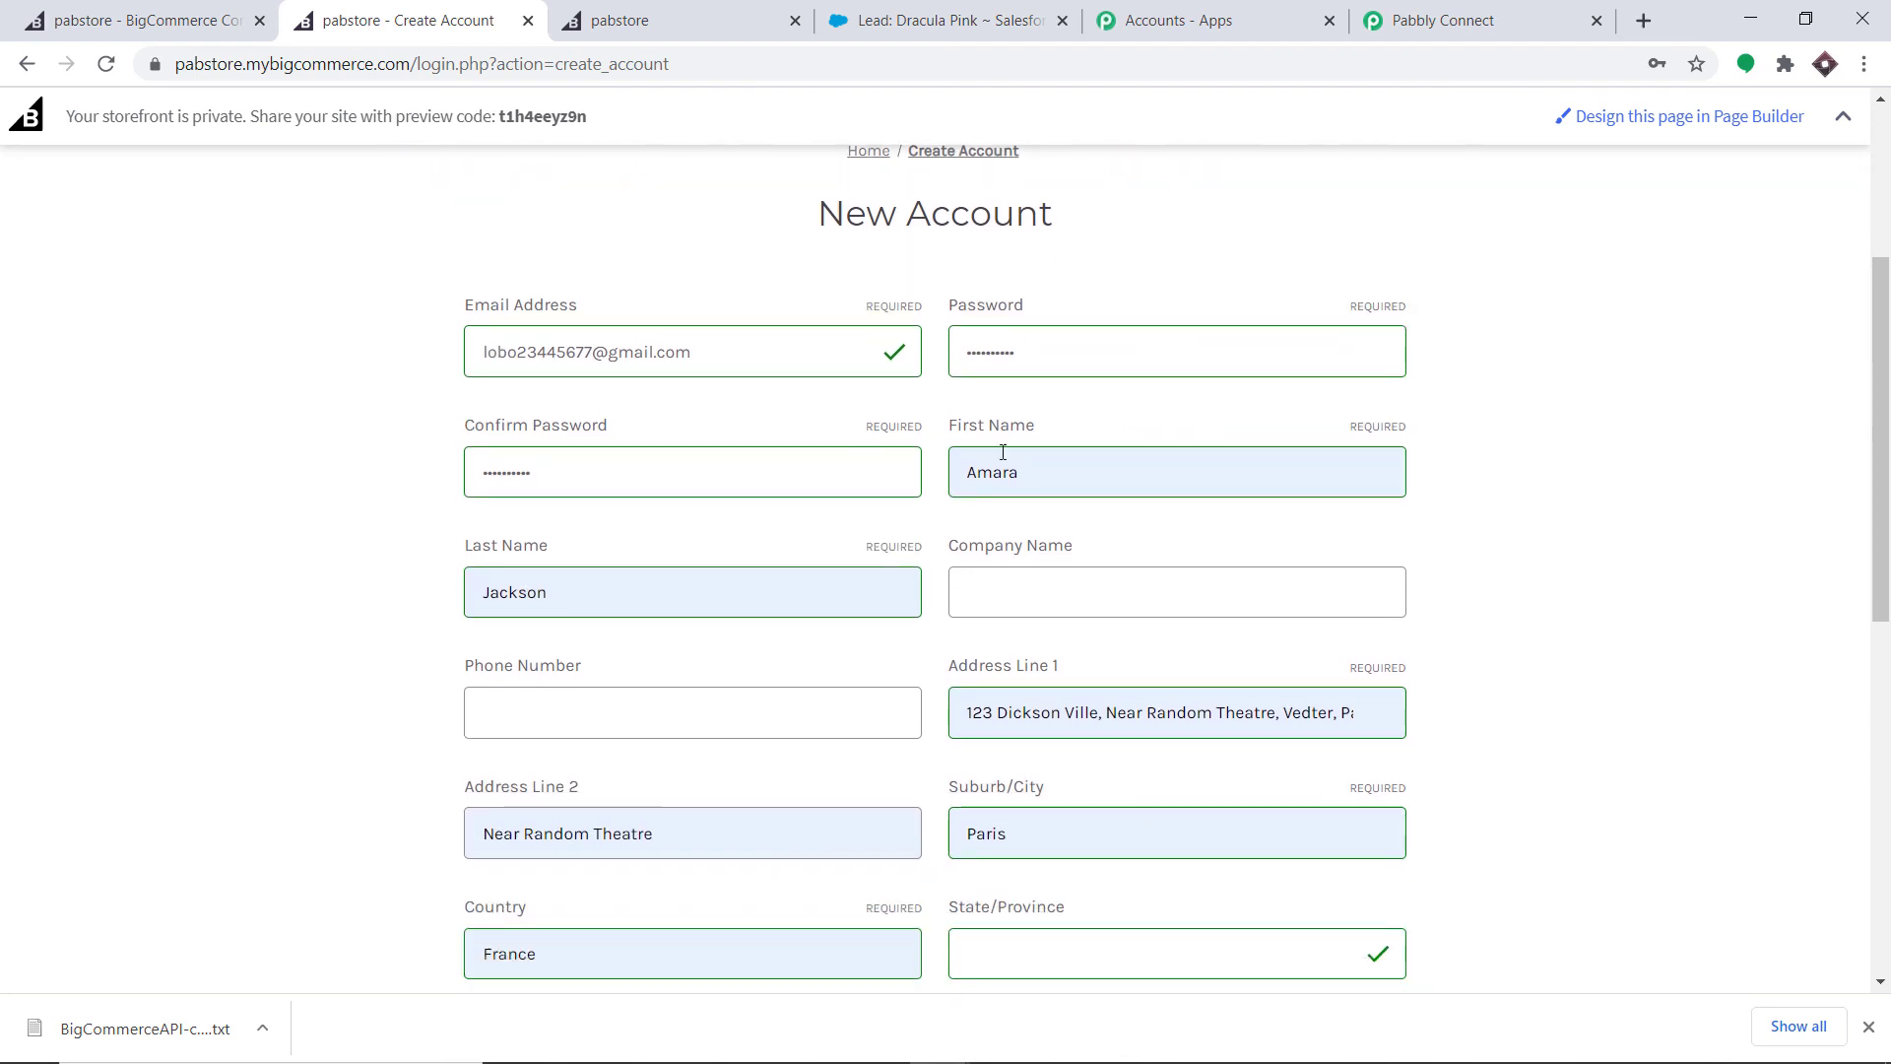
{"action": "left_click_drag", "start_coordinate": [1029, 470], "coordinate": [1004, 470]}
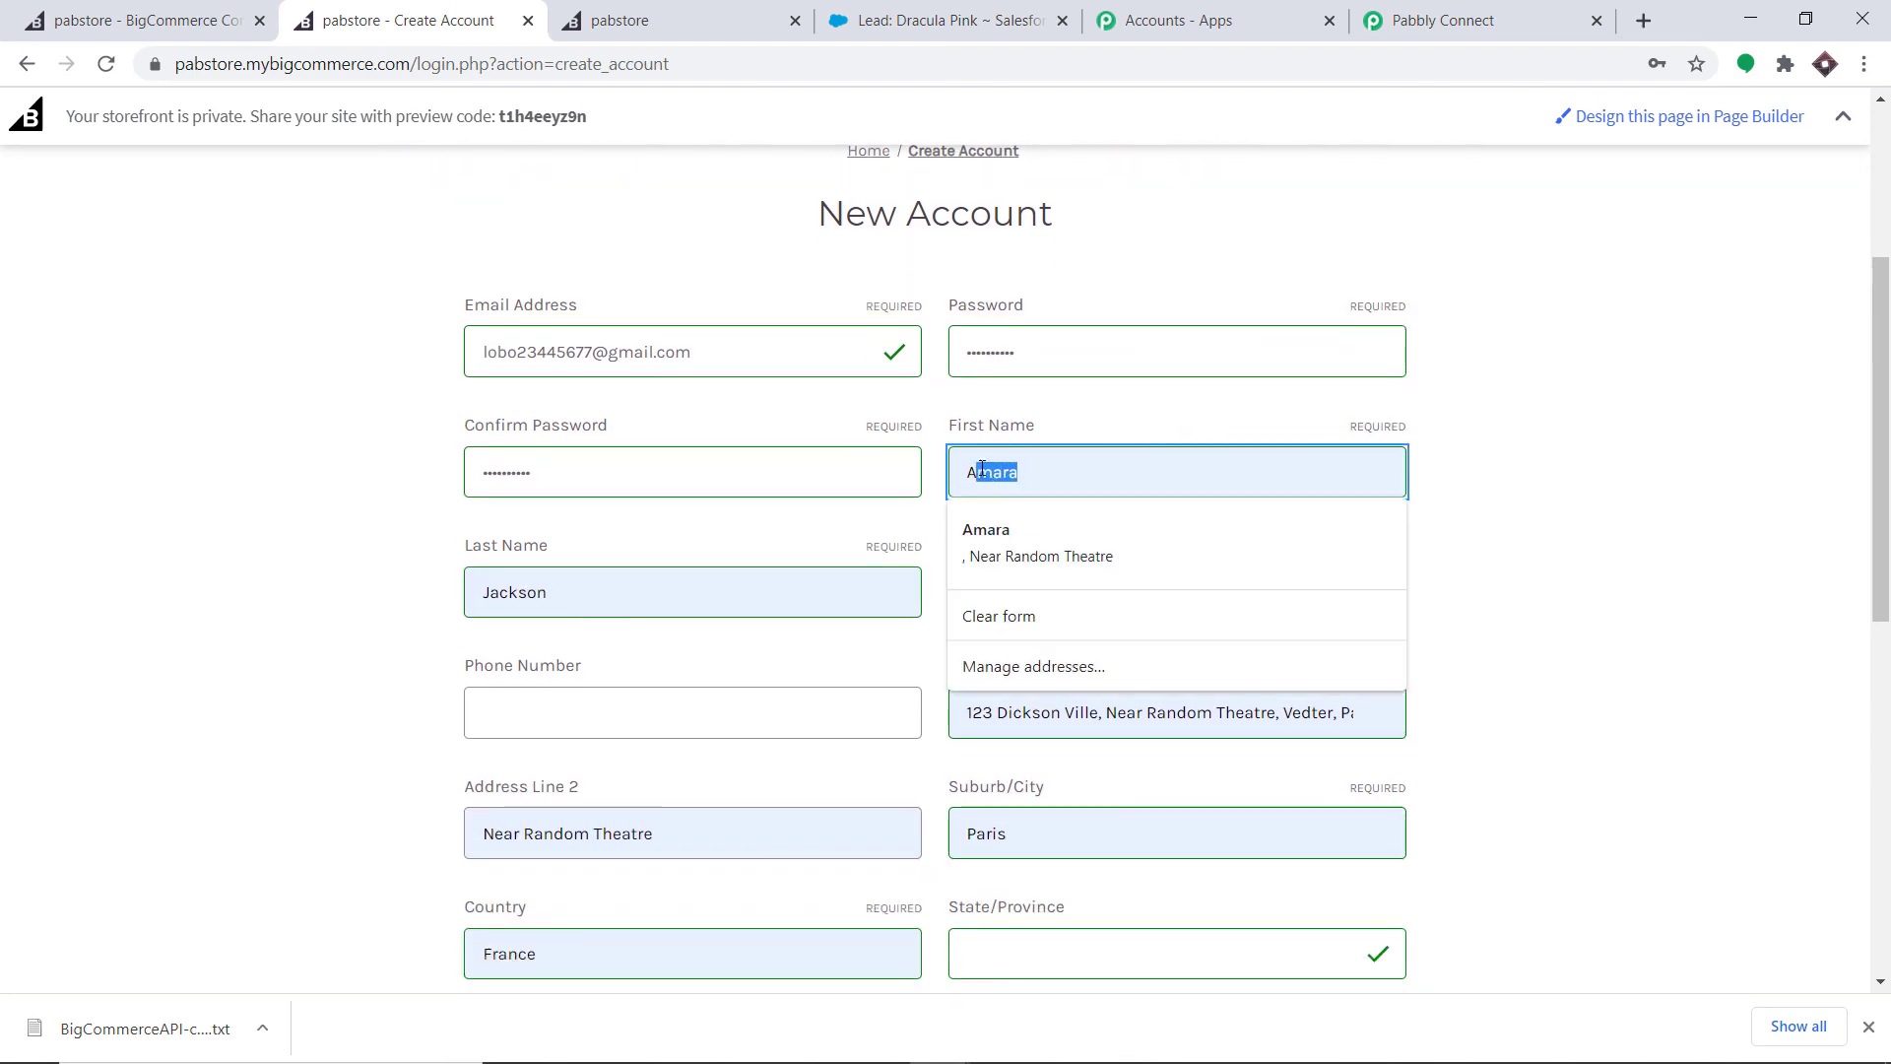
{"action": "key", "text": "BackSpace"}
{"action": "type", "text": "nnie"}
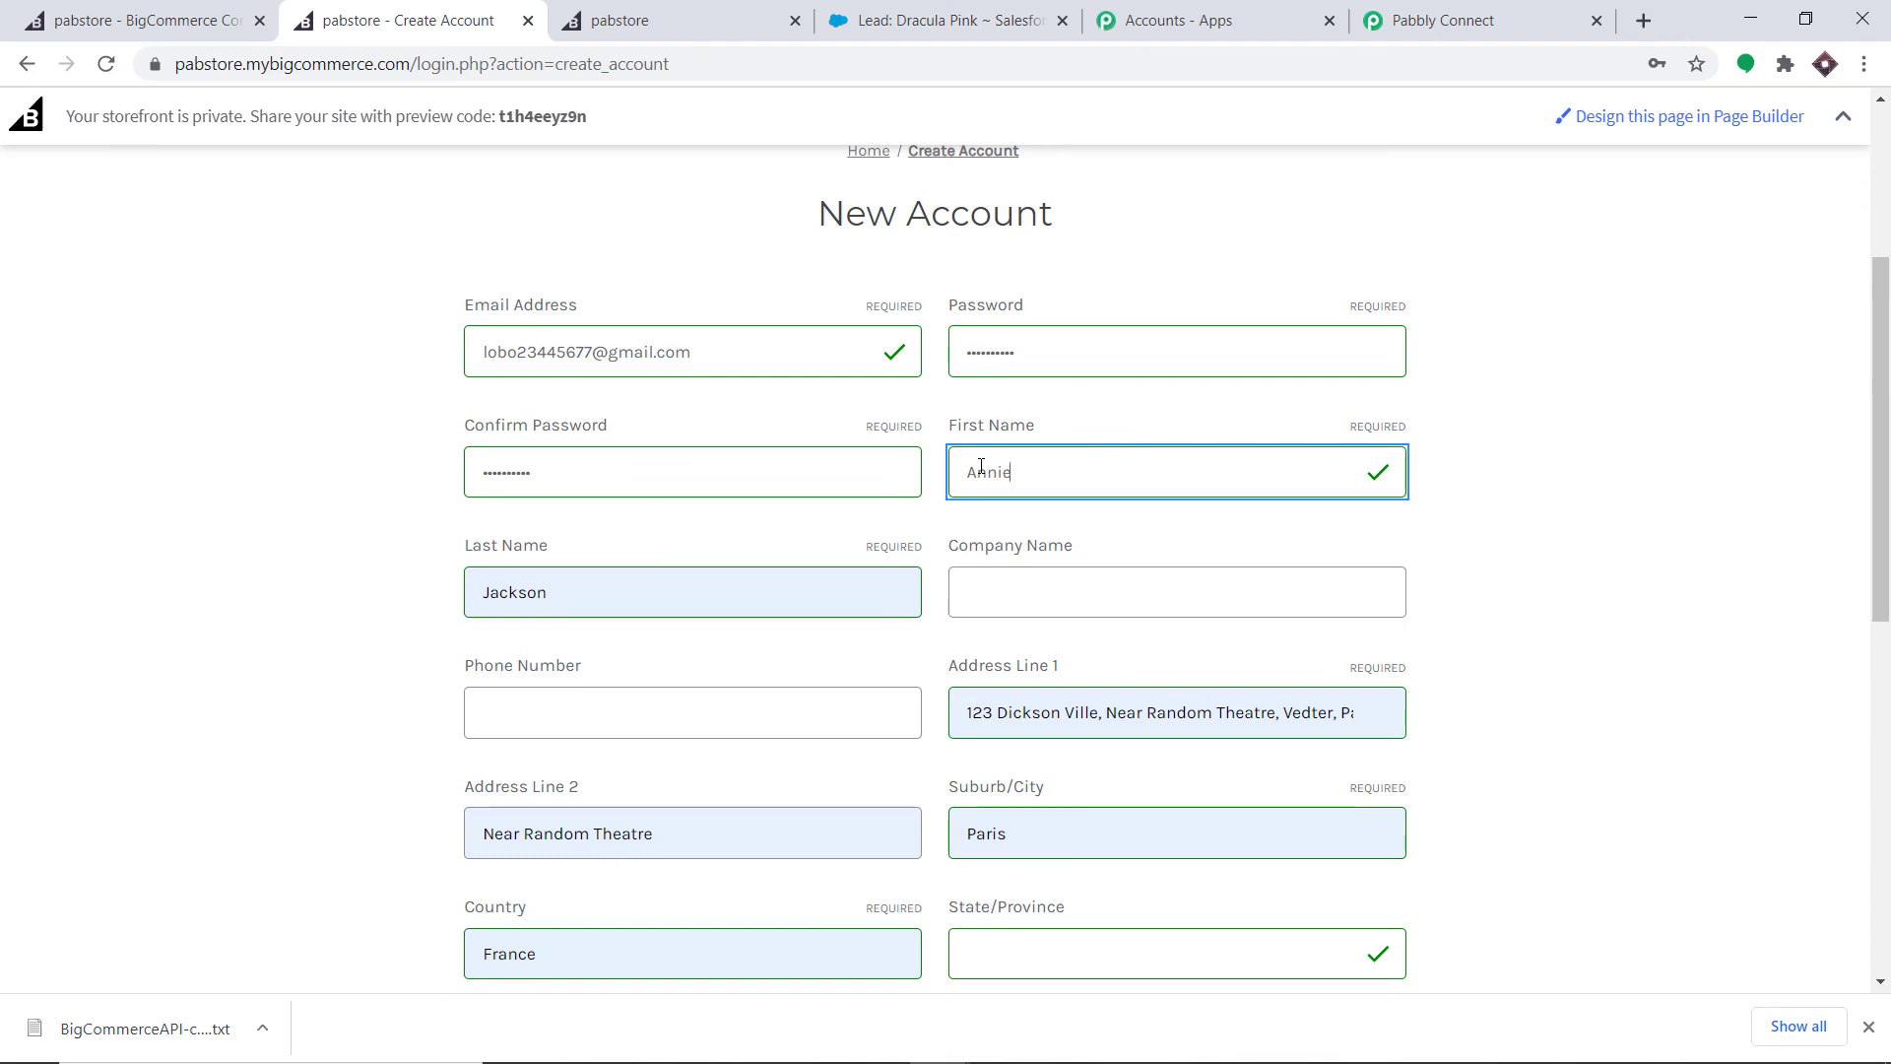
{"action": "double_click", "coordinate": [514, 591]}
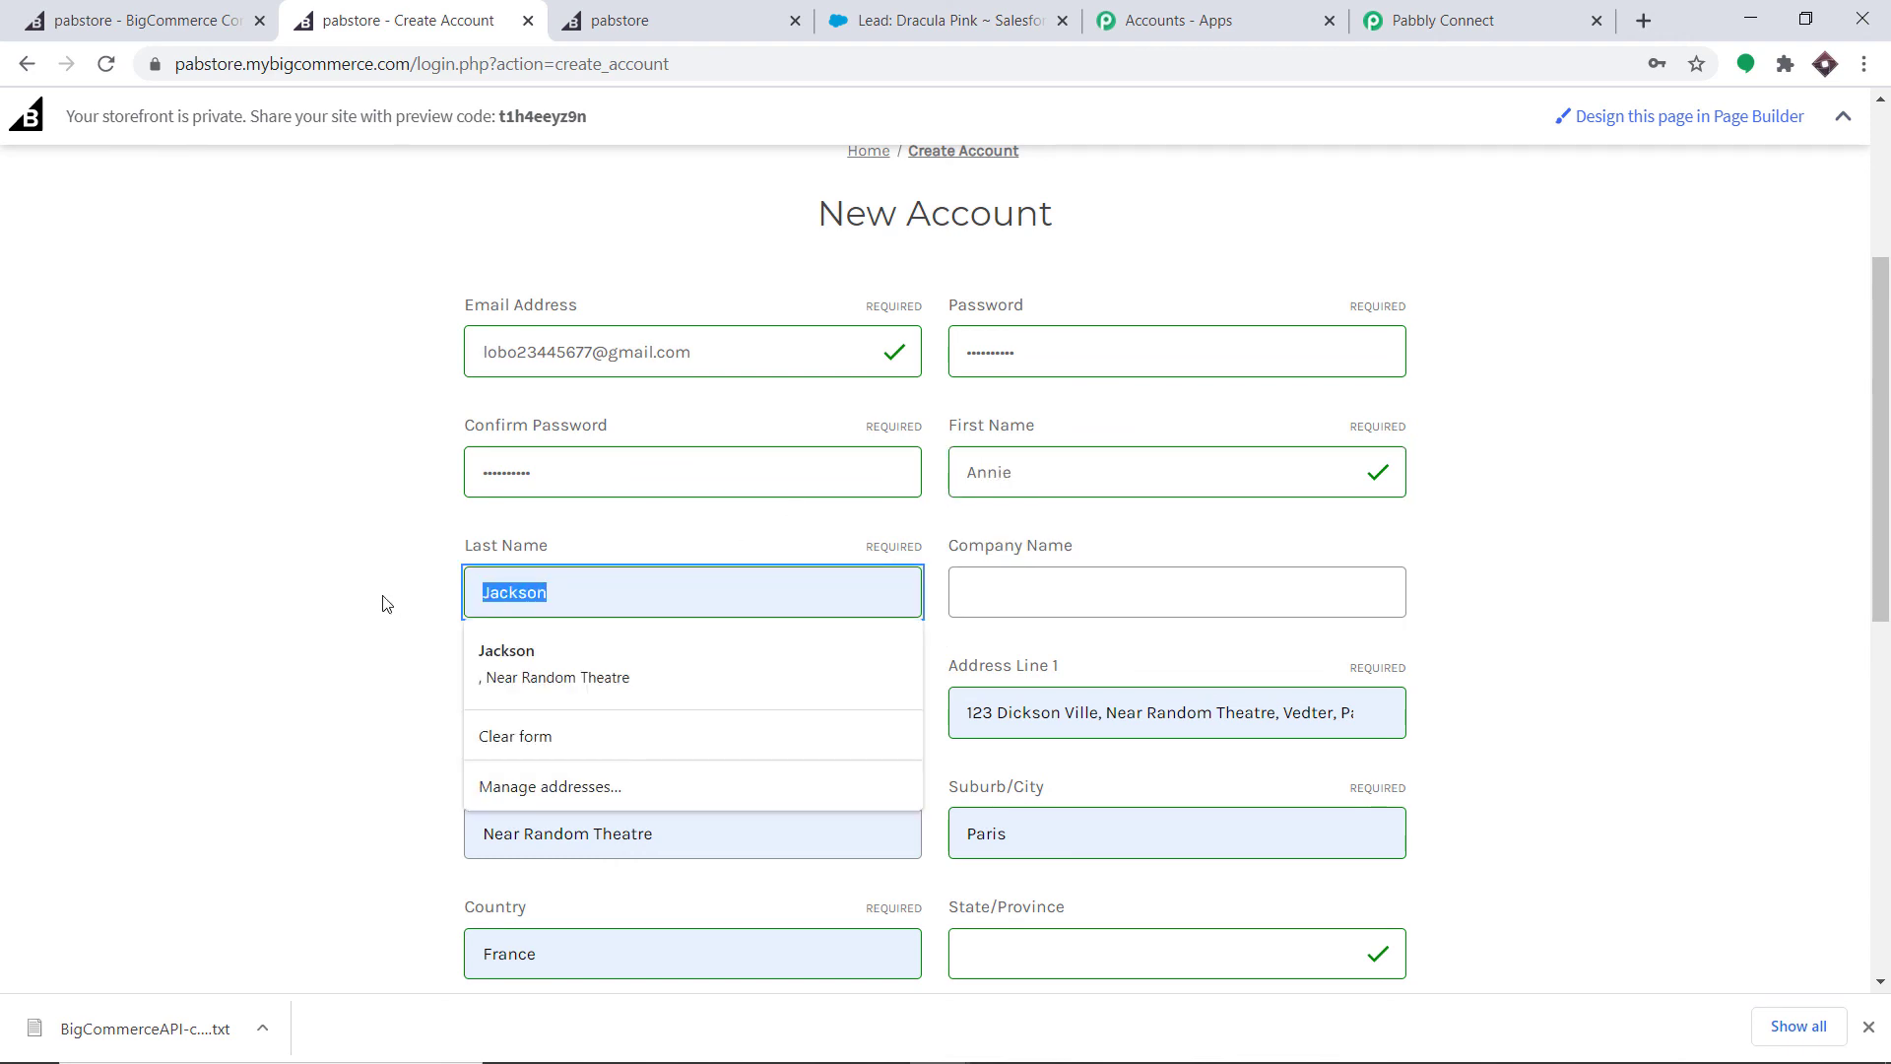
{"action": "key", "text": "BackSpace"}
{"action": "type", "text": "Miche"}
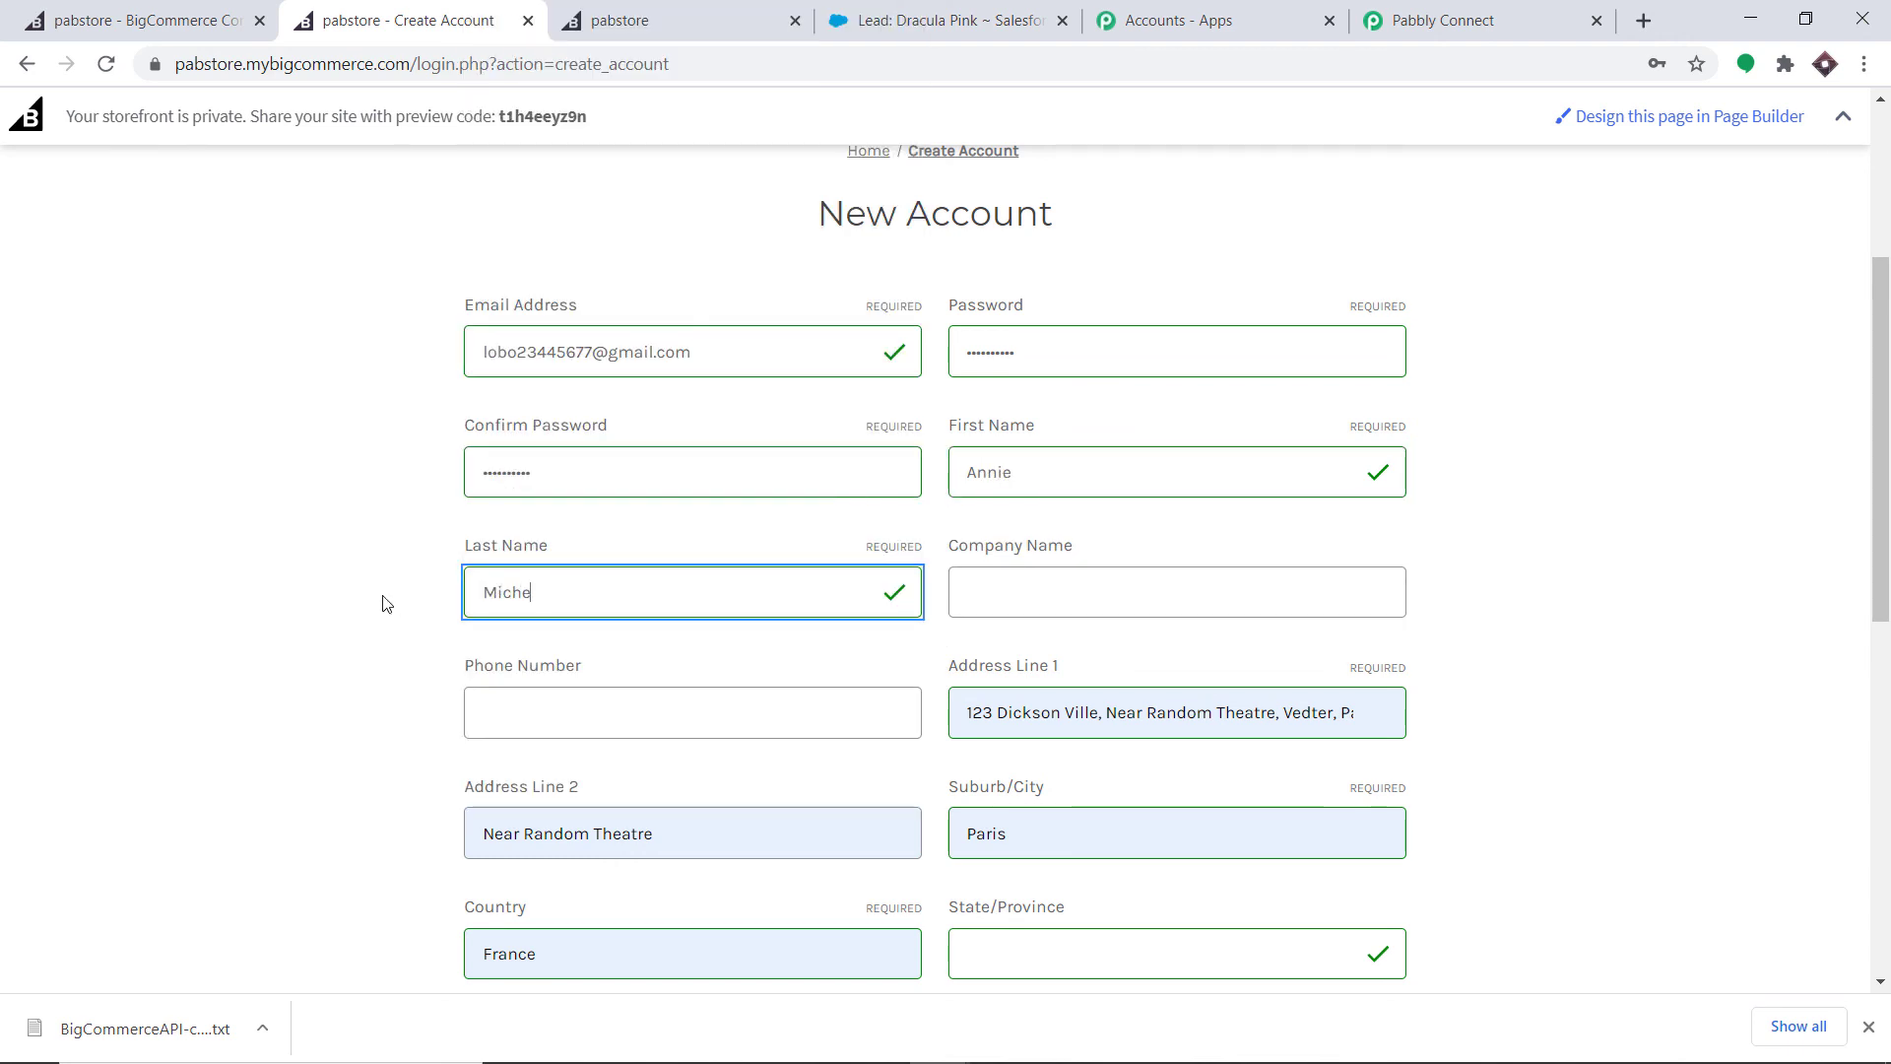
{"action": "type", "text": "al"}
{"action": "scroll", "coordinate": [1029, 630], "scroll_direction": "down", "scroll_amount": 1}
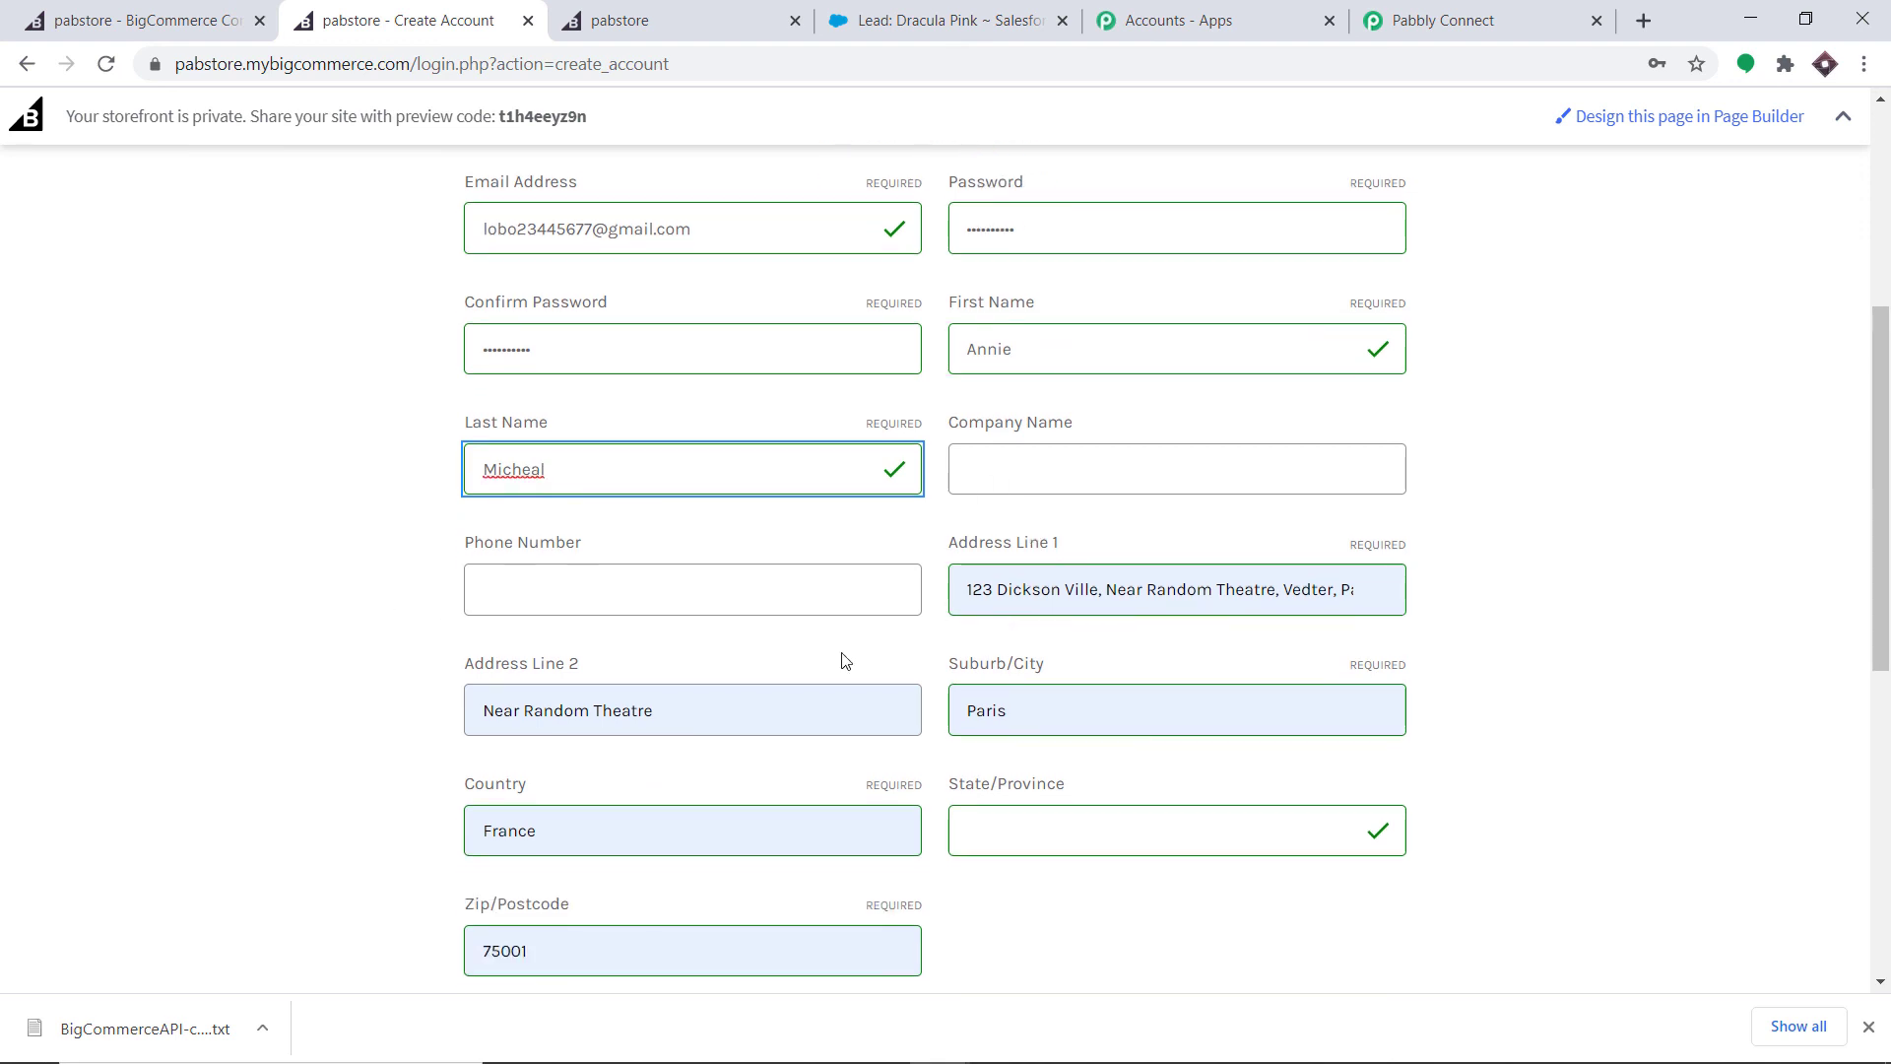
{"action": "scroll", "coordinate": [536, 701], "scroll_direction": "down", "scroll_amount": 1}
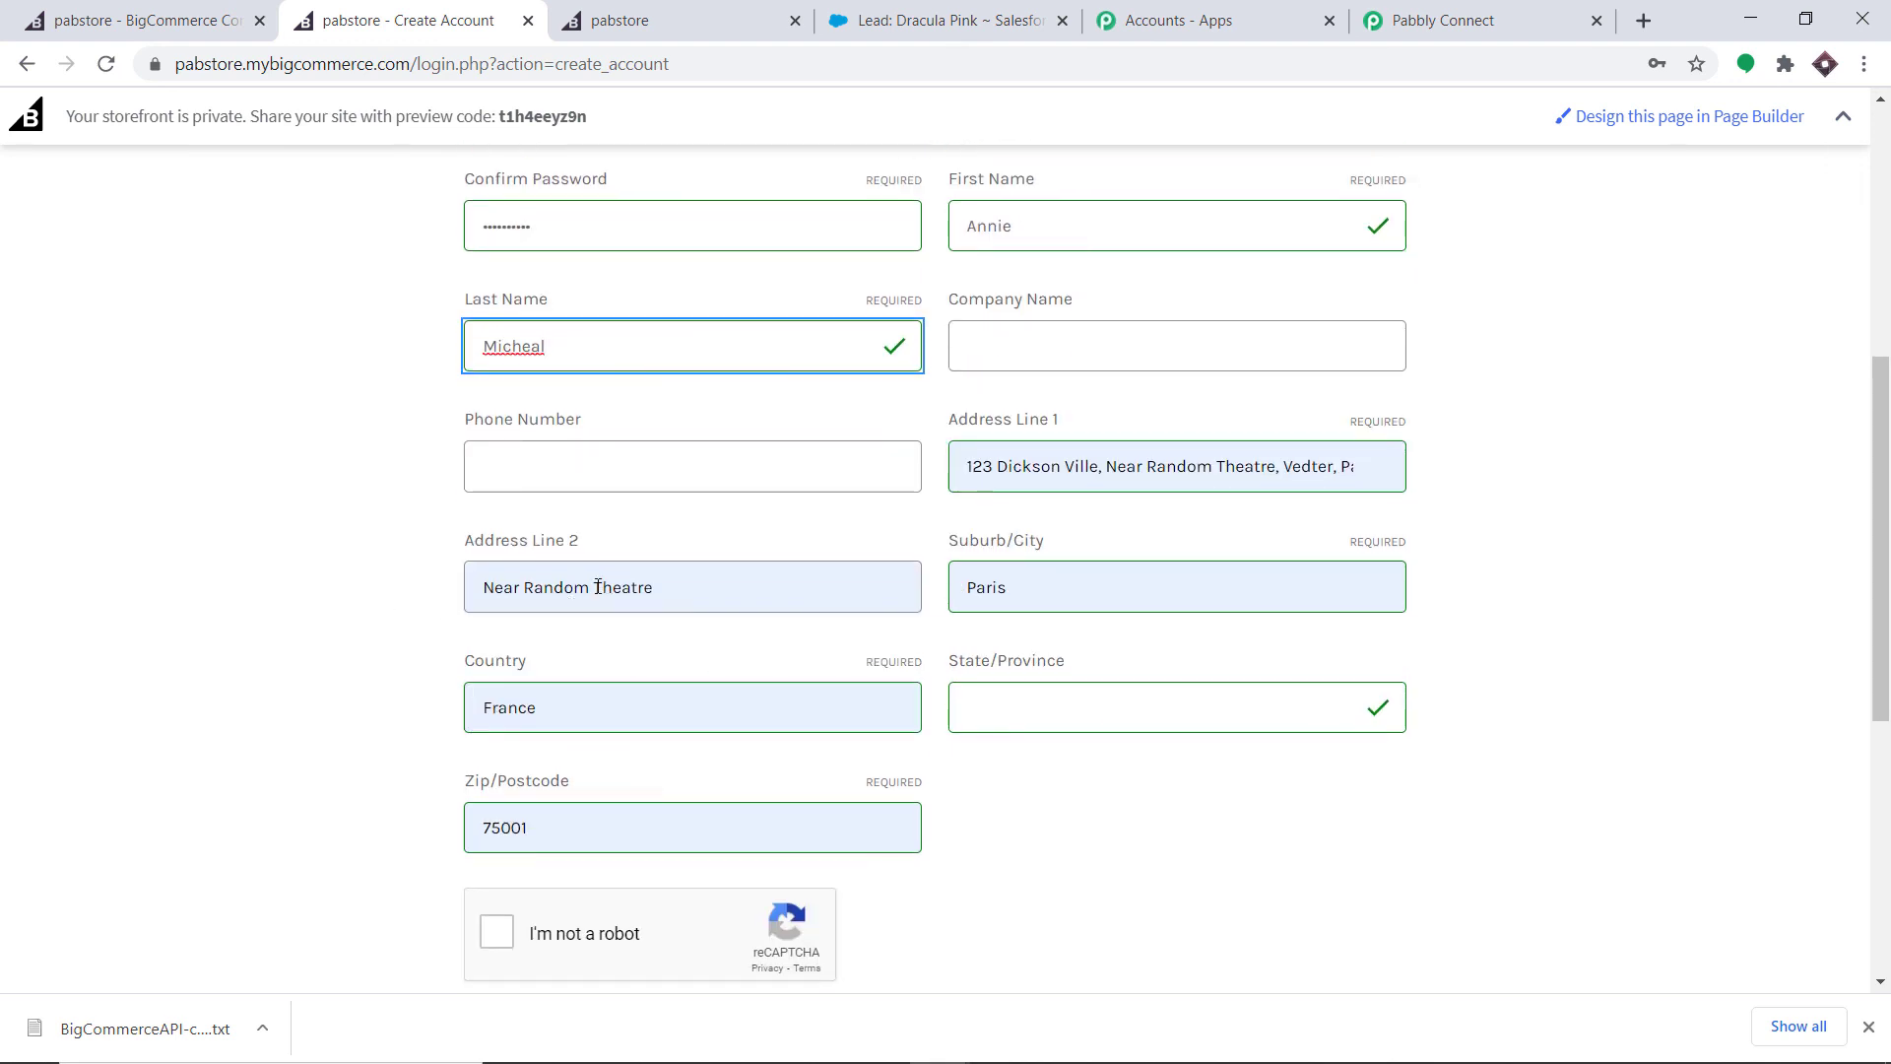
{"action": "scroll", "coordinate": [759, 747], "scroll_direction": "down", "scroll_amount": 1}
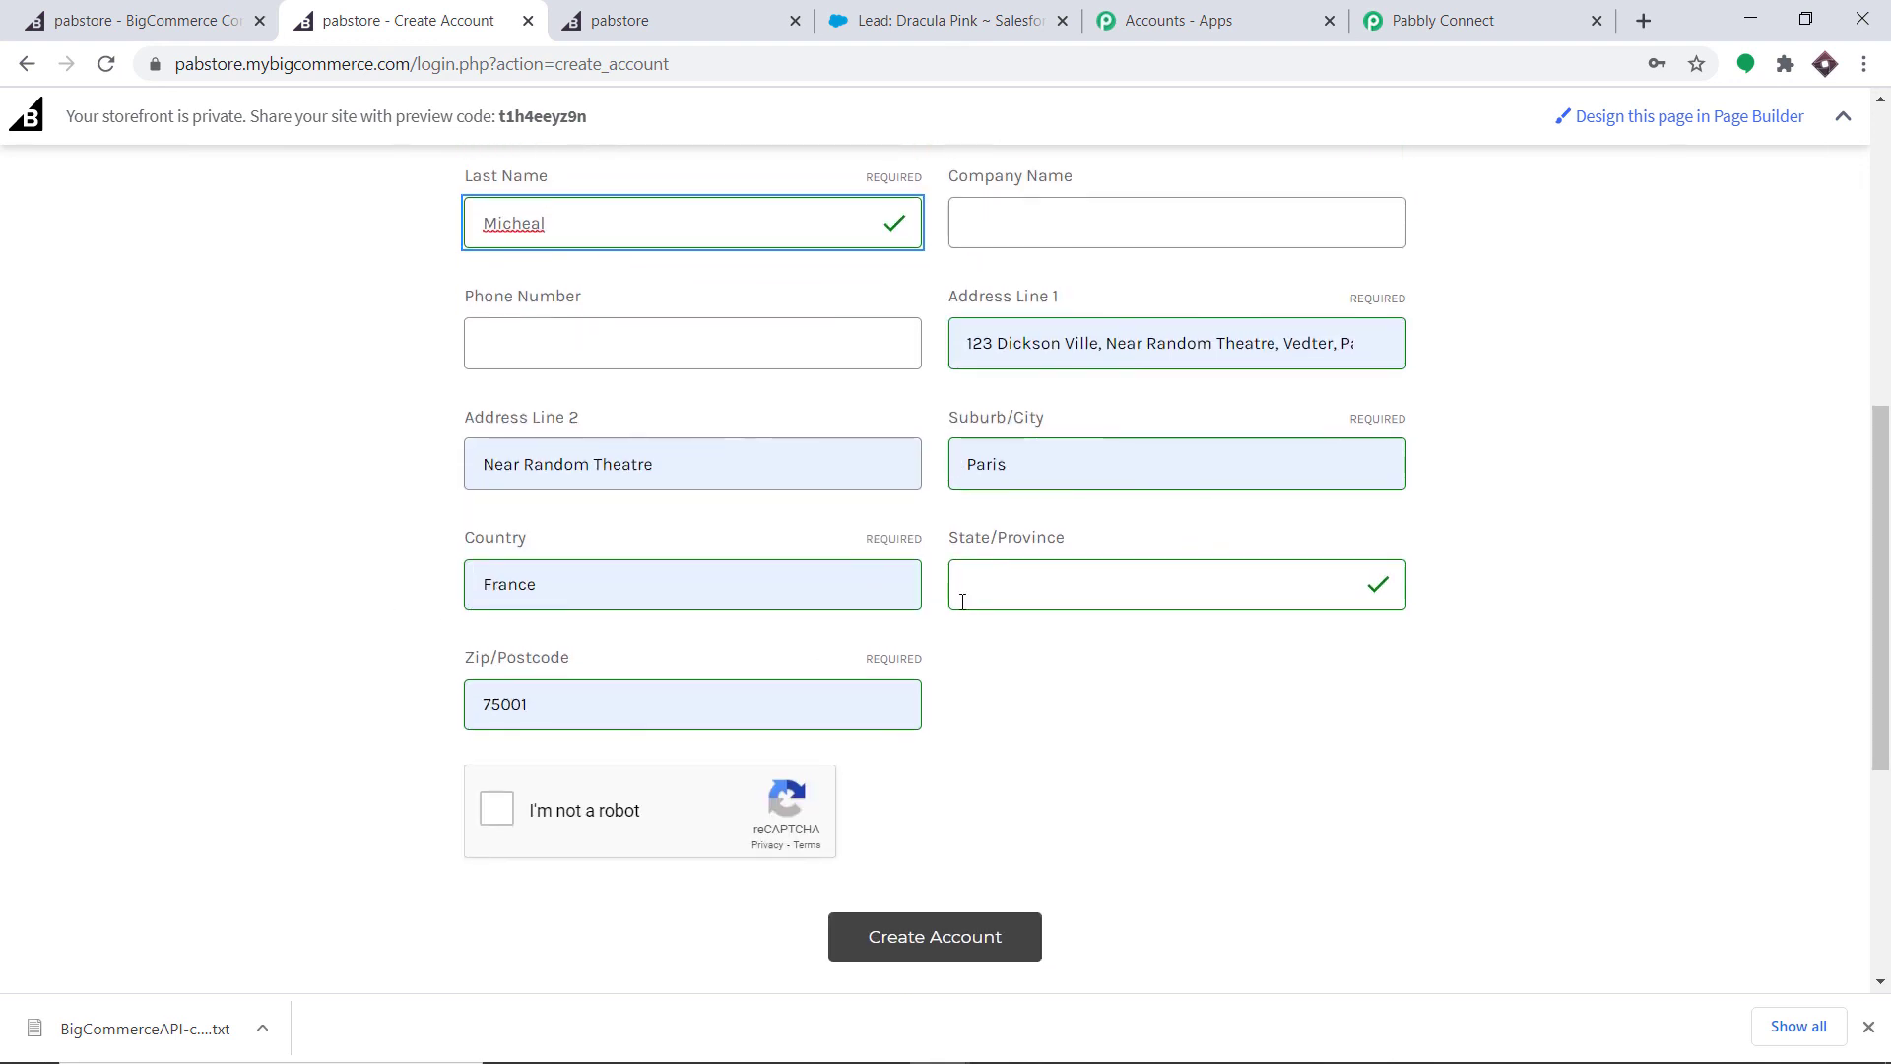
{"action": "left_click", "coordinate": [481, 805]}
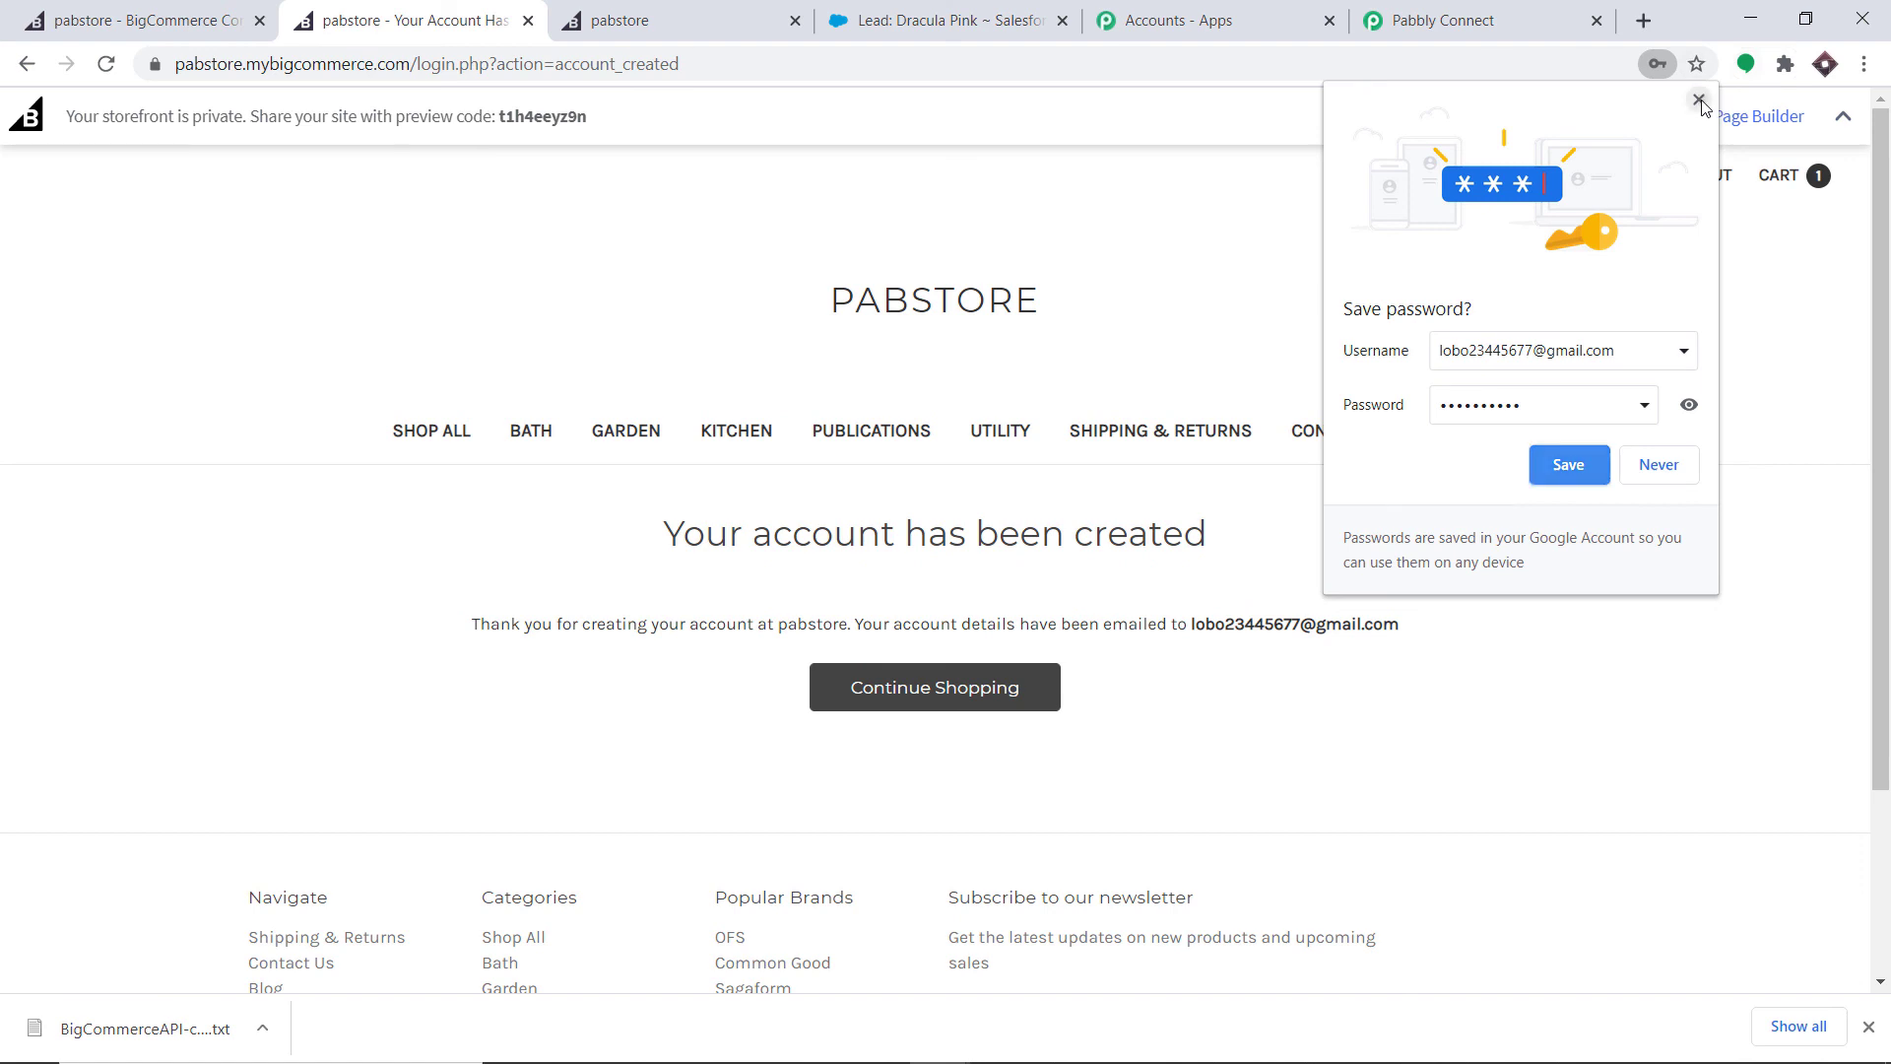
- Dismiss the save-password prompt, add the ₹70.00 Utility Mic to the cart, and go to checkout
{"action": "left_click", "coordinate": [1698, 100]}
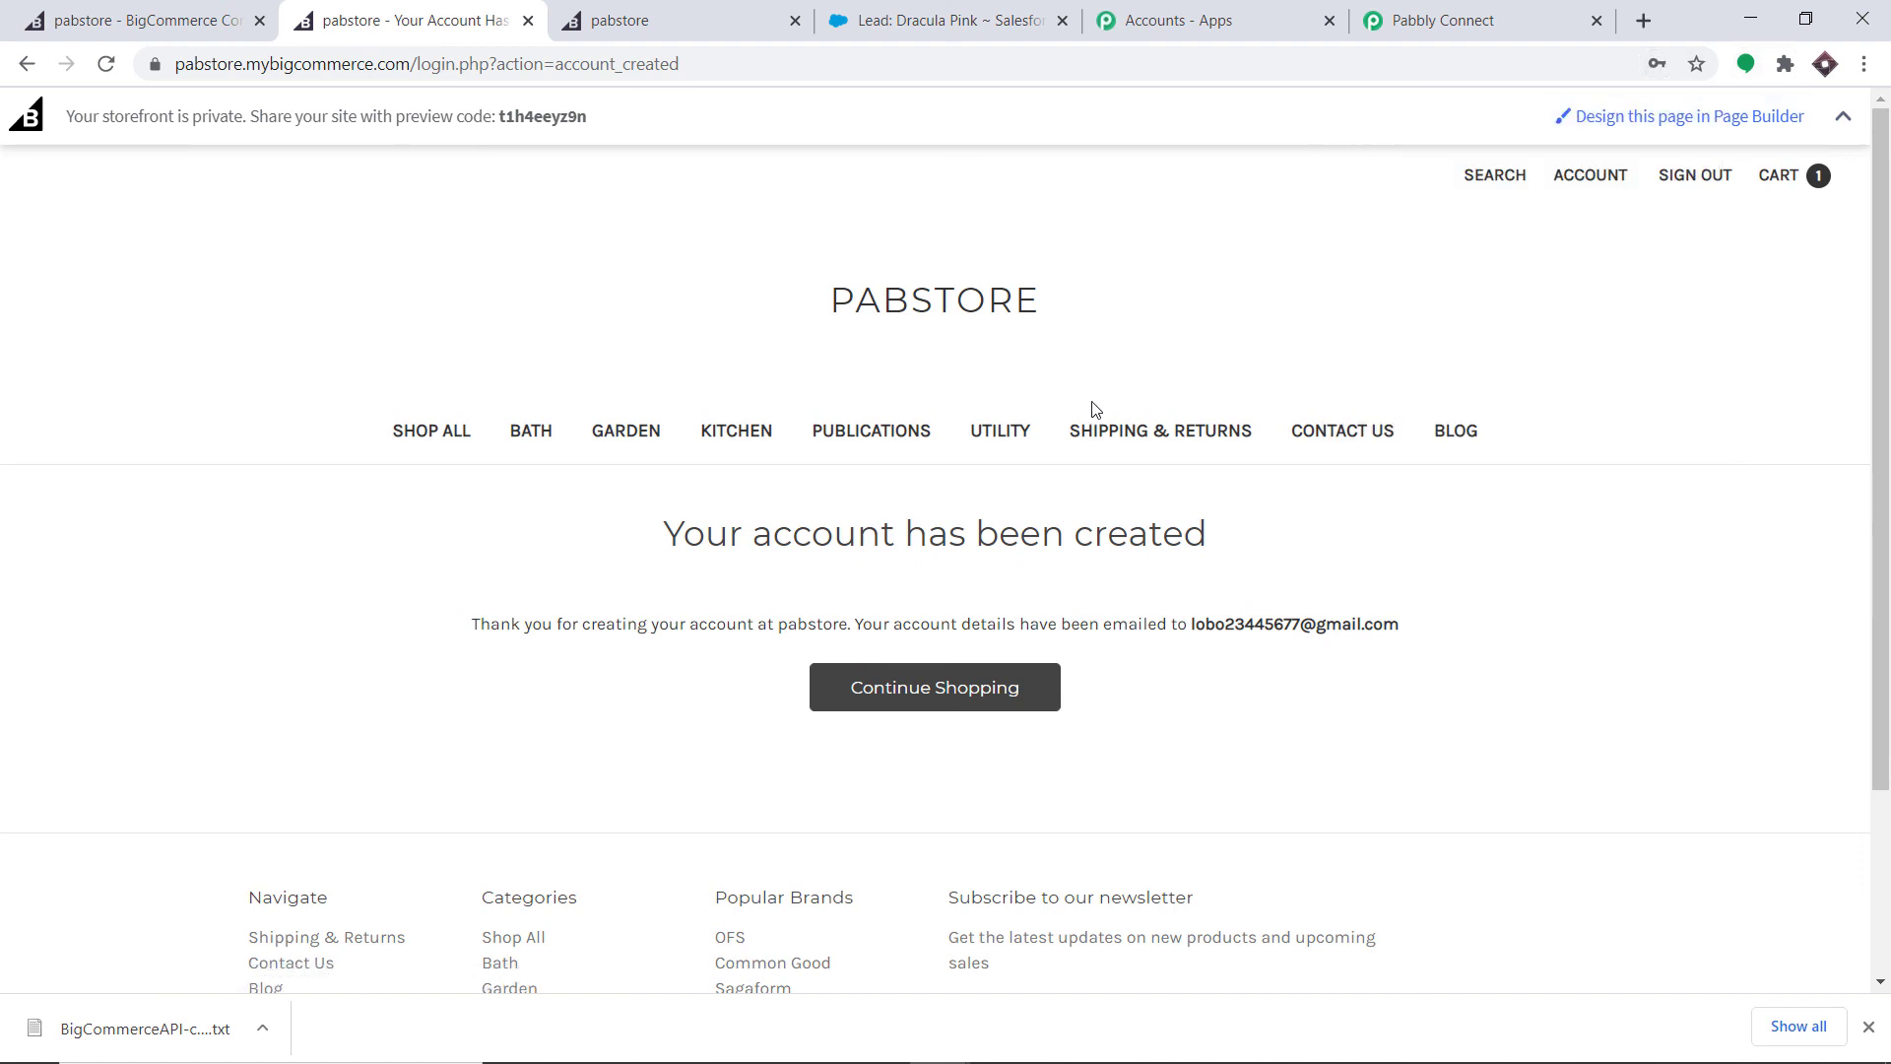
{"action": "left_click", "coordinate": [1000, 431]}
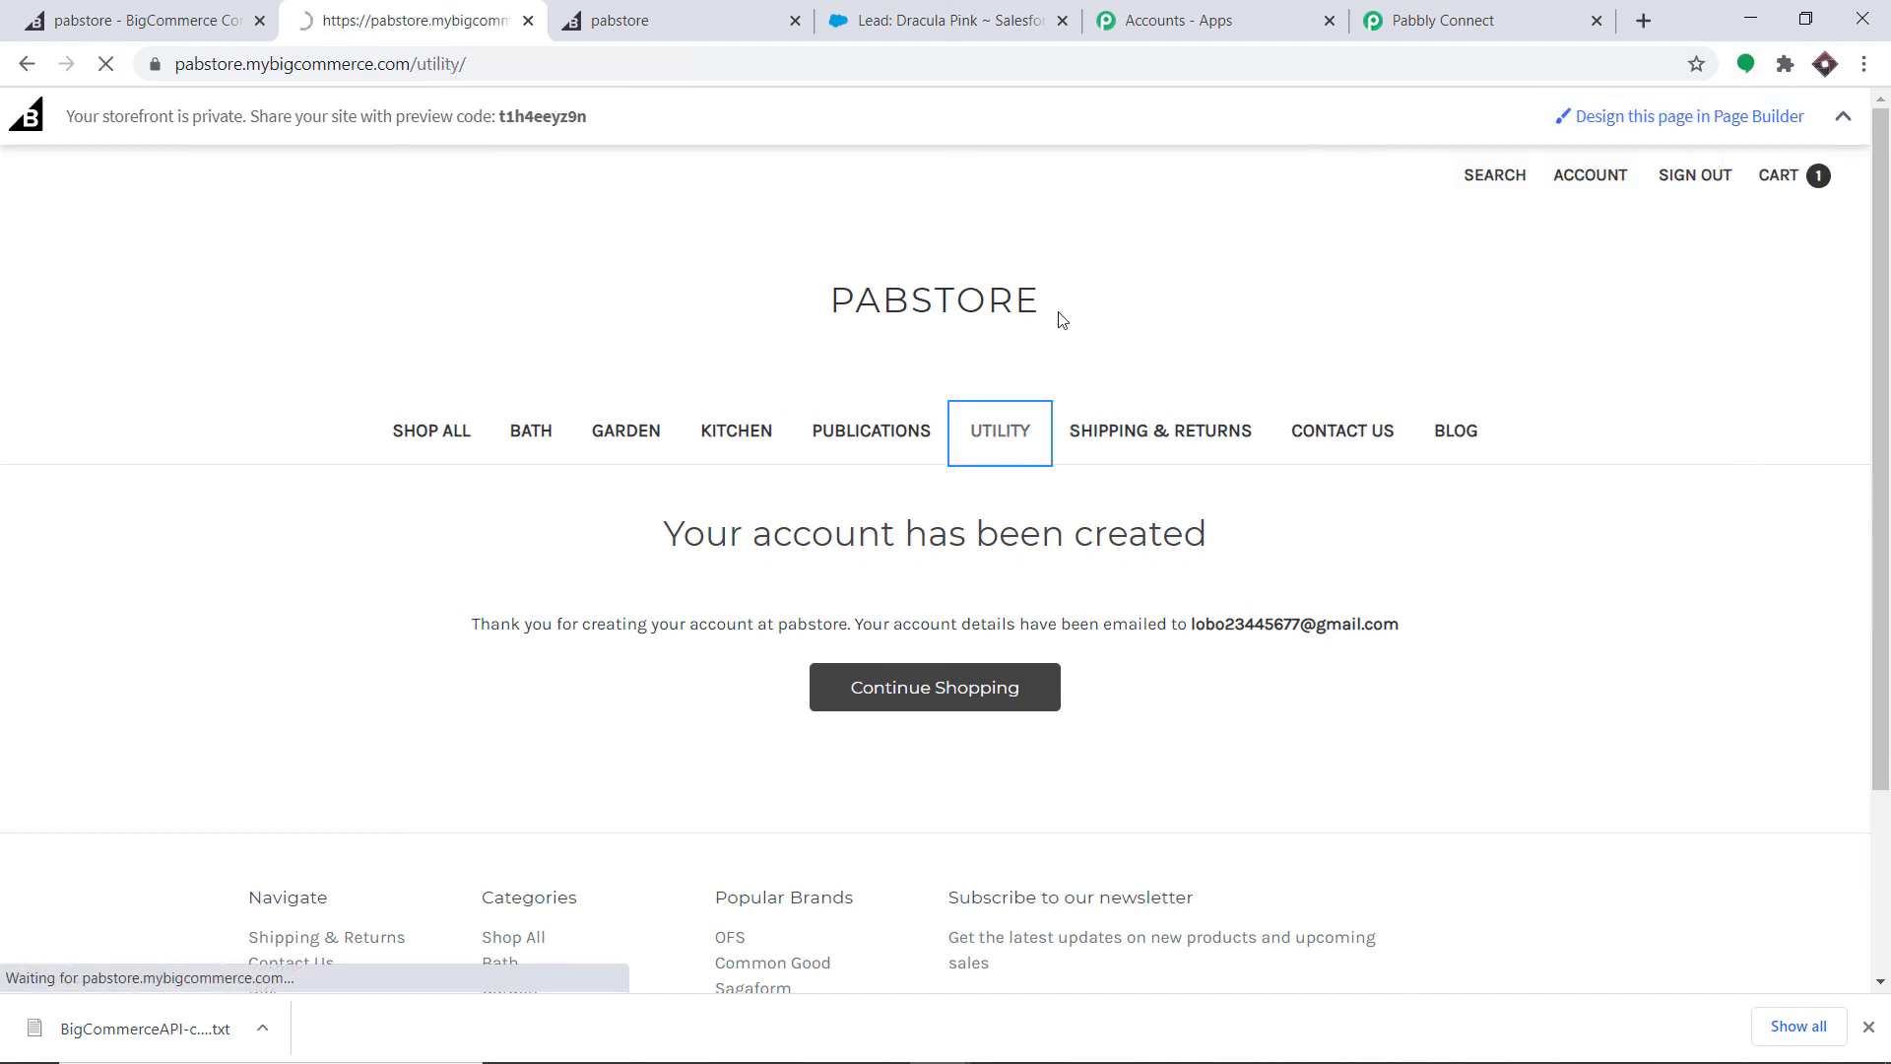
{"action": "scroll", "coordinate": [815, 506], "scroll_direction": "down", "scroll_amount": 3}
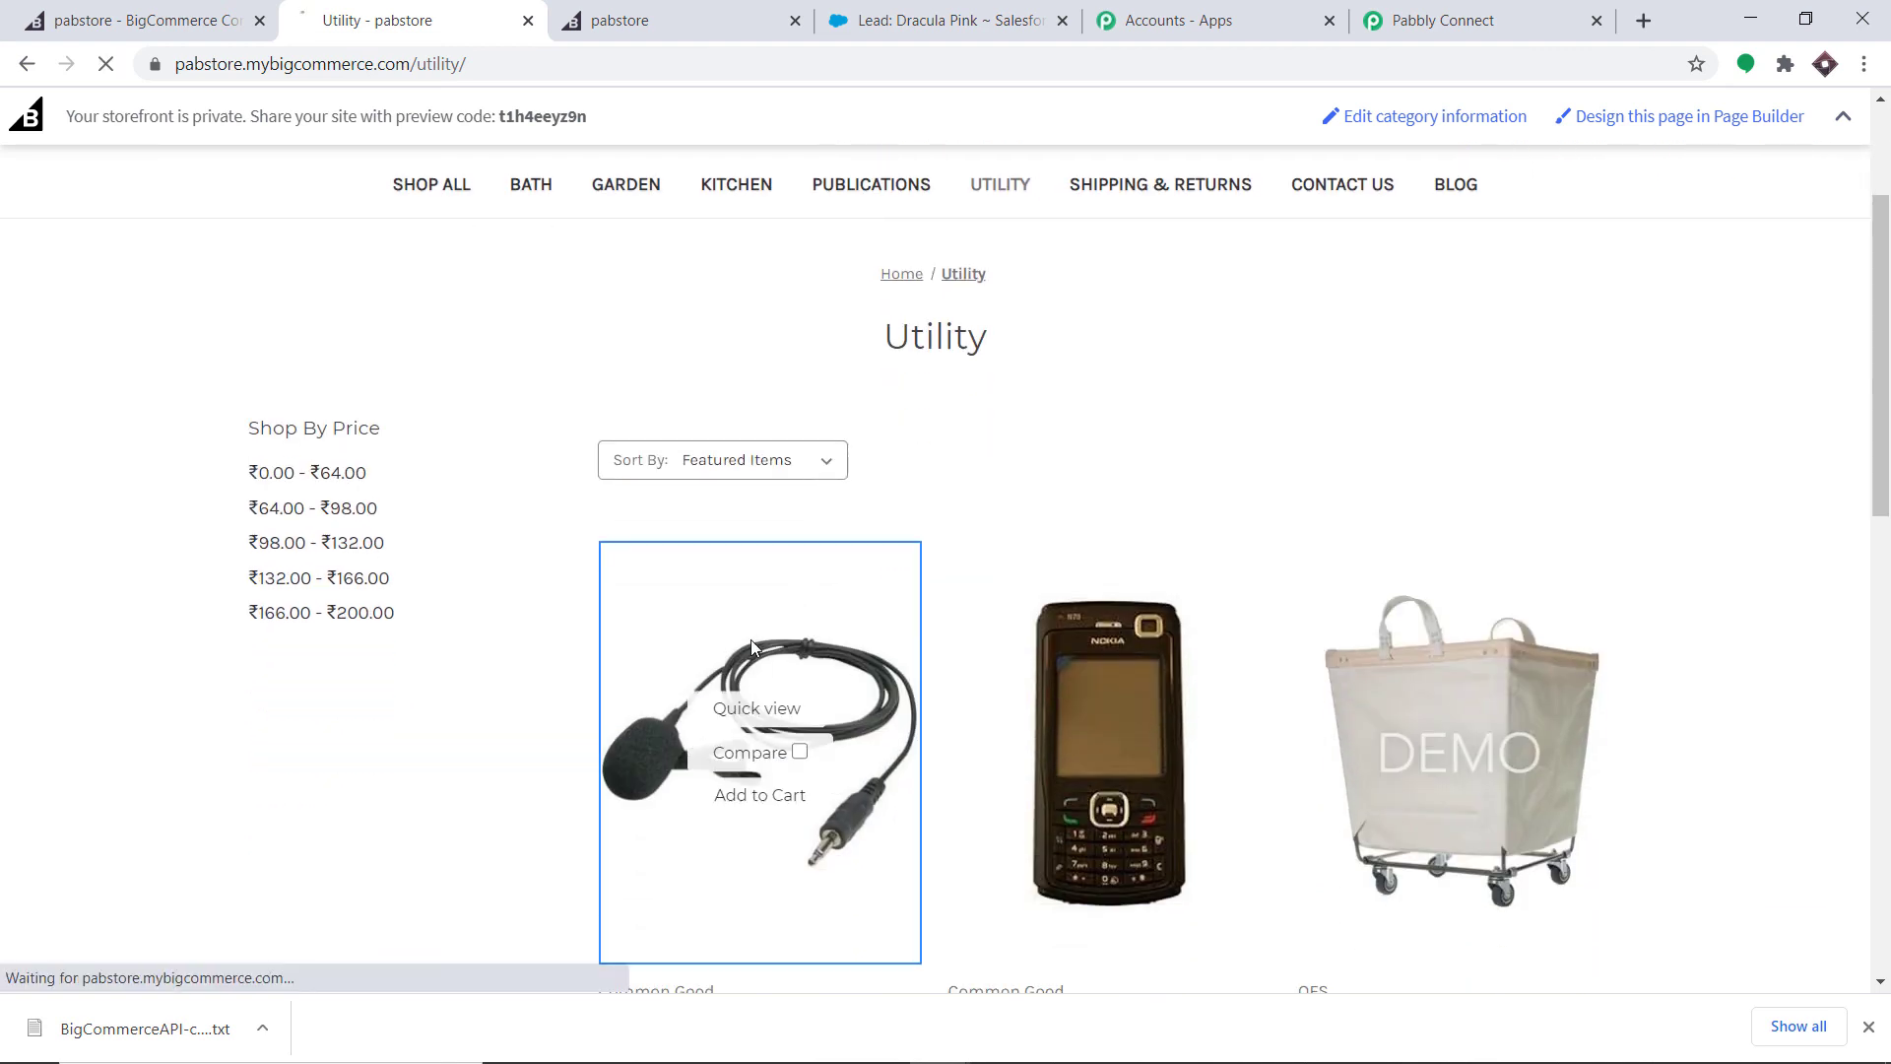
{"action": "left_click", "coordinate": [796, 603]}
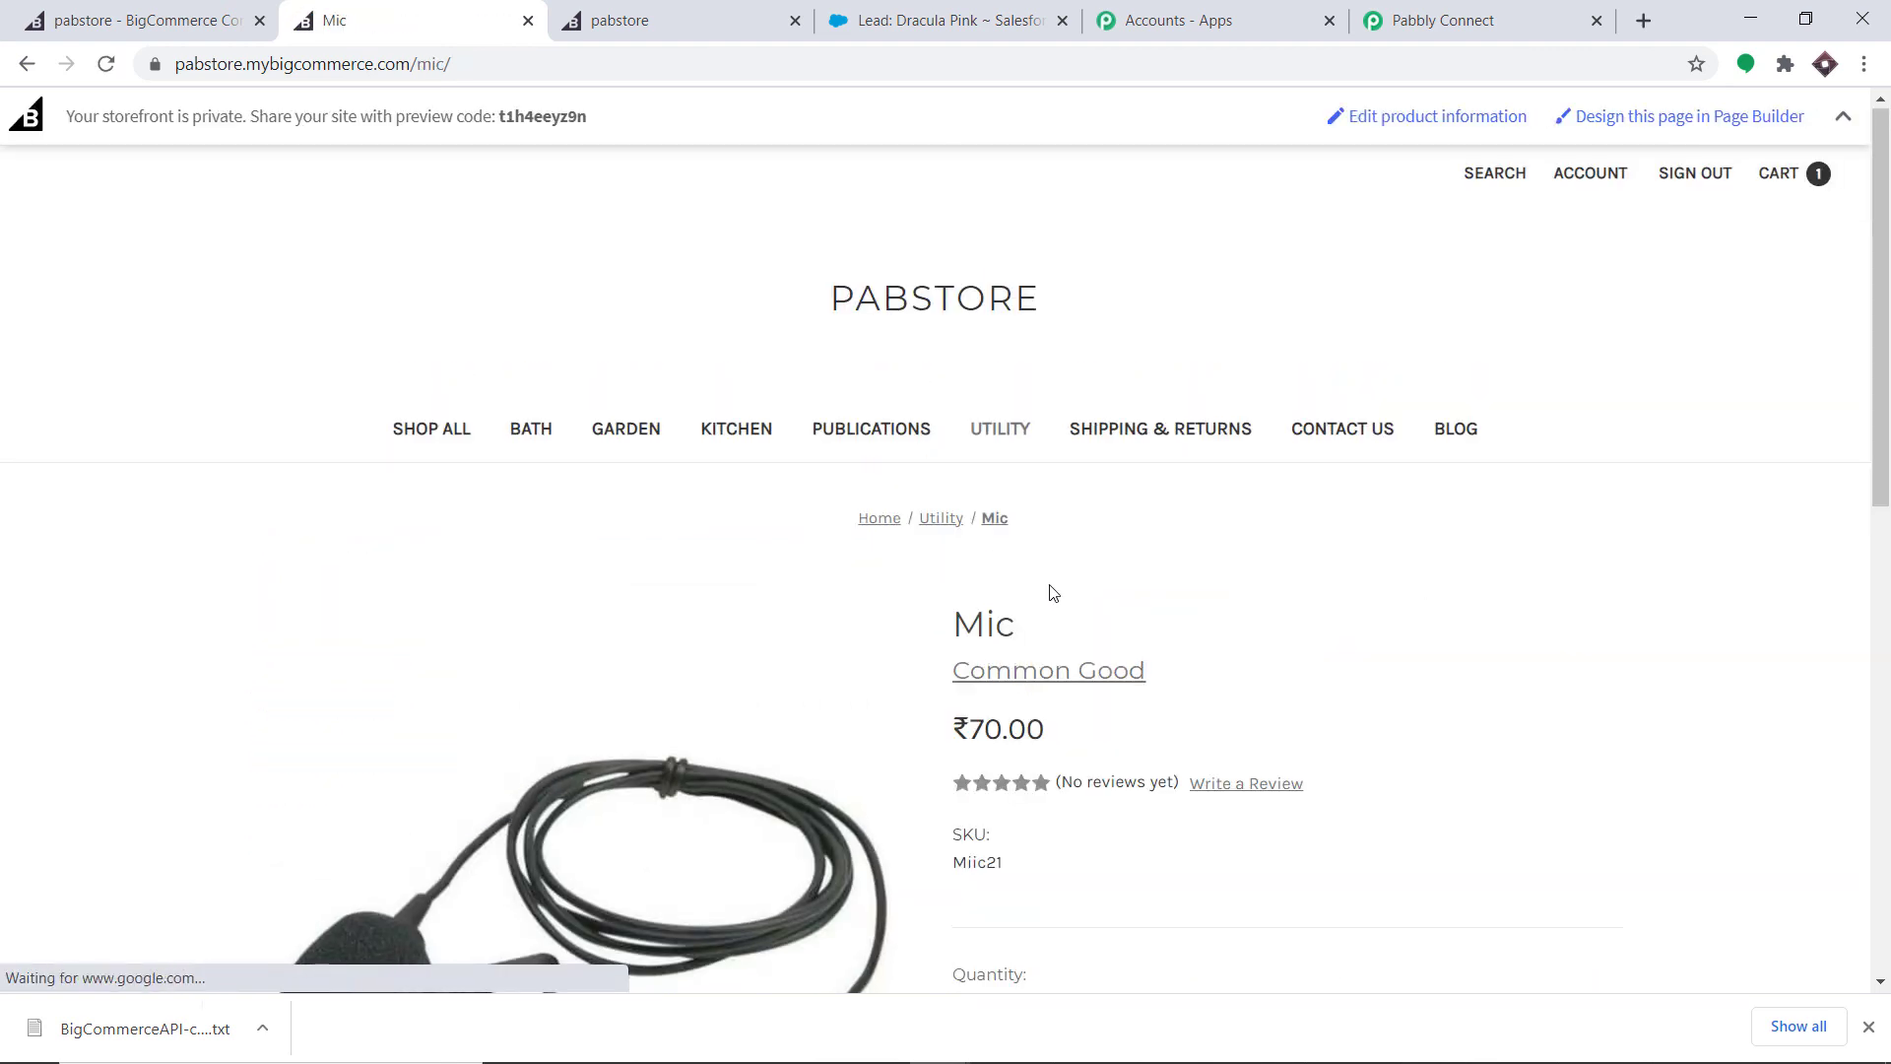
{"action": "scroll", "coordinate": [1050, 592], "scroll_direction": "down", "scroll_amount": 3}
{"action": "left_click", "coordinate": [1025, 863]}
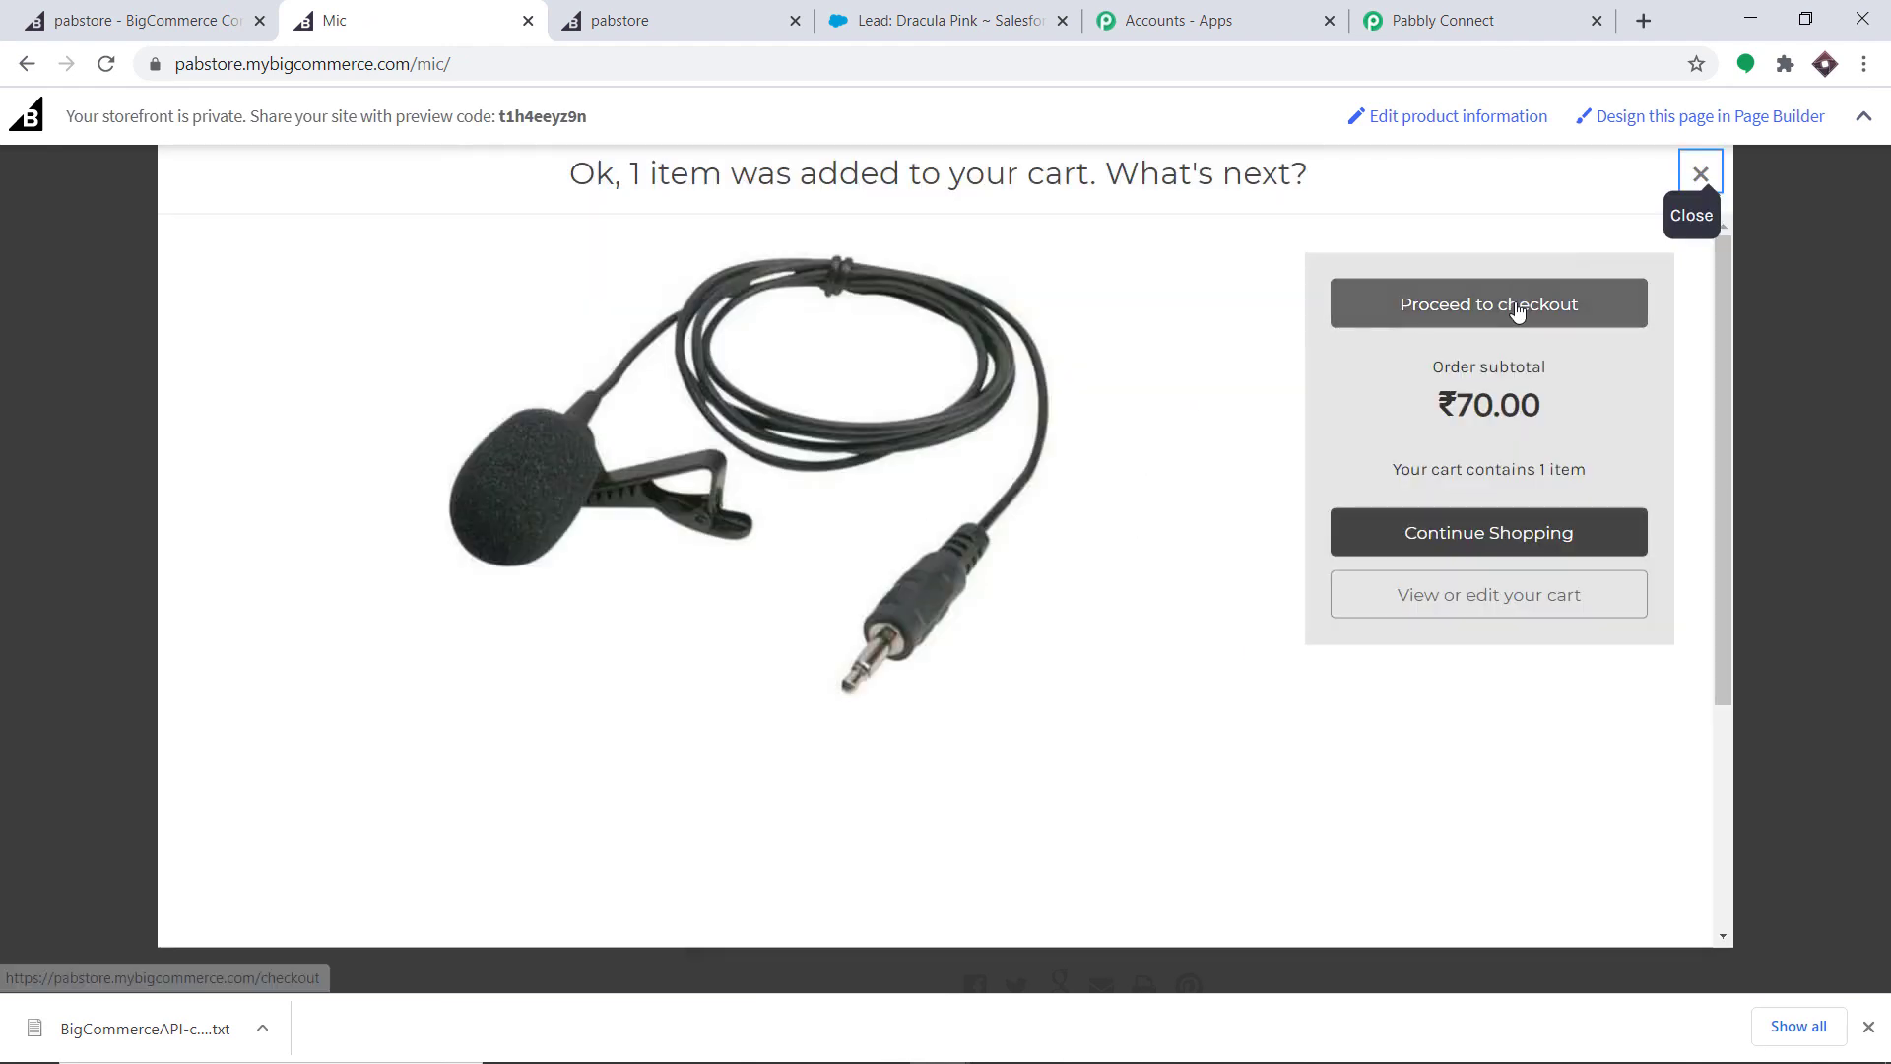
{"action": "left_click", "coordinate": [1518, 313]}
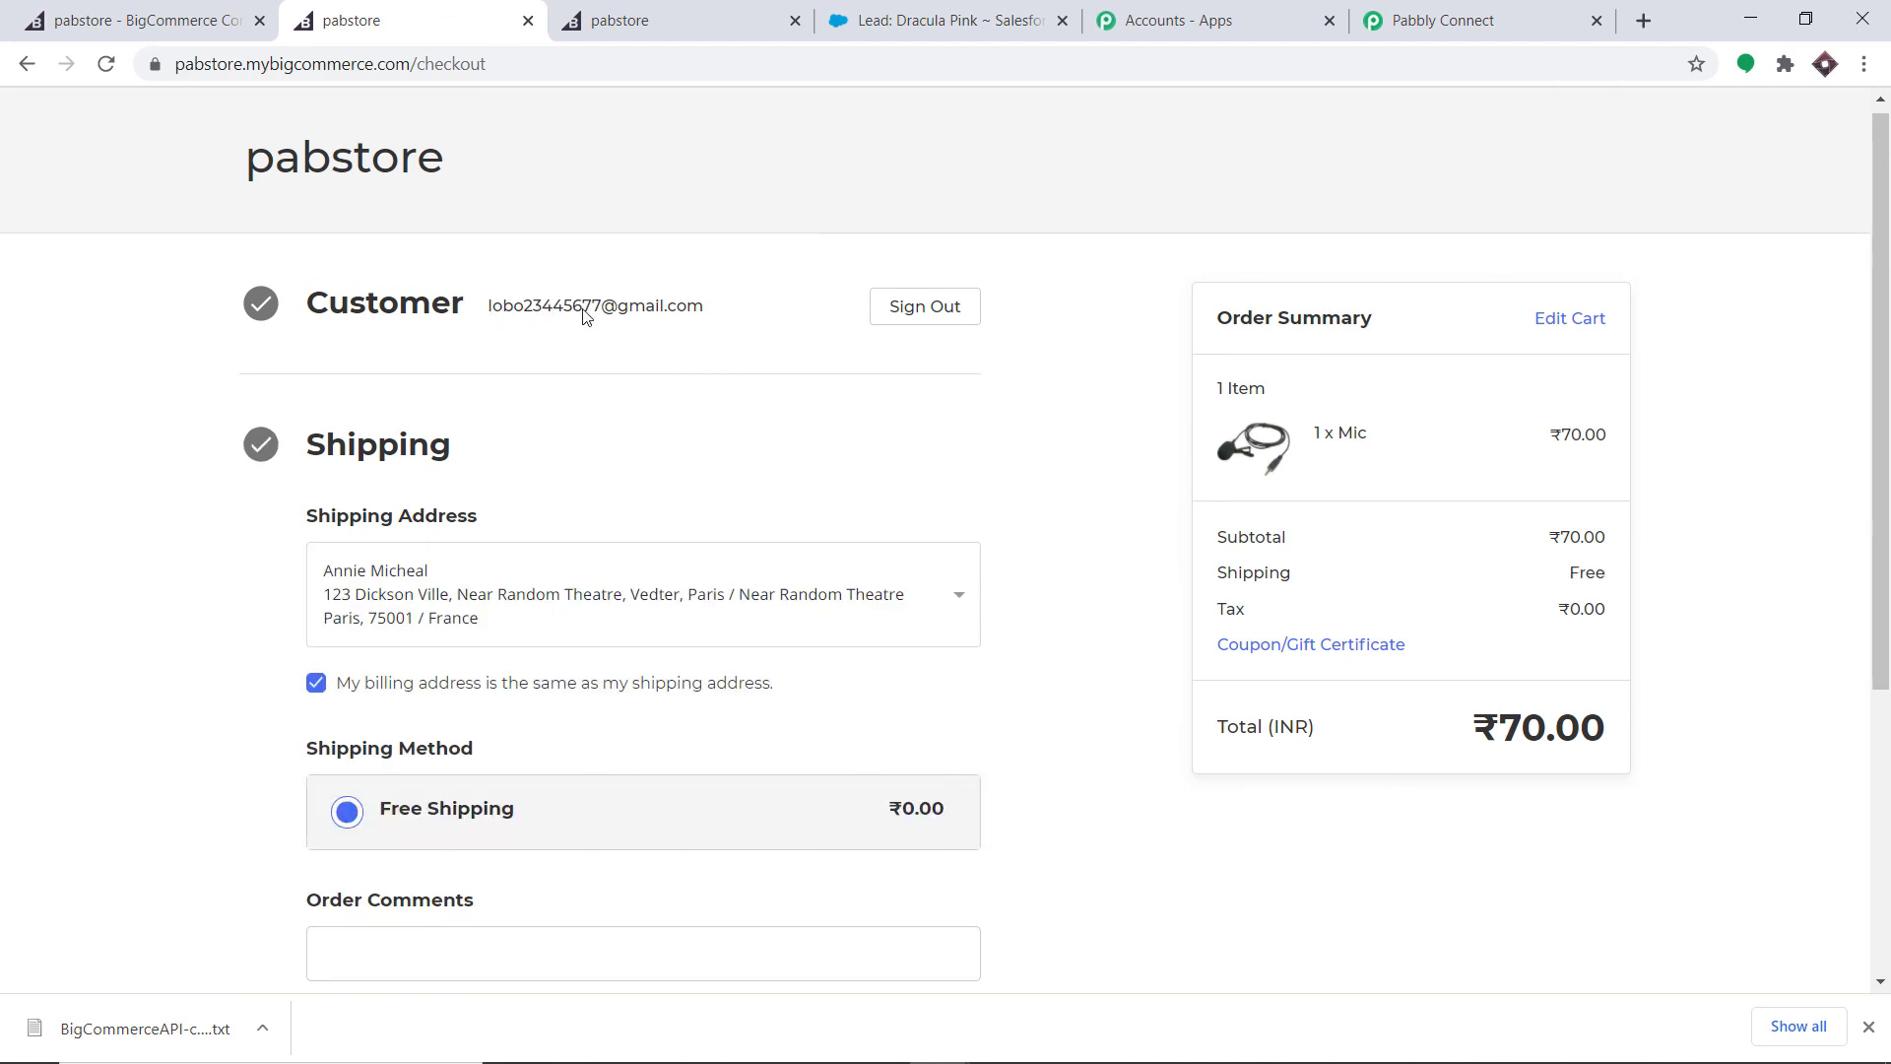
- Confirm free shipping and fill in the saved test Visa card with its security code
{"action": "scroll", "coordinate": [799, 365], "scroll_direction": "down", "scroll_amount": 1}
{"action": "scroll", "coordinate": [799, 369], "scroll_direction": "down", "scroll_amount": 3}
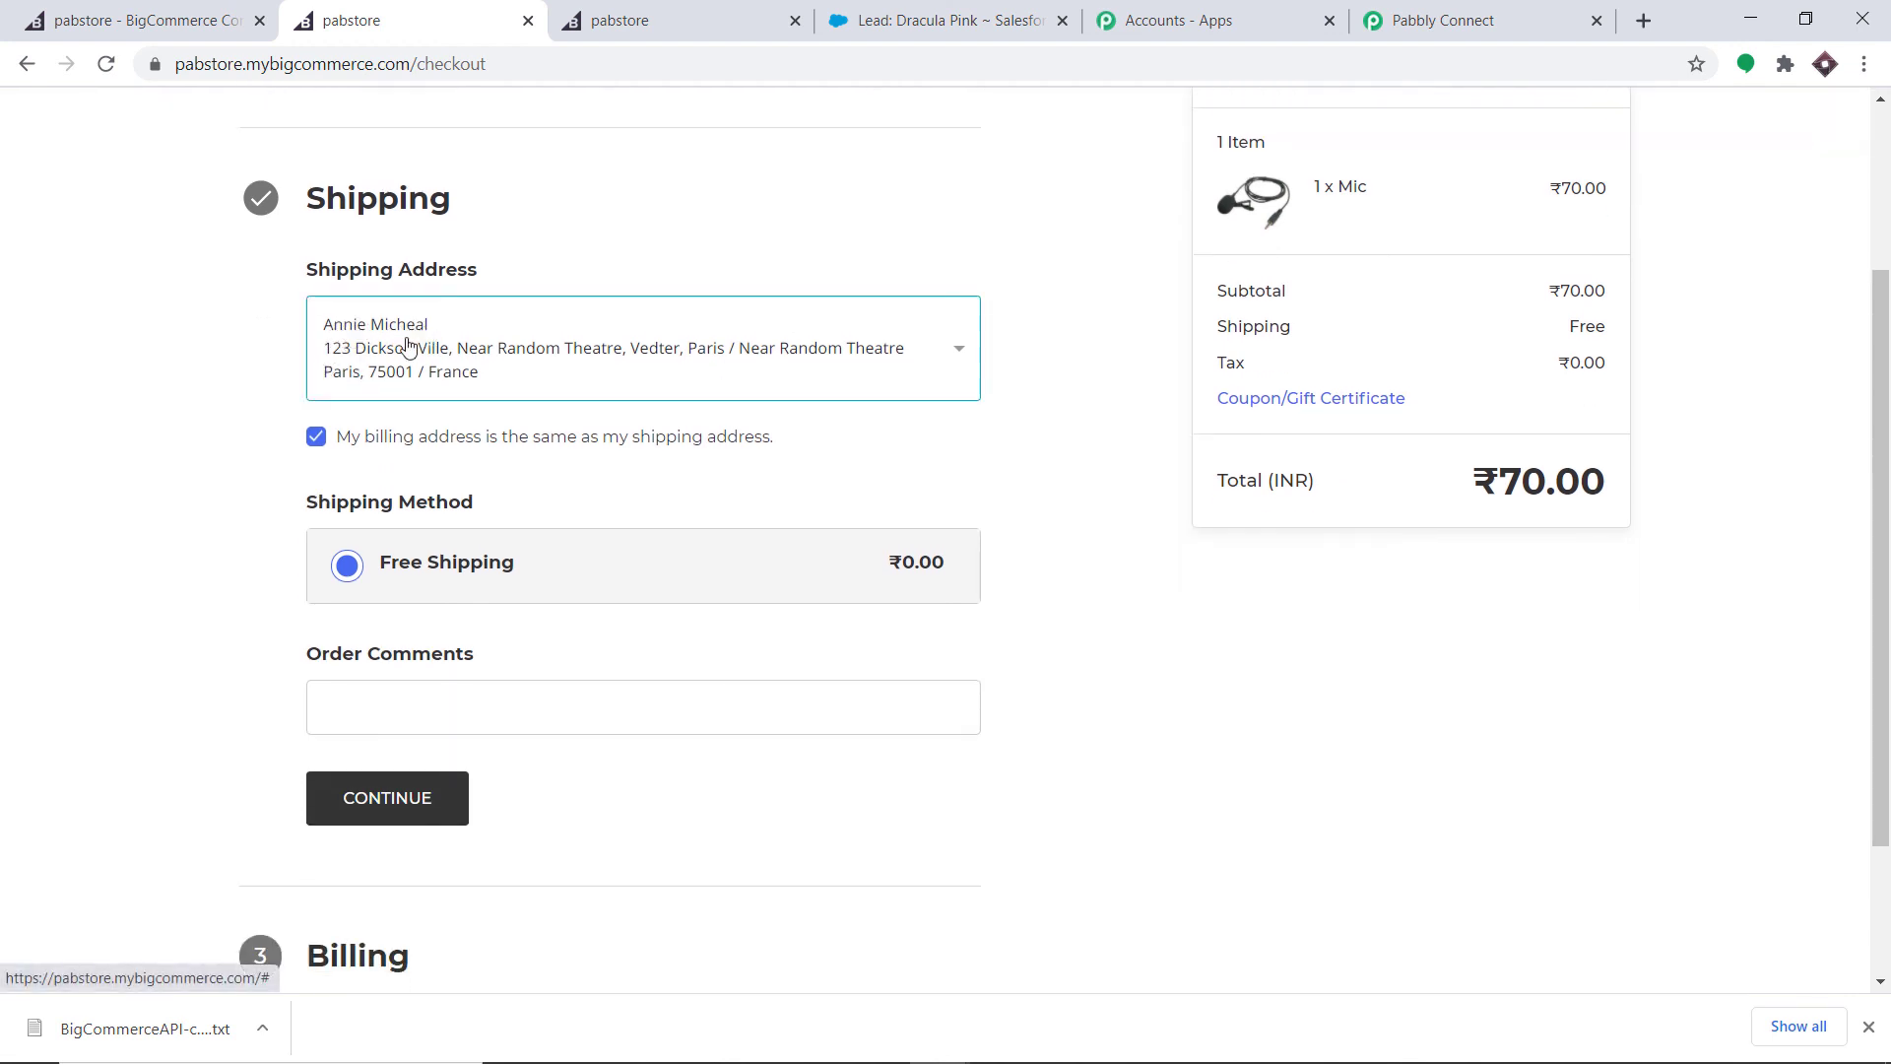
{"action": "left_click", "coordinate": [366, 798]}
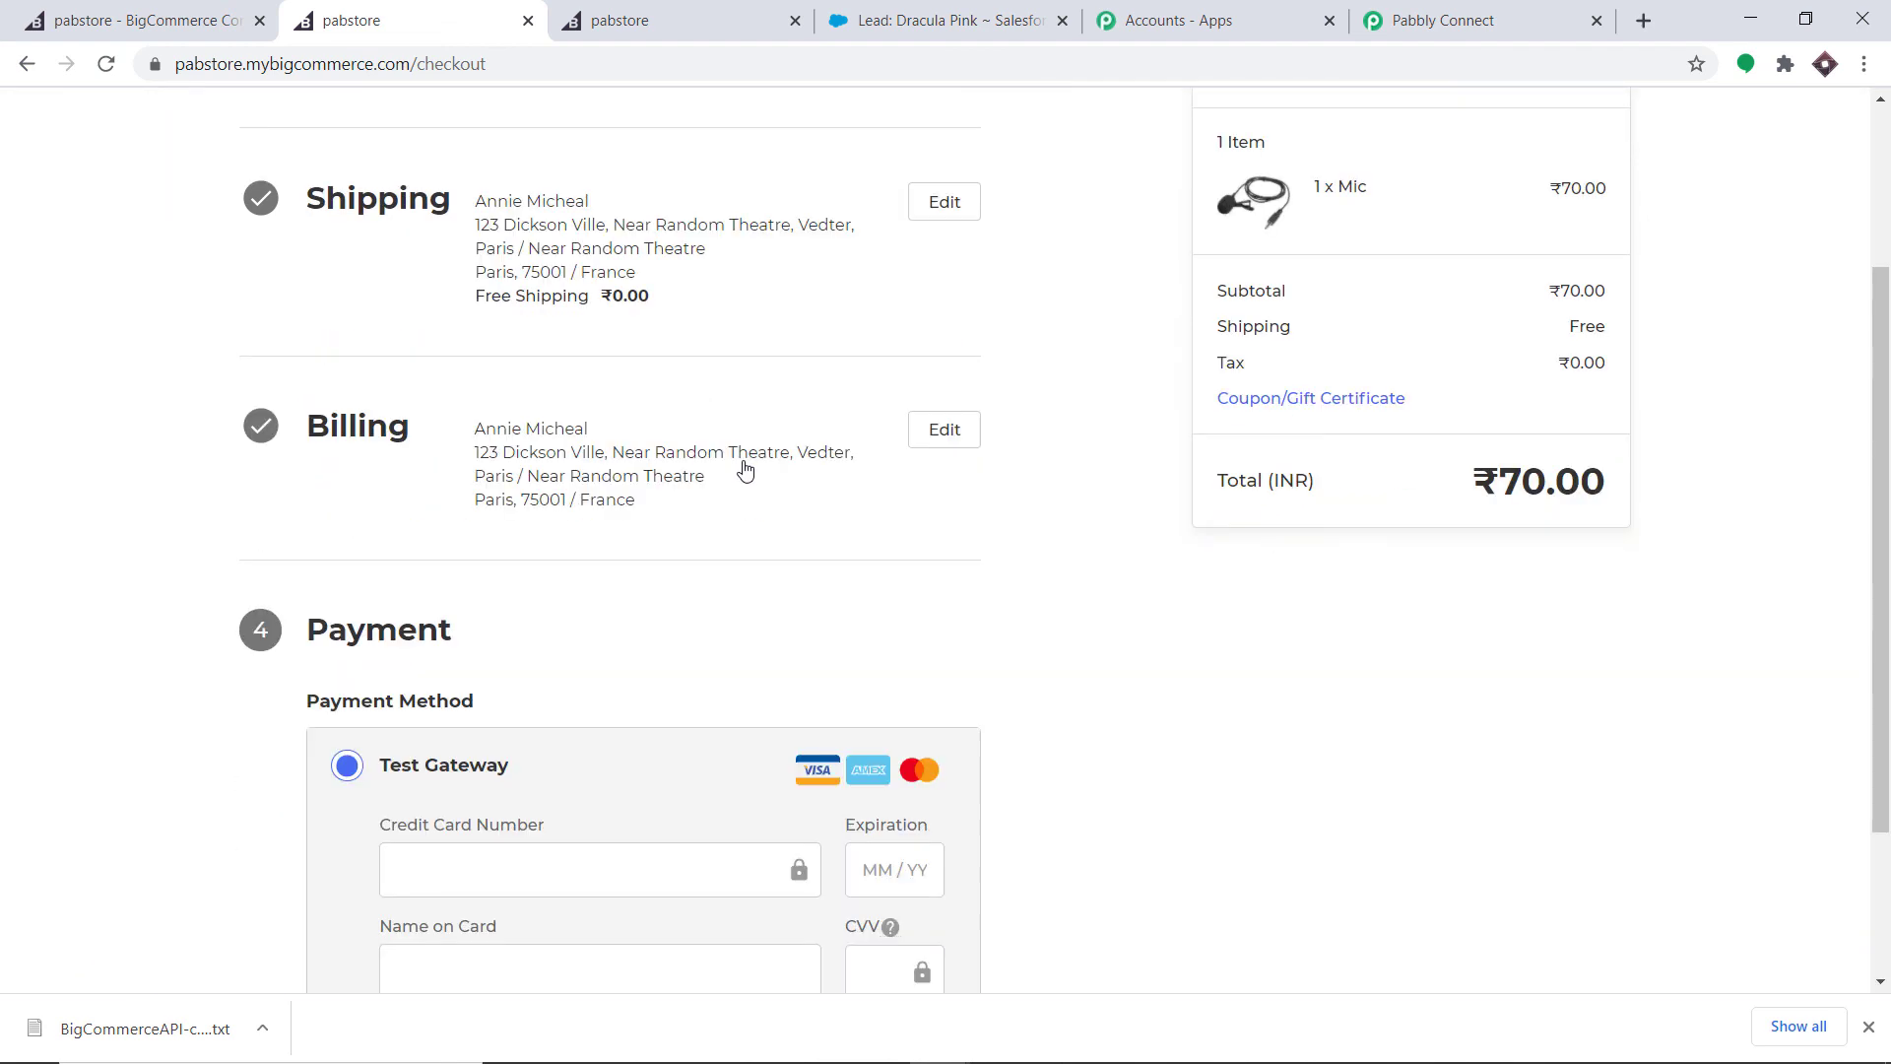
{"action": "left_click", "coordinate": [554, 647]}
{"action": "left_click", "coordinate": [529, 741]}
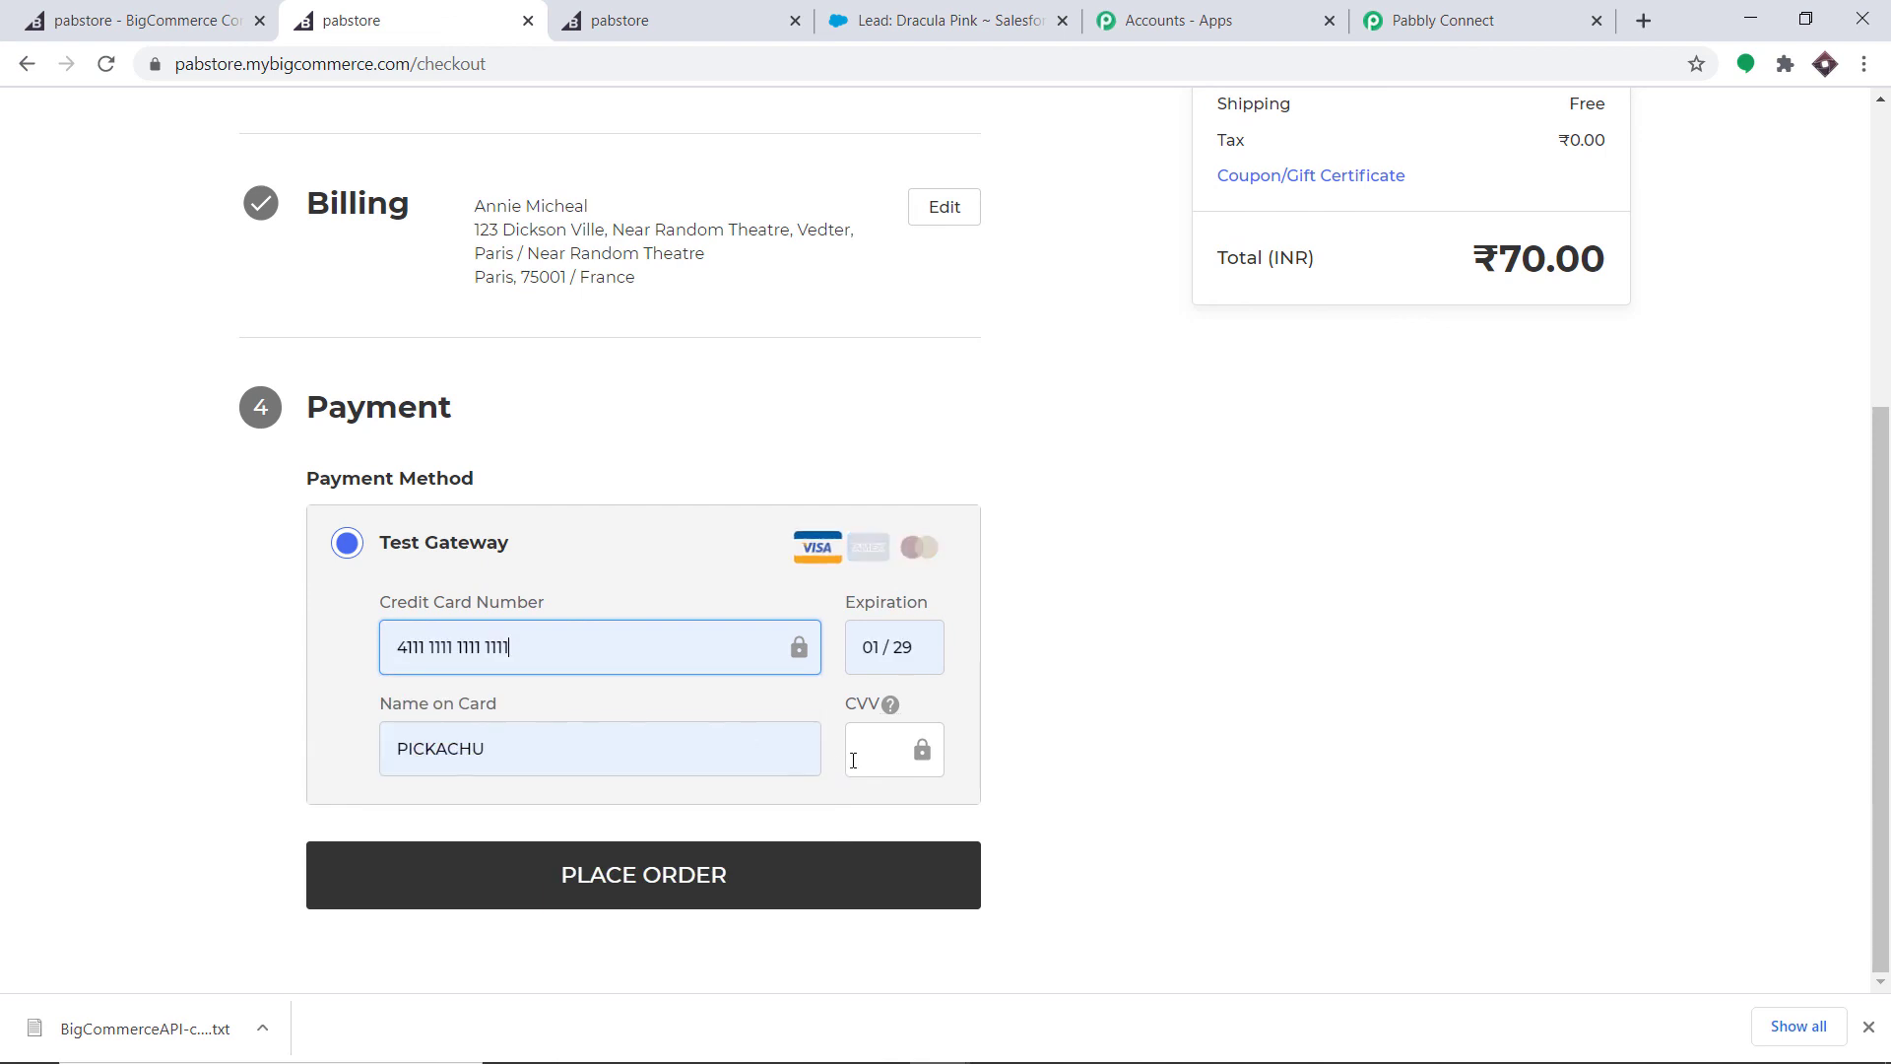
{"action": "left_click", "coordinate": [870, 756]}
{"action": "type", "text": "234"}
- Place the Mic order and check Salesforce's recent leads for the new customer
{"action": "left_click", "coordinate": [713, 859]}
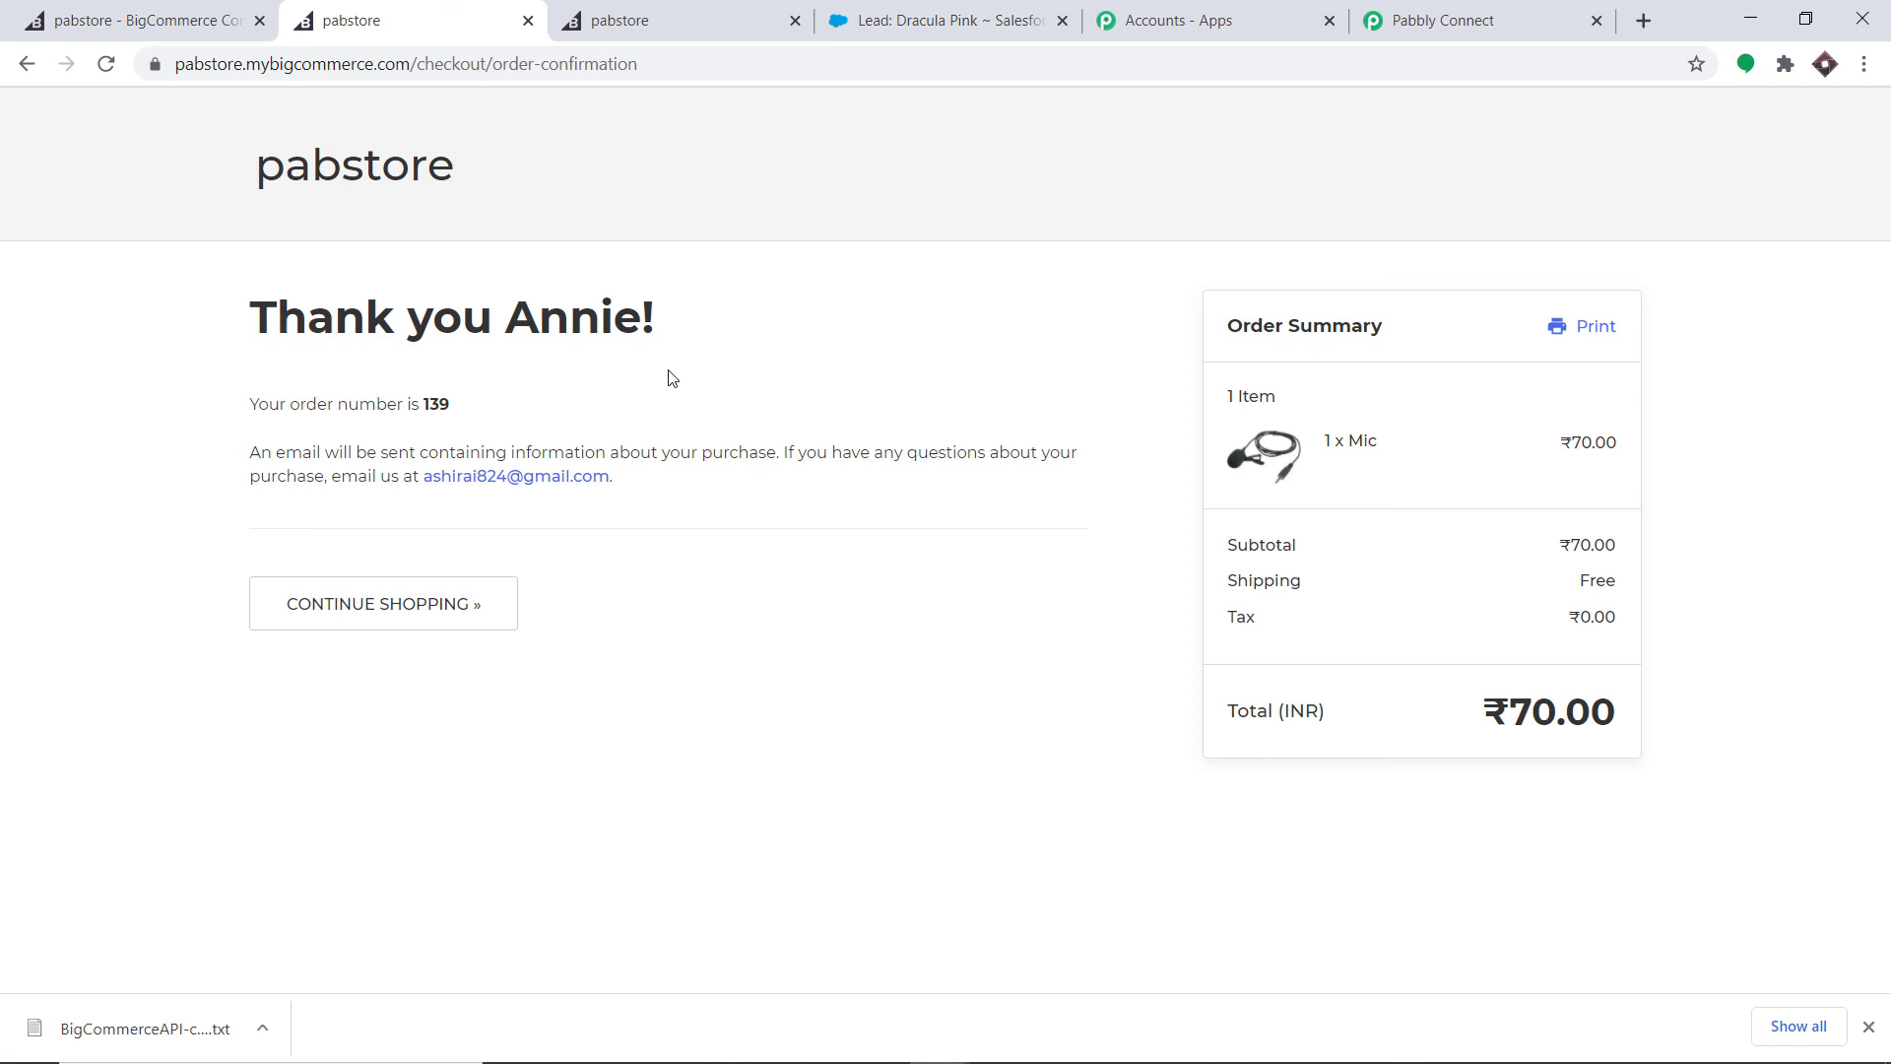
{"action": "left_click", "coordinate": [892, 14]}
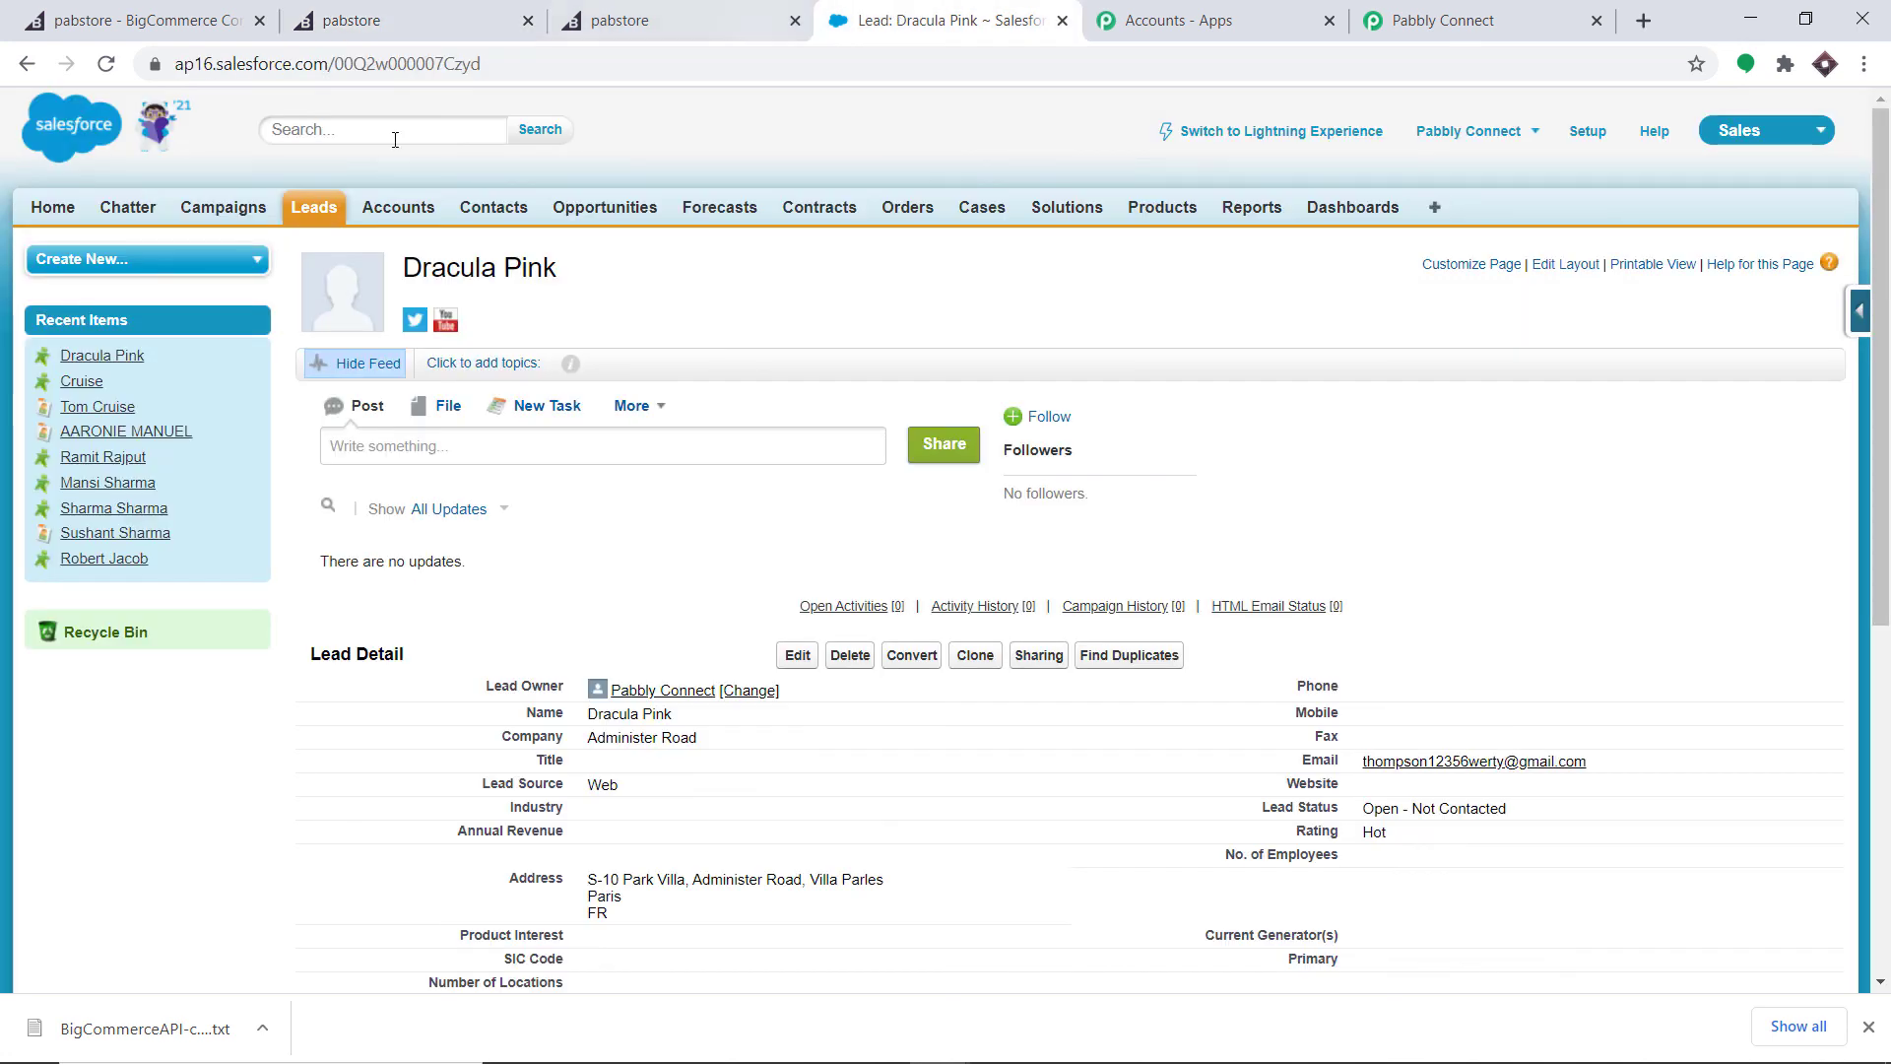
{"action": "left_click", "coordinate": [325, 205]}
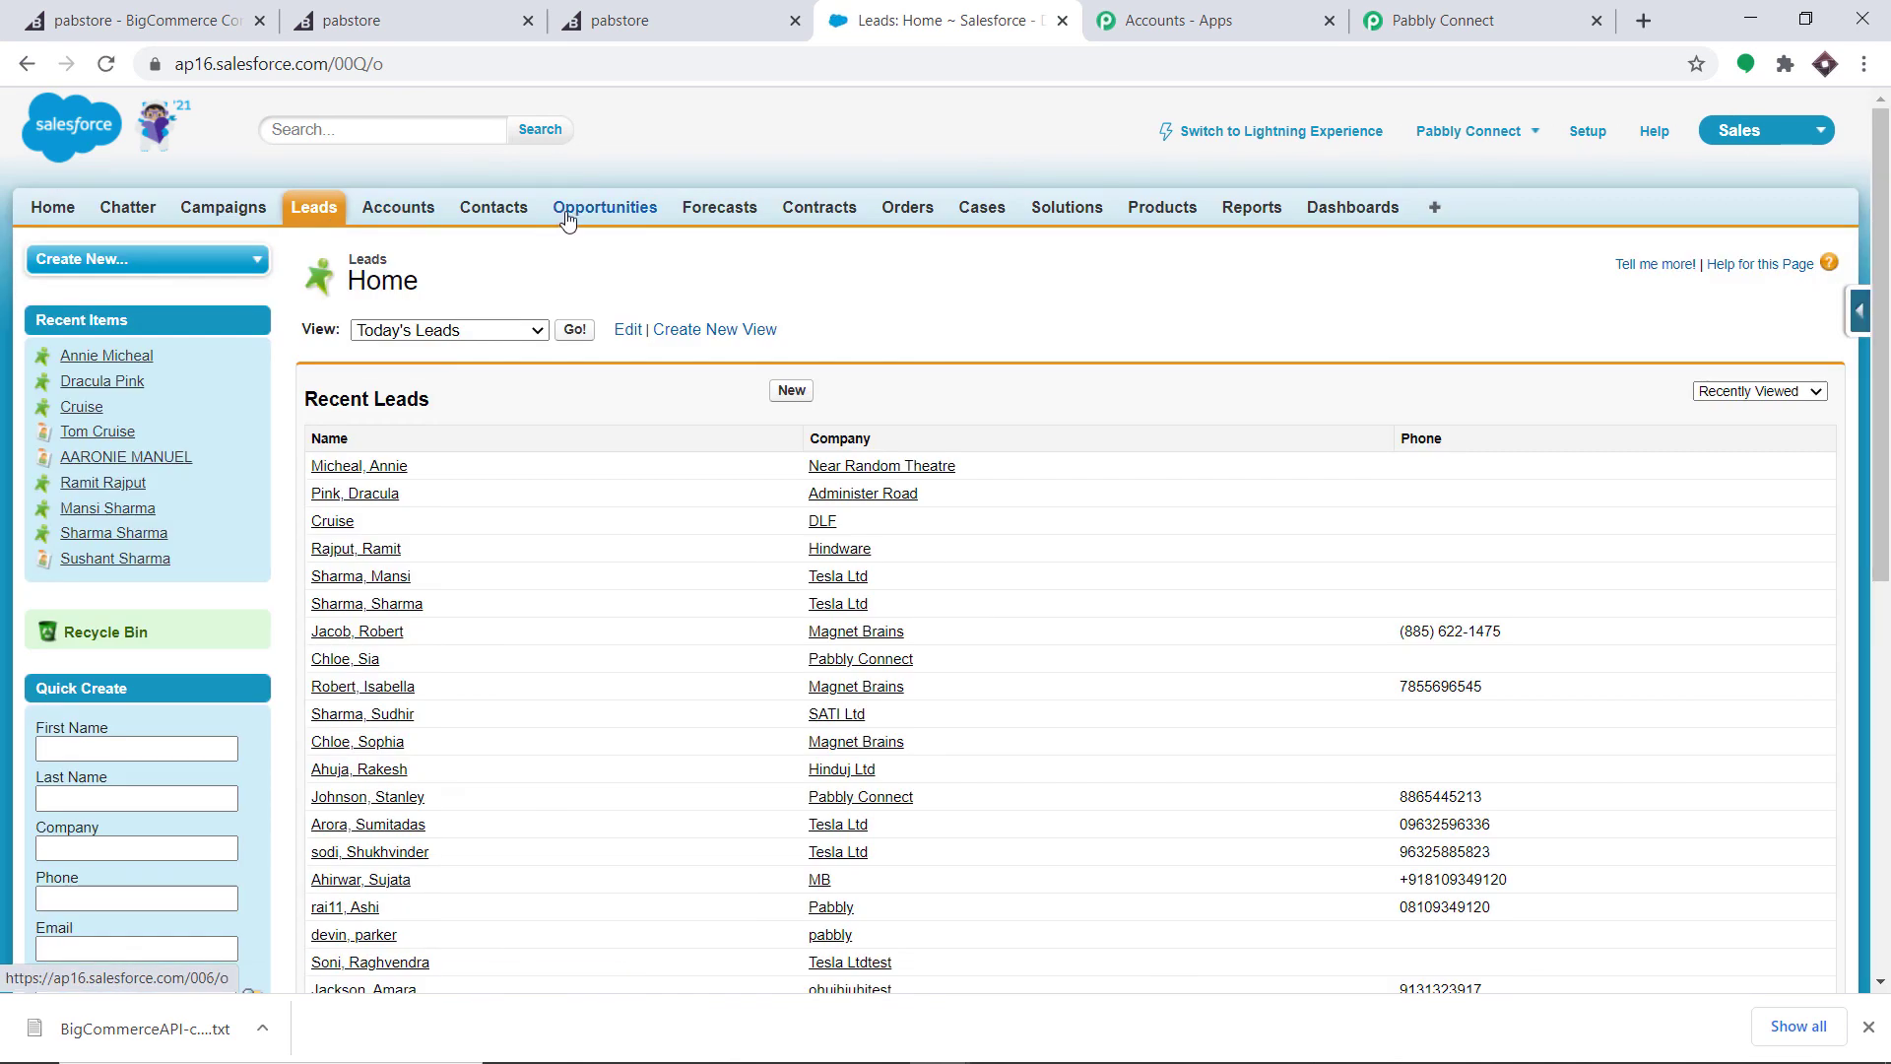